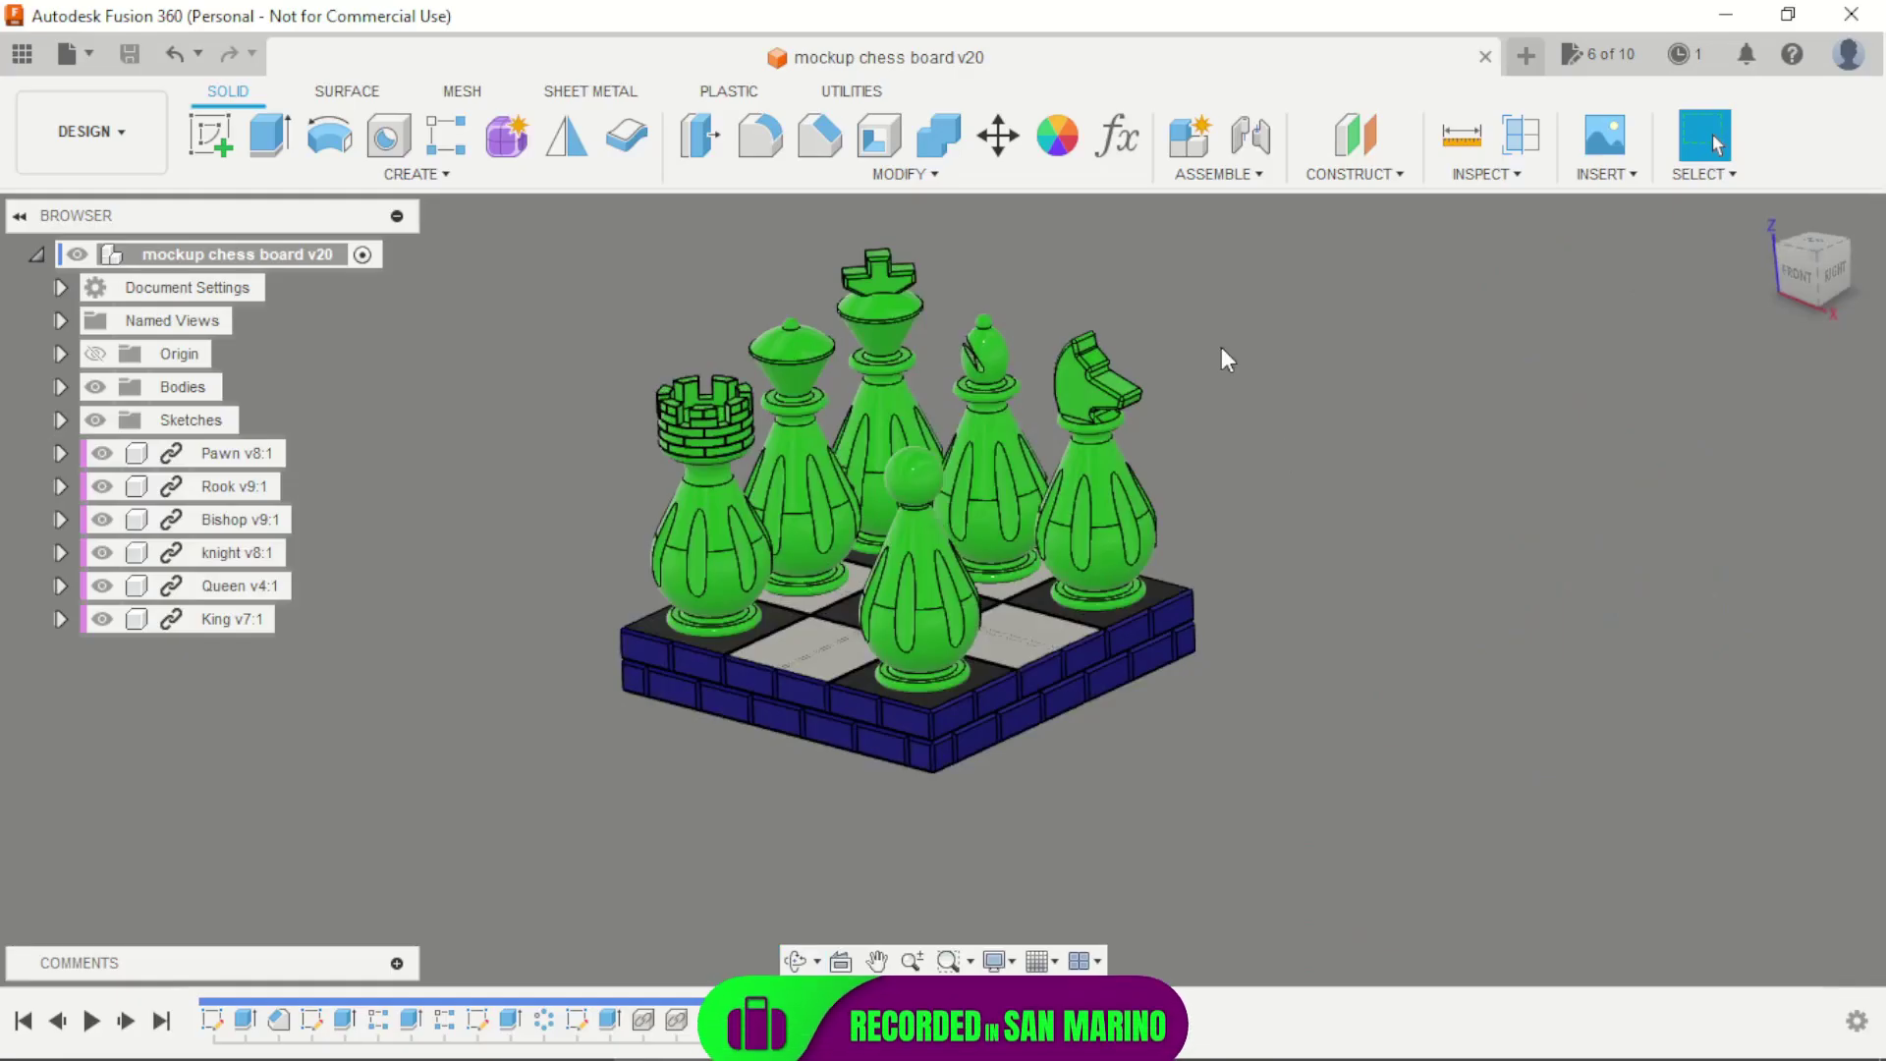
Zoom into the mockup chess board to look over the finished pieces
{"action": "scroll", "coordinate": [1247, 393], "scroll_direction": "up", "scroll_amount": 2}
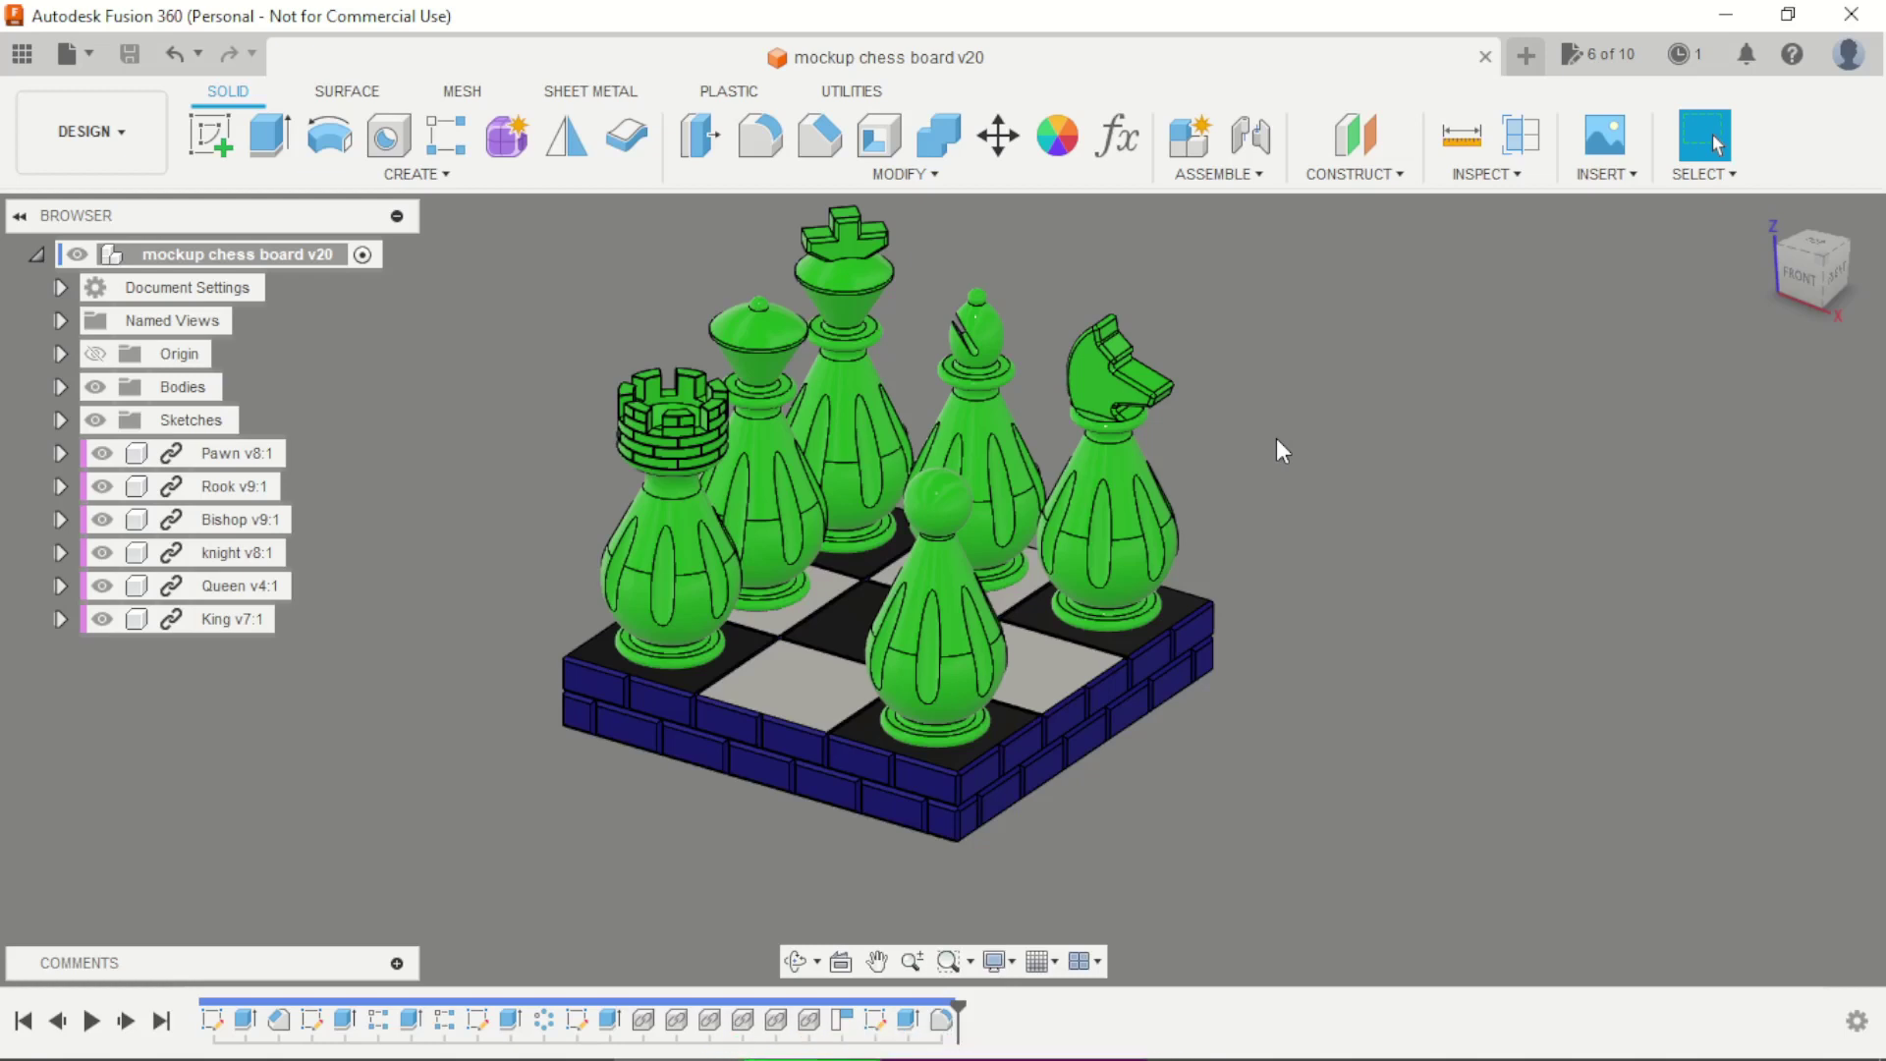
{"action": "scroll", "coordinate": [1226, 397], "scroll_direction": "up", "scroll_amount": 1}
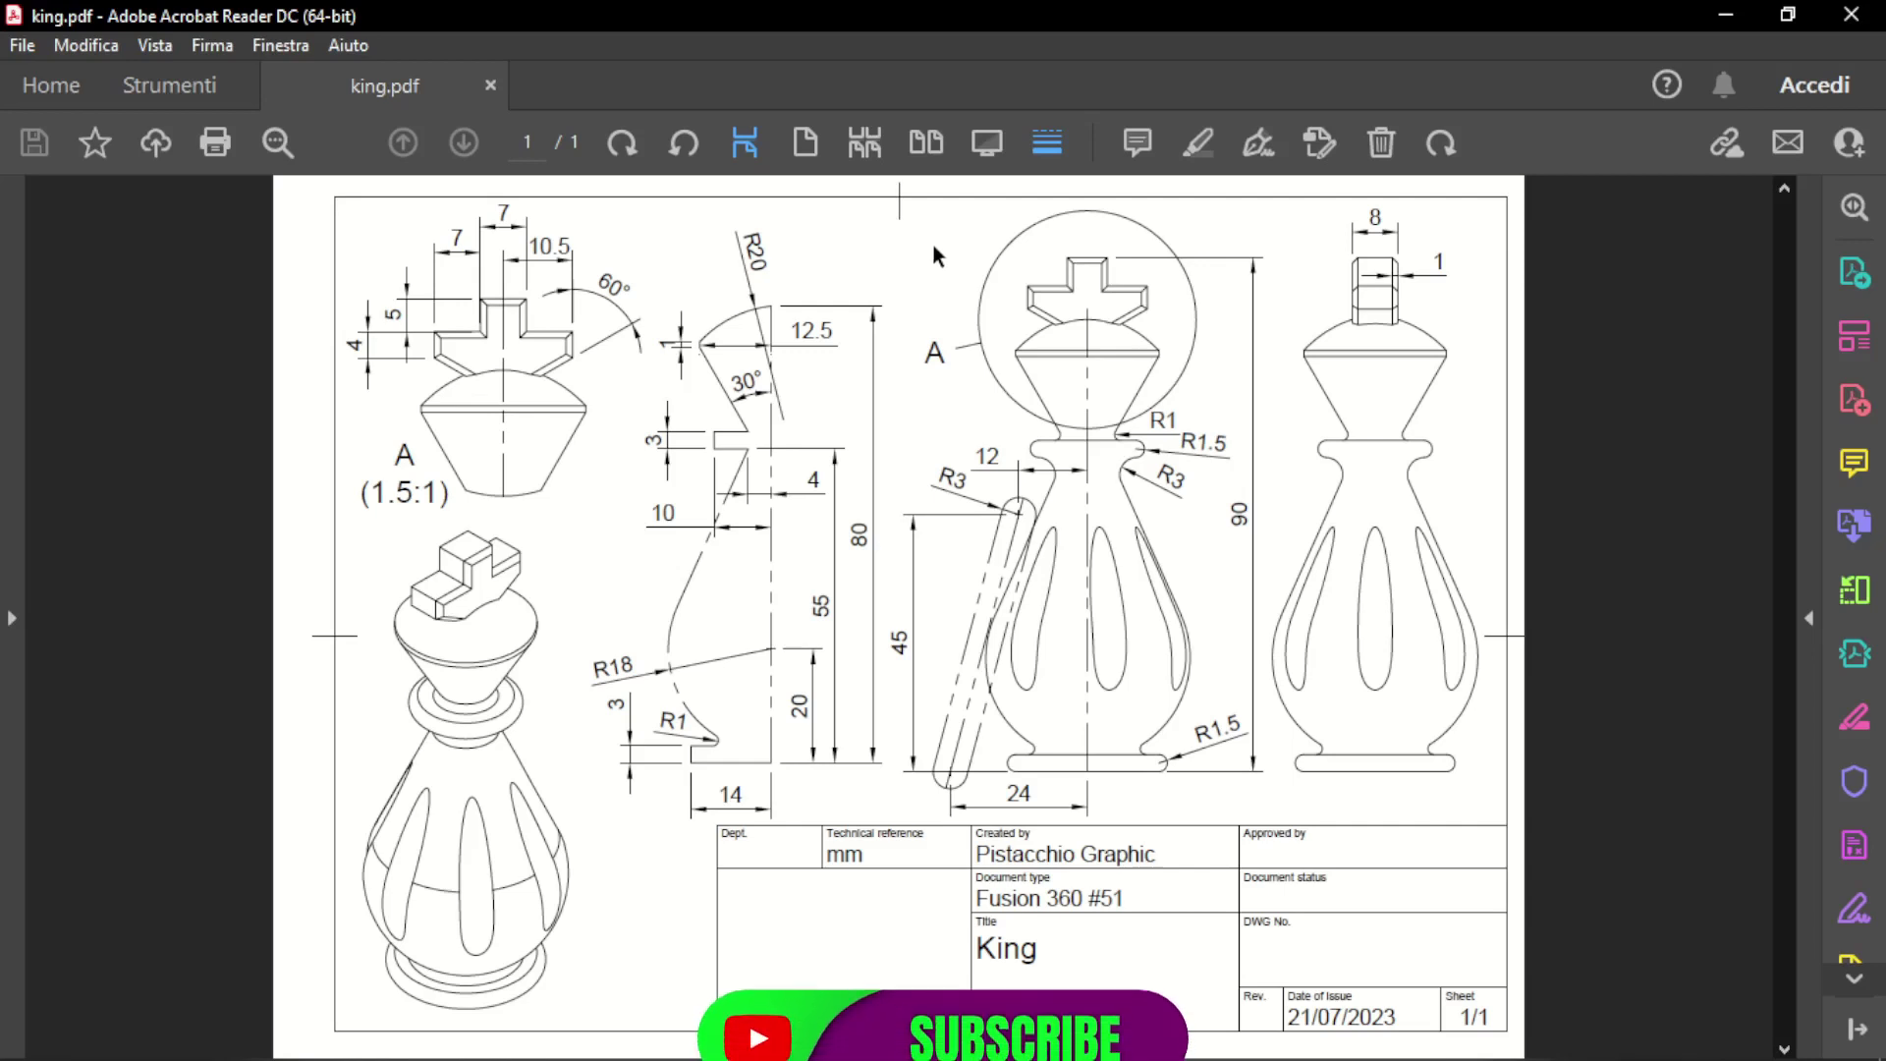
Switch from the King drawing back to the Fusion 360 chess board mockup
{"action": "key", "text": "alt+Tab"}
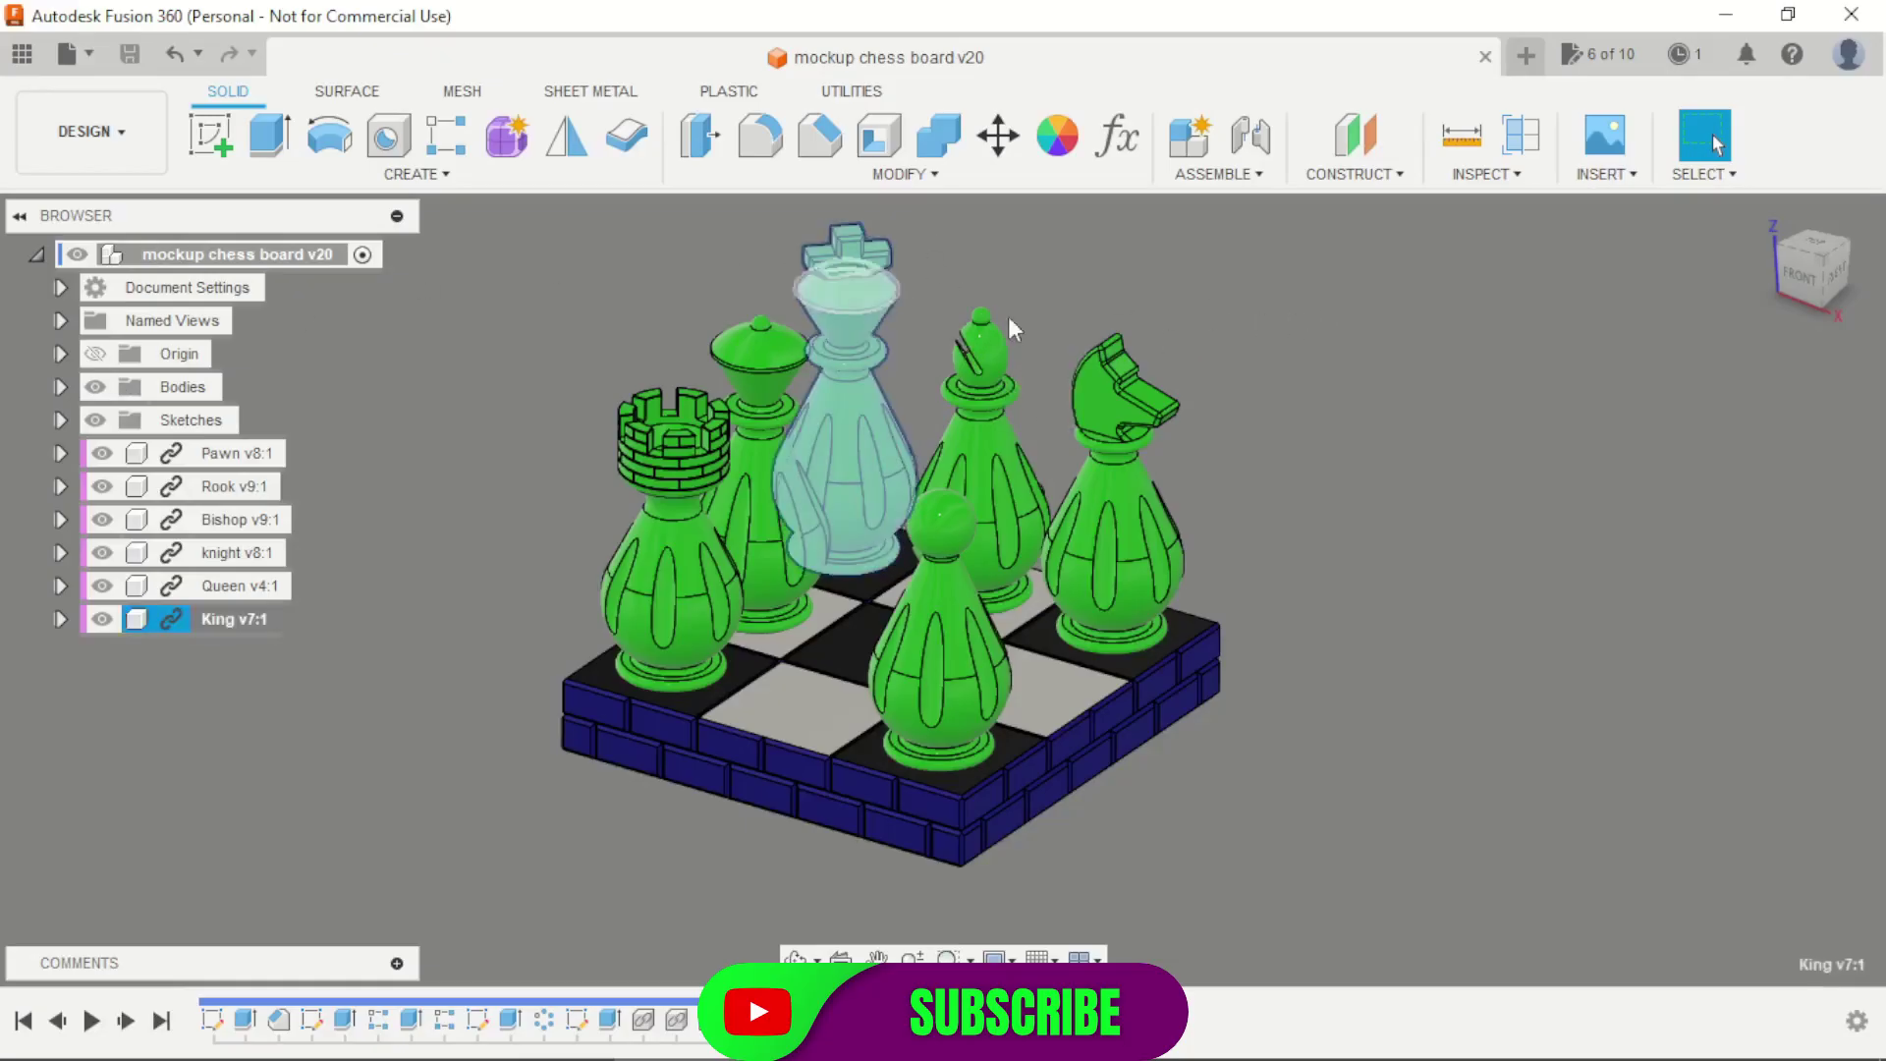
Open King v7 in its own tab and orbit it to a side view
{"action": "right_click", "coordinate": [220, 617]}
{"action": "key", "text": "Escape"}
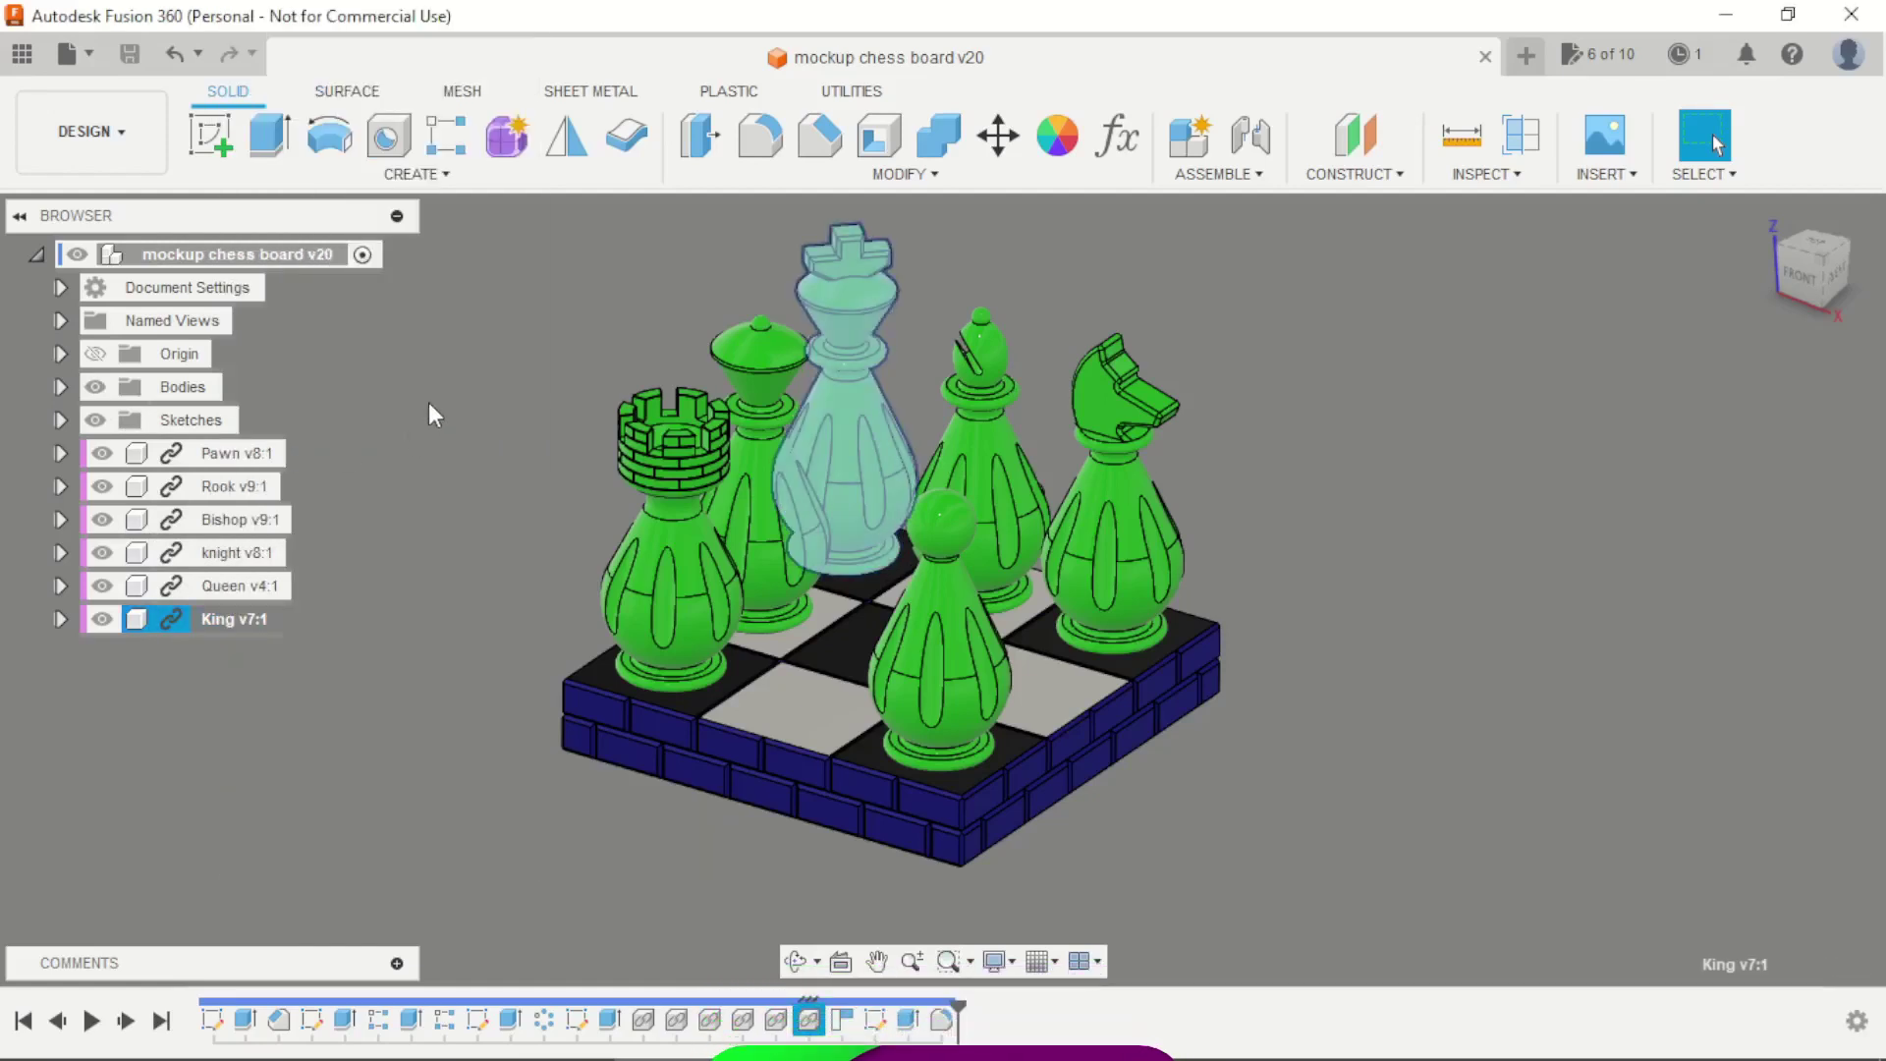
{"action": "middle_click_drag", "start_coordinate": [1197, 652], "coordinate": [1267, 666], "text": "shift"}
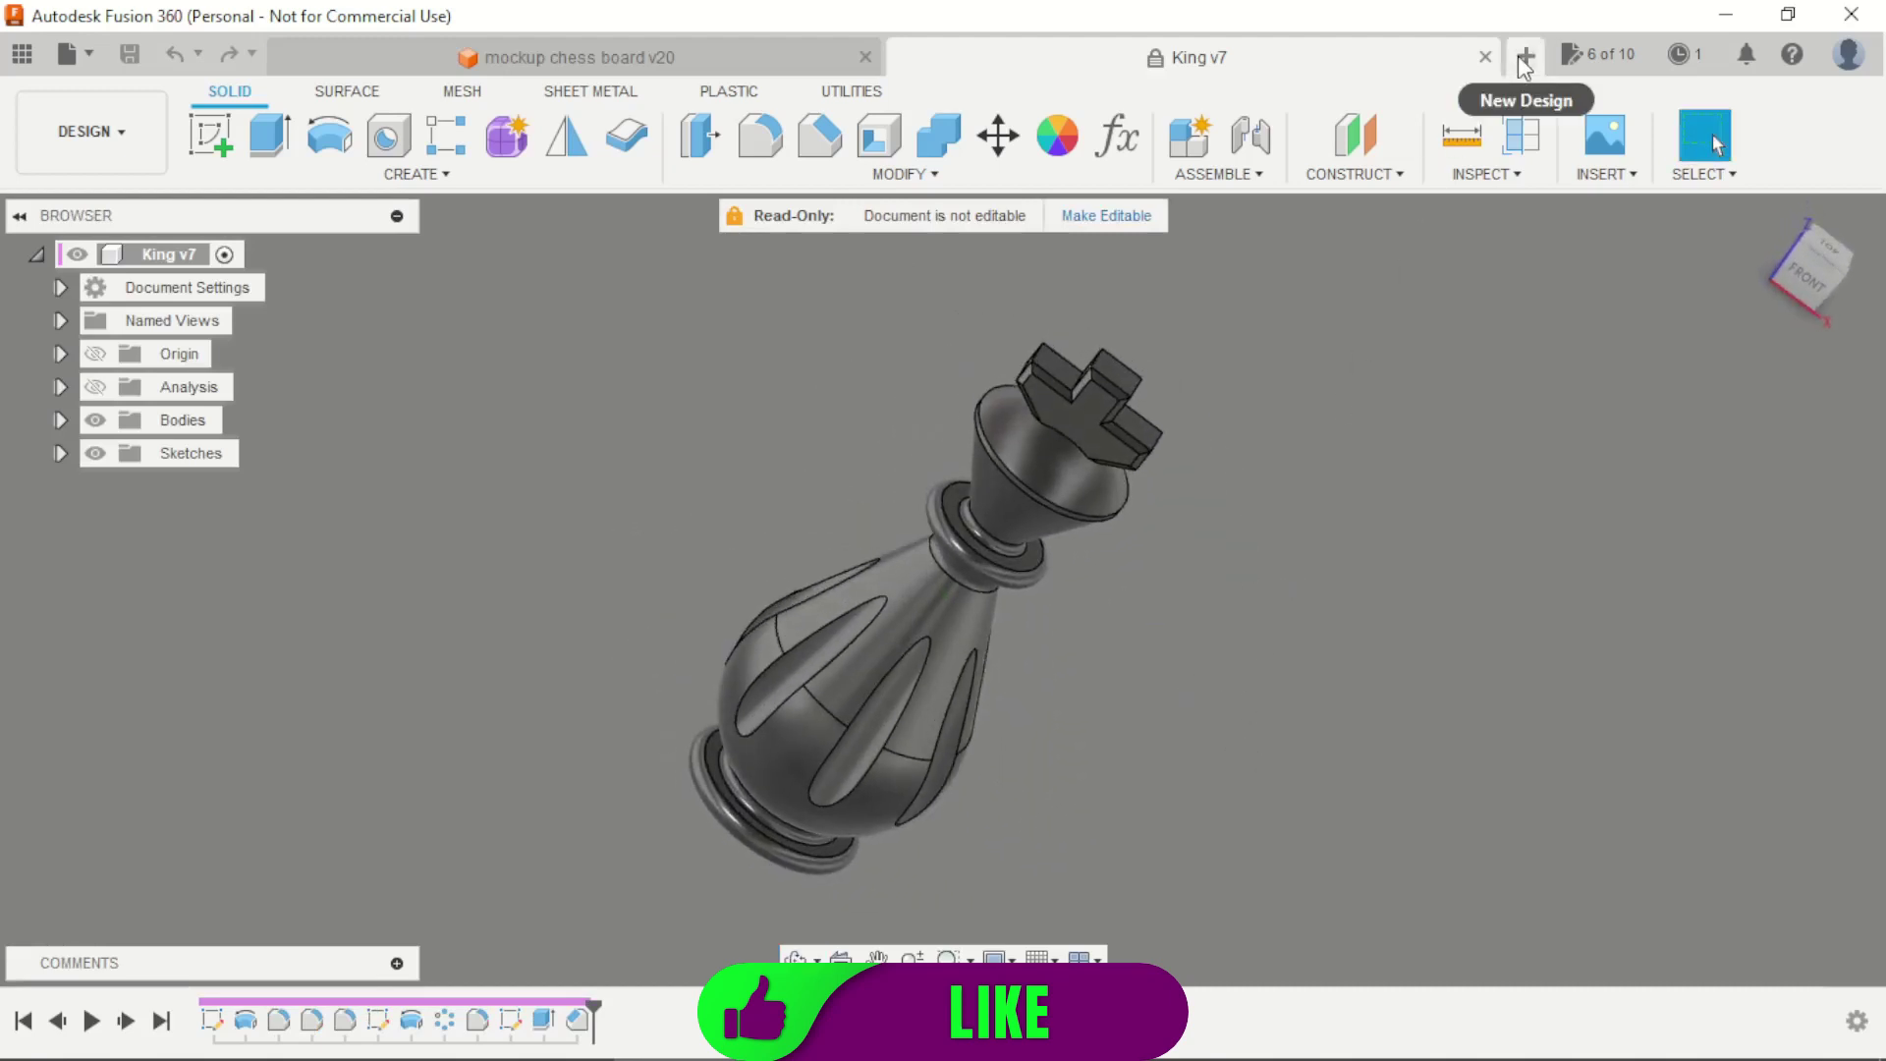
Start a new design with a sketch on the front (XZ) plane, glancing at king.pdf
{"action": "left_click", "coordinate": [1526, 56]}
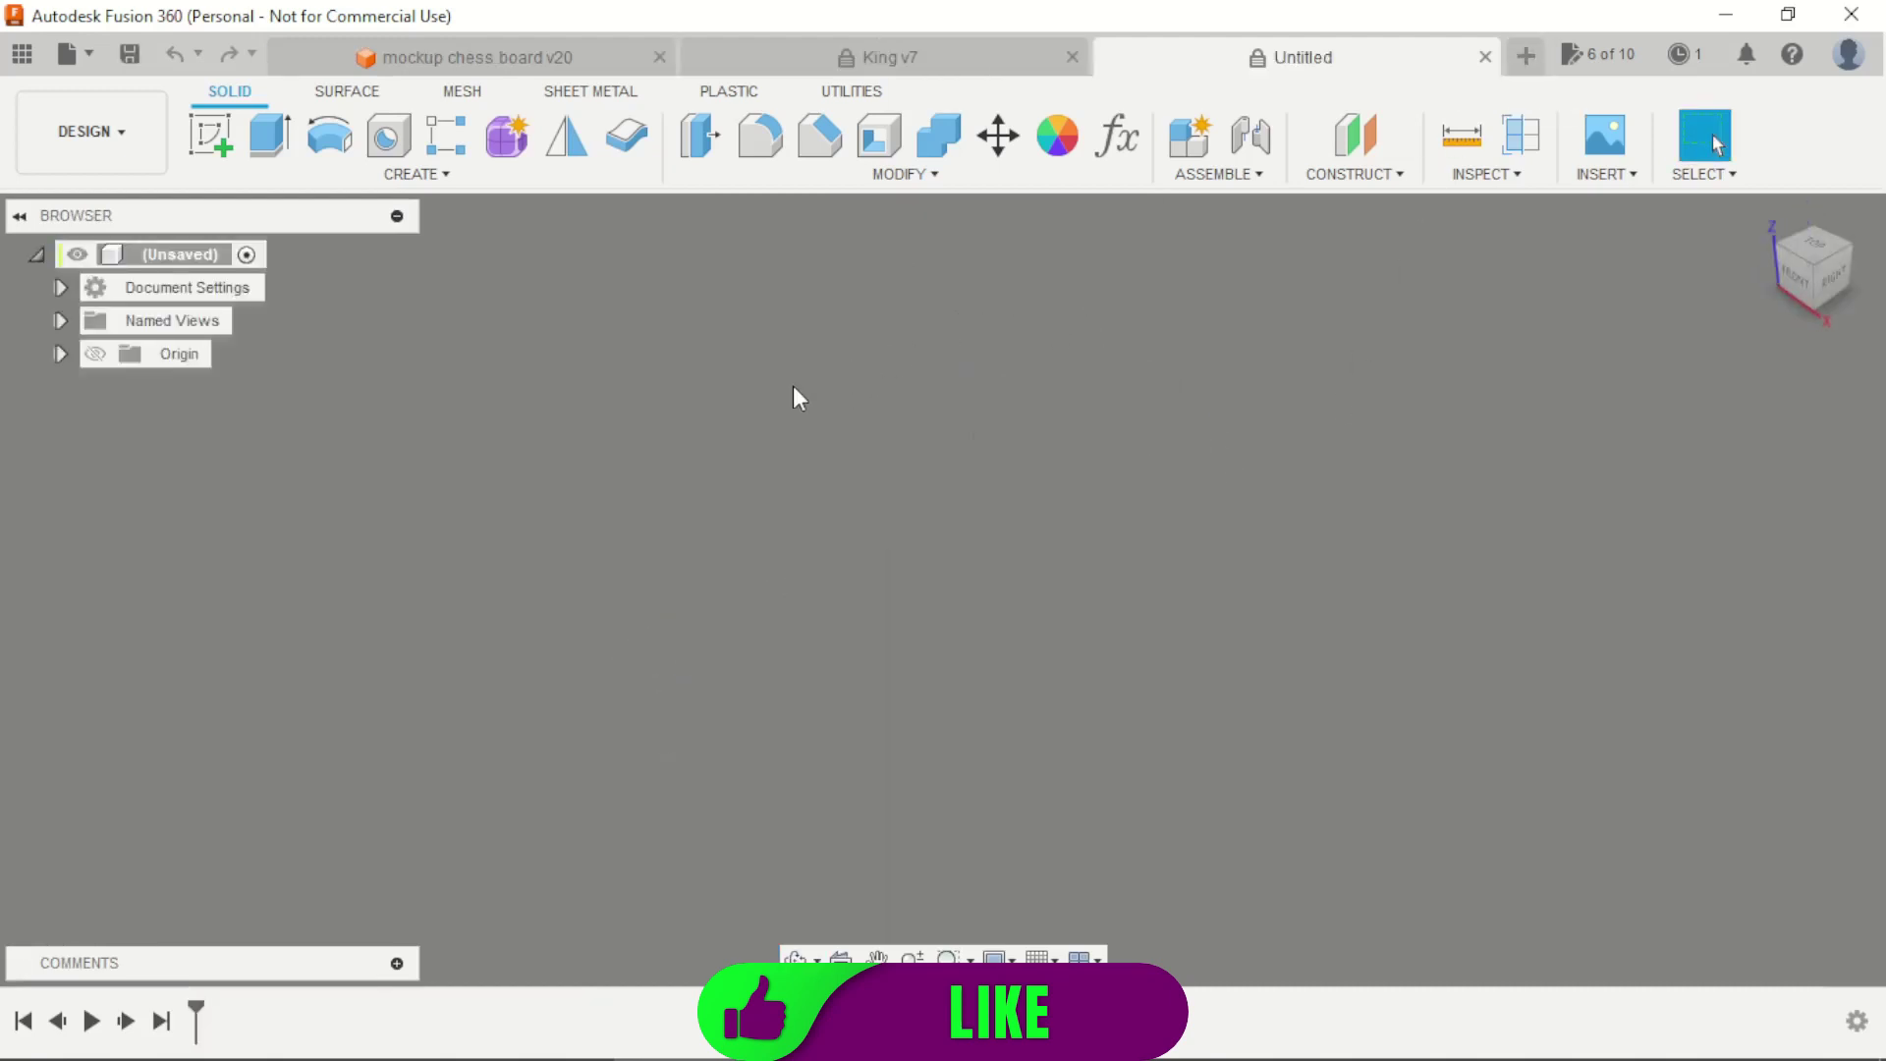
{"action": "left_click", "coordinate": [210, 135]}
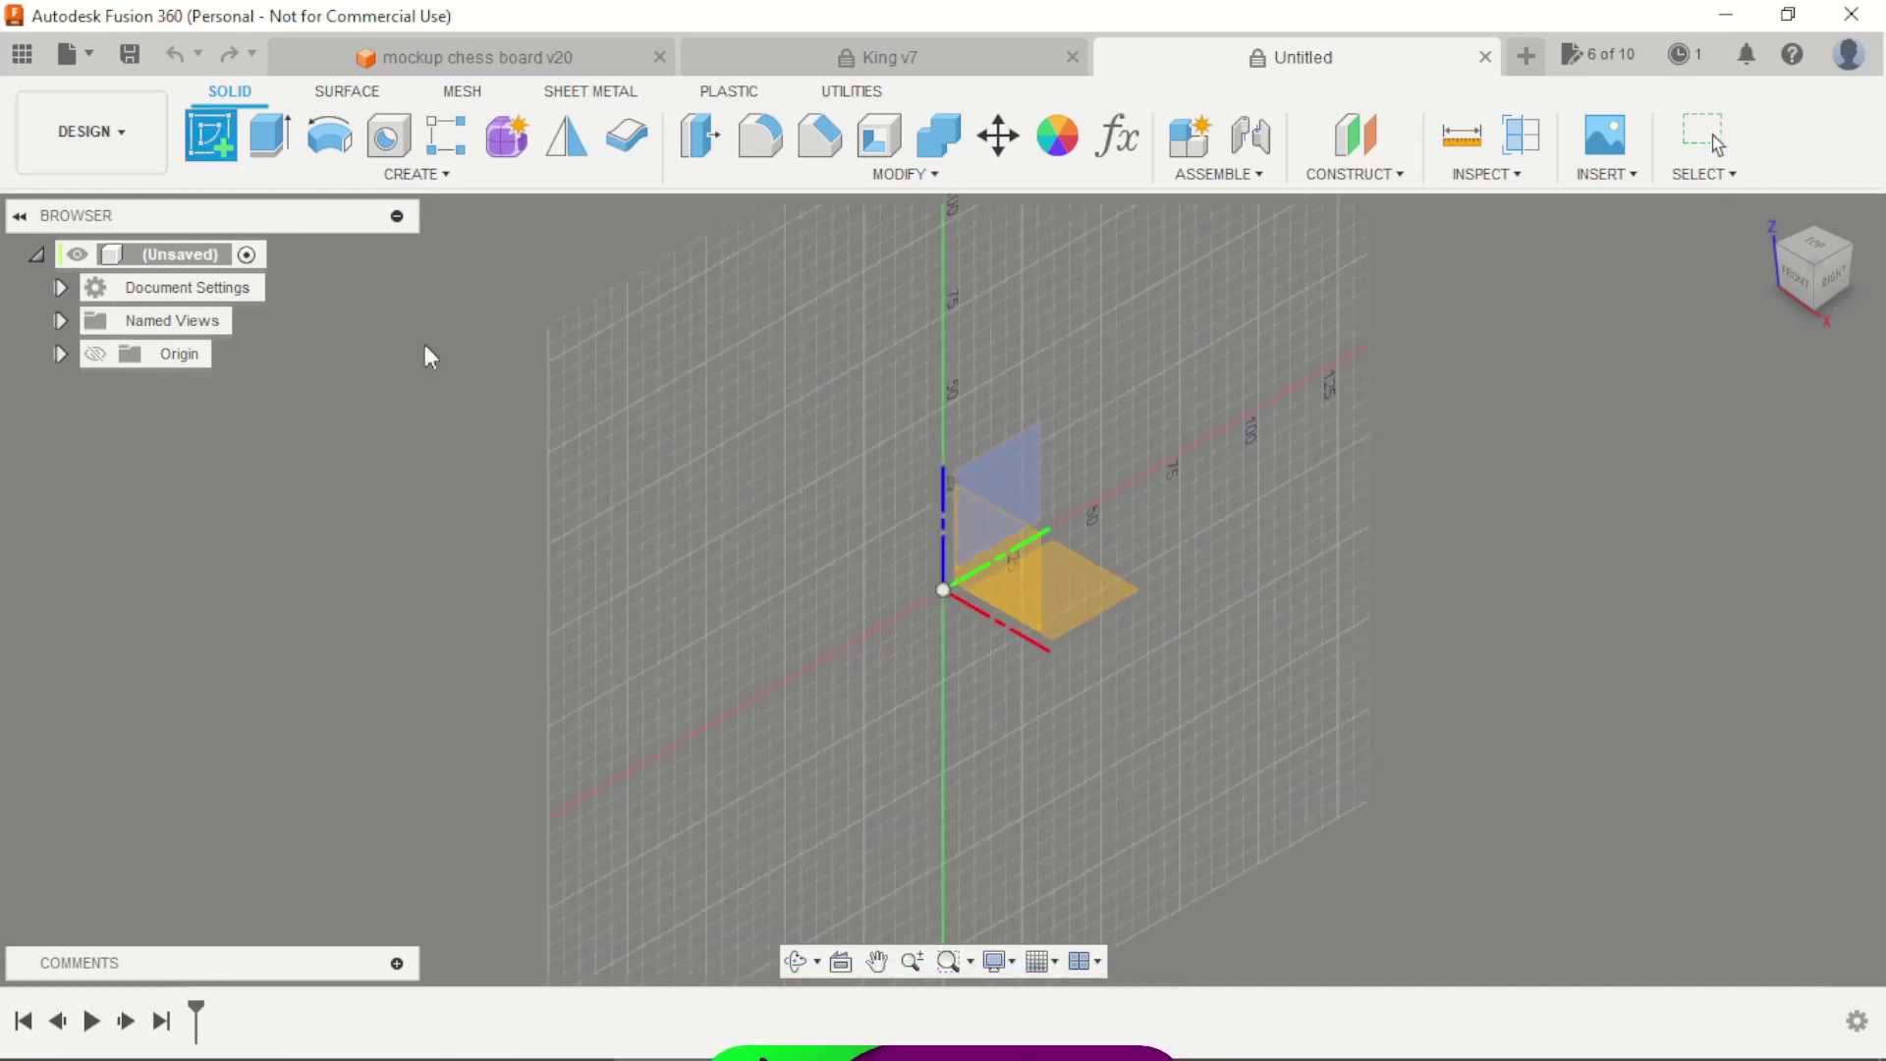
{"action": "left_click", "coordinate": [984, 581]}
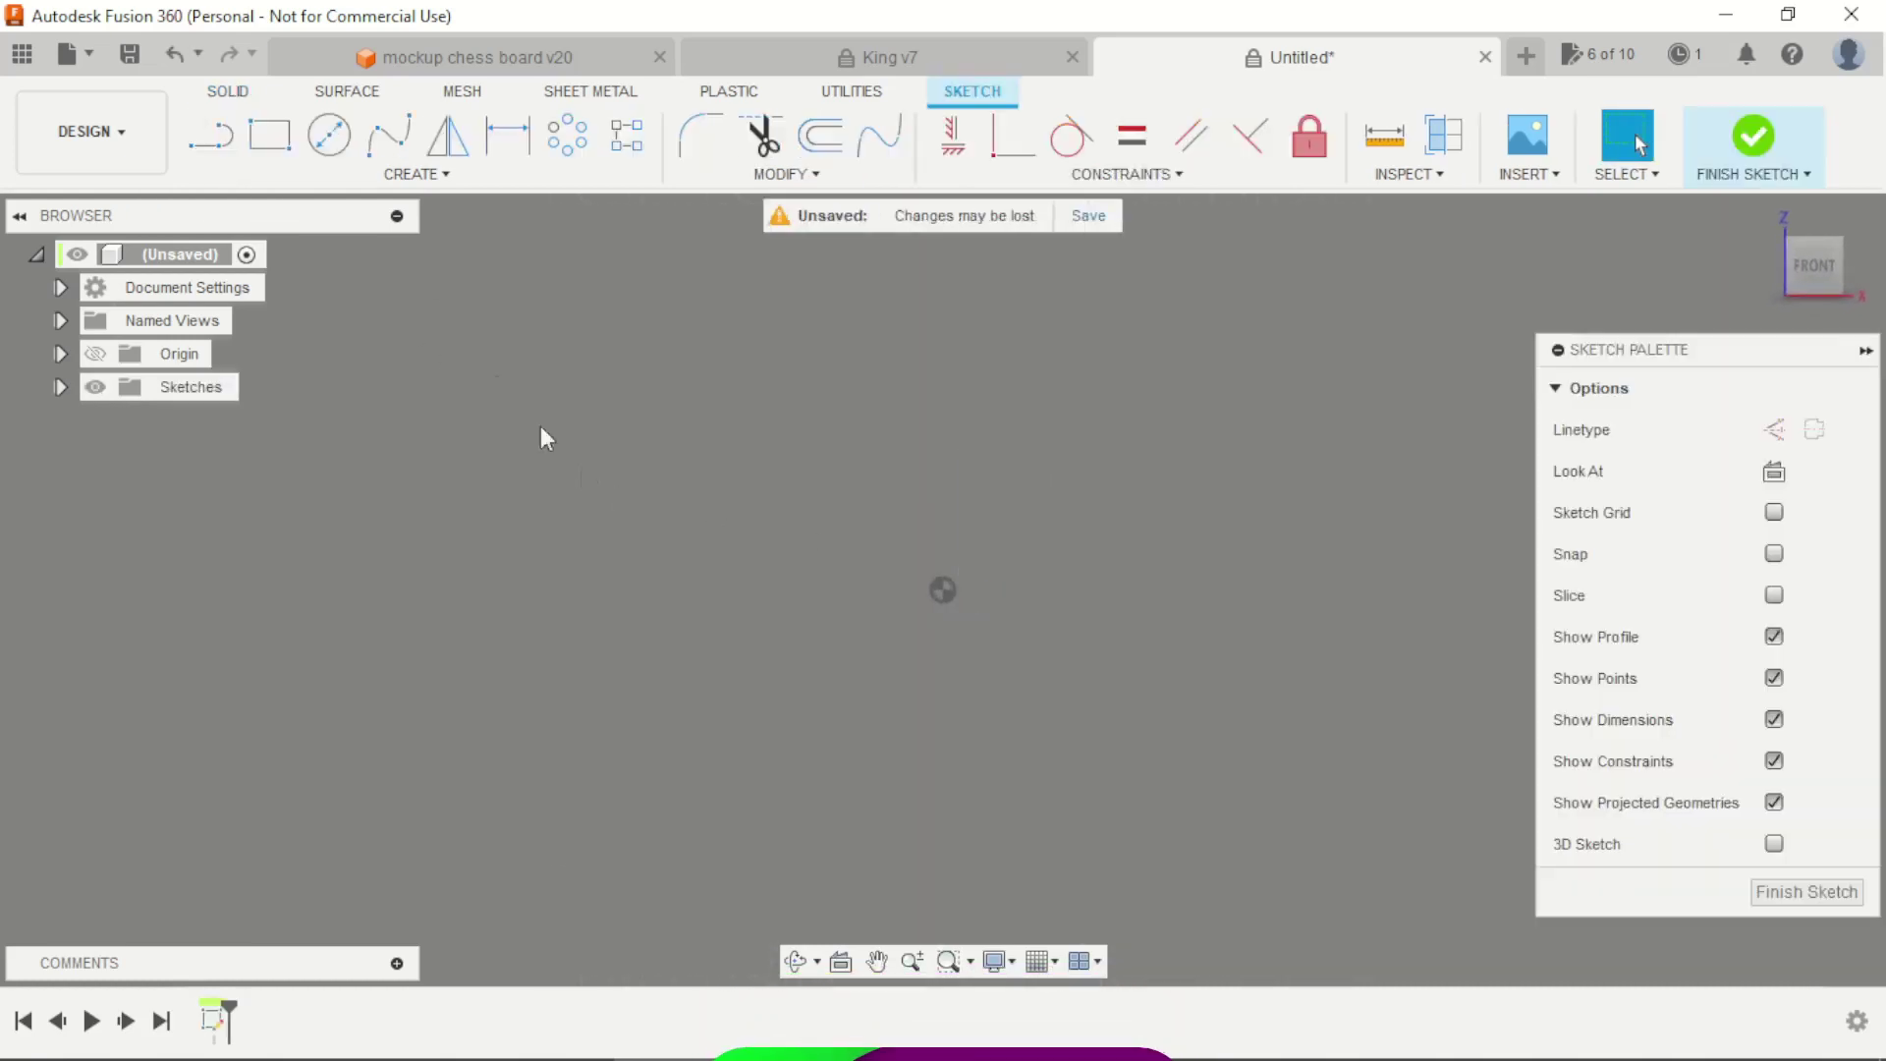
{"action": "key", "text": "alt+Tab"}
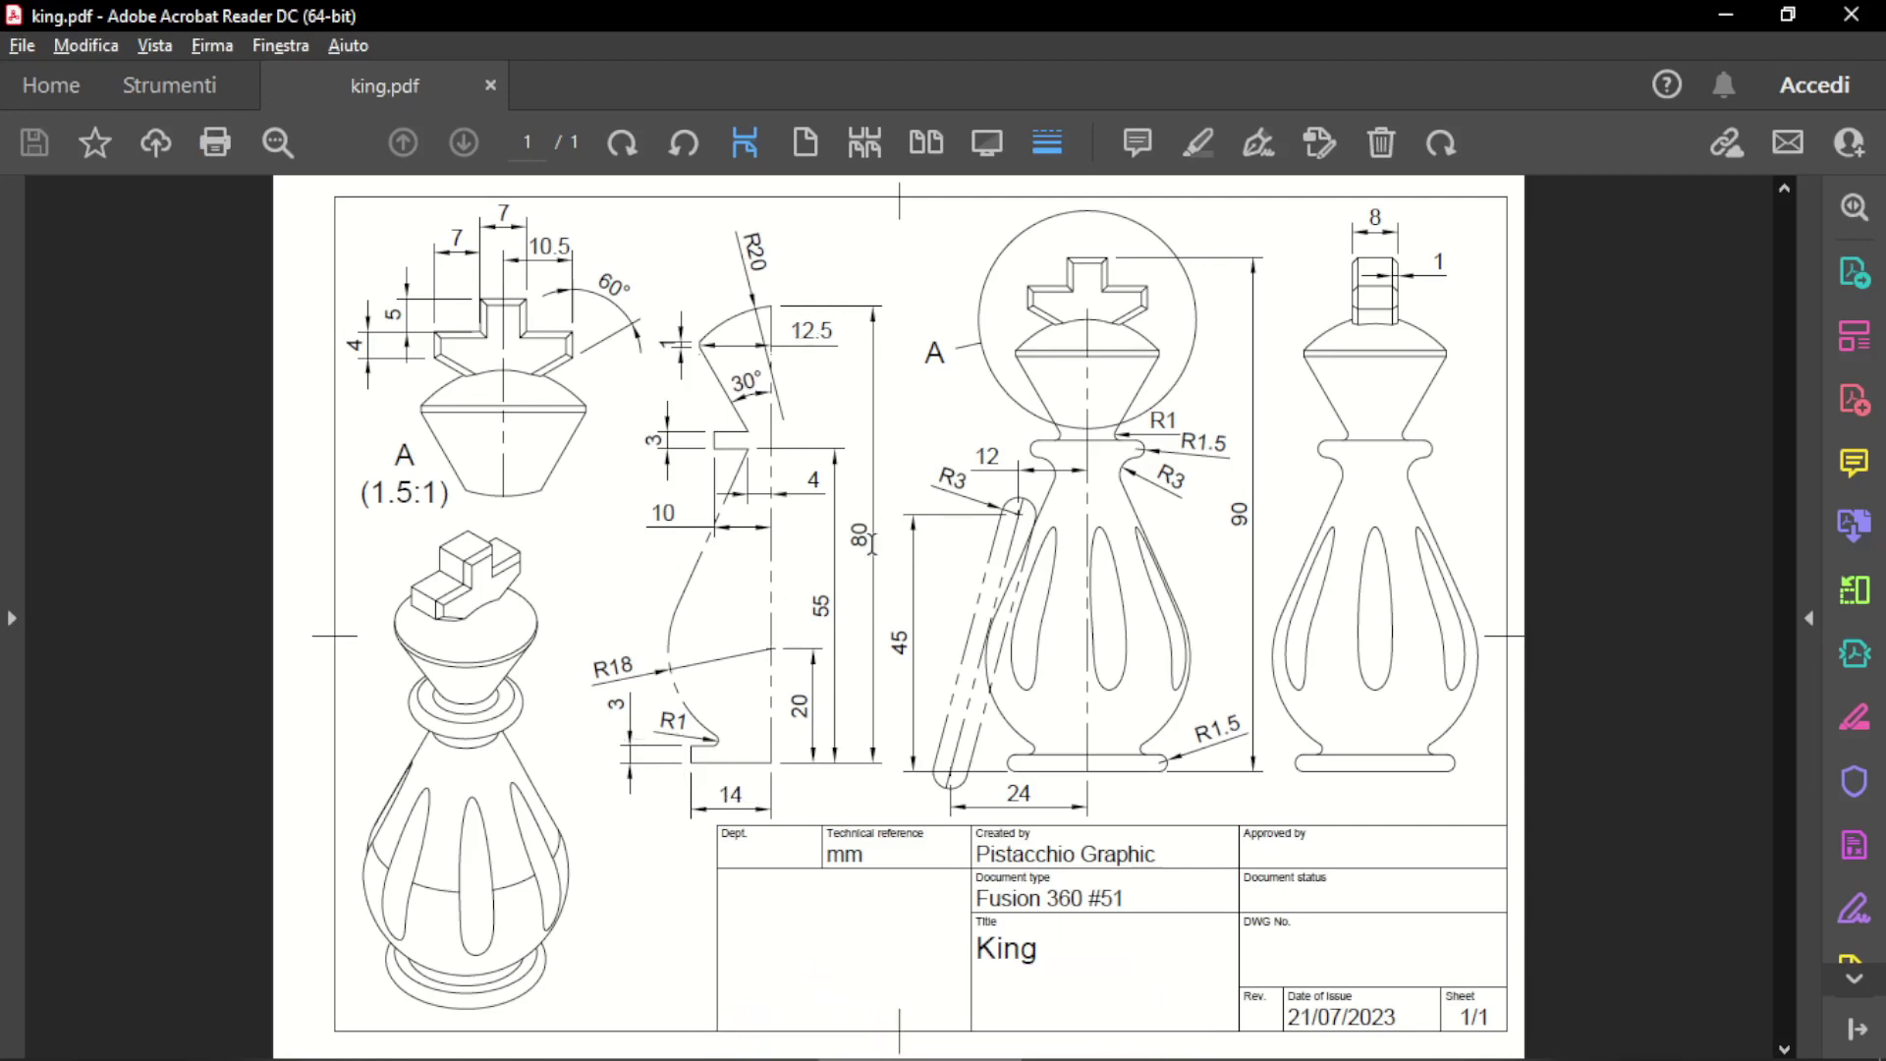
{"action": "key", "text": "alt+Tab"}
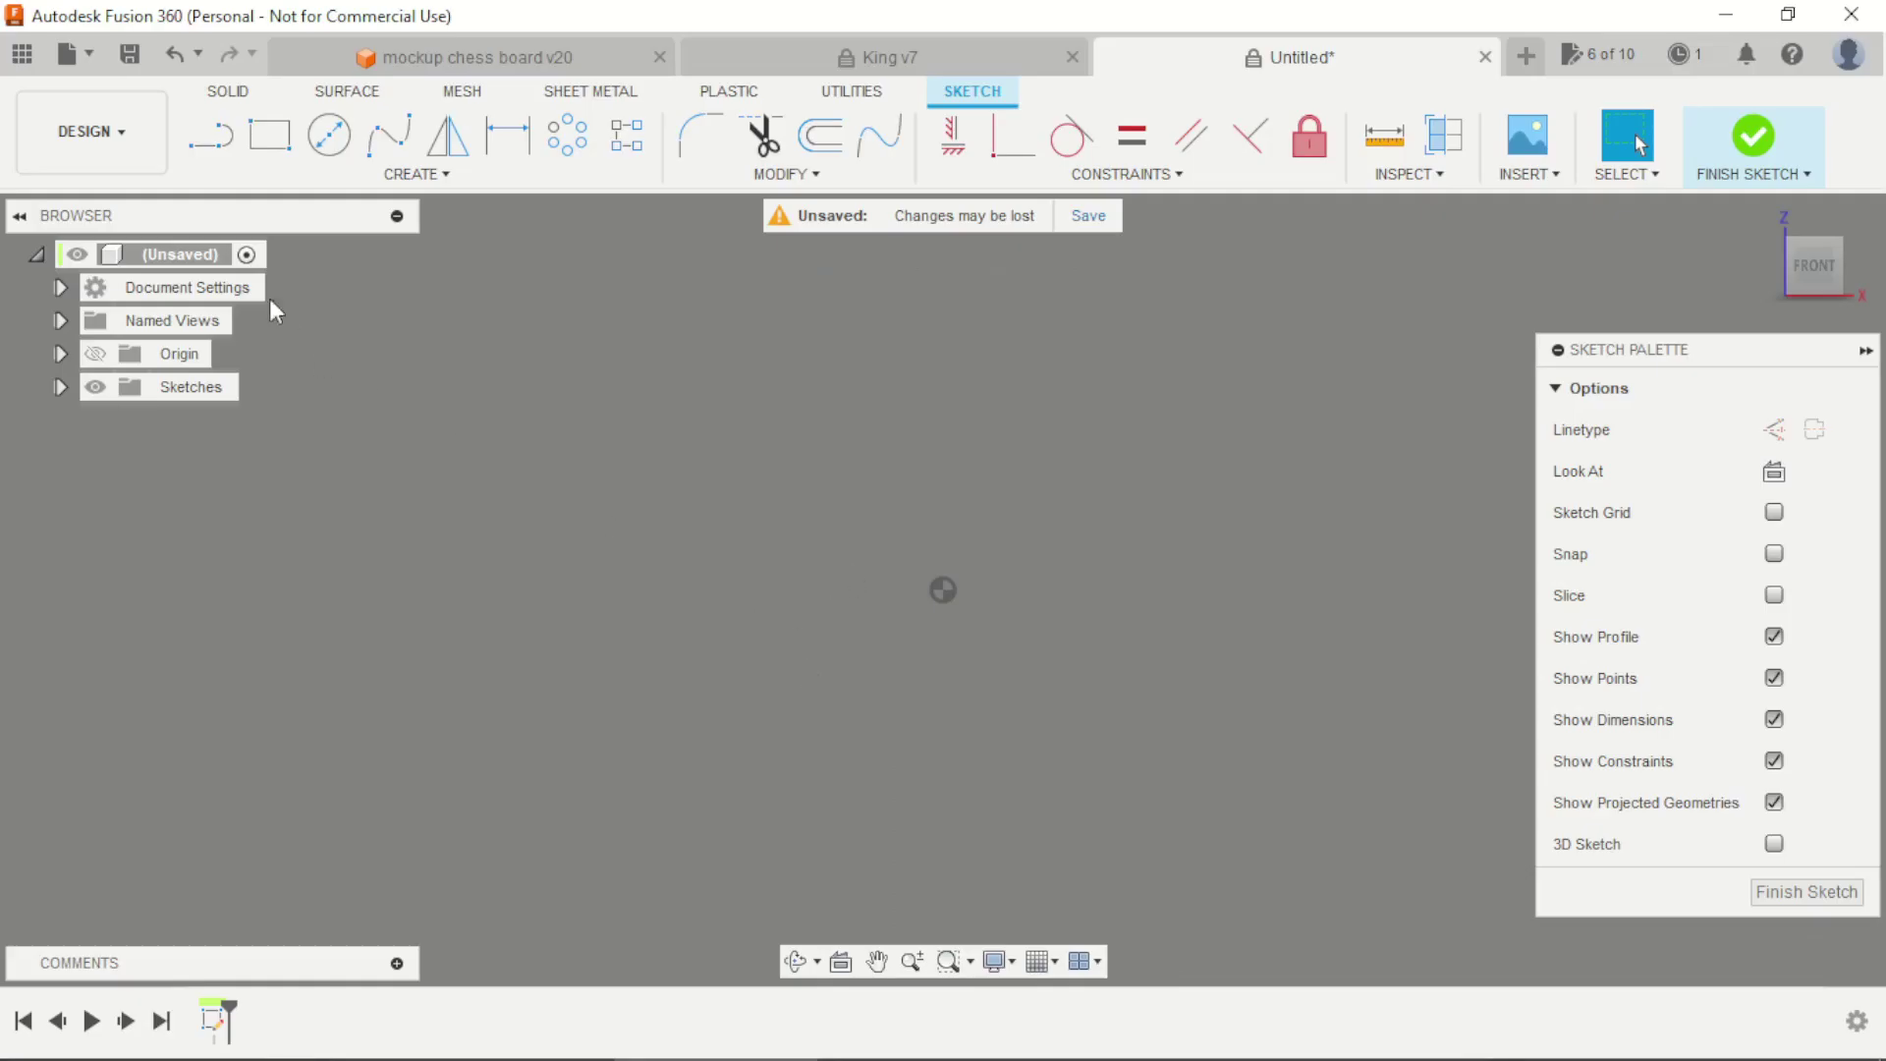
Draw a vertical axis line from the origin, then a base line with a short step
{"action": "left_click", "coordinate": [212, 137]}
{"action": "left_click", "coordinate": [943, 589]}
{"action": "left_click", "coordinate": [943, 327]}
{"action": "left_click", "coordinate": [874, 328]}
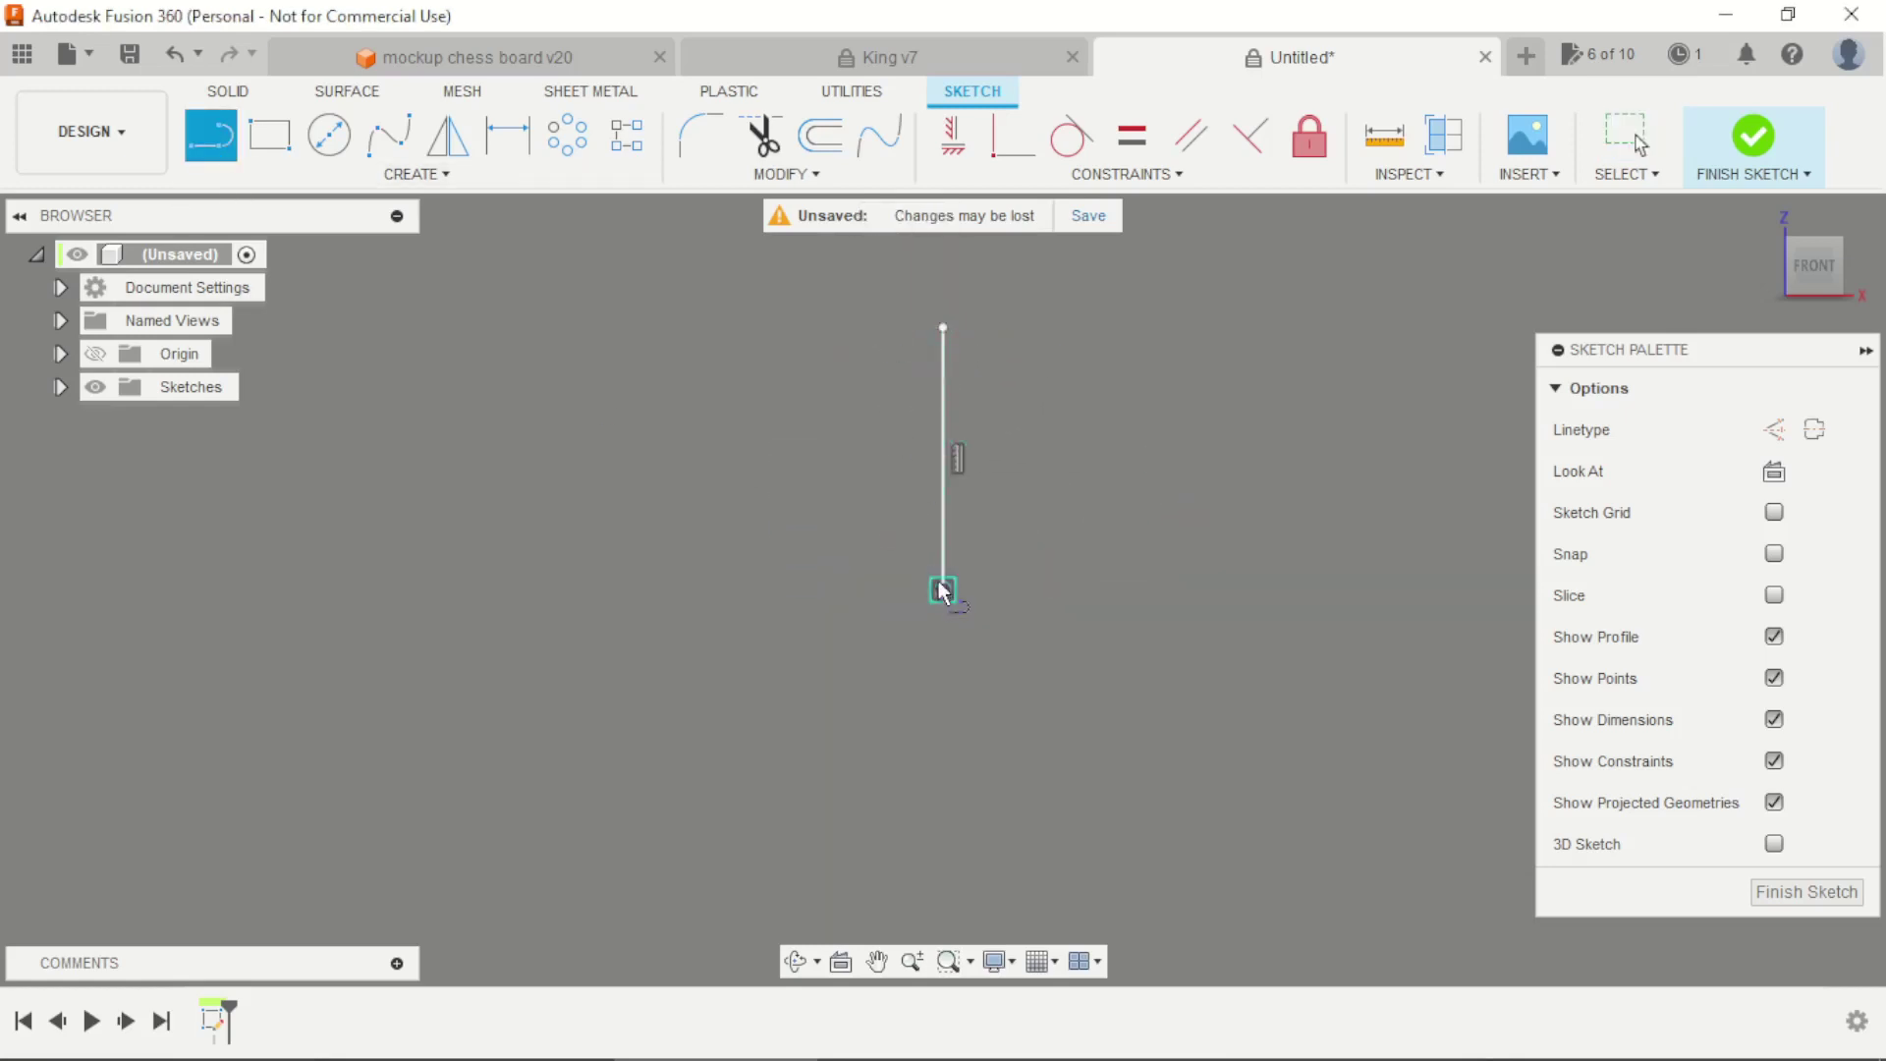
{"action": "left_click", "coordinate": [943, 590]}
{"action": "left_click", "coordinate": [829, 590]}
{"action": "scroll", "coordinate": [828, 582], "scroll_direction": "up", "scroll_amount": 3}
{"action": "left_click", "coordinate": [852, 540]}
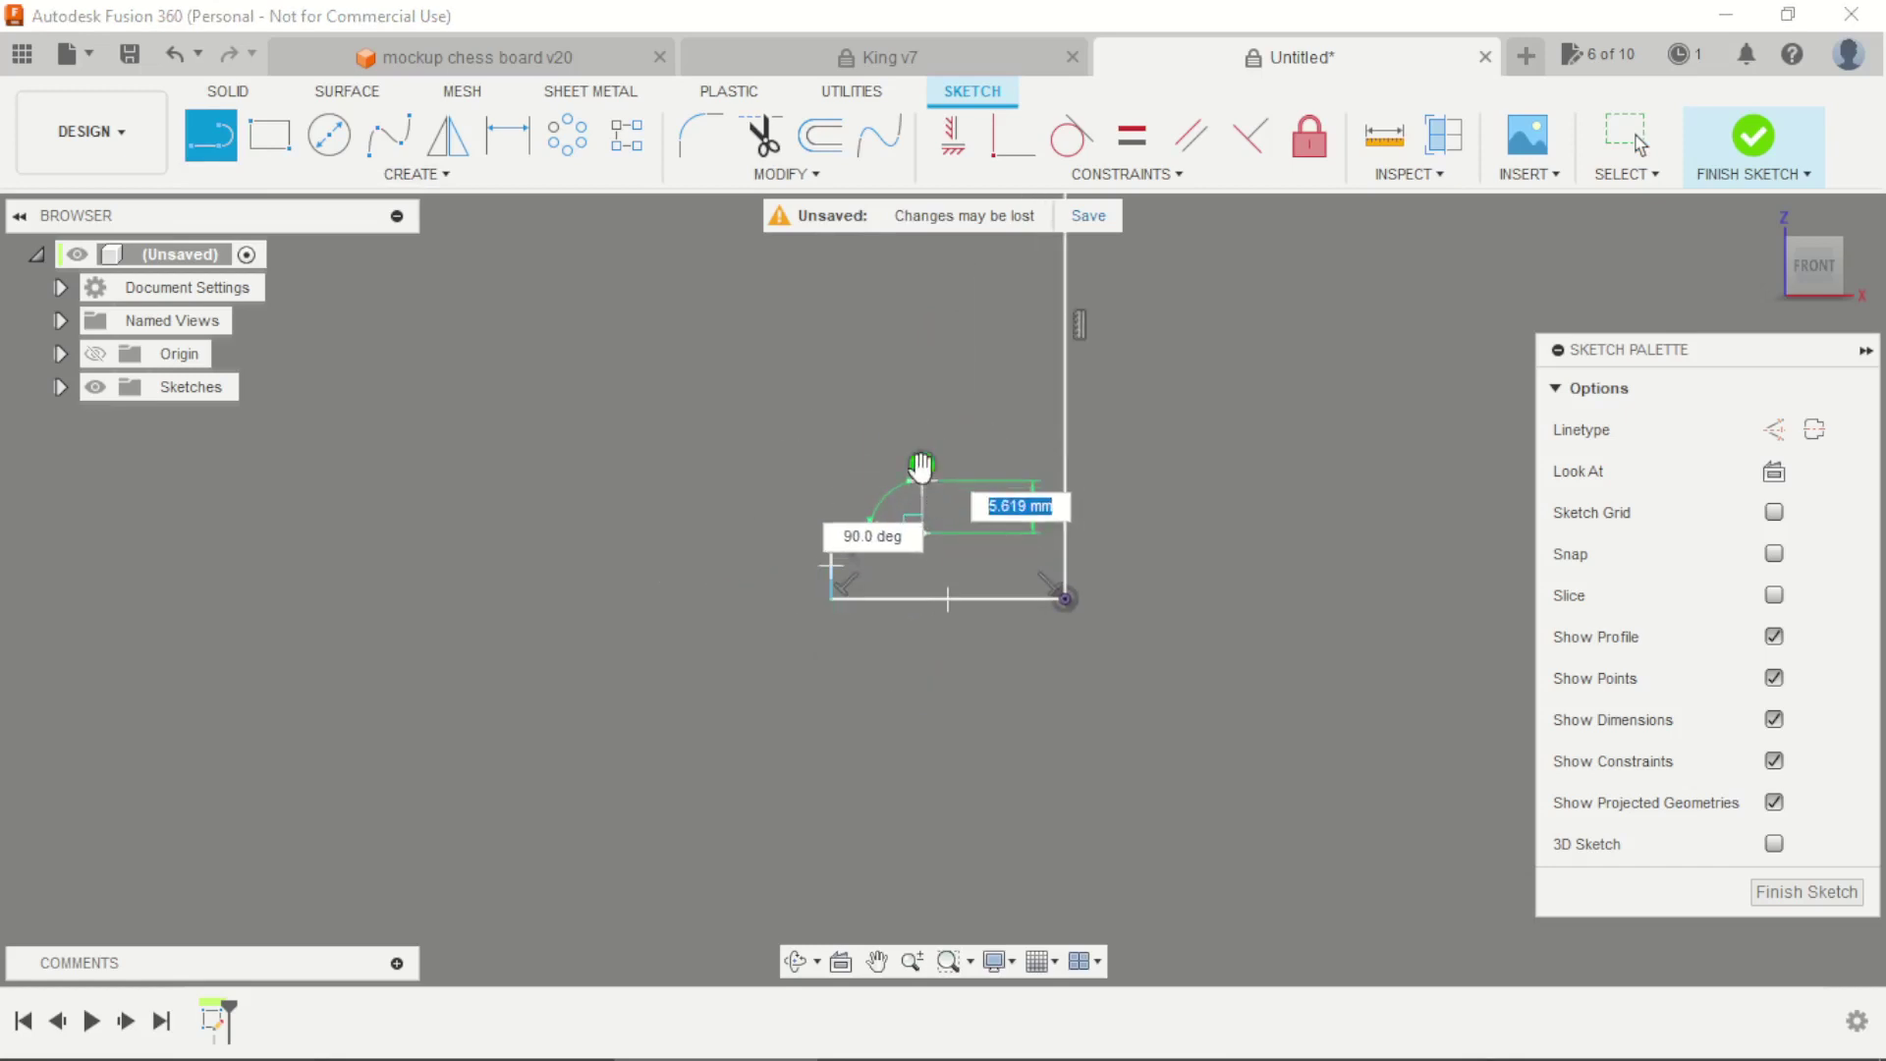
{"action": "left_click", "coordinate": [921, 533]}
{"action": "scroll", "coordinate": [892, 495], "scroll_direction": "up", "scroll_amount": 1}
Dimension the base line to 14 mm and the step height to 3 mm
{"action": "key", "text": "d"}
{"action": "left_click", "coordinate": [955, 620]}
{"action": "left_click", "coordinate": [959, 724]}
{"action": "type", "text": "14"}
{"action": "key", "text": "Return"}
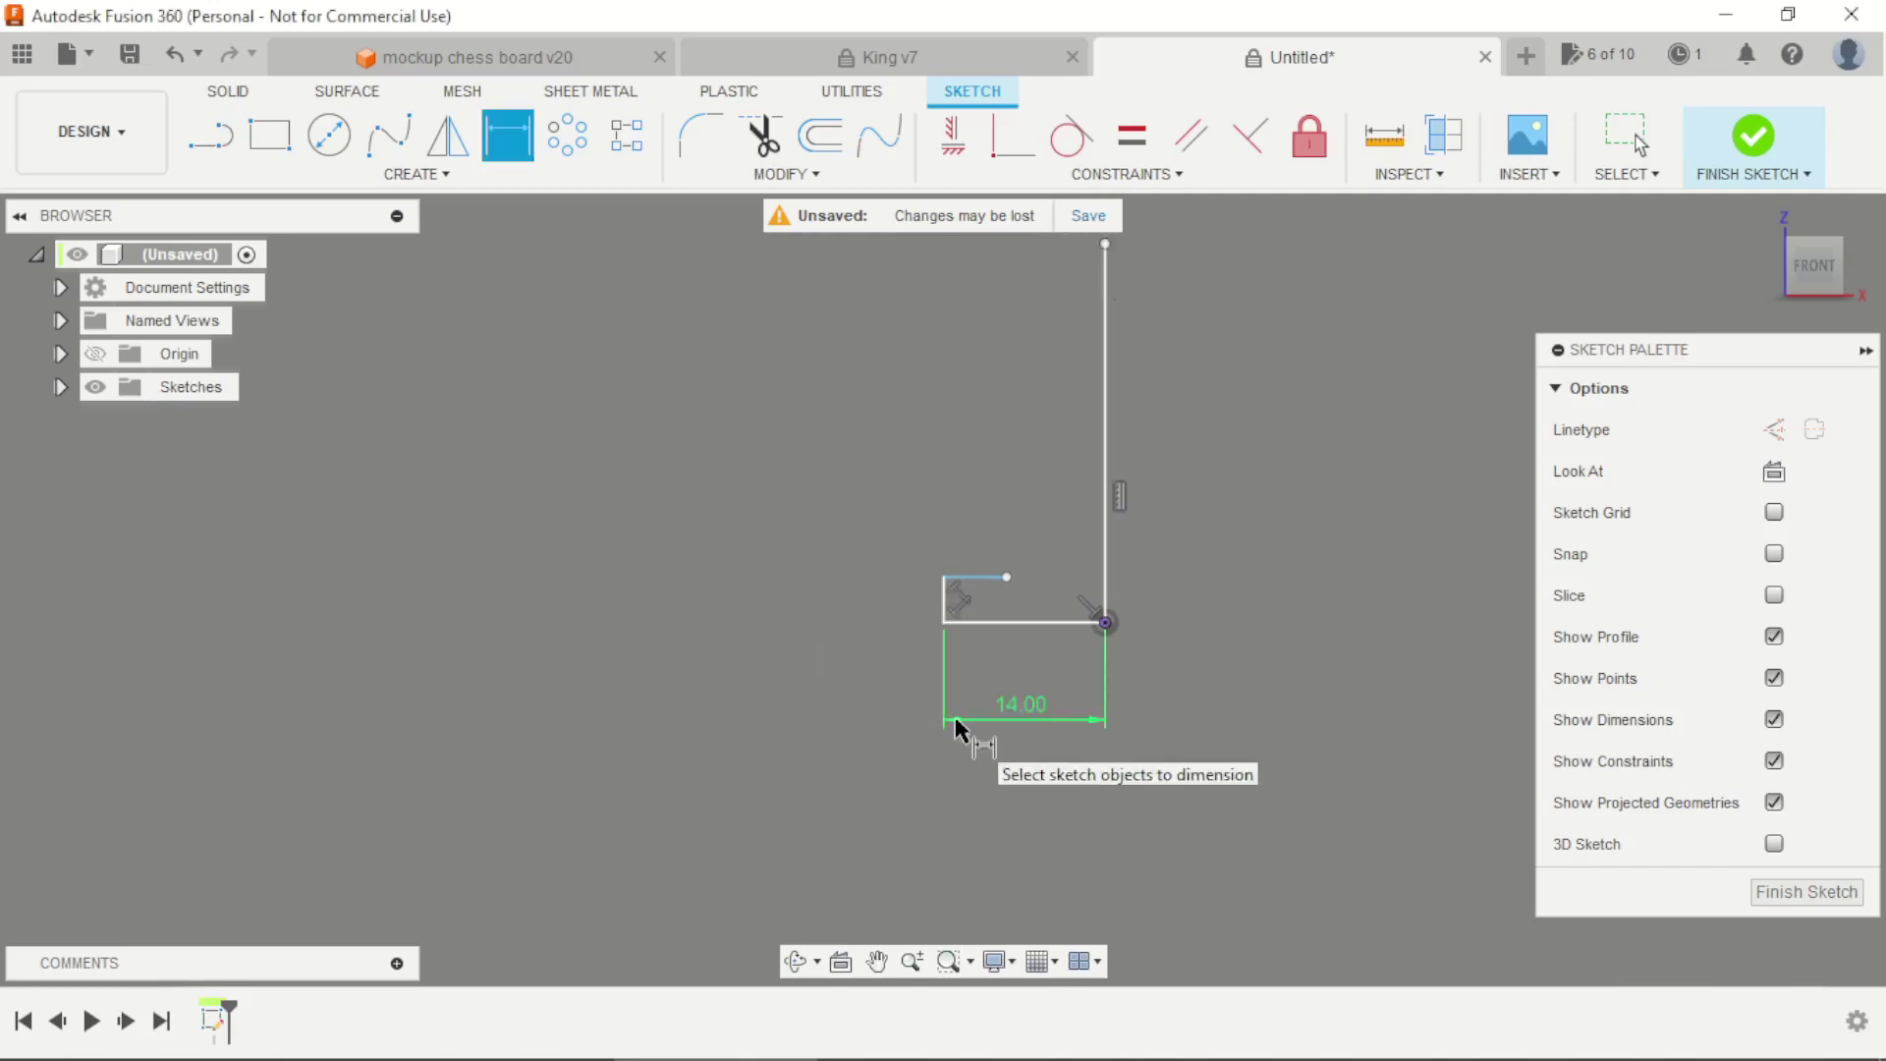
{"action": "scroll", "coordinate": [955, 716], "scroll_direction": "up", "scroll_amount": 3}
{"action": "left_click", "coordinate": [940, 500]}
{"action": "left_click", "coordinate": [837, 502]}
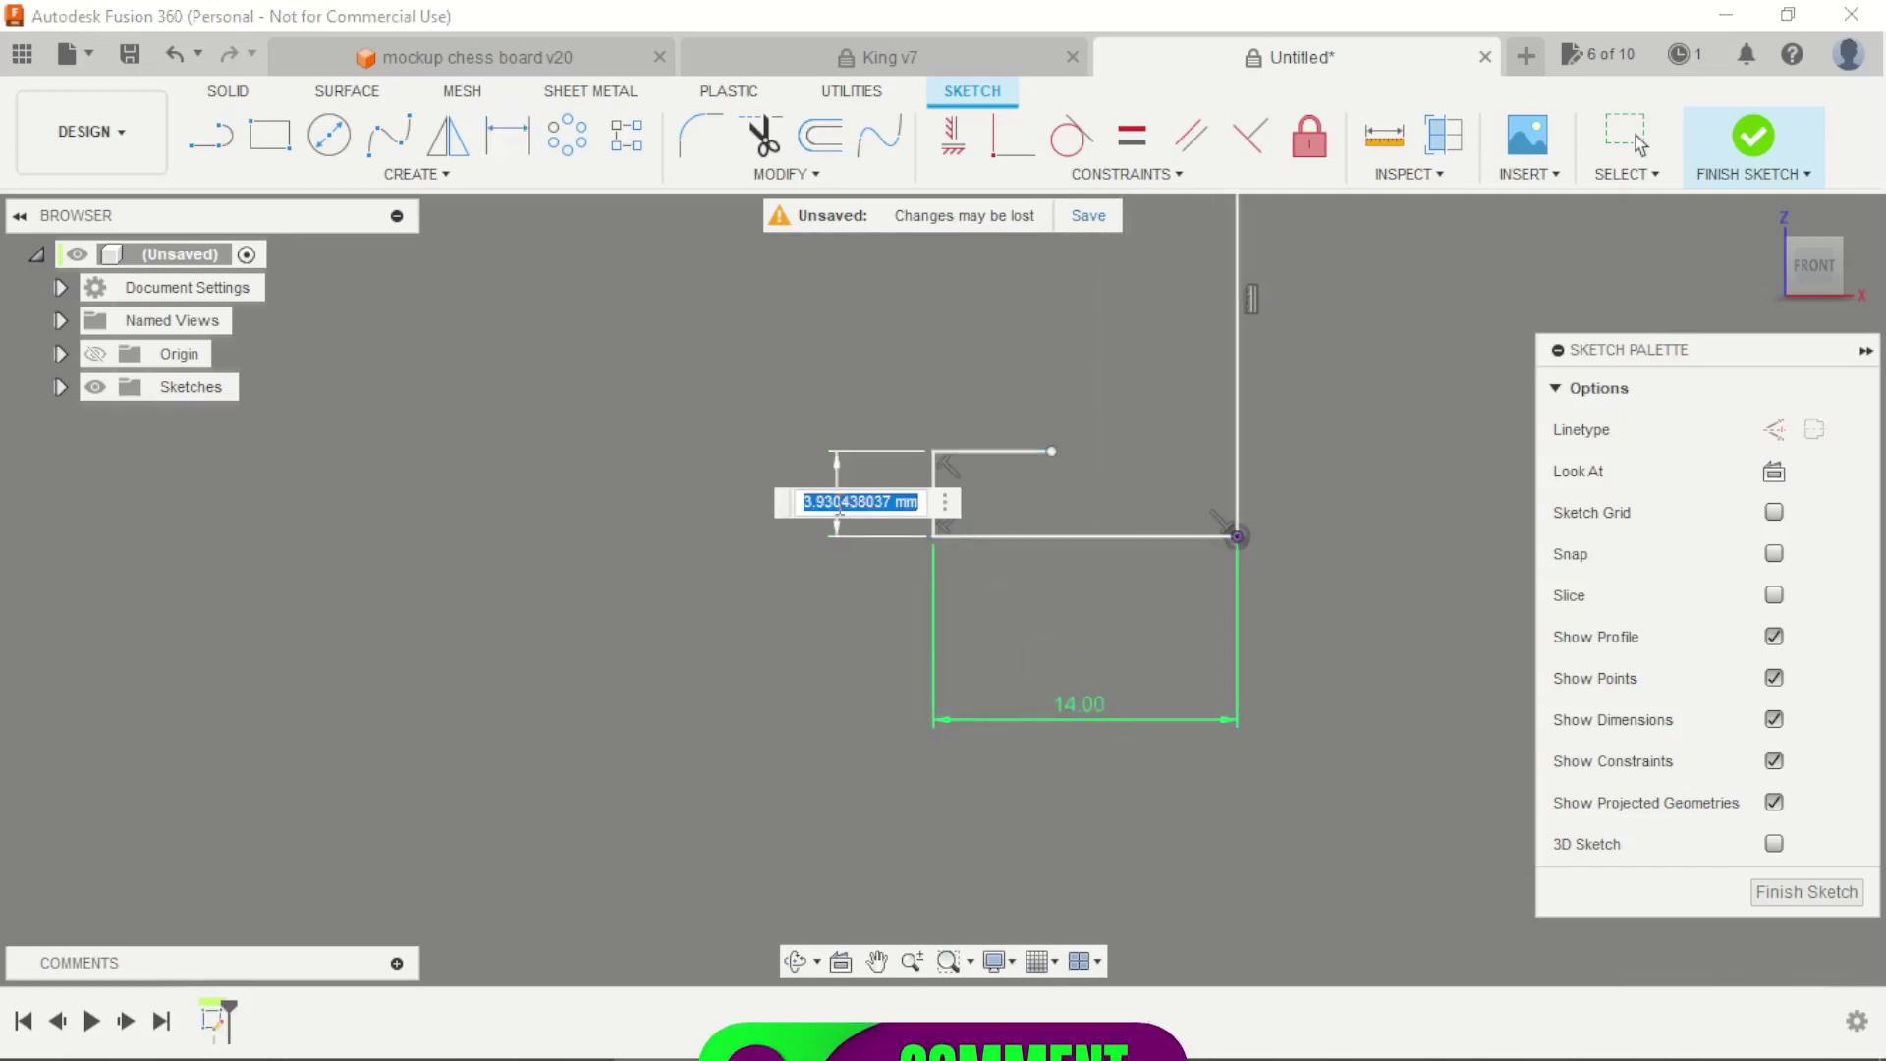
{"action": "type", "text": "3"}
{"action": "key", "text": "Return"}
Set the vertical axis line to 80 mm and compare with the King drawing
{"action": "scroll", "coordinate": [837, 509], "scroll_direction": "down", "scroll_amount": 4}
{"action": "left_click", "coordinate": [1010, 418]}
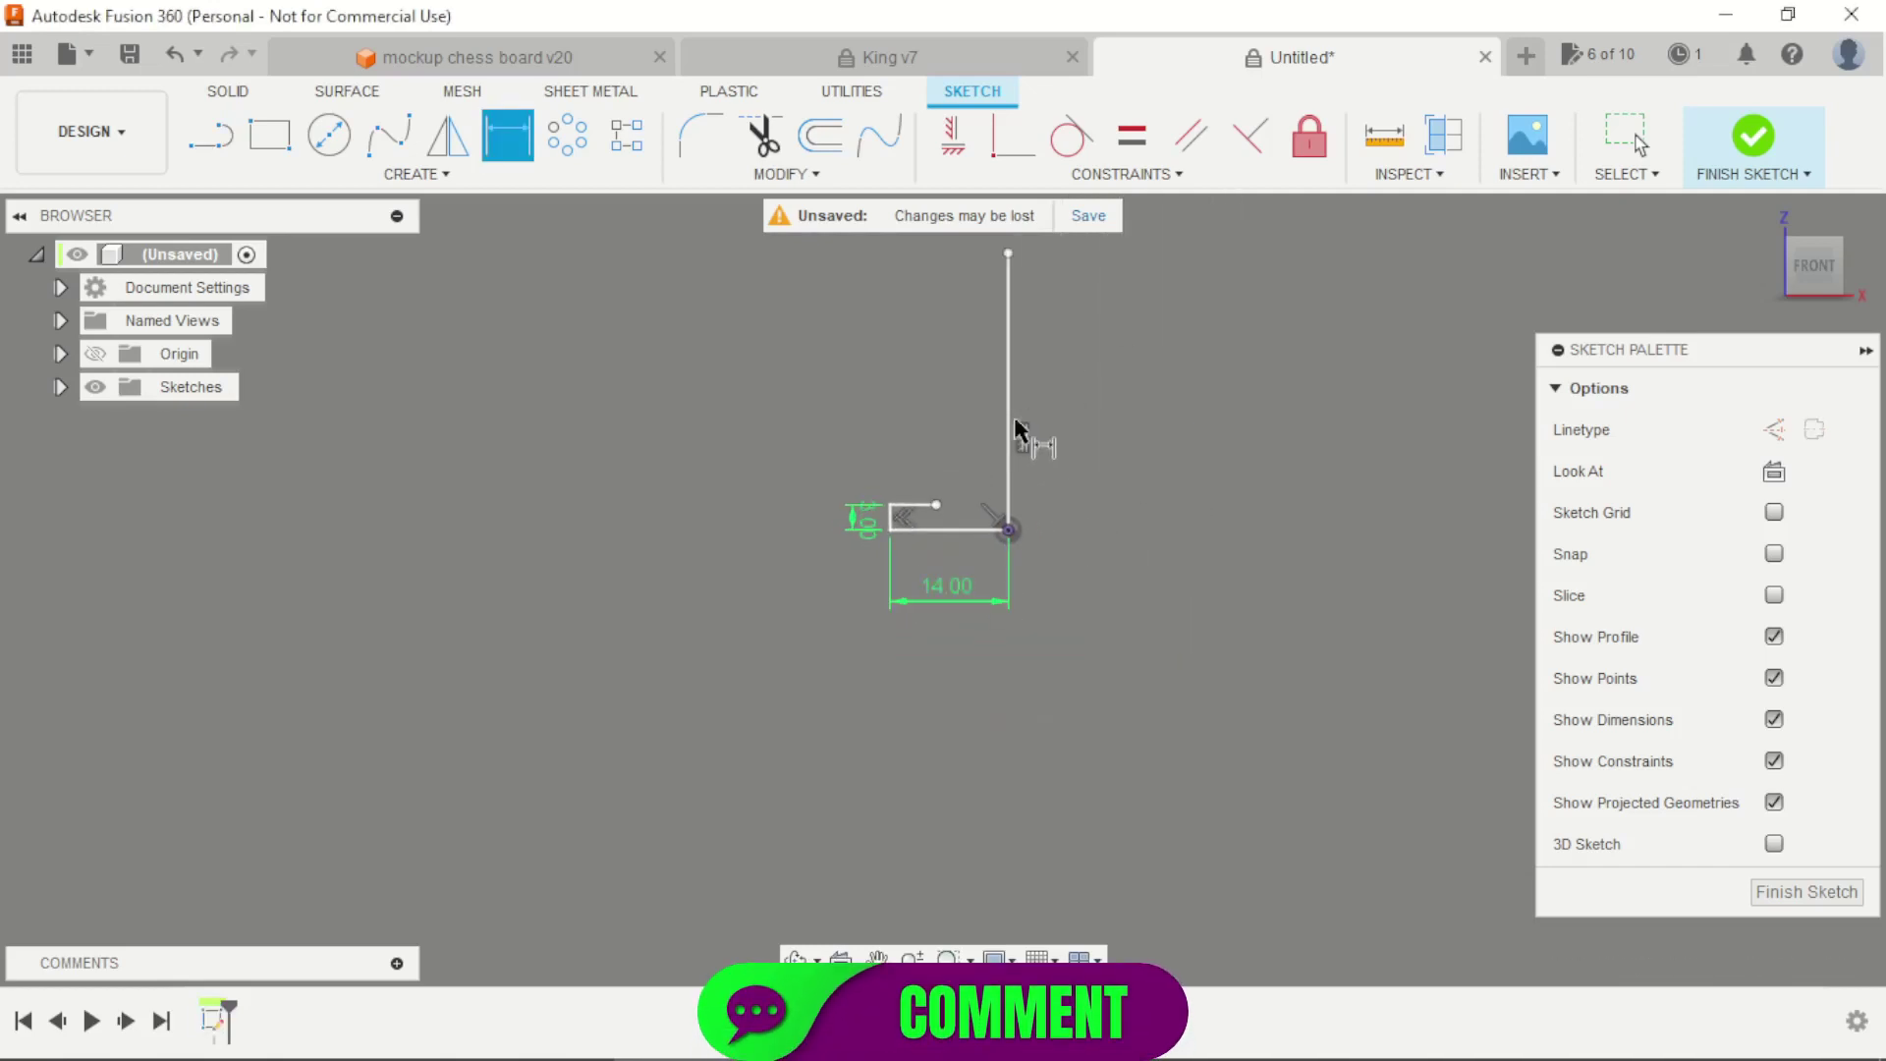
{"action": "left_click", "coordinate": [1073, 365]}
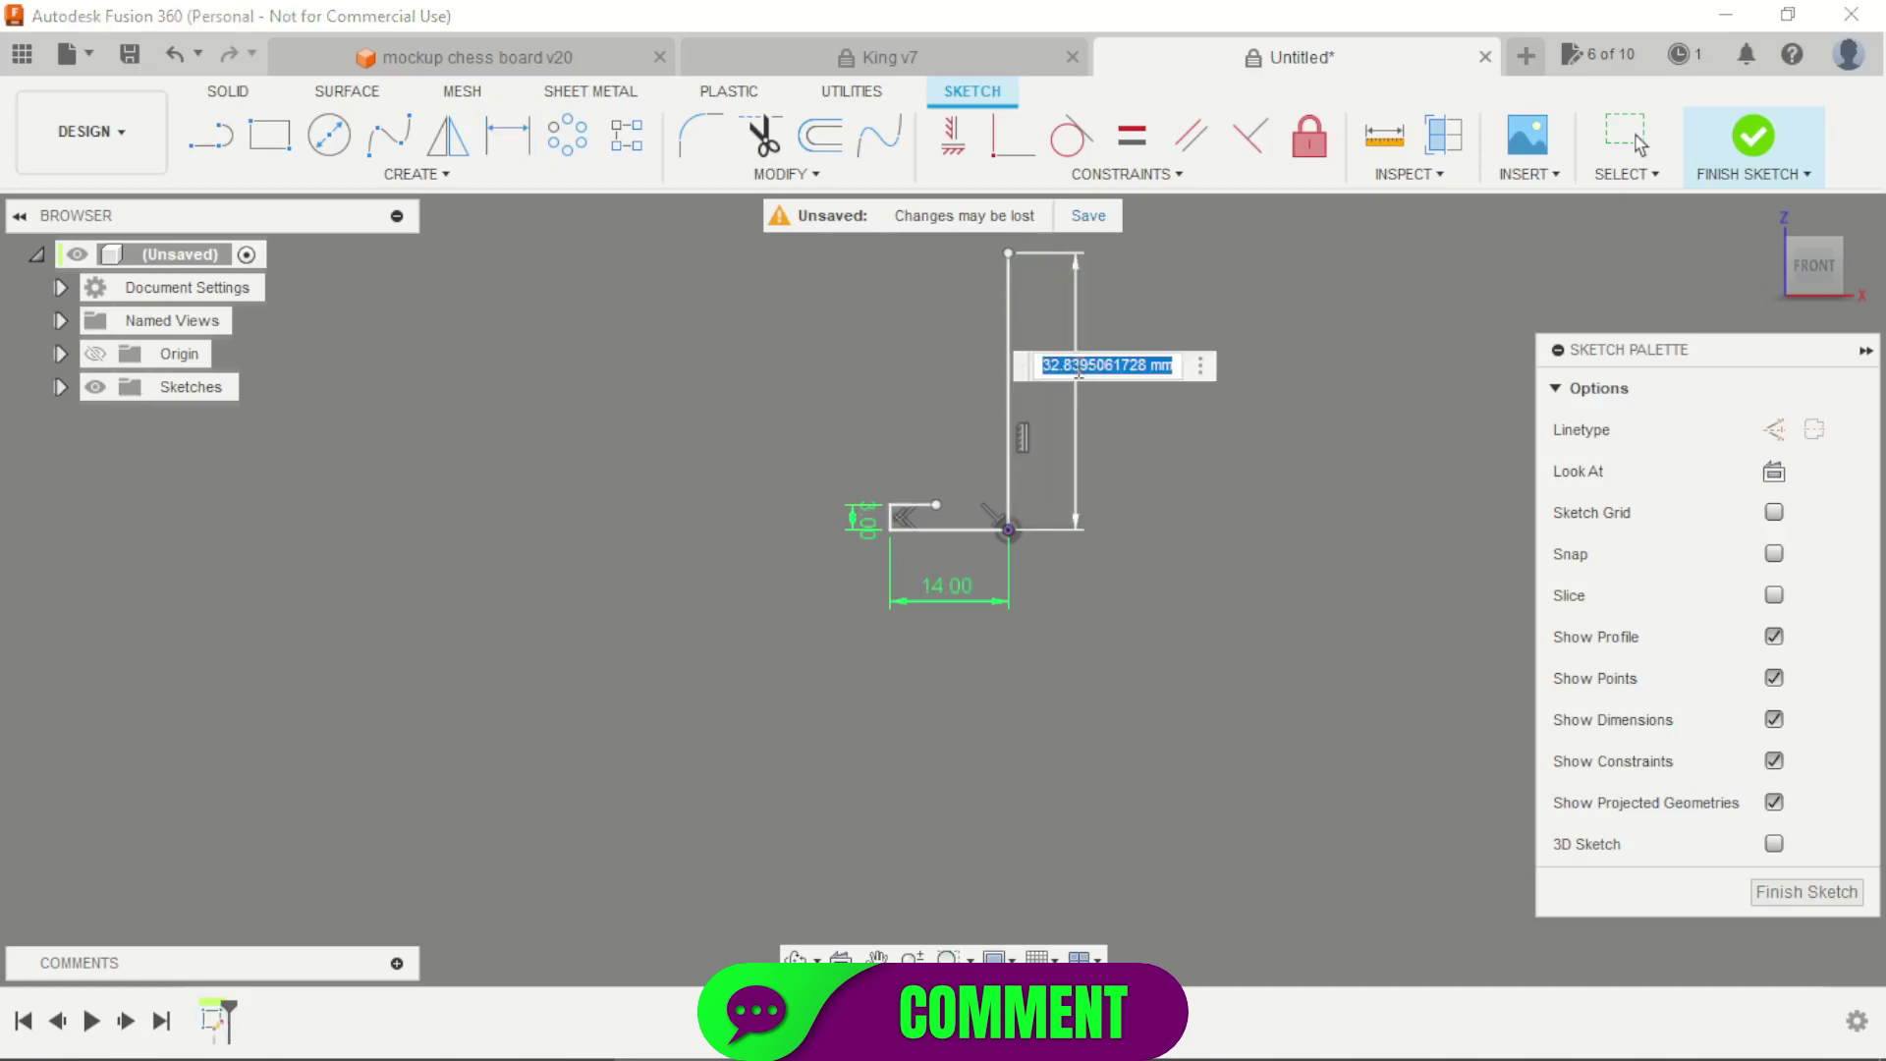
{"action": "type", "text": "40"}
{"action": "key", "text": "Return"}
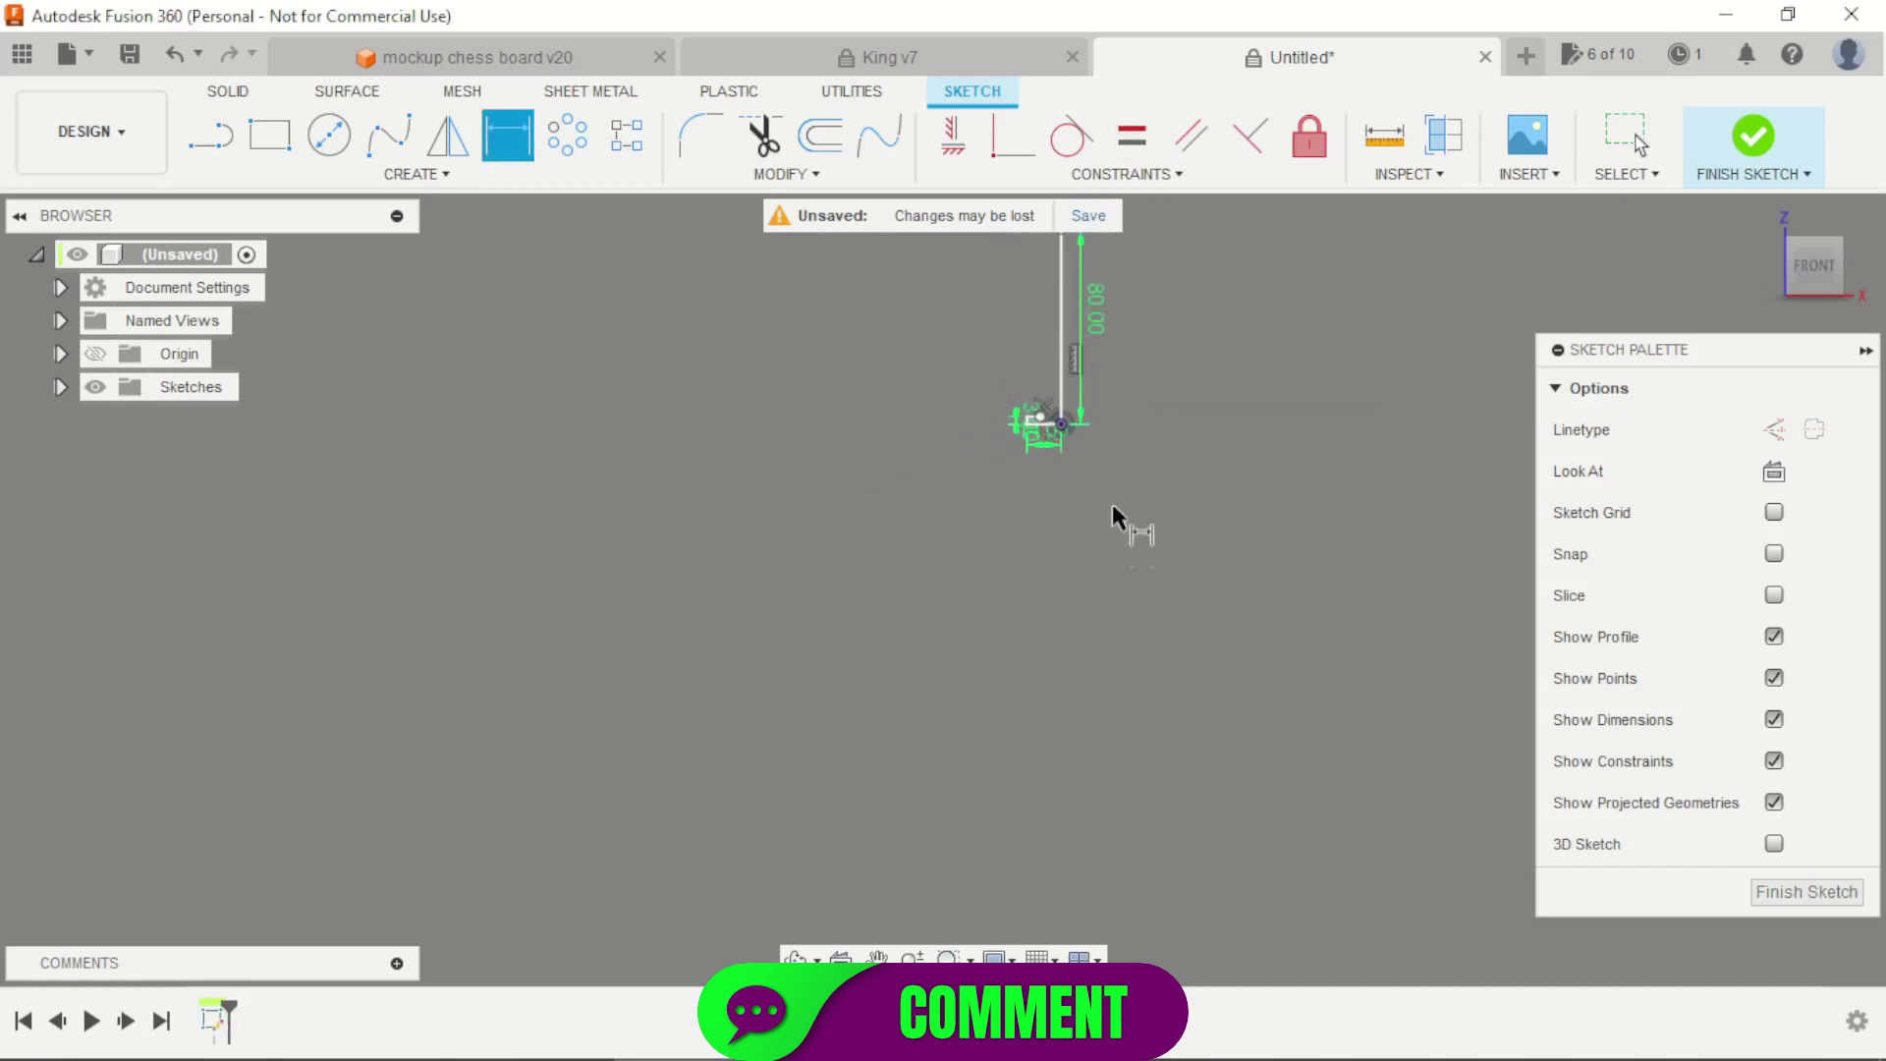
{"action": "scroll", "coordinate": [1112, 525], "scroll_direction": "down", "scroll_amount": 4}
{"action": "scroll", "coordinate": [1070, 559], "scroll_direction": "up", "scroll_amount": 3}
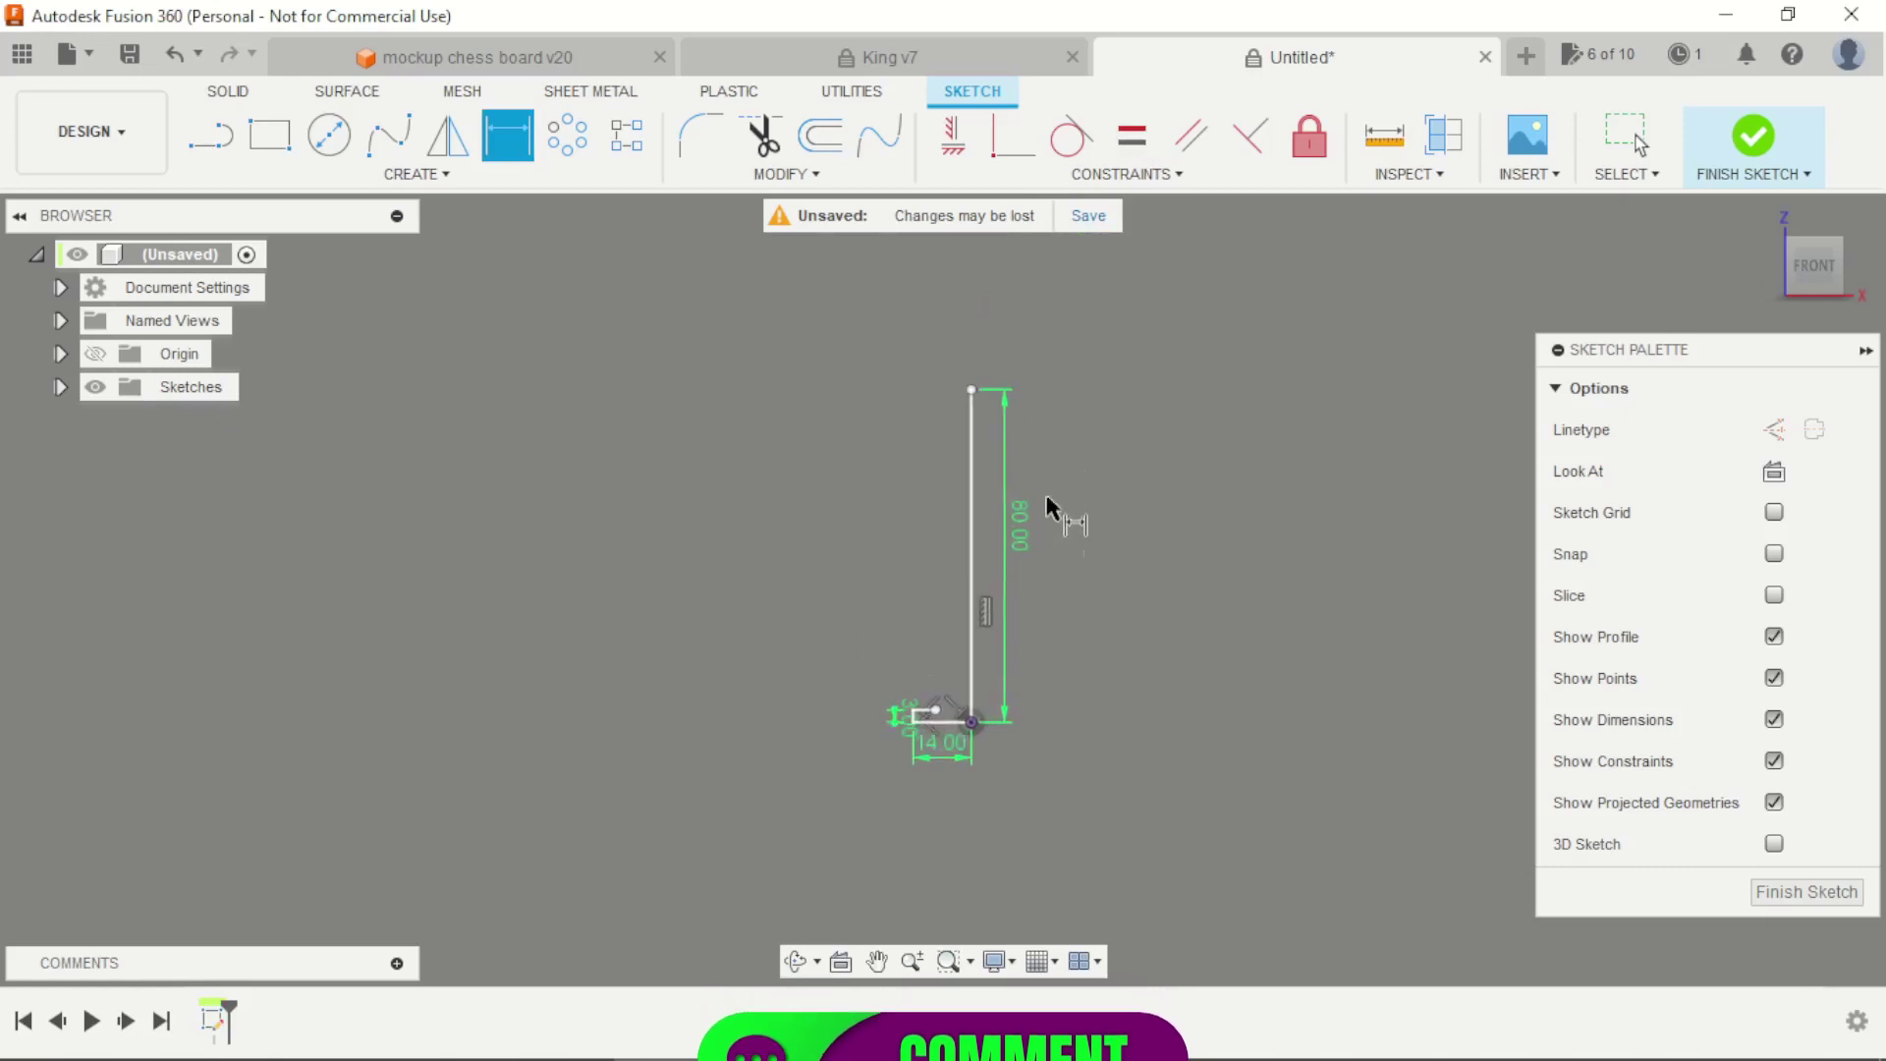
{"action": "scroll", "coordinate": [1059, 687], "scroll_direction": "up", "scroll_amount": 1}
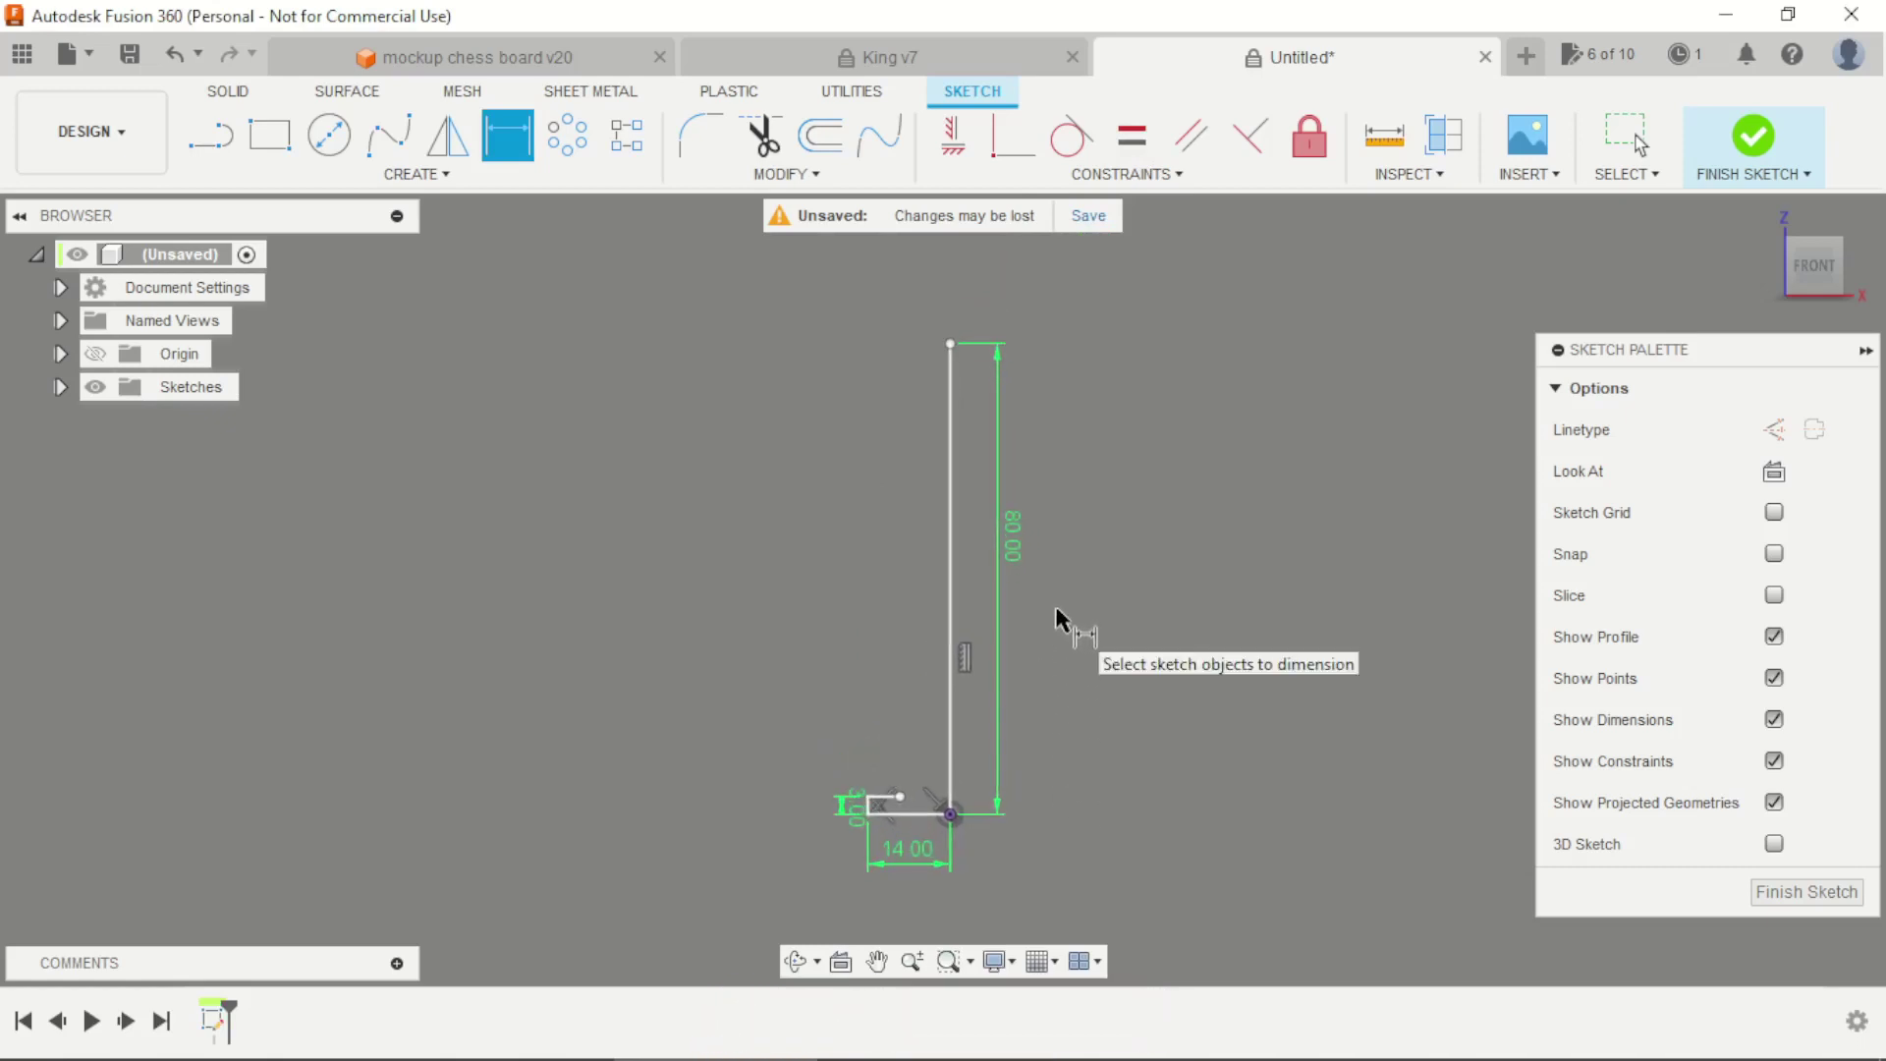
{"action": "key", "text": "alt+Tab"}
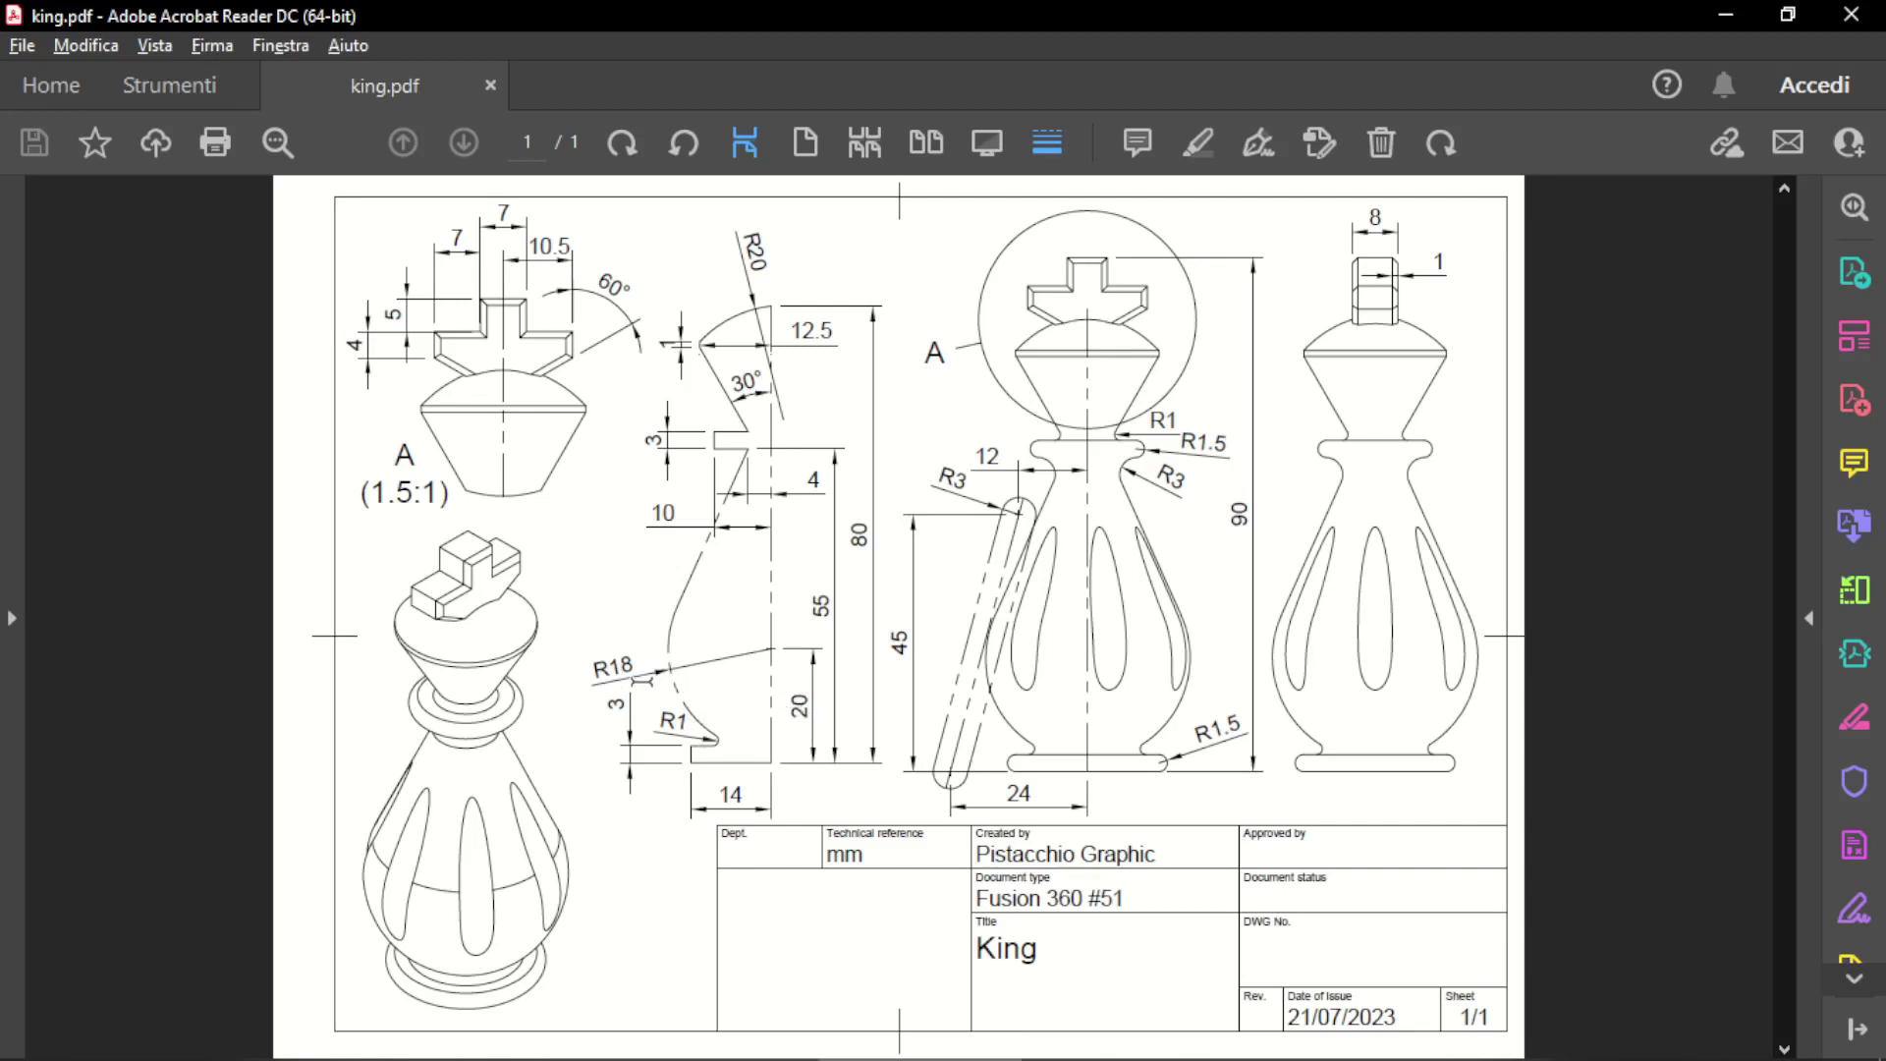
Start a three-point arc at the step's top, then cancel it
{"action": "key", "text": "alt+Tab"}
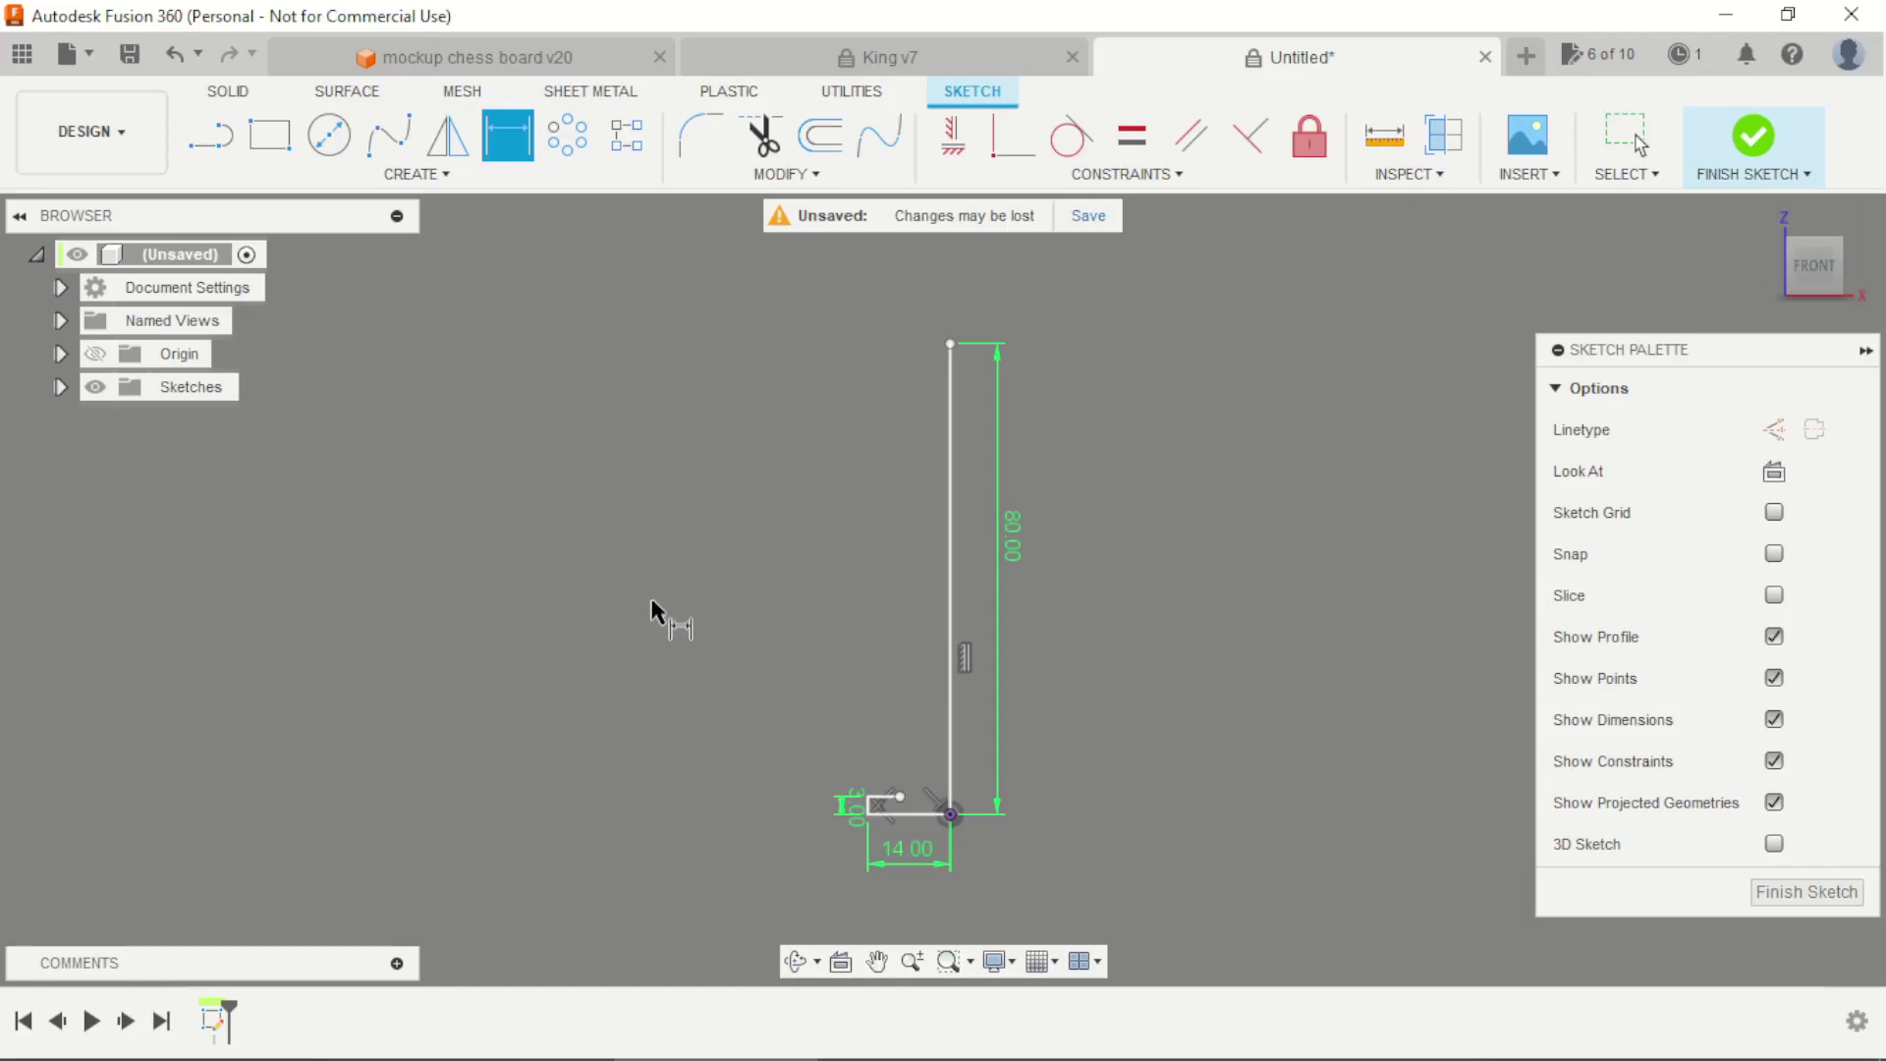
{"action": "left_click", "coordinate": [244, 177]}
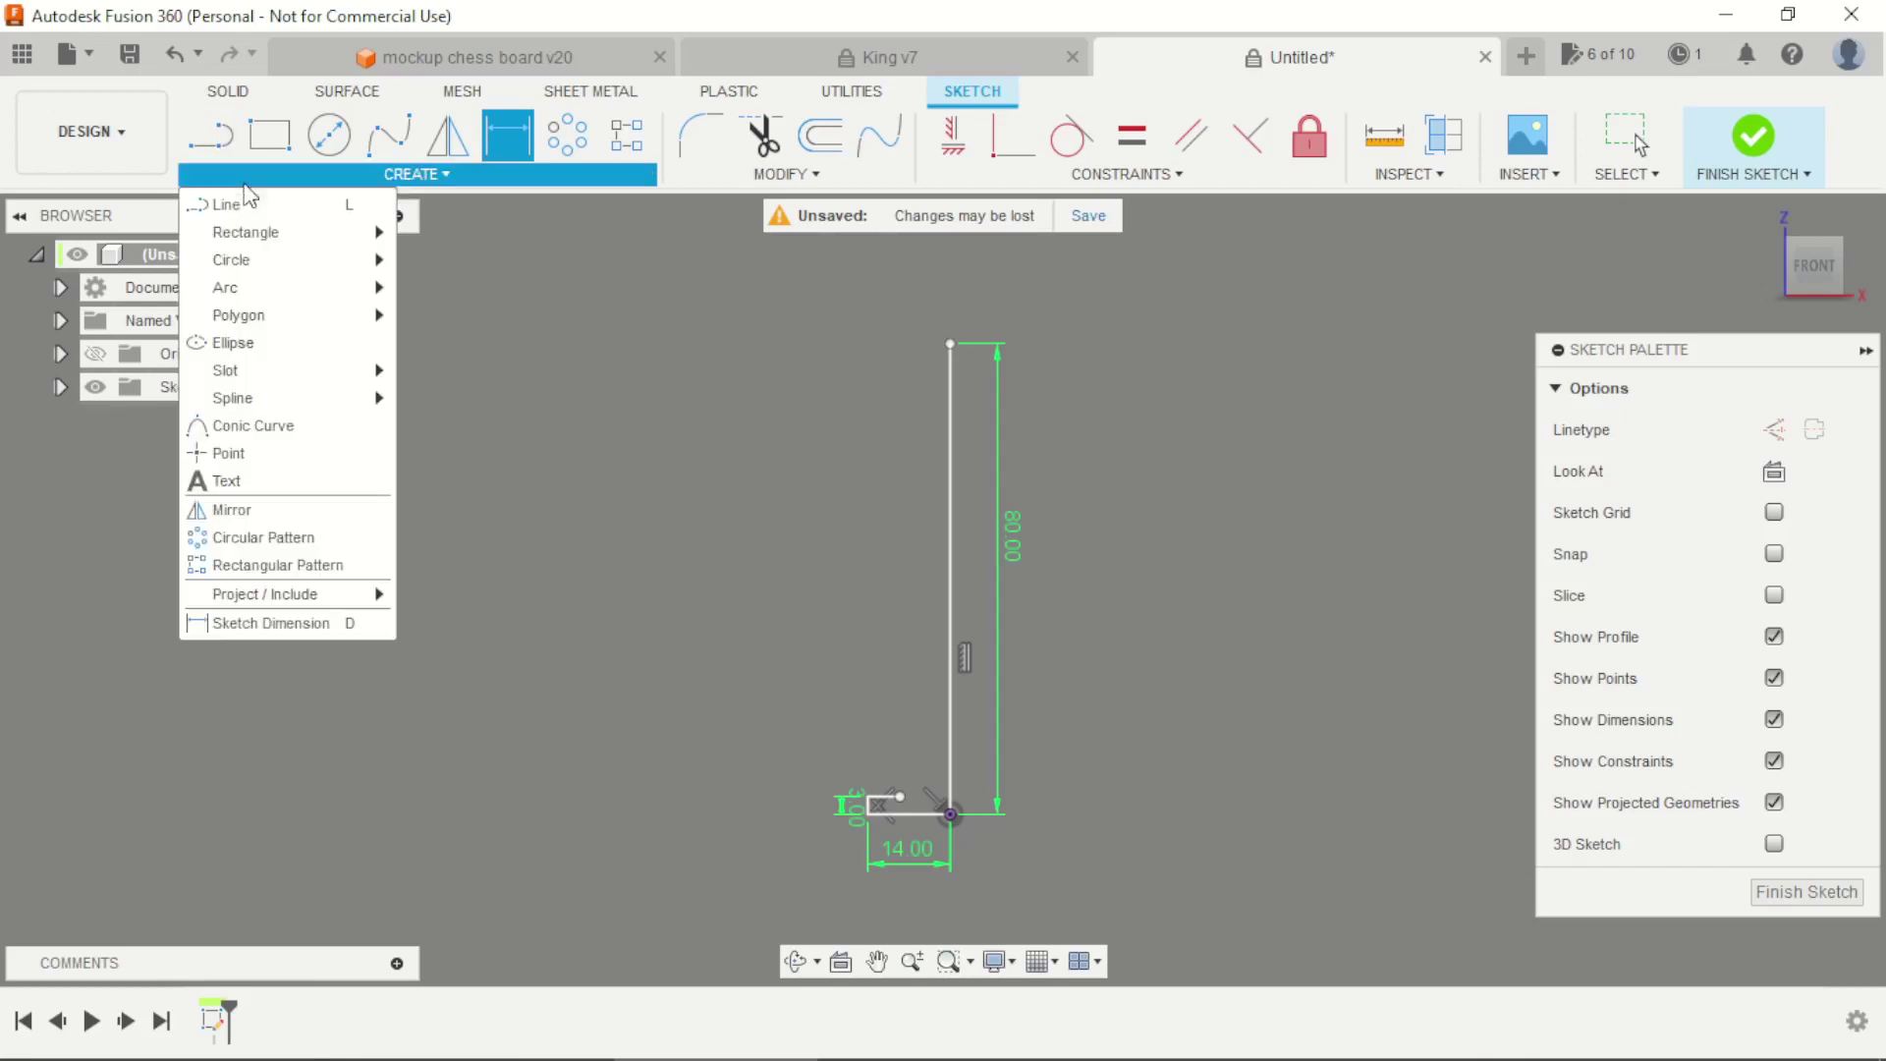
{"action": "mouse_move", "coordinate": [245, 395]}
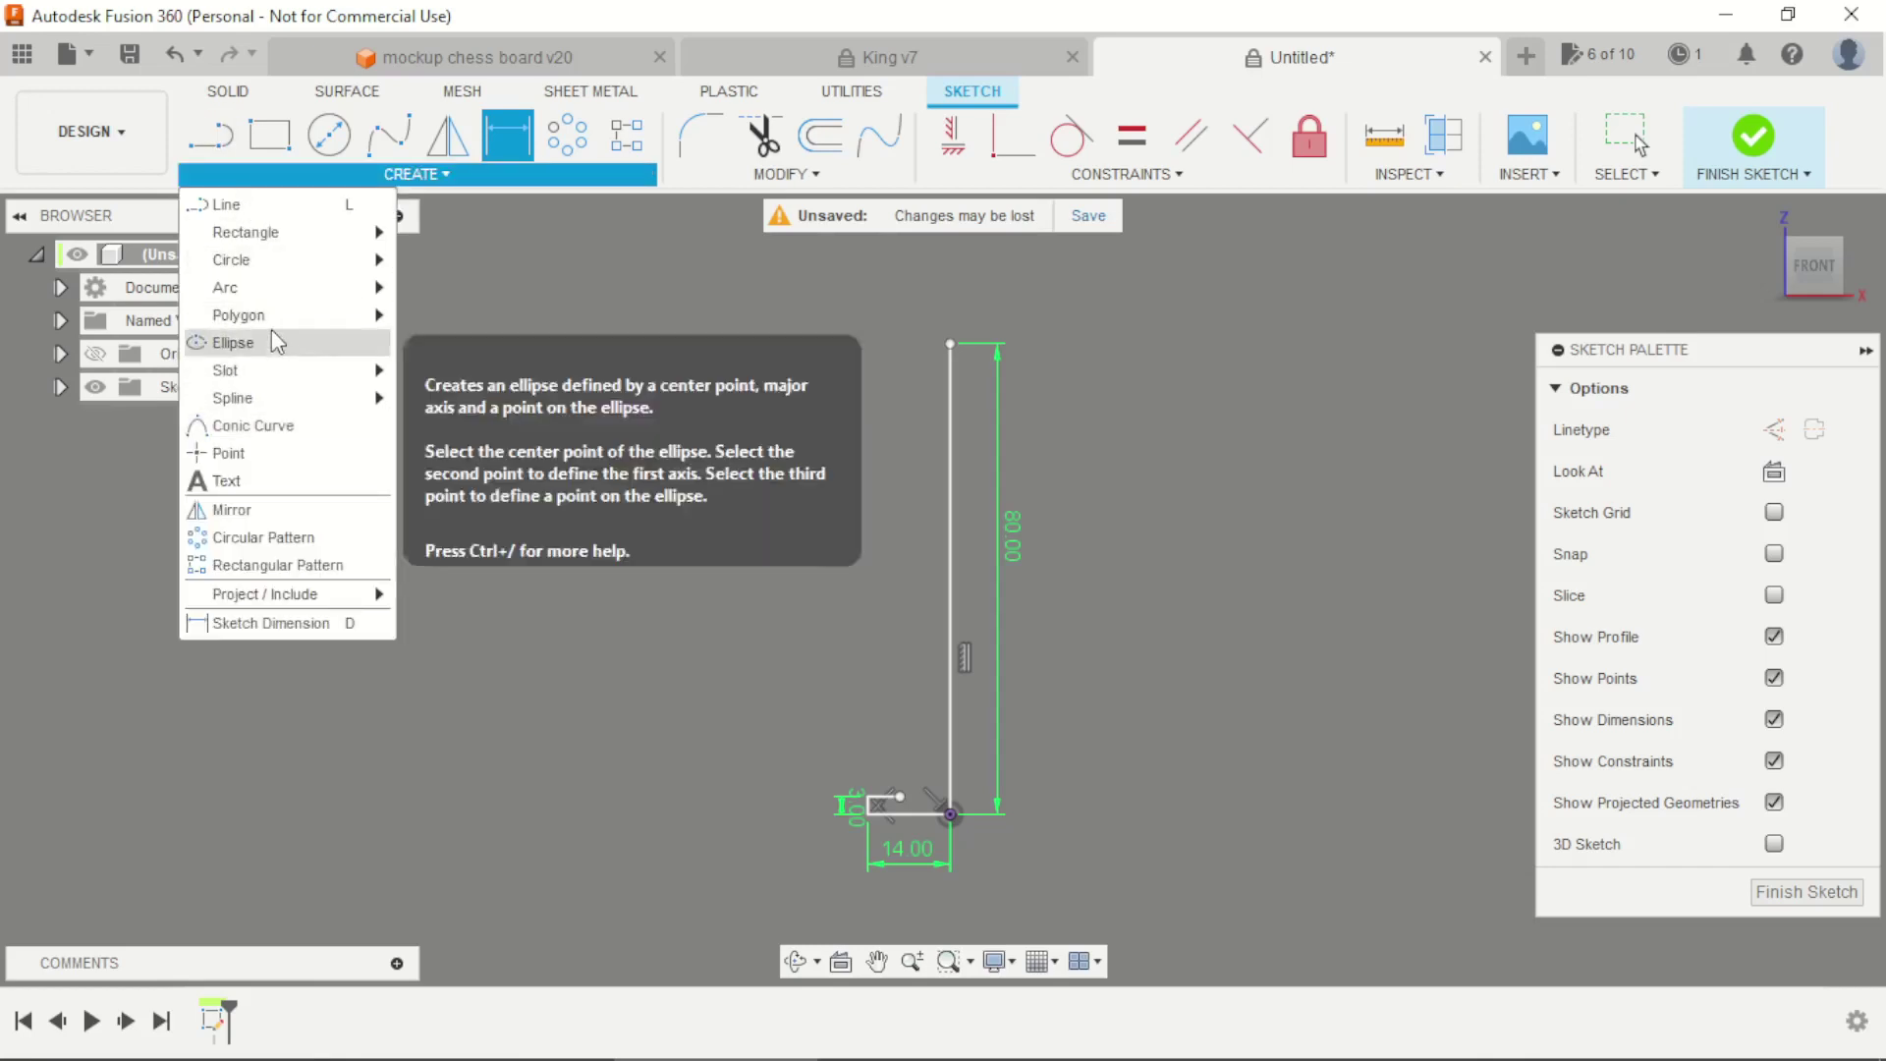
{"action": "mouse_move", "coordinate": [271, 287]}
{"action": "left_click", "coordinate": [432, 287]}
{"action": "scroll", "coordinate": [894, 798], "scroll_direction": "up", "scroll_amount": 3}
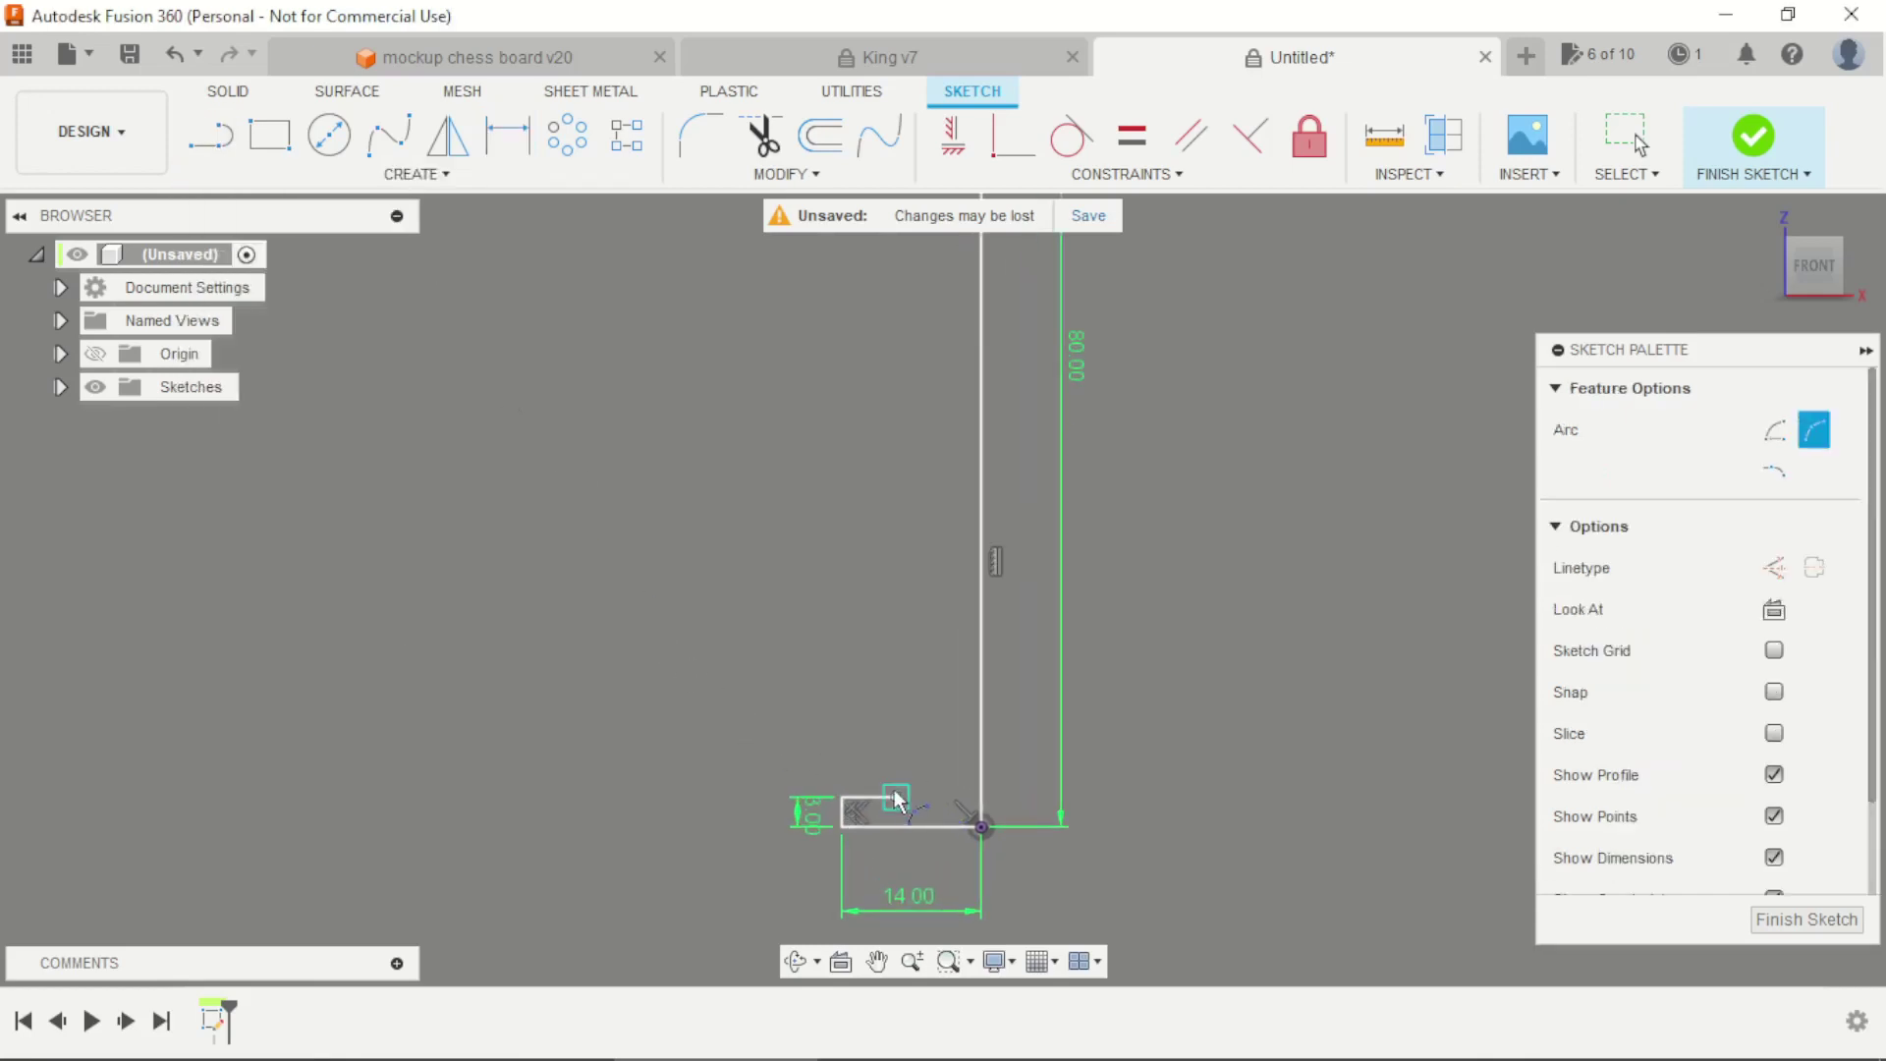
{"action": "left_click", "coordinate": [889, 797]}
{"action": "scroll", "coordinate": [894, 738], "scroll_direction": "up", "scroll_amount": 3}
{"action": "key", "text": "Escape"}
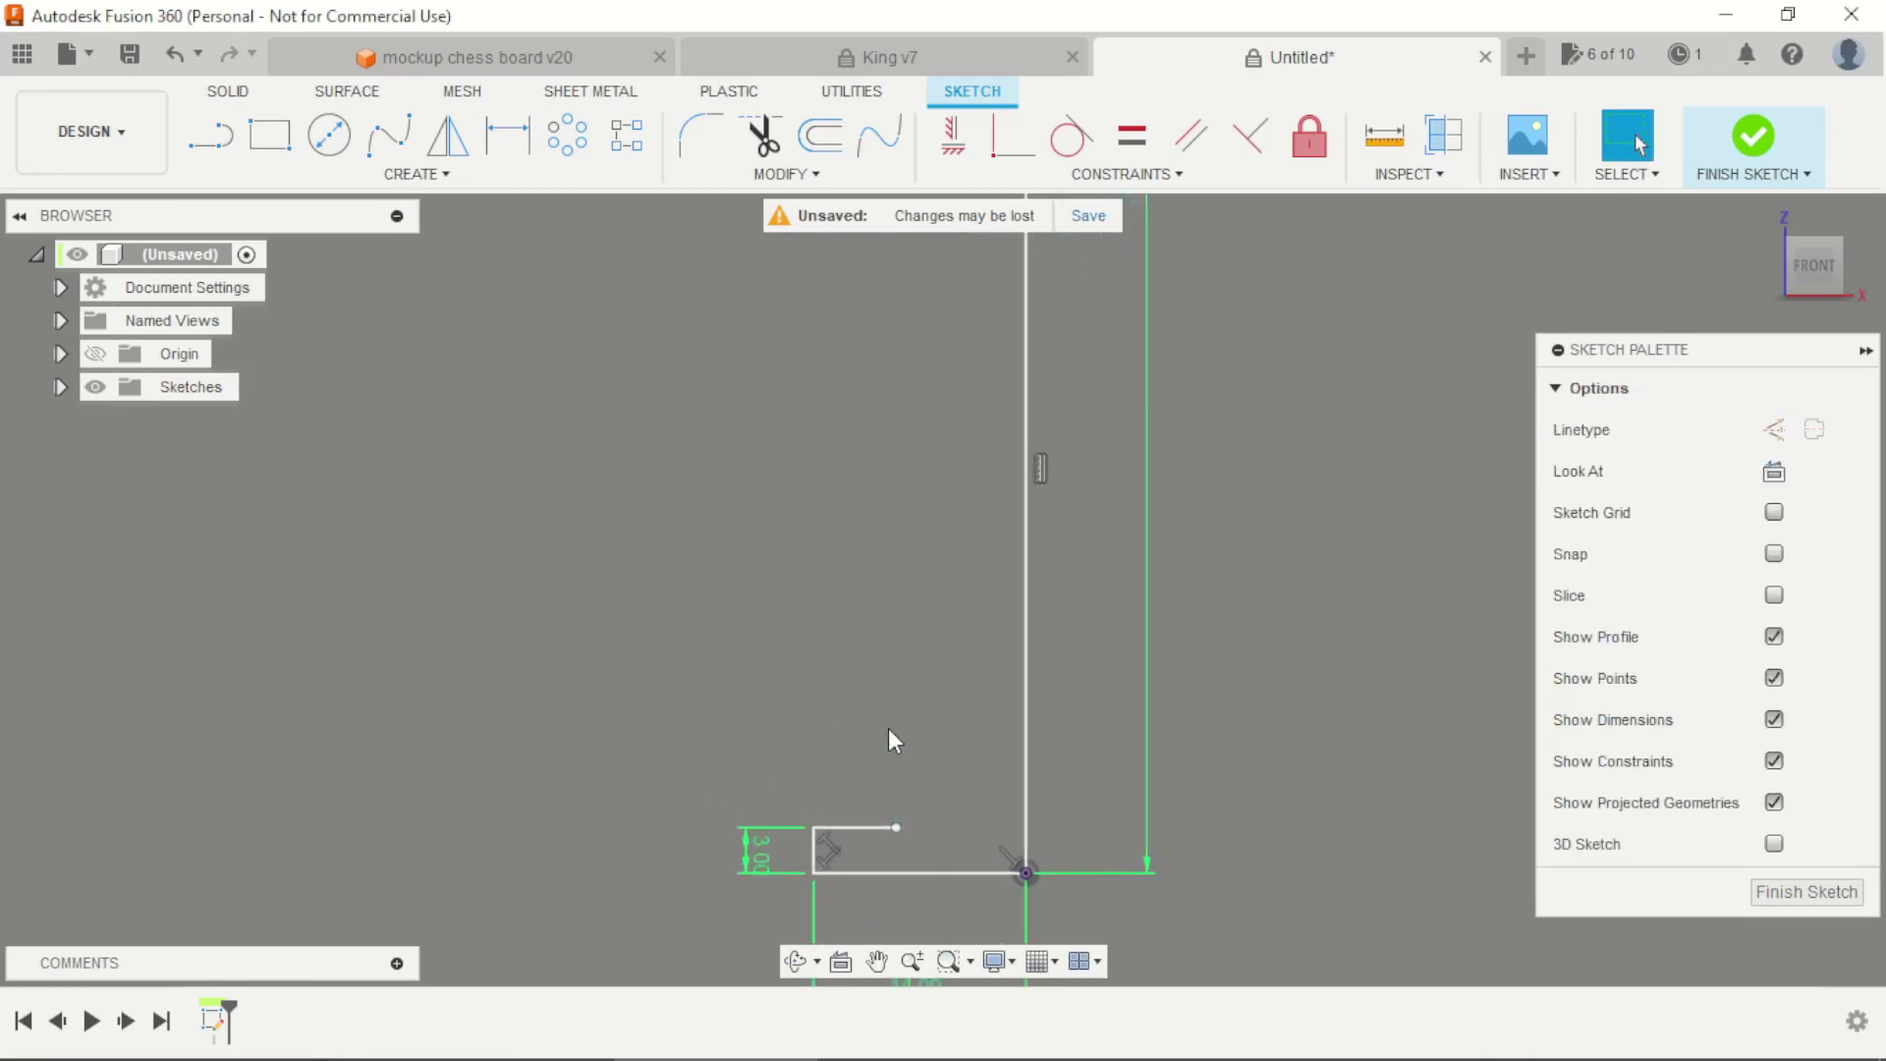
Draw a three-point arc starting from the end of the base line
{"action": "left_click", "coordinate": [413, 174]}
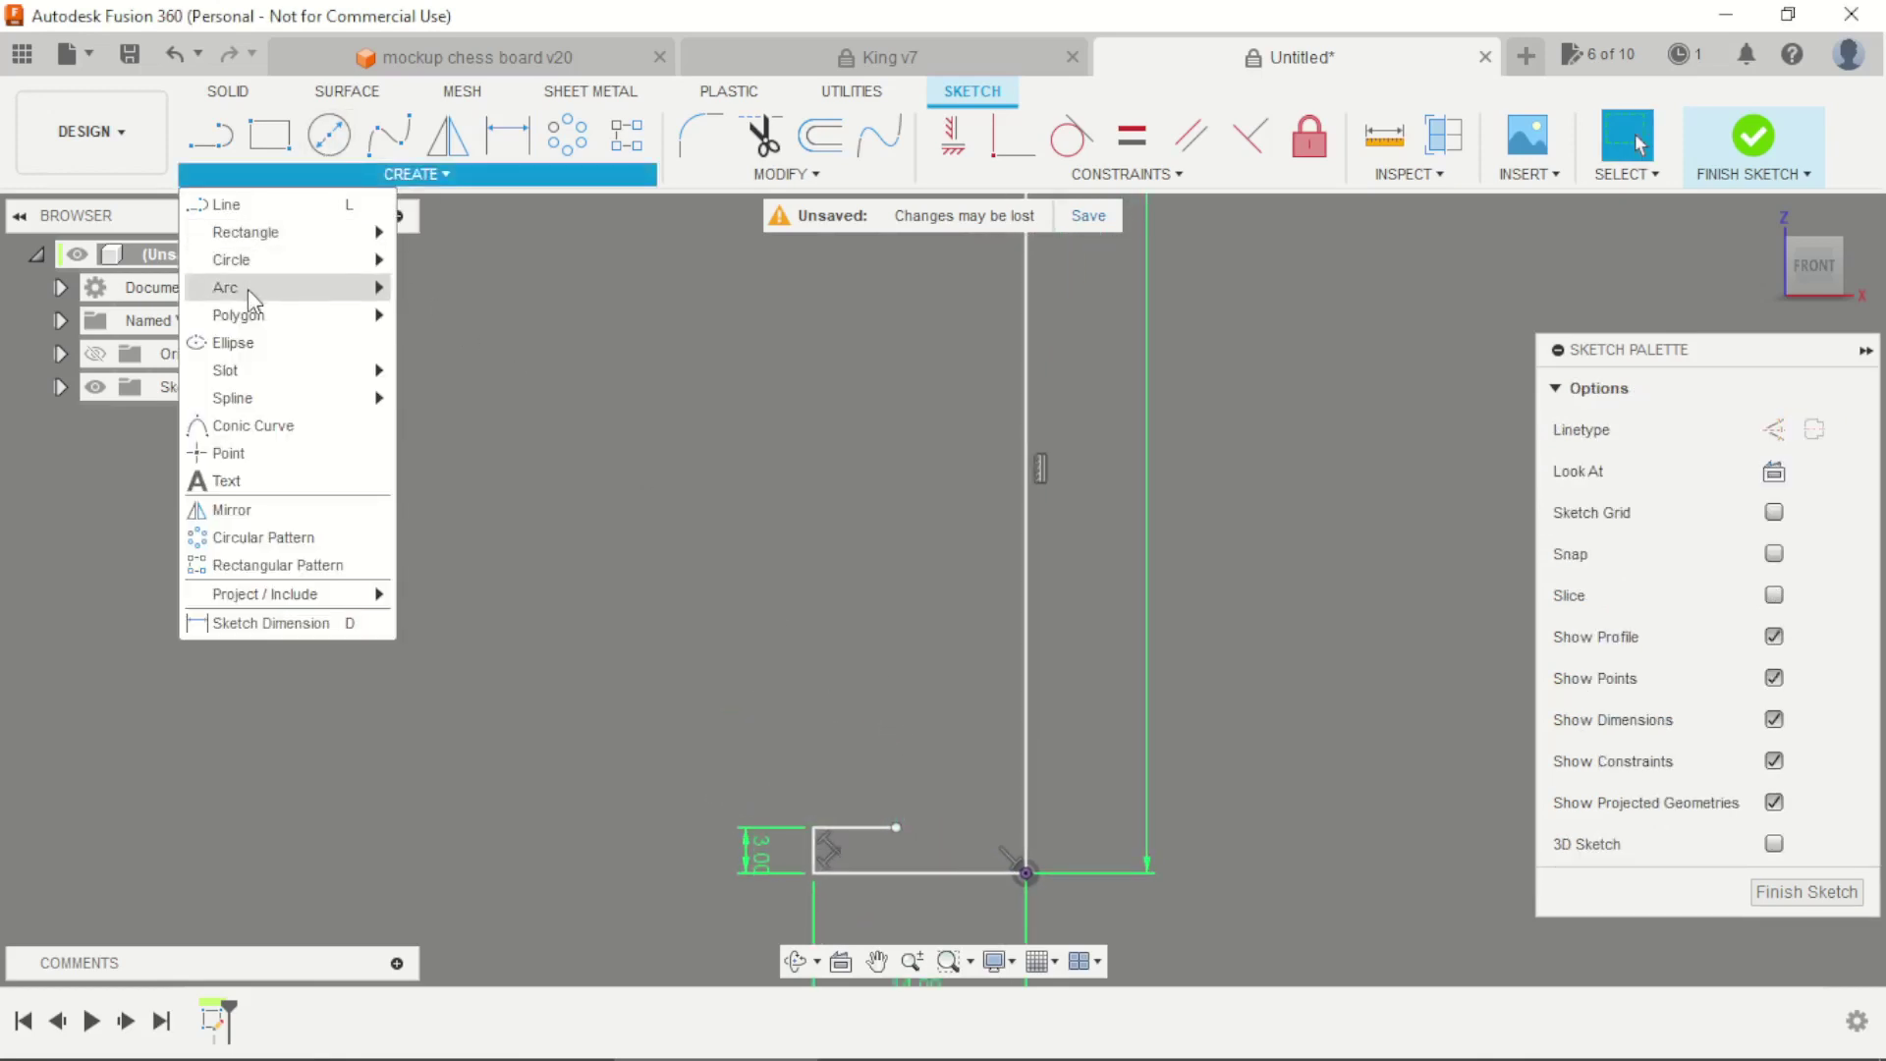
{"action": "mouse_move", "coordinate": [256, 287]}
{"action": "left_click", "coordinate": [437, 290]}
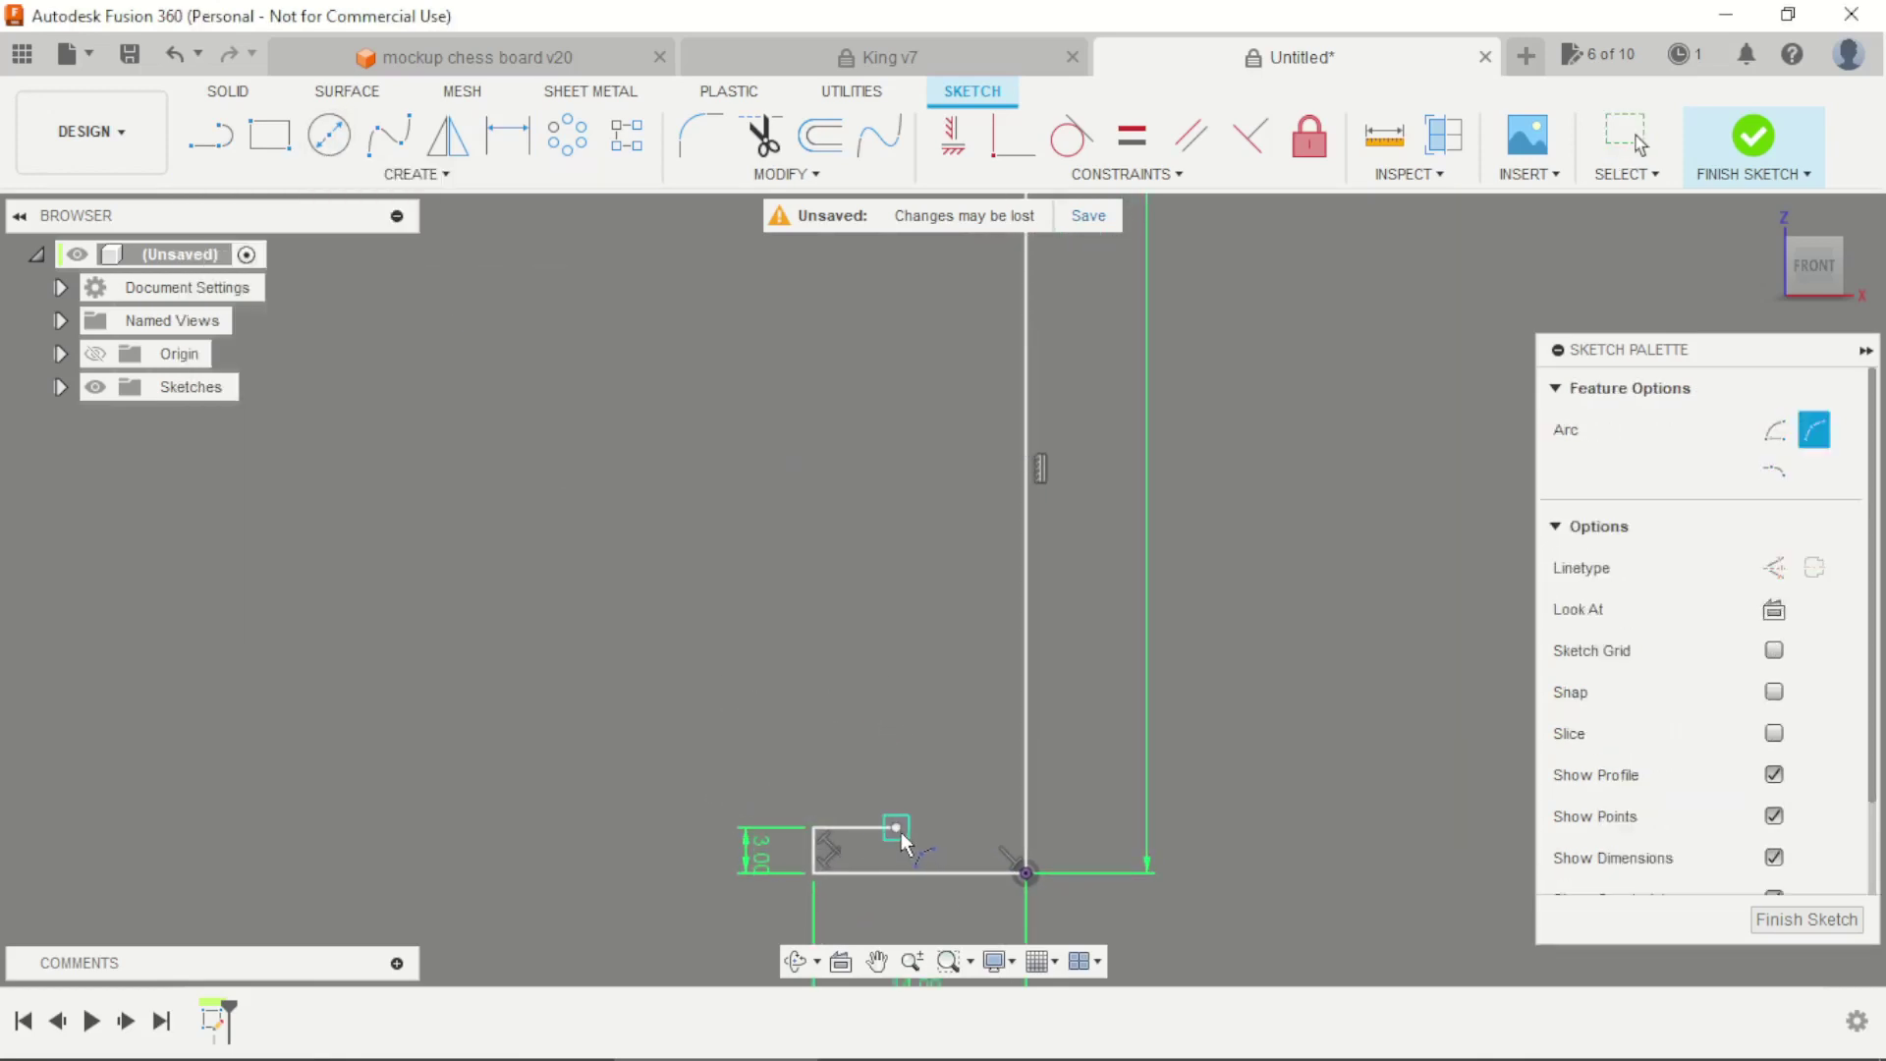
{"action": "left_click", "coordinate": [898, 831]}
{"action": "scroll", "coordinate": [835, 668], "scroll_direction": "up", "scroll_amount": 3}
{"action": "left_click", "coordinate": [793, 570]}
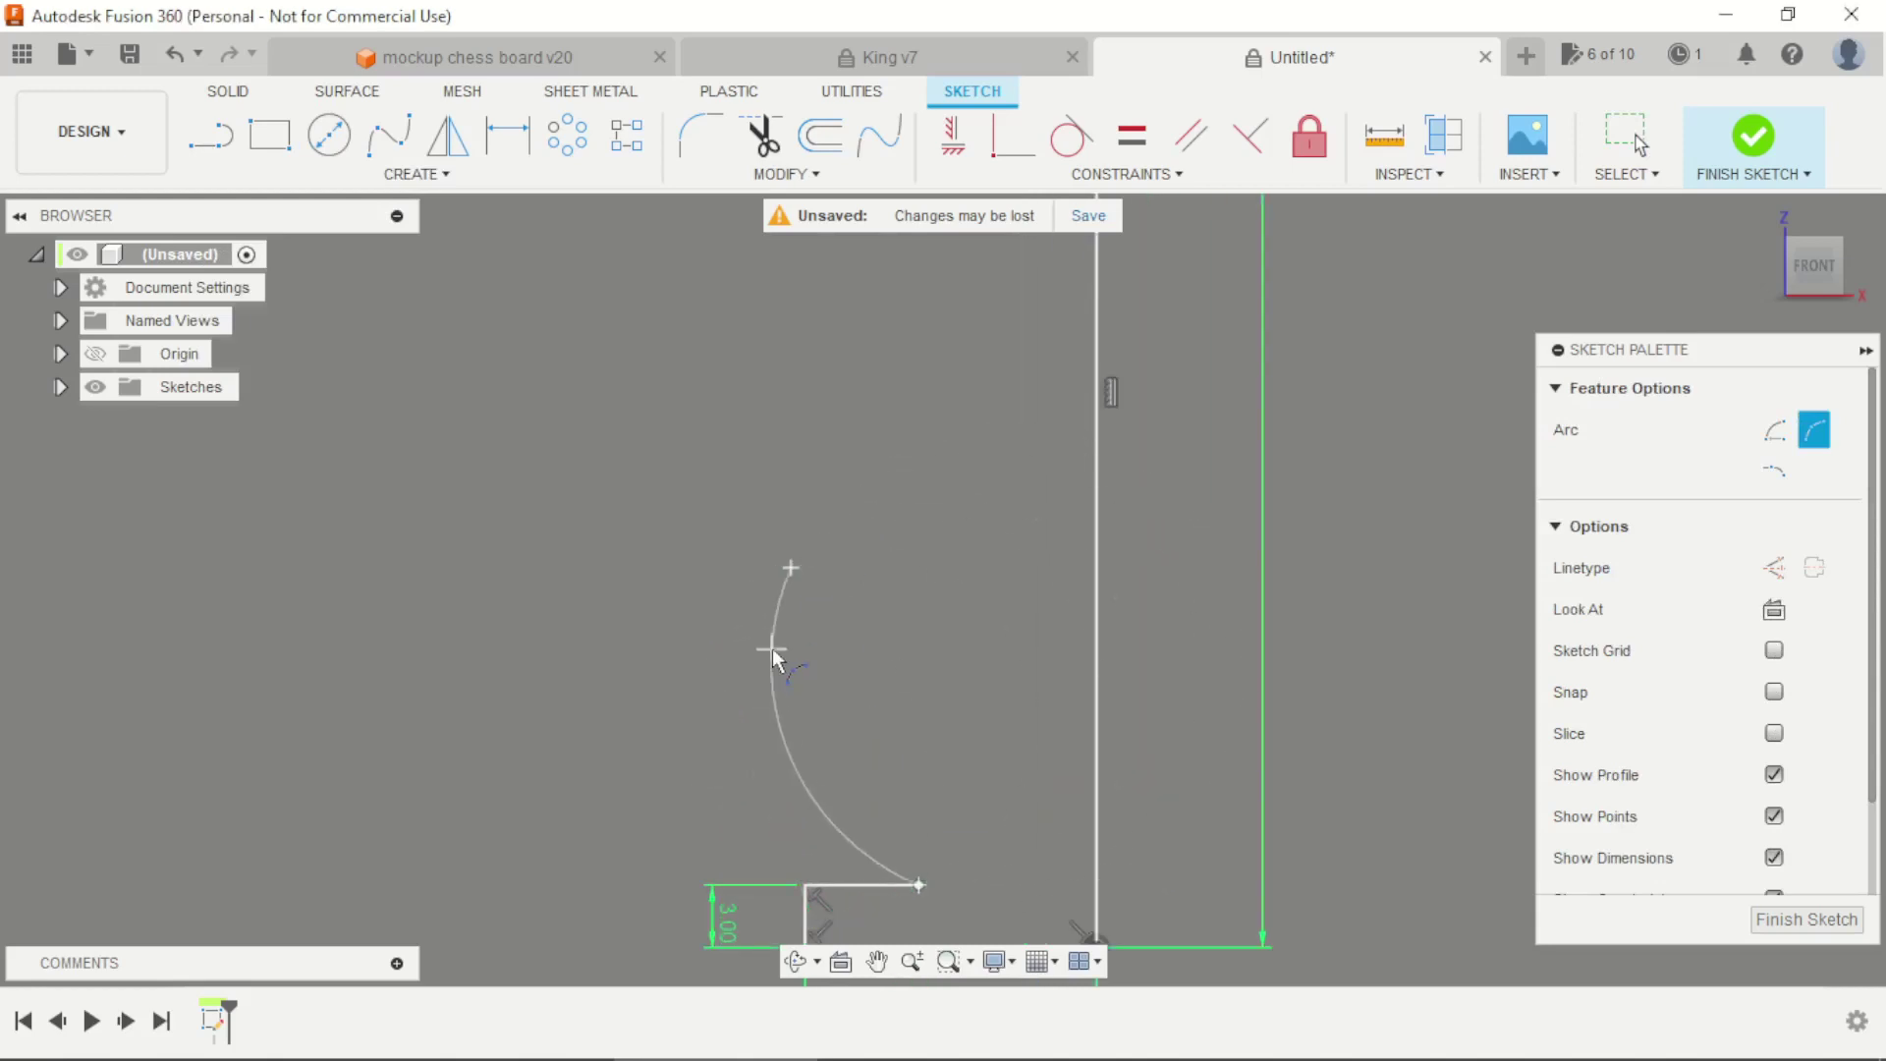
{"action": "left_click", "coordinate": [770, 669]}
{"action": "scroll", "coordinate": [851, 645], "scroll_direction": "down", "scroll_amount": 2}
{"action": "key", "text": "Escape"}
{"action": "scroll", "coordinate": [933, 432], "scroll_direction": "down", "scroll_amount": 2}
{"action": "scroll", "coordinate": [897, 518], "scroll_direction": "up", "scroll_amount": 2}
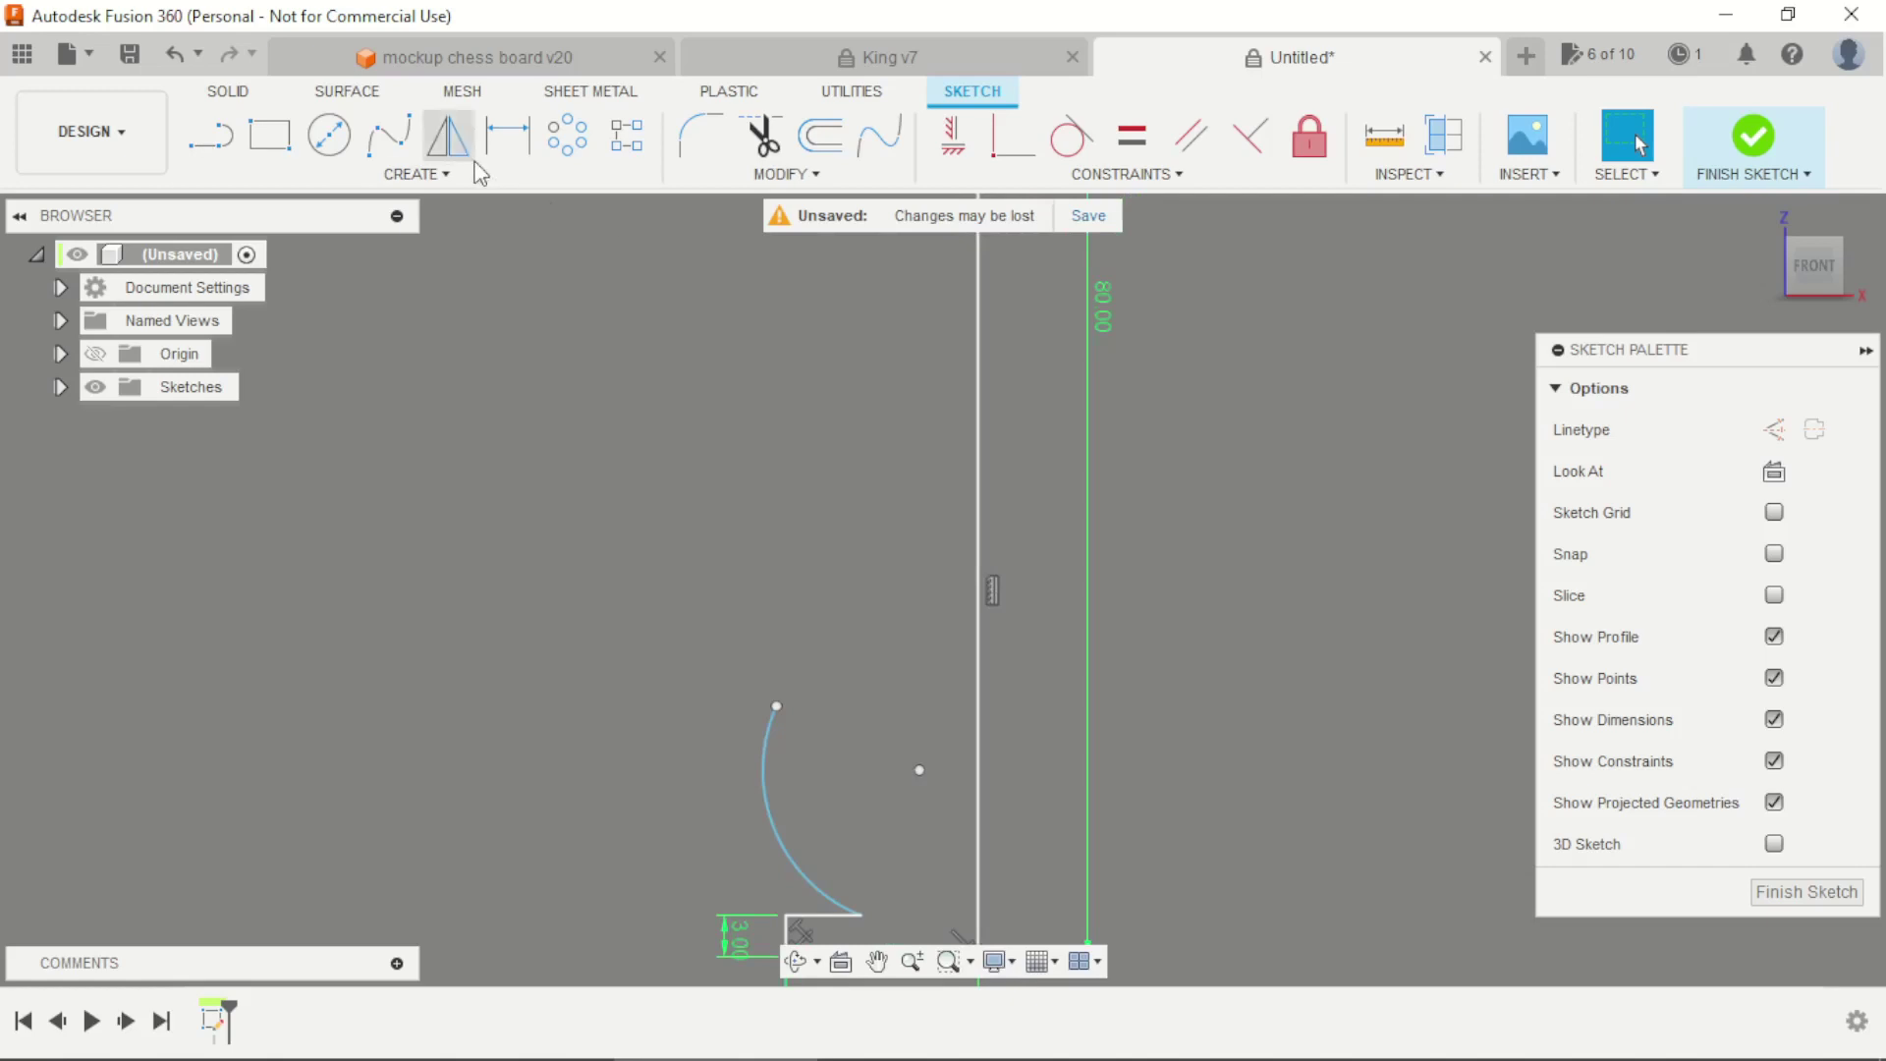
Draw a slanted line up from the arc's top and make the arc centre coincident with the axis
{"action": "left_click", "coordinate": [222, 158]}
{"action": "left_click", "coordinate": [776, 706]}
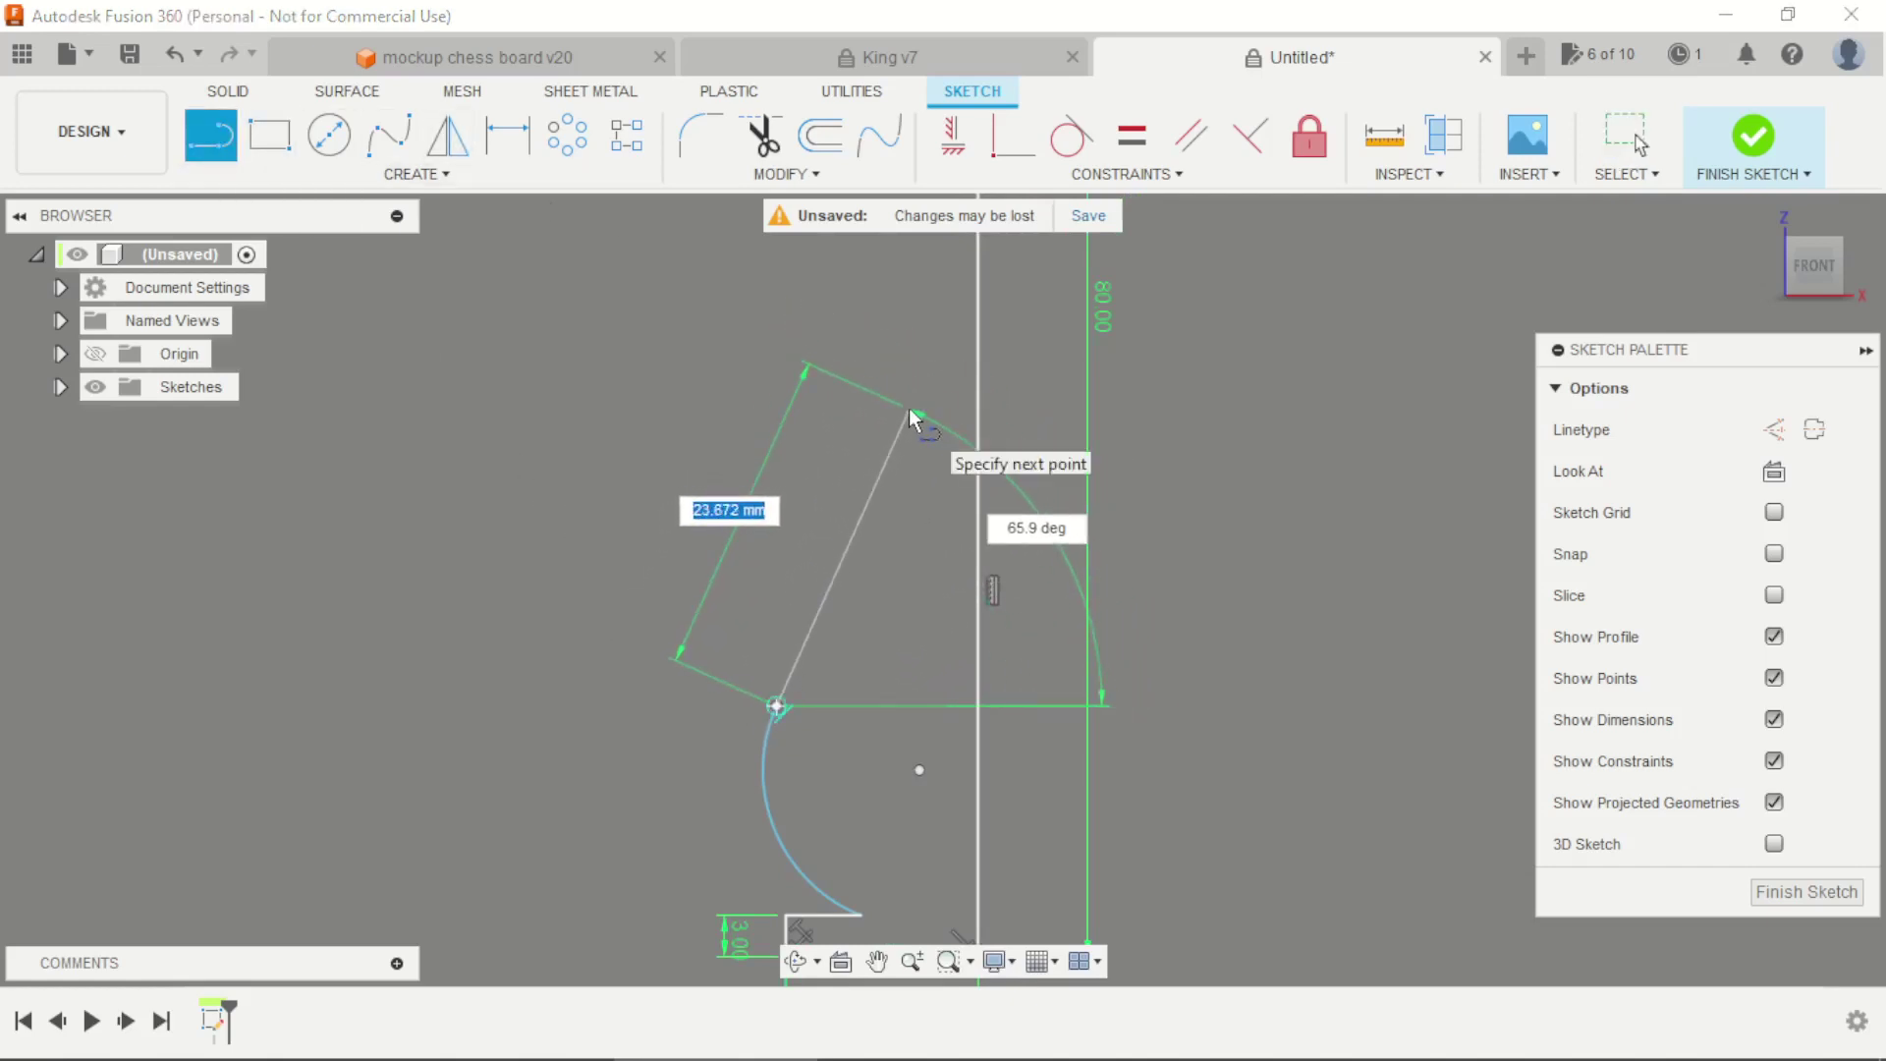
{"action": "left_click", "coordinate": [910, 409]}
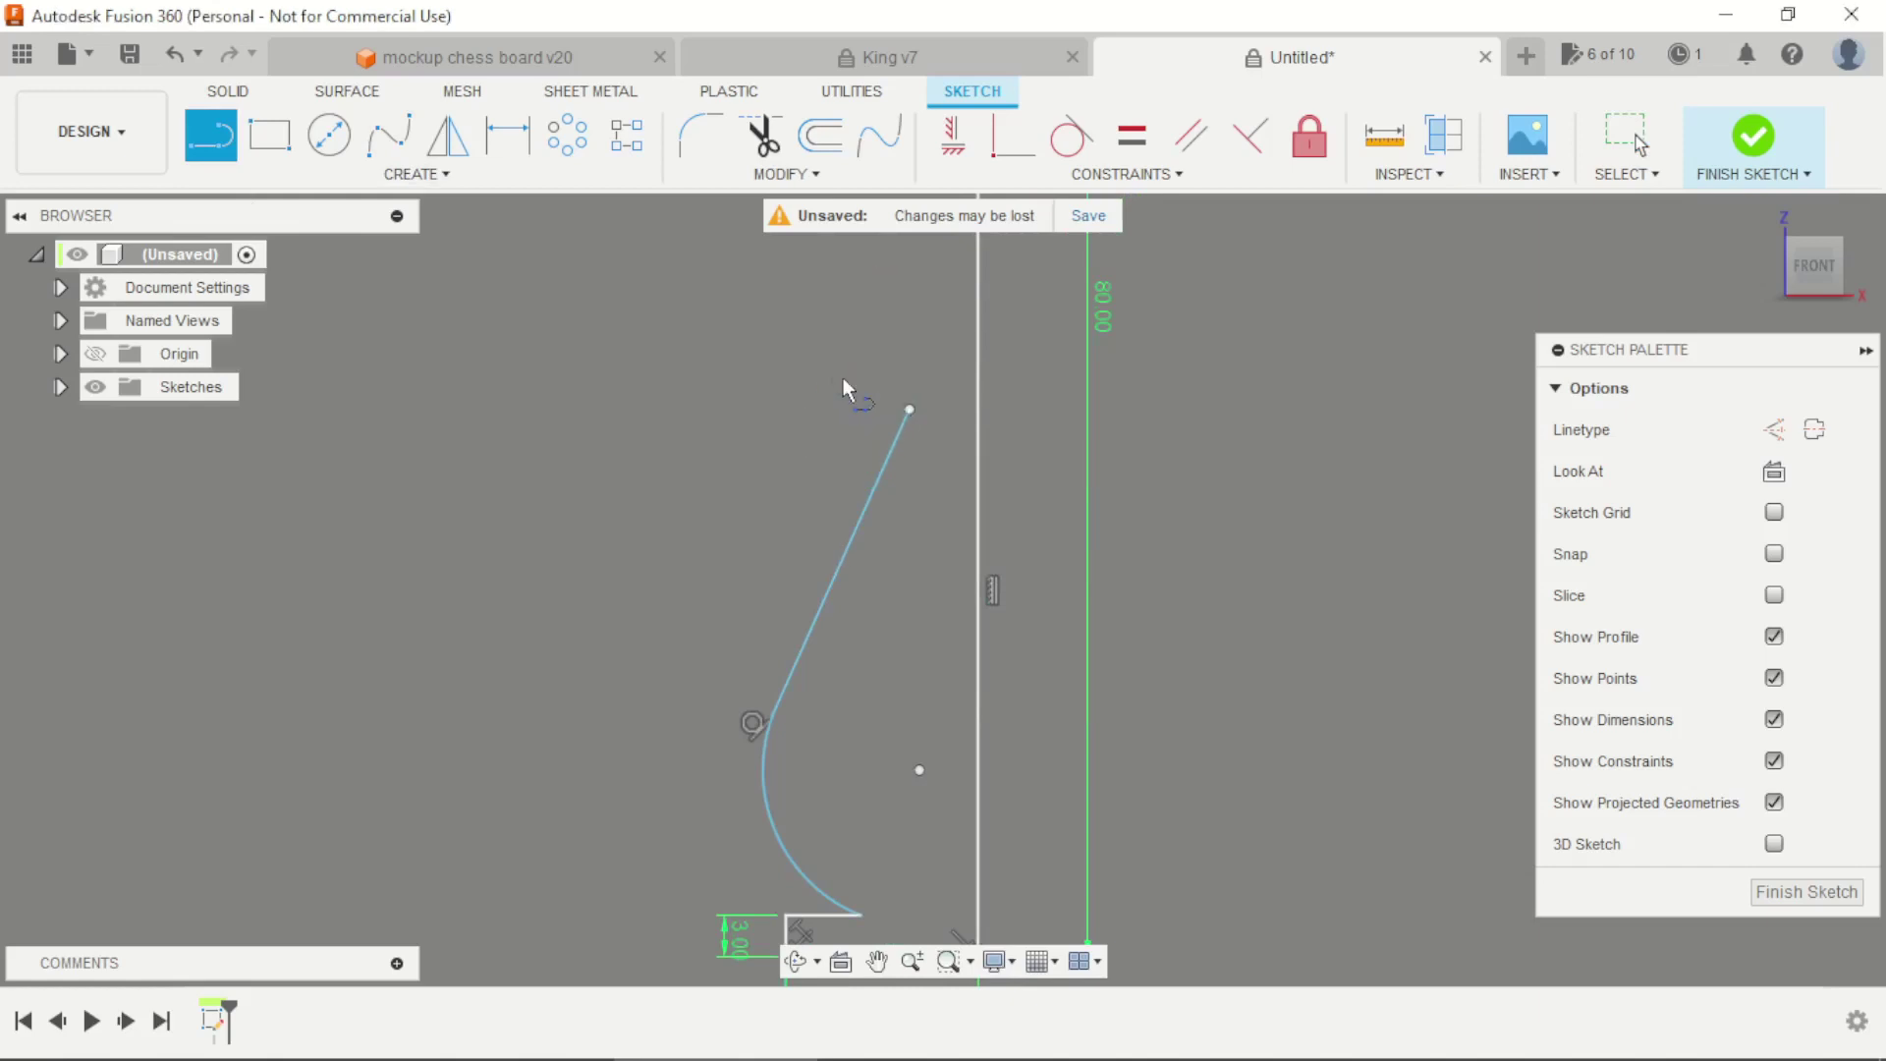
{"action": "left_click", "coordinate": [1011, 135]}
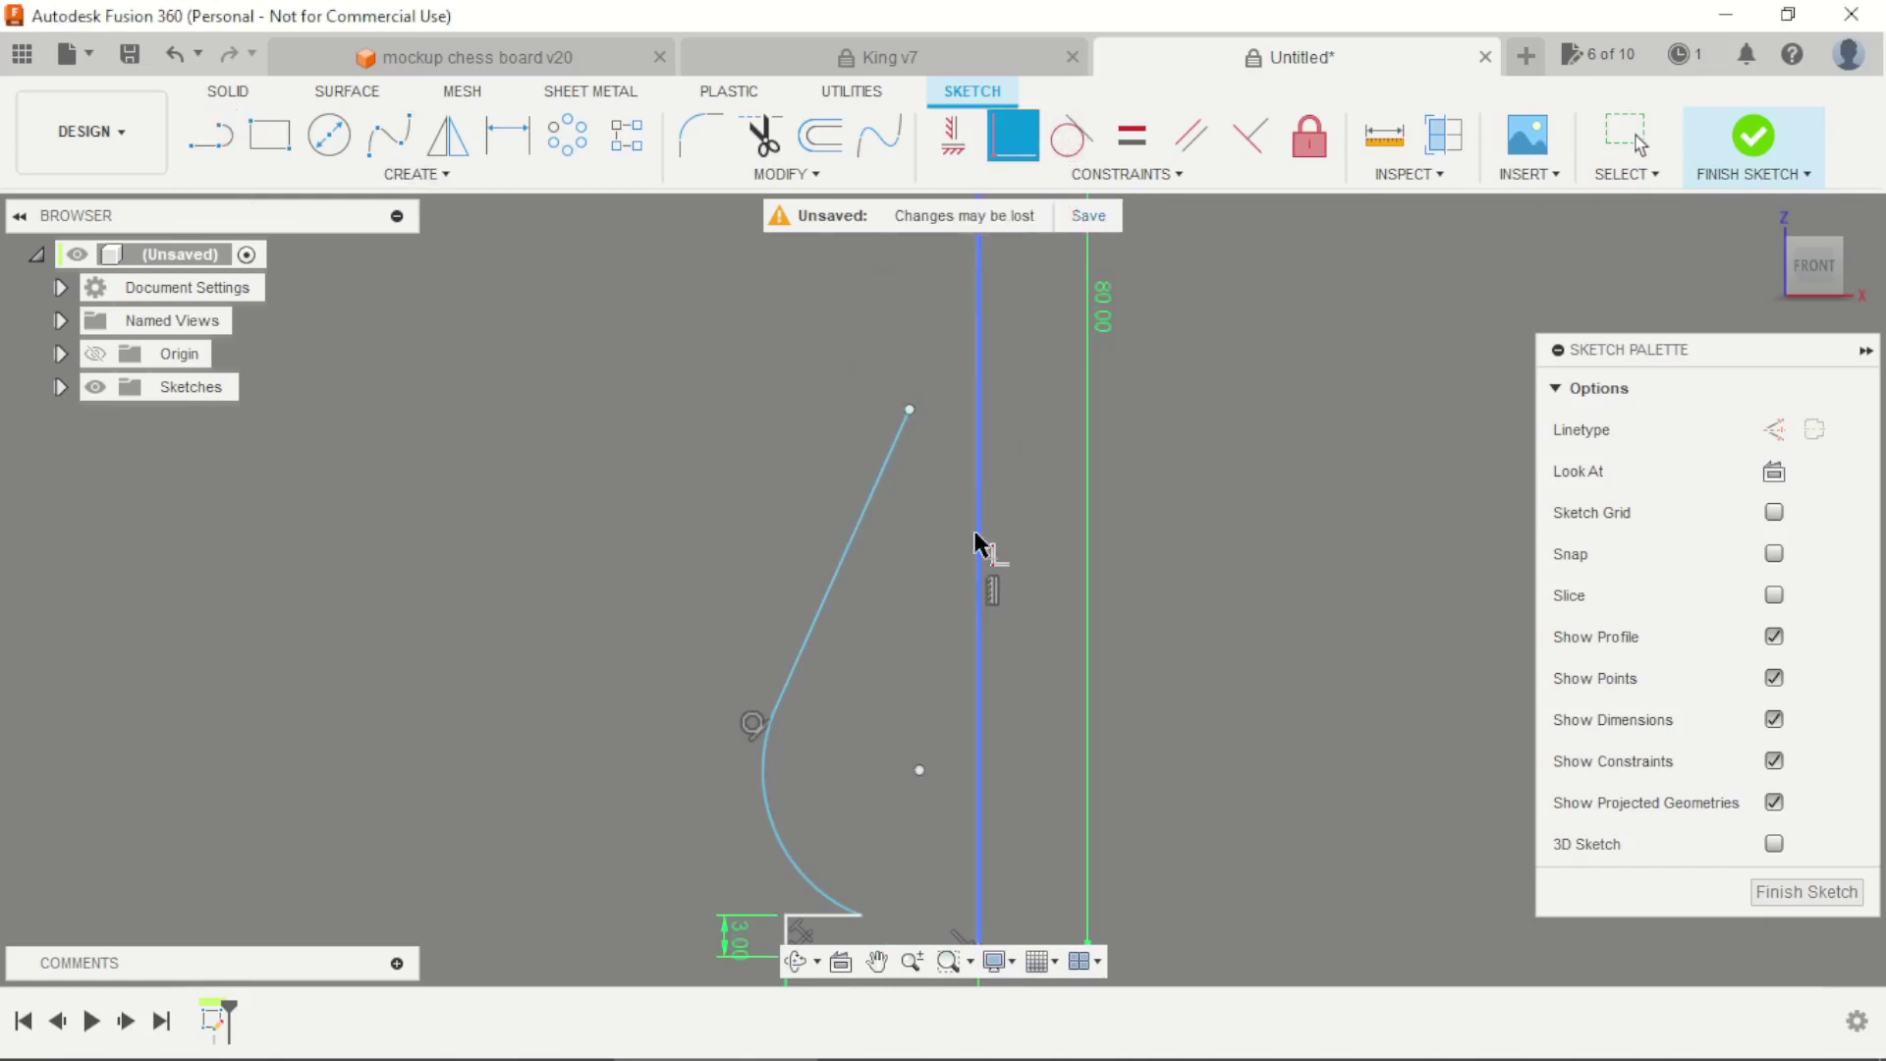
{"action": "left_click", "coordinate": [919, 771]}
{"action": "left_click", "coordinate": [978, 796]}
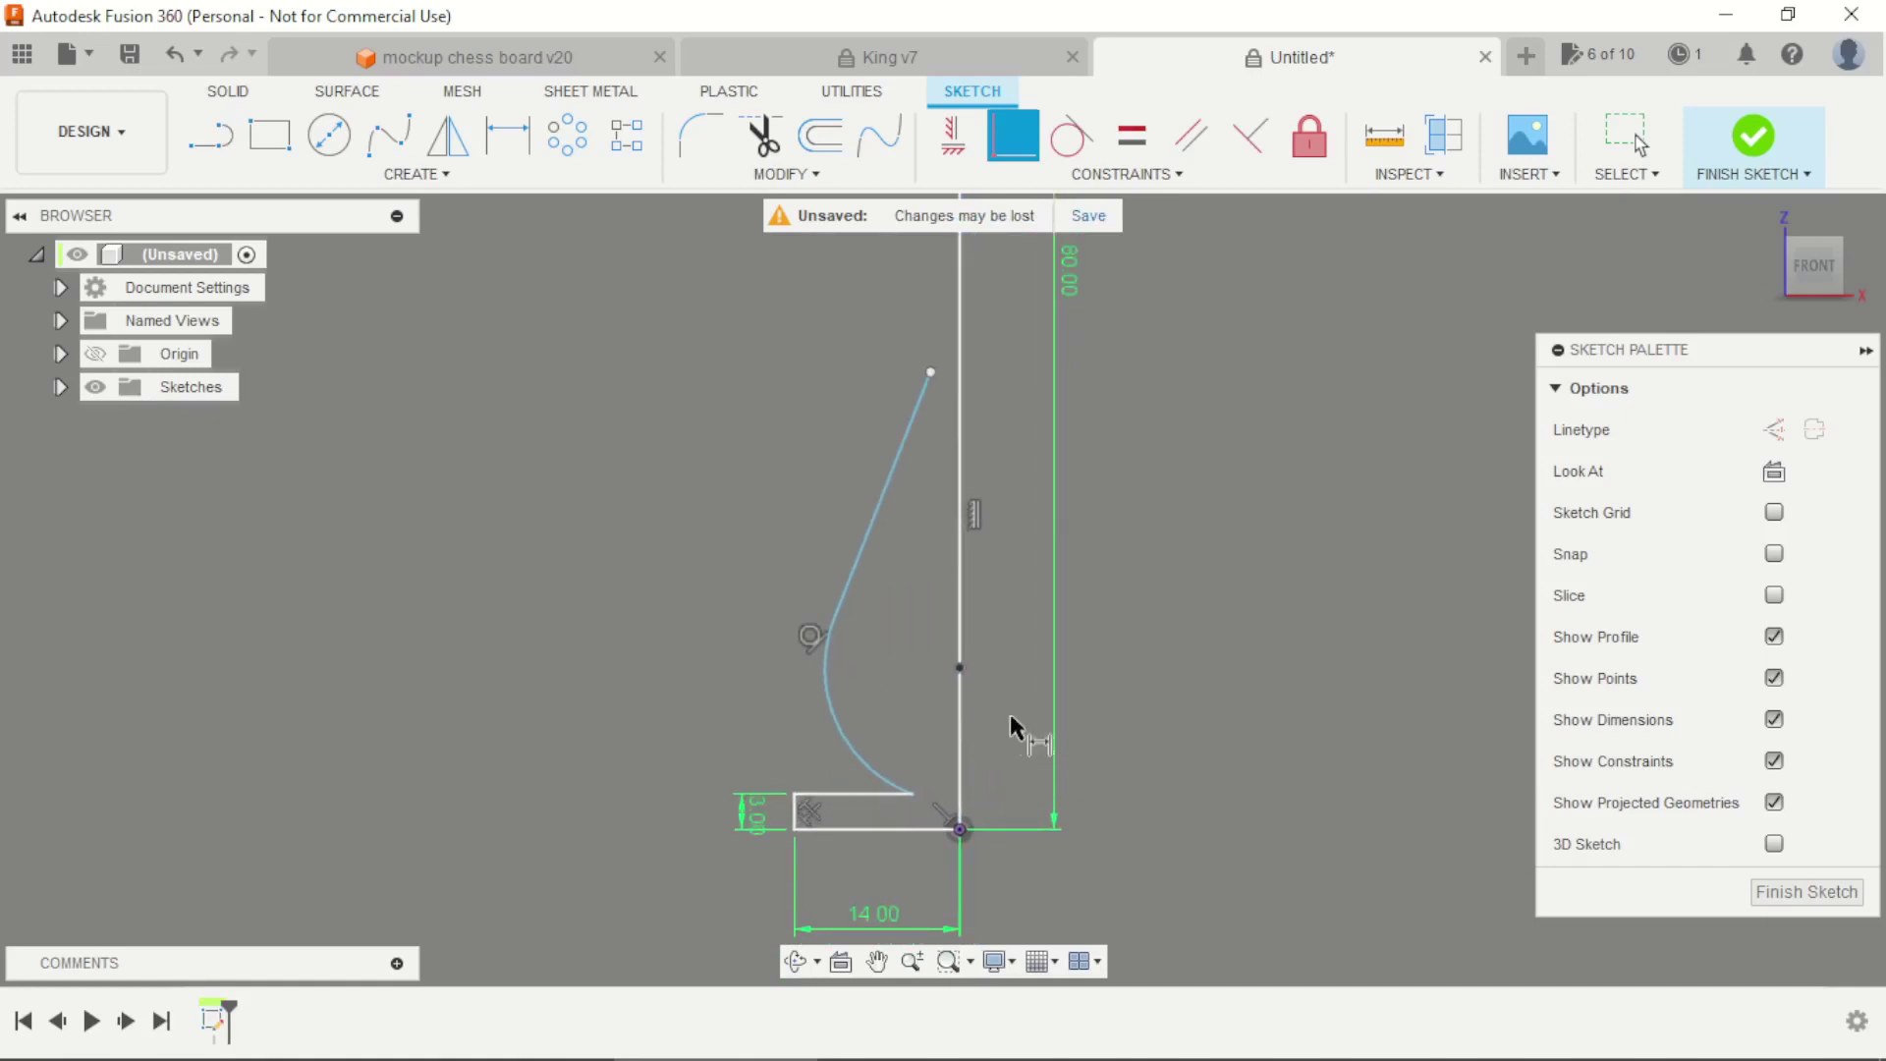
Dimension the arc centre 20 mm above the base and the arc radius to R18
{"action": "key", "text": "d"}
{"action": "left_click", "coordinate": [960, 669]}
{"action": "left_click", "coordinate": [899, 831]}
{"action": "left_click", "coordinate": [1120, 774]}
{"action": "type", "text": "20"}
{"action": "key", "text": "Return"}
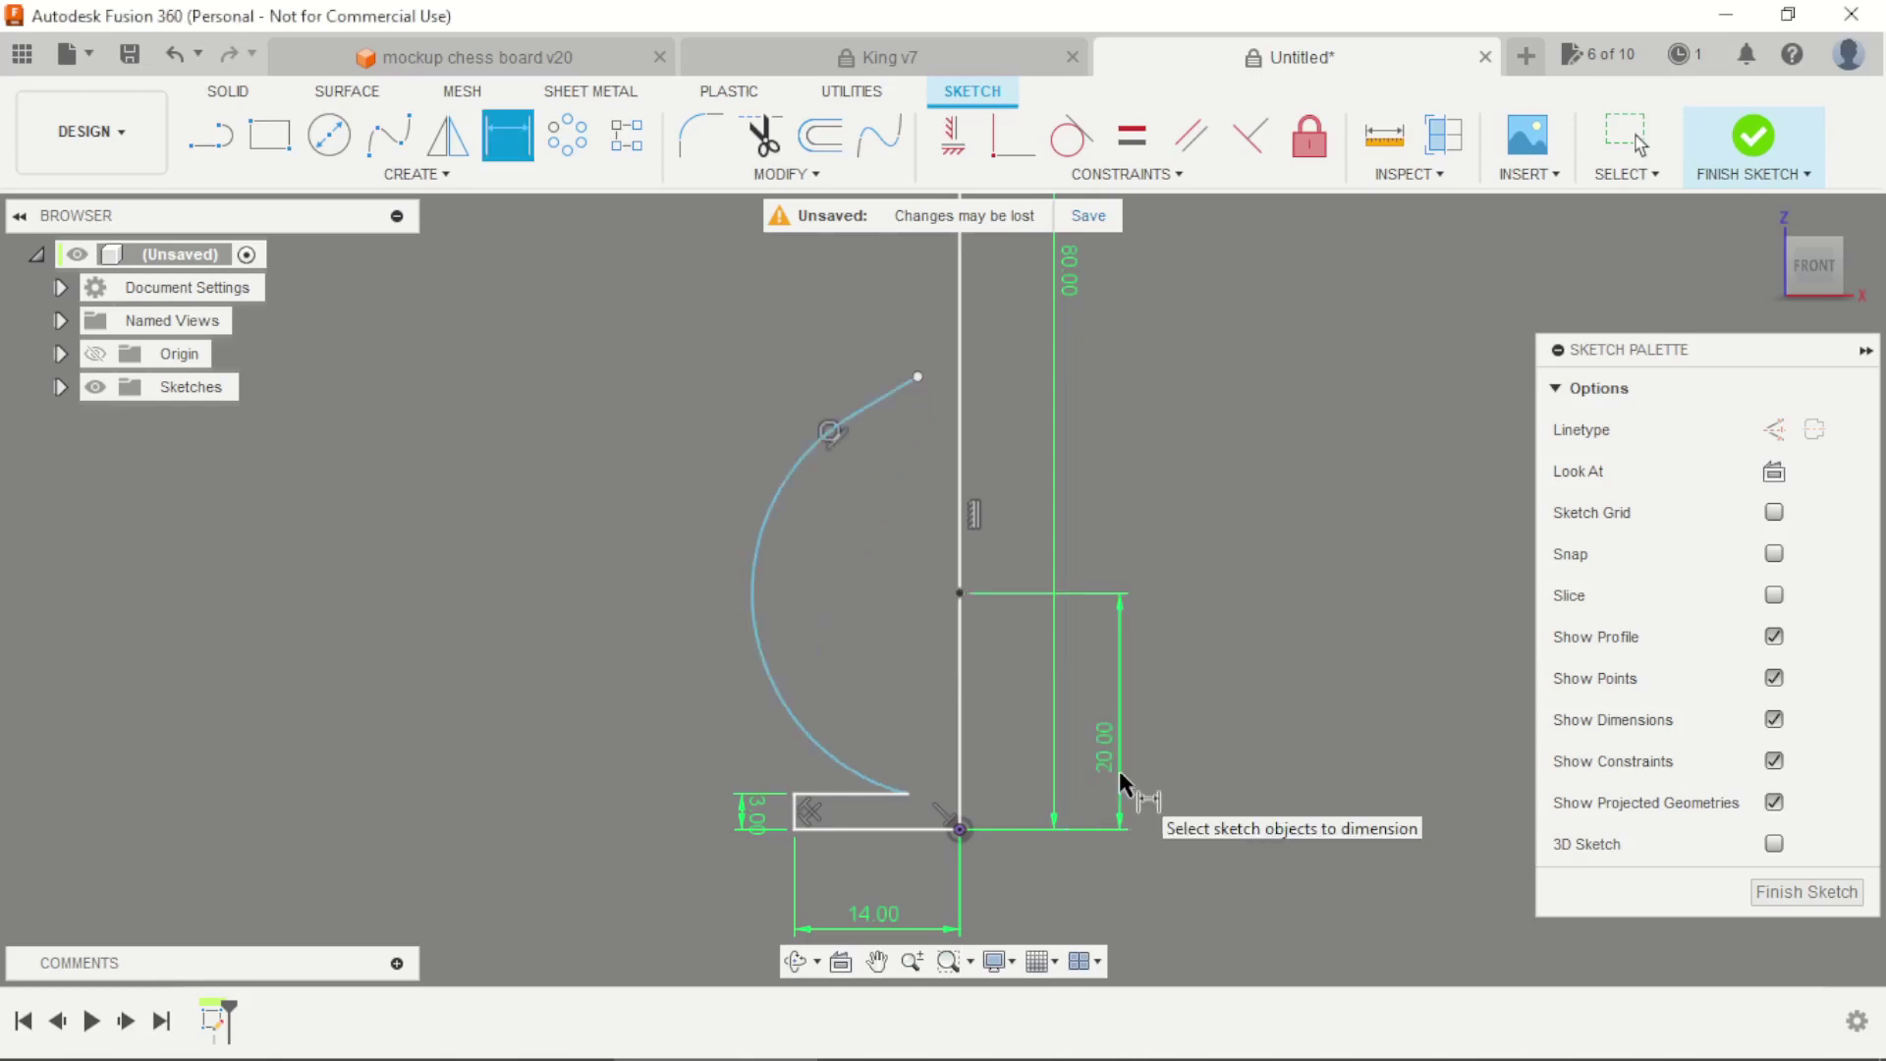
{"action": "left_click", "coordinate": [754, 633]}
{"action": "left_click", "coordinate": [692, 664]}
{"action": "type", "text": "18"}
{"action": "key", "text": "Return"}
{"action": "scroll", "coordinate": [699, 681], "scroll_direction": "down", "scroll_amount": 2}
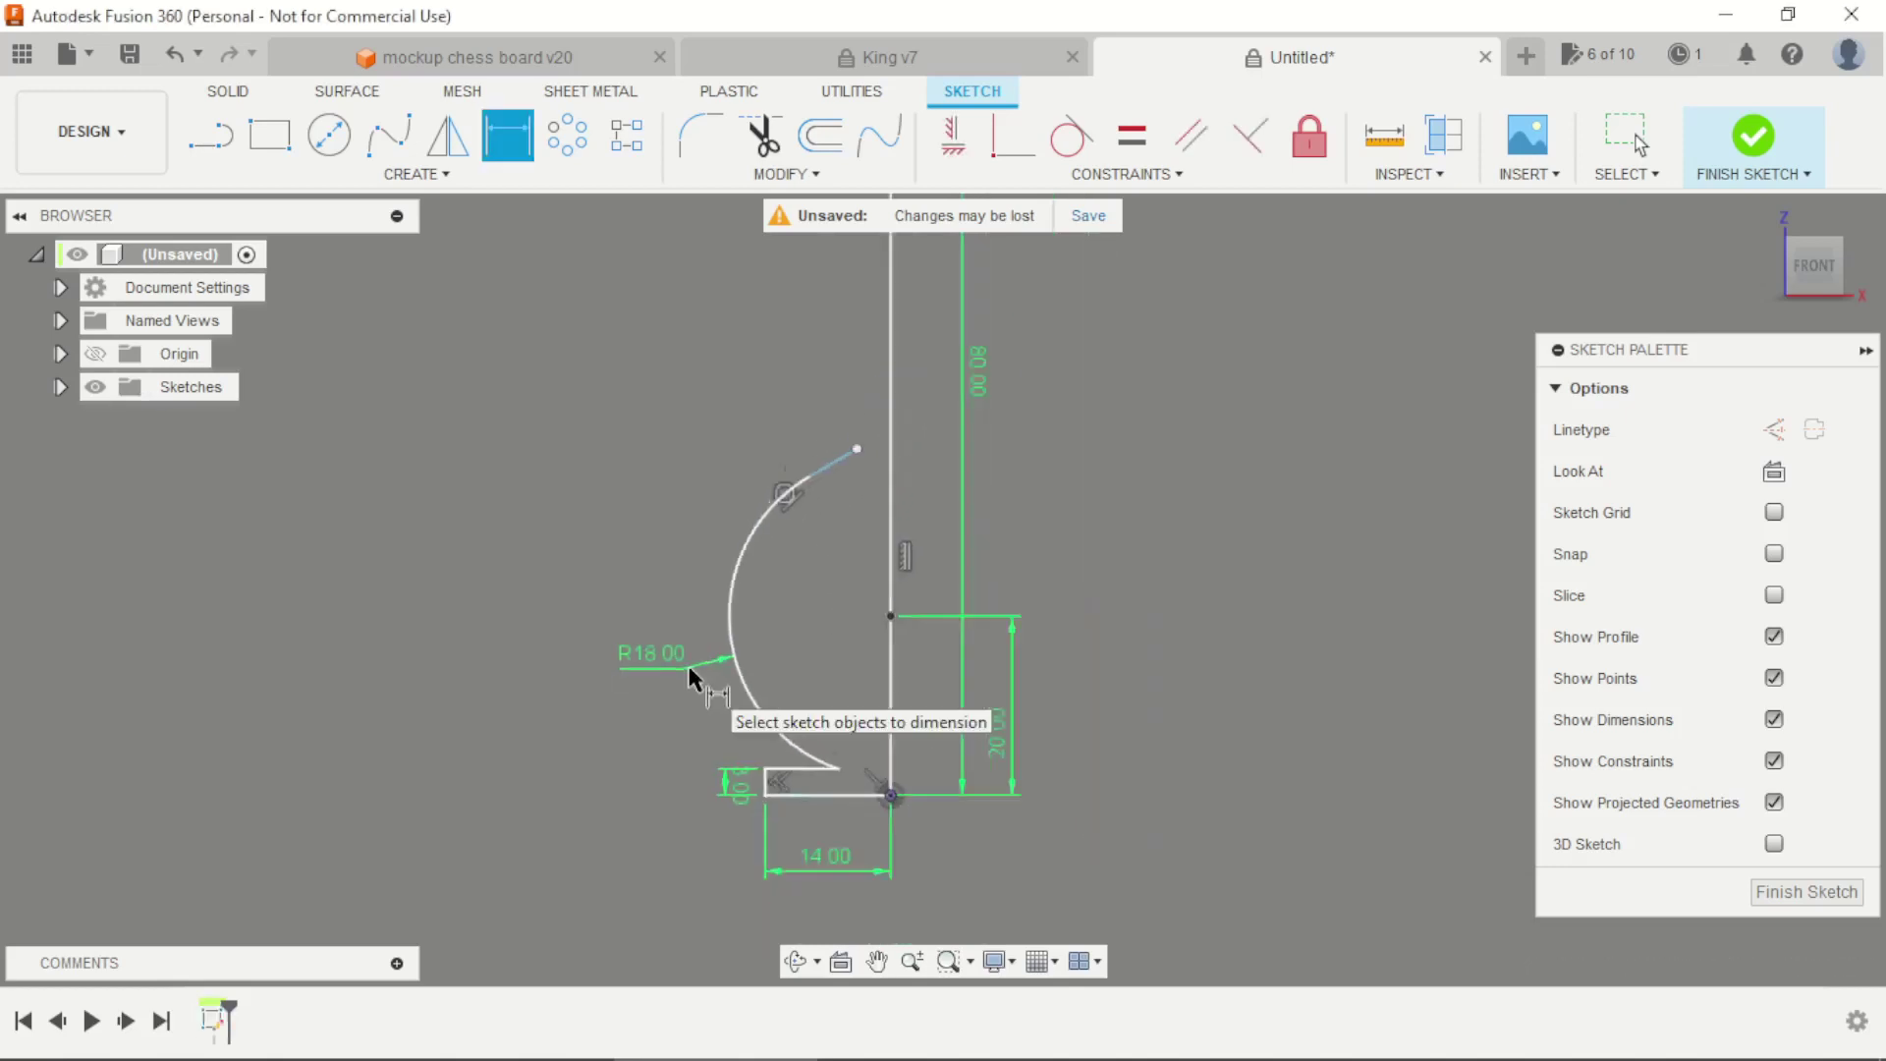
{"action": "scroll", "coordinate": [775, 409], "scroll_direction": "up", "scroll_amount": 4}
{"action": "key", "text": "Escape"}
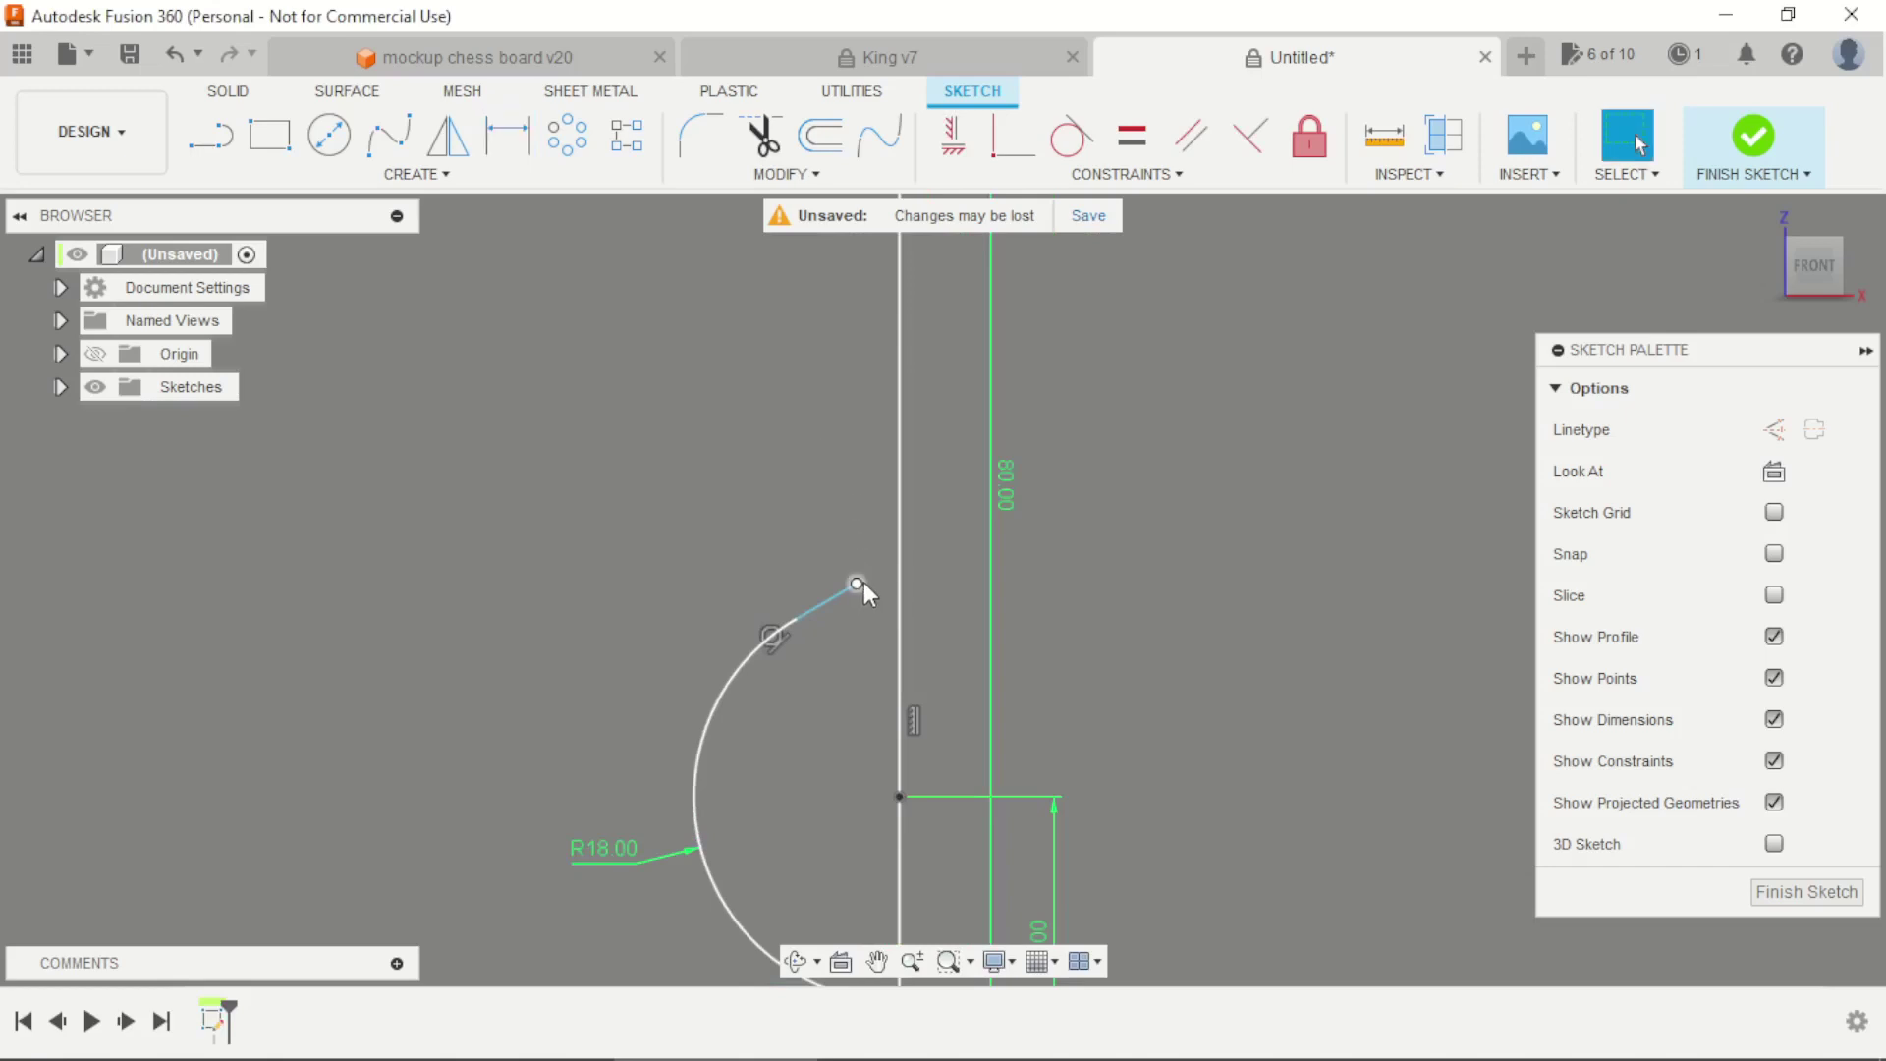
Drag the slanted line's top end higher and check the King drawing
{"action": "mouse_move", "coordinate": [860, 584]}
{"action": "left_mouse_down"}
{"action": "mouse_move", "coordinate": [841, 416]}
{"action": "mouse_move", "coordinate": [868, 302]}
{"action": "mouse_move", "coordinate": [838, 303]}
{"action": "left_mouse_up"}
{"action": "scroll", "coordinate": [855, 530], "scroll_direction": "down", "scroll_amount": 3}
{"action": "key", "text": "alt+Tab"}
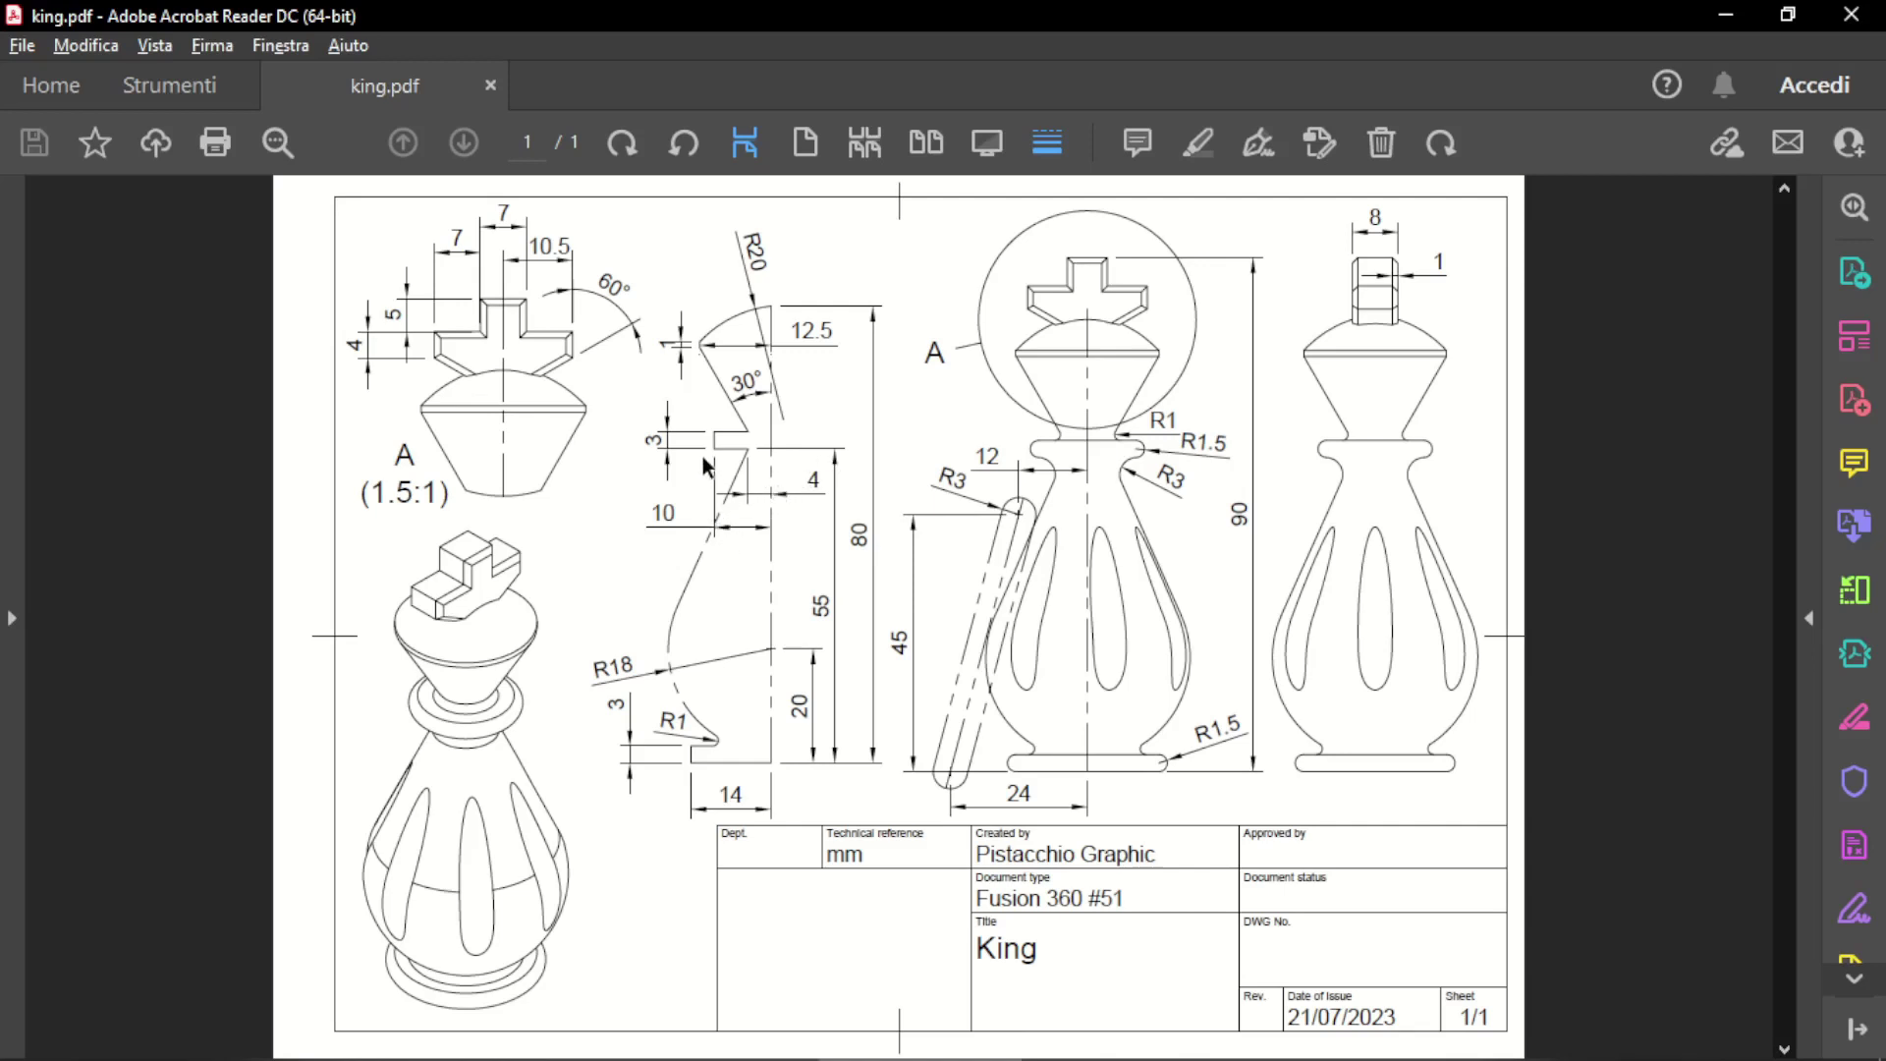
Reposition the slanted line's top and draw the step's horizontal, vertical and top edges
{"action": "key", "text": "alt+Tab"}
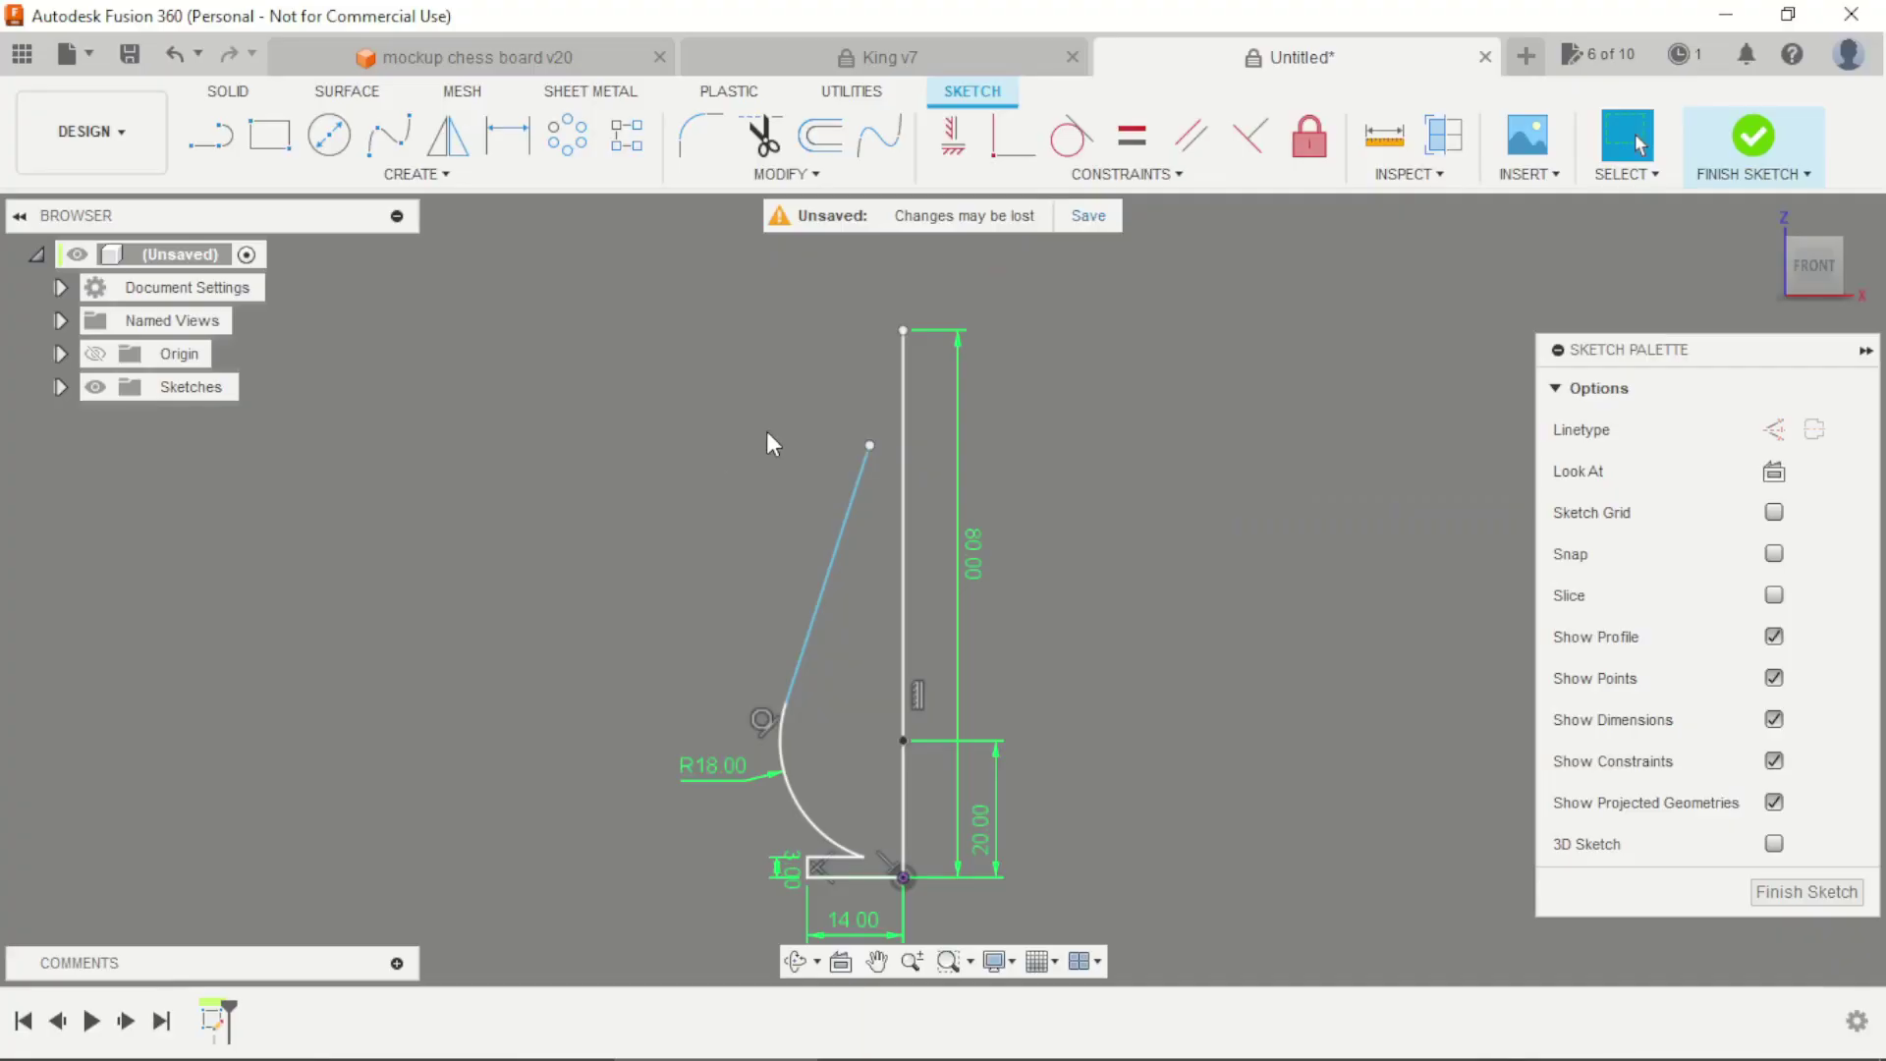
{"action": "mouse_move", "coordinate": [771, 438]}
{"action": "left_mouse_down"}
{"action": "mouse_move", "coordinate": [829, 400]}
{"action": "mouse_move", "coordinate": [834, 525]}
{"action": "left_mouse_up"}
{"action": "left_click", "coordinate": [212, 138]}
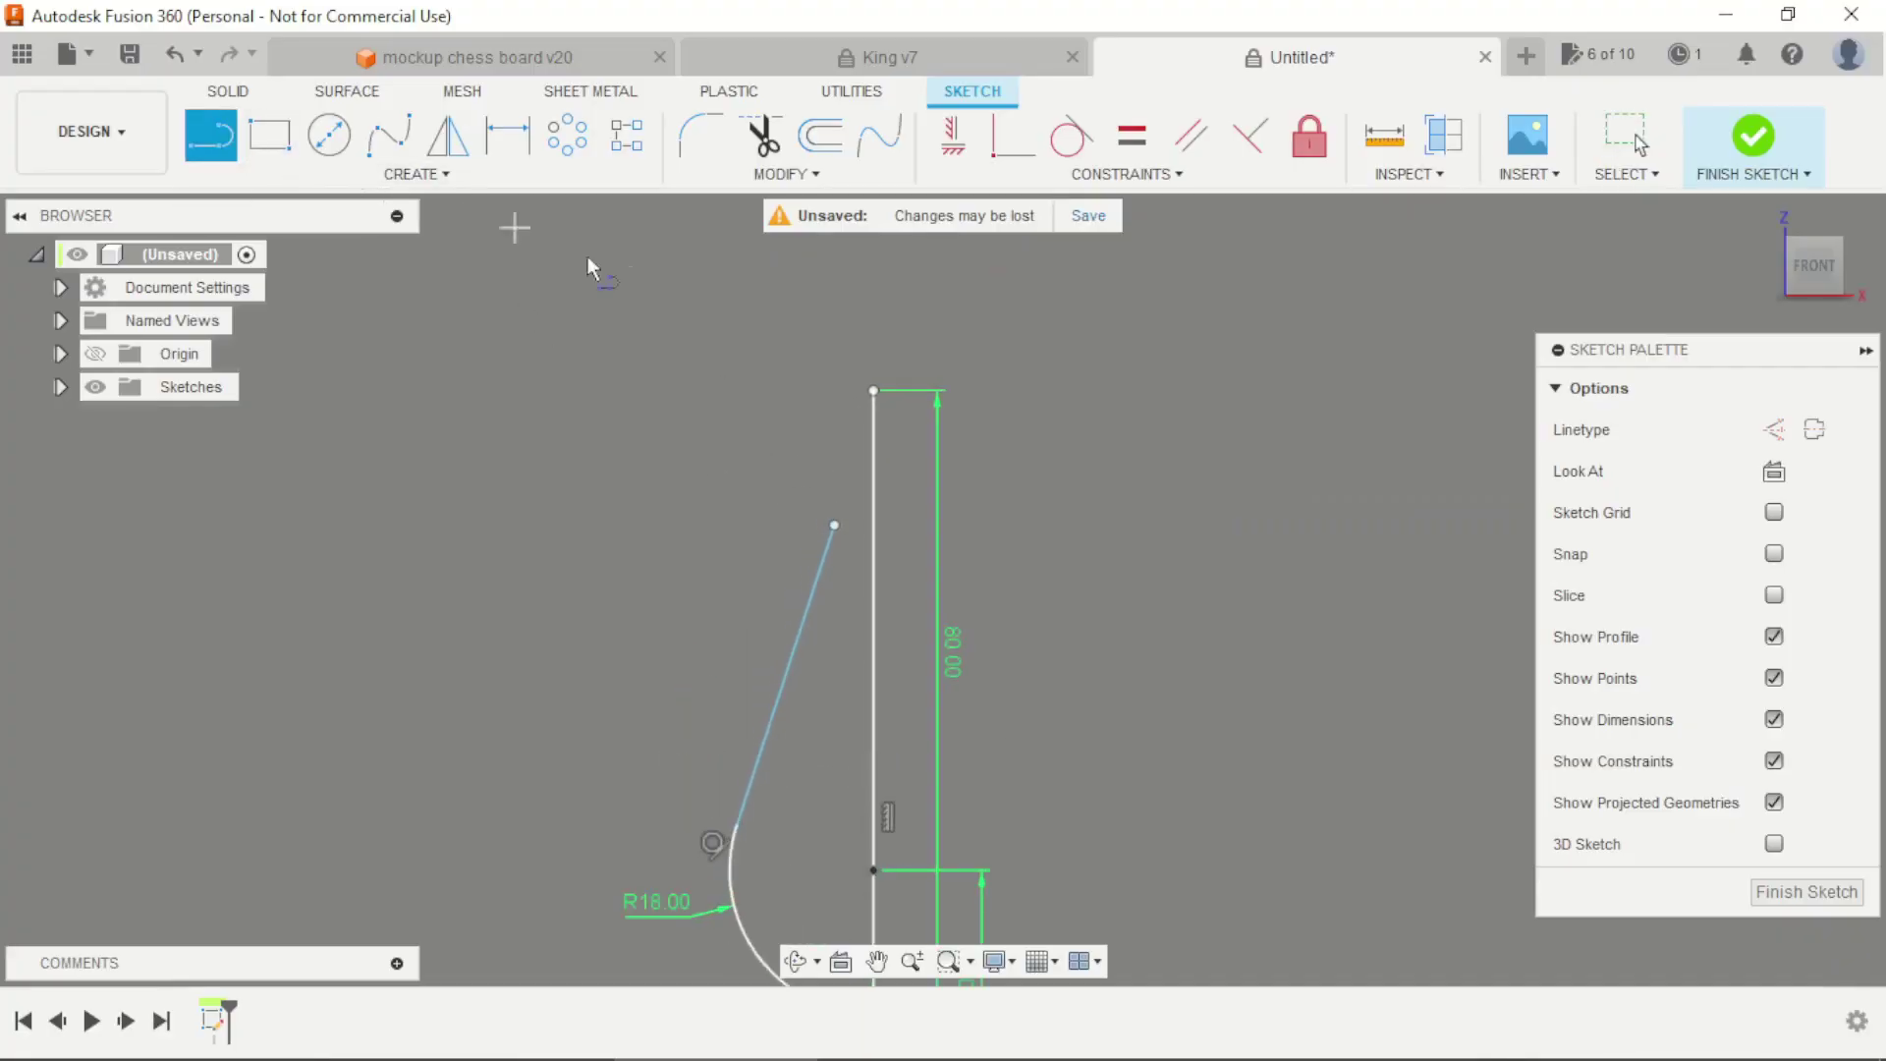
{"action": "scroll", "coordinate": [734, 397], "scroll_direction": "up", "scroll_amount": 2}
{"action": "left_click", "coordinate": [899, 611]}
{"action": "left_click", "coordinate": [784, 606]}
{"action": "scroll", "coordinate": [794, 533], "scroll_direction": "up", "scroll_amount": 2}
{"action": "left_click", "coordinate": [786, 497]}
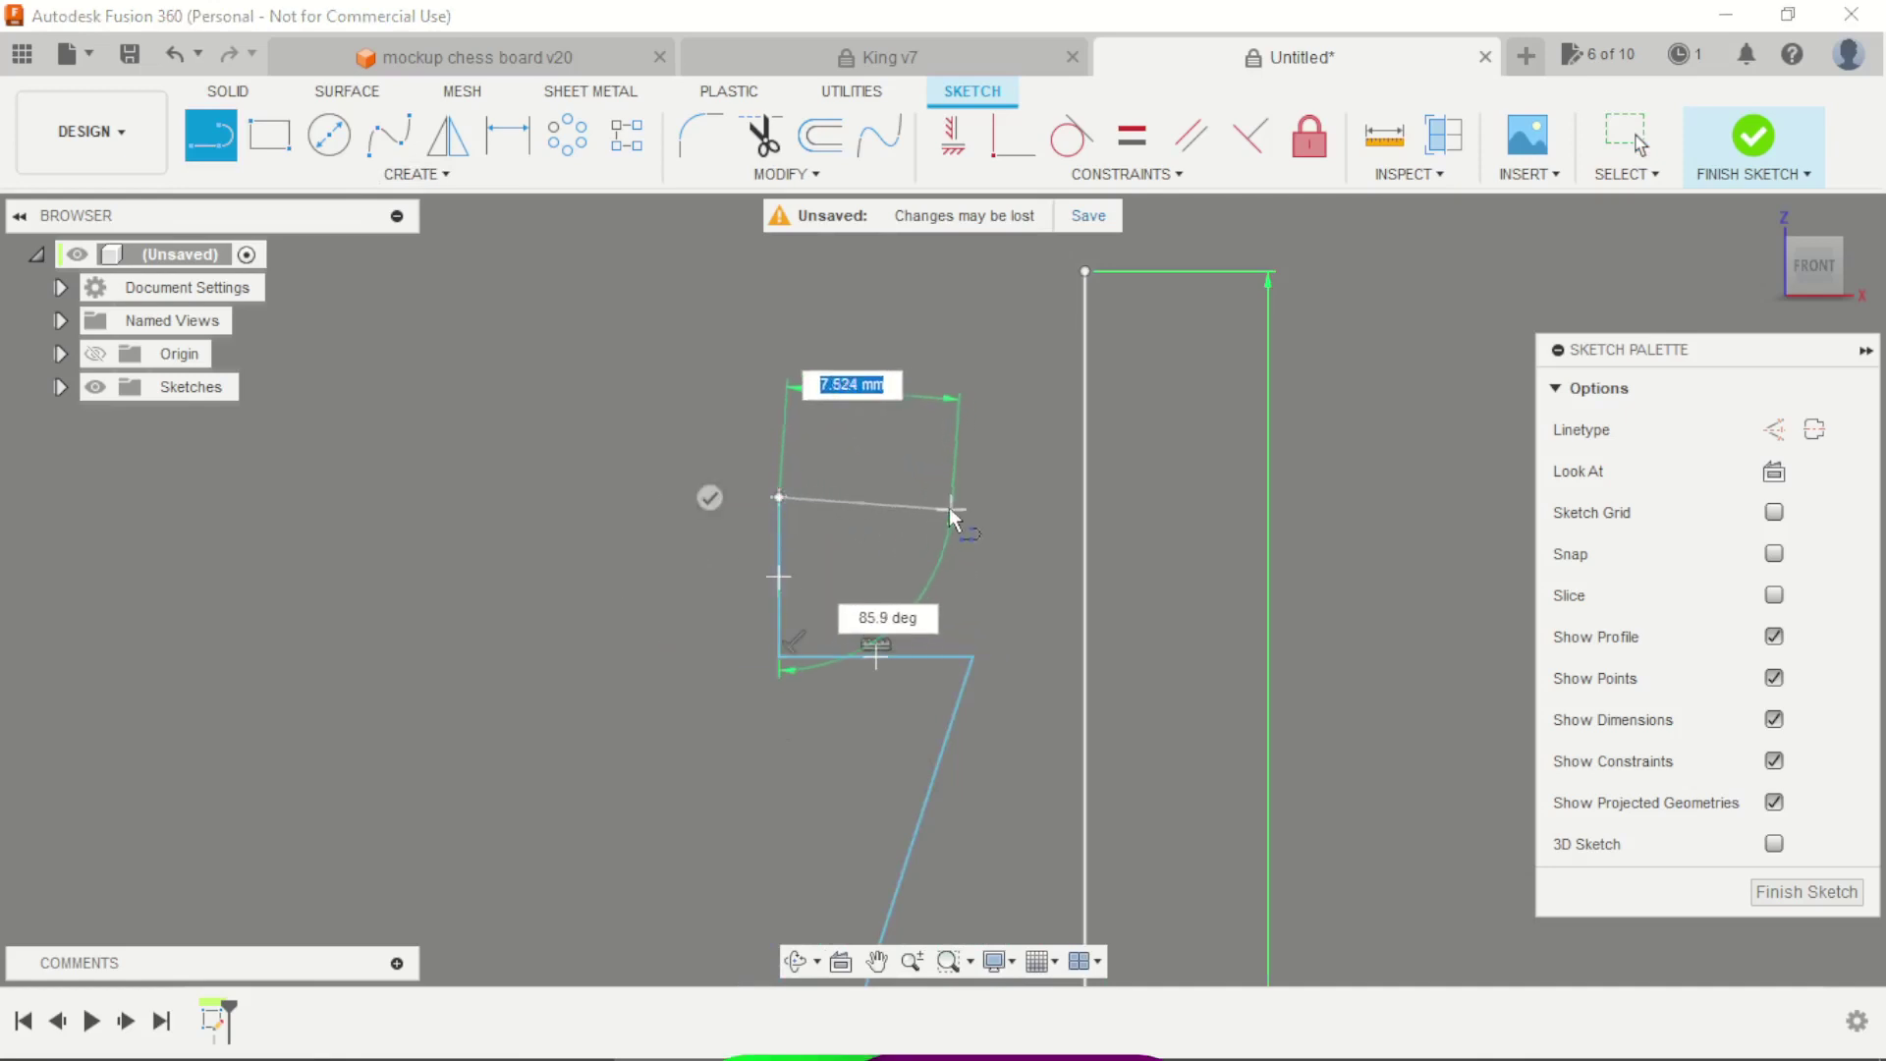
{"action": "left_click", "coordinate": [937, 499]}
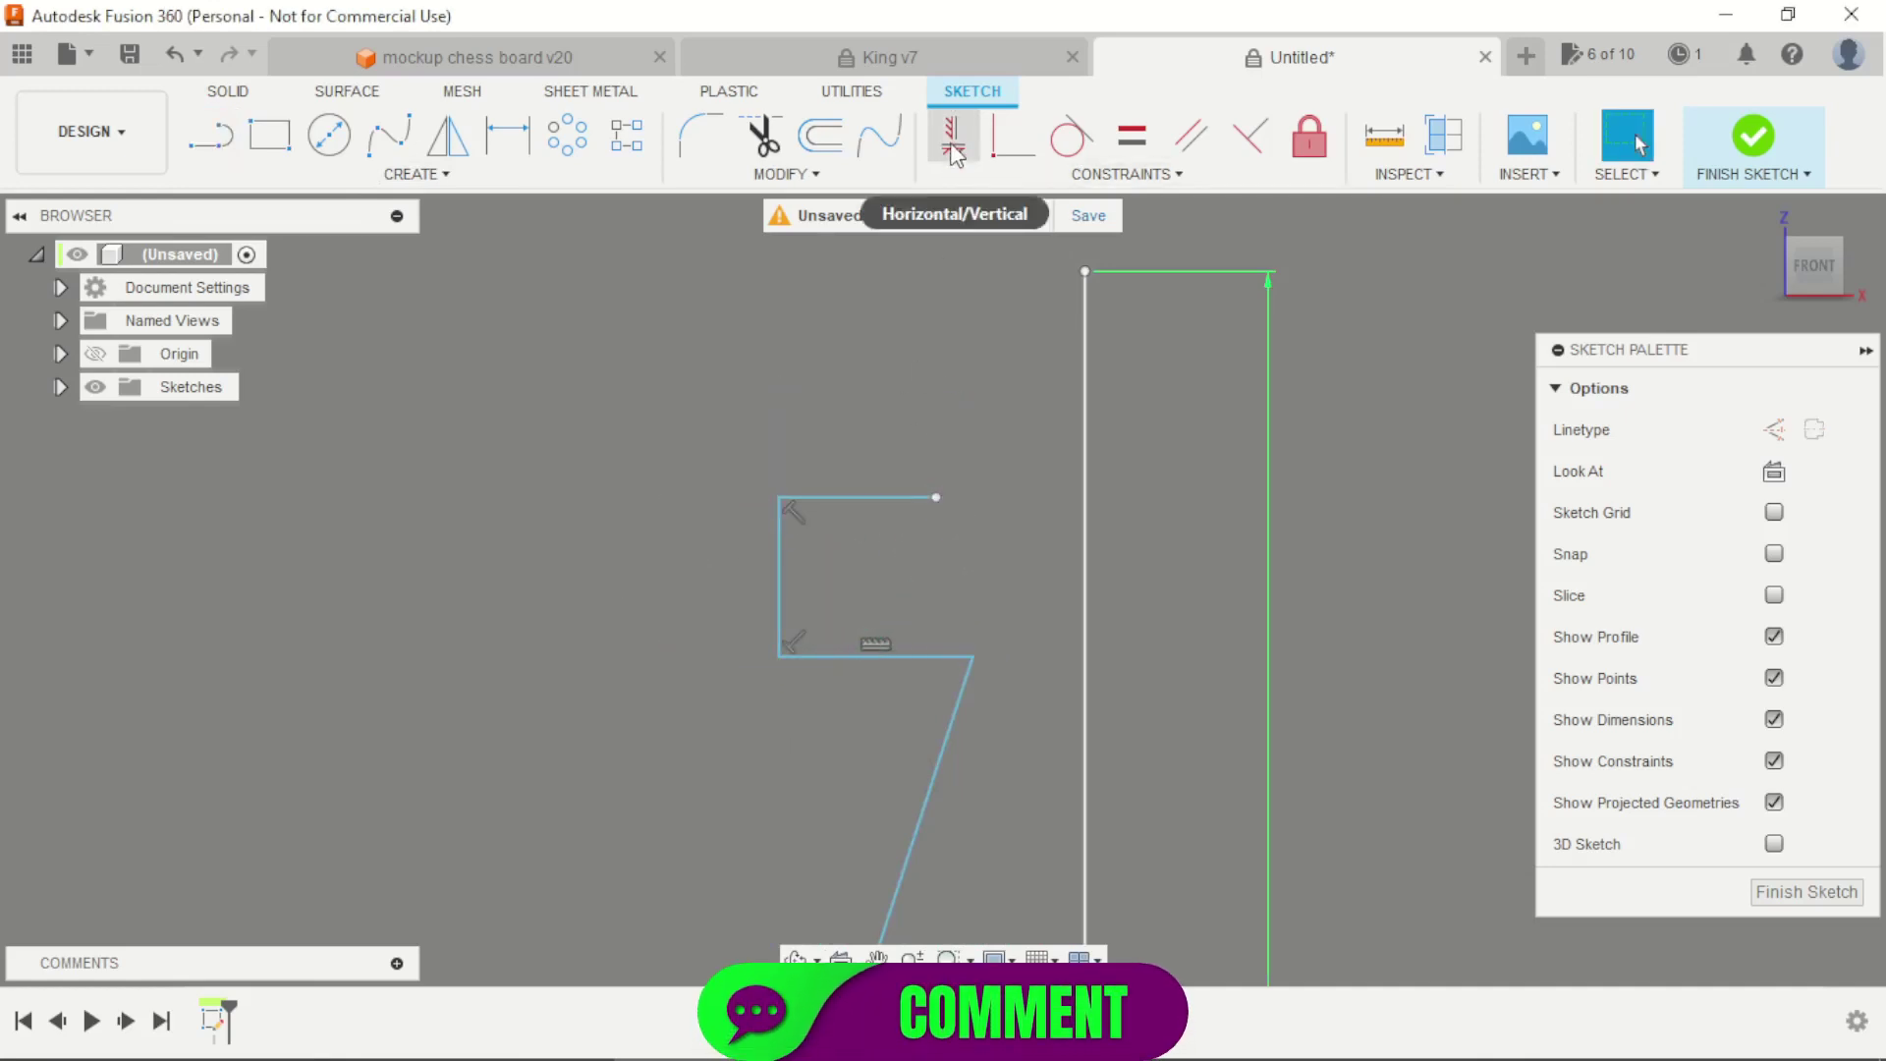
Constrain the step's upper right end vertically with the lower corner
{"action": "left_click", "coordinate": [953, 135]}
{"action": "left_click", "coordinate": [937, 497]}
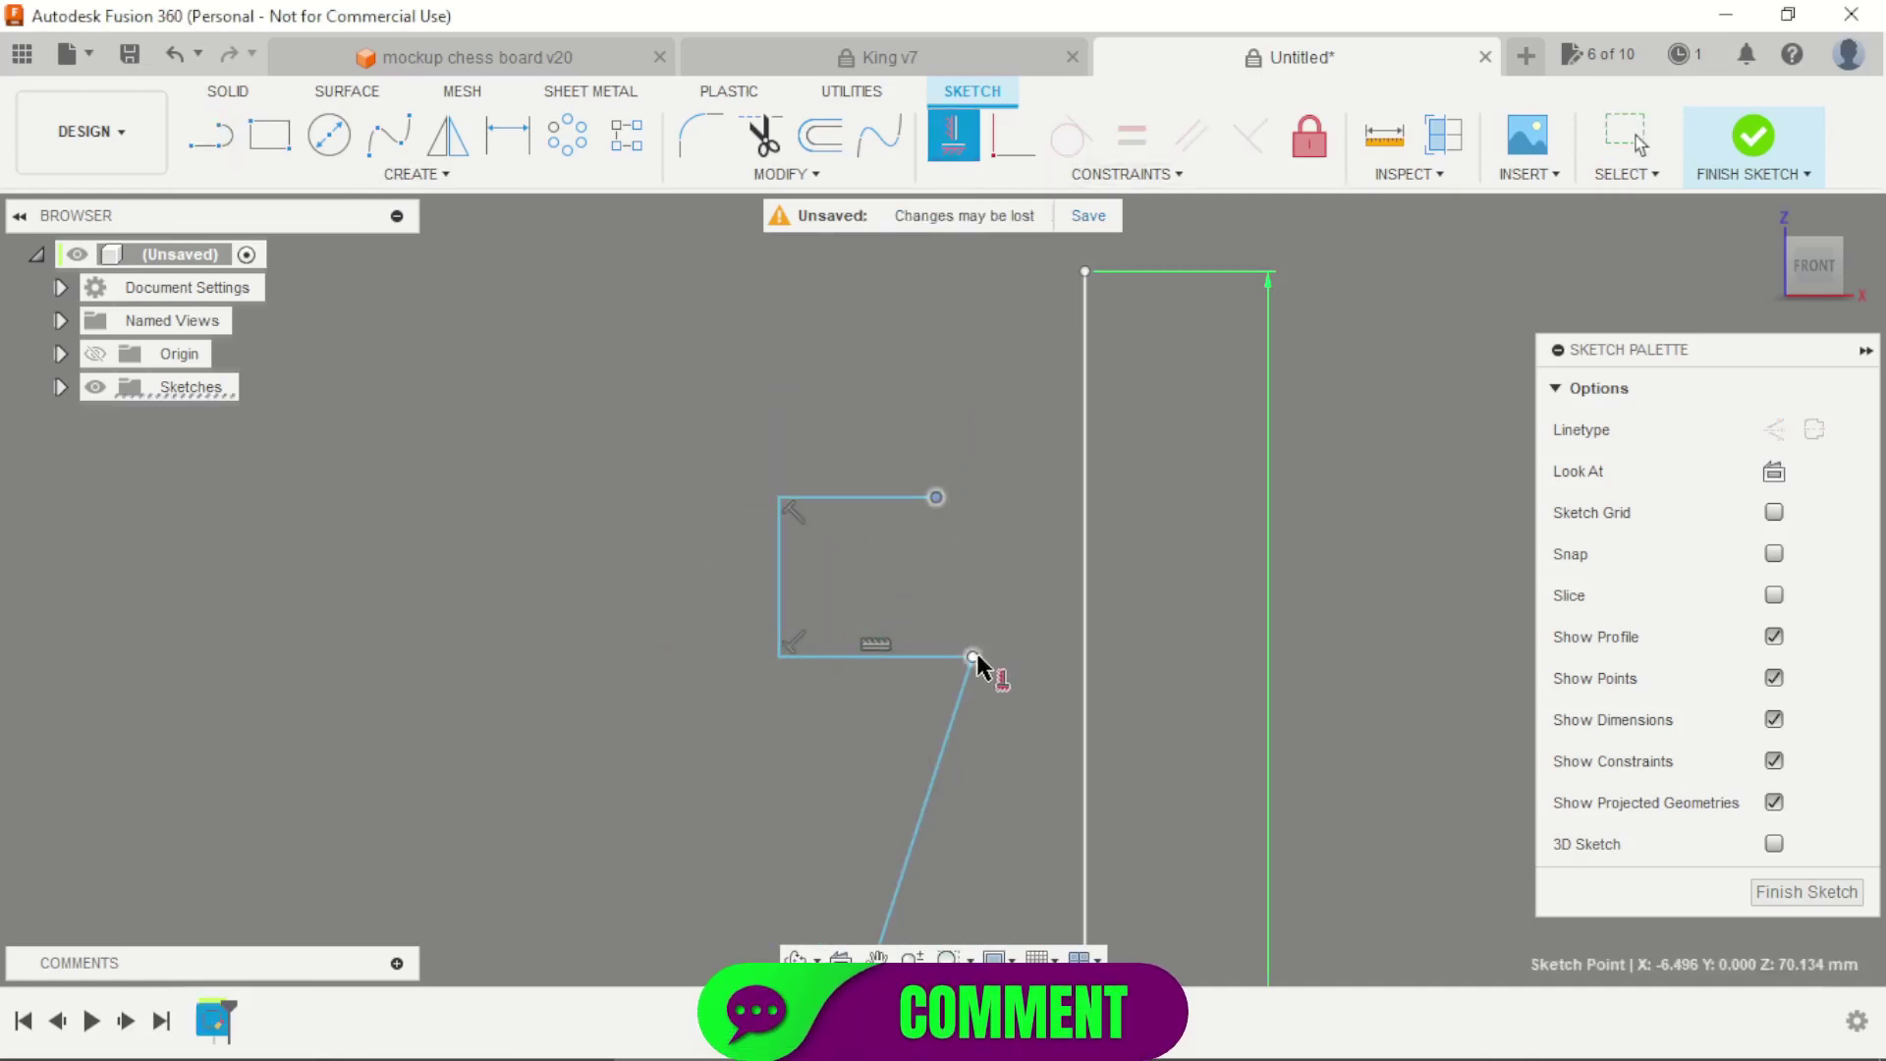
{"action": "left_click", "coordinate": [973, 655]}
{"action": "key", "text": "Escape"}
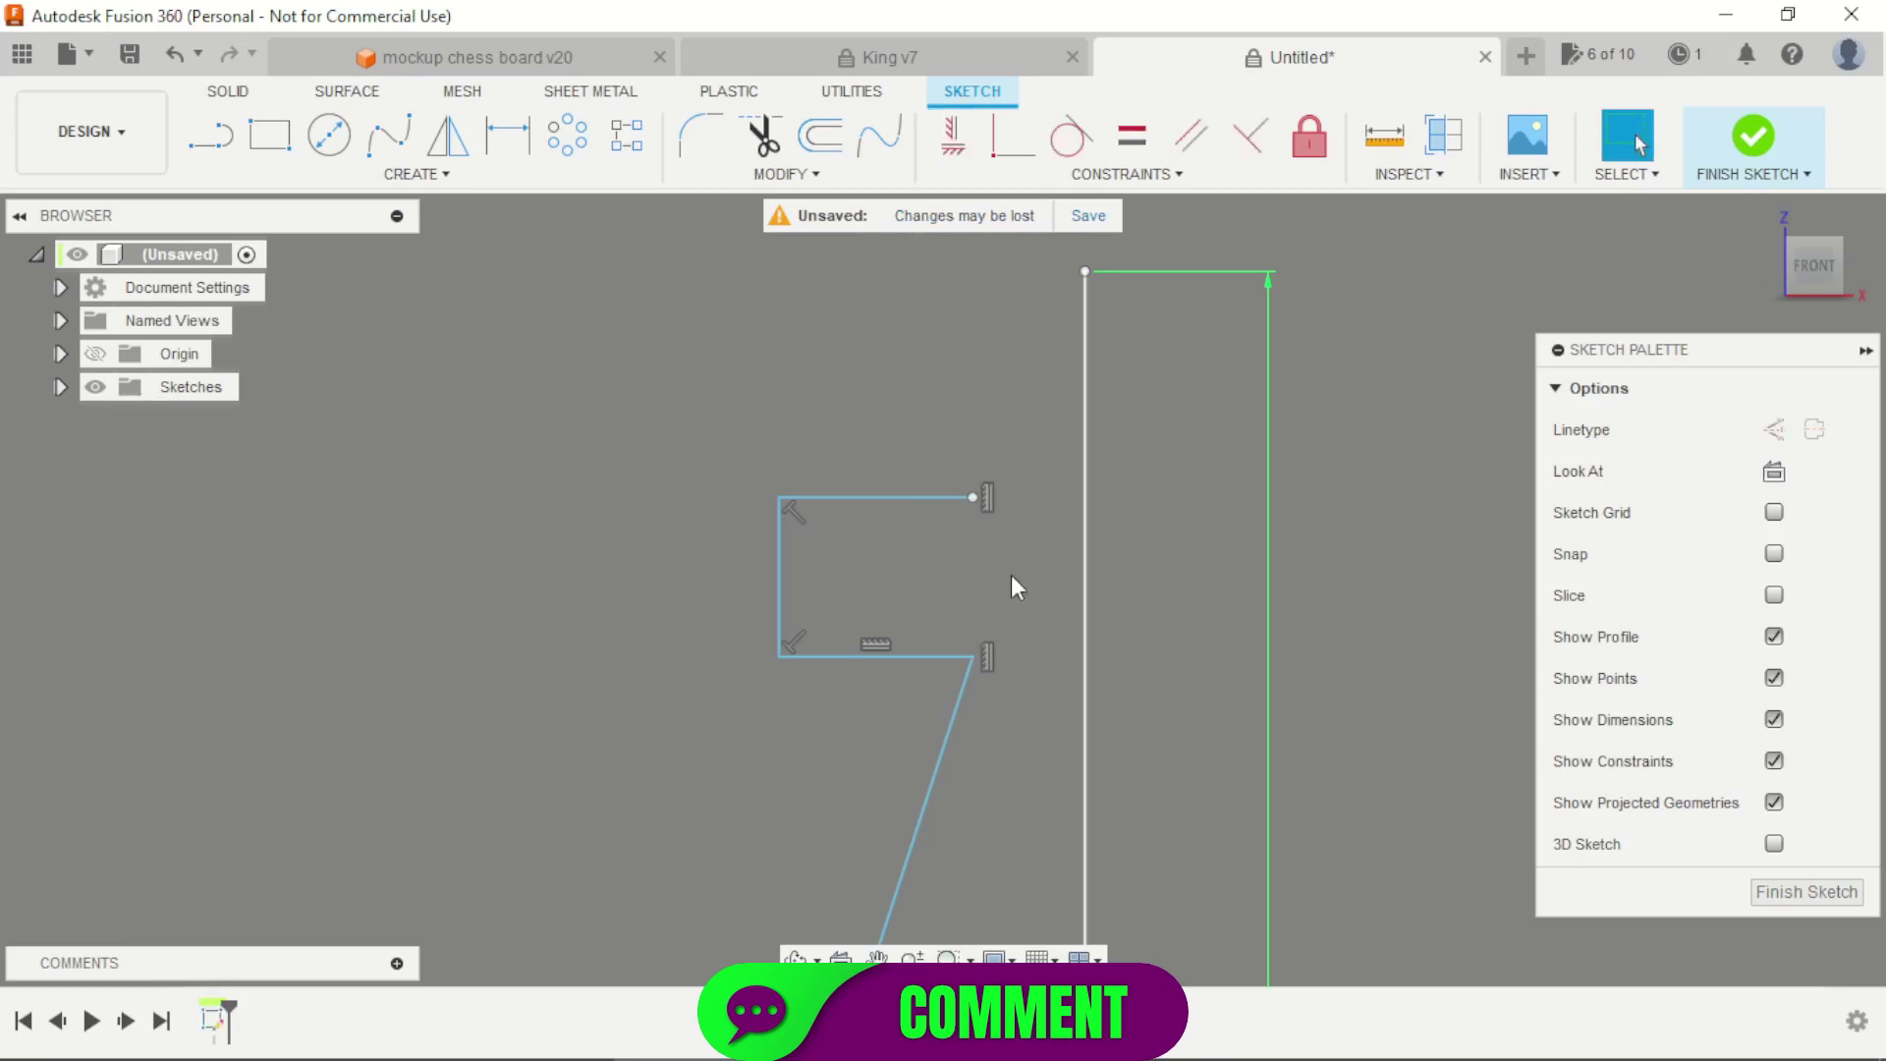
Dimension the step height to 3 mm and its distance from the axis to 10 mm
{"action": "key", "text": "d"}
{"action": "left_click", "coordinate": [780, 550]}
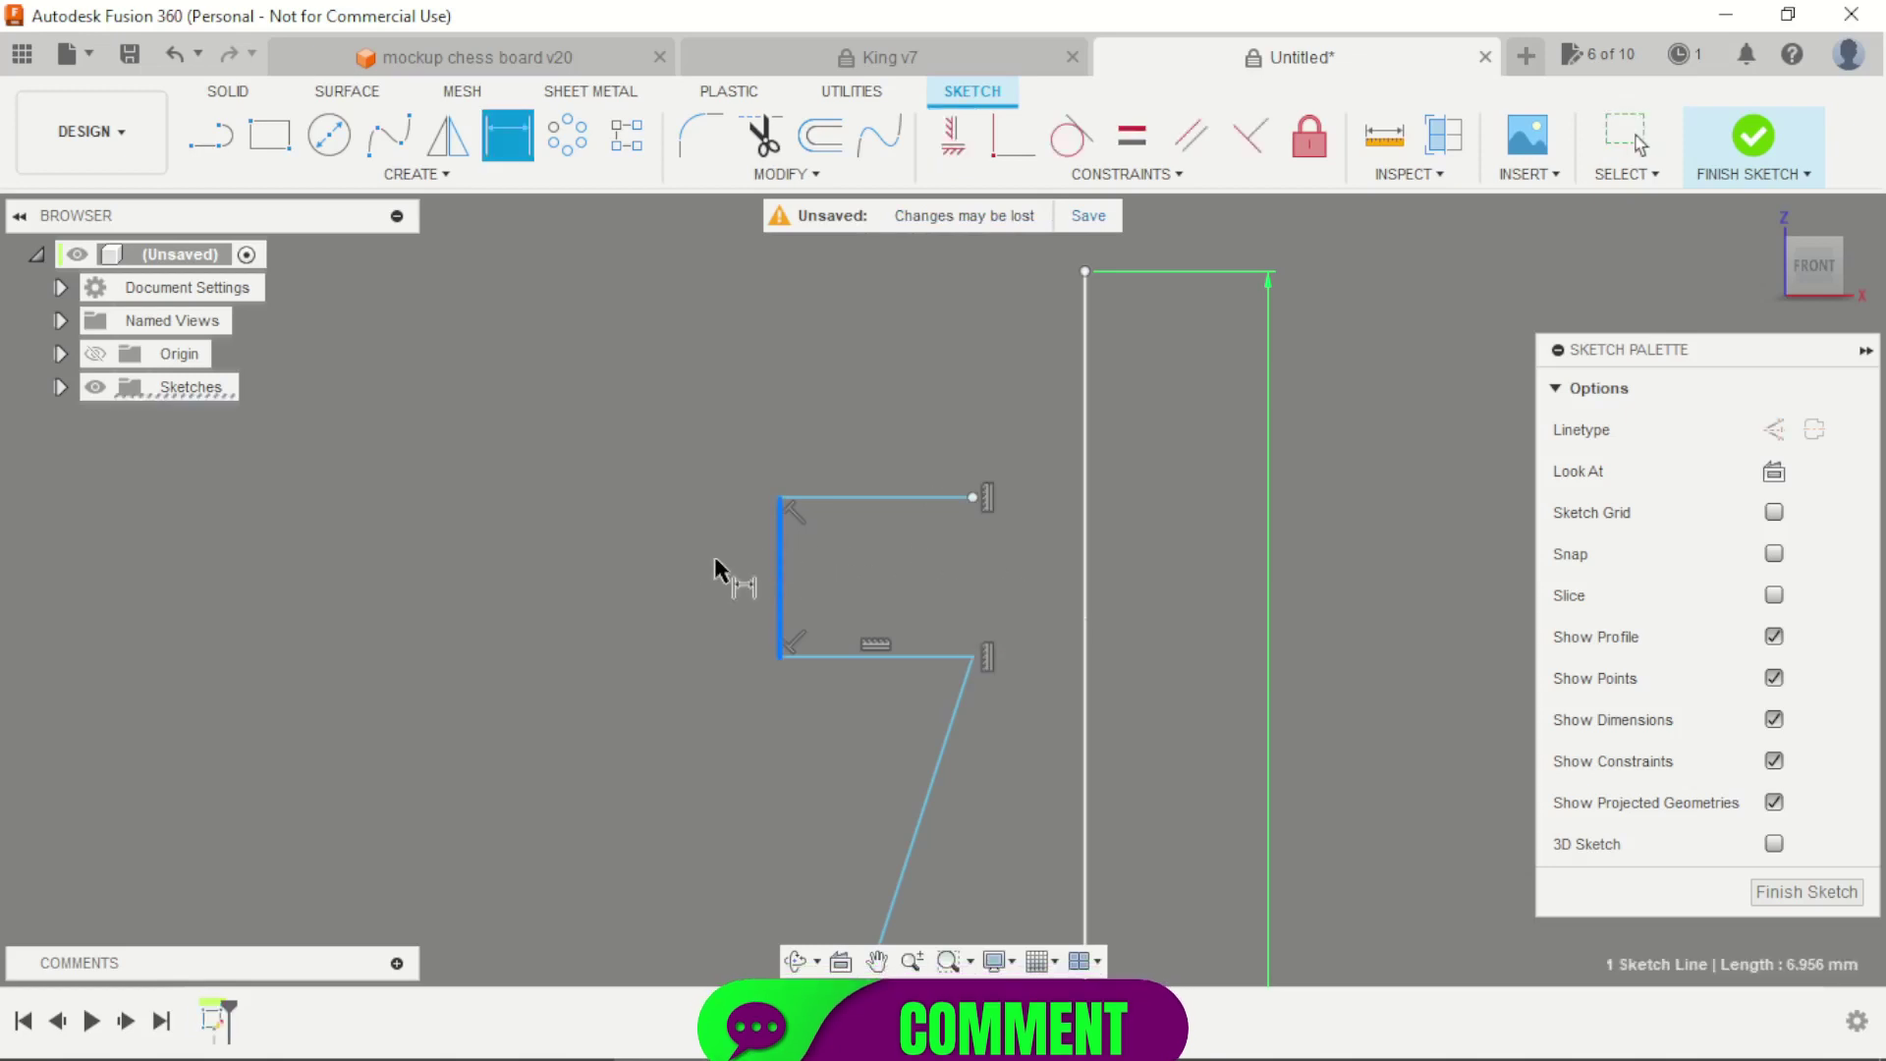
{"action": "left_click", "coordinate": [683, 568]}
{"action": "type", "text": "3"}
{"action": "key", "text": "Return"}
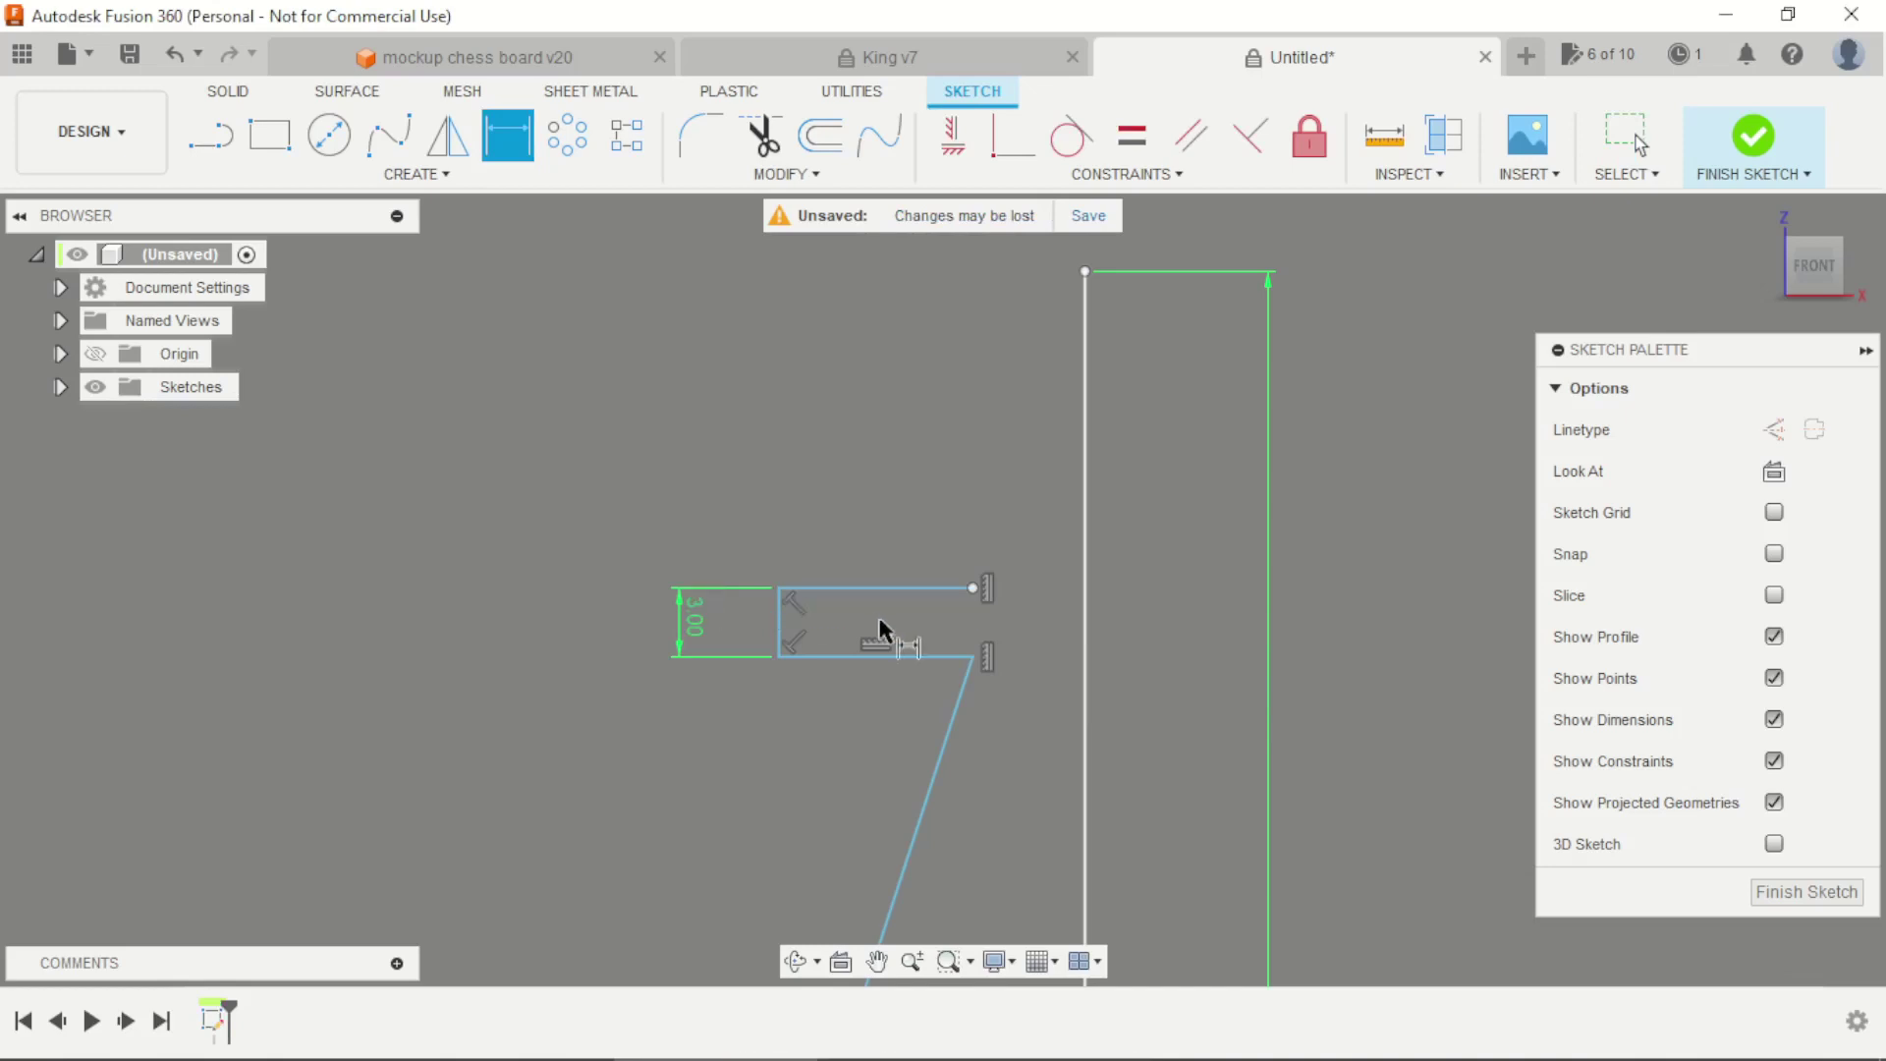
{"action": "left_click", "coordinate": [756, 631]}
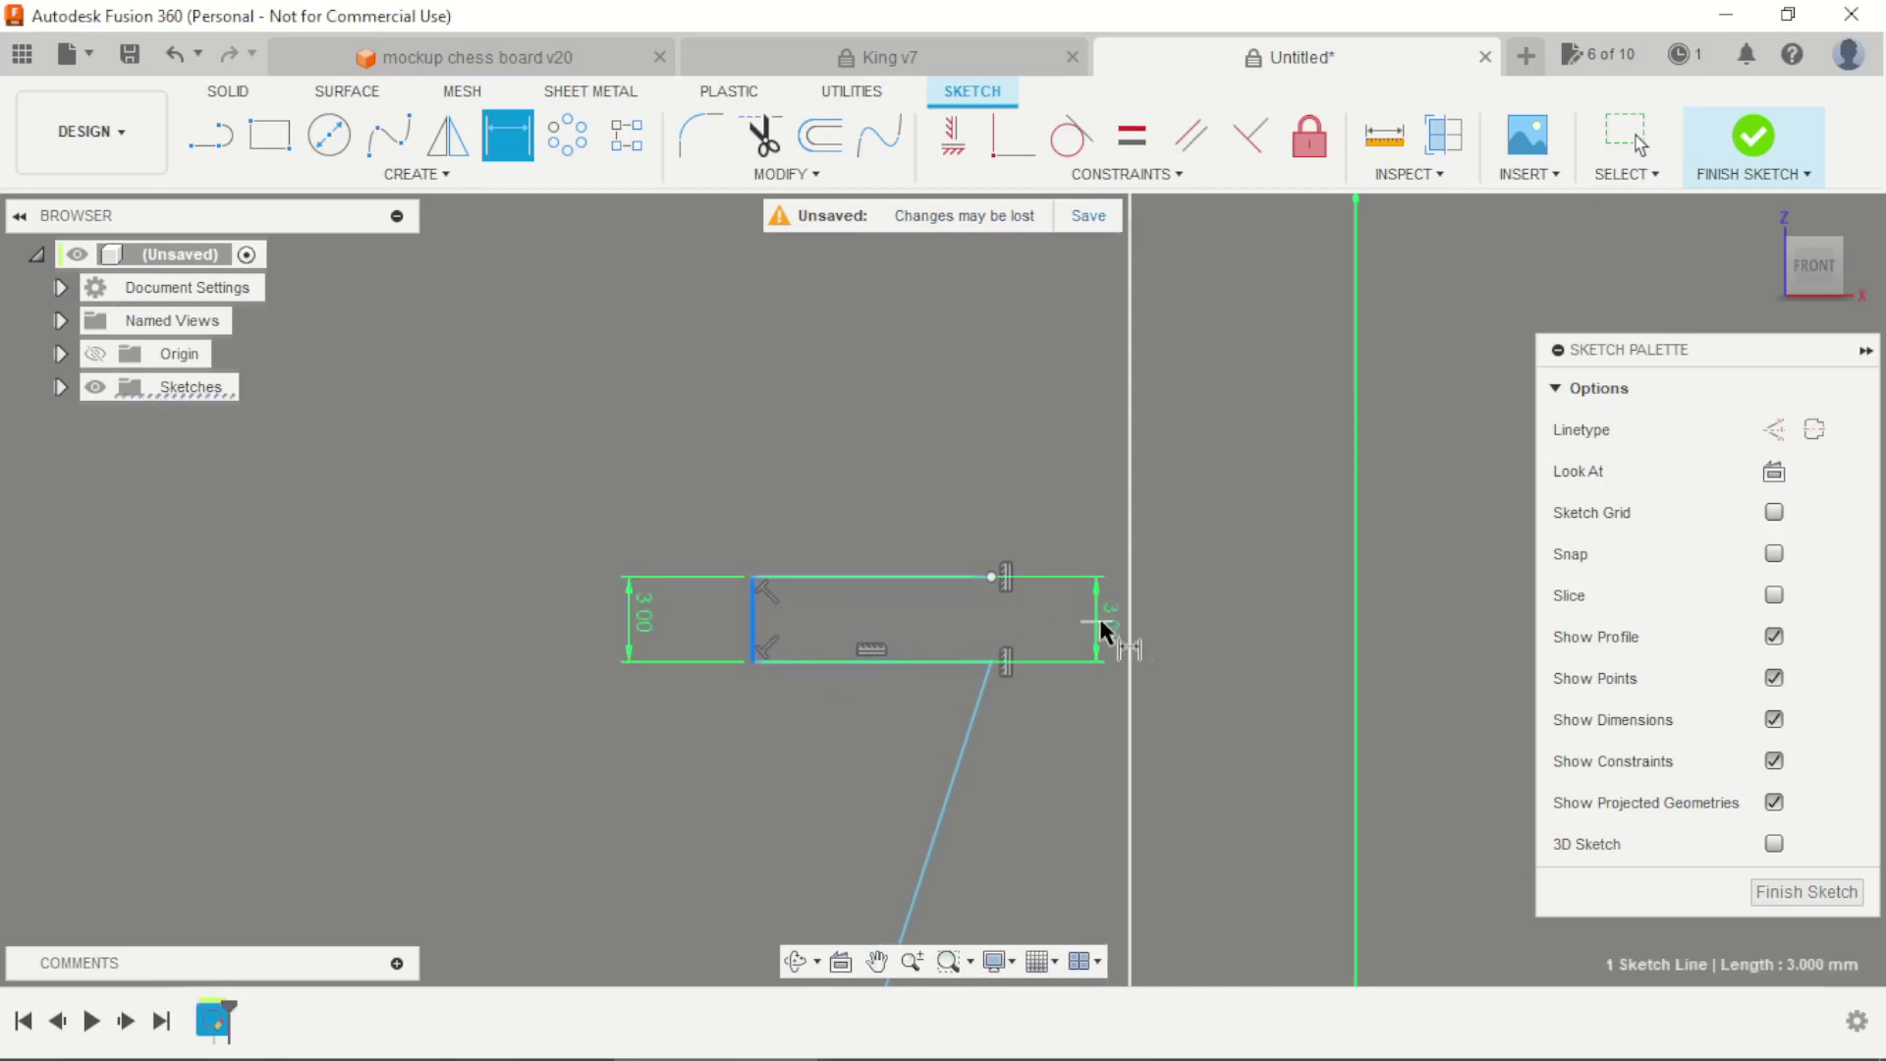
{"action": "left_click", "coordinate": [1136, 630]}
{"action": "left_click", "coordinate": [1206, 624]}
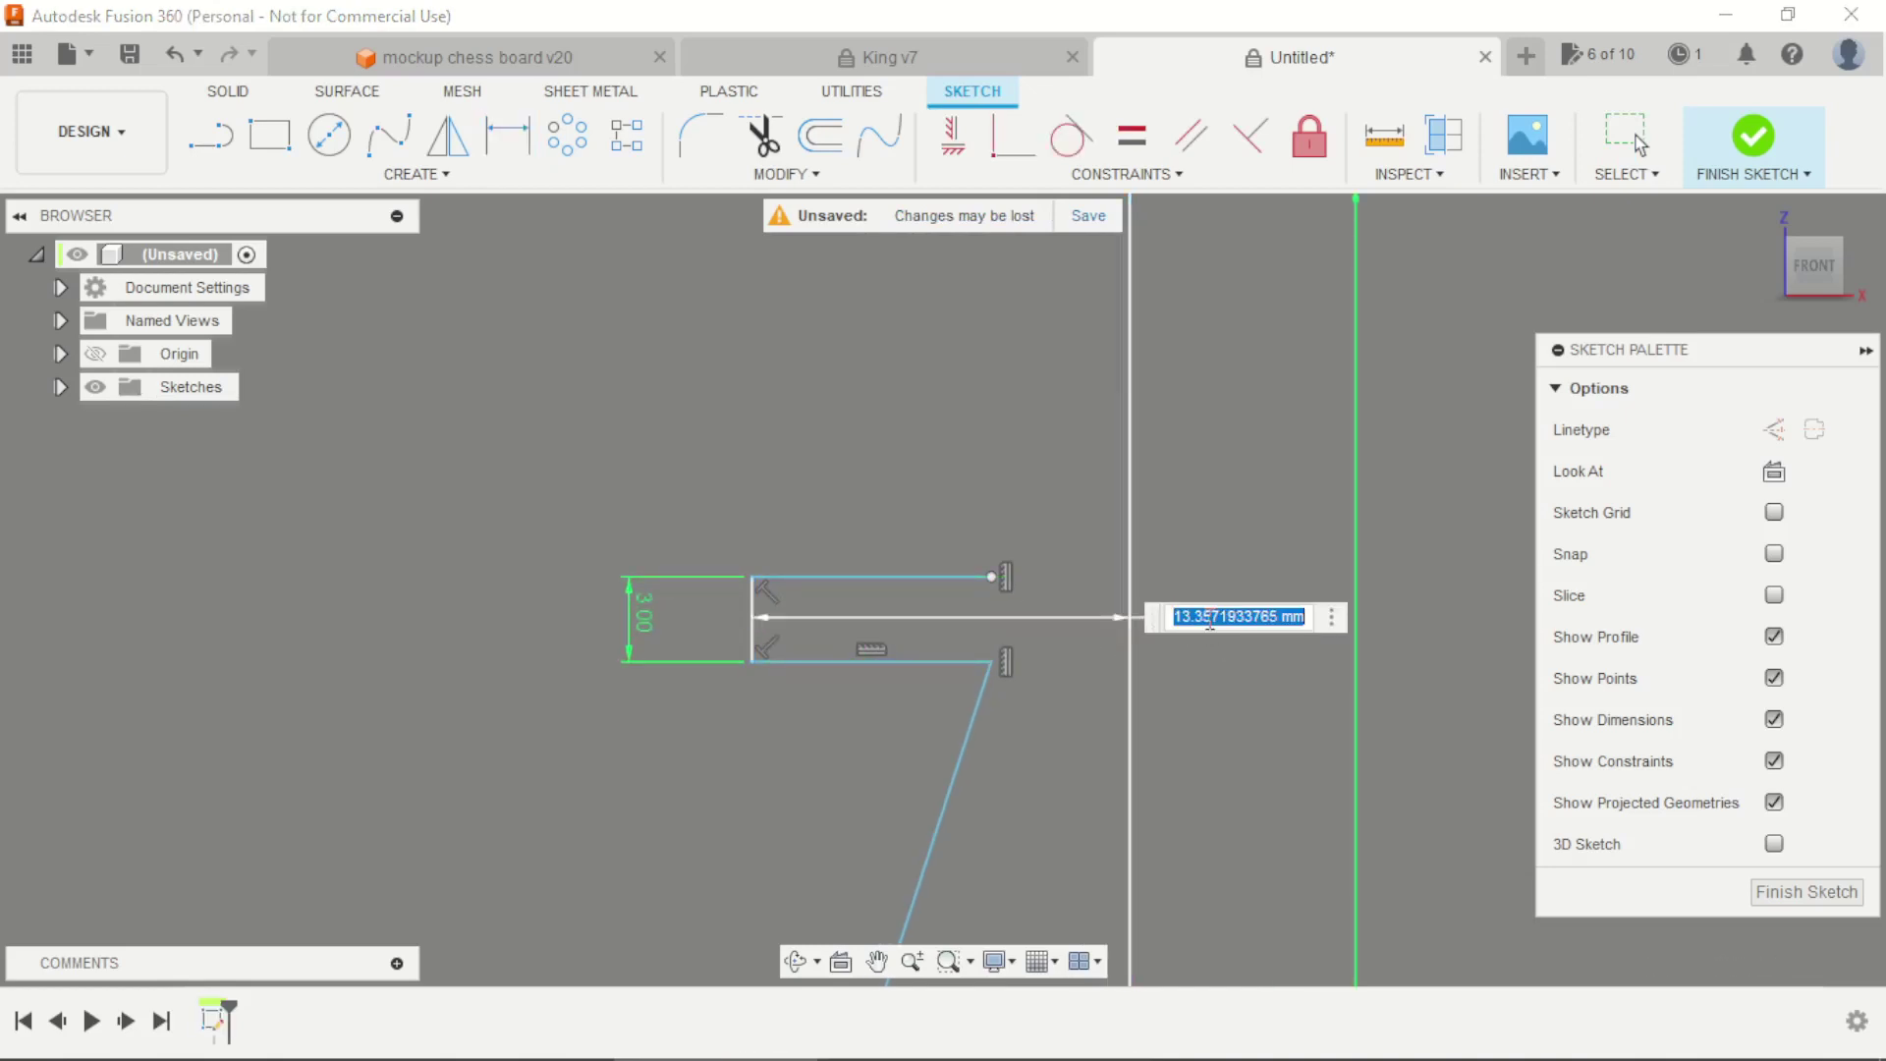
{"action": "type", "text": "10"}
{"action": "key", "text": "Return"}
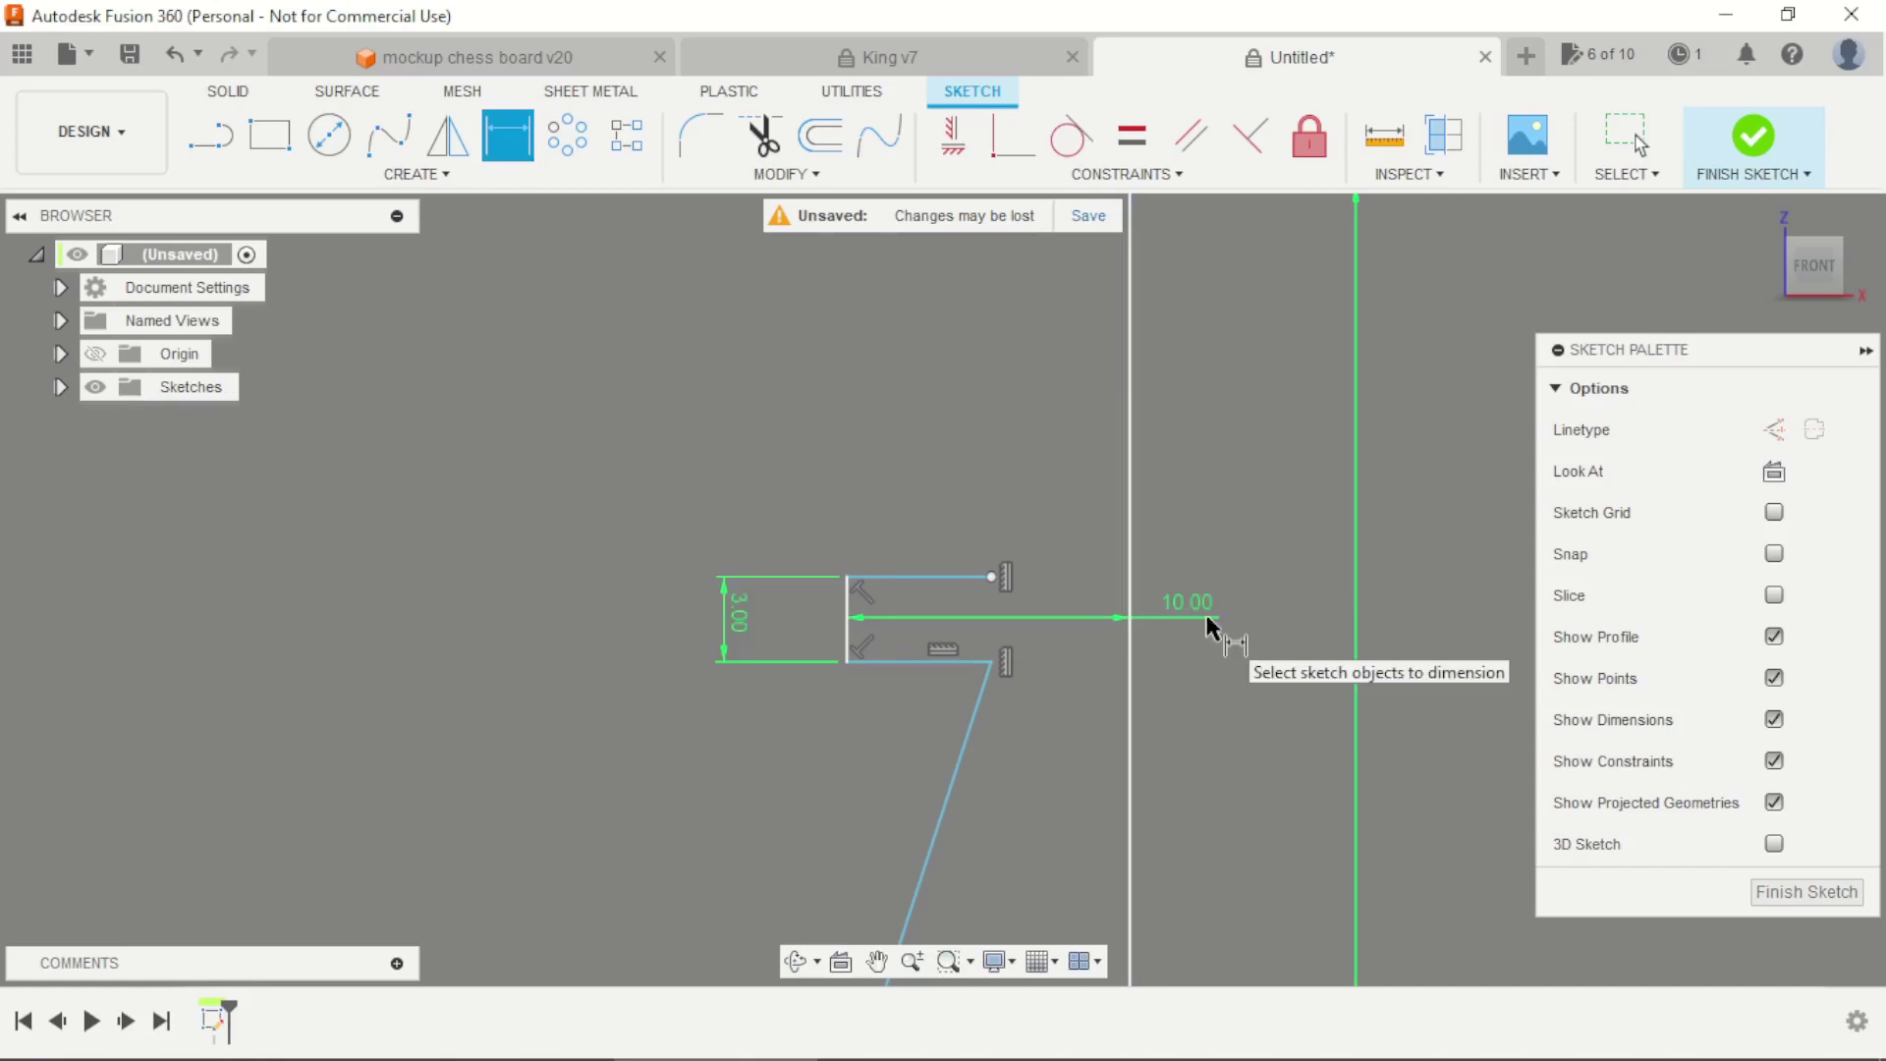
Set the step's 4 mm offset from the axis and compare with the King drawing
{"action": "left_click", "coordinate": [992, 663]}
{"action": "left_click", "coordinate": [1133, 694]}
{"action": "left_click", "coordinate": [1236, 747]}
{"action": "type", "text": "4"}
{"action": "key", "text": "Return"}
{"action": "scroll", "coordinate": [1234, 746], "scroll_direction": "down", "scroll_amount": 6}
{"action": "scroll", "coordinate": [1064, 714], "scroll_direction": "up", "scroll_amount": 3}
{"action": "scroll", "coordinate": [1045, 710], "scroll_direction": "down", "scroll_amount": 3}
{"action": "key", "text": "alt+Tab"}
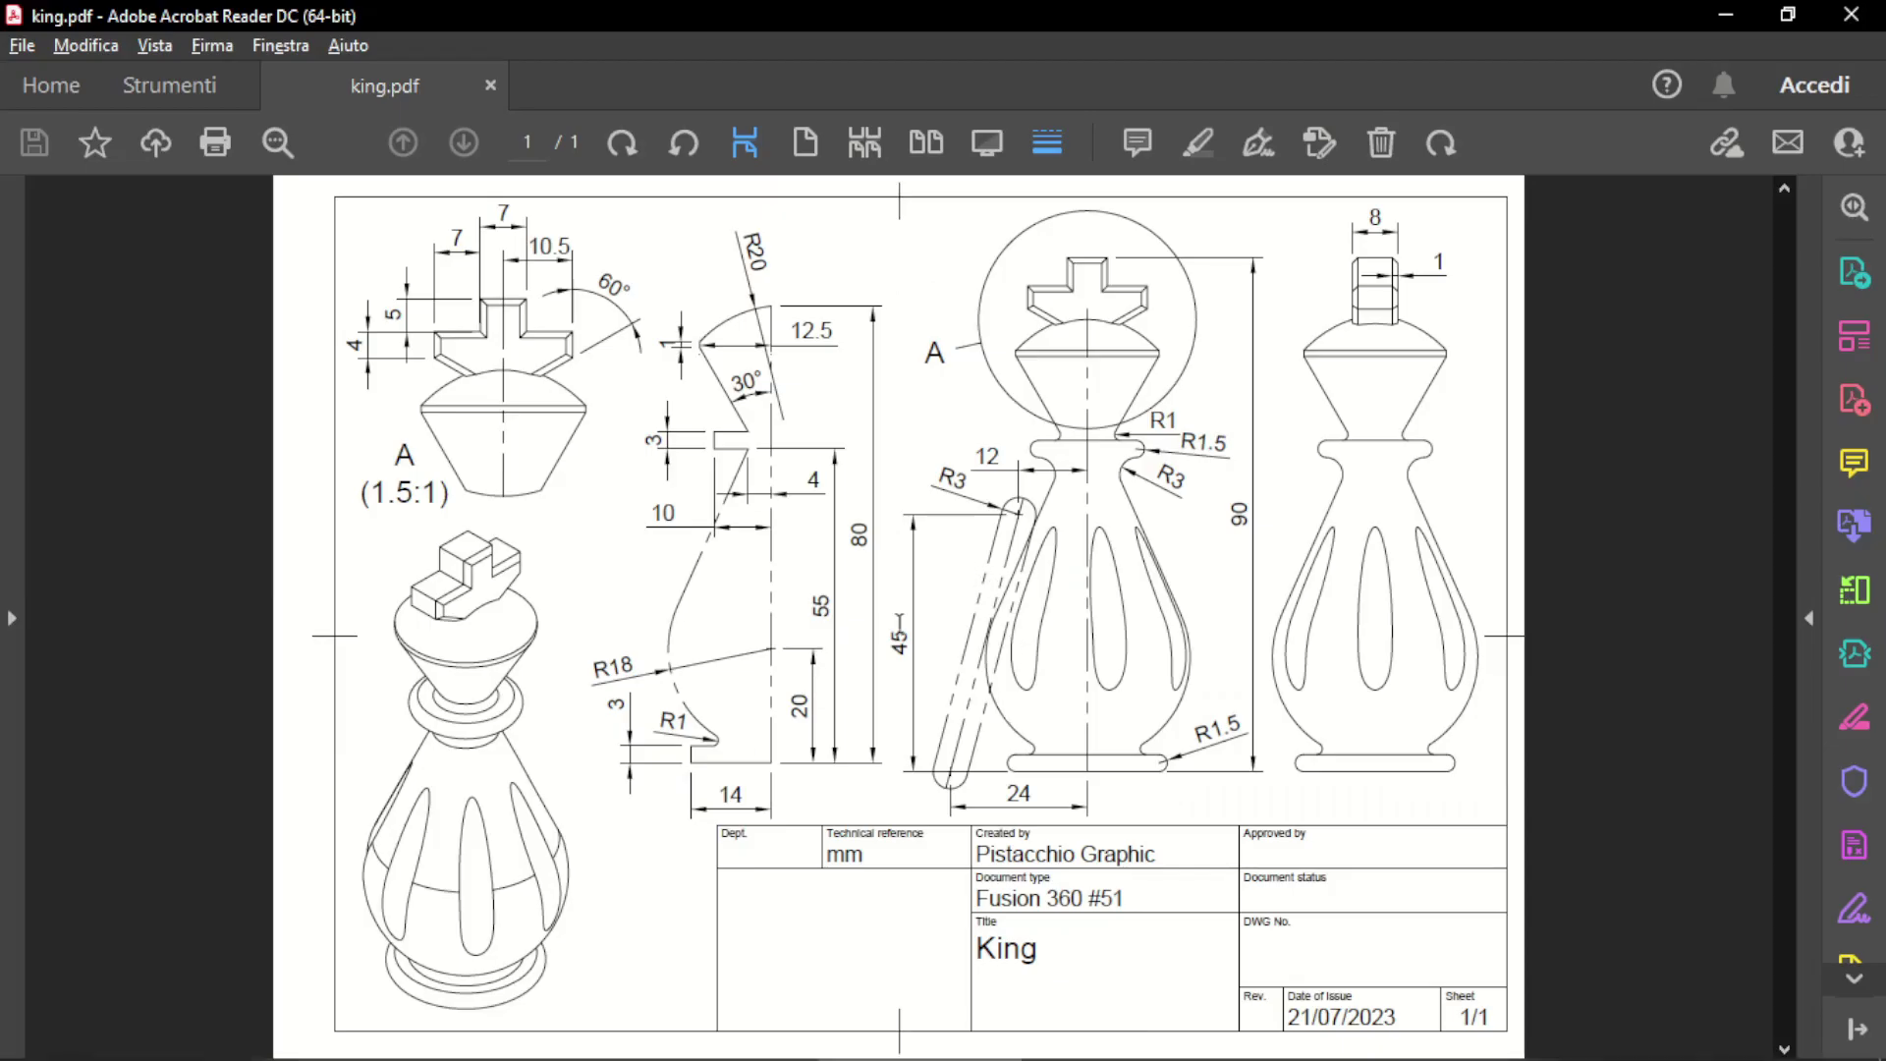
{"action": "key", "text": "alt+Tab"}
{"action": "scroll", "coordinate": [1071, 727], "scroll_direction": "up", "scroll_amount": 5}
Dimension the step's underside 55 mm above the base line and check king.pdf
{"action": "scroll", "coordinate": [1054, 486], "scroll_direction": "up", "scroll_amount": 1}
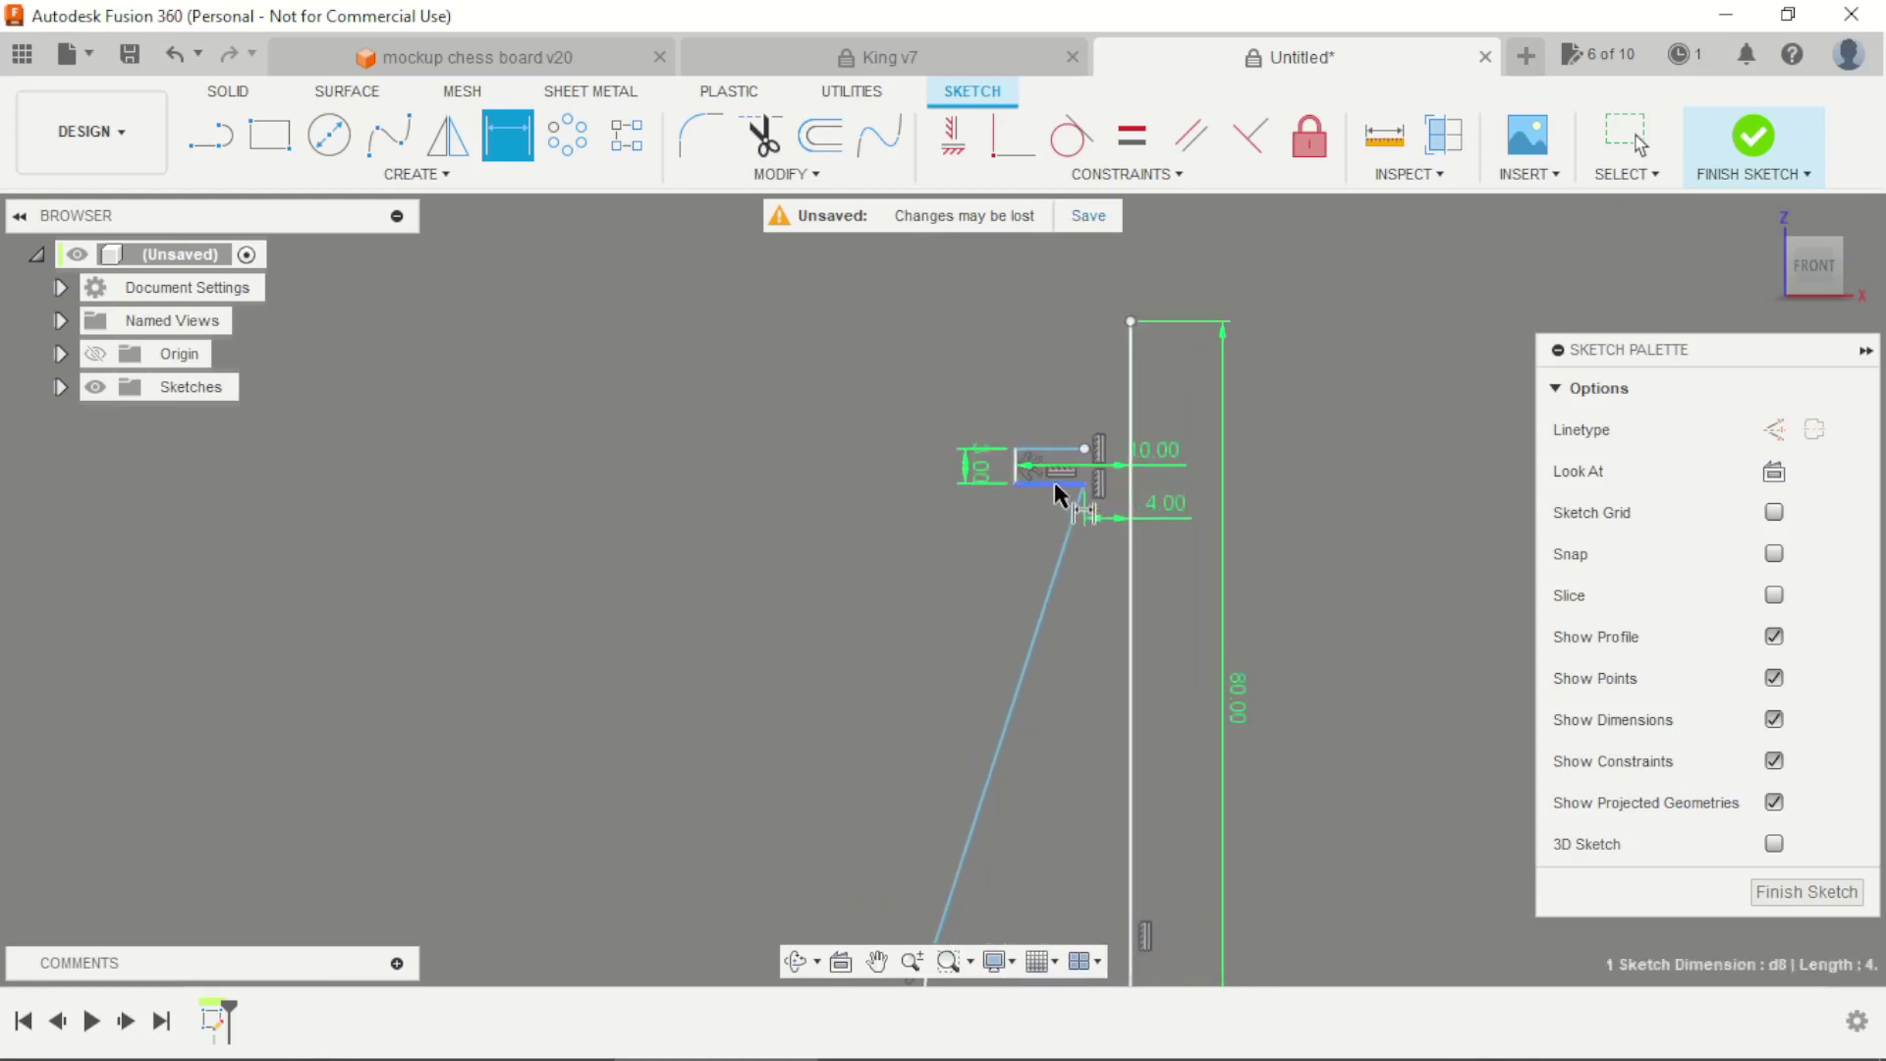
{"action": "scroll", "coordinate": [1059, 494], "scroll_direction": "down", "scroll_amount": 3}
{"action": "left_click", "coordinate": [1046, 894]}
{"action": "left_click", "coordinate": [798, 780]}
{"action": "type", "text": "55"}
{"action": "key", "text": "Return"}
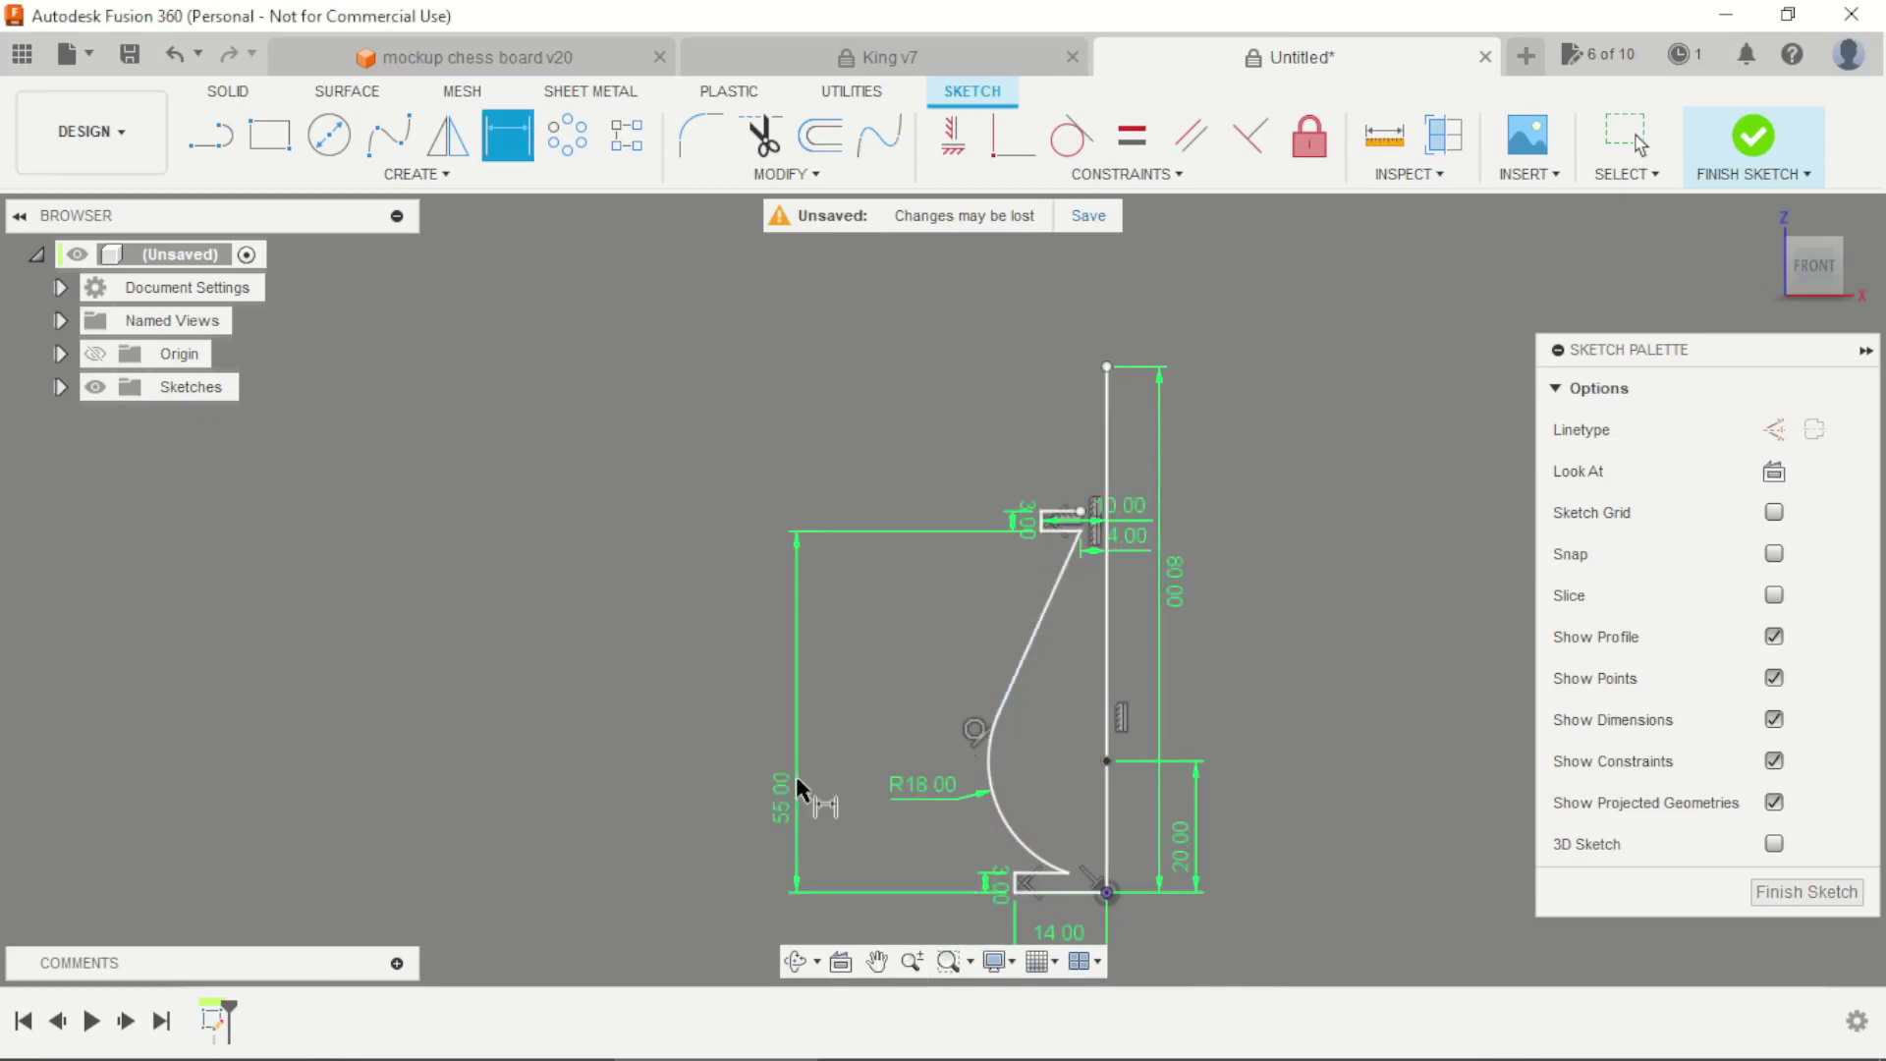
{"action": "scroll", "coordinate": [1002, 685], "scroll_direction": "up", "scroll_amount": 2}
{"action": "key", "text": "alt+Tab"}
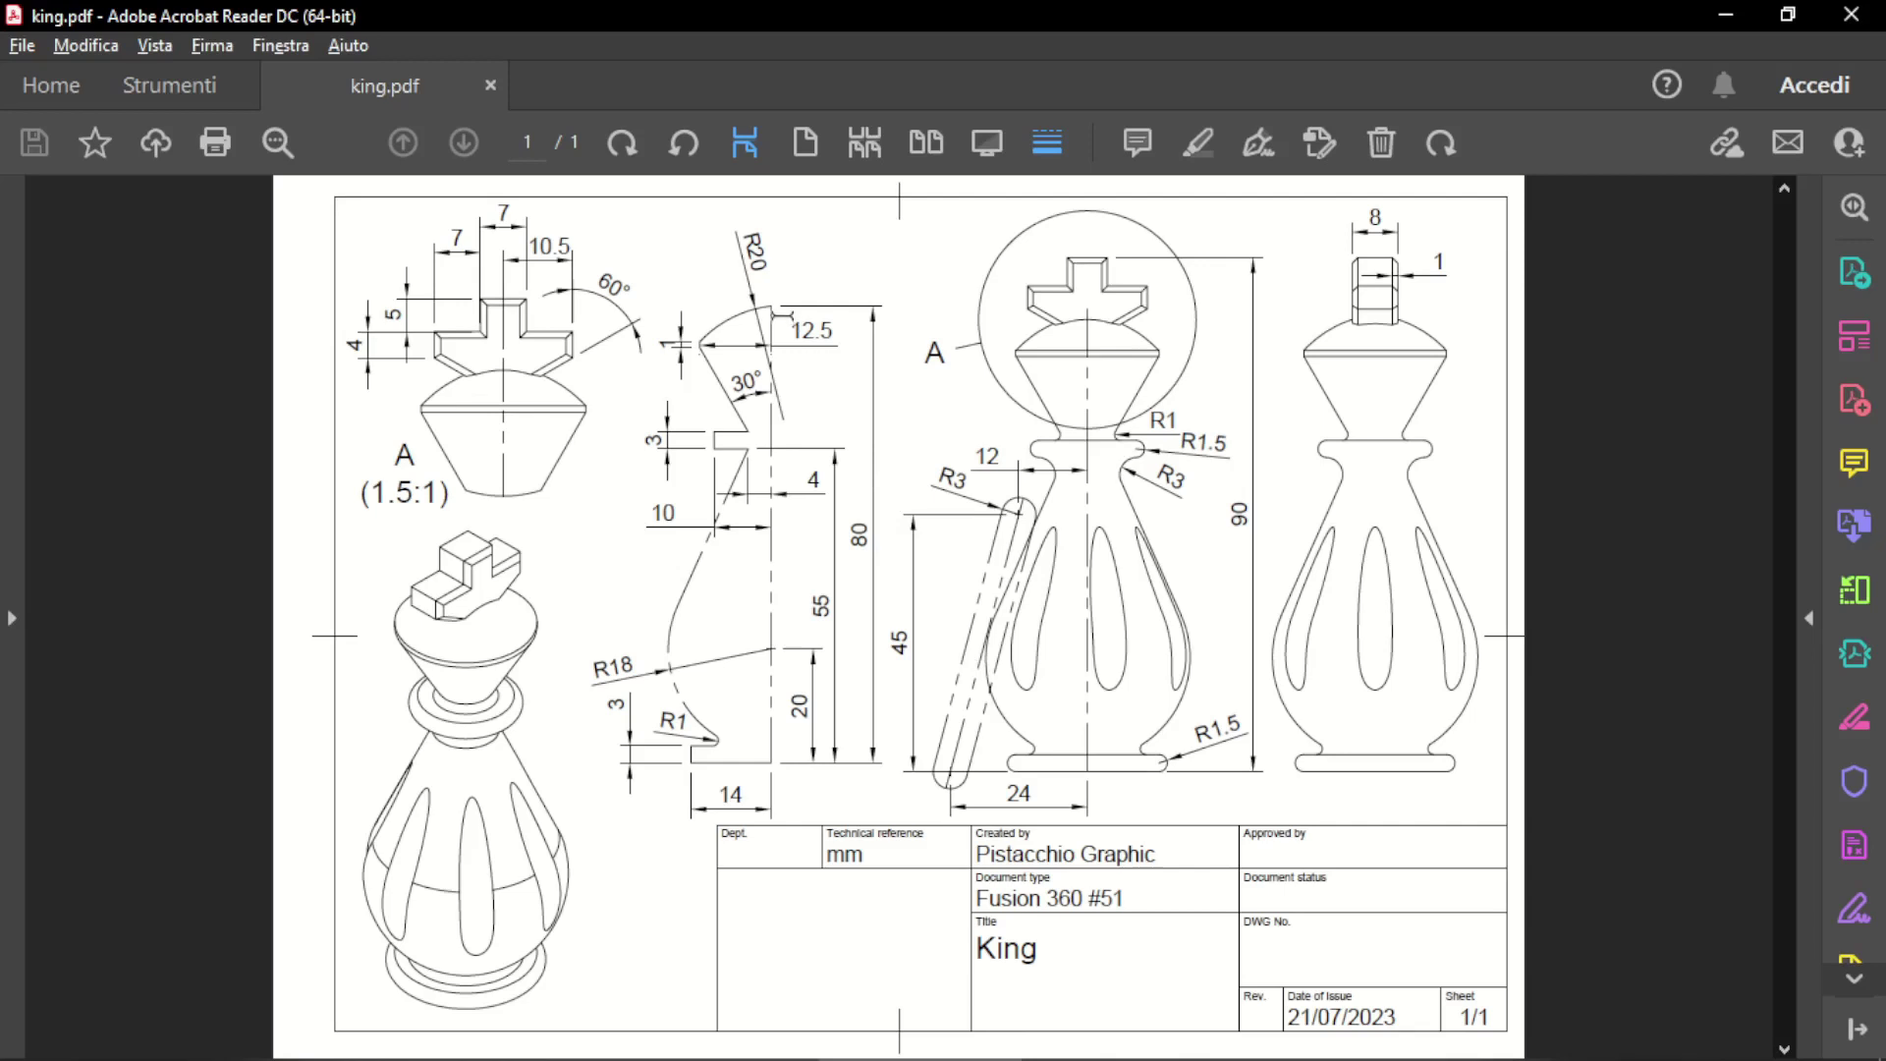
Draw a short vertical line up from the open end of the king's profile
{"action": "key", "text": "alt+Tab"}
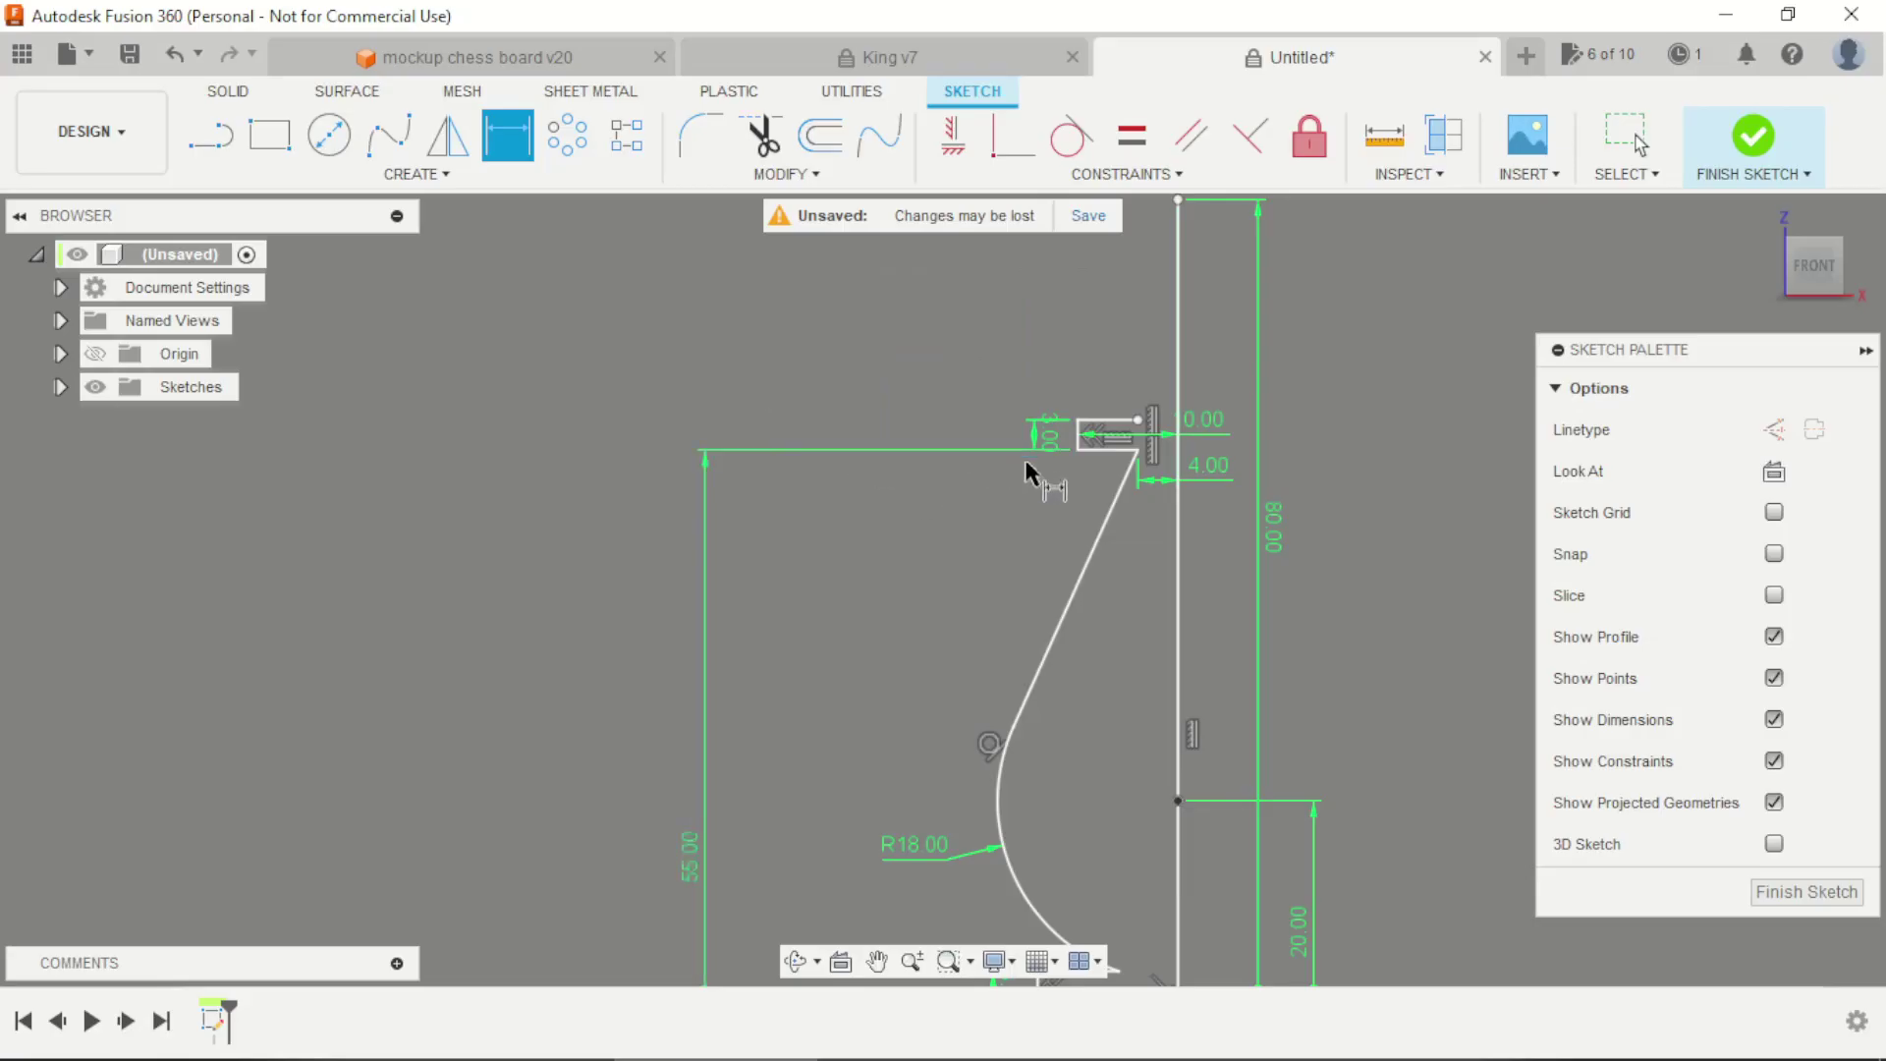
{"action": "scroll", "coordinate": [1031, 476], "scroll_direction": "down", "scroll_amount": 2}
{"action": "scroll", "coordinate": [1090, 368], "scroll_direction": "up", "scroll_amount": 3}
{"action": "scroll", "coordinate": [1090, 369], "scroll_direction": "up", "scroll_amount": 3}
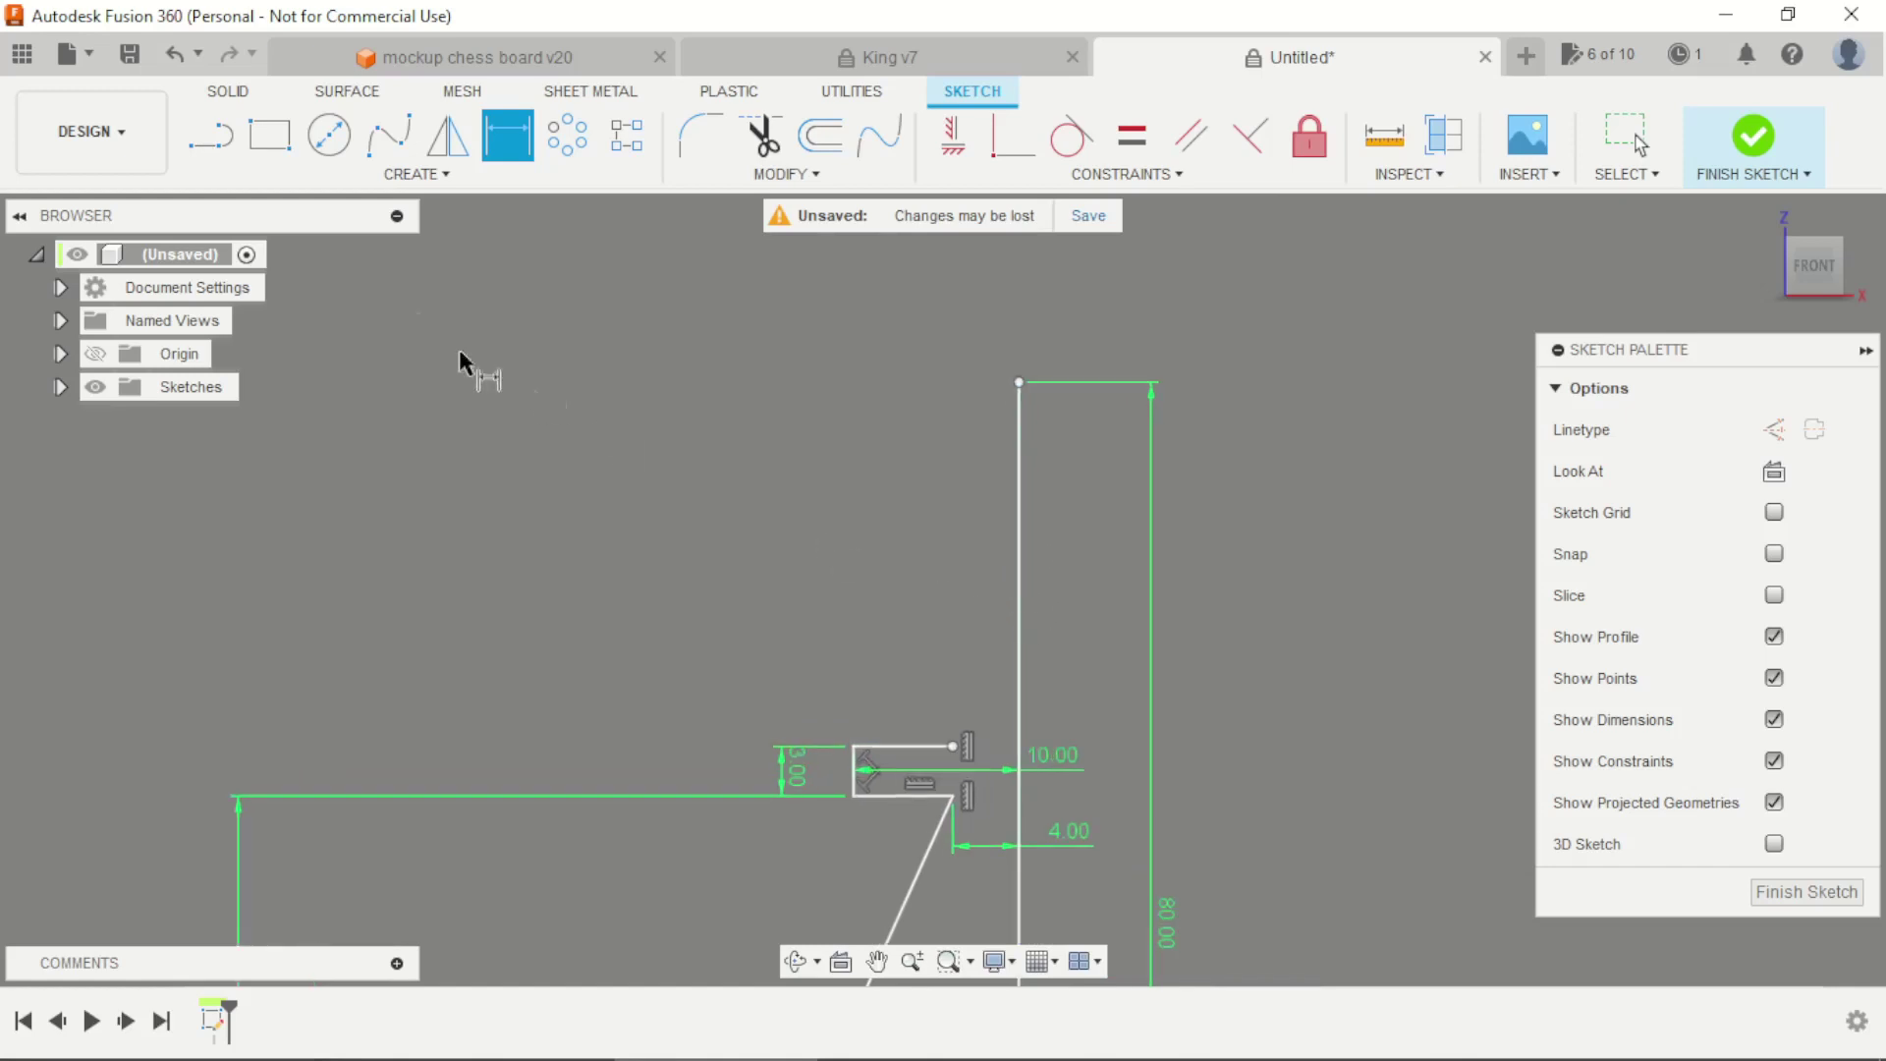
{"action": "left_click", "coordinate": [210, 135]}
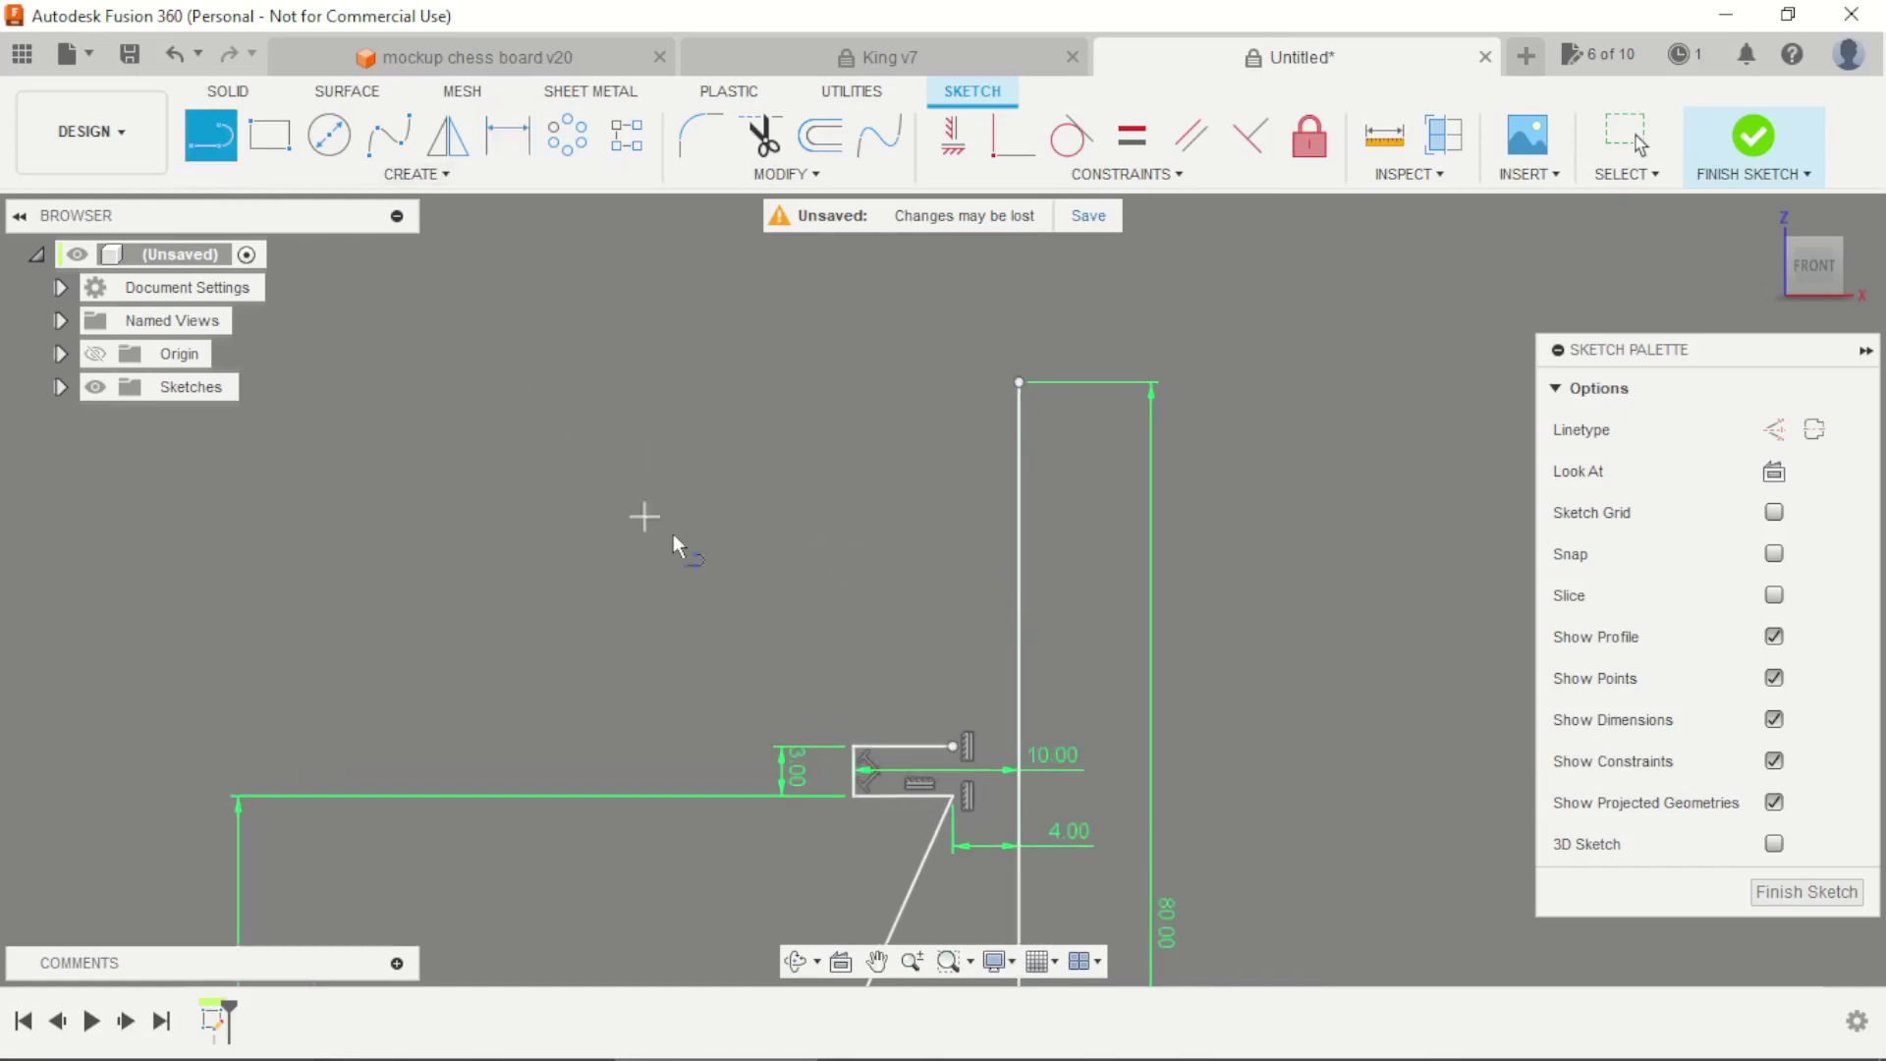
{"action": "left_click", "coordinate": [953, 747]}
{"action": "left_click", "coordinate": [842, 535]}
{"action": "scroll", "coordinate": [835, 442], "scroll_direction": "up", "scroll_amount": 3}
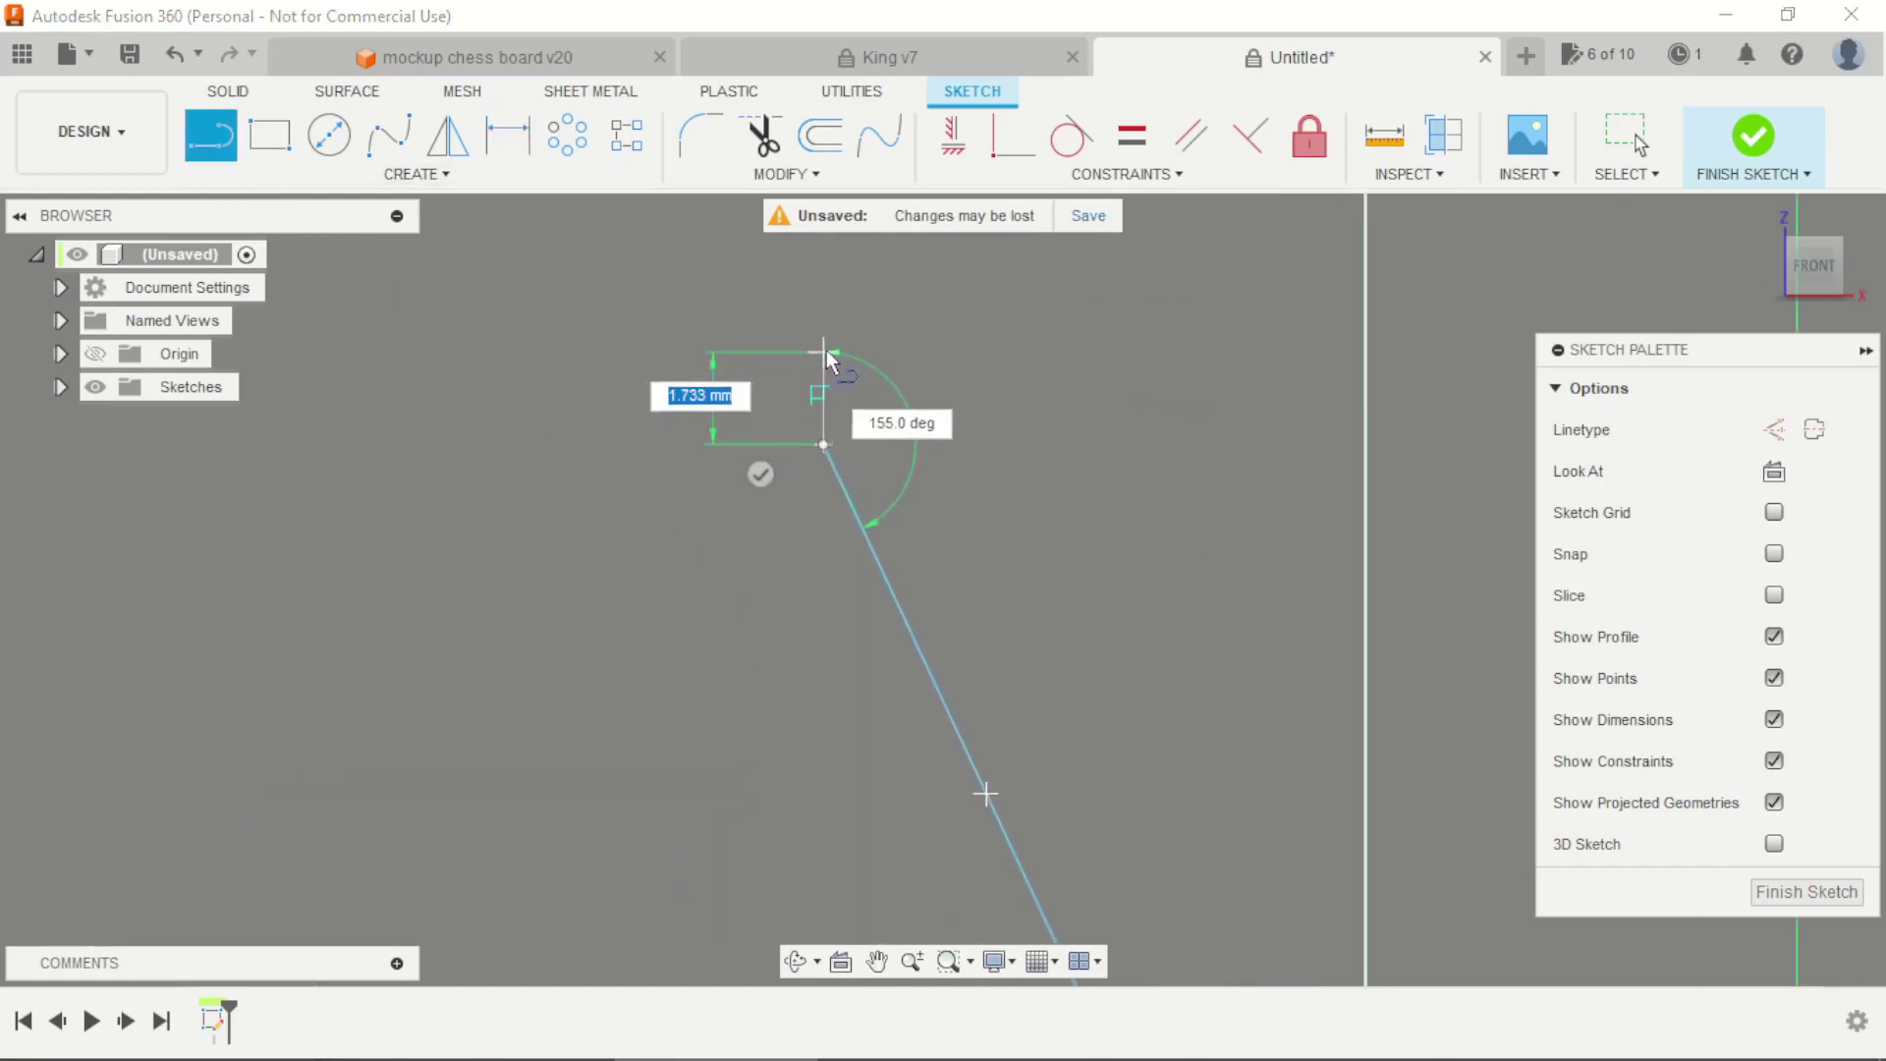
{"action": "left_click", "coordinate": [825, 407]}
{"action": "scroll", "coordinate": [859, 728], "scroll_direction": "down", "scroll_amount": 3}
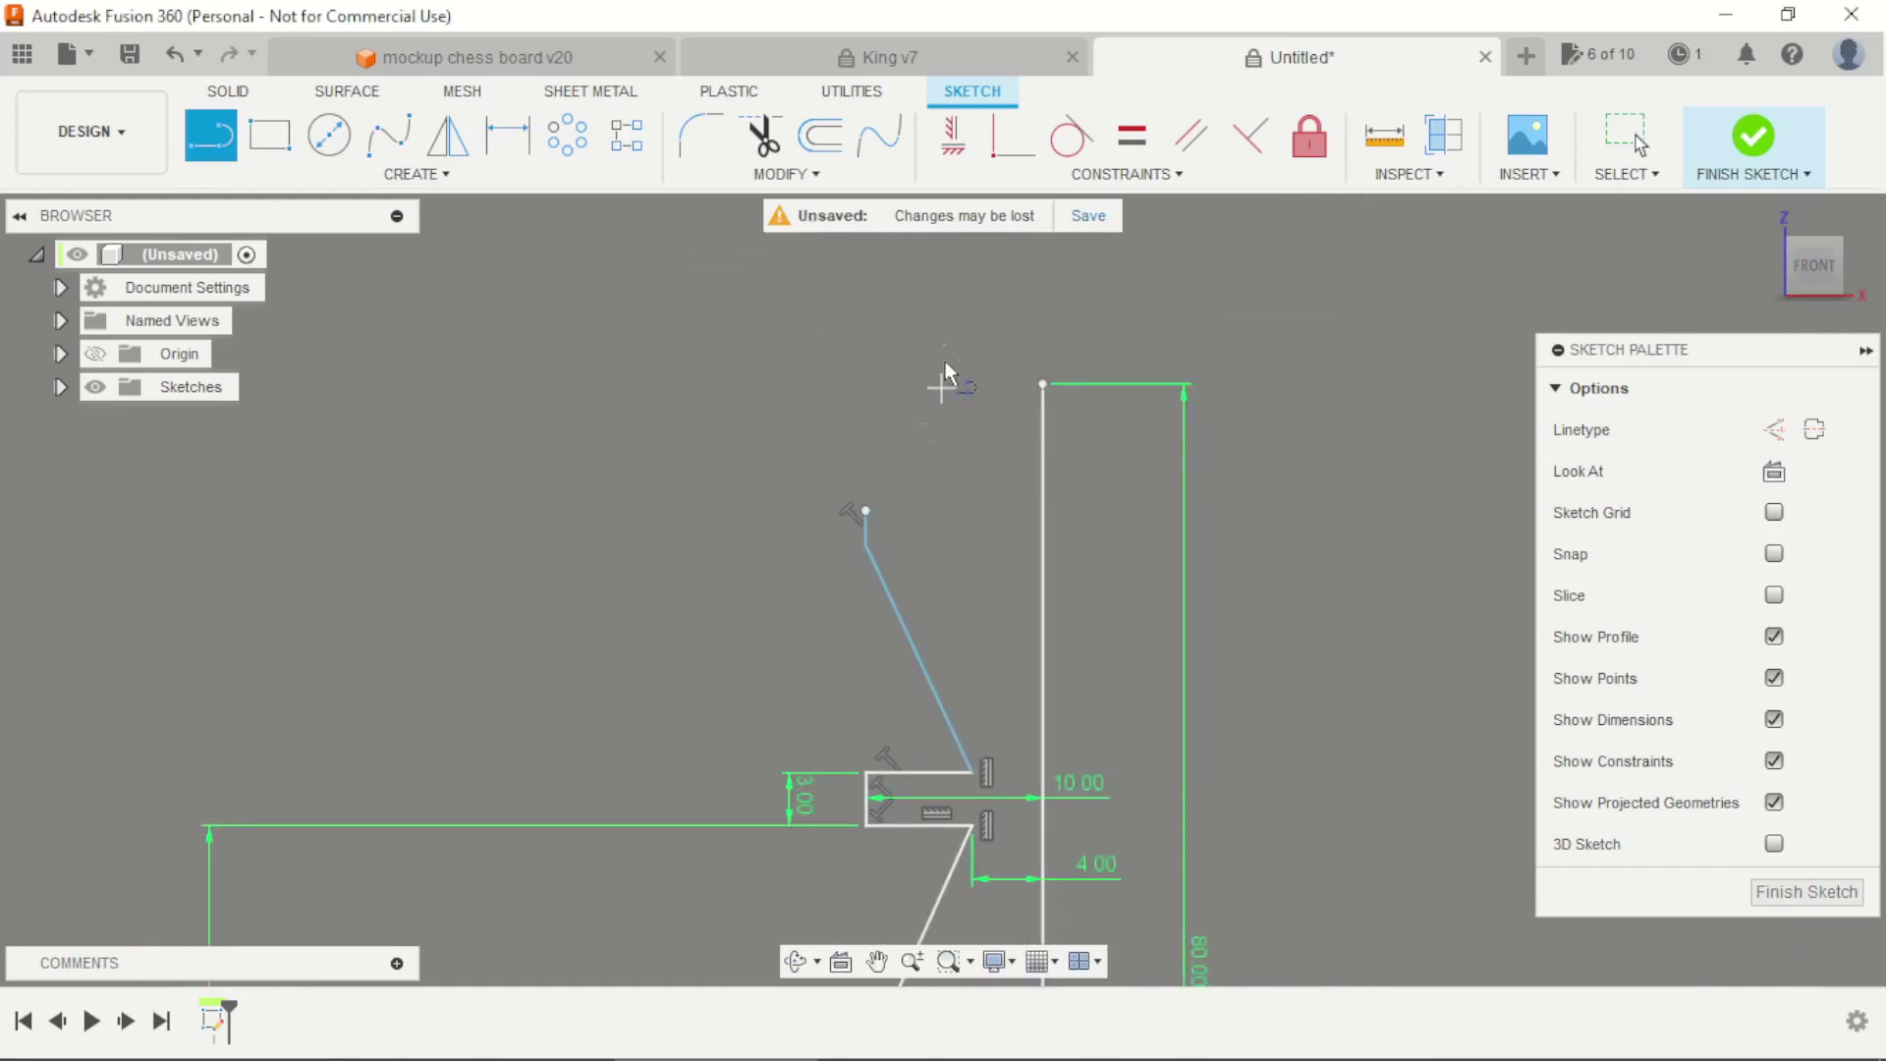
{"action": "scroll", "coordinate": [946, 363], "scroll_direction": "up", "scroll_amount": 3}
Join the notch top to the 80 mm axis top with a 3-point arc, checking king.pdf
{"action": "left_click", "coordinate": [417, 174]}
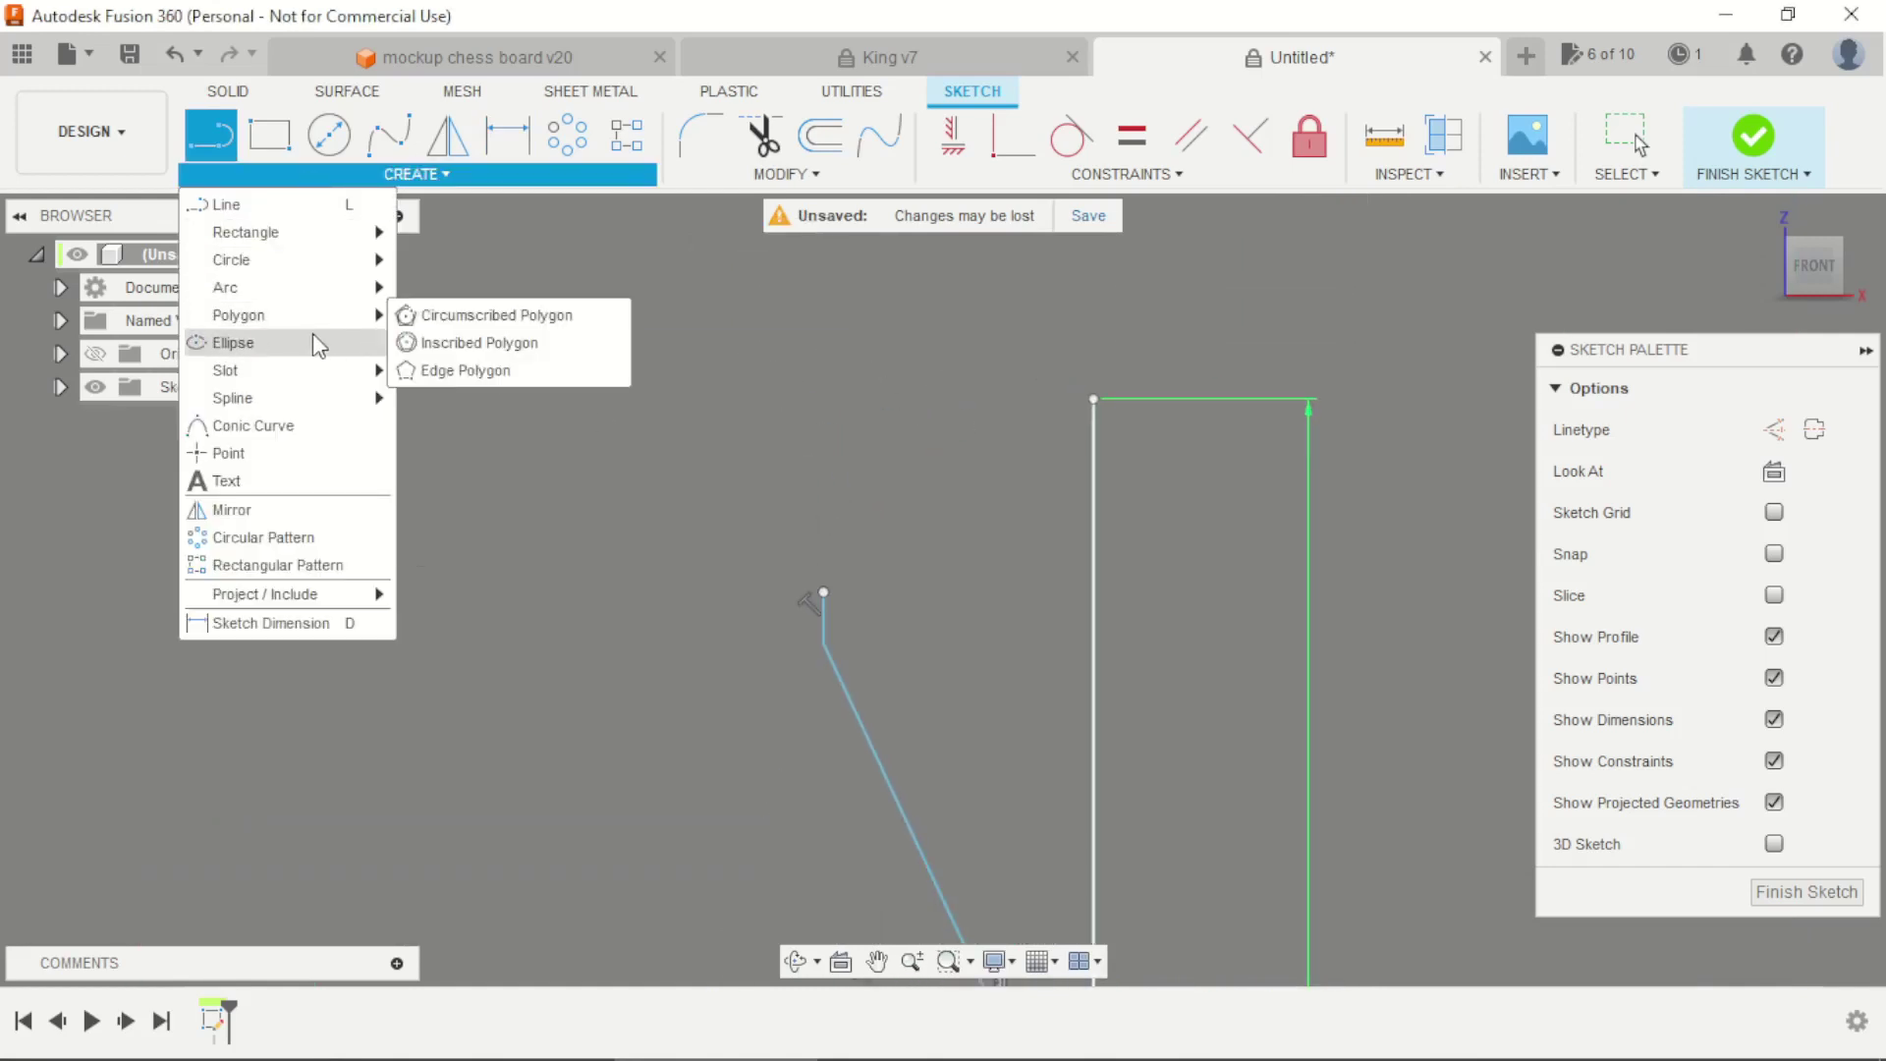
{"action": "left_click", "coordinate": [416, 289]}
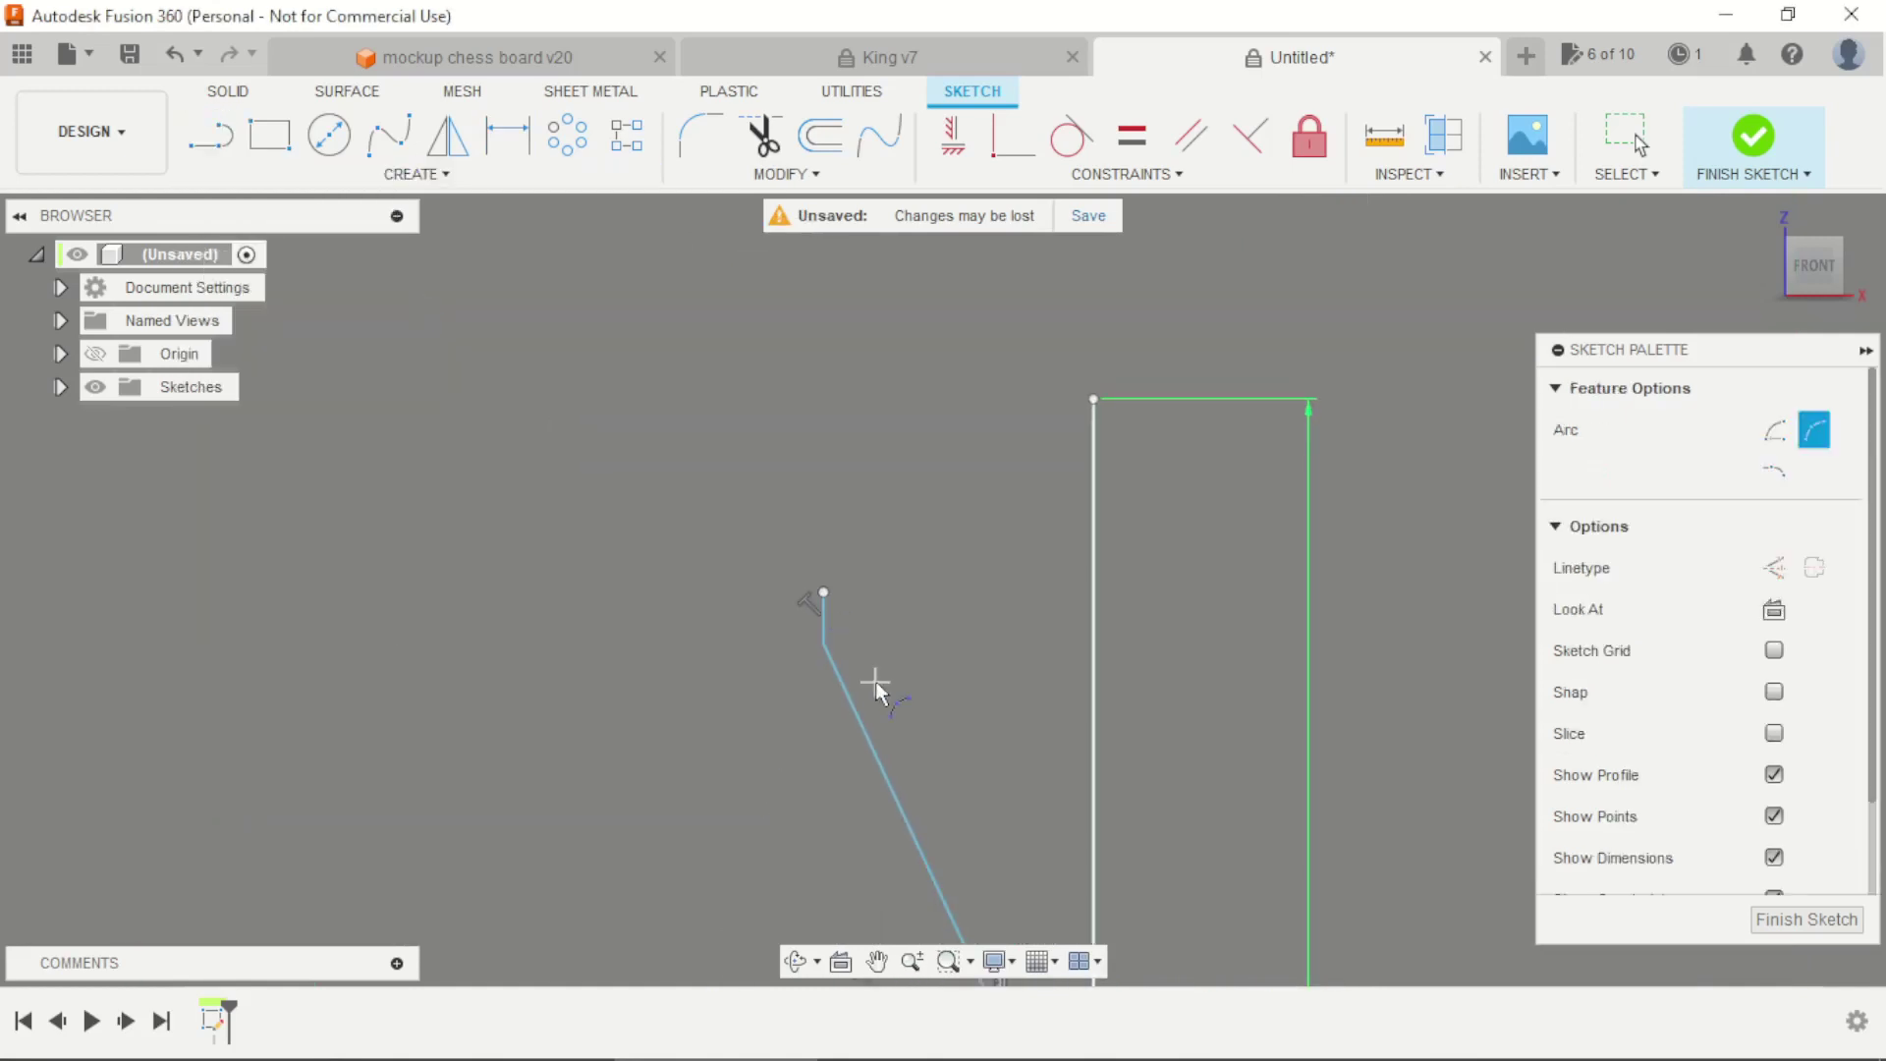
{"action": "left_click", "coordinate": [1092, 399]}
{"action": "left_click", "coordinate": [949, 462]}
{"action": "key", "text": "Escape"}
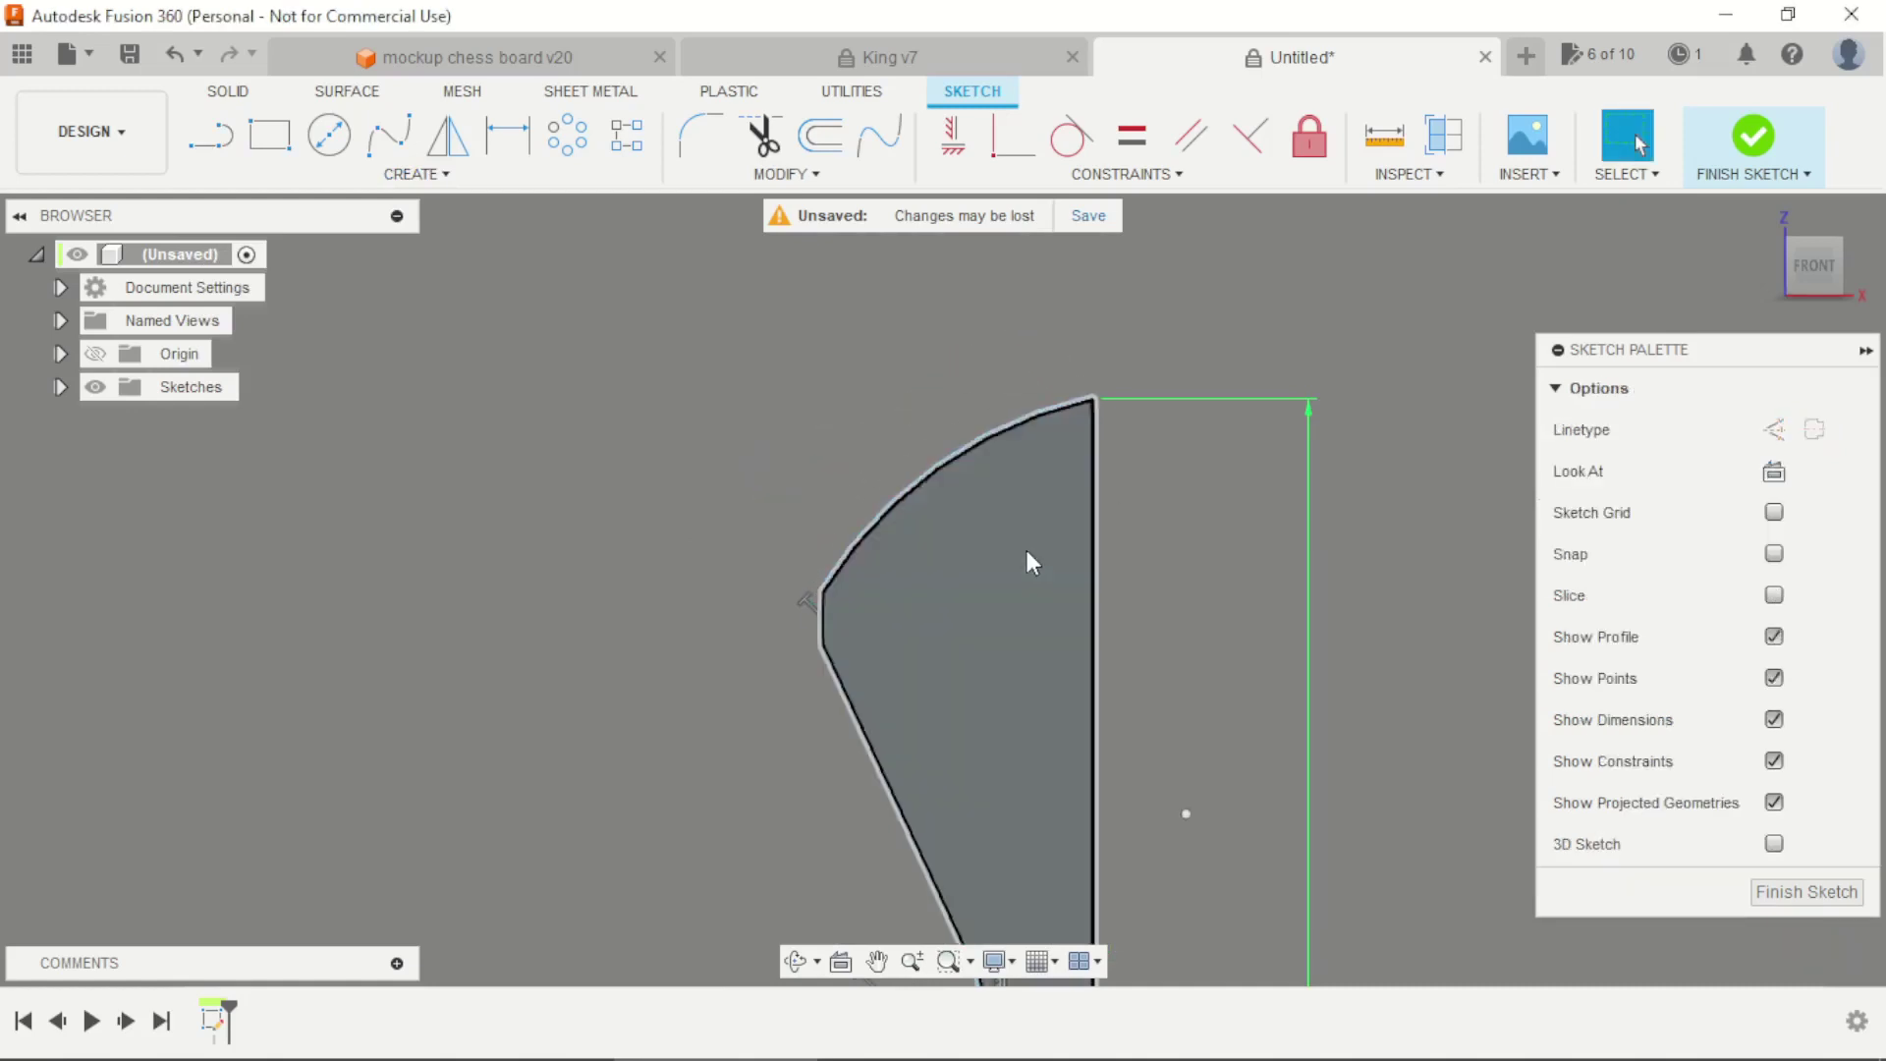
{"action": "key", "text": "alt+Tab"}
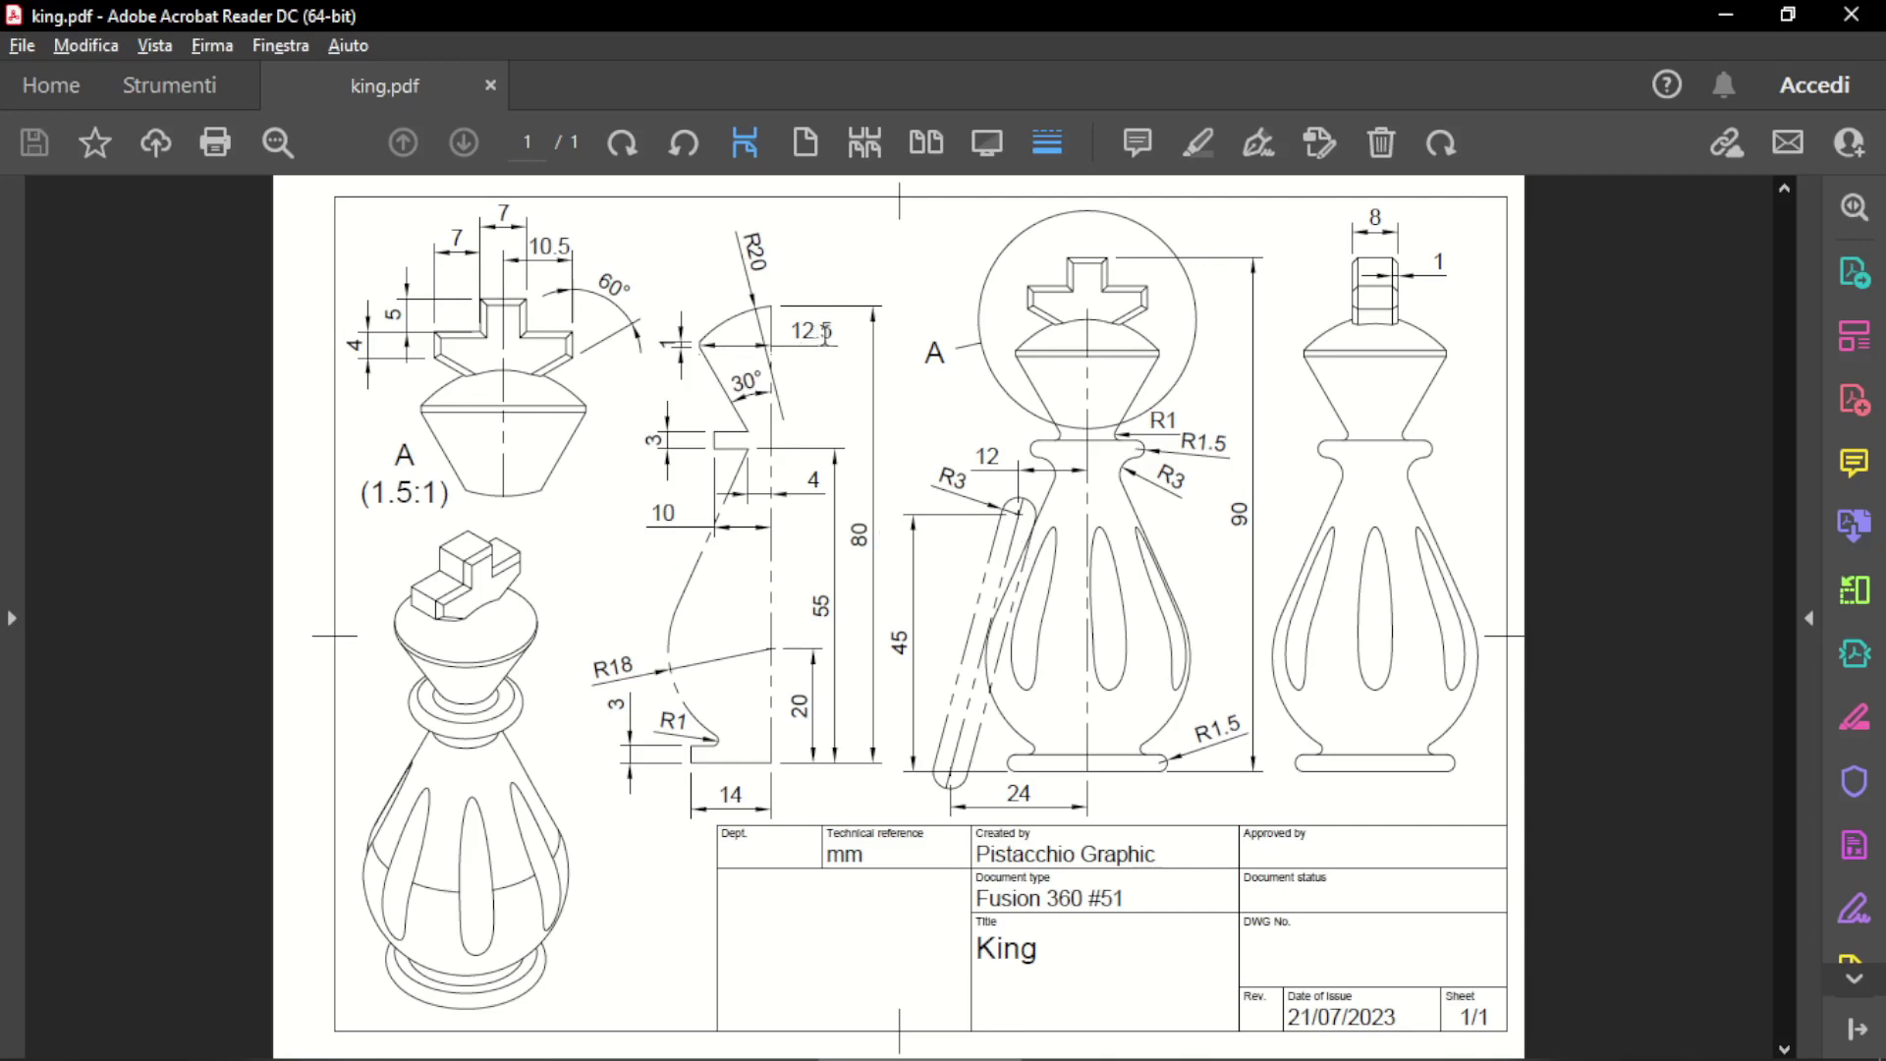
{"action": "key", "text": "alt+Tab"}
{"action": "scroll", "coordinate": [739, 588], "scroll_direction": "up", "scroll_amount": 2}
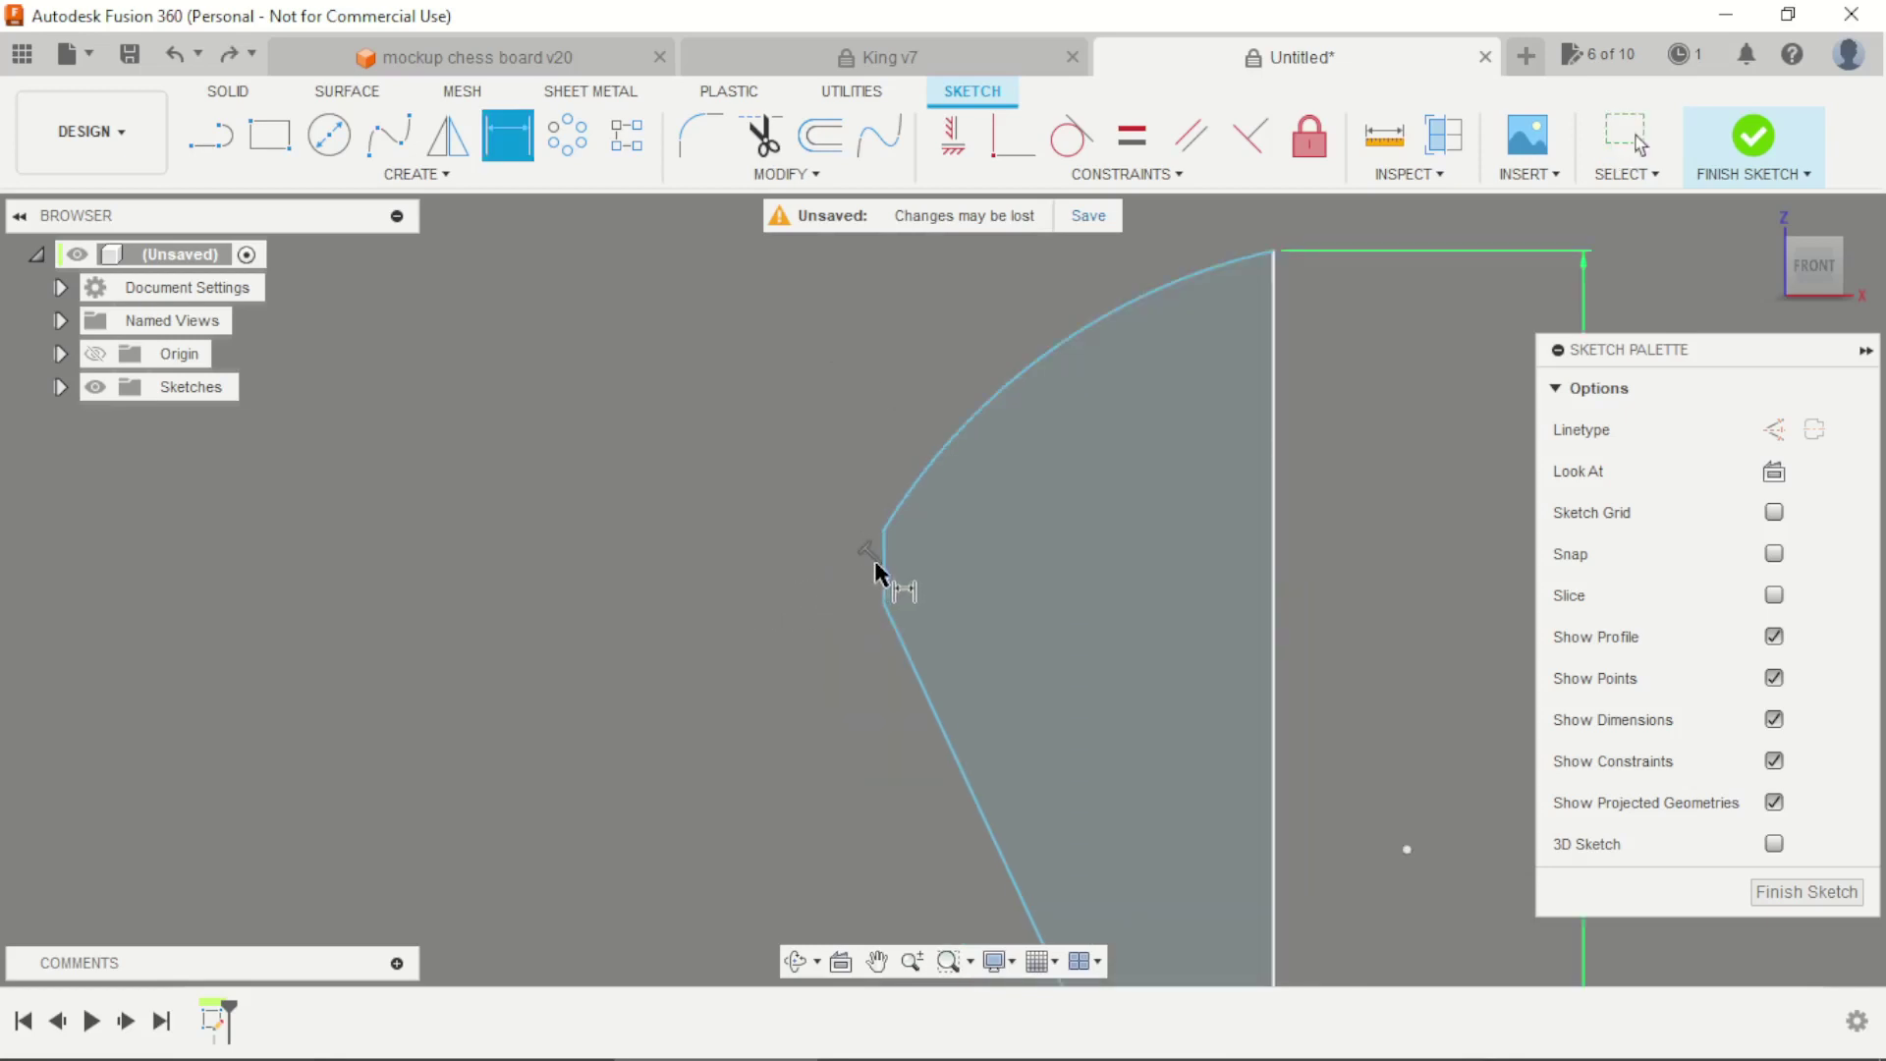
Dimension the short vertical edge to 1 mm and its offset from the axis to 12.5 mm
{"action": "left_click", "coordinate": [885, 580]}
{"action": "left_click", "coordinate": [745, 568]}
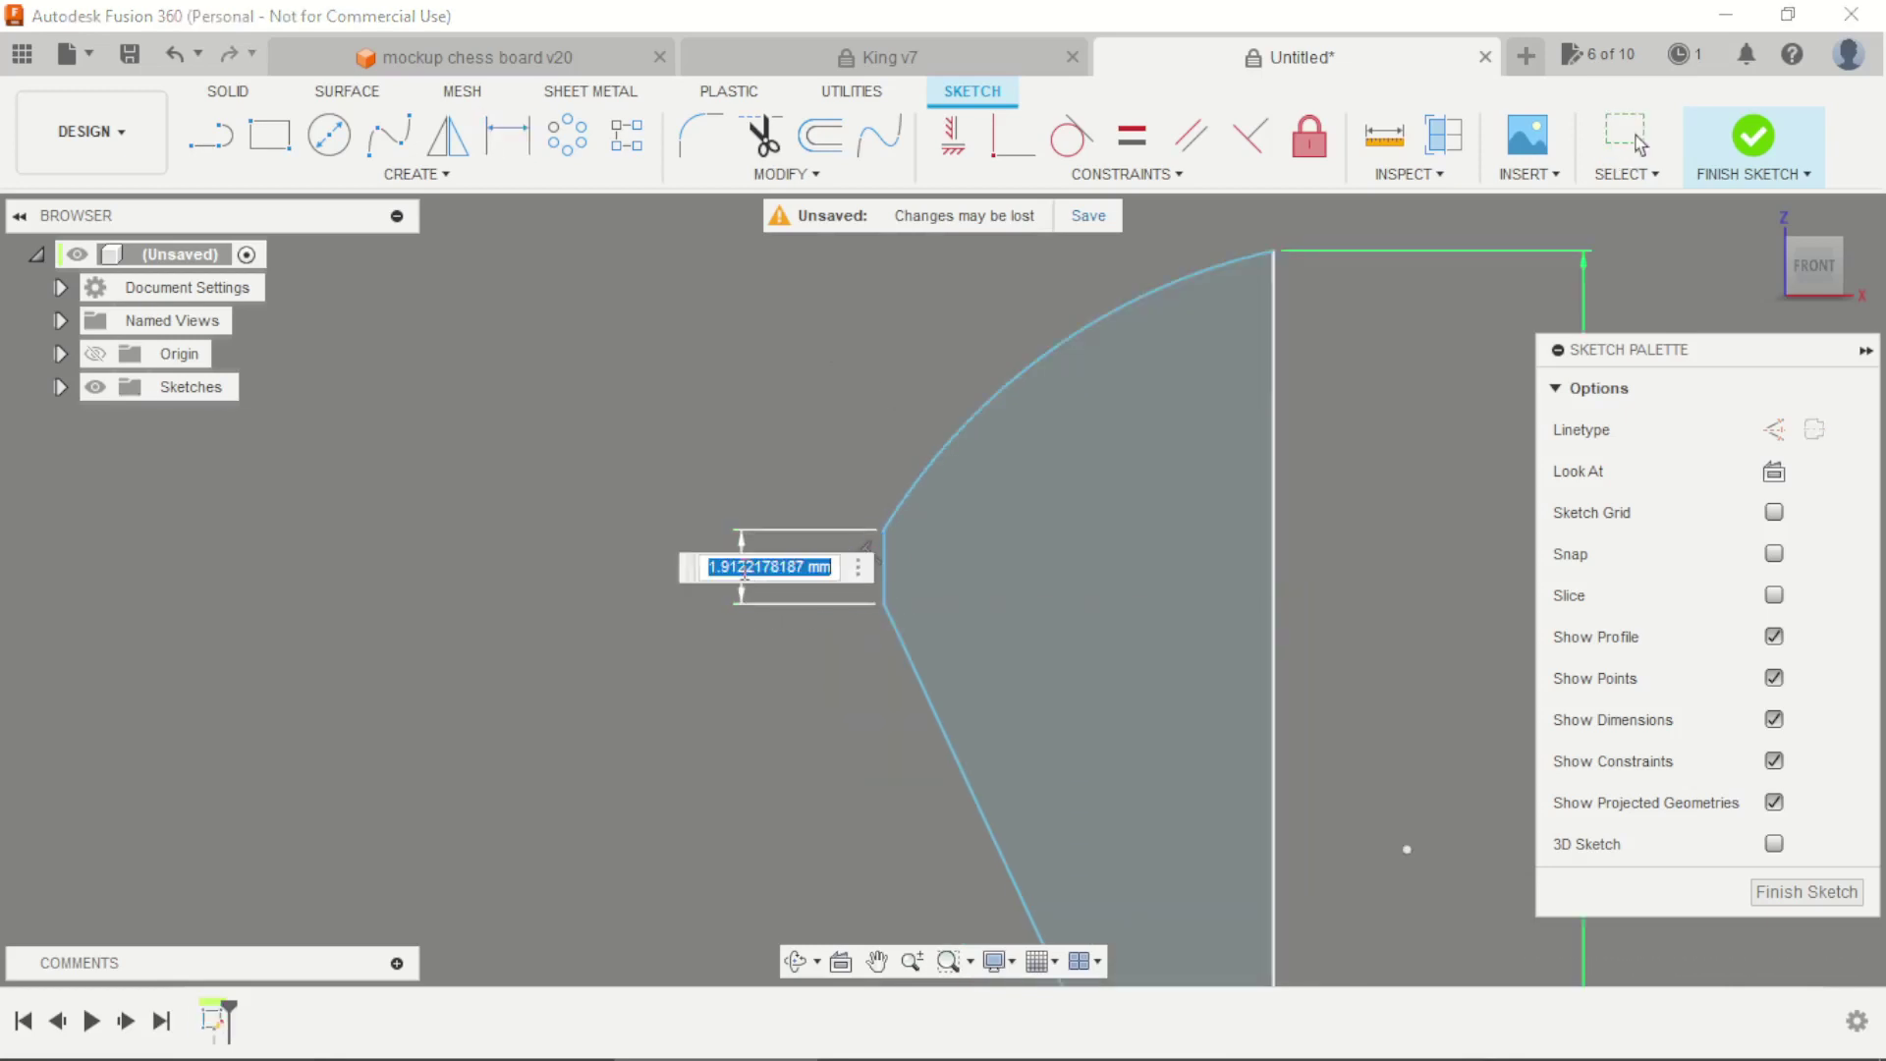
{"action": "type", "text": "1"}
{"action": "key", "text": "Return"}
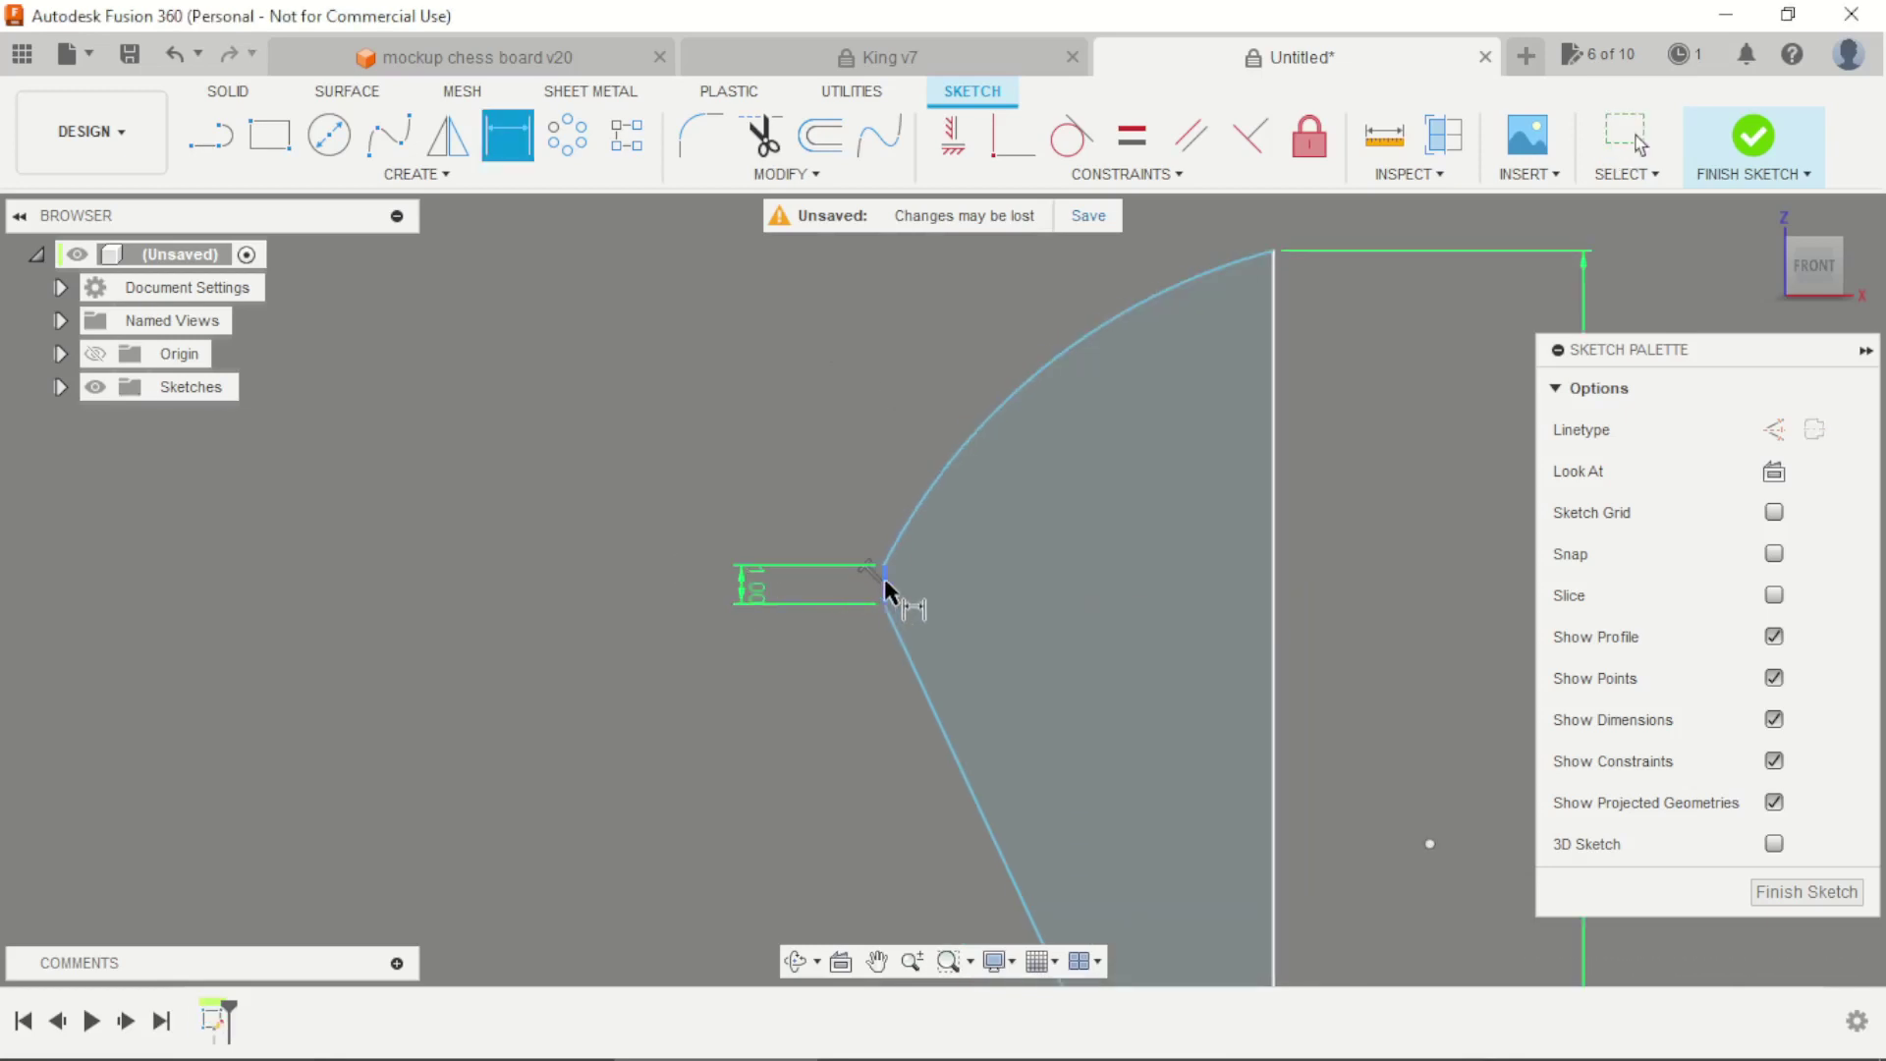
{"action": "left_click", "coordinate": [886, 584]}
{"action": "left_click", "coordinate": [1275, 589]}
{"action": "left_click", "coordinate": [1346, 586]}
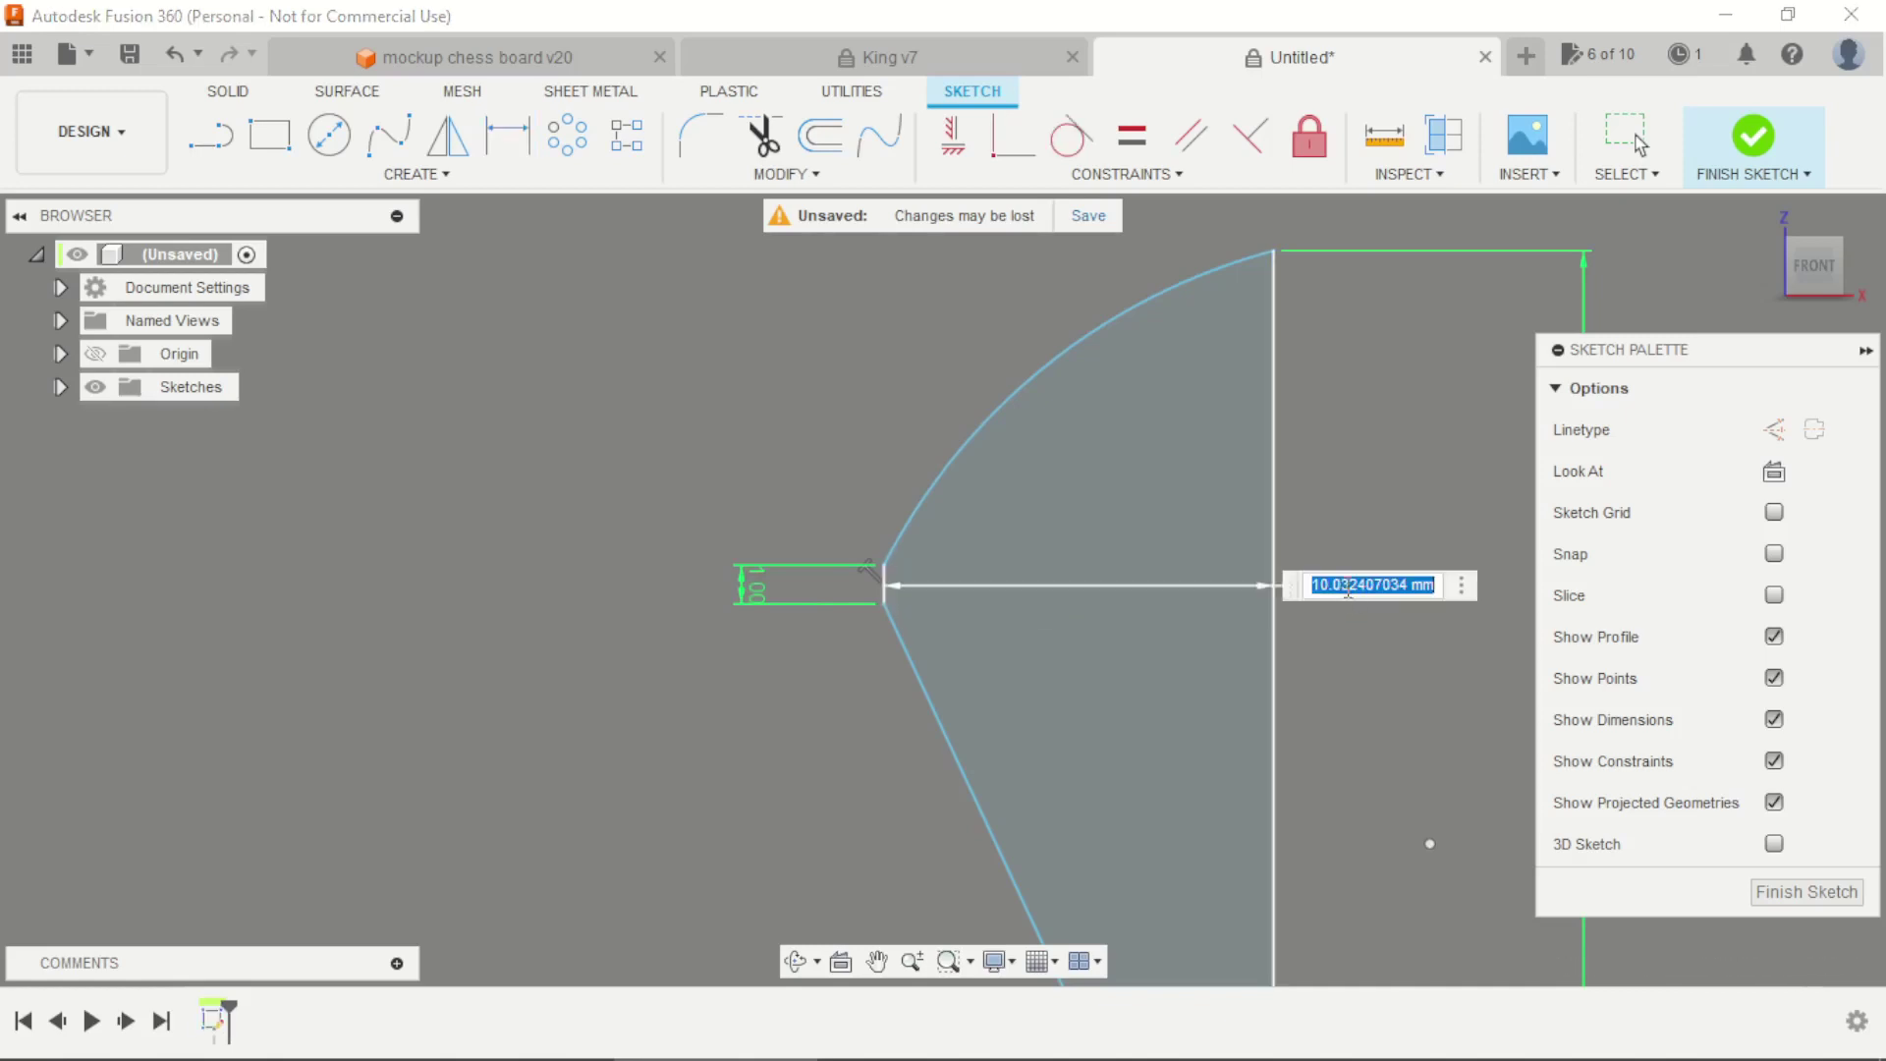
{"action": "type", "text": "12,5"}
{"action": "key", "text": "Return"}
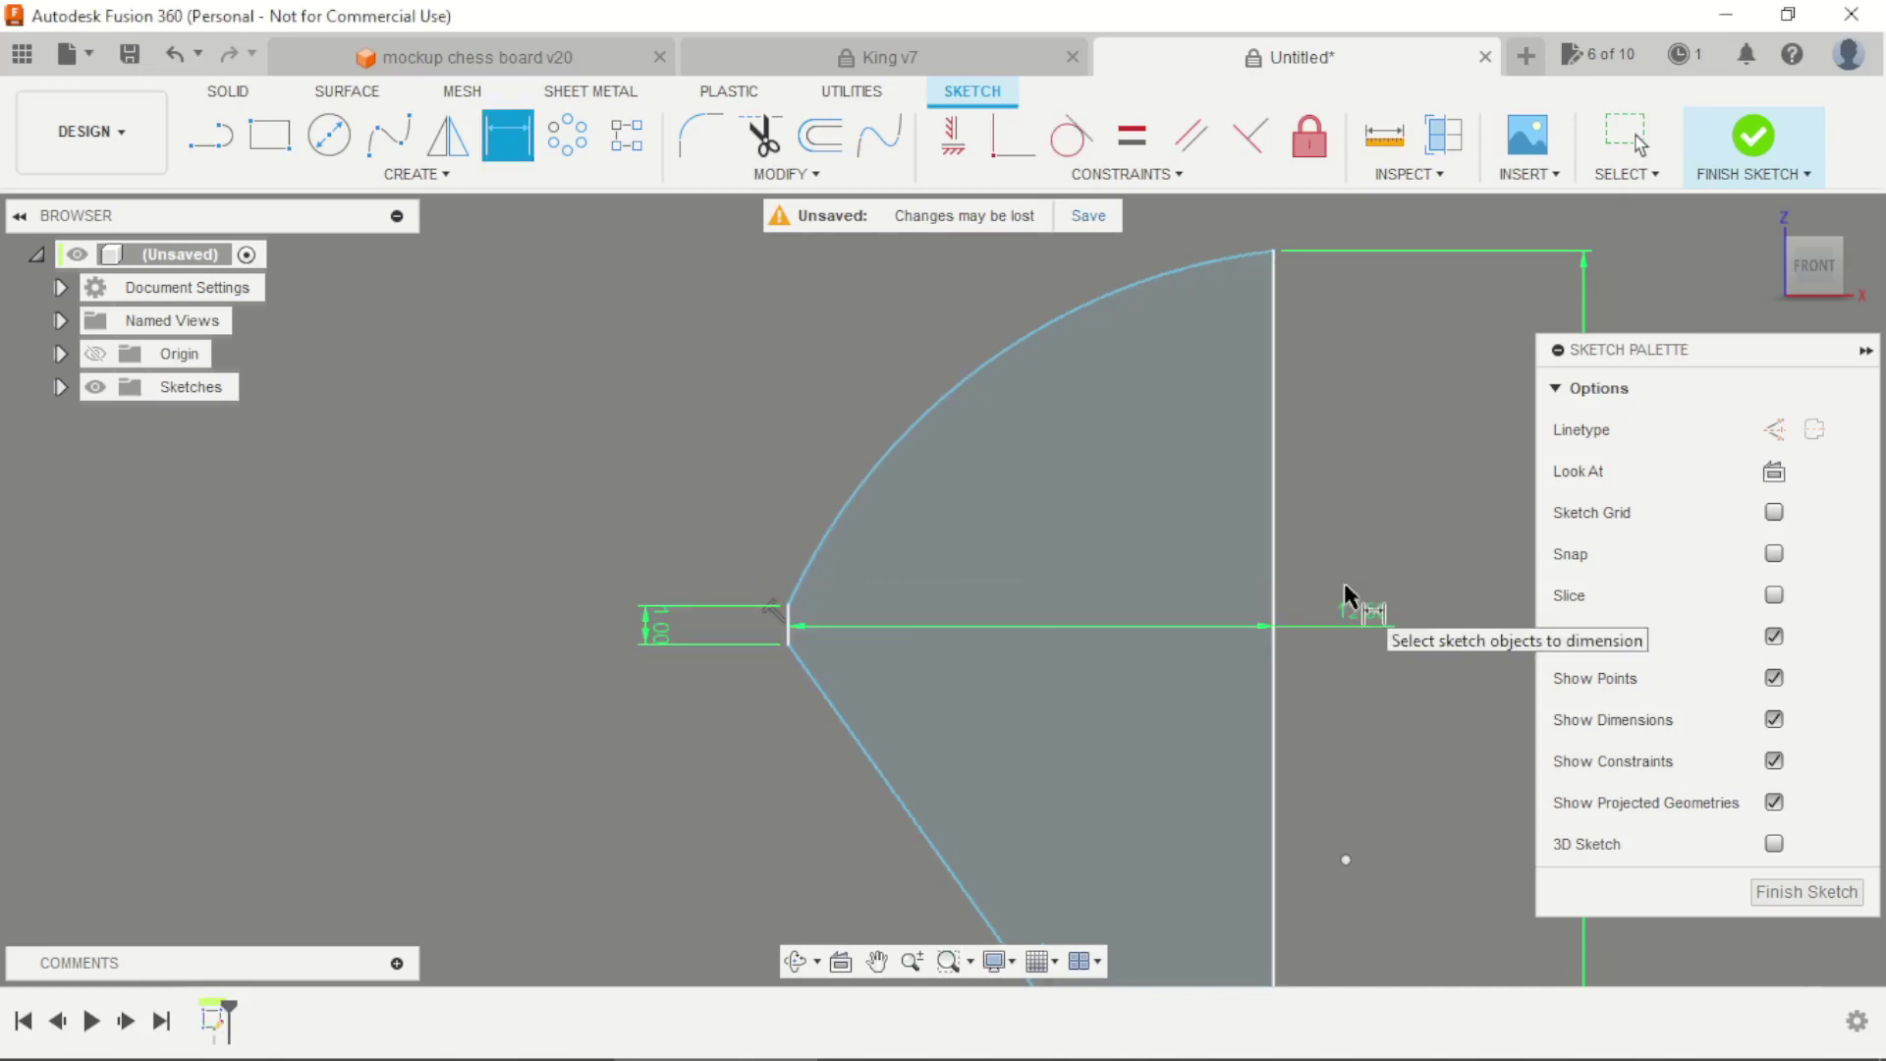
Give the top arc a 20 mm radius and the upper slant a 30° angle to the axis
{"action": "scroll", "coordinate": [1194, 590], "scroll_direction": "down", "scroll_amount": 3}
{"action": "left_click", "coordinate": [1066, 457]}
{"action": "left_click", "coordinate": [1015, 375]}
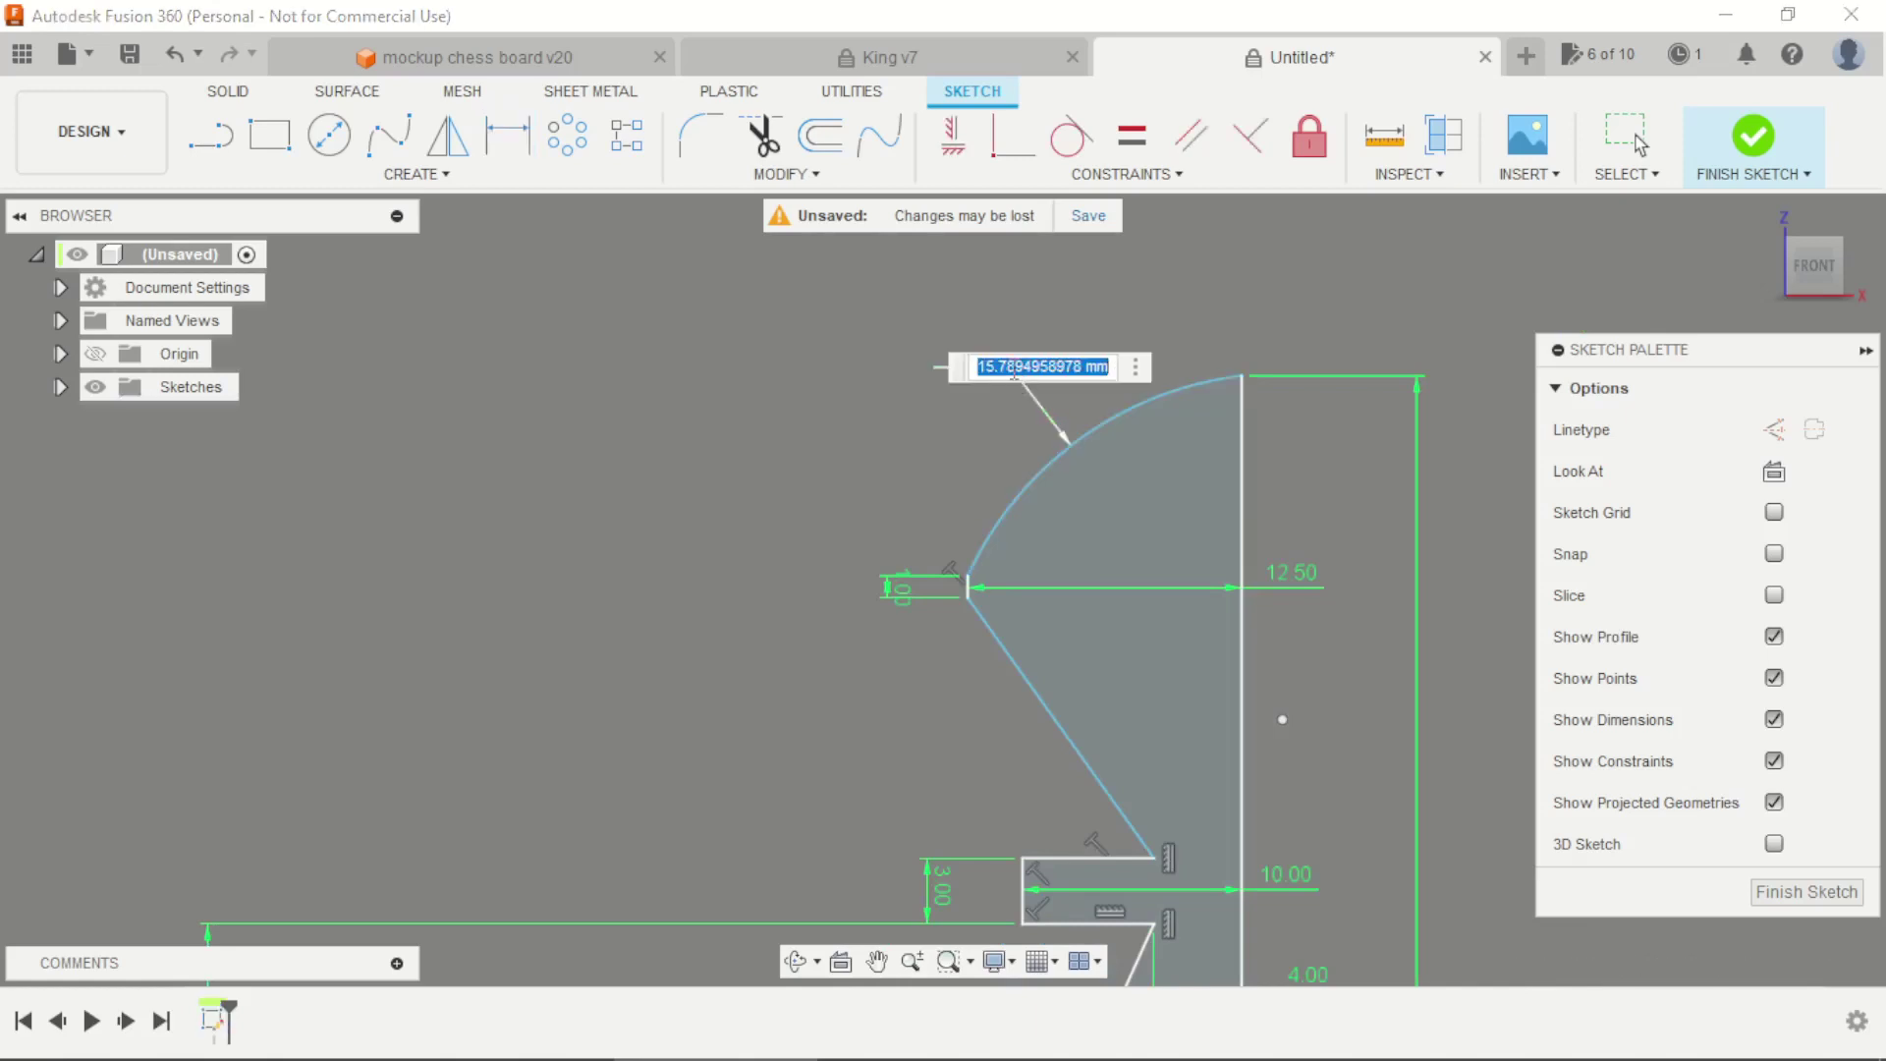
{"action": "key", "text": "Return"}
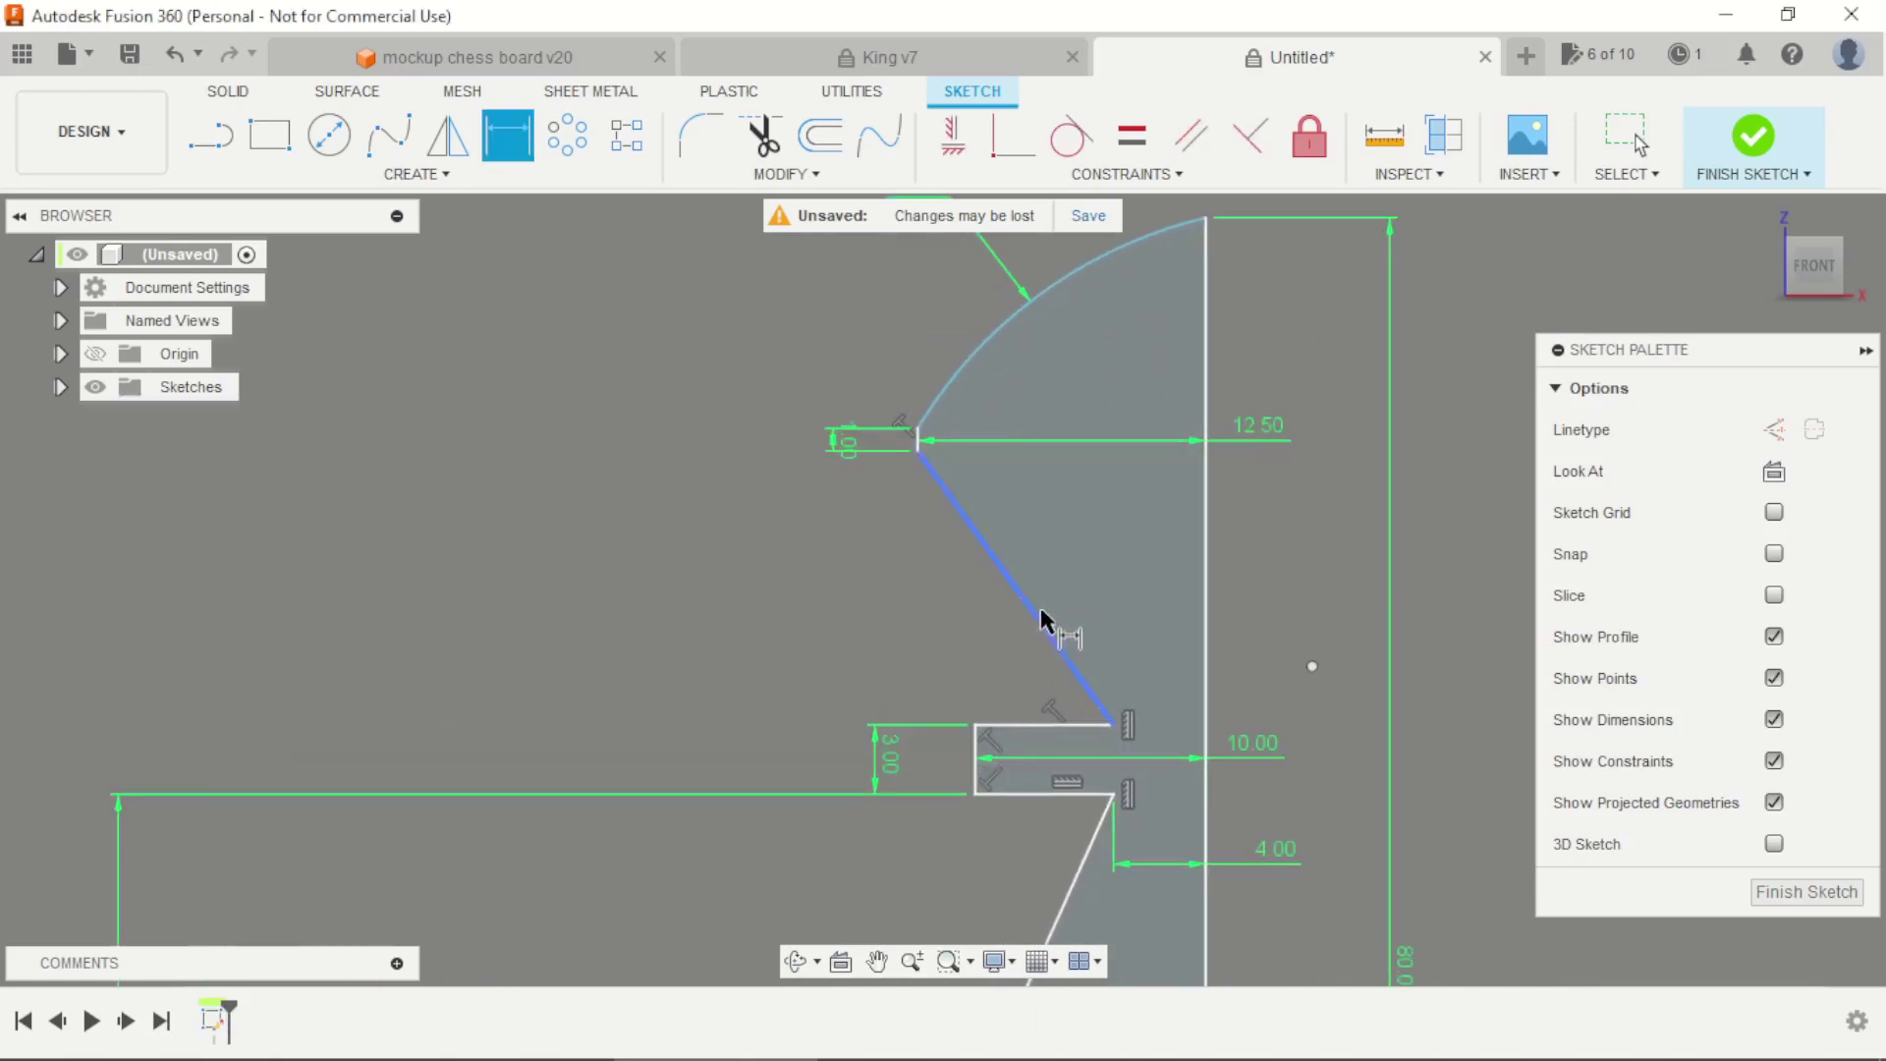
{"action": "left_click", "coordinate": [1034, 609]}
{"action": "left_click", "coordinate": [1205, 578]}
{"action": "left_click", "coordinate": [1111, 534]}
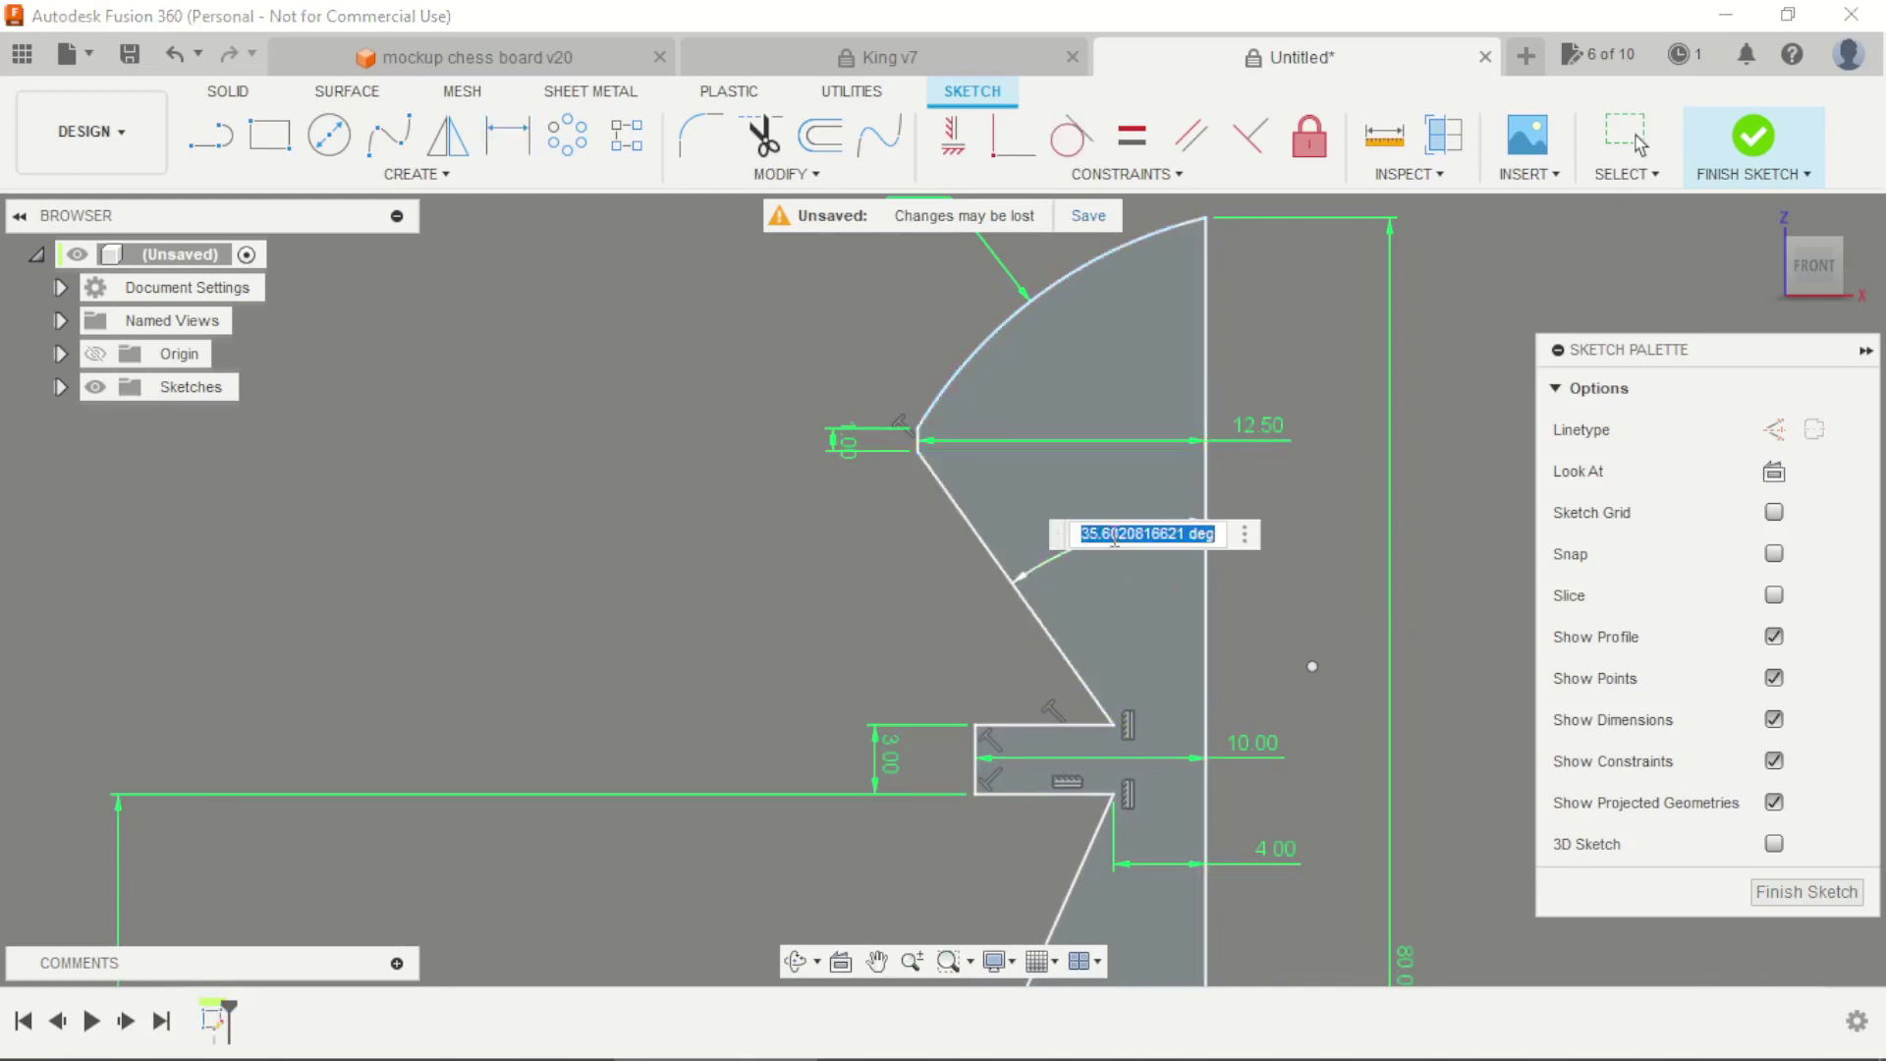
{"action": "type", "text": "30"}
{"action": "key", "text": "Return"}
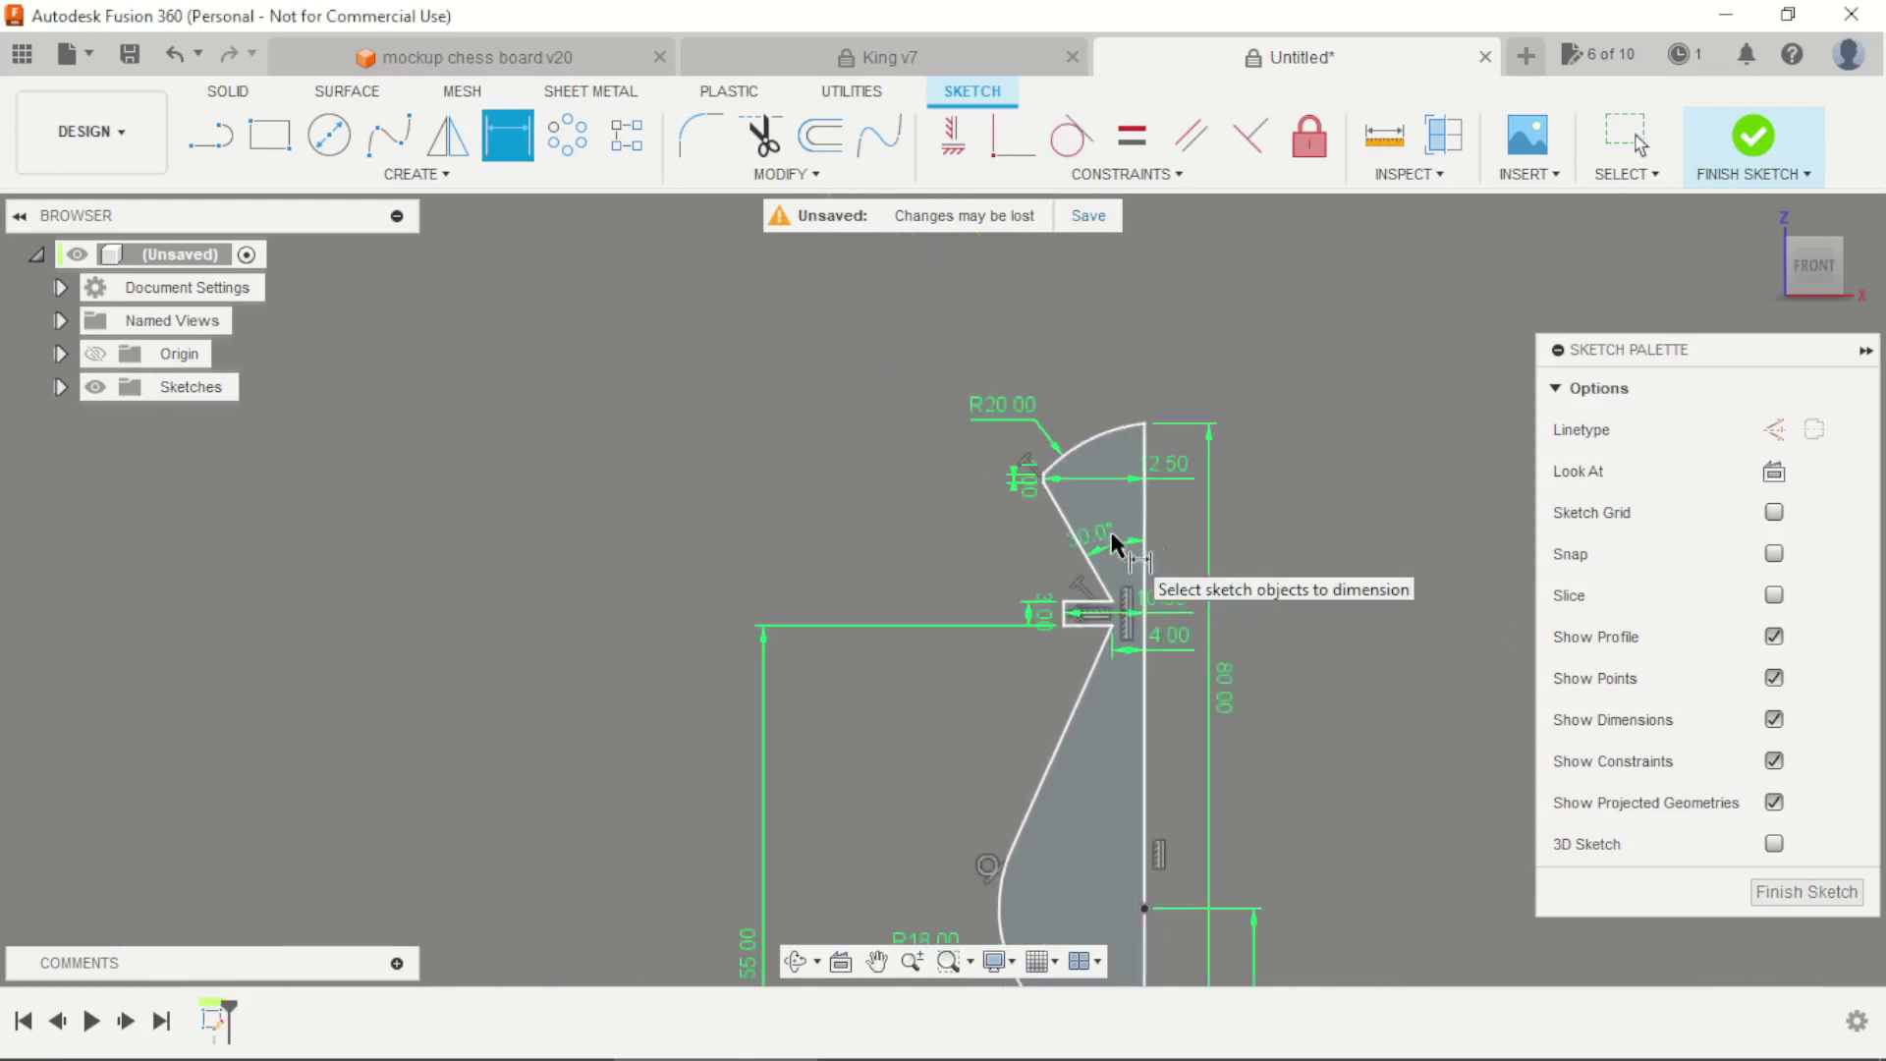
{"action": "key", "text": "Escape"}
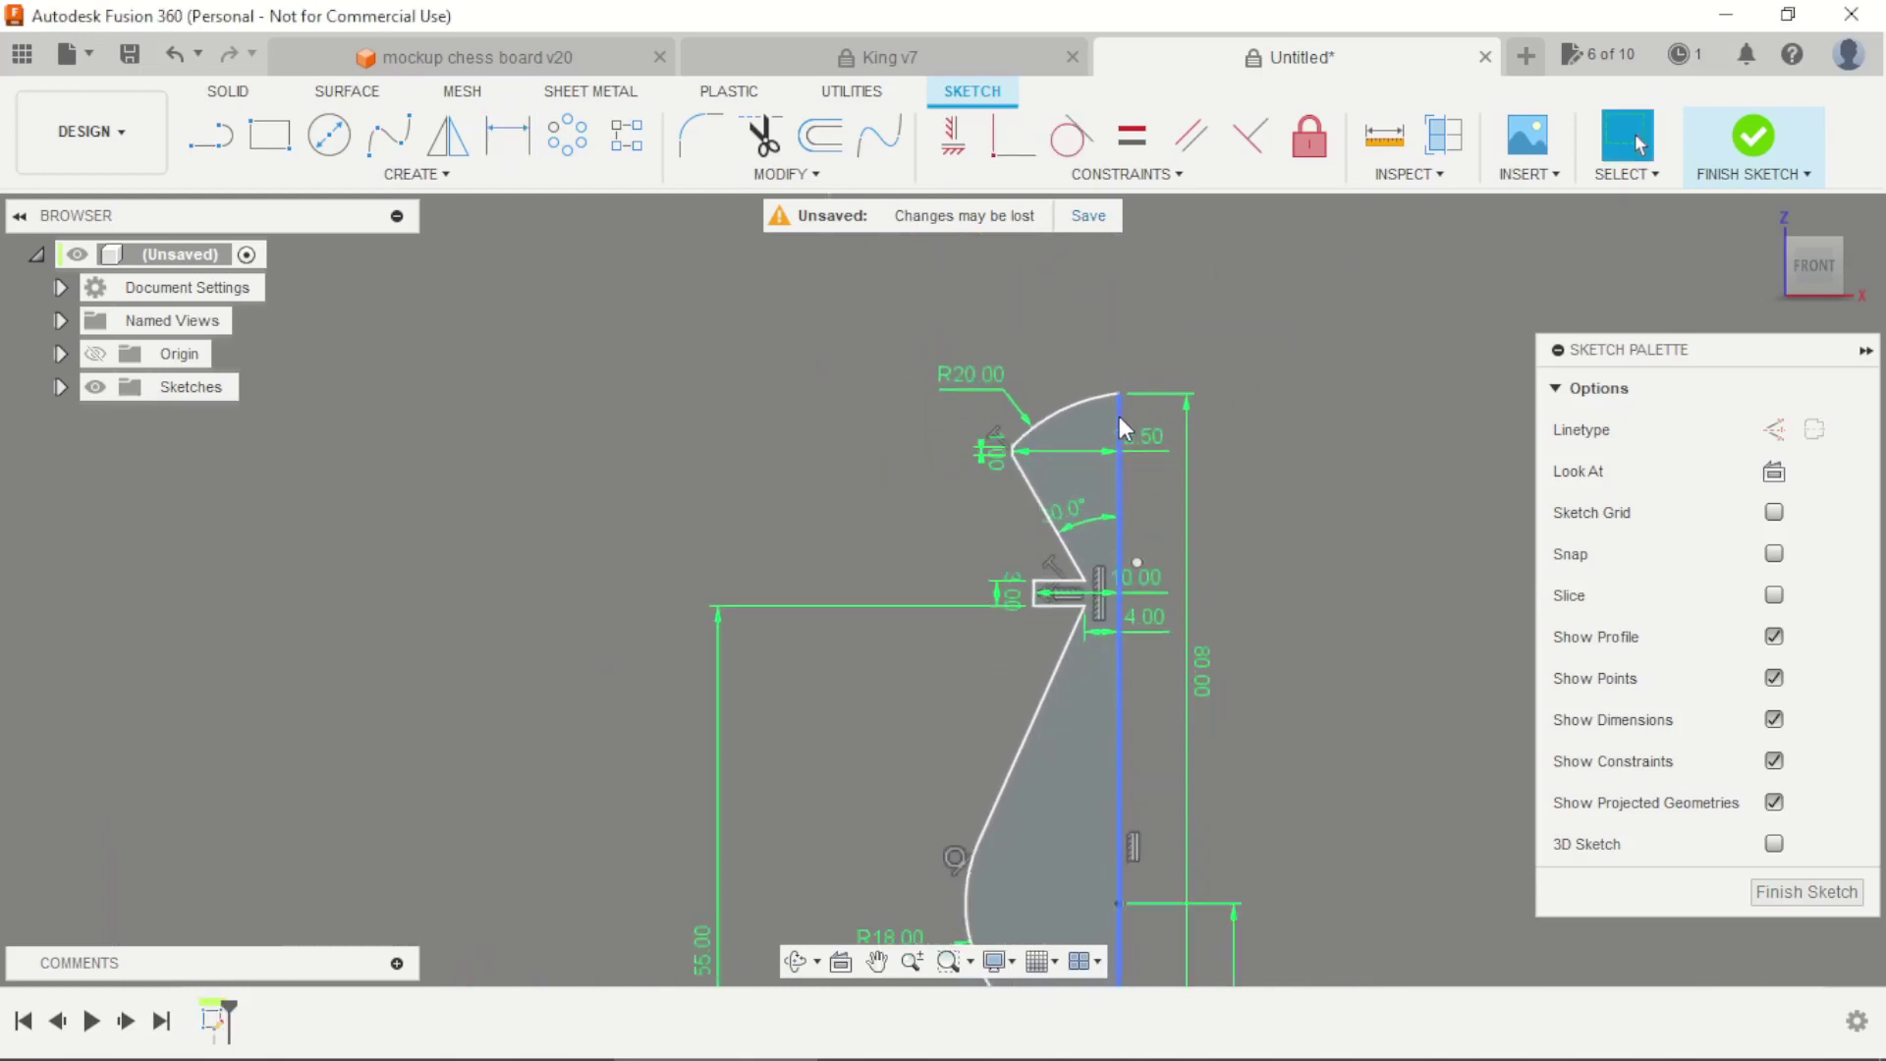
{"action": "scroll", "coordinate": [1274, 572], "scroll_direction": "down", "scroll_amount": 3}
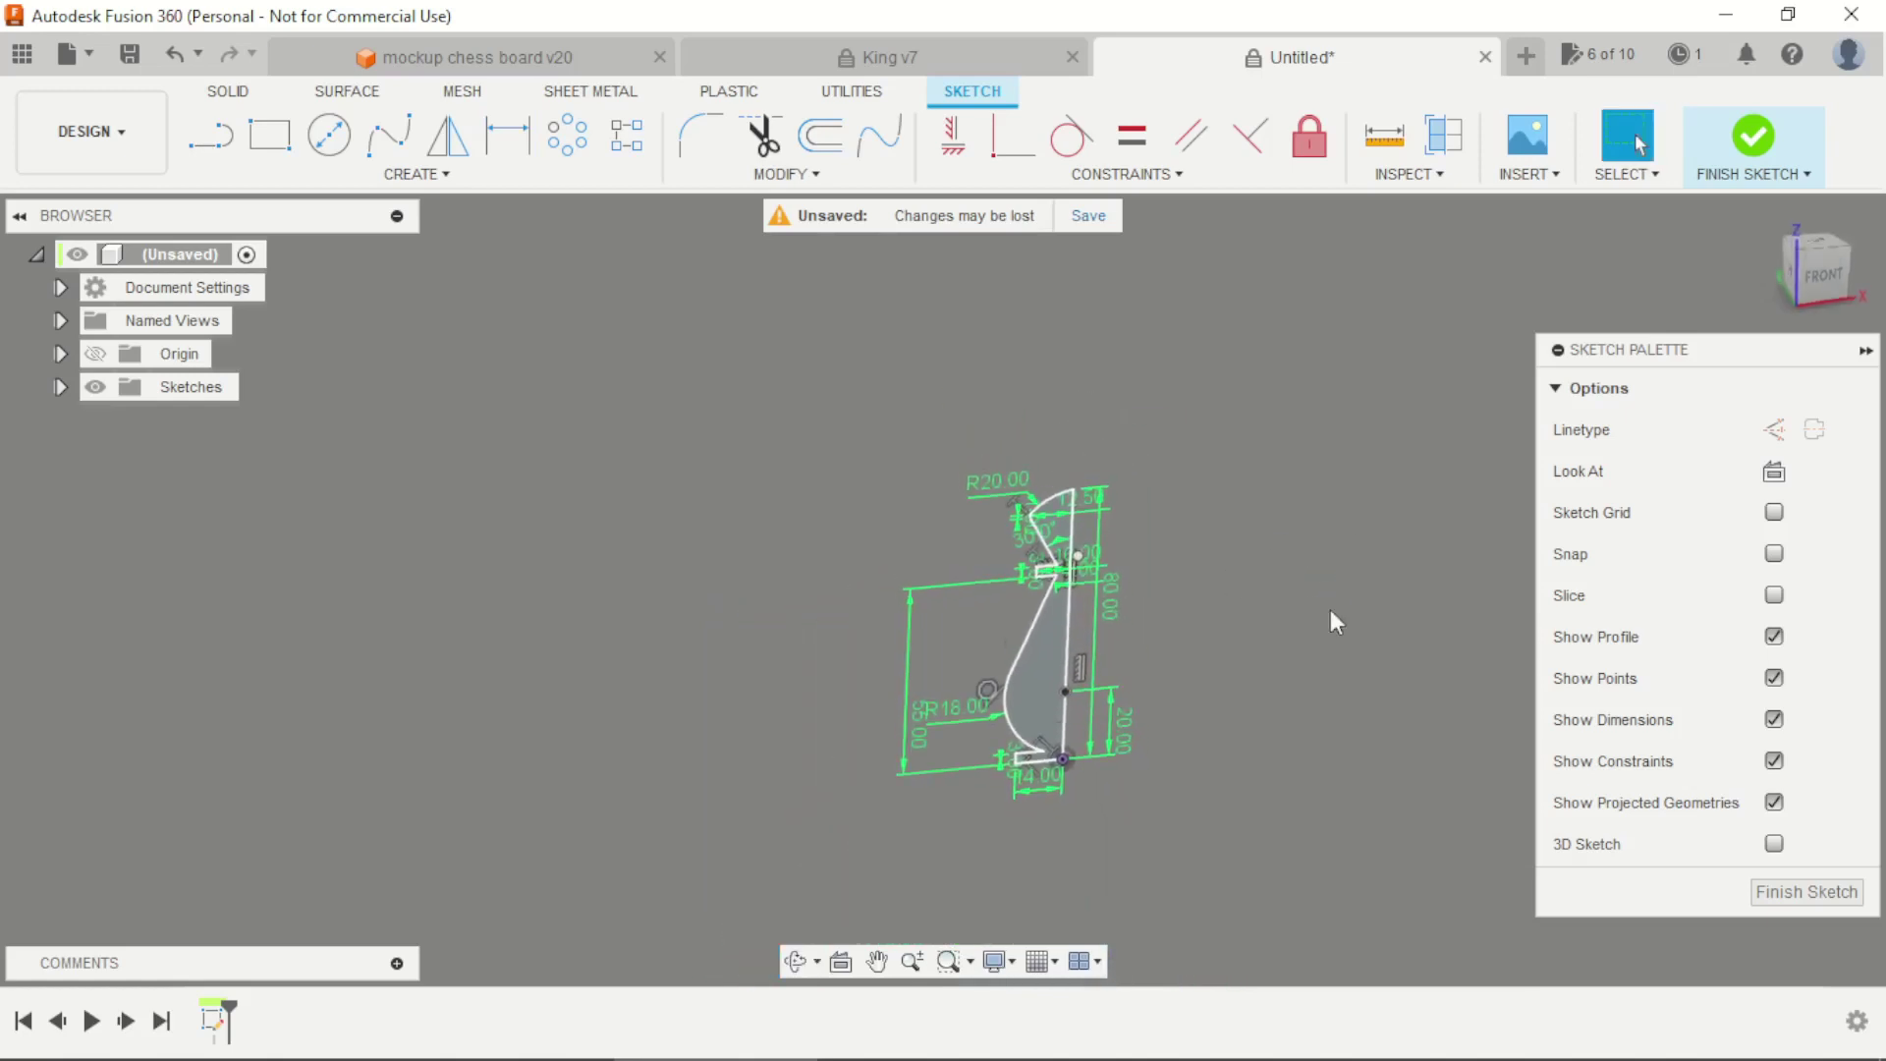
Finish the sketch and revolve the profile a full turn around the Z axis as a new body
{"action": "left_click", "coordinate": [1766, 162]}
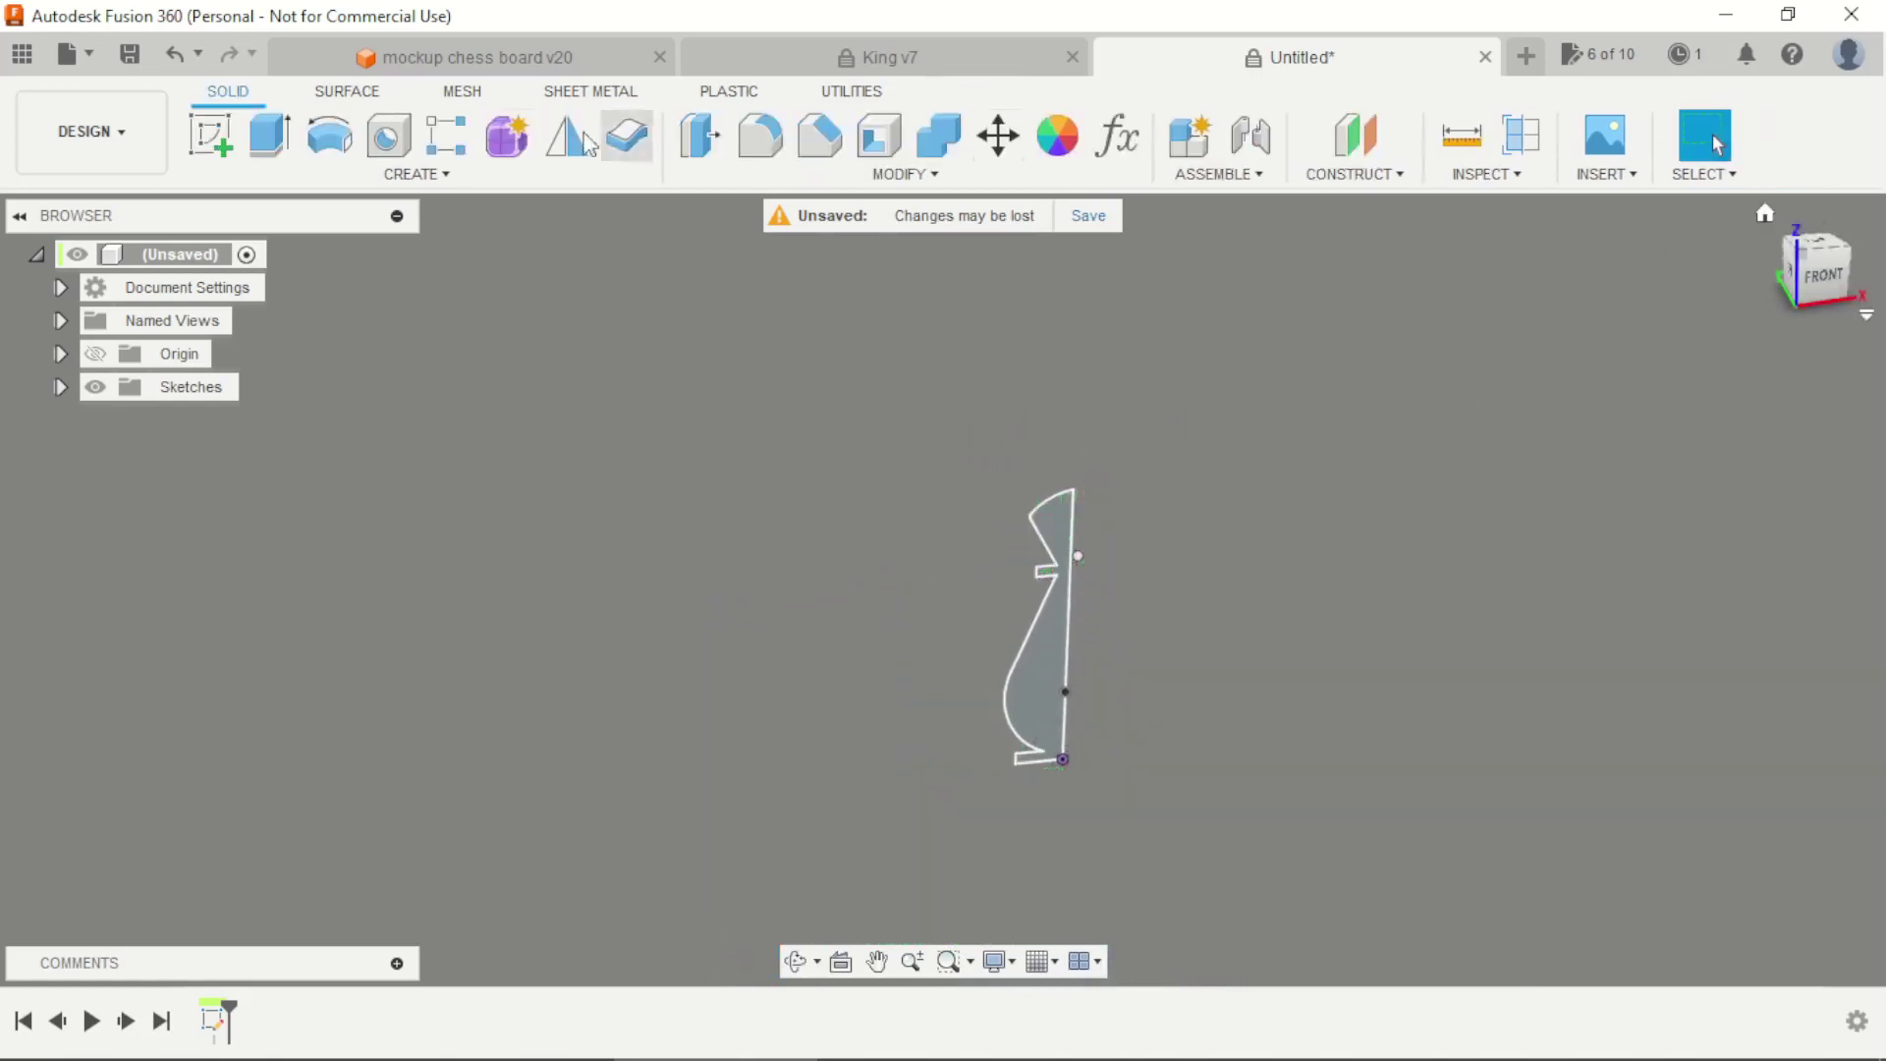
{"action": "left_click", "coordinate": [331, 138]}
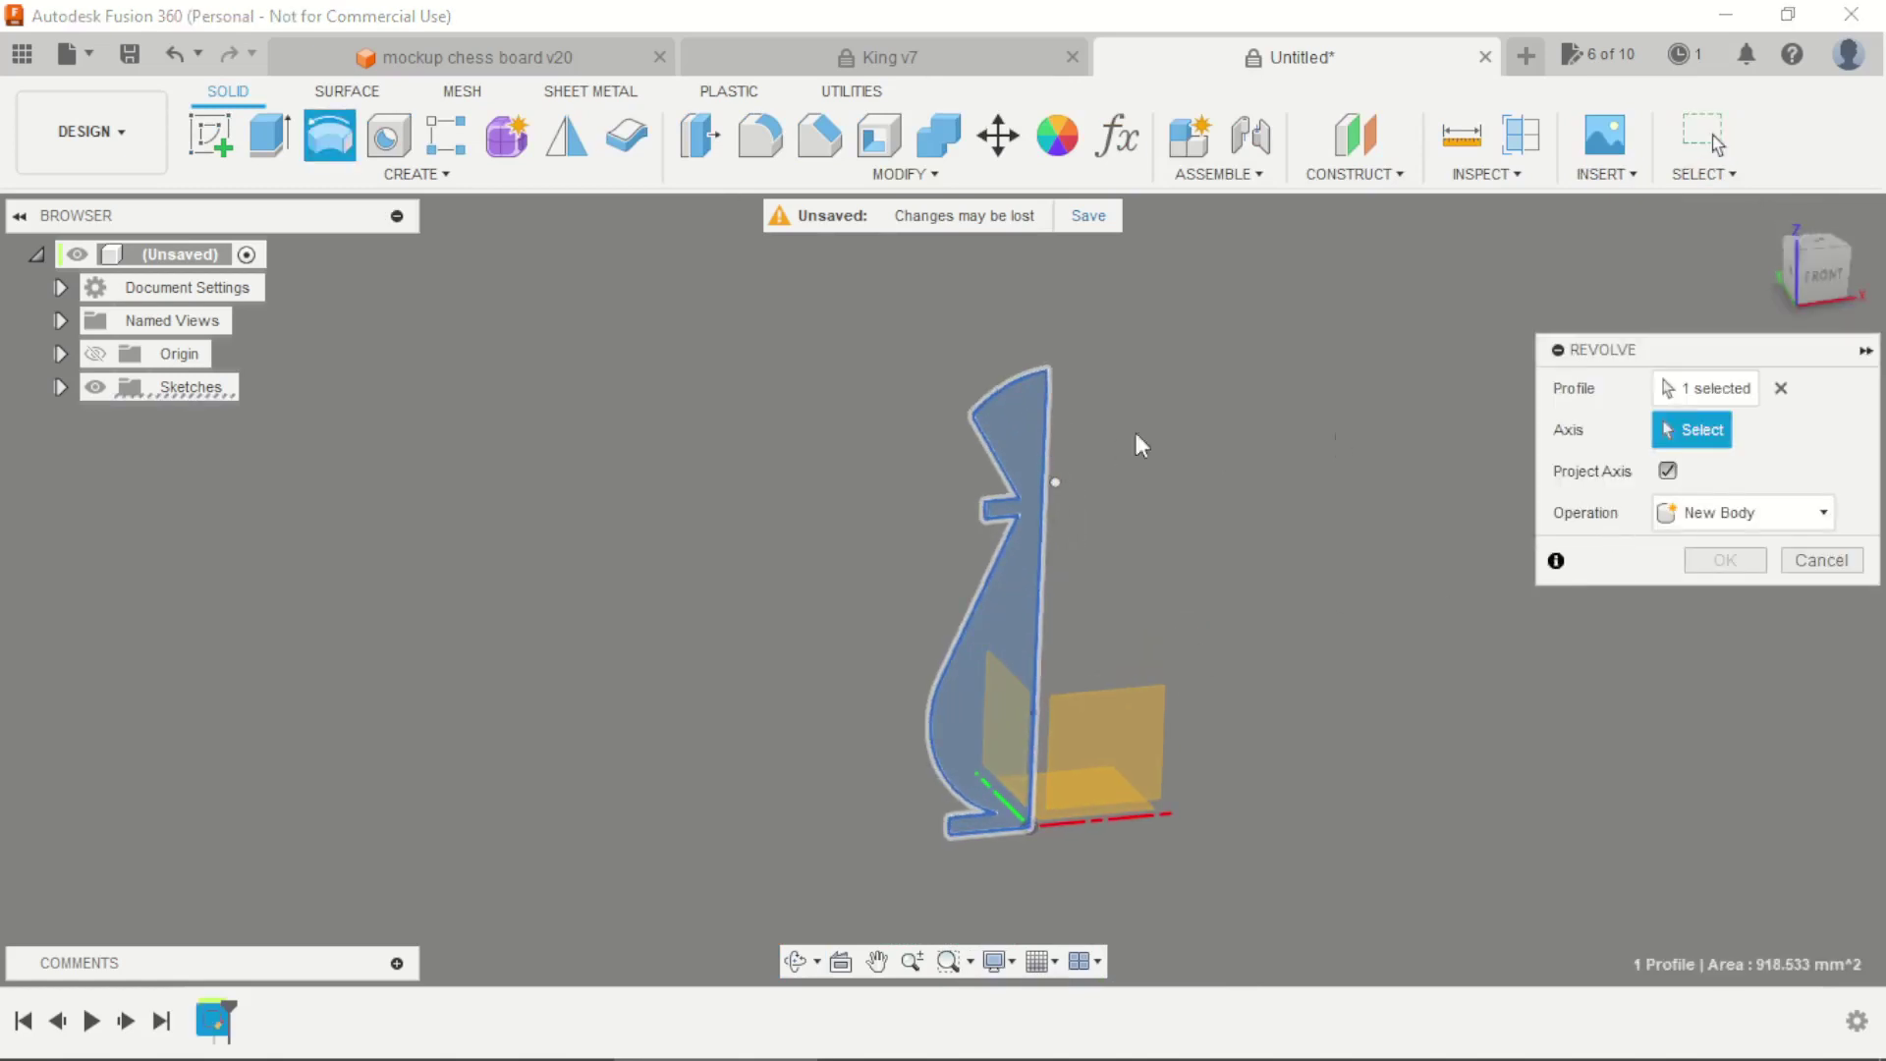
{"action": "left_click", "coordinate": [60, 354]}
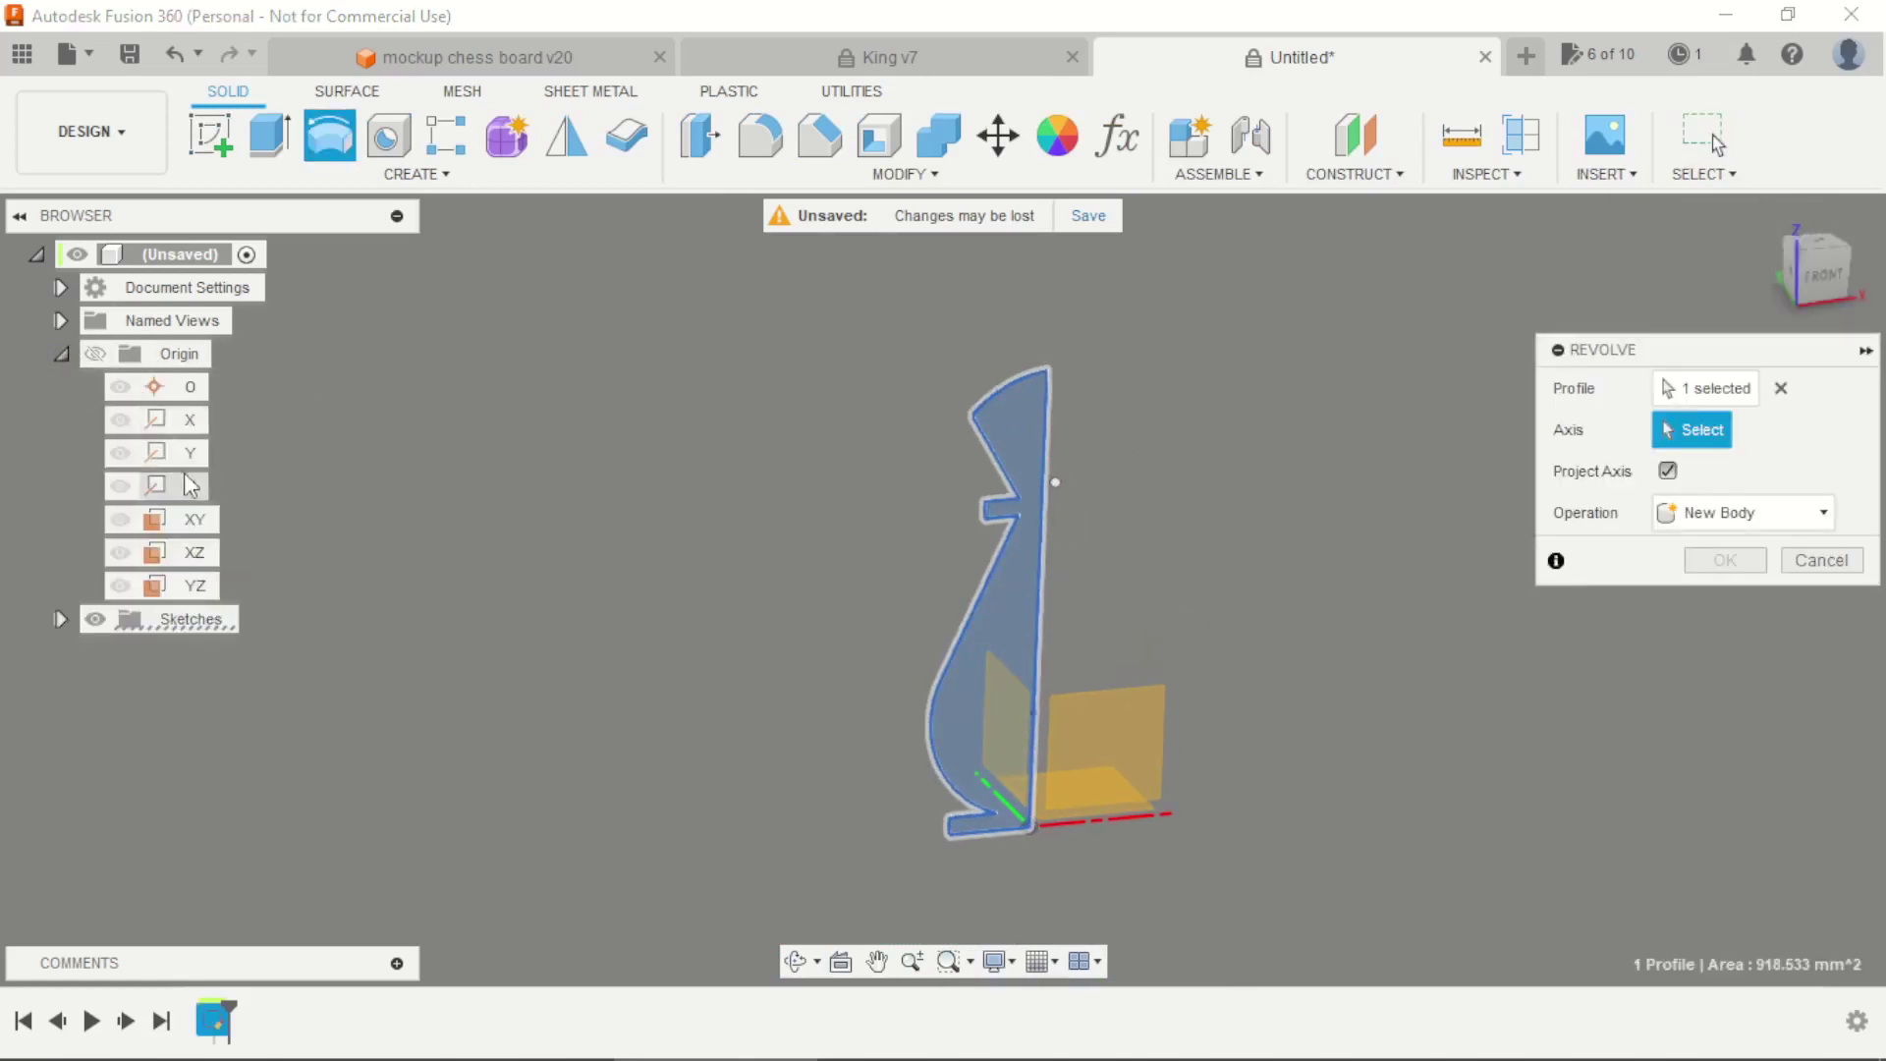
{"action": "left_click", "coordinate": [192, 487]}
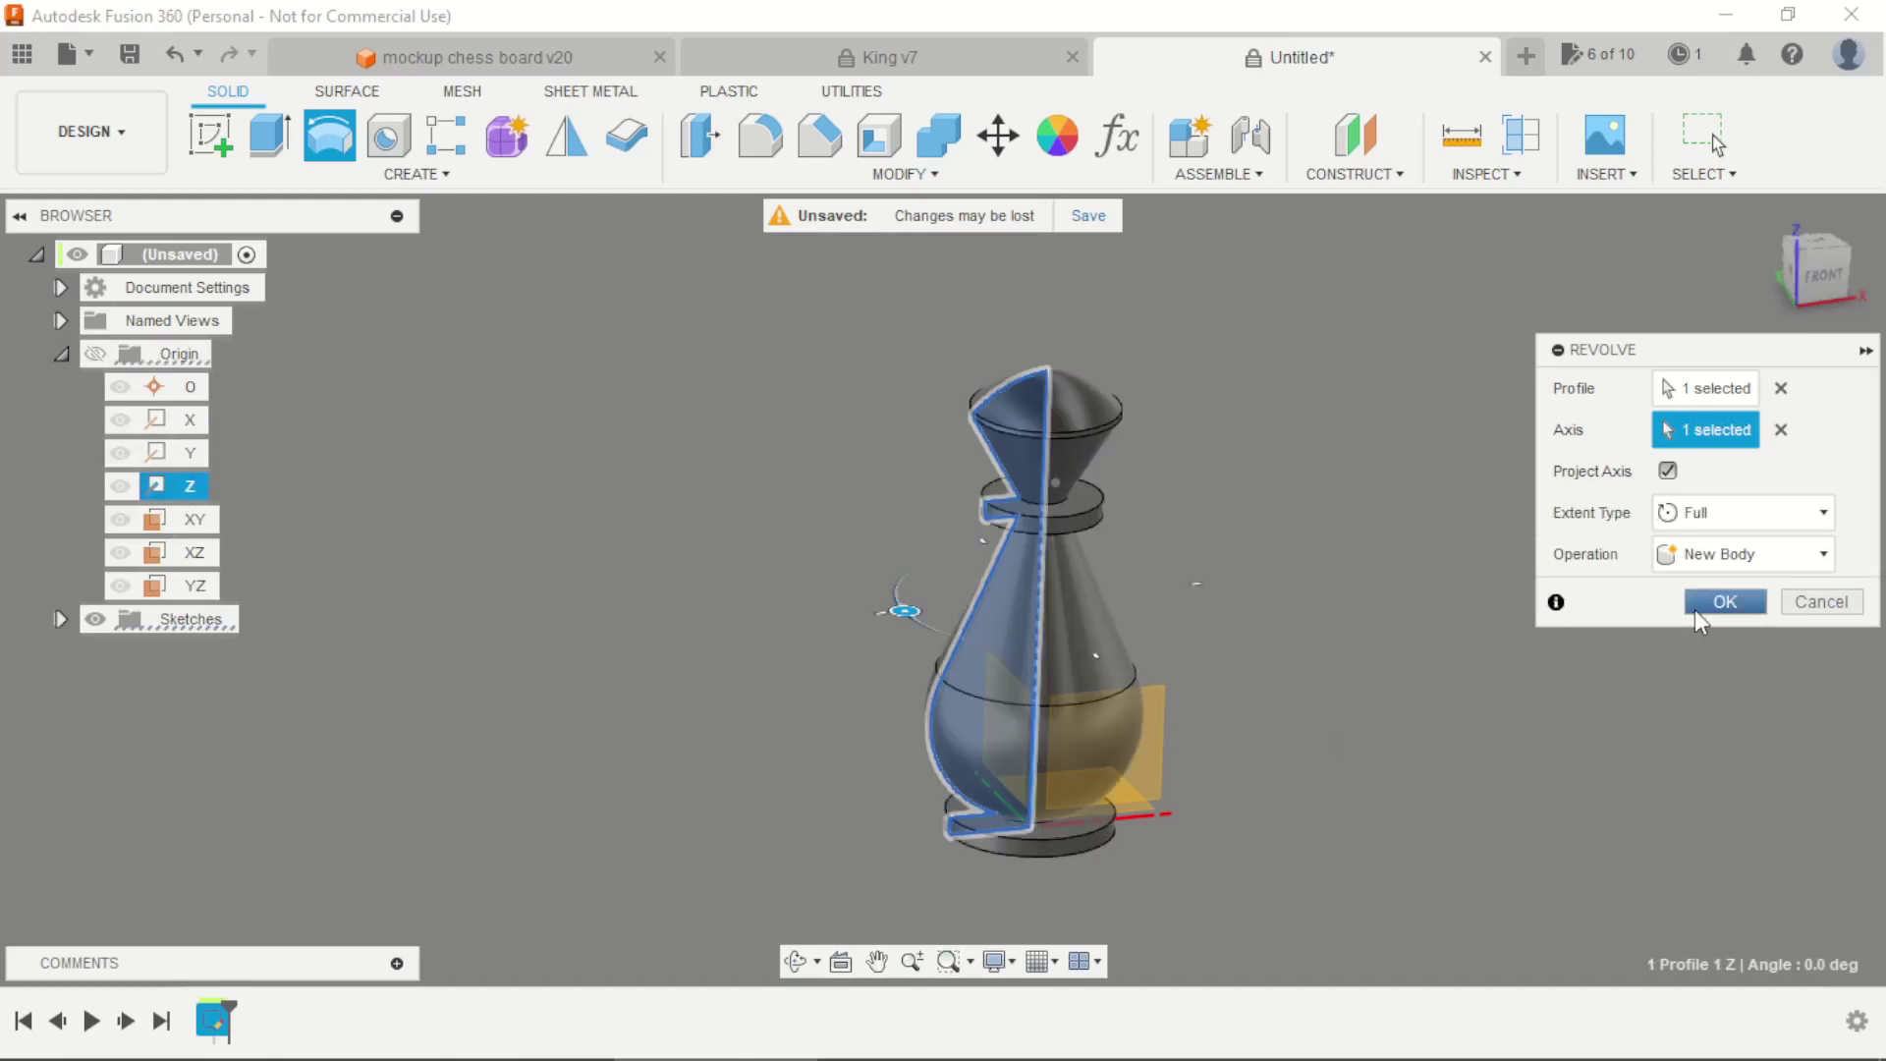
{"action": "left_click", "coordinate": [1707, 595]}
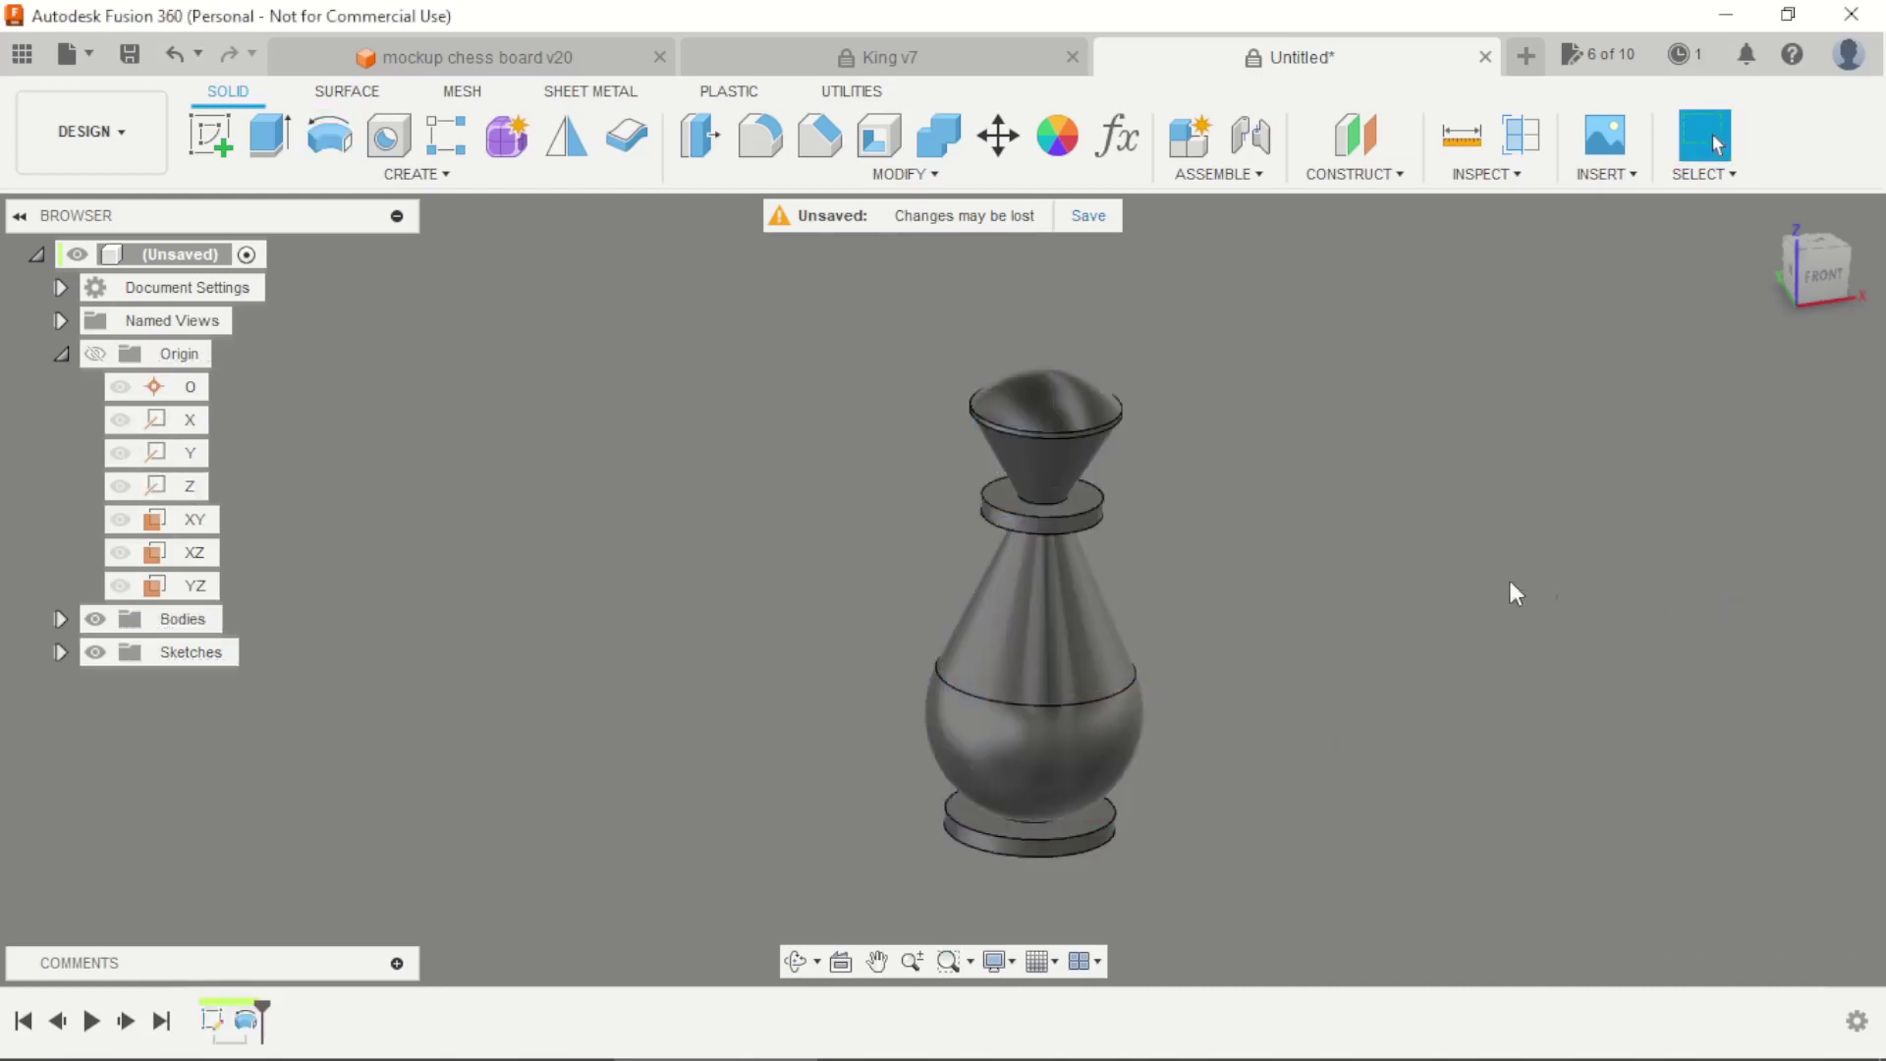
{"action": "scroll", "coordinate": [1297, 530], "scroll_direction": "up", "scroll_amount": 3}
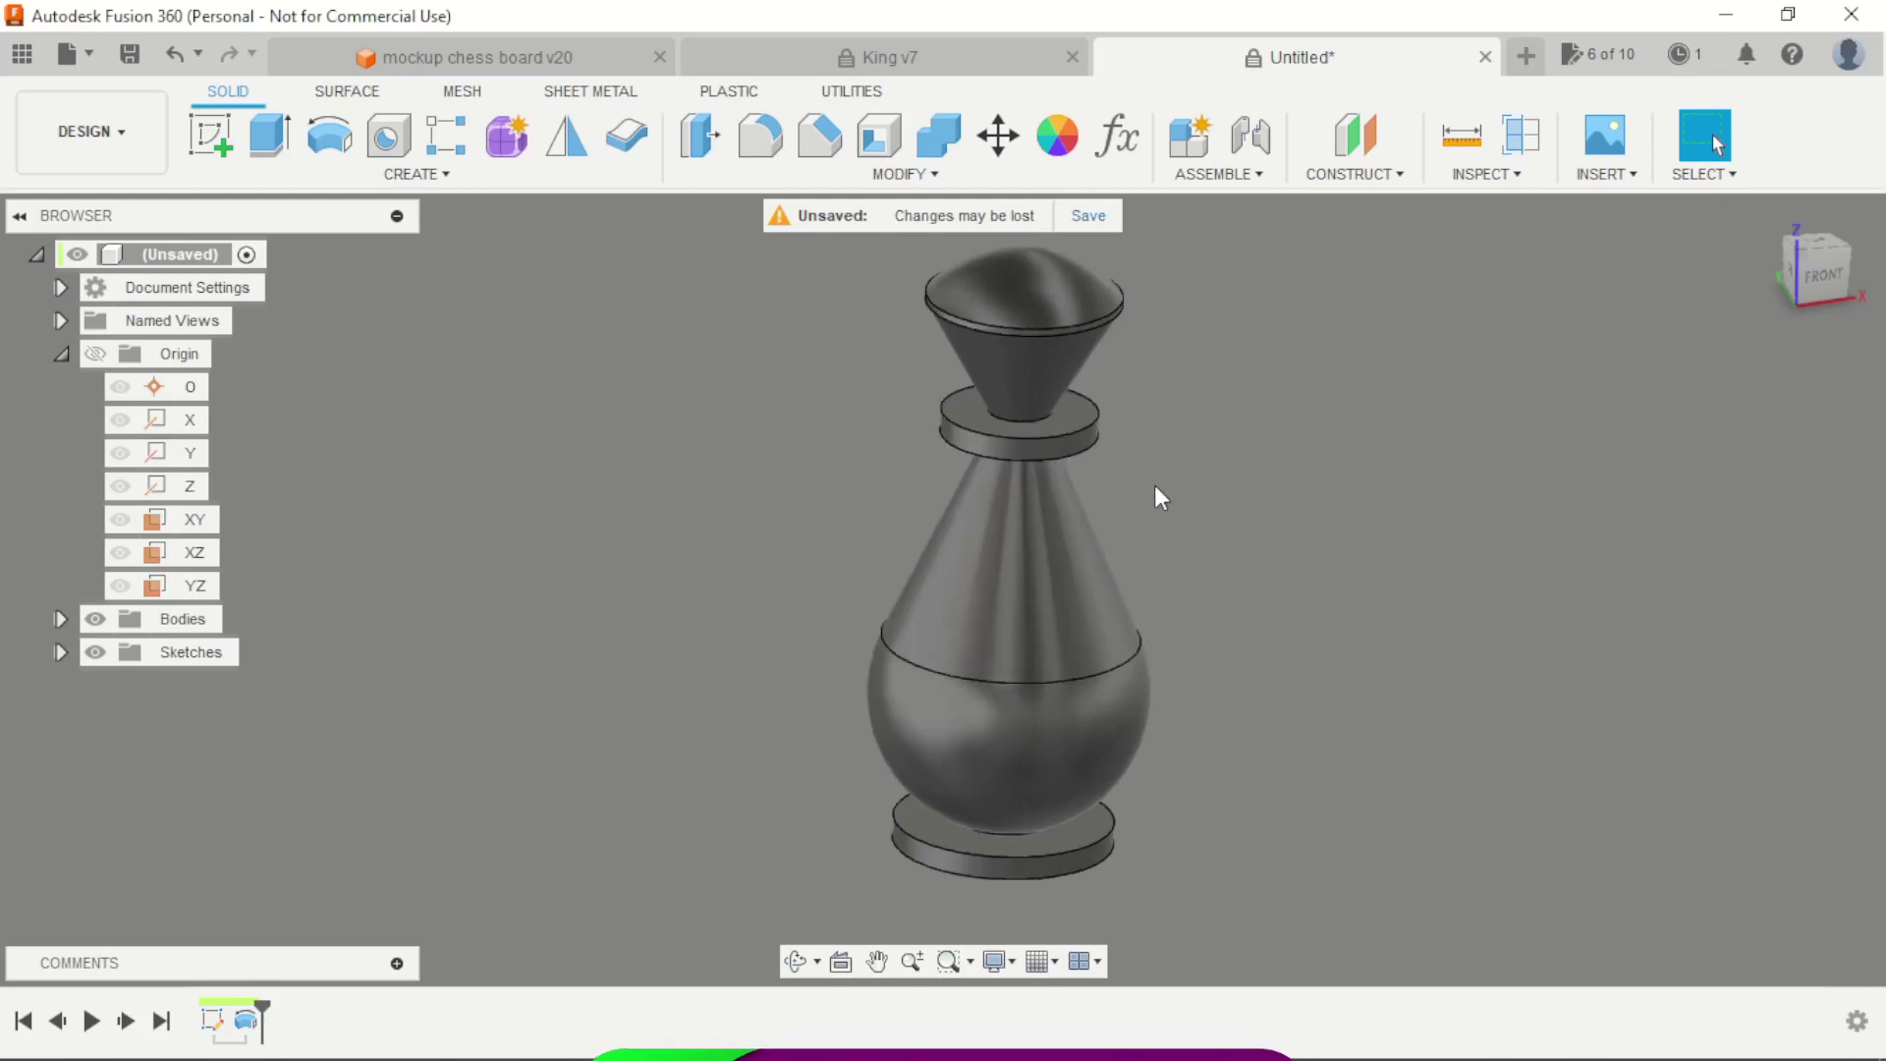
Round the four neck-ring and base-ring edges with 1.5 mm fillets
{"action": "left_click", "coordinate": [761, 136]}
{"action": "left_click", "coordinate": [1083, 419]}
{"action": "left_click", "coordinate": [1086, 439]}
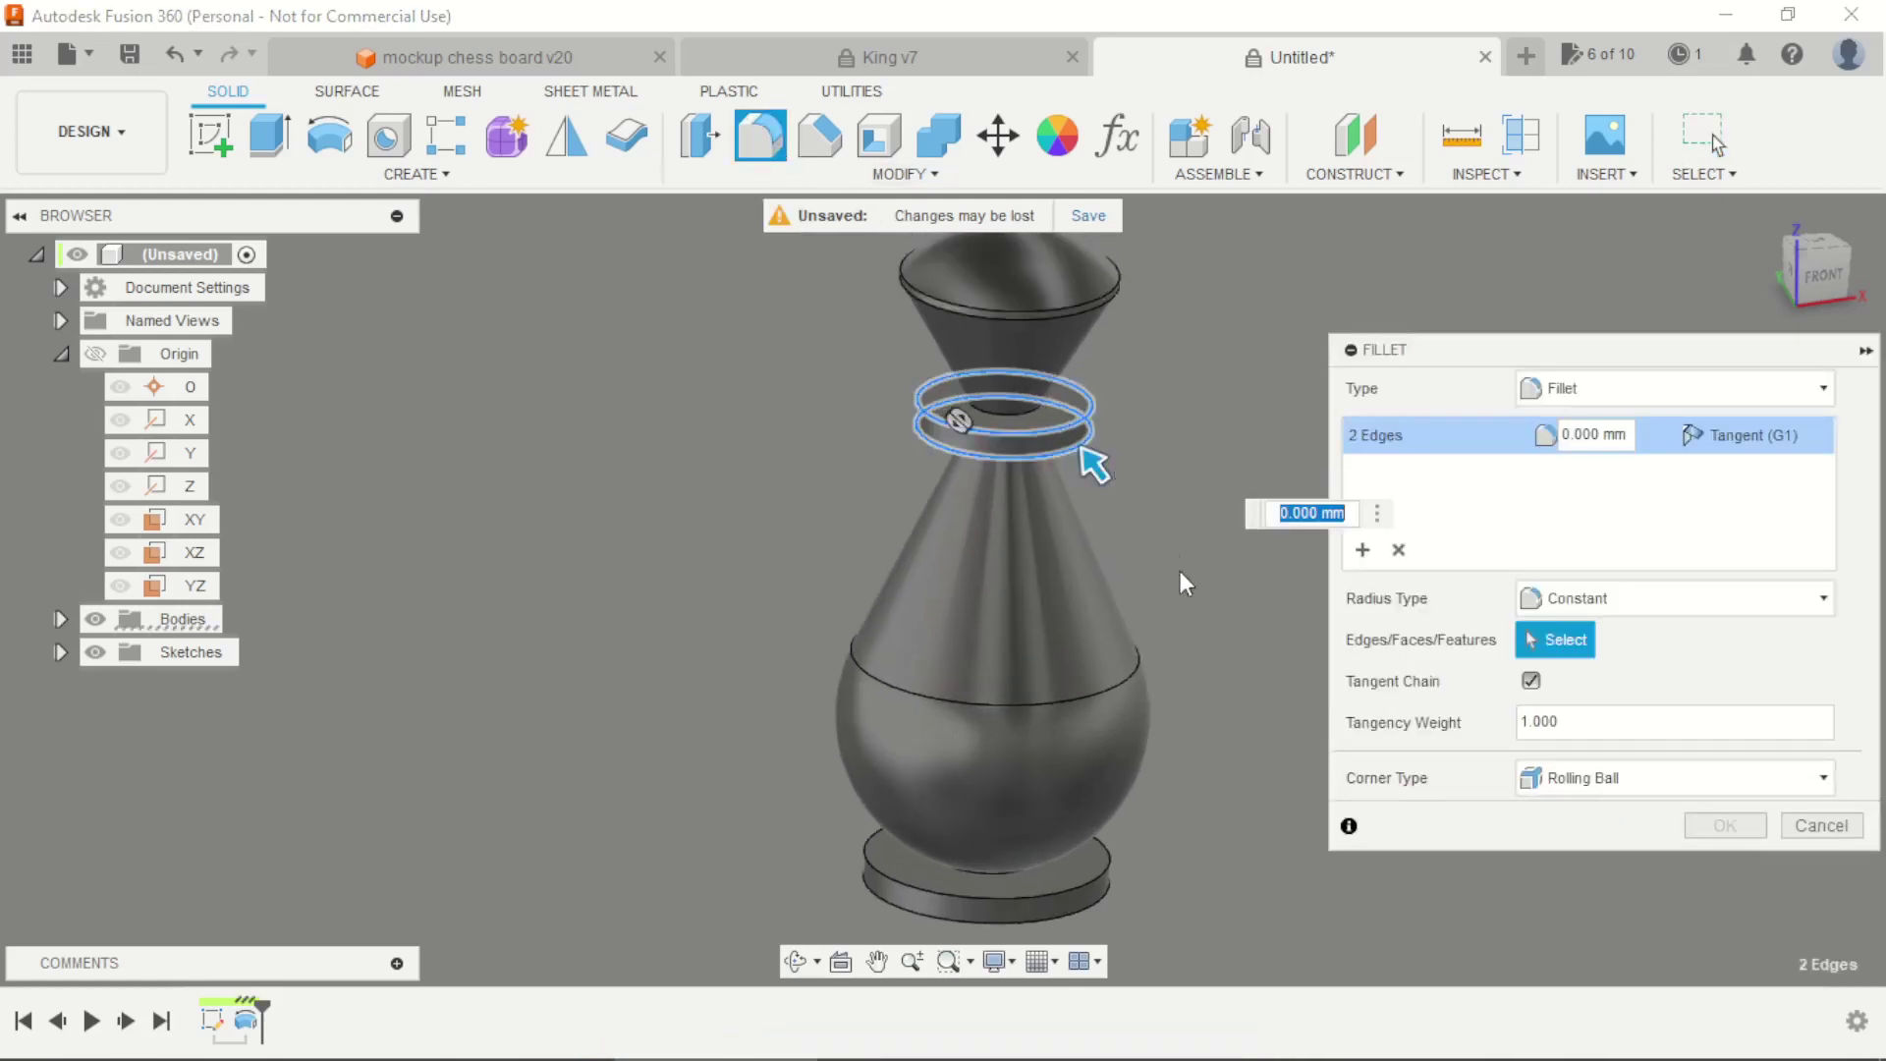
{"action": "left_click", "coordinate": [1101, 900]}
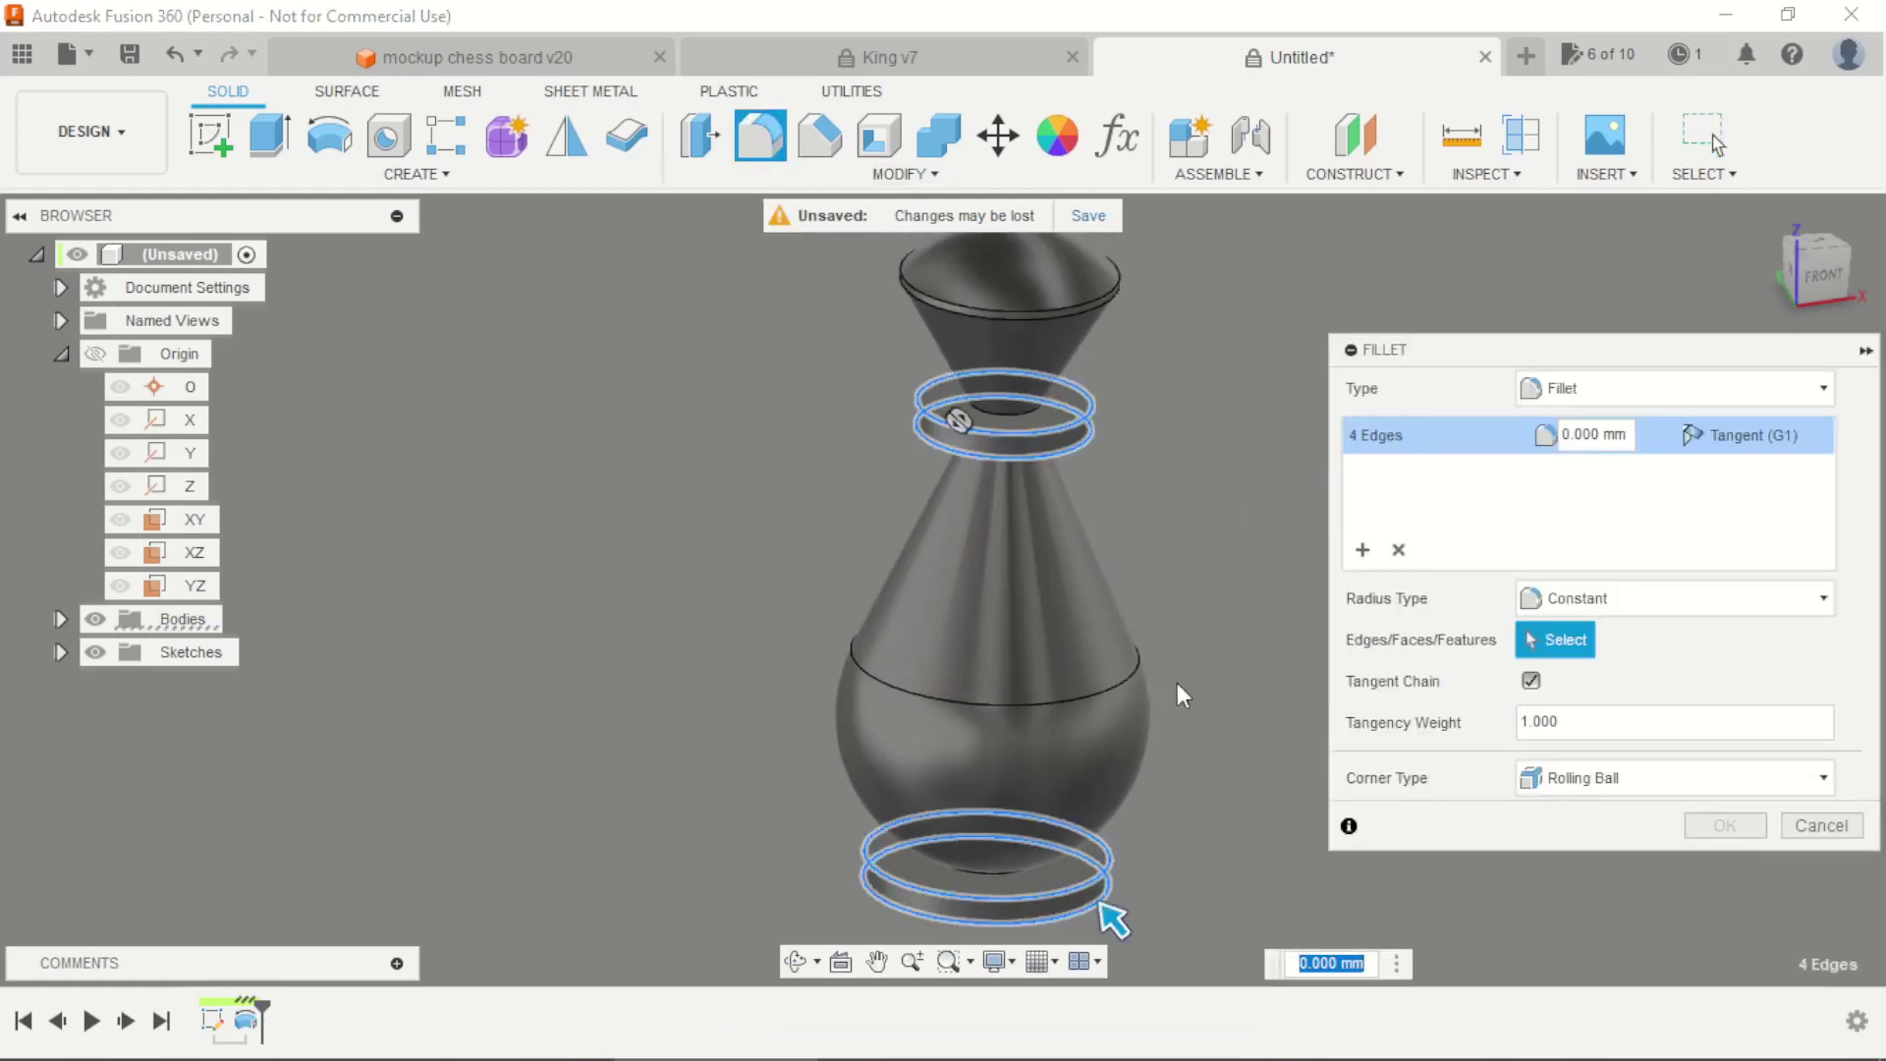
{"action": "type", "text": "1.5"}
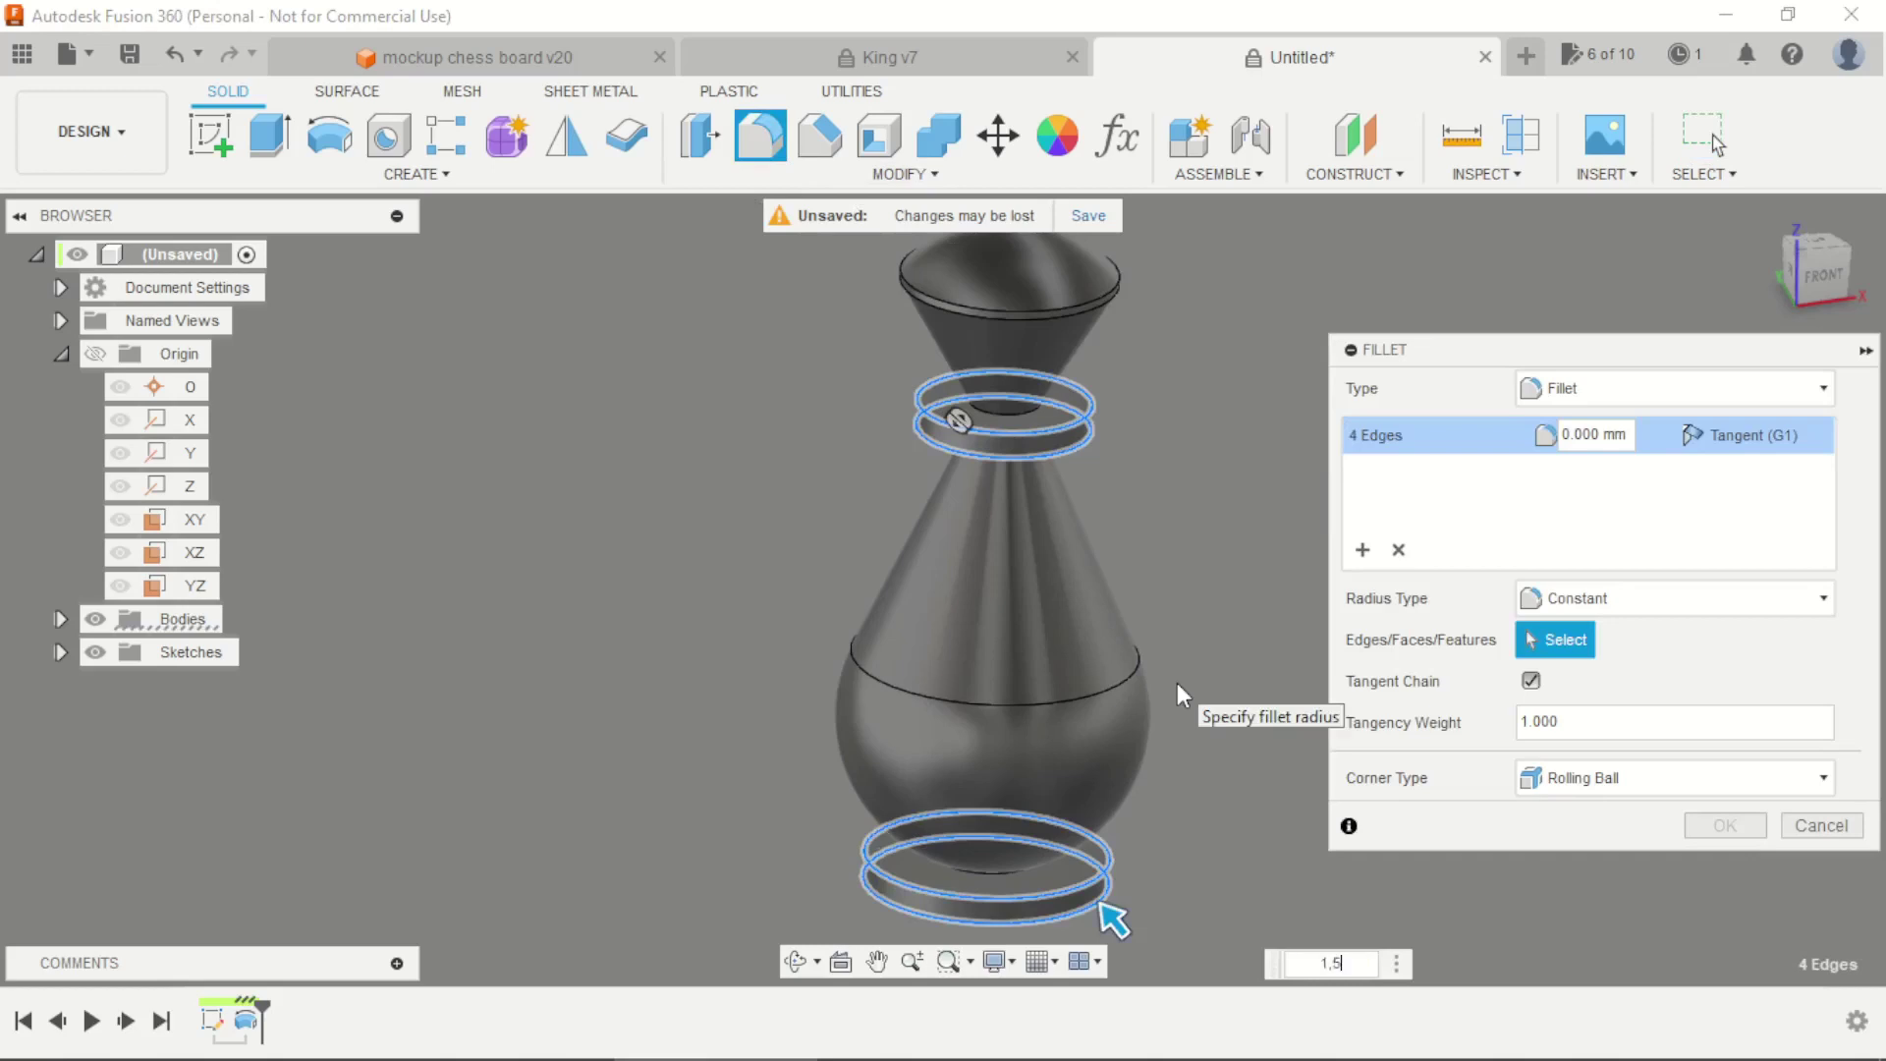
{"action": "key", "text": "Return"}
{"action": "mouse_move", "coordinate": [1196, 645]}
{"action": "middle_mouse_down", "text": "shift"}
{"action": "mouse_move", "coordinate": [1183, 585]}
{"action": "mouse_move", "coordinate": [1189, 614]}
{"action": "middle_mouse_up", "text": "shift"}
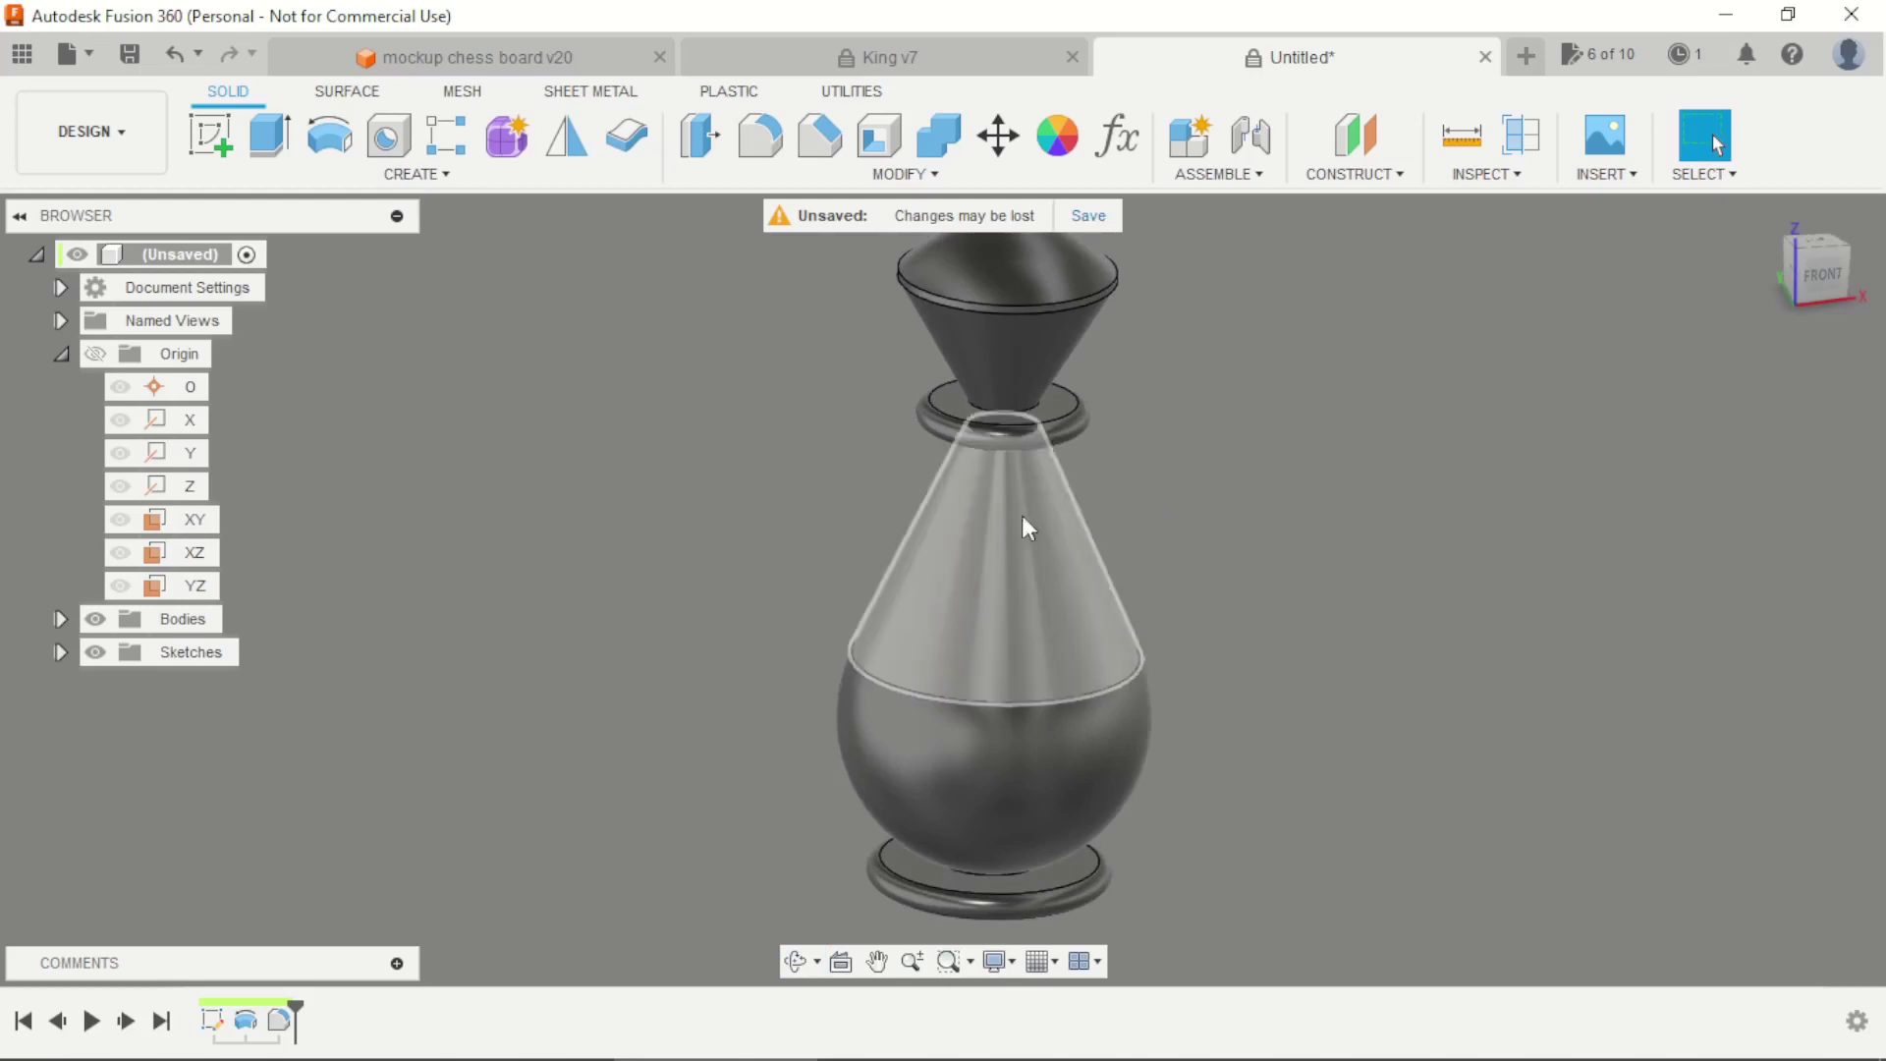
Add 1 mm fillets to the two inner edges of the neck ring
{"action": "left_click", "coordinate": [762, 137]}
{"action": "scroll", "coordinate": [1002, 407], "scroll_direction": "up", "scroll_amount": 3}
{"action": "left_click", "coordinate": [1022, 417]}
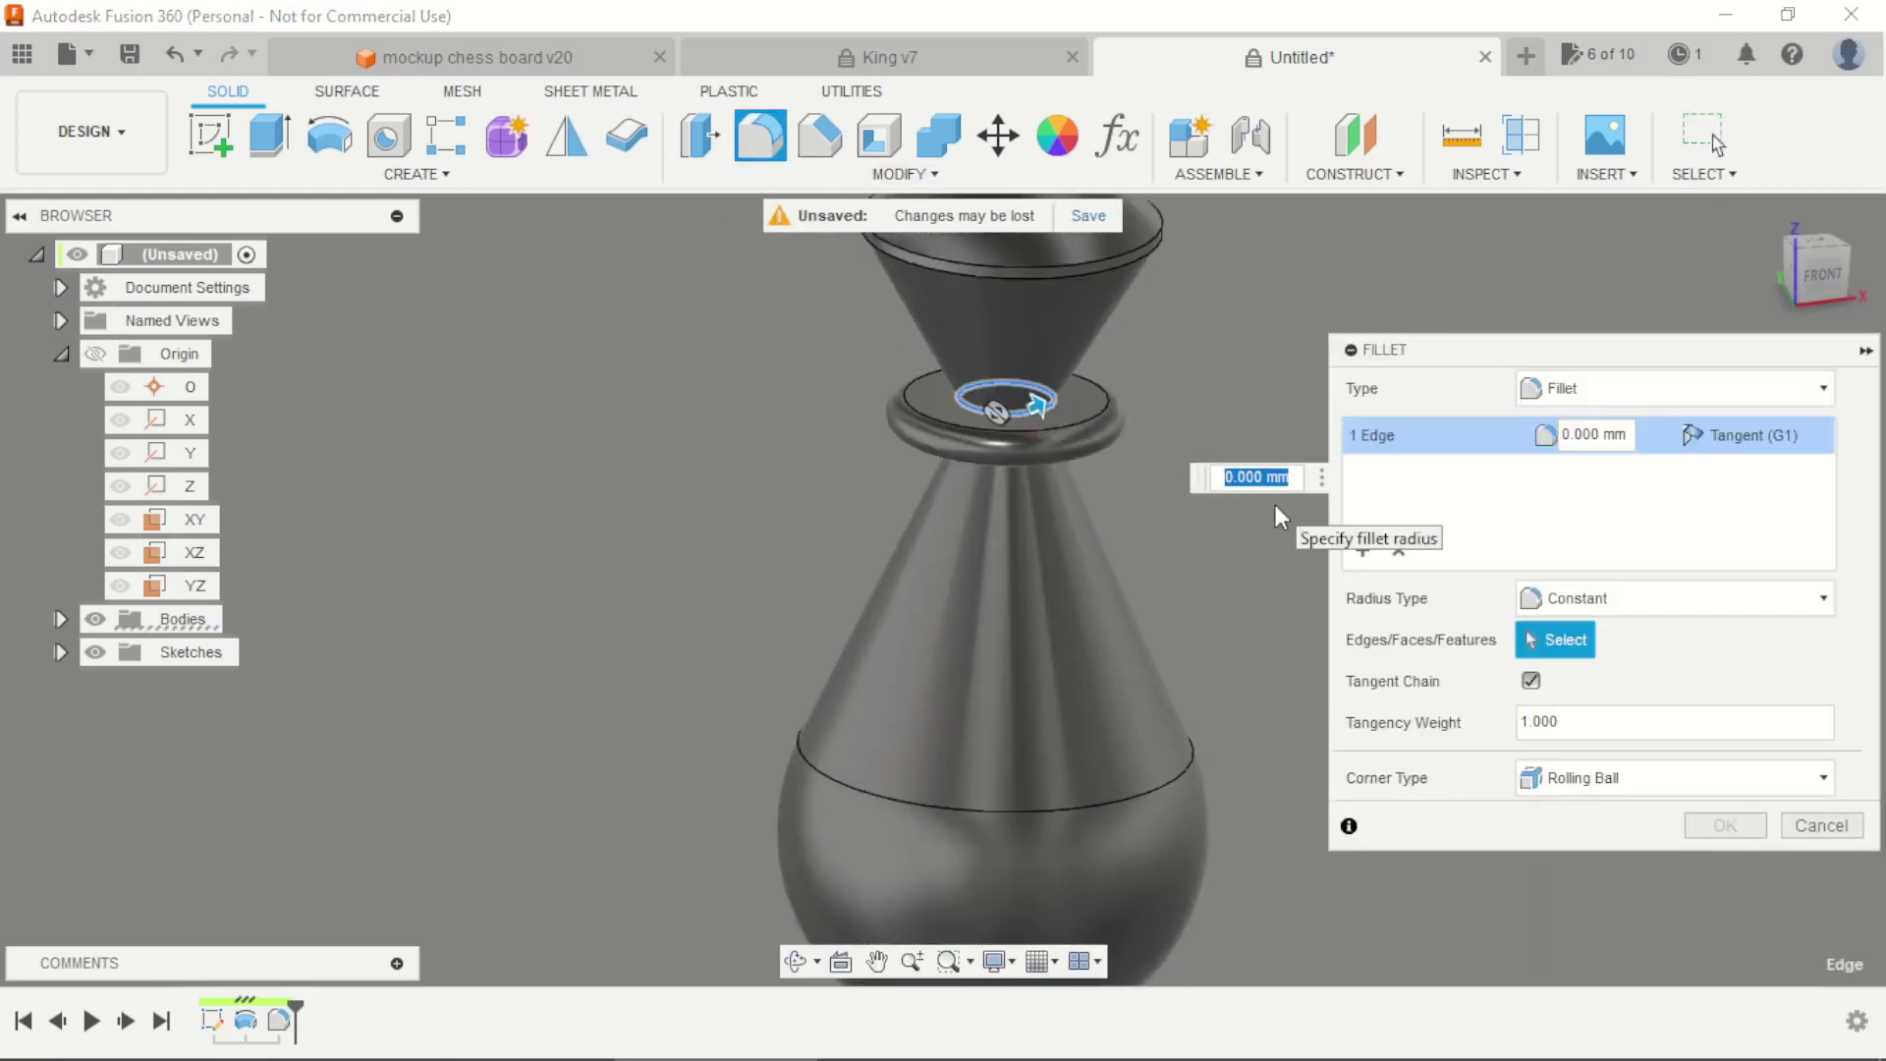
{"action": "type", "text": "1"}
{"action": "key", "text": "Return"}
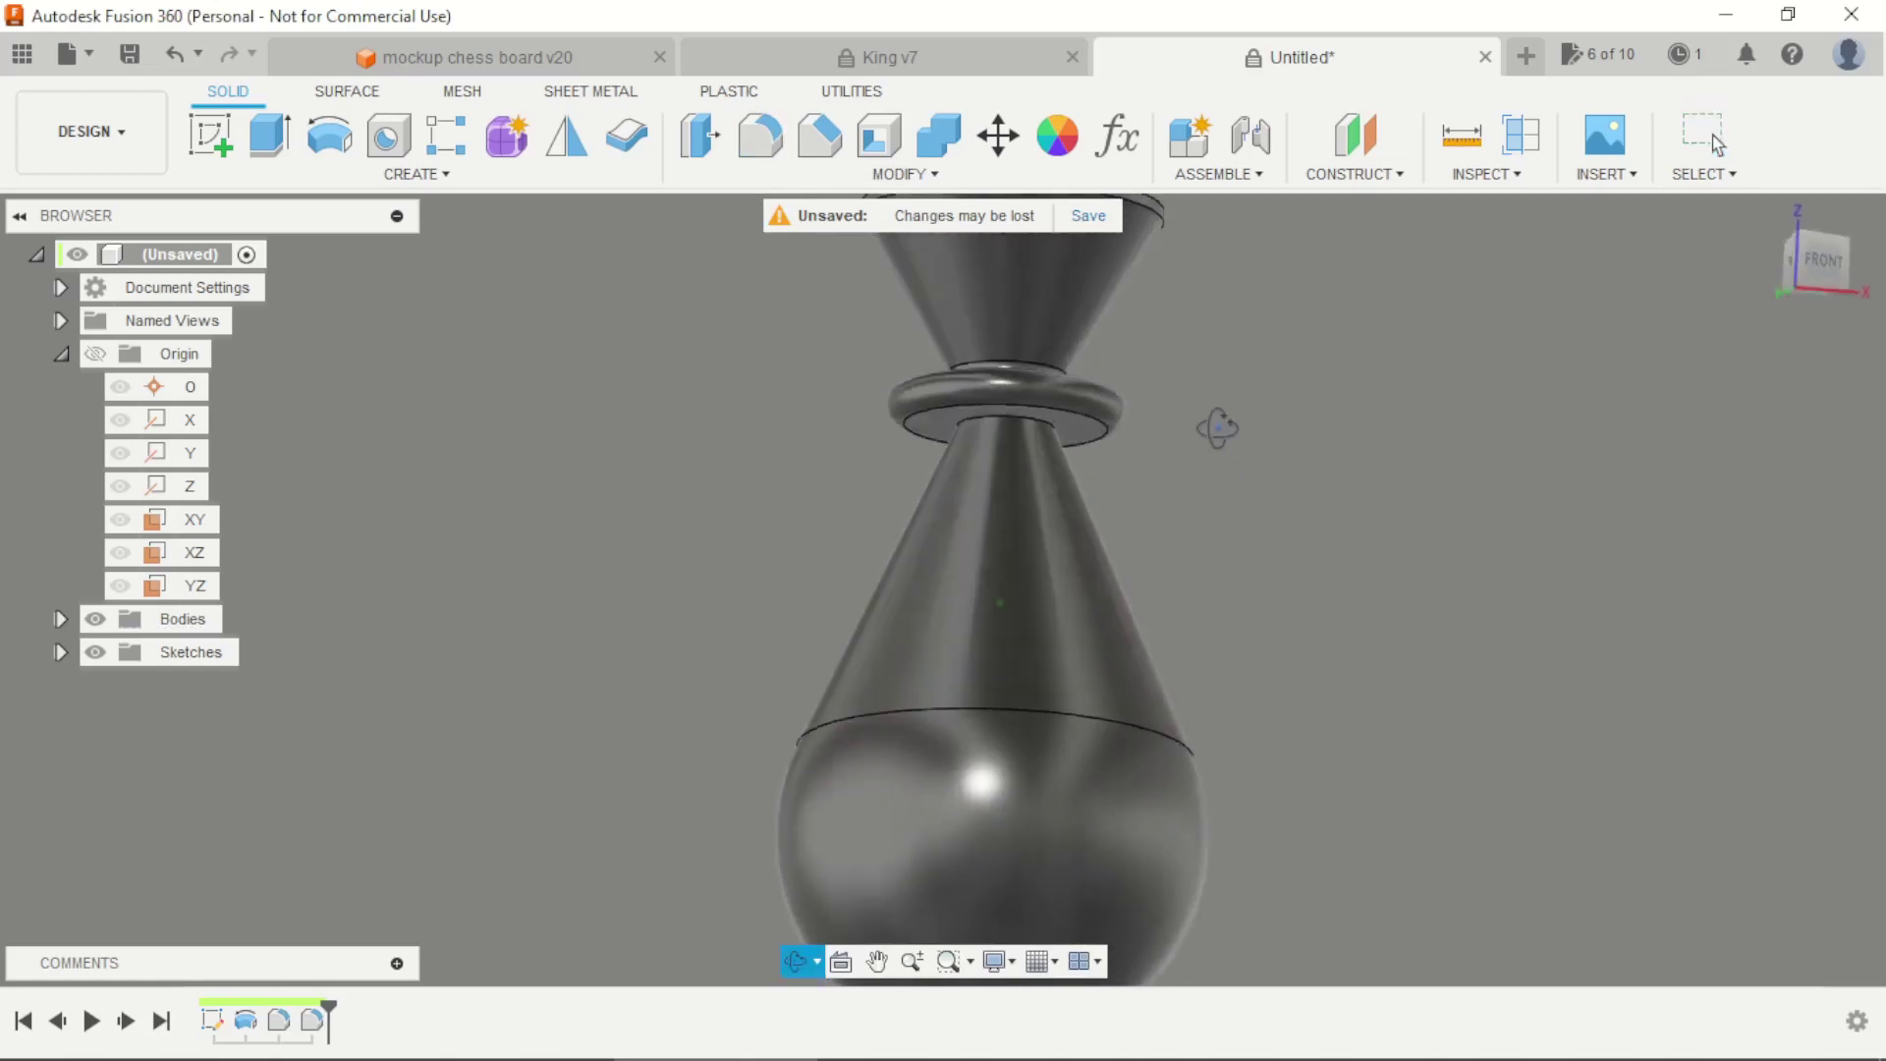
{"action": "scroll", "coordinate": [1102, 366], "scroll_direction": "up", "scroll_amount": 3}
{"action": "left_click", "coordinate": [762, 137]}
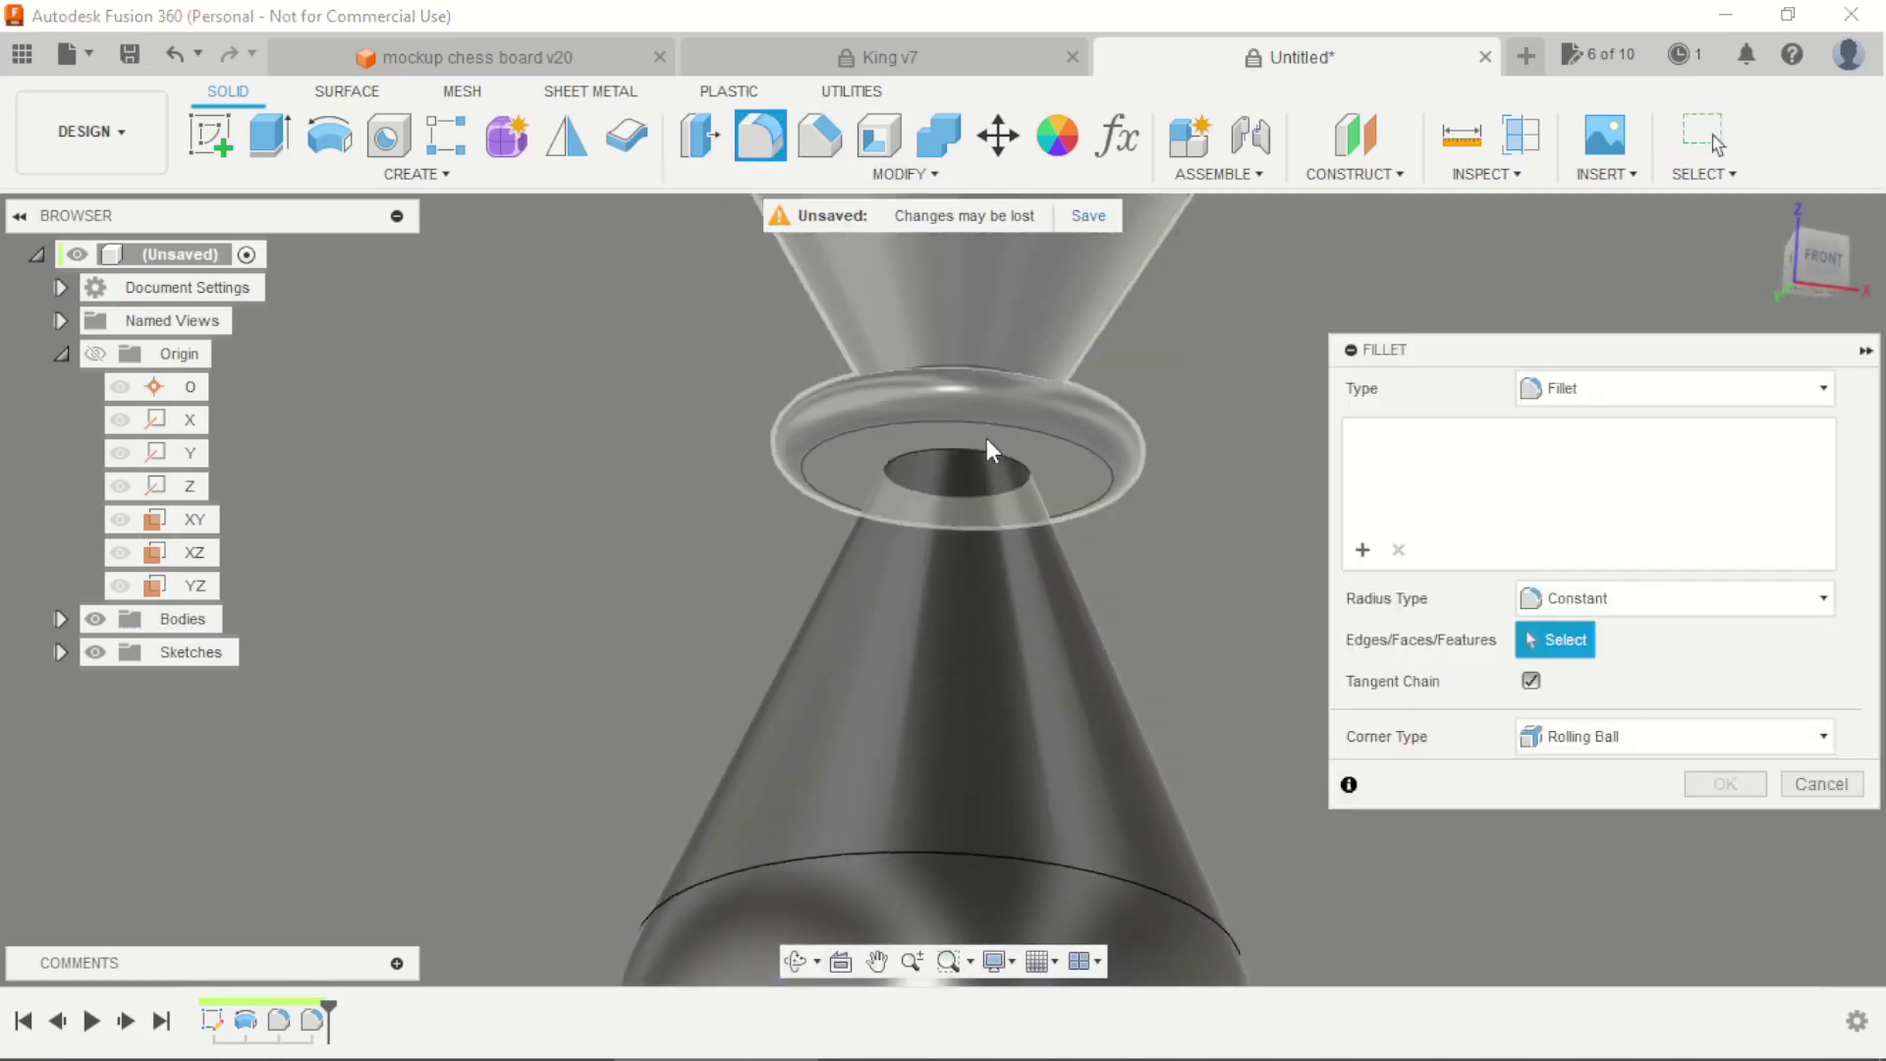
{"action": "left_click", "coordinate": [996, 465]}
{"action": "type", "text": "1"}
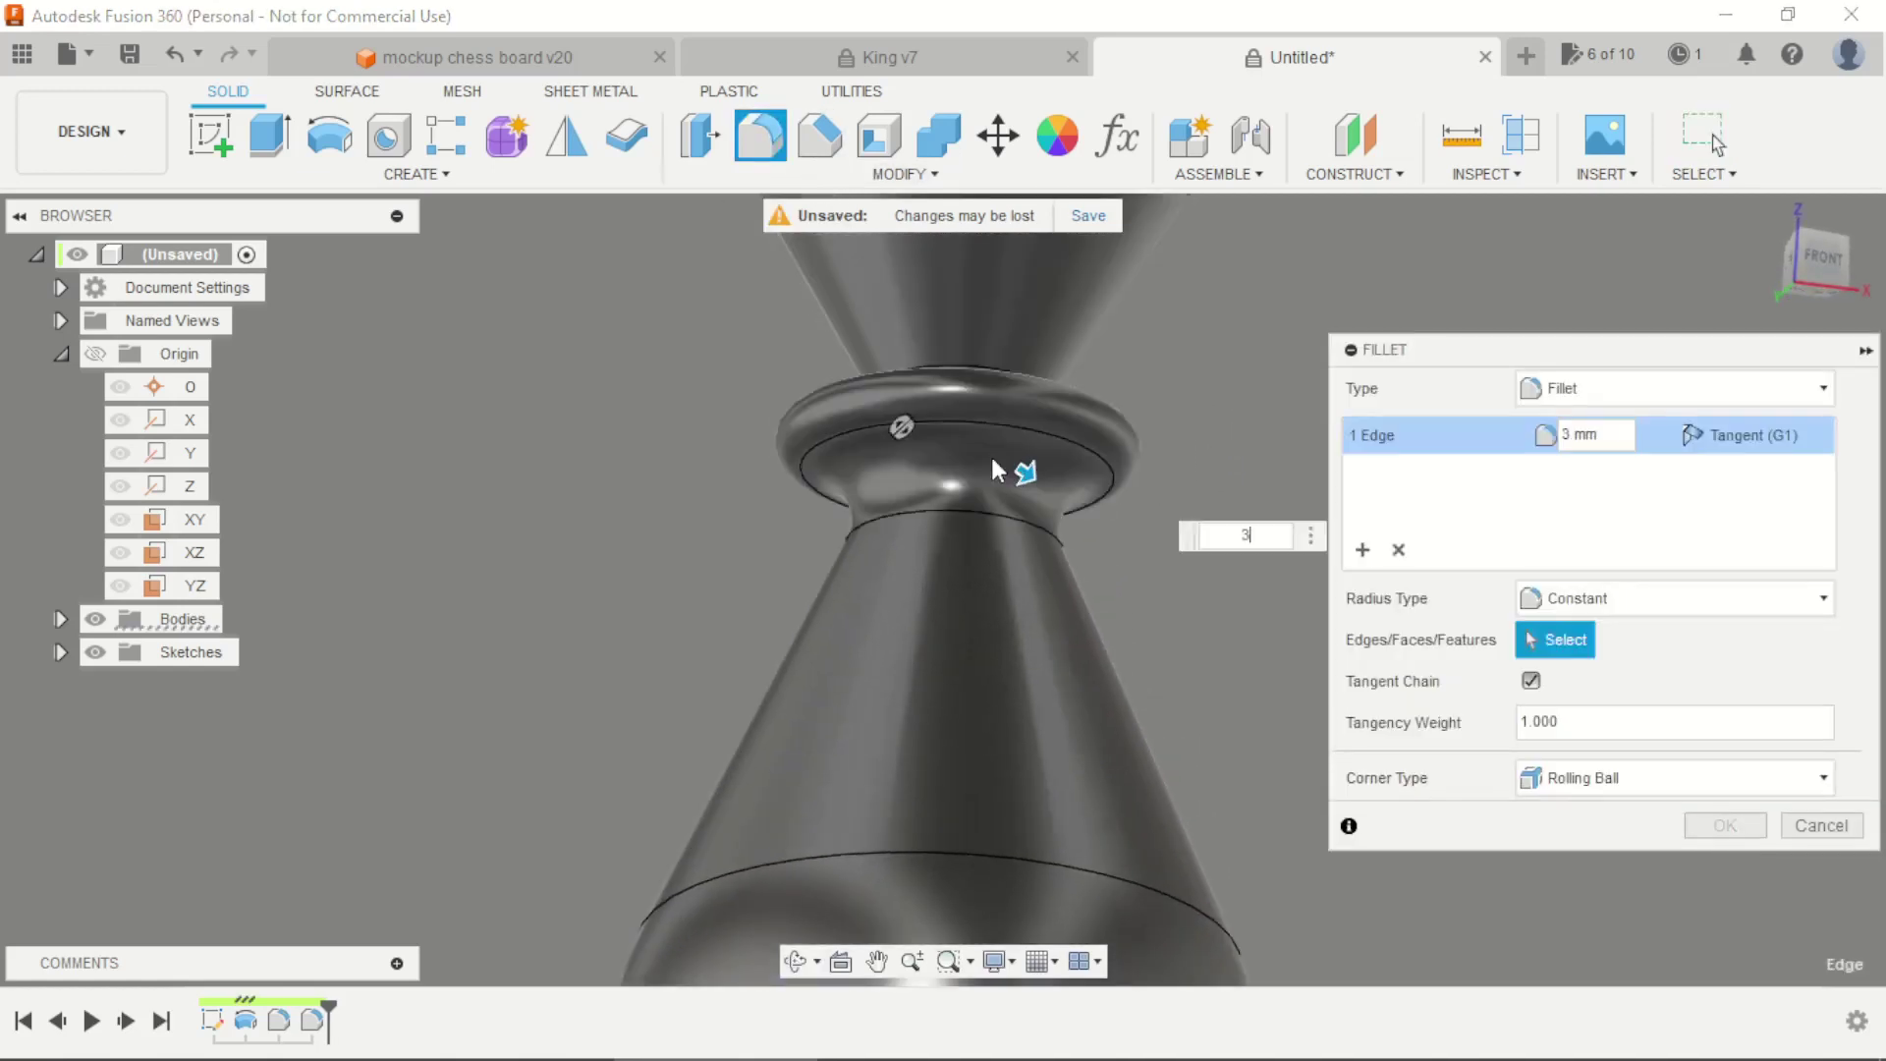
{"action": "key", "text": "Return"}
{"action": "scroll", "coordinate": [1179, 698], "scroll_direction": "down", "scroll_amount": 5}
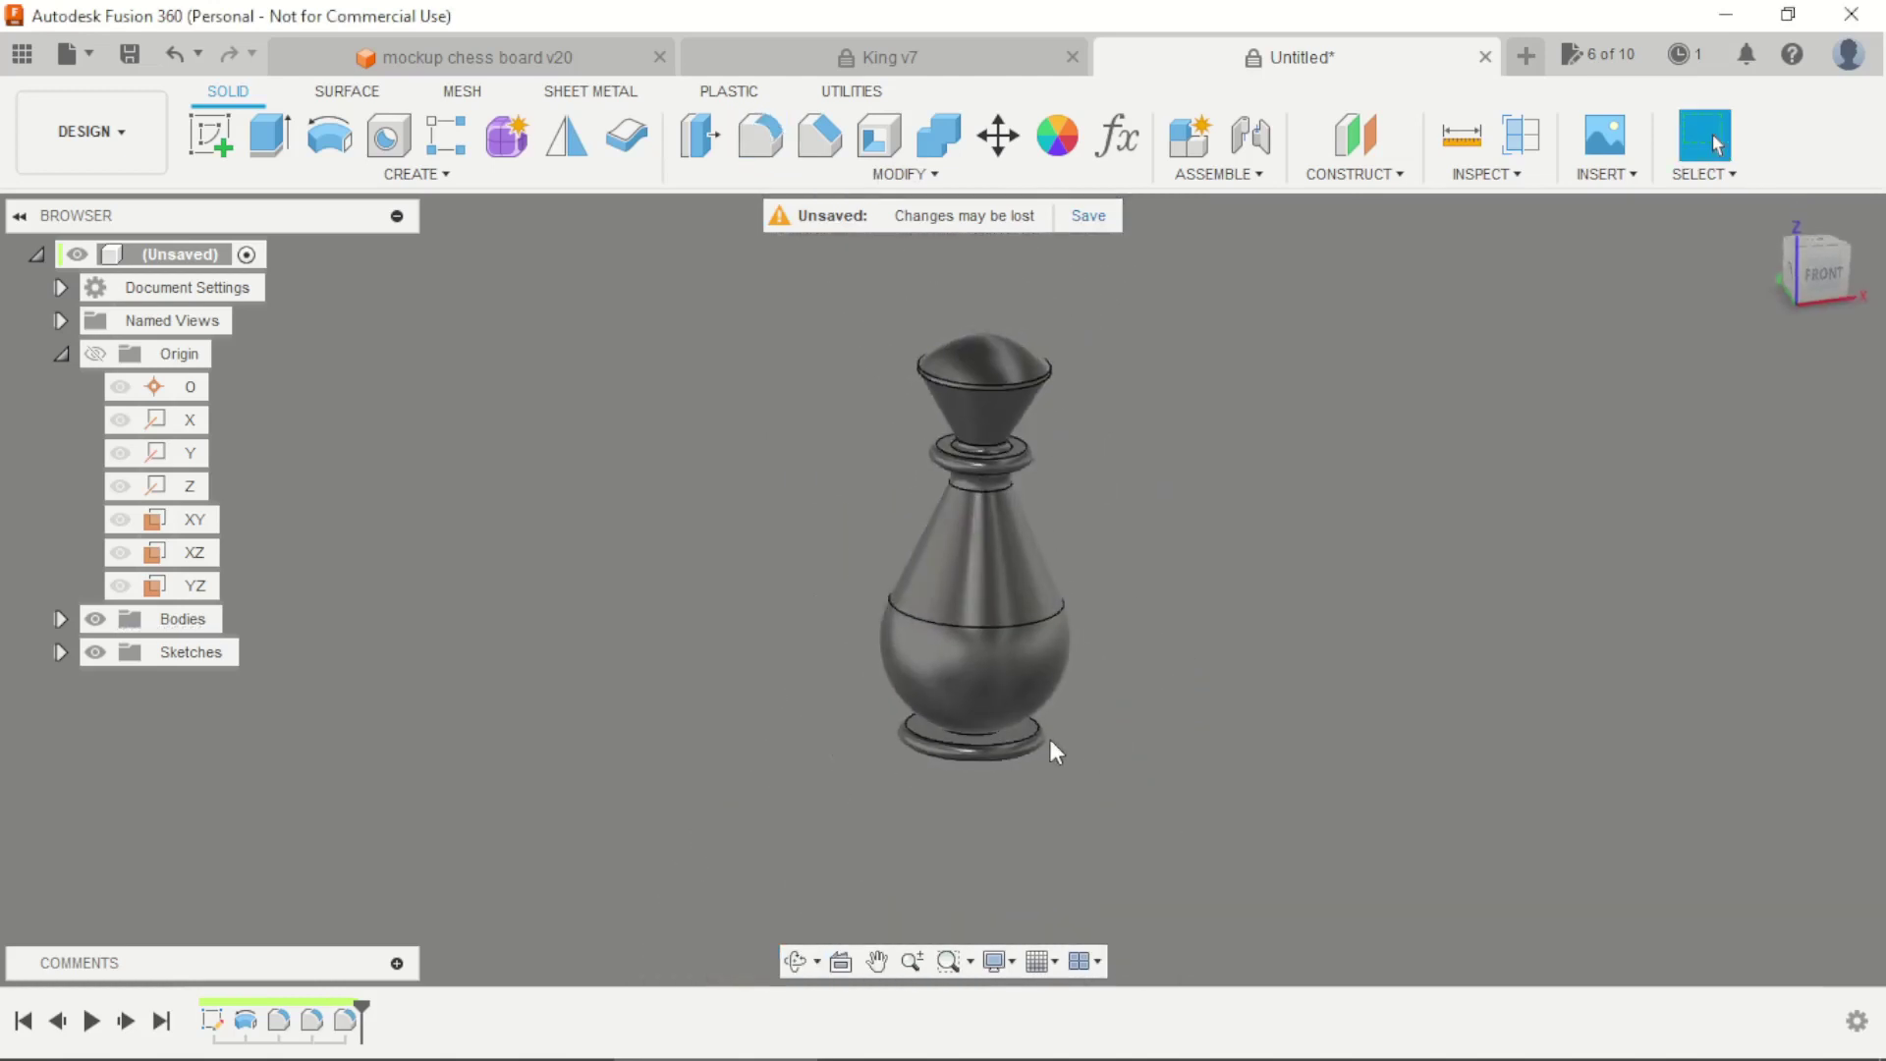
{"action": "scroll", "coordinate": [1044, 744], "scroll_direction": "up", "scroll_amount": 4}
Add an R1 sketch fillet between the R18 arc and bottom step, rebuilding the revolved King
{"action": "double_click", "coordinate": [214, 1020]}
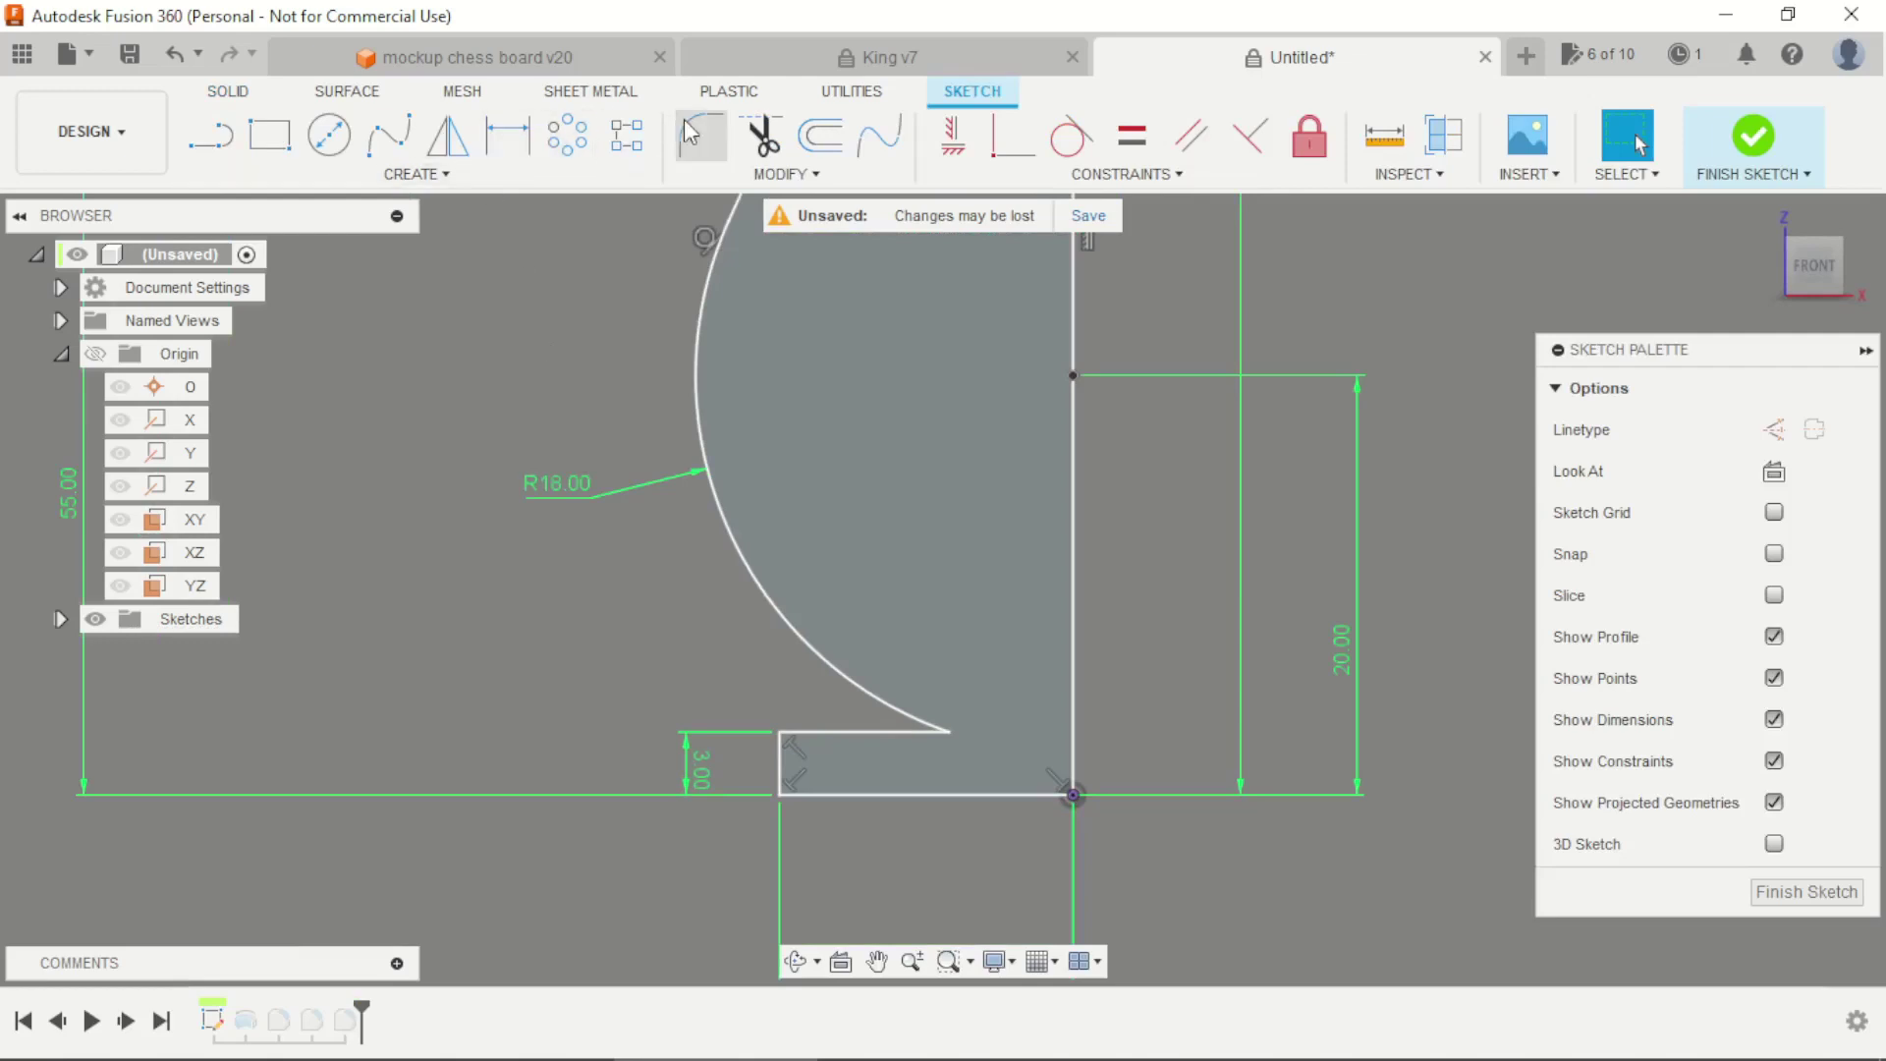
{"action": "left_click", "coordinate": [715, 139]}
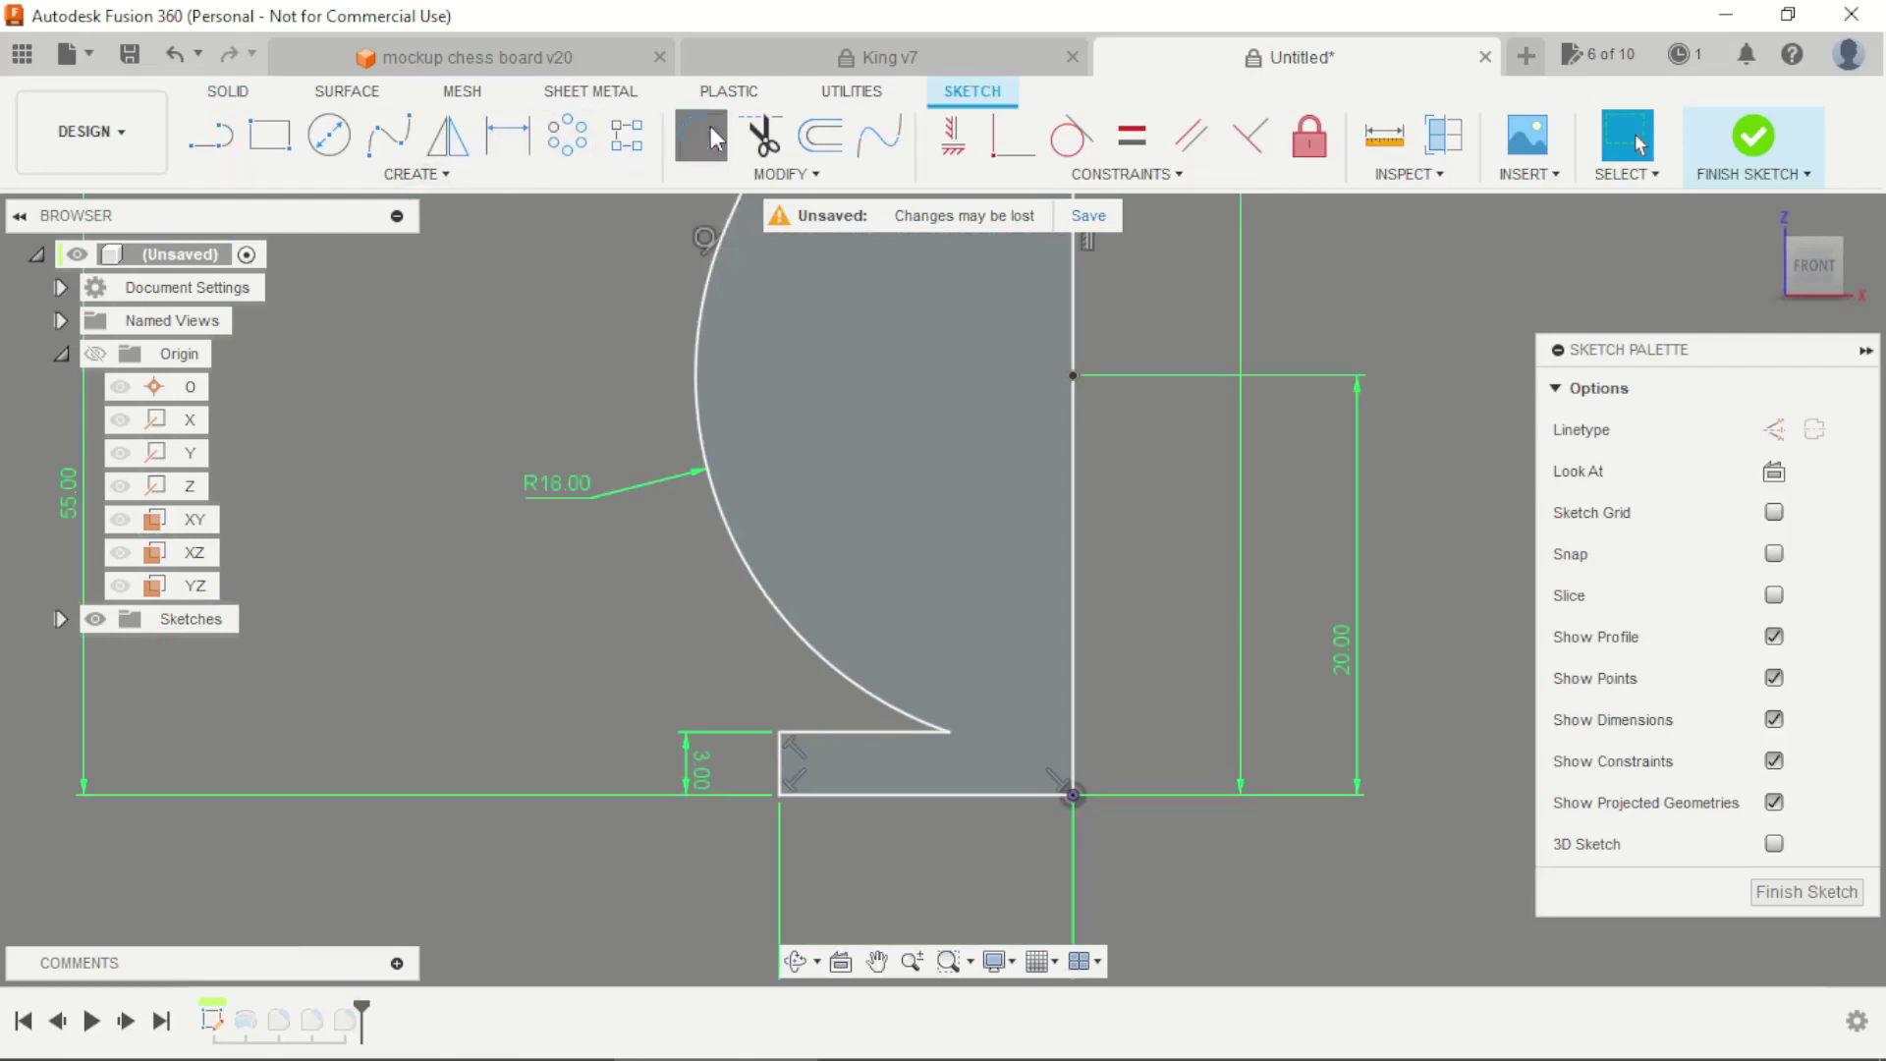
{"action": "left_click", "coordinate": [879, 700]}
{"action": "left_click", "coordinate": [876, 732]}
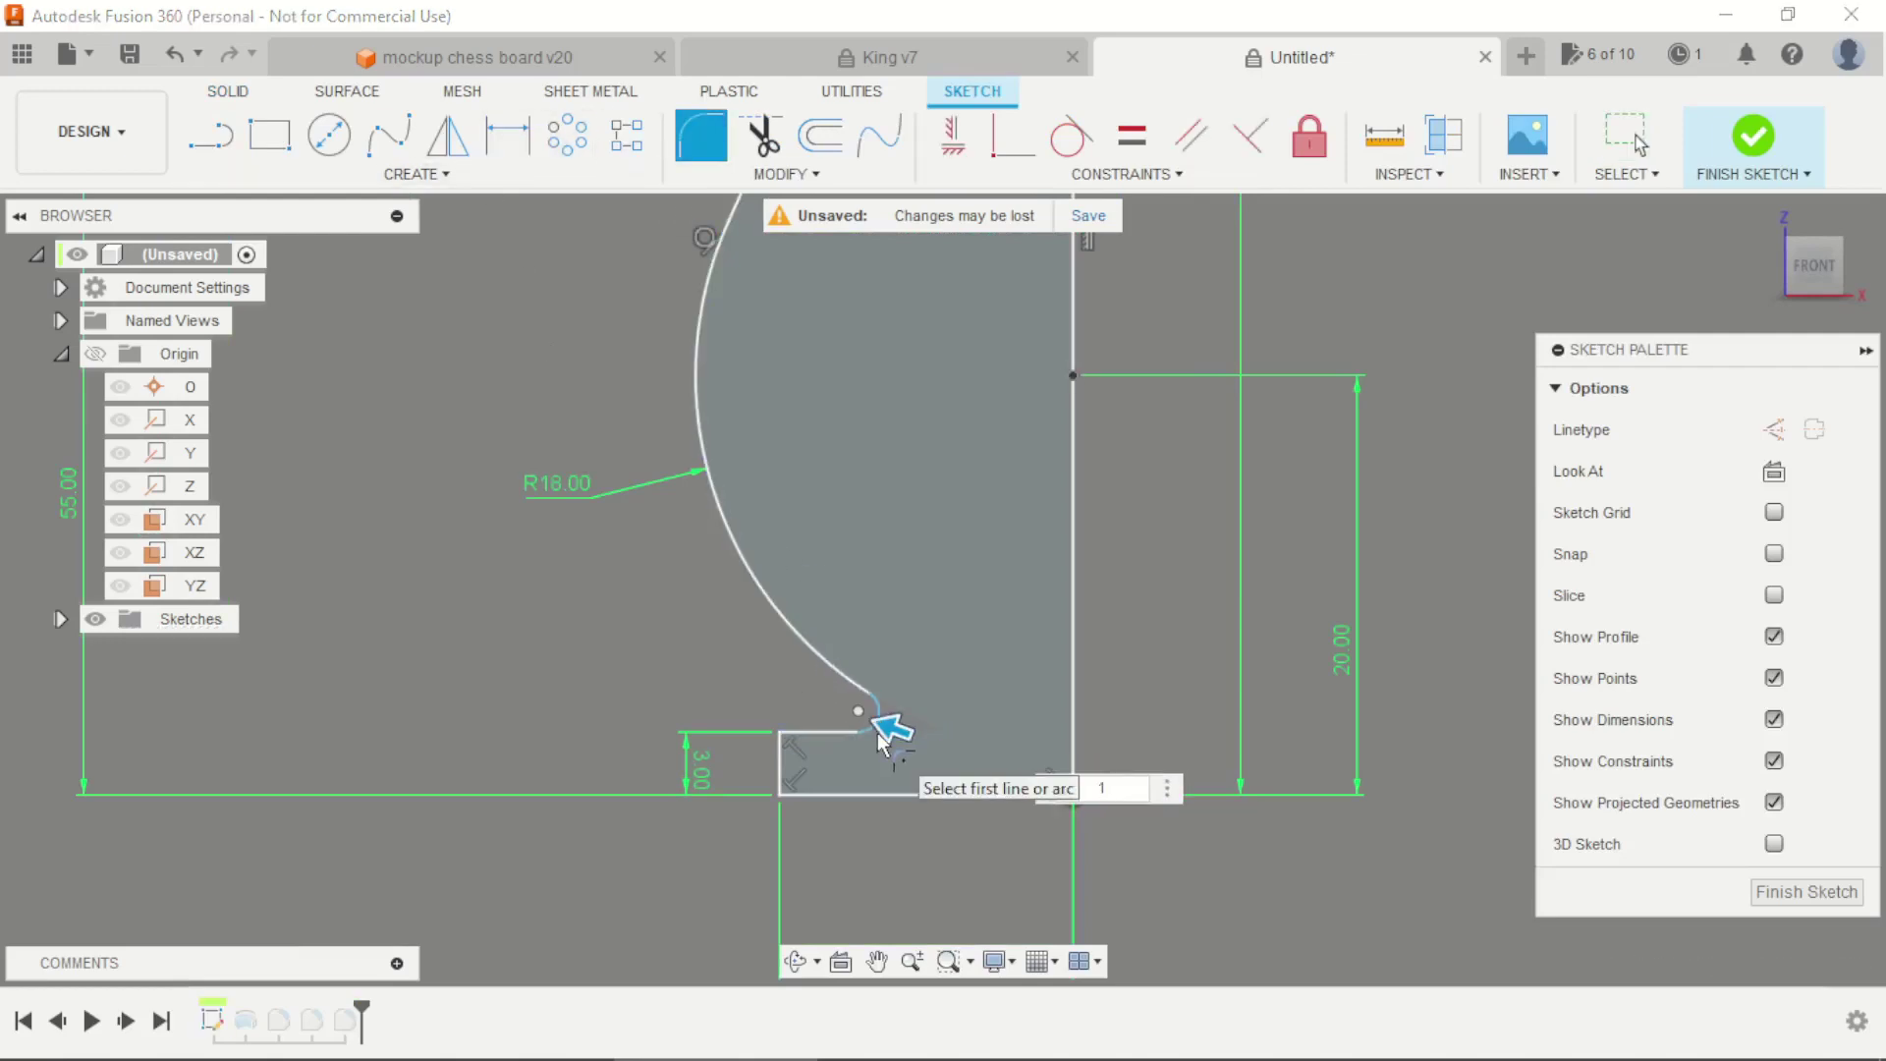
{"action": "key", "text": "Return"}
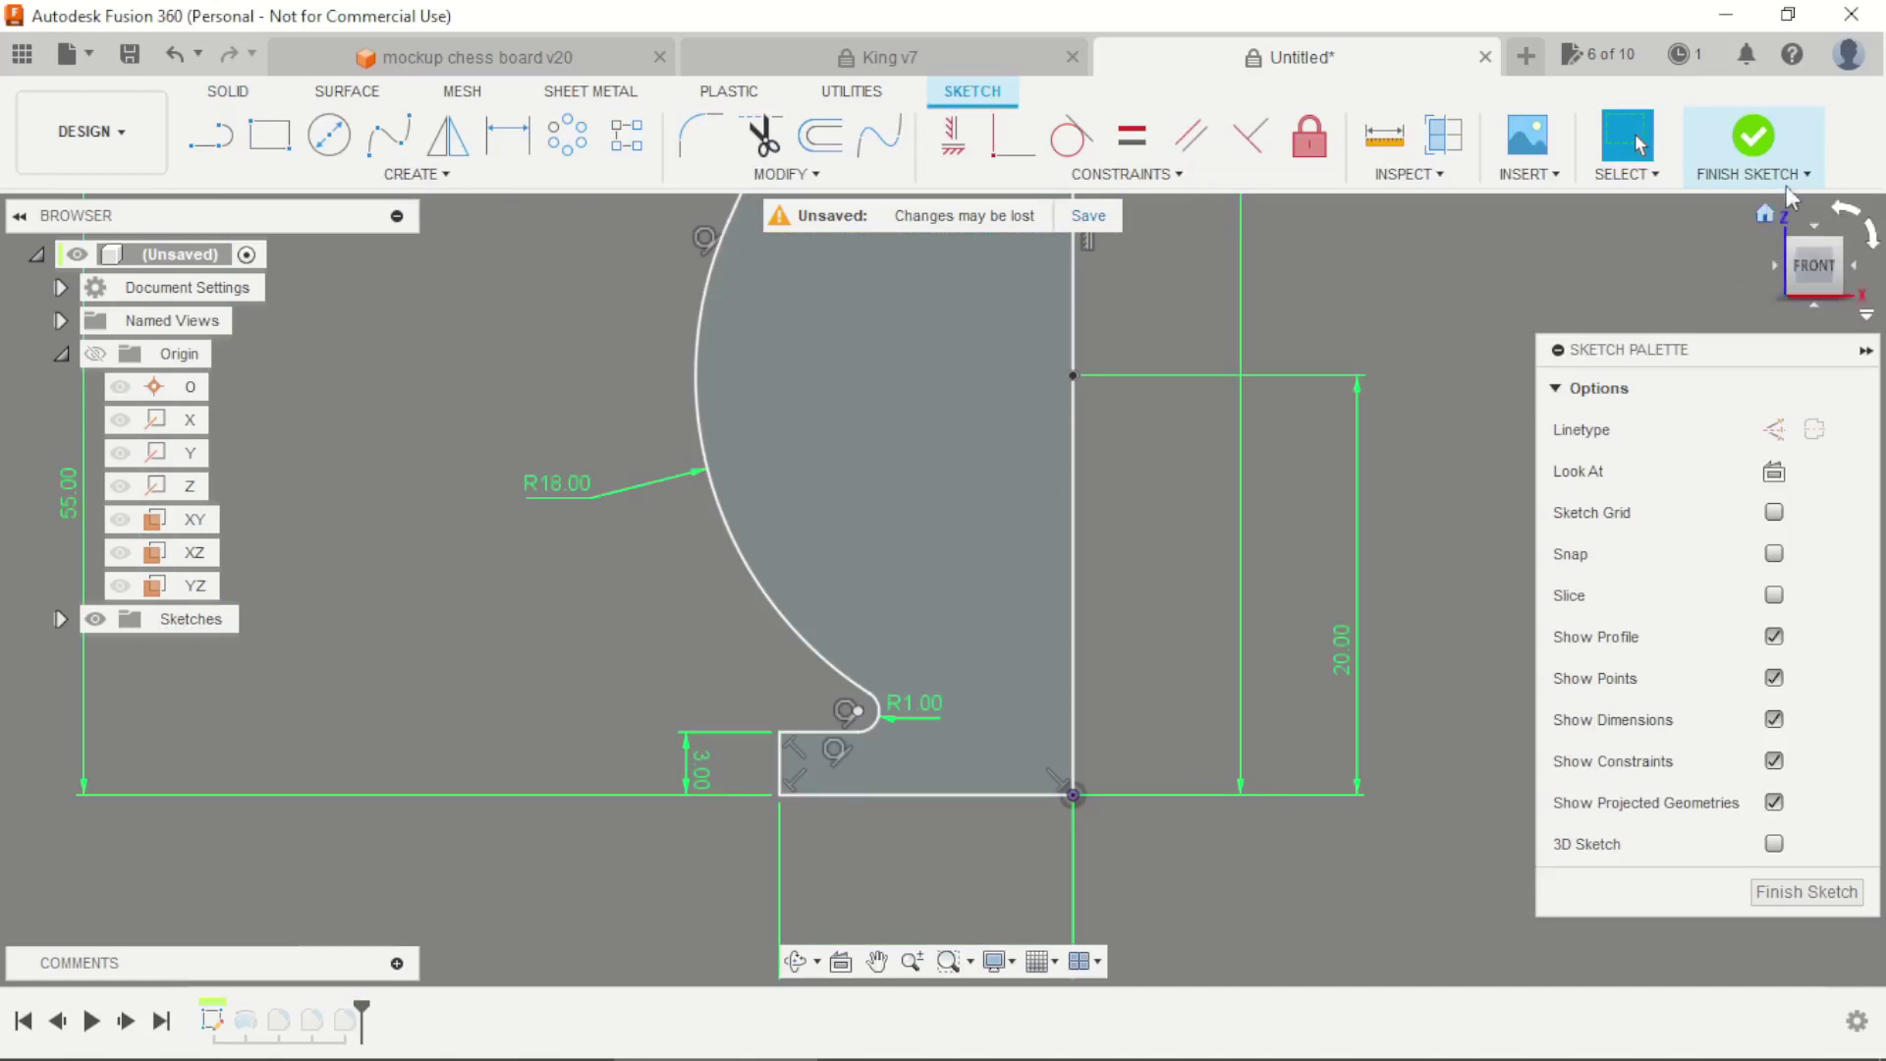
{"action": "left_click", "coordinate": [1754, 137]}
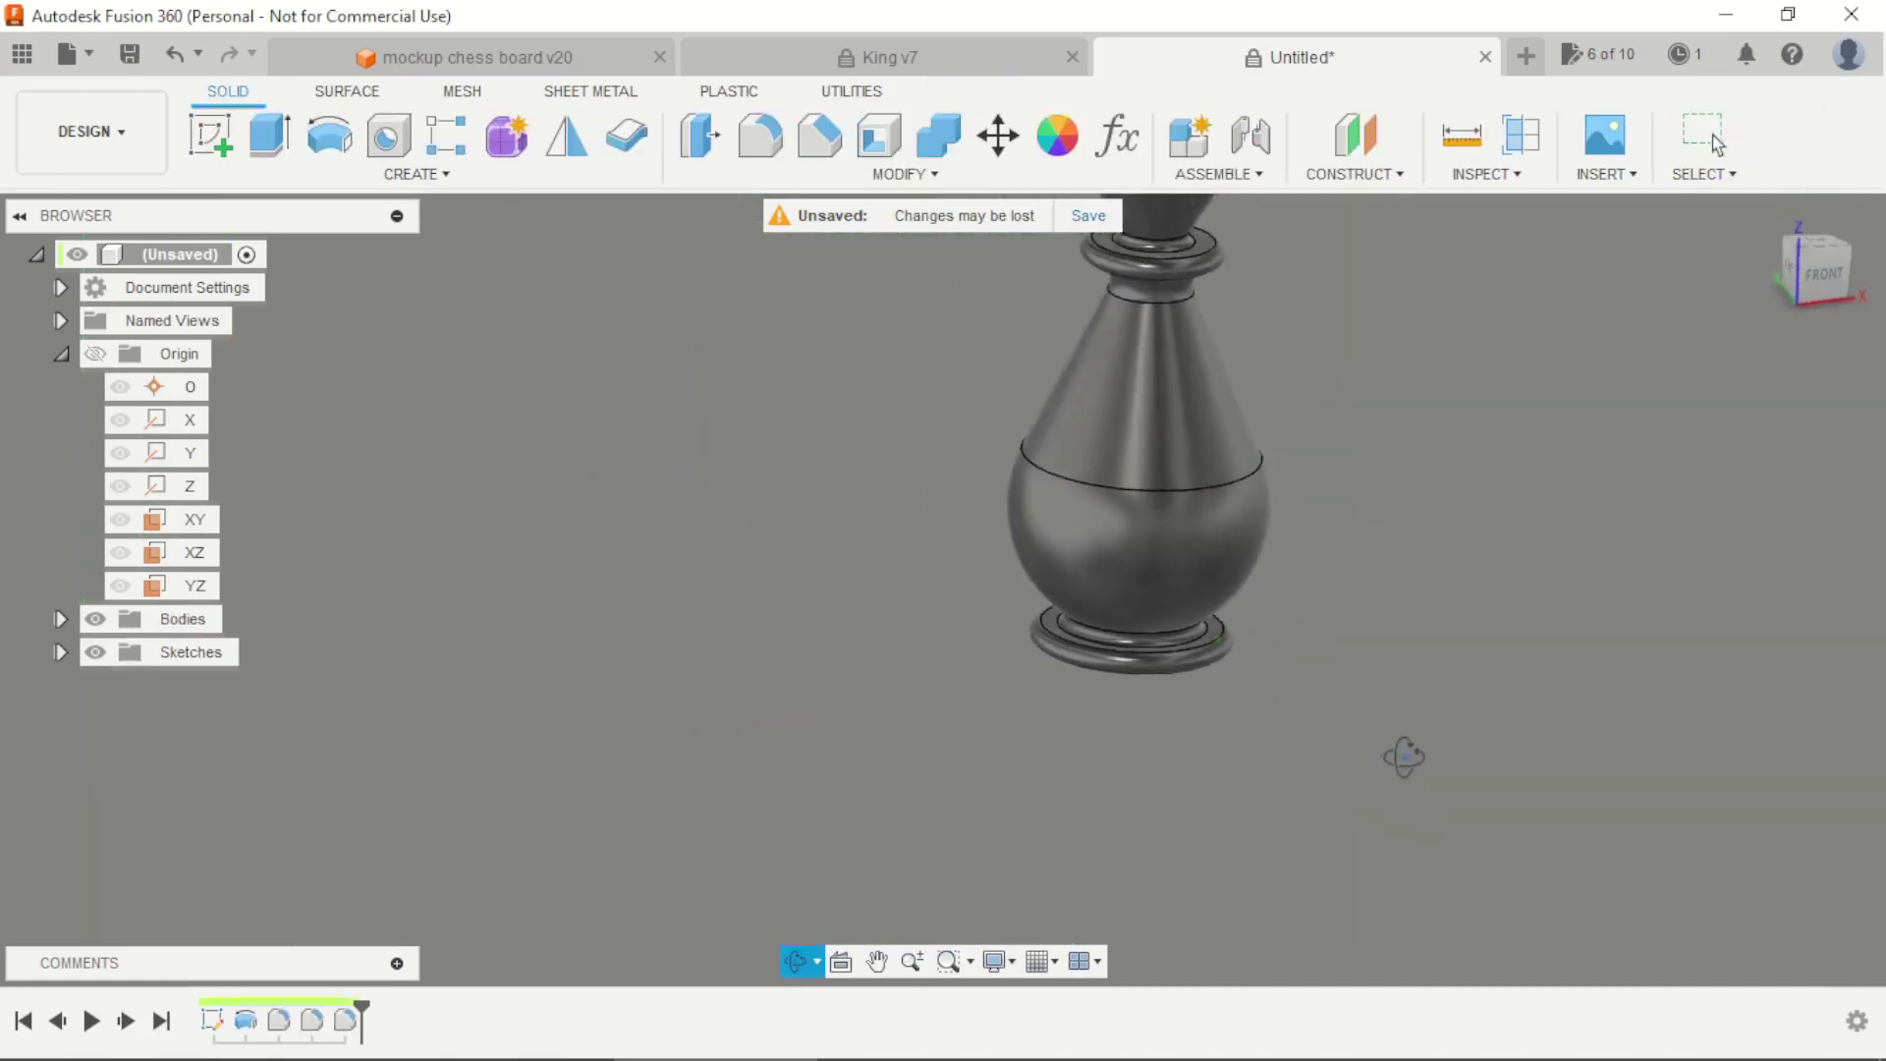
{"action": "middle_click_drag", "start_coordinate": [1158, 452], "coordinate": [1011, 484], "text": "shift"}
{"action": "scroll", "coordinate": [800, 581], "scroll_direction": "down", "scroll_amount": 3}
{"action": "scroll", "coordinate": [771, 666], "scroll_direction": "up", "scroll_amount": 2}
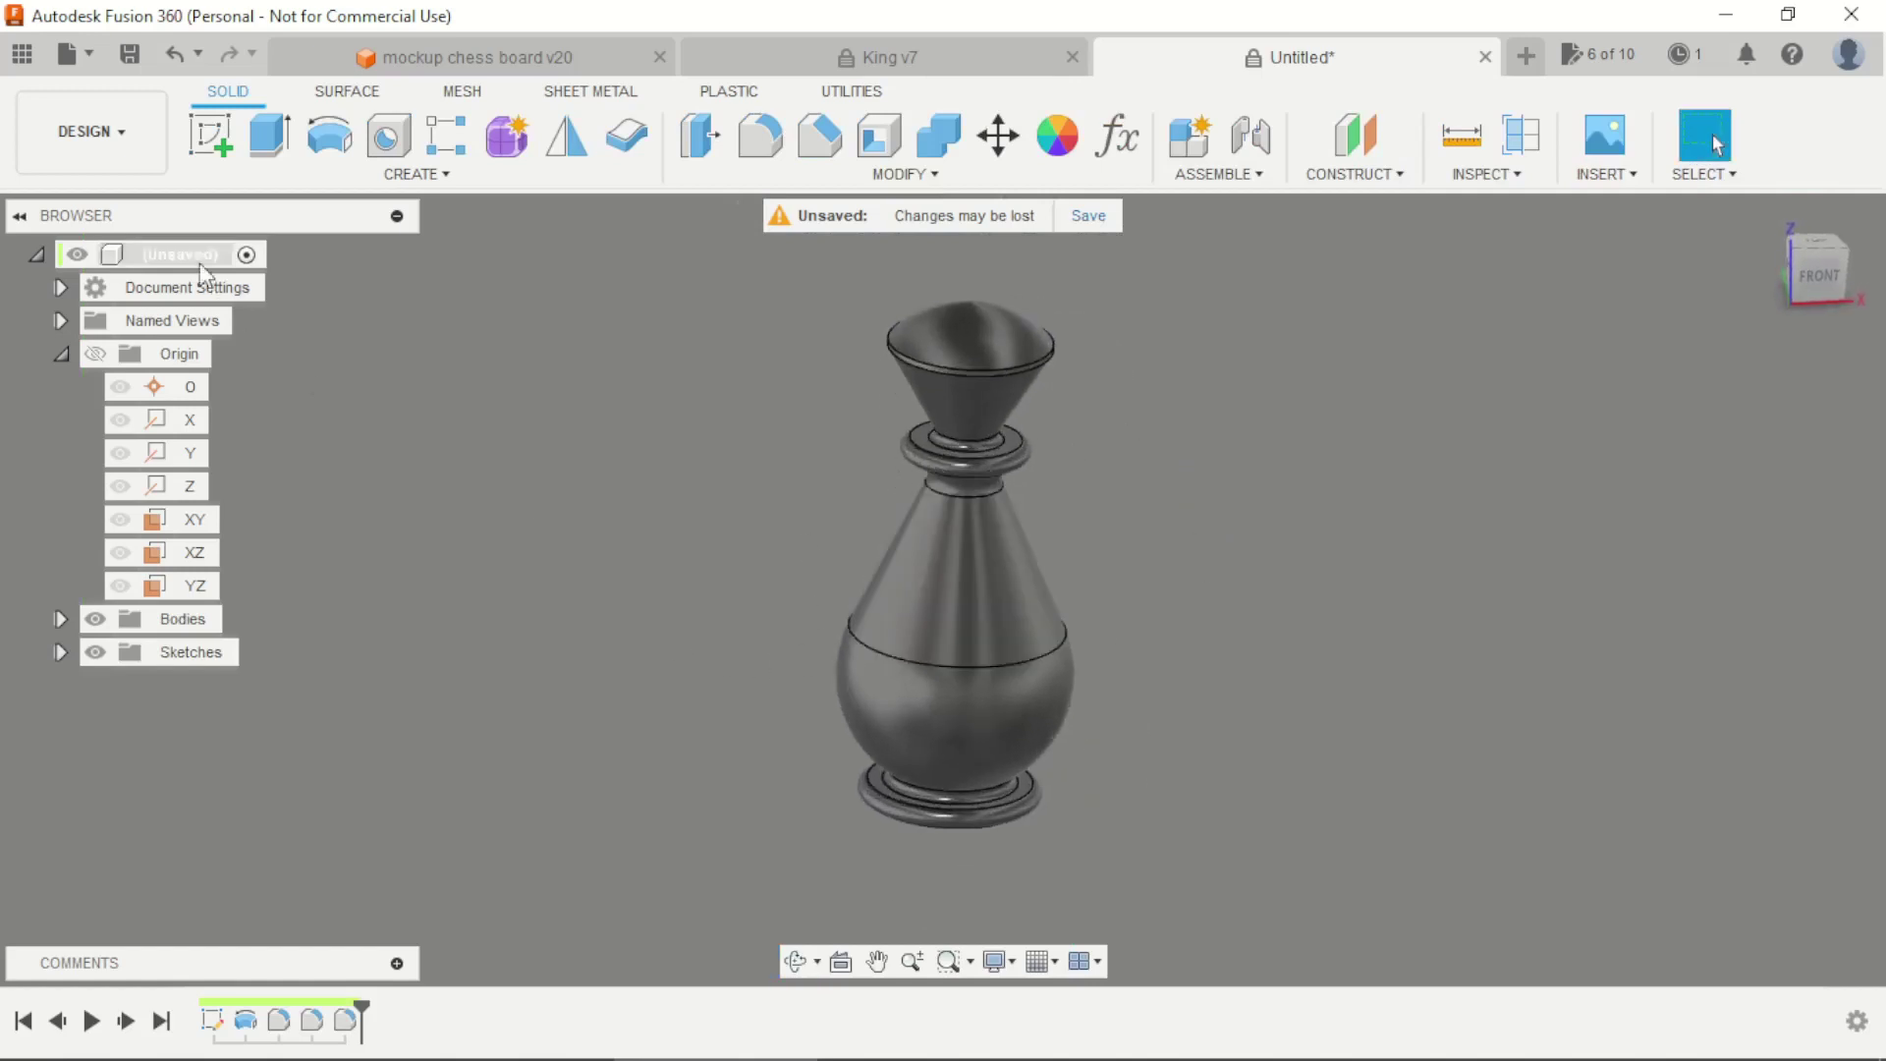
Start a sketch on the XZ plane and draw a slanted centre-to-centre slot beside the body
{"action": "left_click", "coordinate": [210, 136]}
{"action": "left_click", "coordinate": [1075, 748]}
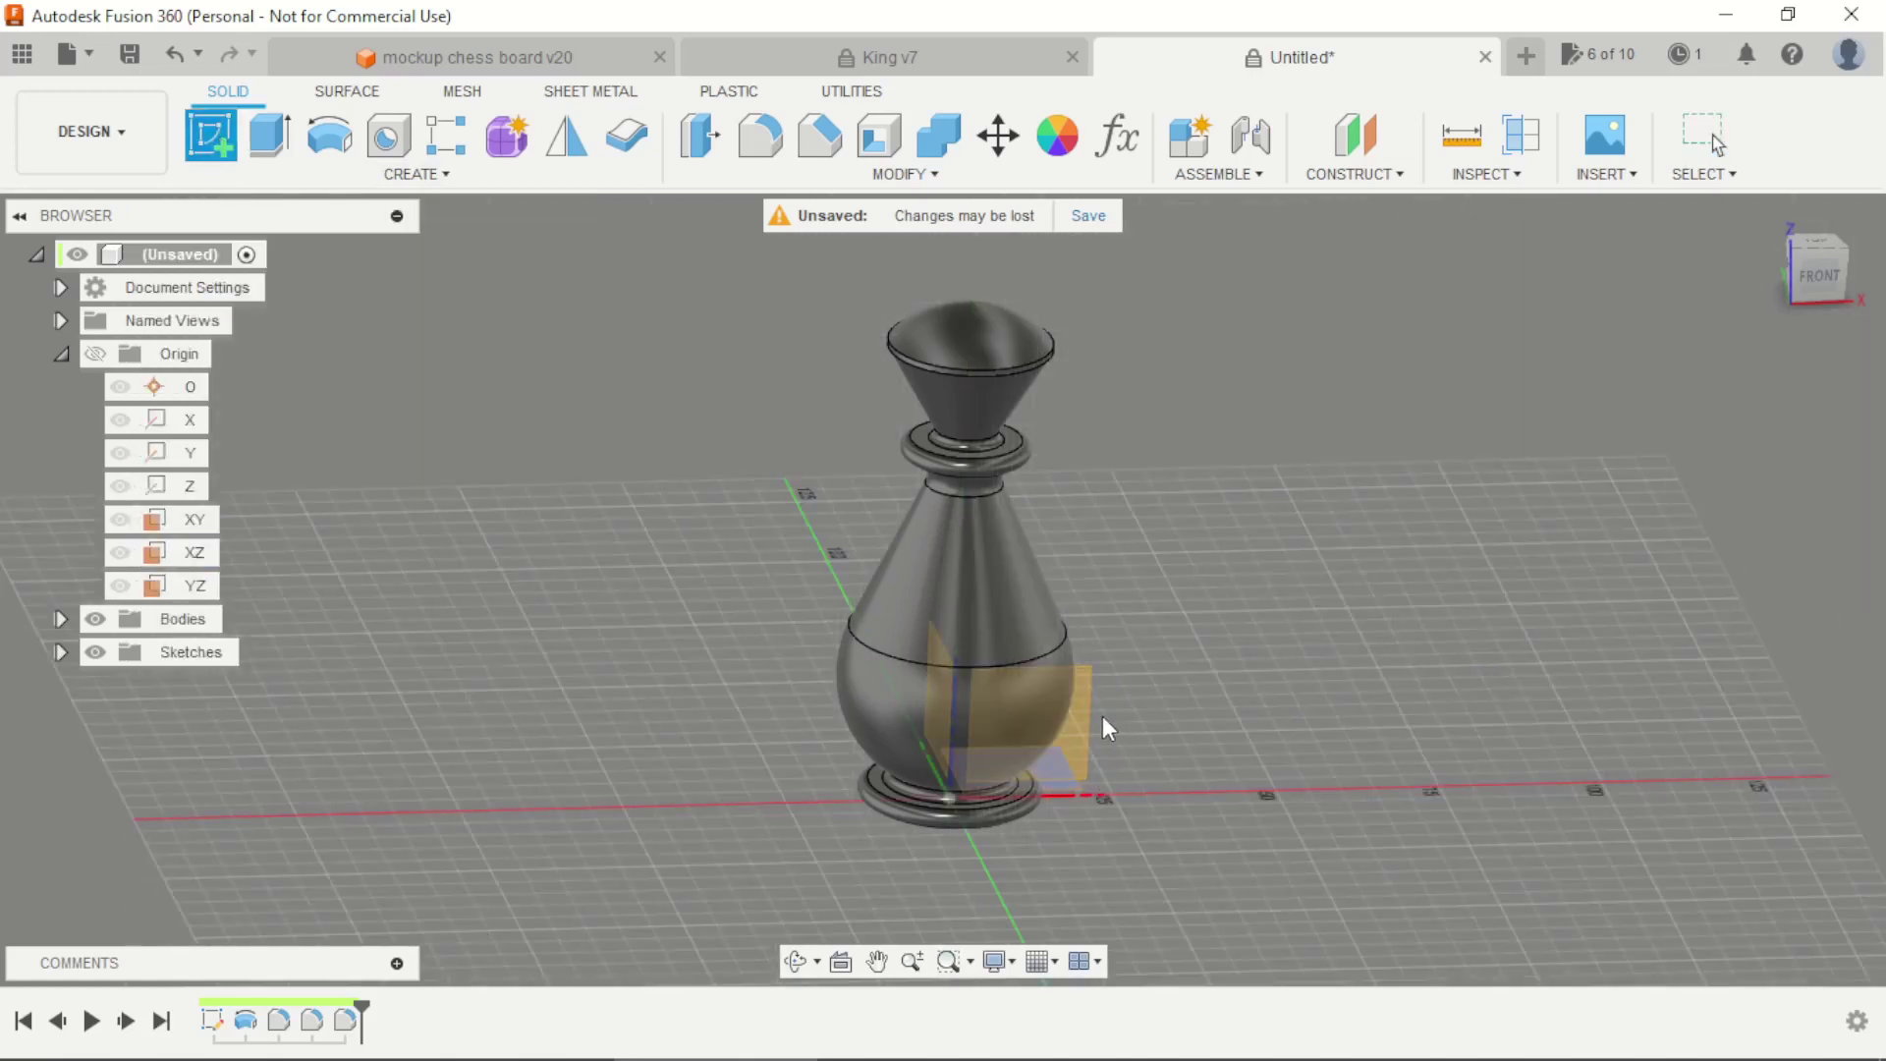
{"action": "left_click", "coordinate": [1087, 738]}
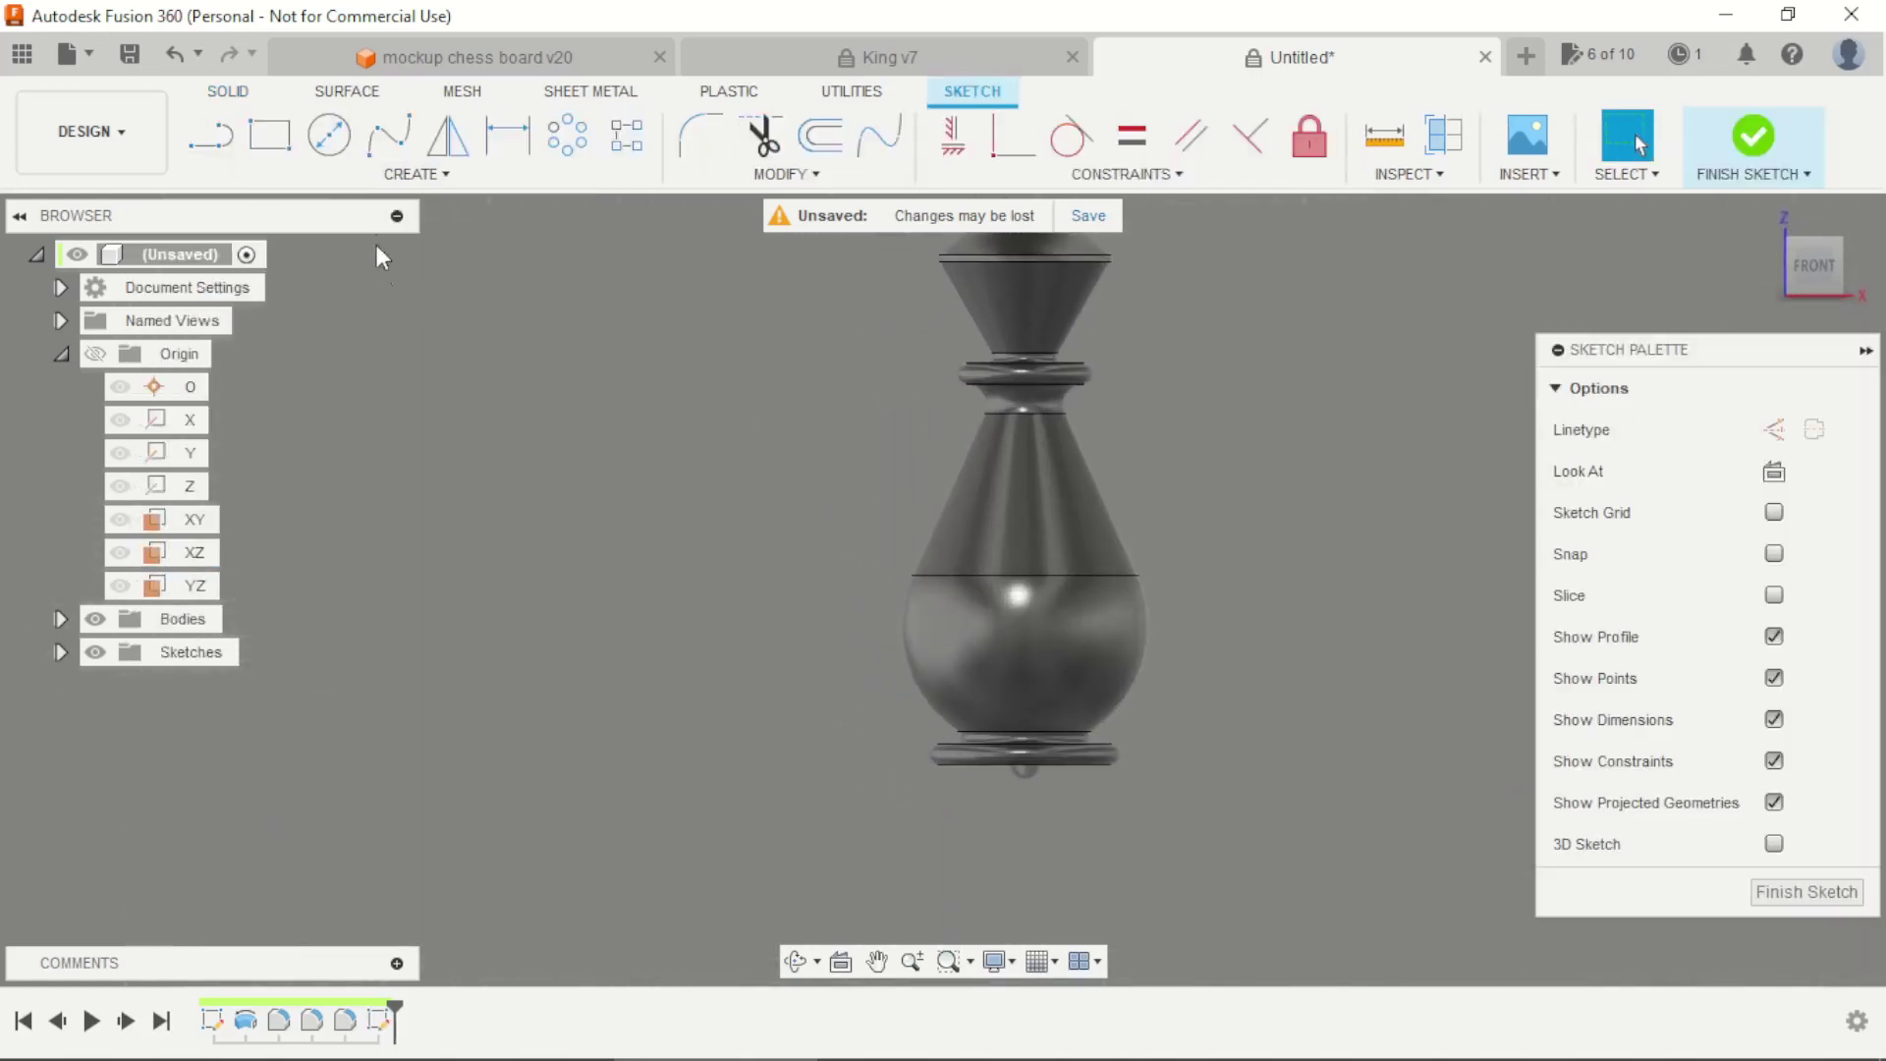
{"action": "left_click", "coordinate": [385, 179]}
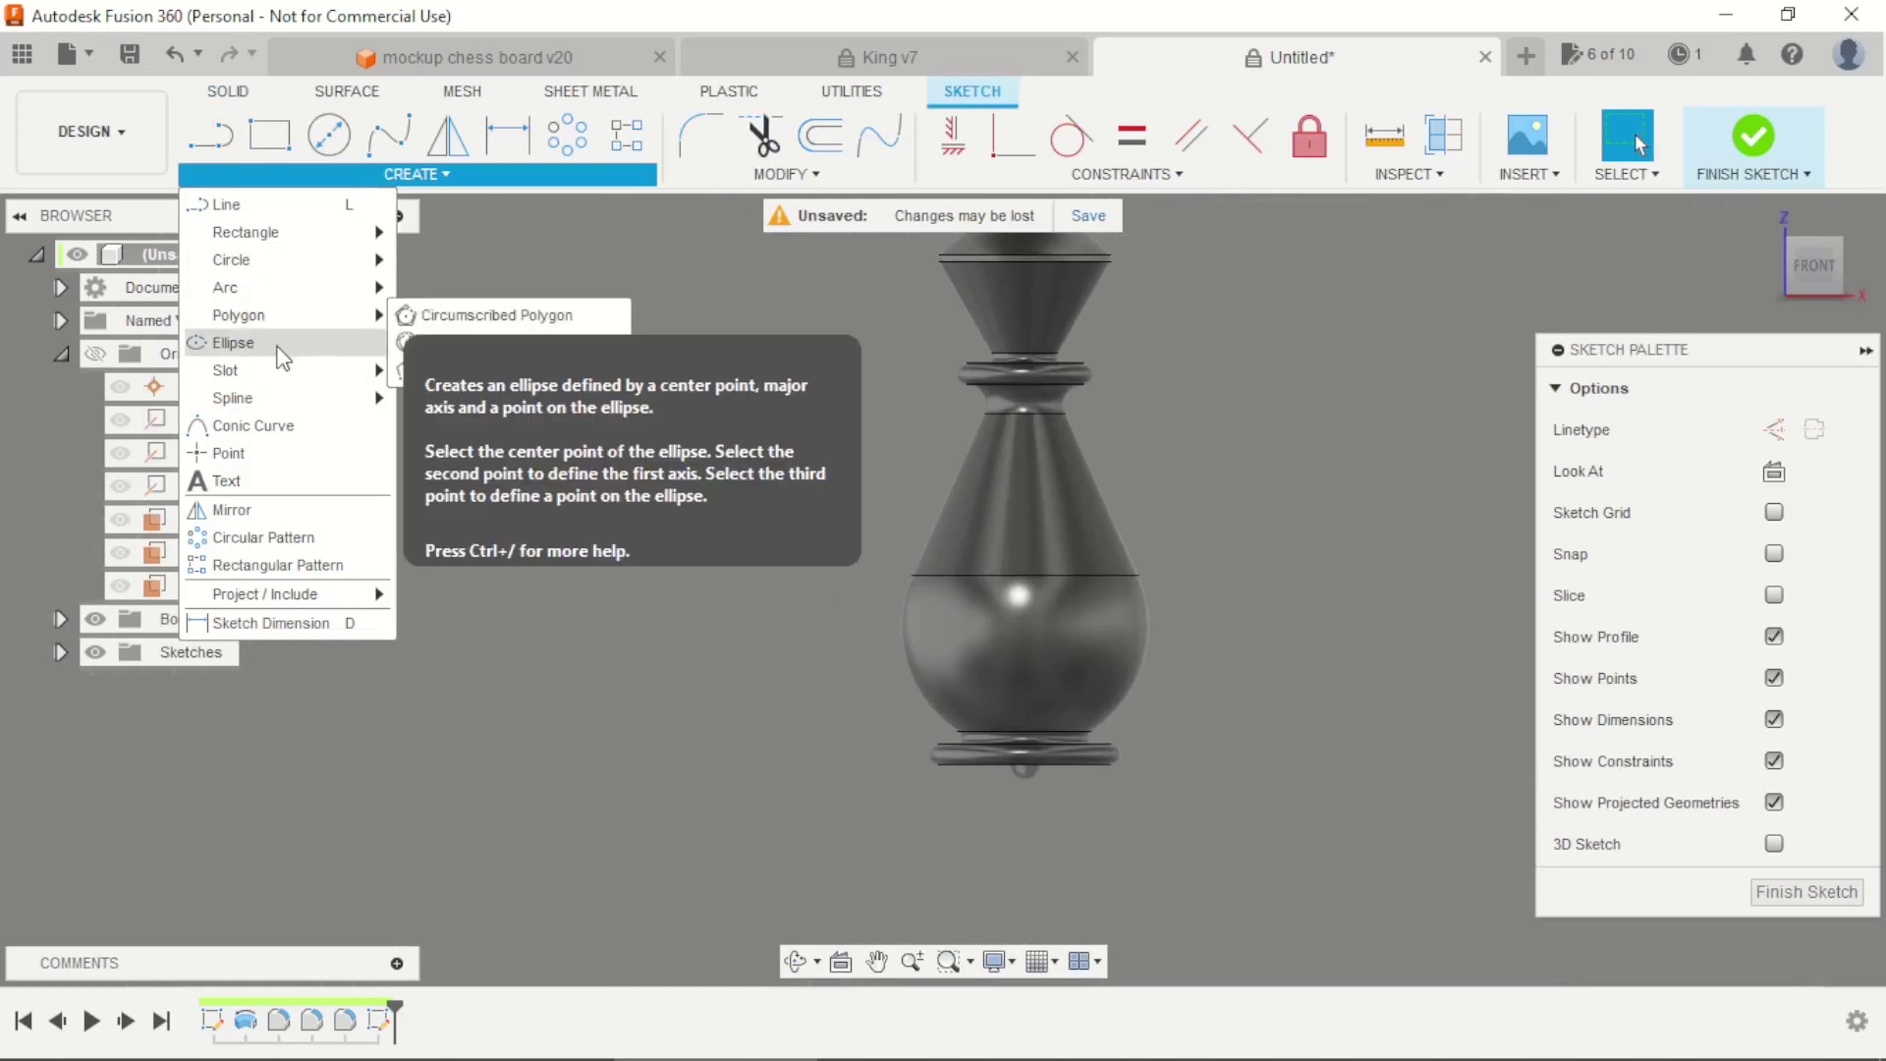
{"action": "left_click", "coordinate": [474, 369]}
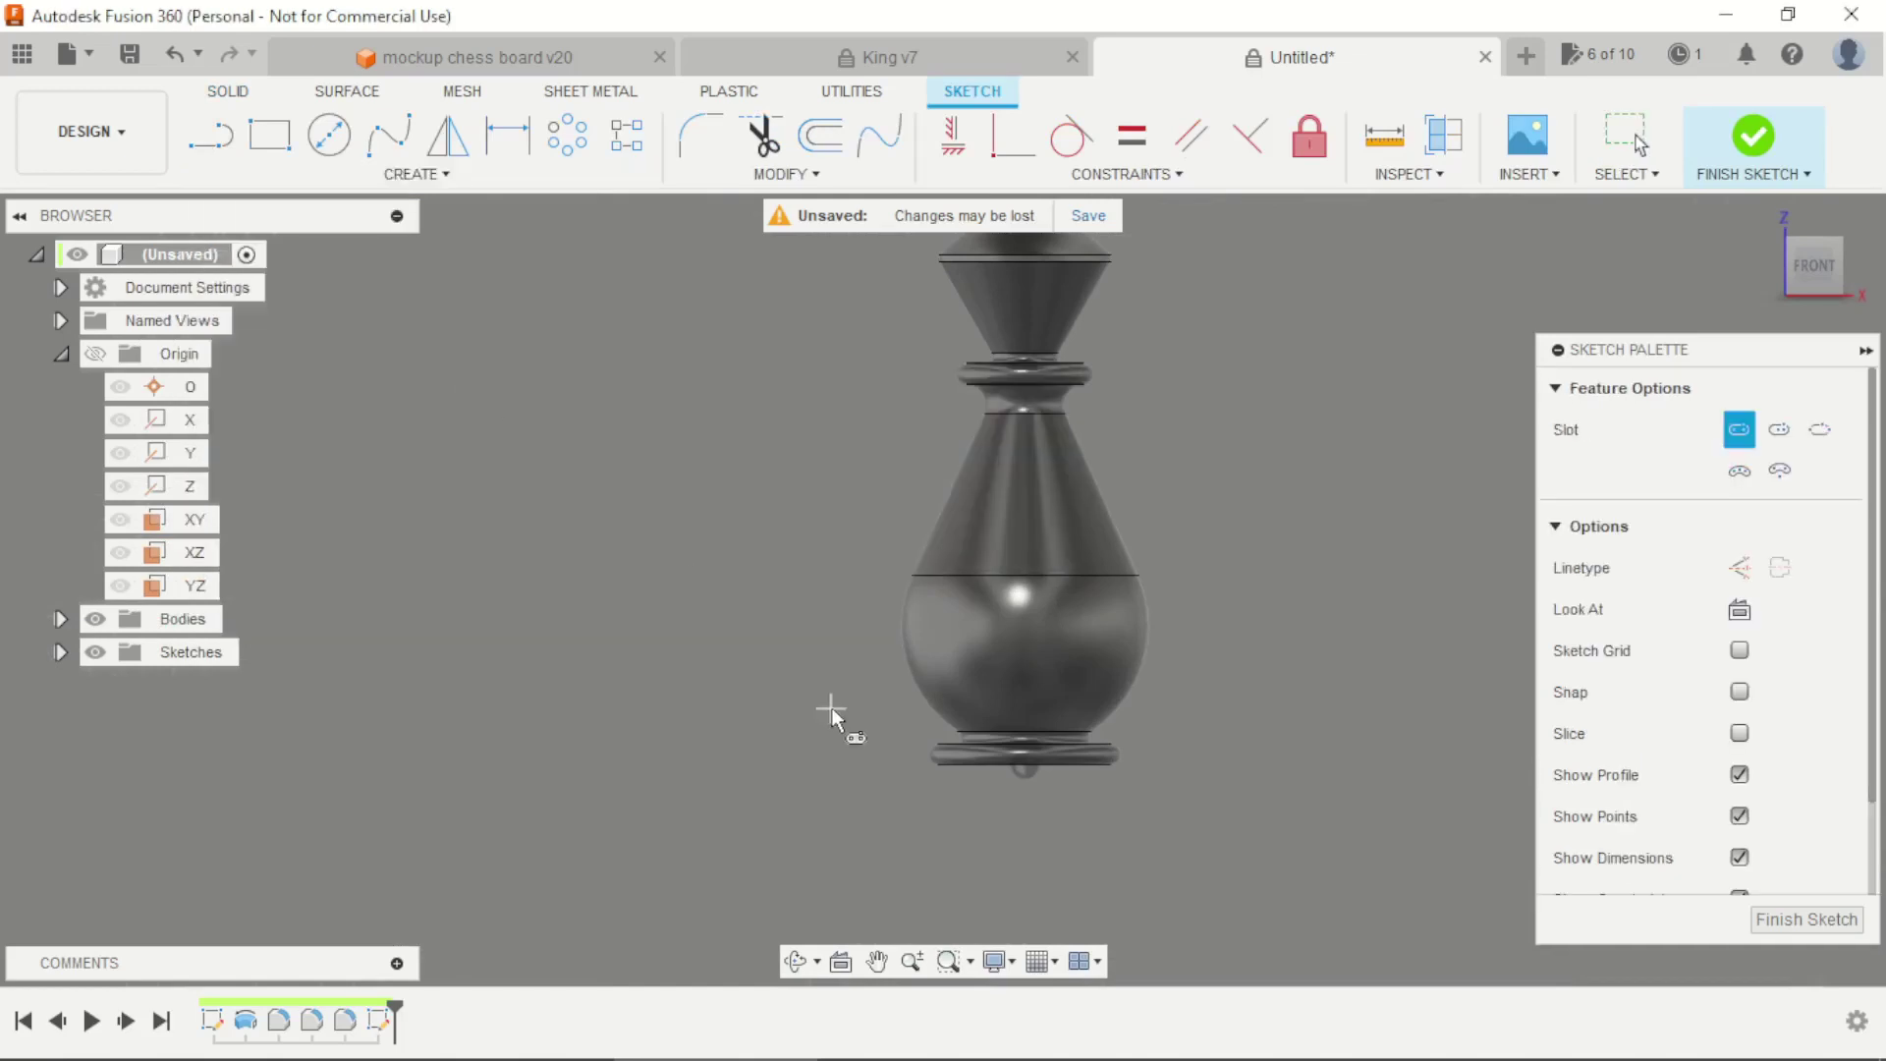
{"action": "left_click", "coordinate": [800, 769]}
{"action": "scroll", "coordinate": [906, 439], "scroll_direction": "up", "scroll_amount": 2}
{"action": "left_click", "coordinate": [907, 439]}
{"action": "left_click", "coordinate": [949, 414]}
{"action": "left_click", "coordinate": [931, 440]}
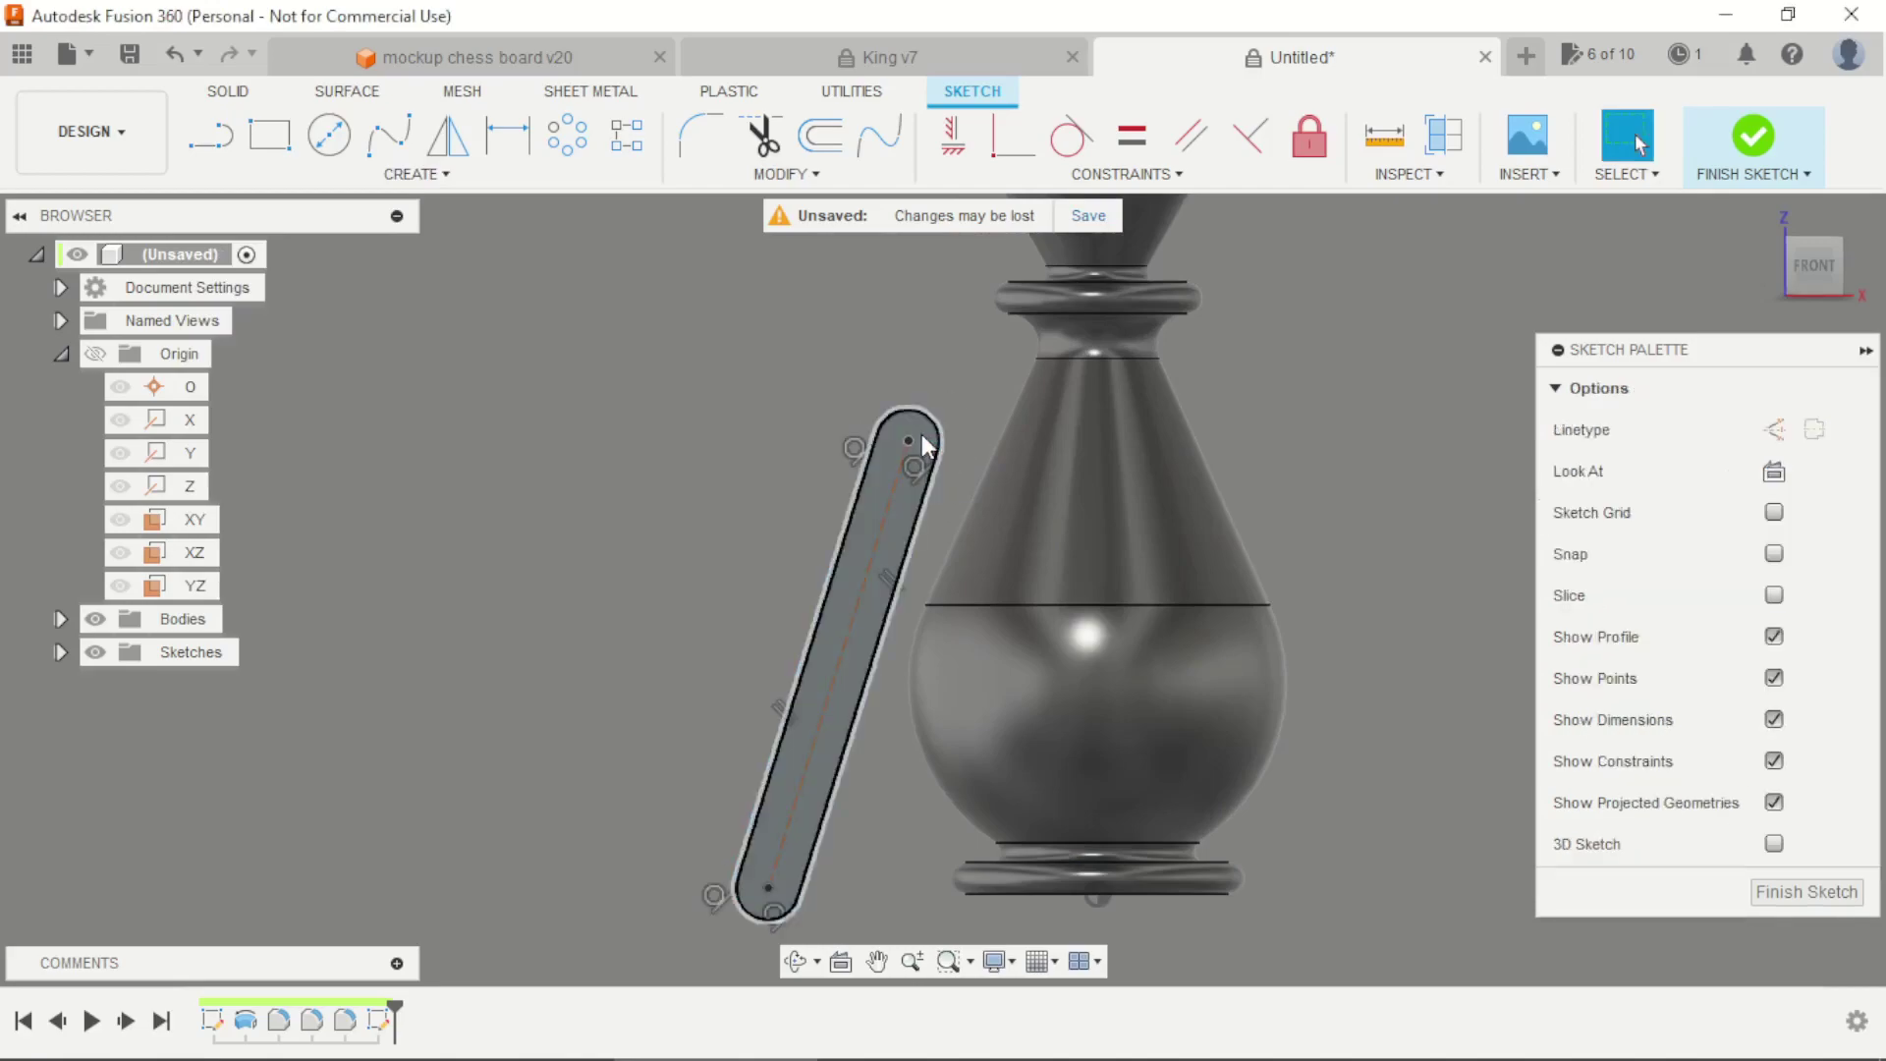
{"action": "key", "text": "alt+Tab"}
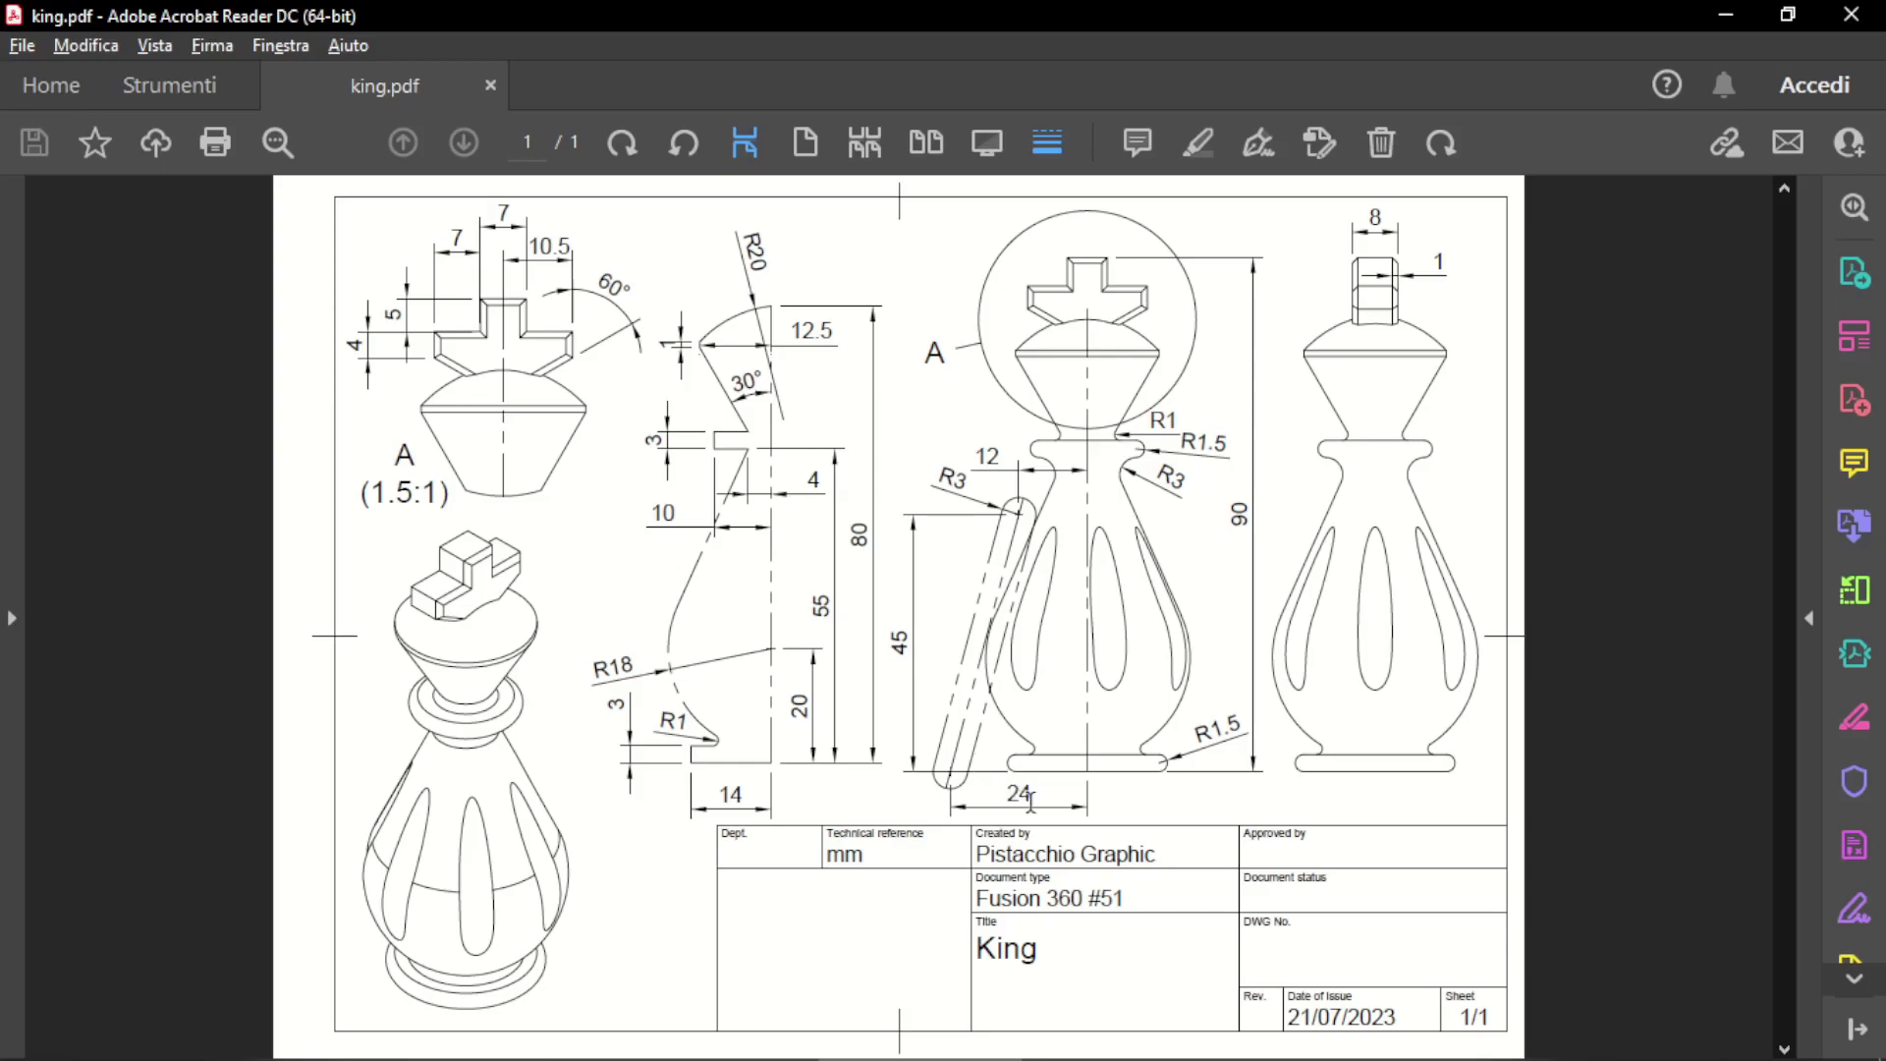
Go back from the king.pdf drawing to the Fusion 360 slot sketch
{"action": "key", "text": "alt+Tab"}
Align the slot's lower end point with the base point of the piece
{"action": "scroll", "coordinate": [801, 646], "scroll_direction": "up", "scroll_amount": 3}
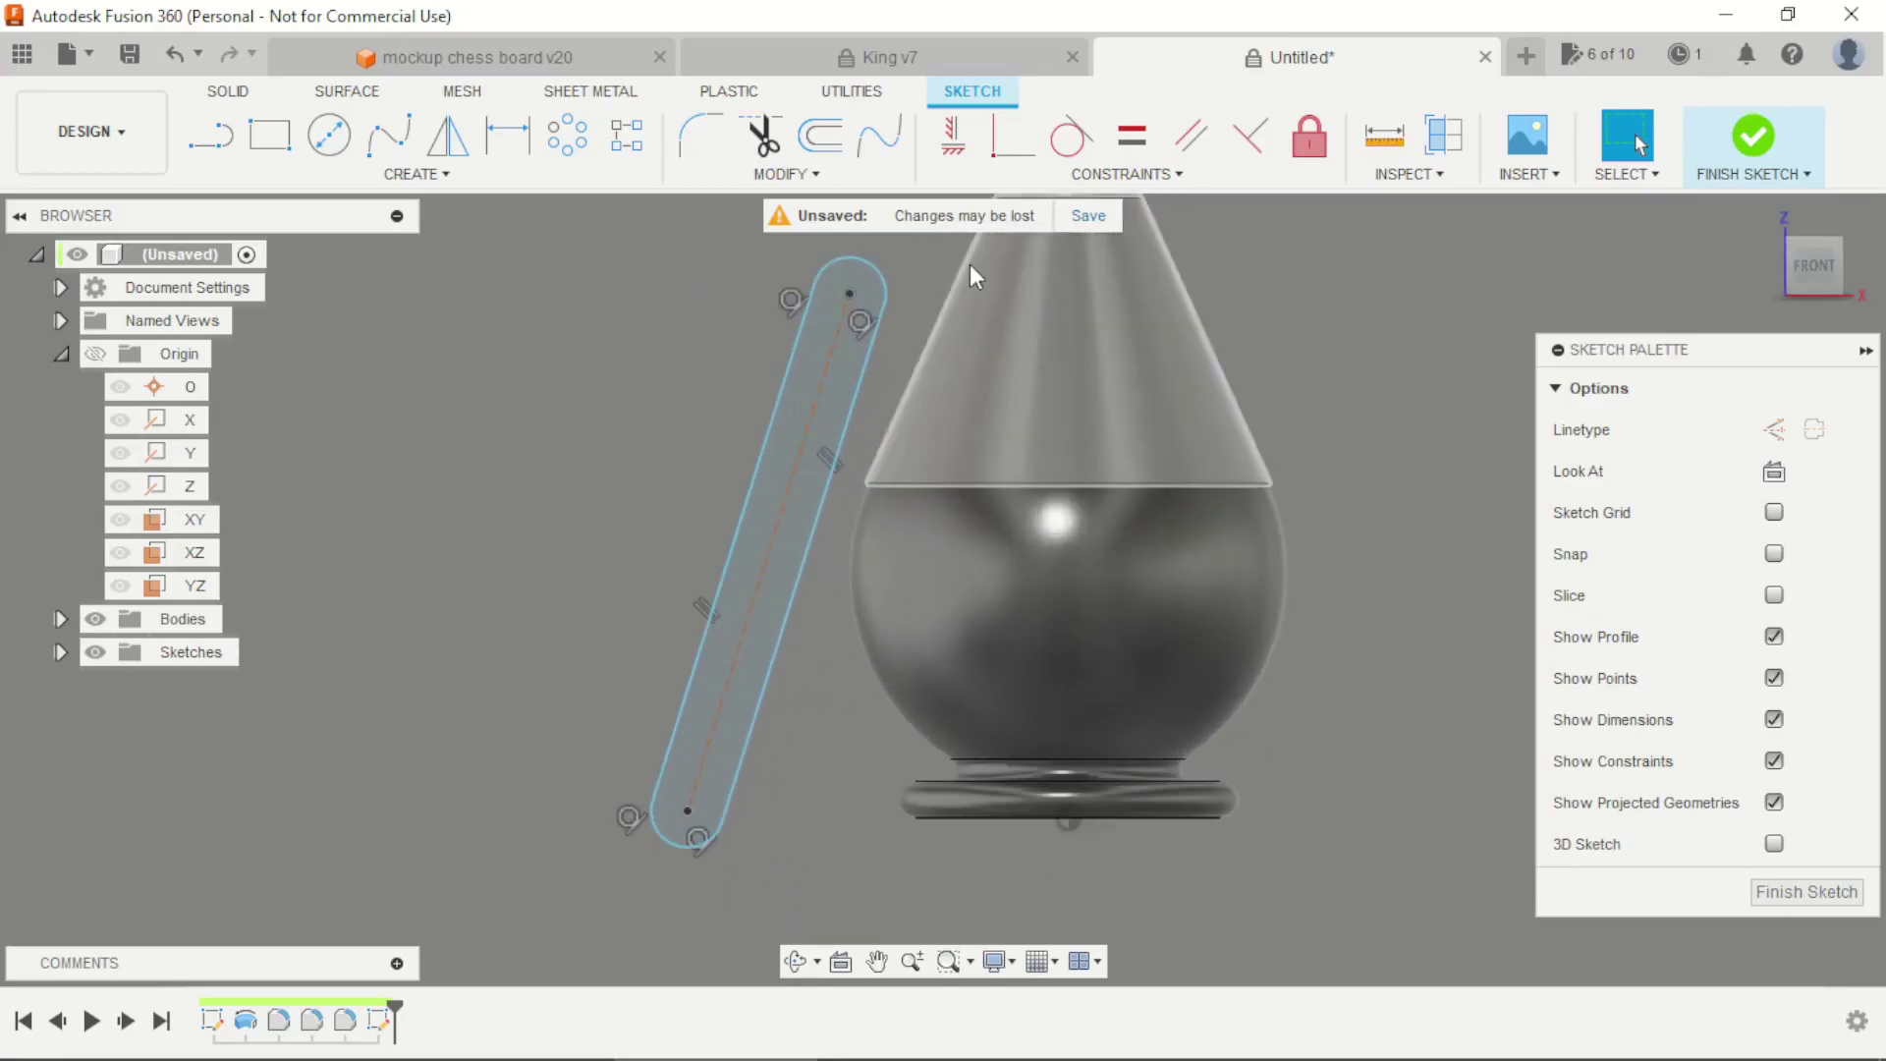
{"action": "left_click", "coordinate": [953, 134]}
{"action": "left_click", "coordinate": [687, 811]}
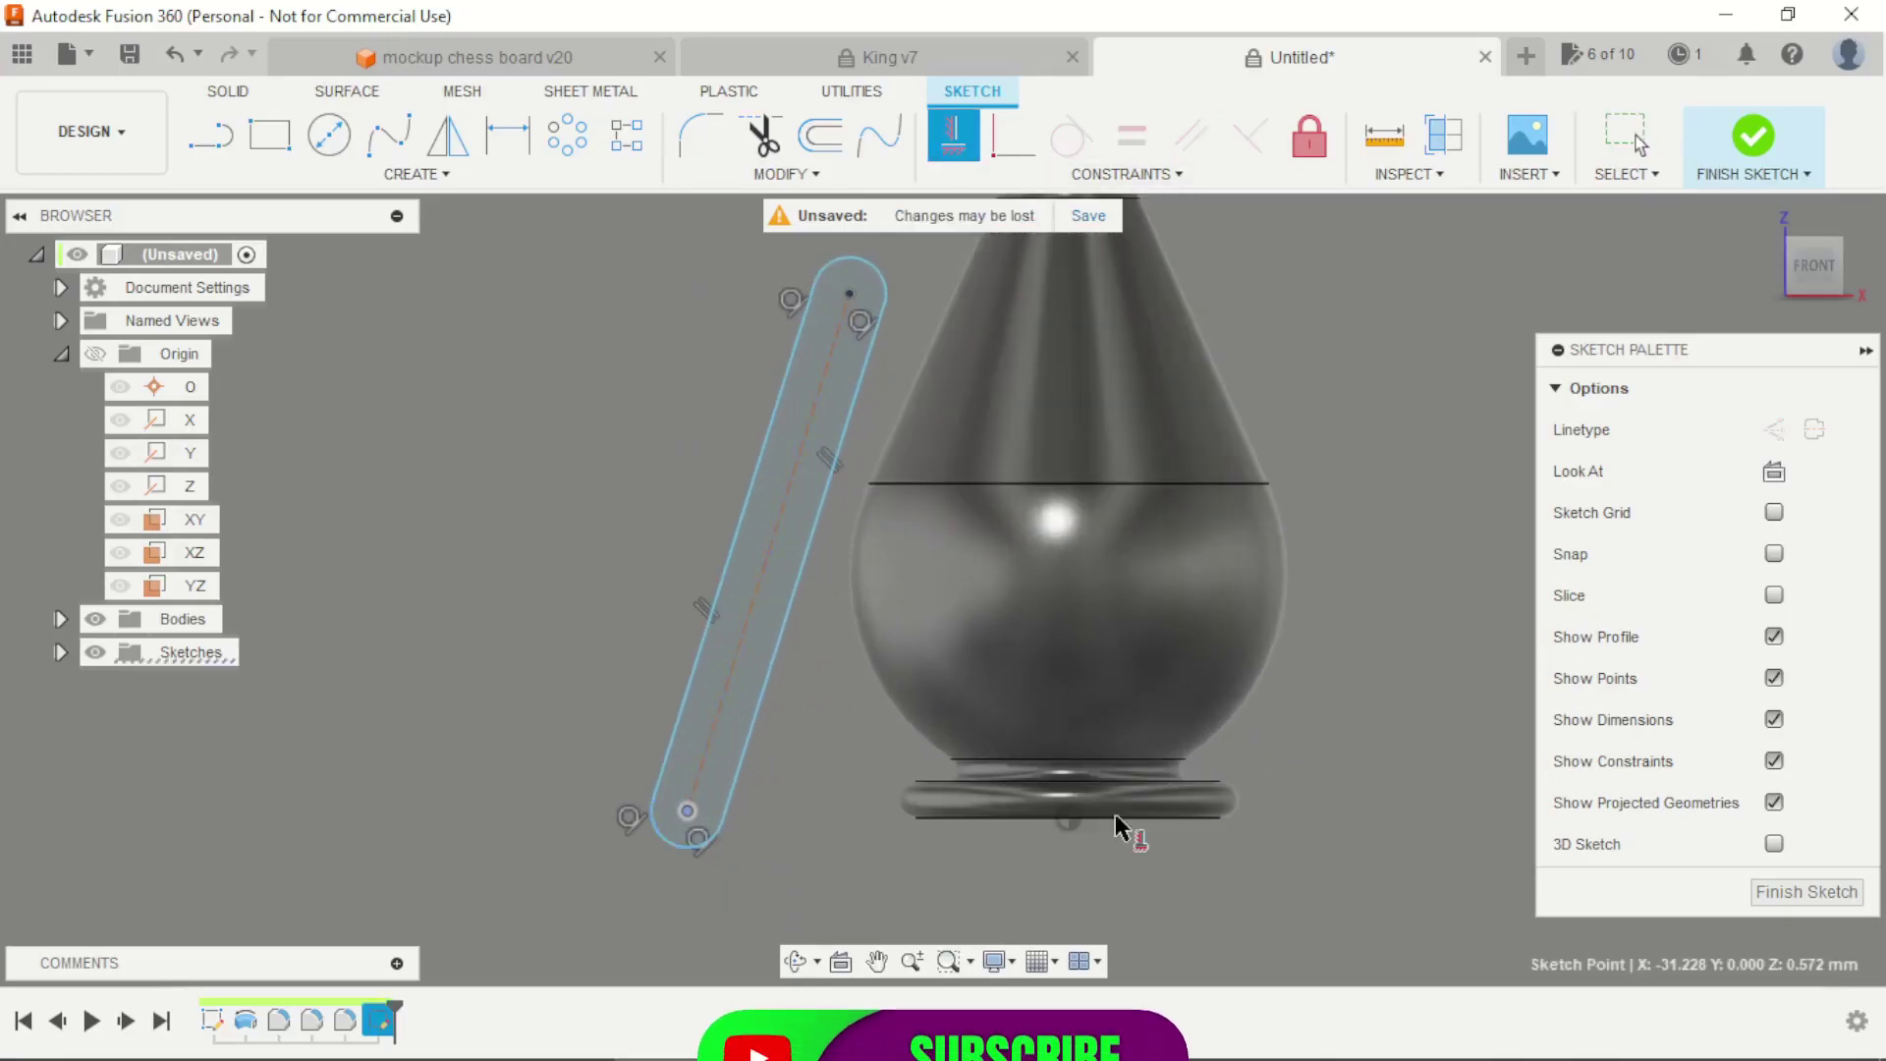
{"action": "left_click", "coordinate": [1067, 818]}
{"action": "scroll", "coordinate": [1152, 879], "scroll_direction": "up", "scroll_amount": 2}
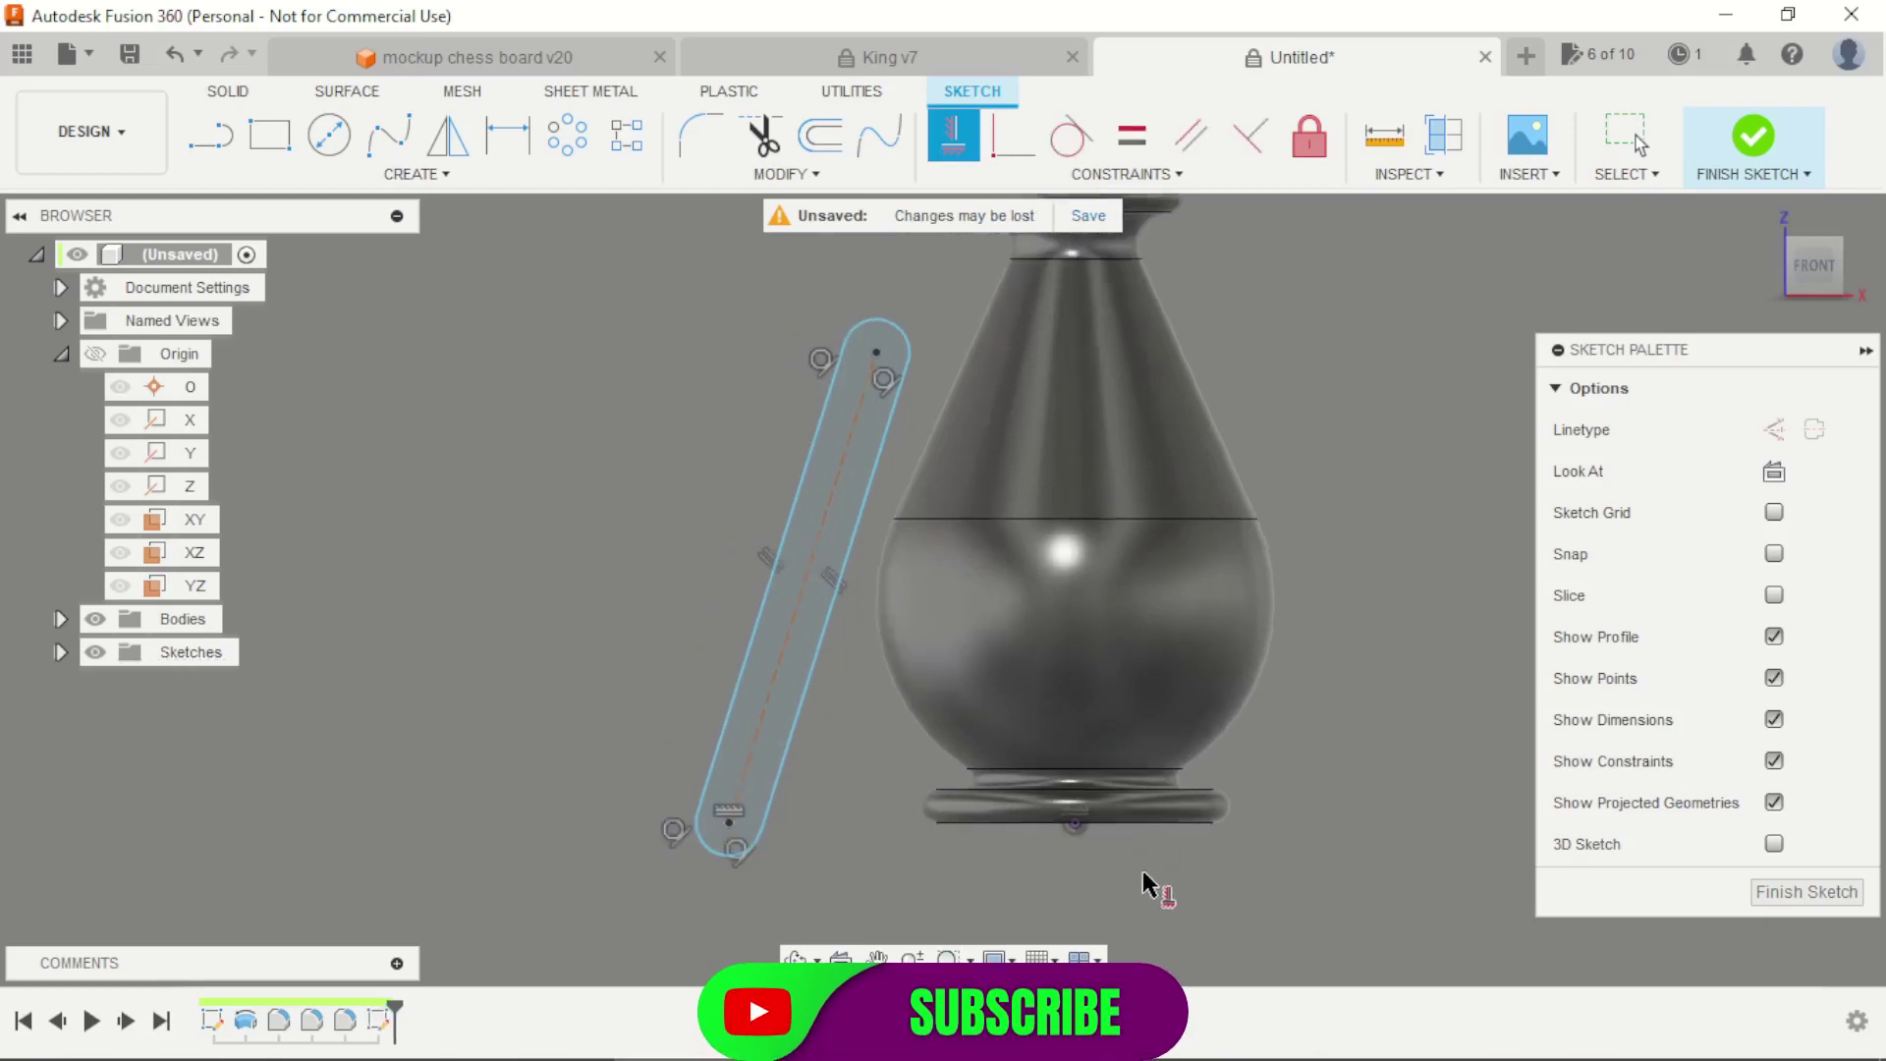
Dimension the slot's lower end 24 mm from the base centre and its end radius to R3
{"action": "key", "text": "d"}
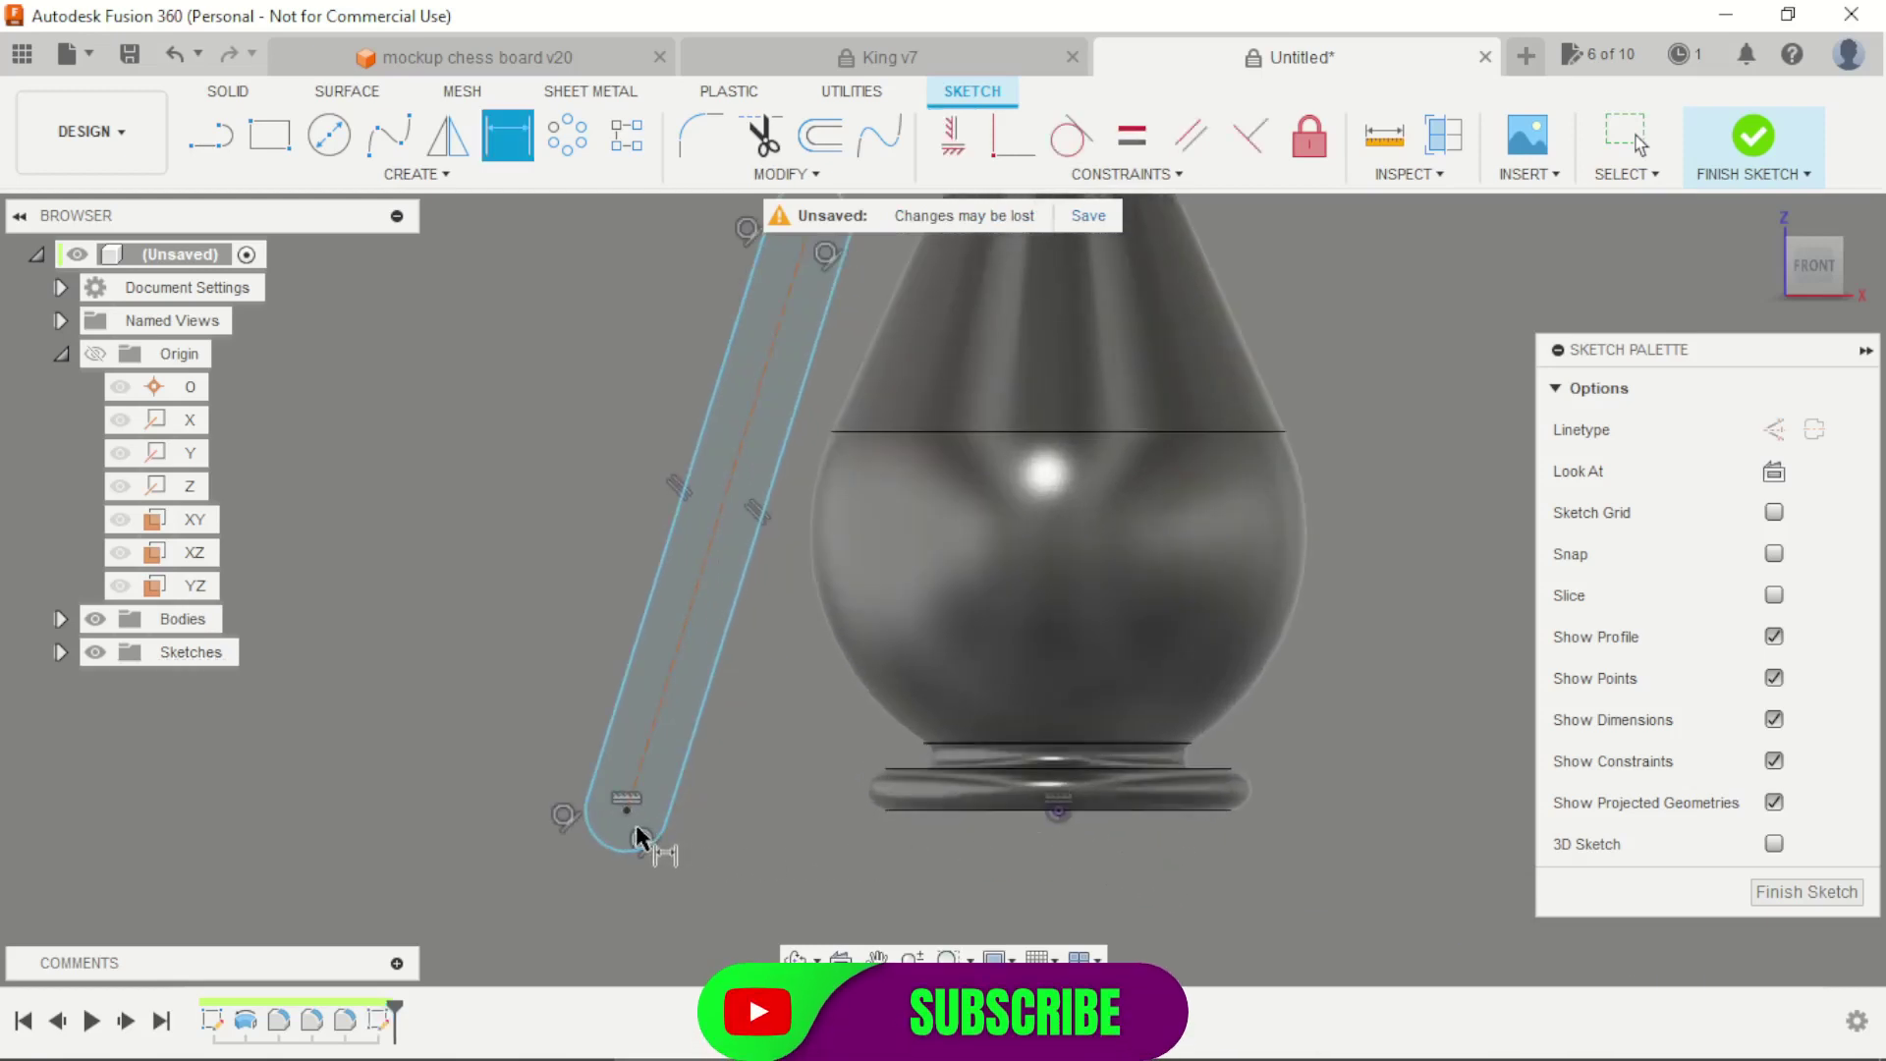
{"action": "left_click", "coordinate": [627, 812]}
{"action": "left_click", "coordinate": [1058, 812]}
{"action": "left_click", "coordinate": [889, 897]}
{"action": "type", "text": "24"}
{"action": "key", "text": "Return"}
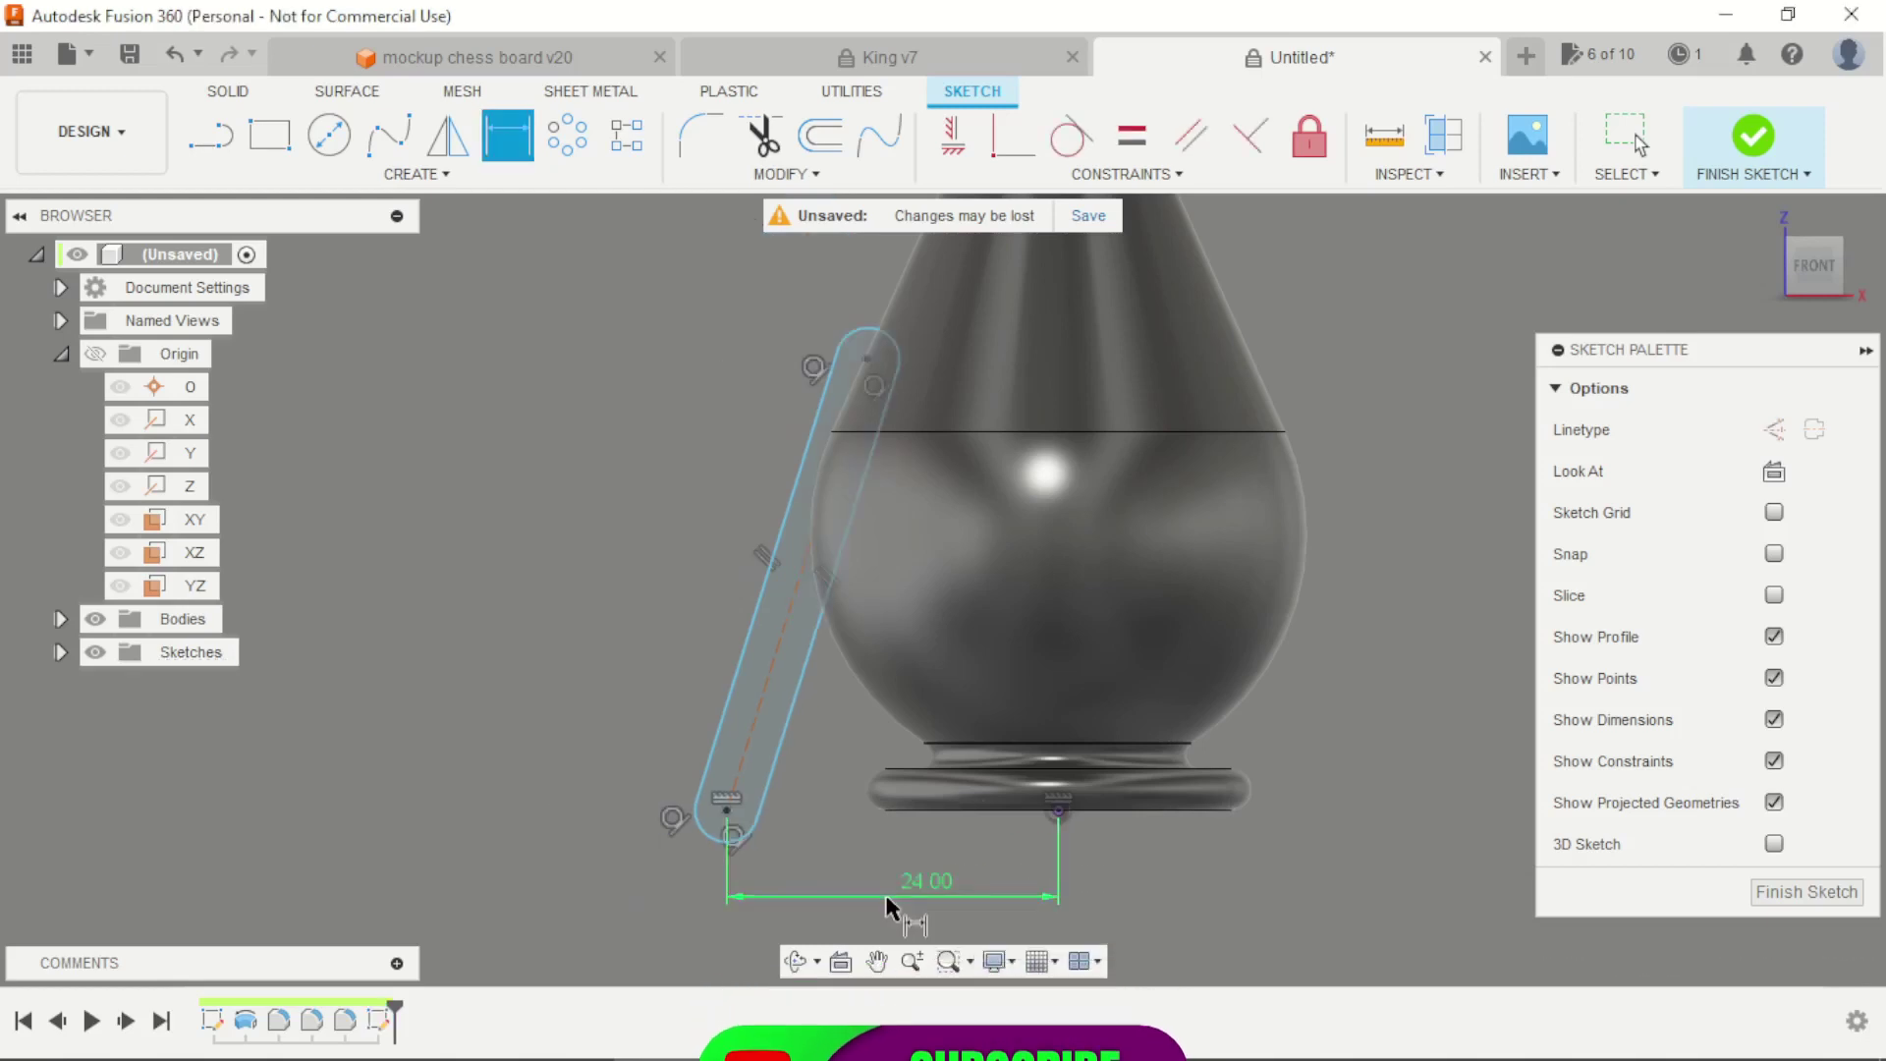
{"action": "scroll", "coordinate": [800, 417], "scroll_direction": "up", "scroll_amount": 3}
{"action": "left_click", "coordinate": [860, 381]}
{"action": "left_click", "coordinate": [800, 315]}
{"action": "type", "text": "3"}
{"action": "key", "text": "Return"}
Set the slot's top arc centre 45 mm above the base line
{"action": "scroll", "coordinate": [816, 354], "scroll_direction": "down", "scroll_amount": 4}
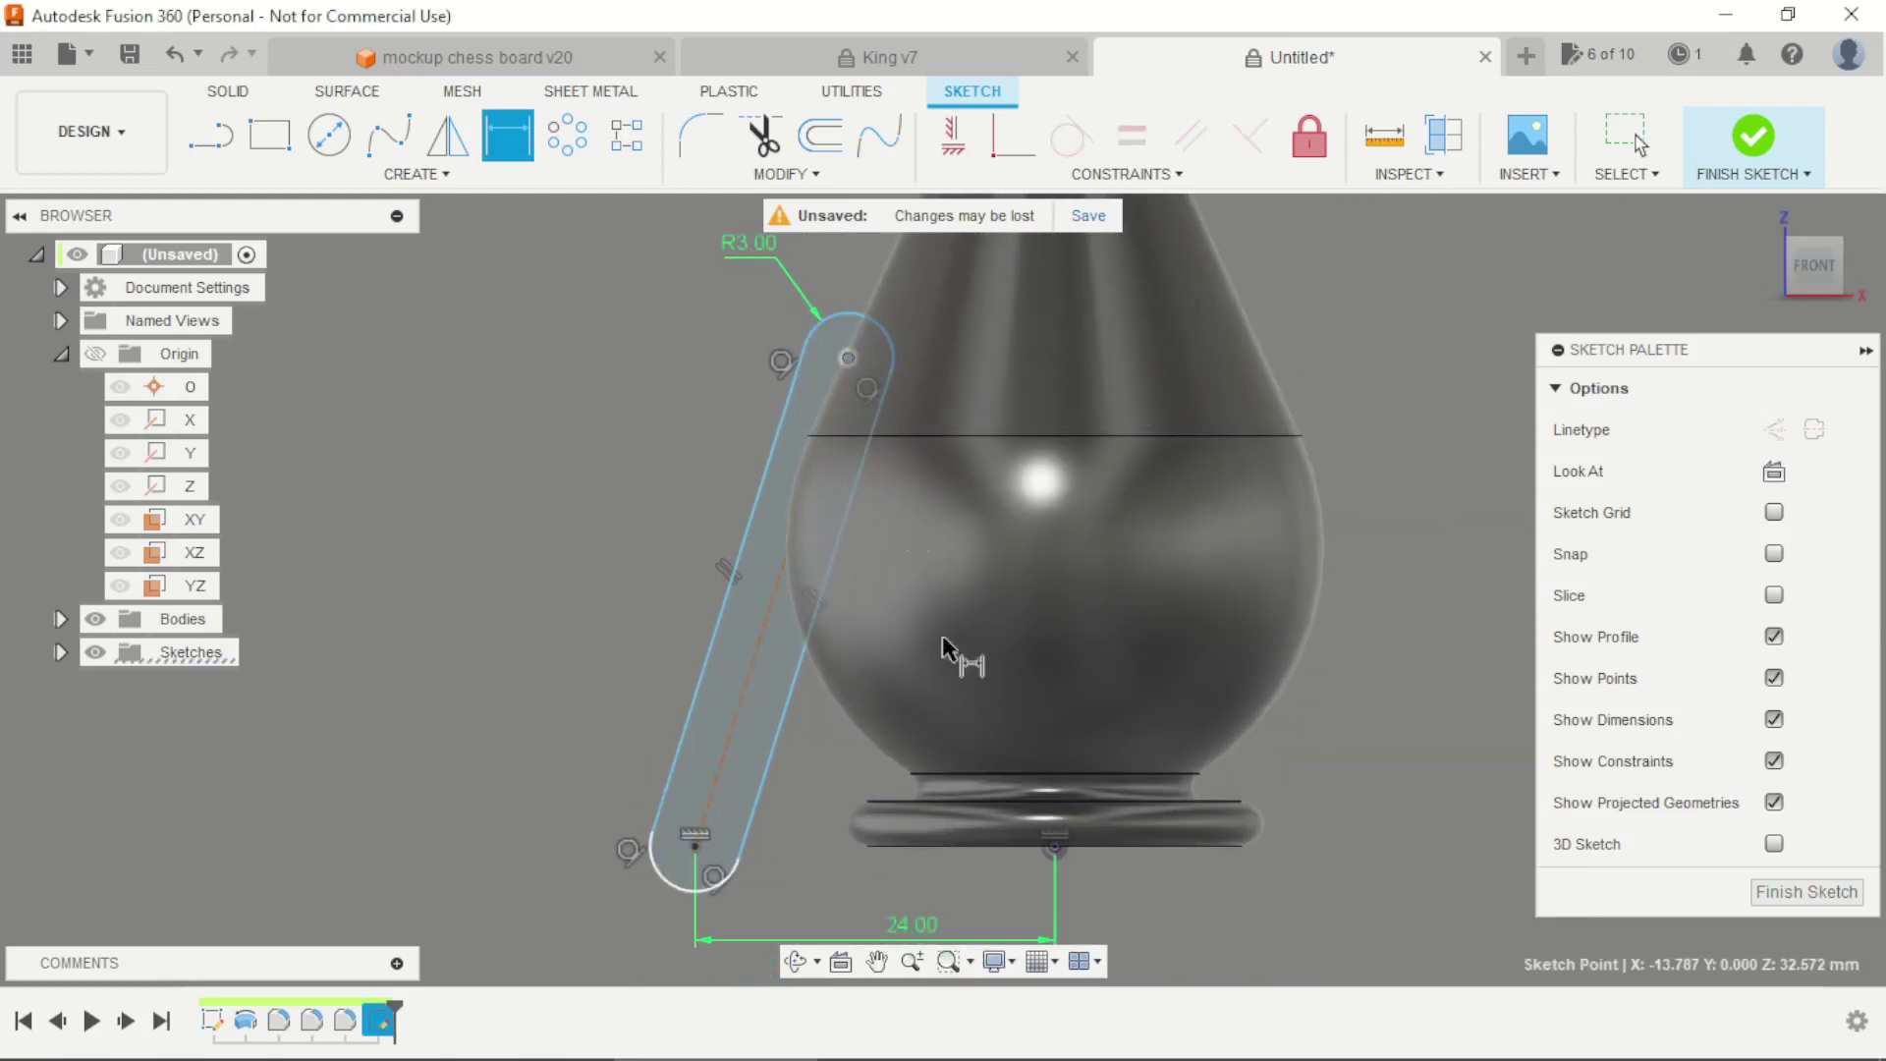
{"action": "left_click", "coordinate": [1057, 849]}
{"action": "left_click", "coordinate": [848, 358]}
{"action": "left_click", "coordinate": [381, 634]}
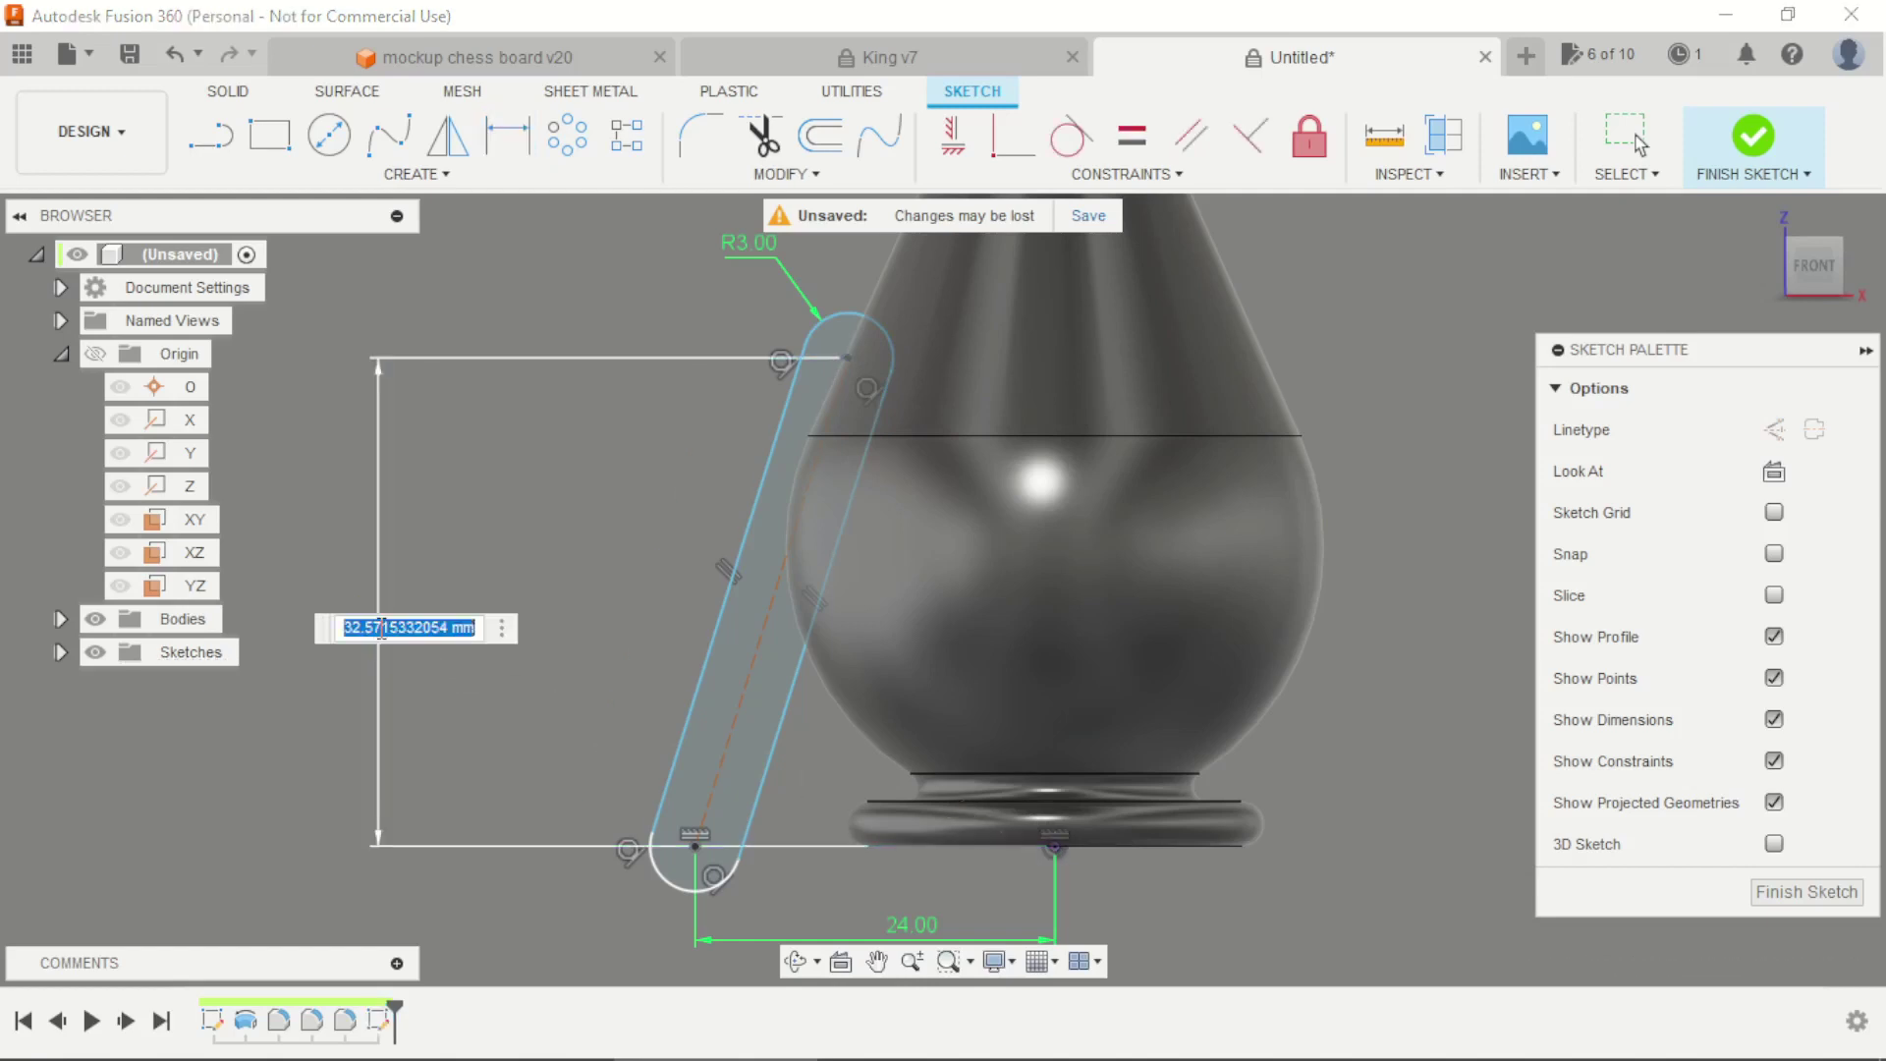
{"action": "type", "text": "45"}
{"action": "key", "text": "Return"}
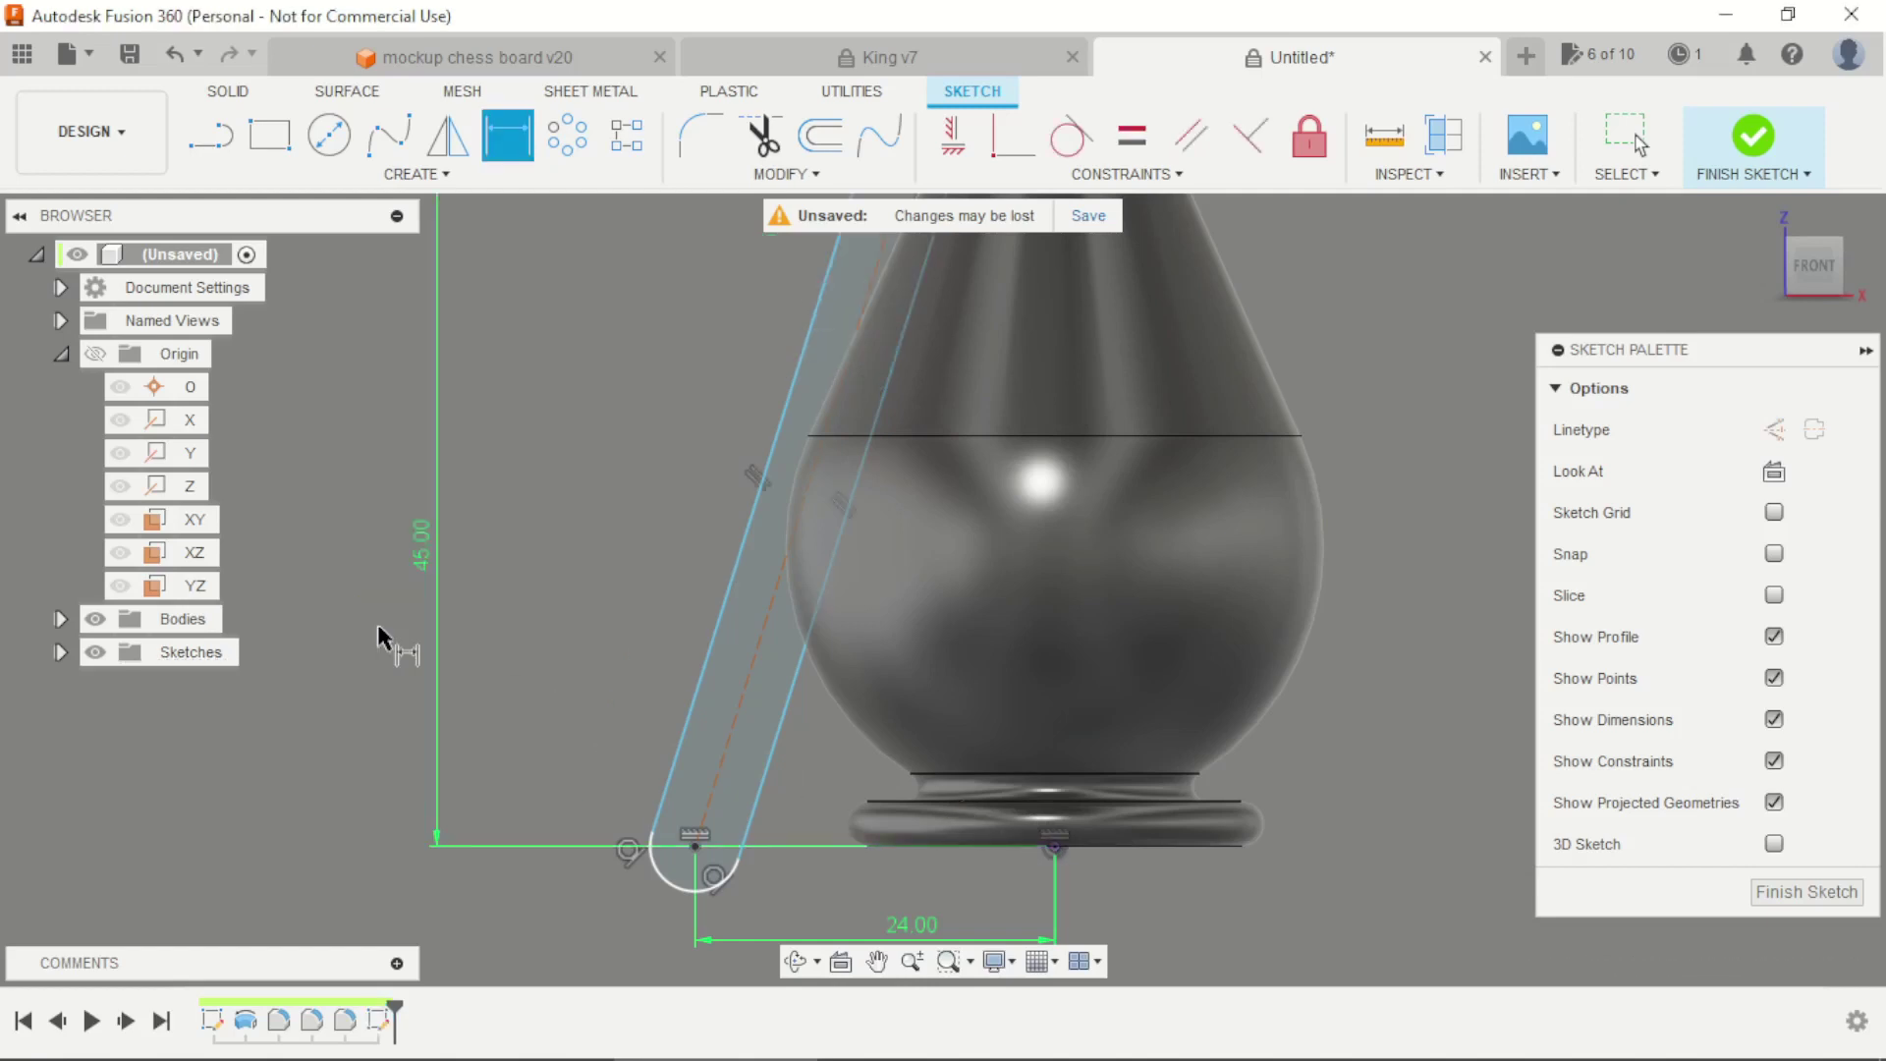
Set the slot's top arc centre 12 mm horizontally from the central axis
{"action": "scroll", "coordinate": [382, 638], "scroll_direction": "down", "scroll_amount": 3}
{"action": "scroll", "coordinate": [643, 422], "scroll_direction": "up", "scroll_amount": 1}
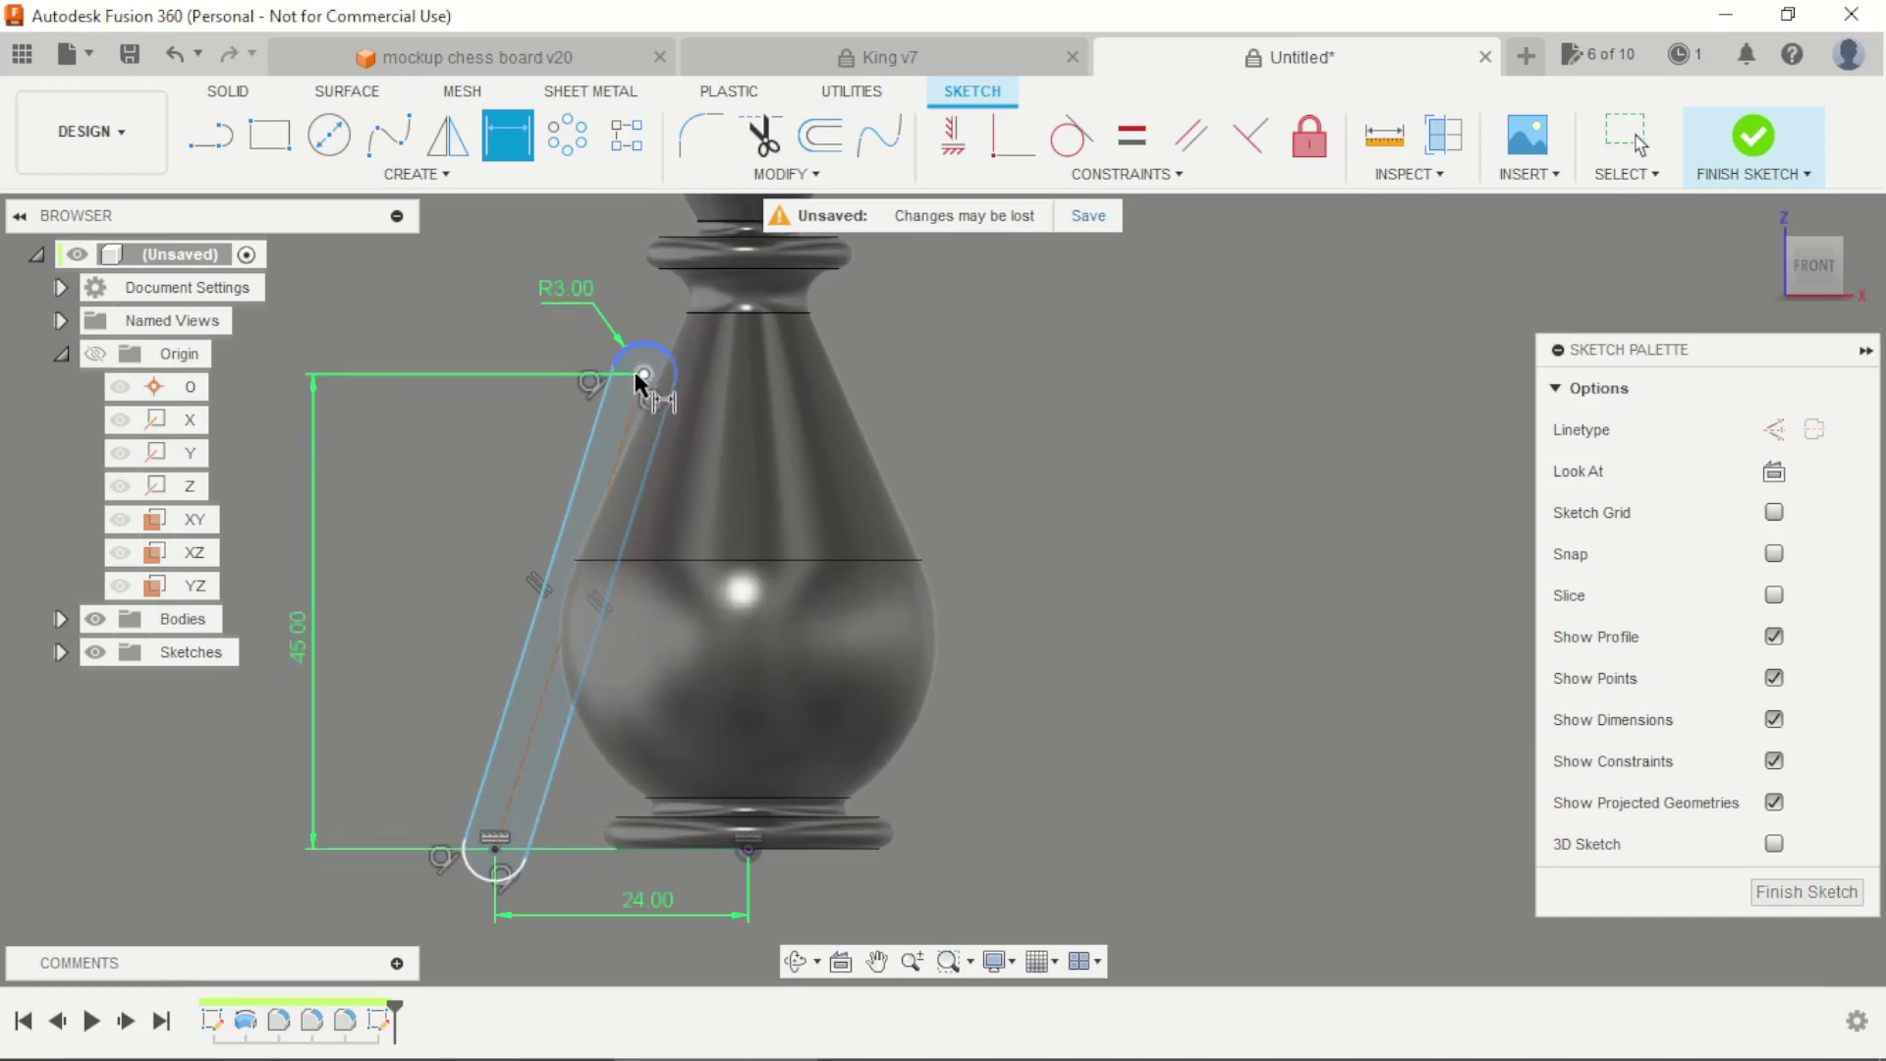
{"action": "left_click", "coordinate": [643, 375]}
{"action": "left_click", "coordinate": [750, 848]}
{"action": "scroll", "coordinate": [629, 295], "scroll_direction": "up", "scroll_amount": 2}
{"action": "left_click", "coordinate": [738, 350]}
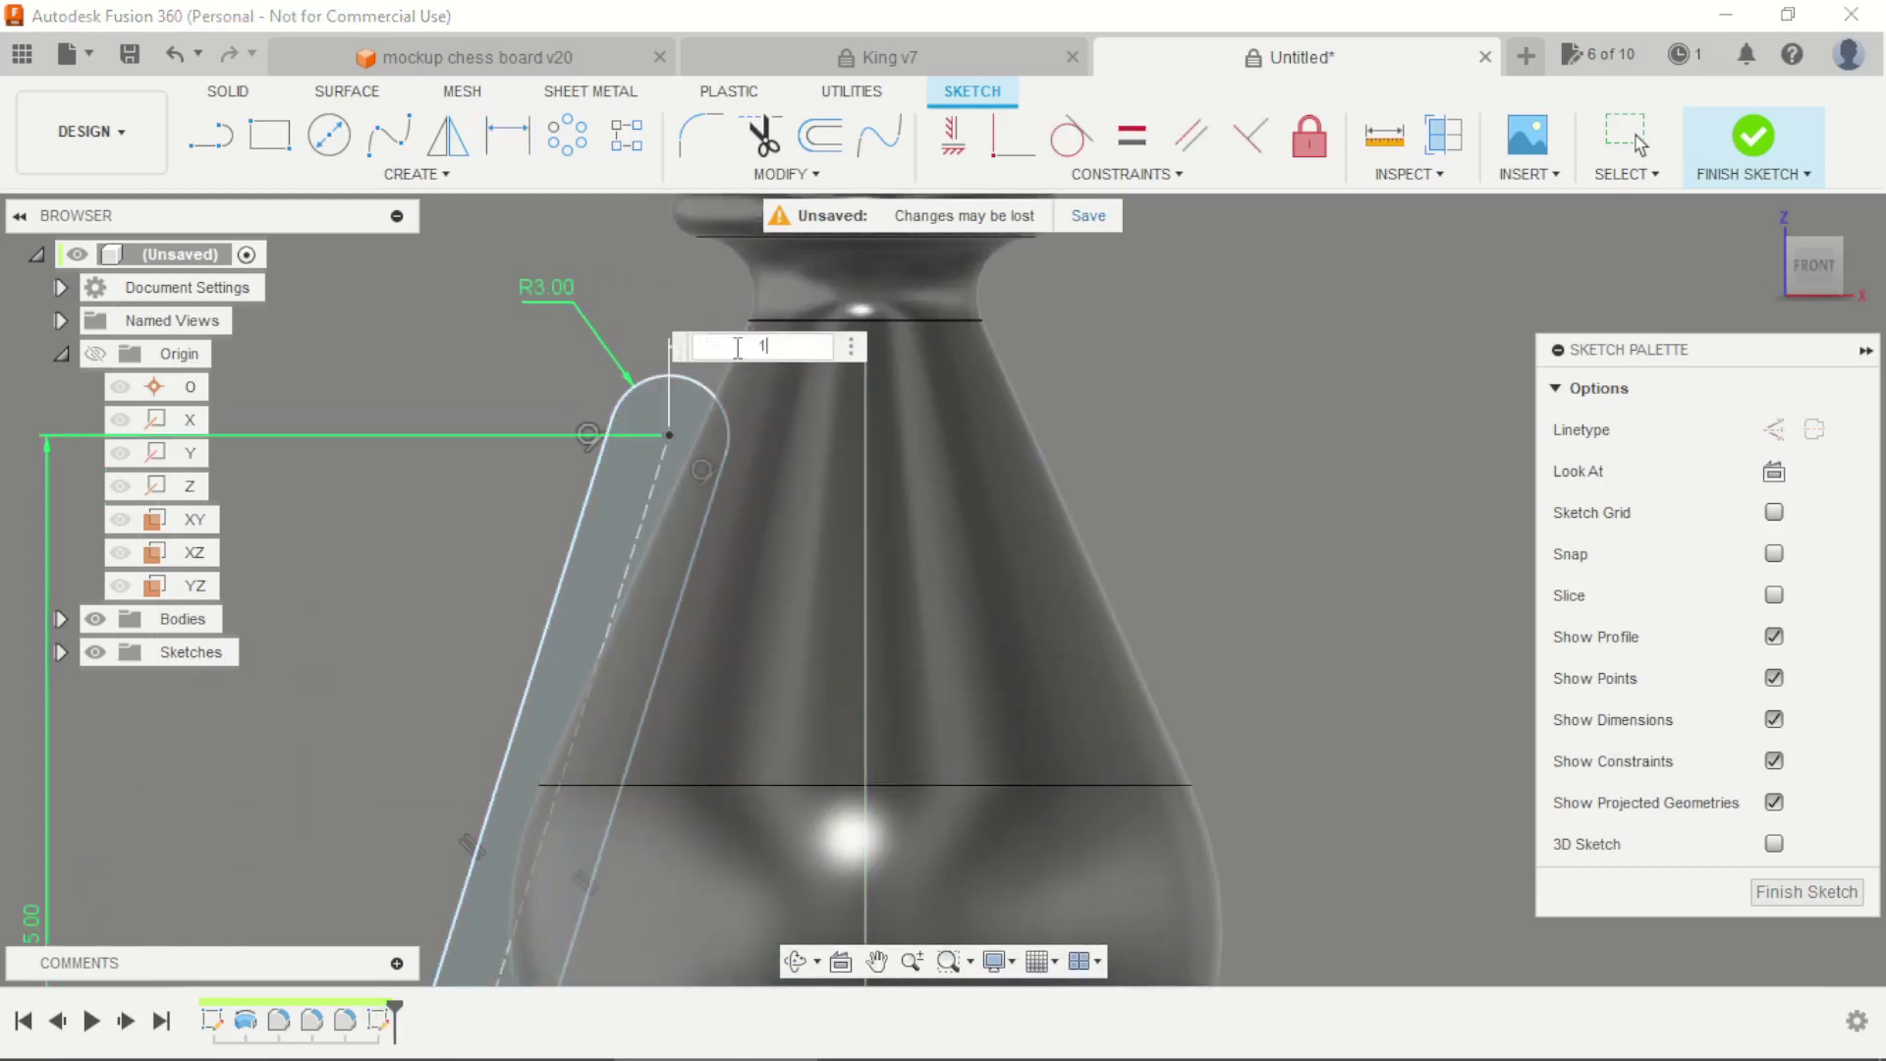
{"action": "type", "text": "12"}
{"action": "key", "text": "Return"}
{"action": "scroll", "coordinate": [815, 294], "scroll_direction": "down", "scroll_amount": 3}
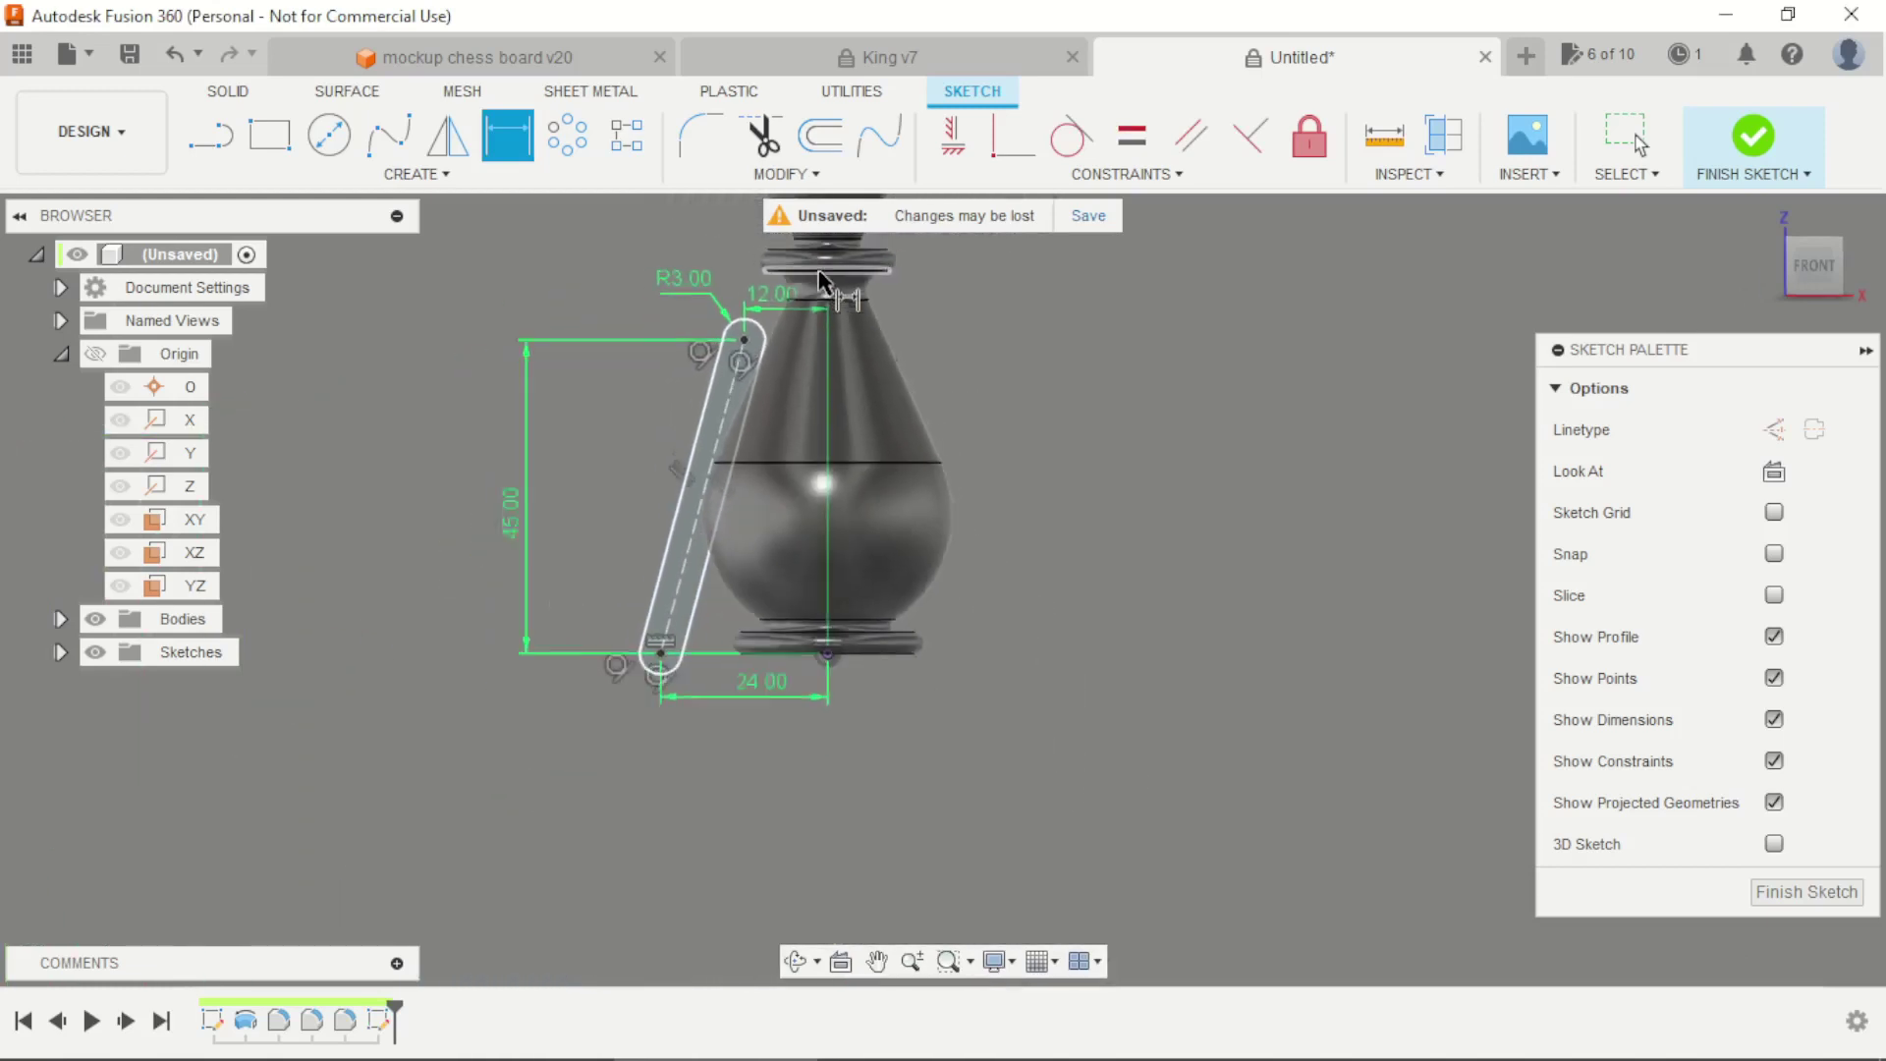
{"action": "key", "text": "Escape"}
{"action": "scroll", "coordinate": [660, 319], "scroll_direction": "up", "scroll_amount": 2}
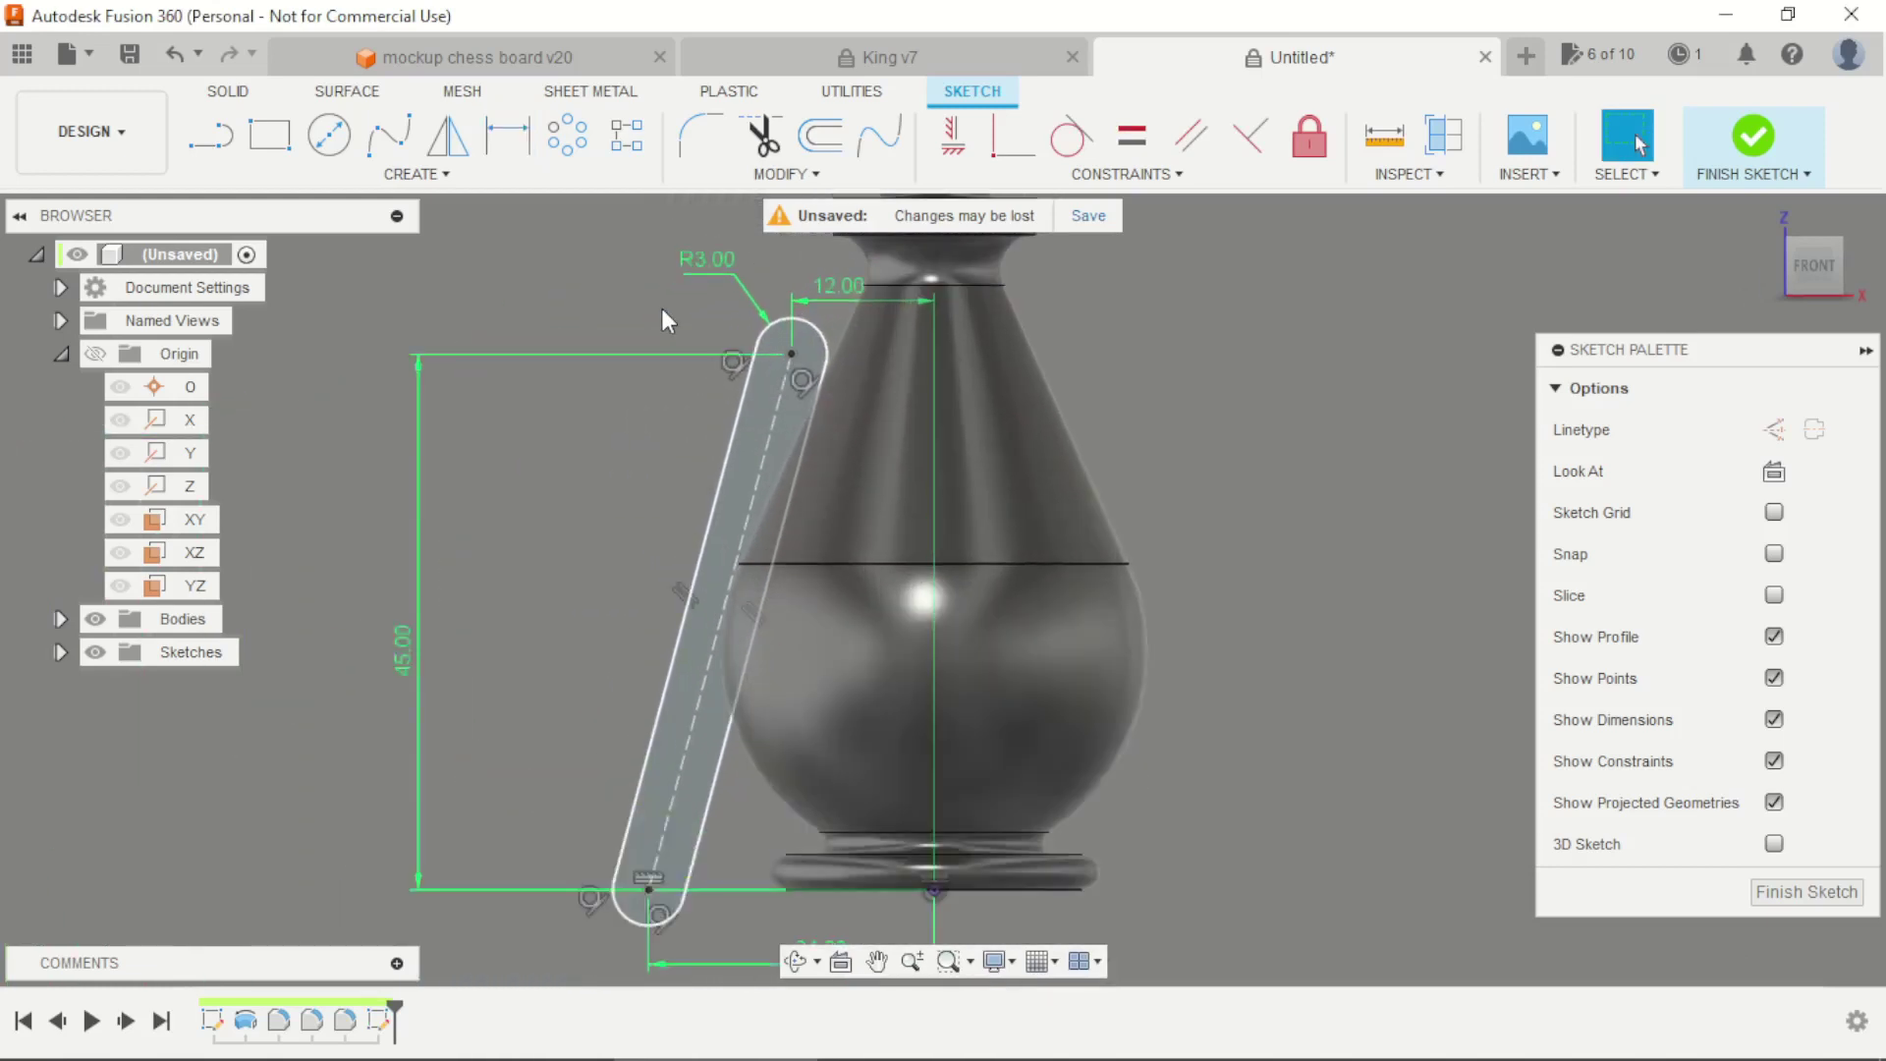
{"action": "scroll", "coordinate": [666, 301], "scroll_direction": "up", "scroll_amount": 1}
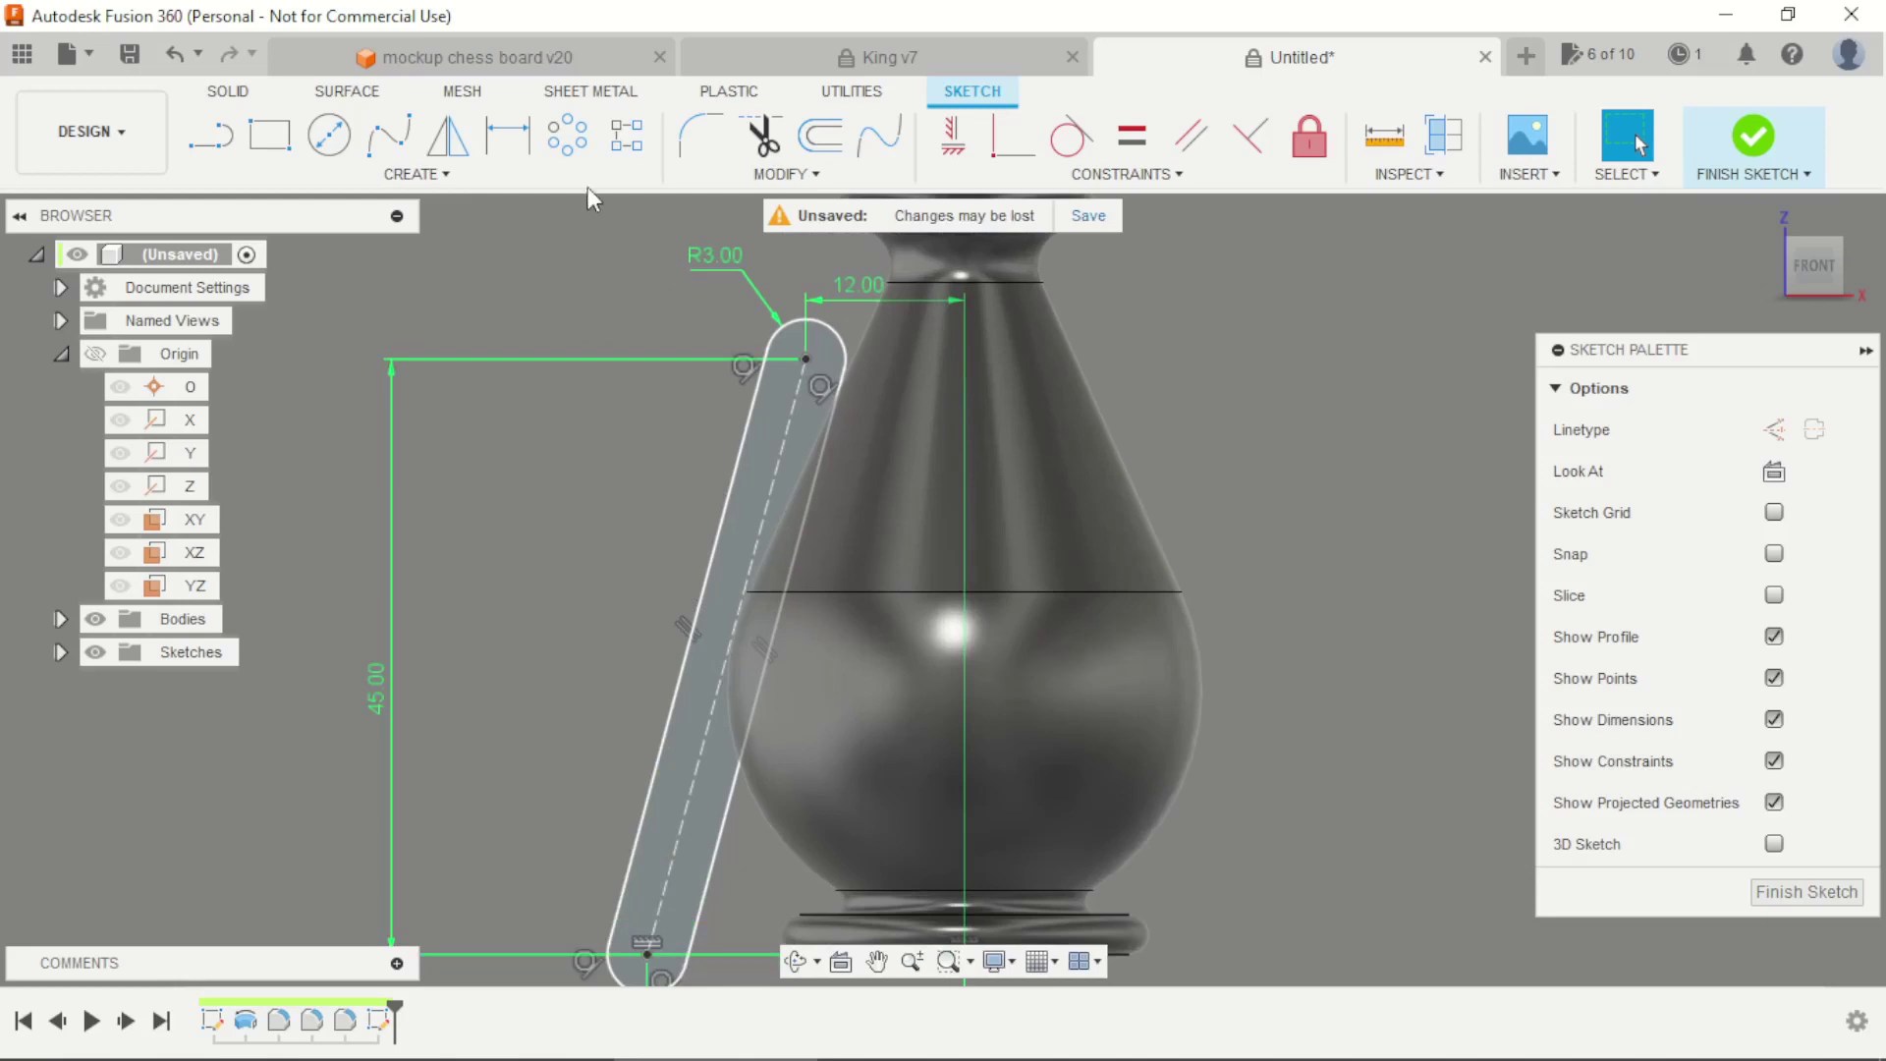
Extend the slot's centre line, make it a normal line, and finish the sketch
{"action": "left_click", "coordinate": [727, 177]}
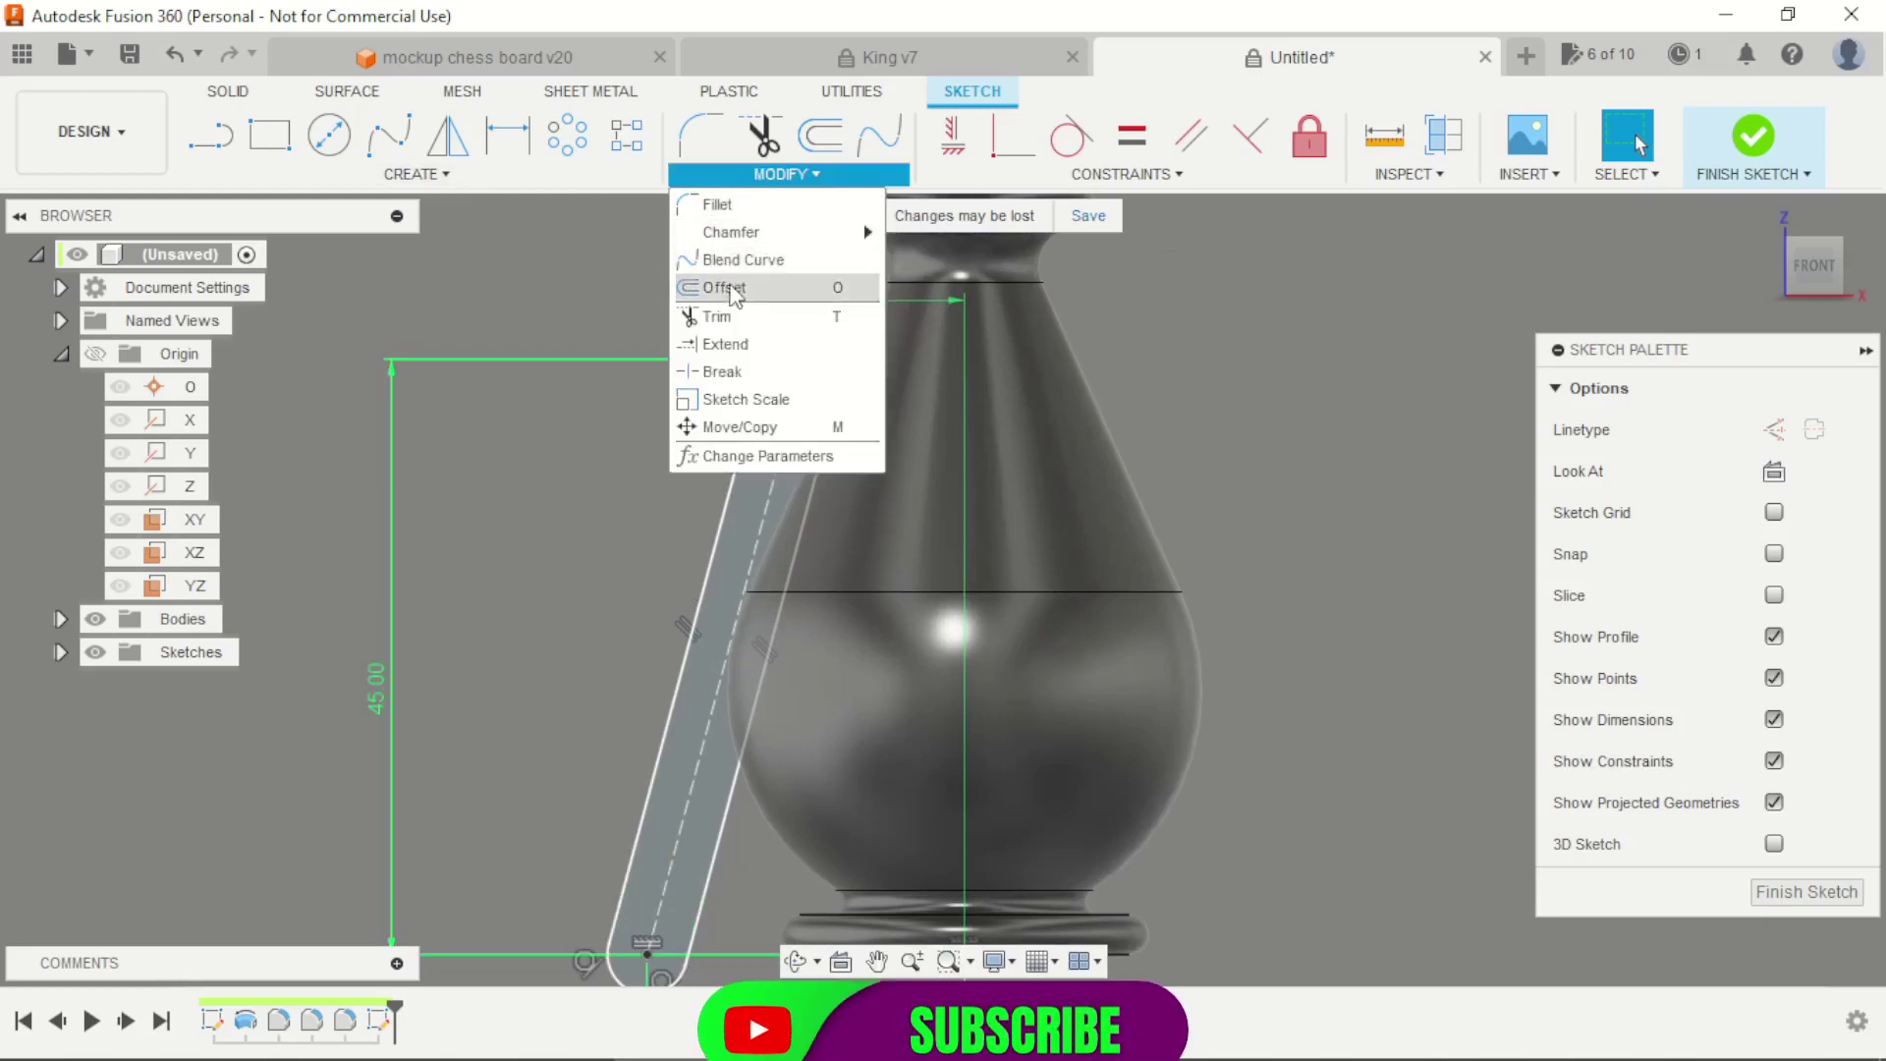
{"action": "left_click", "coordinate": [712, 341]}
{"action": "scroll", "coordinate": [771, 397], "scroll_direction": "up", "scroll_amount": 2}
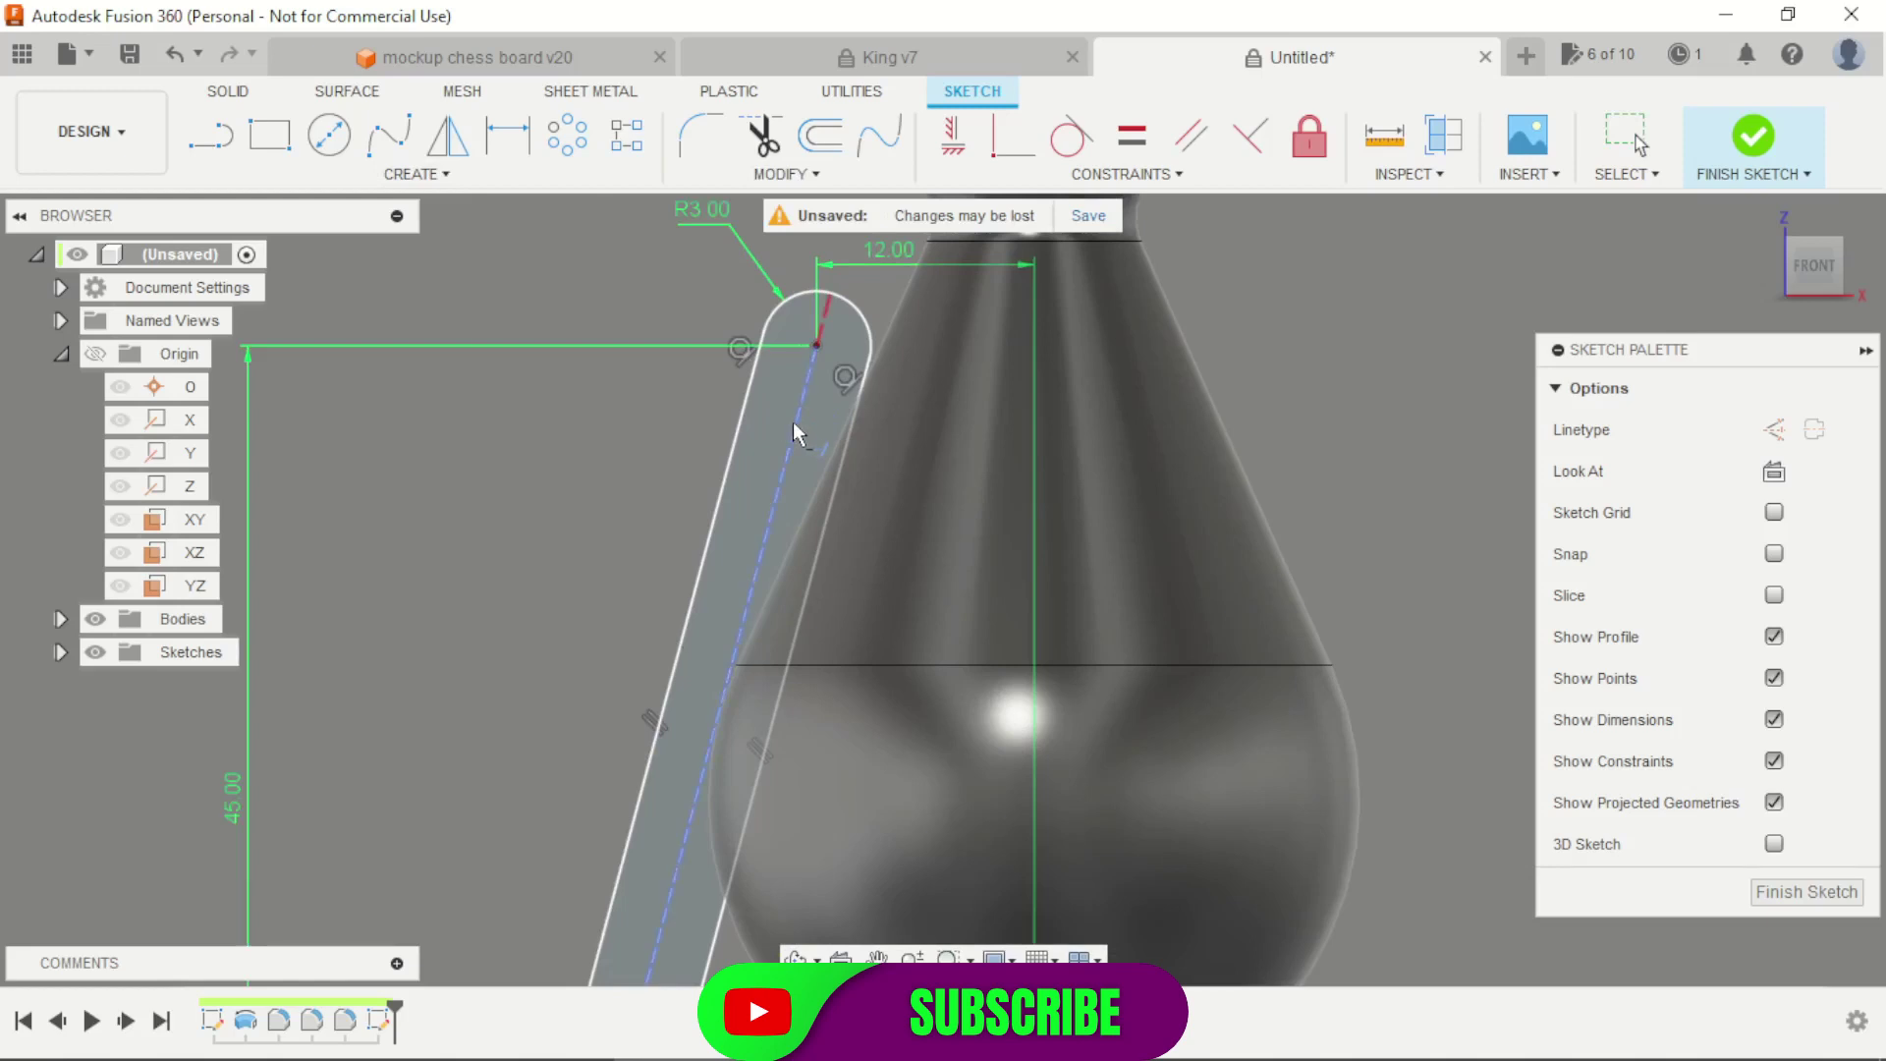
{"action": "left_click", "coordinate": [798, 433]}
{"action": "scroll", "coordinate": [776, 550], "scroll_direction": "down", "scroll_amount": 3}
{"action": "scroll", "coordinate": [728, 702], "scroll_direction": "up", "scroll_amount": 2}
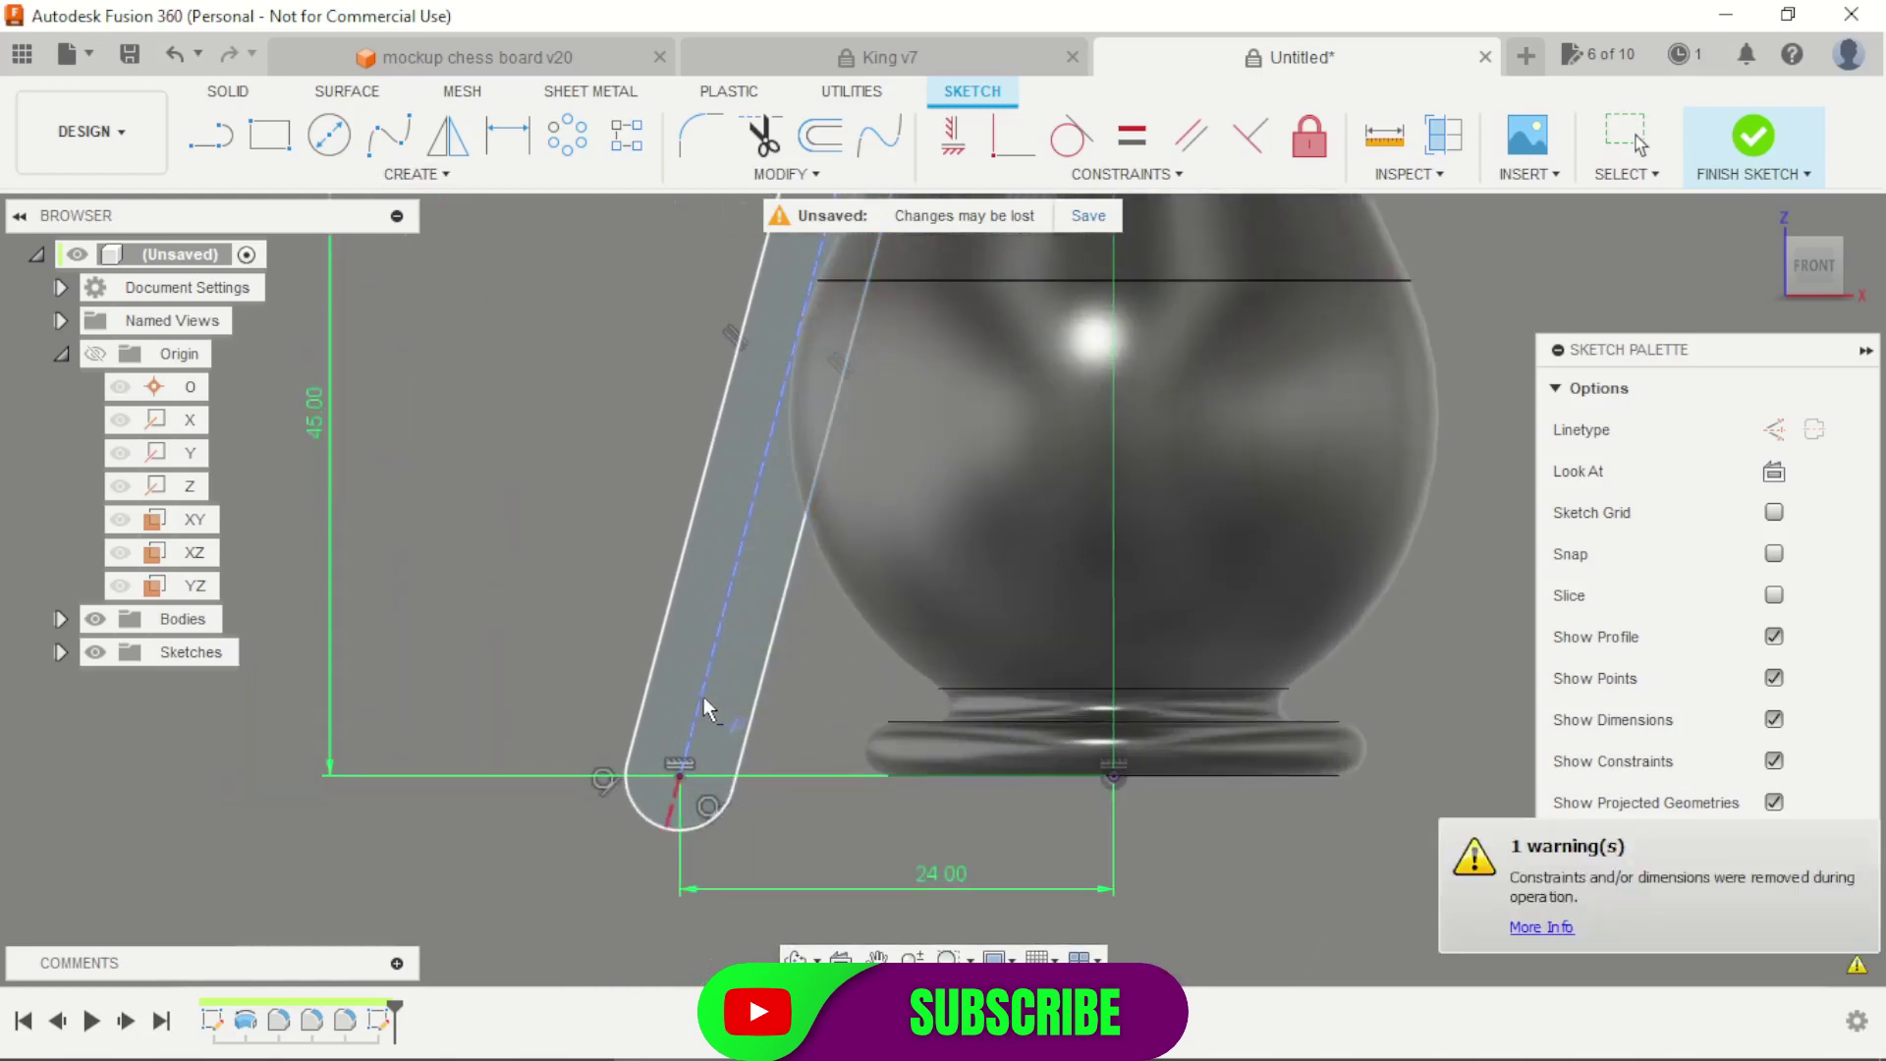
{"action": "key", "text": "Escape"}
{"action": "left_click", "coordinate": [709, 668]}
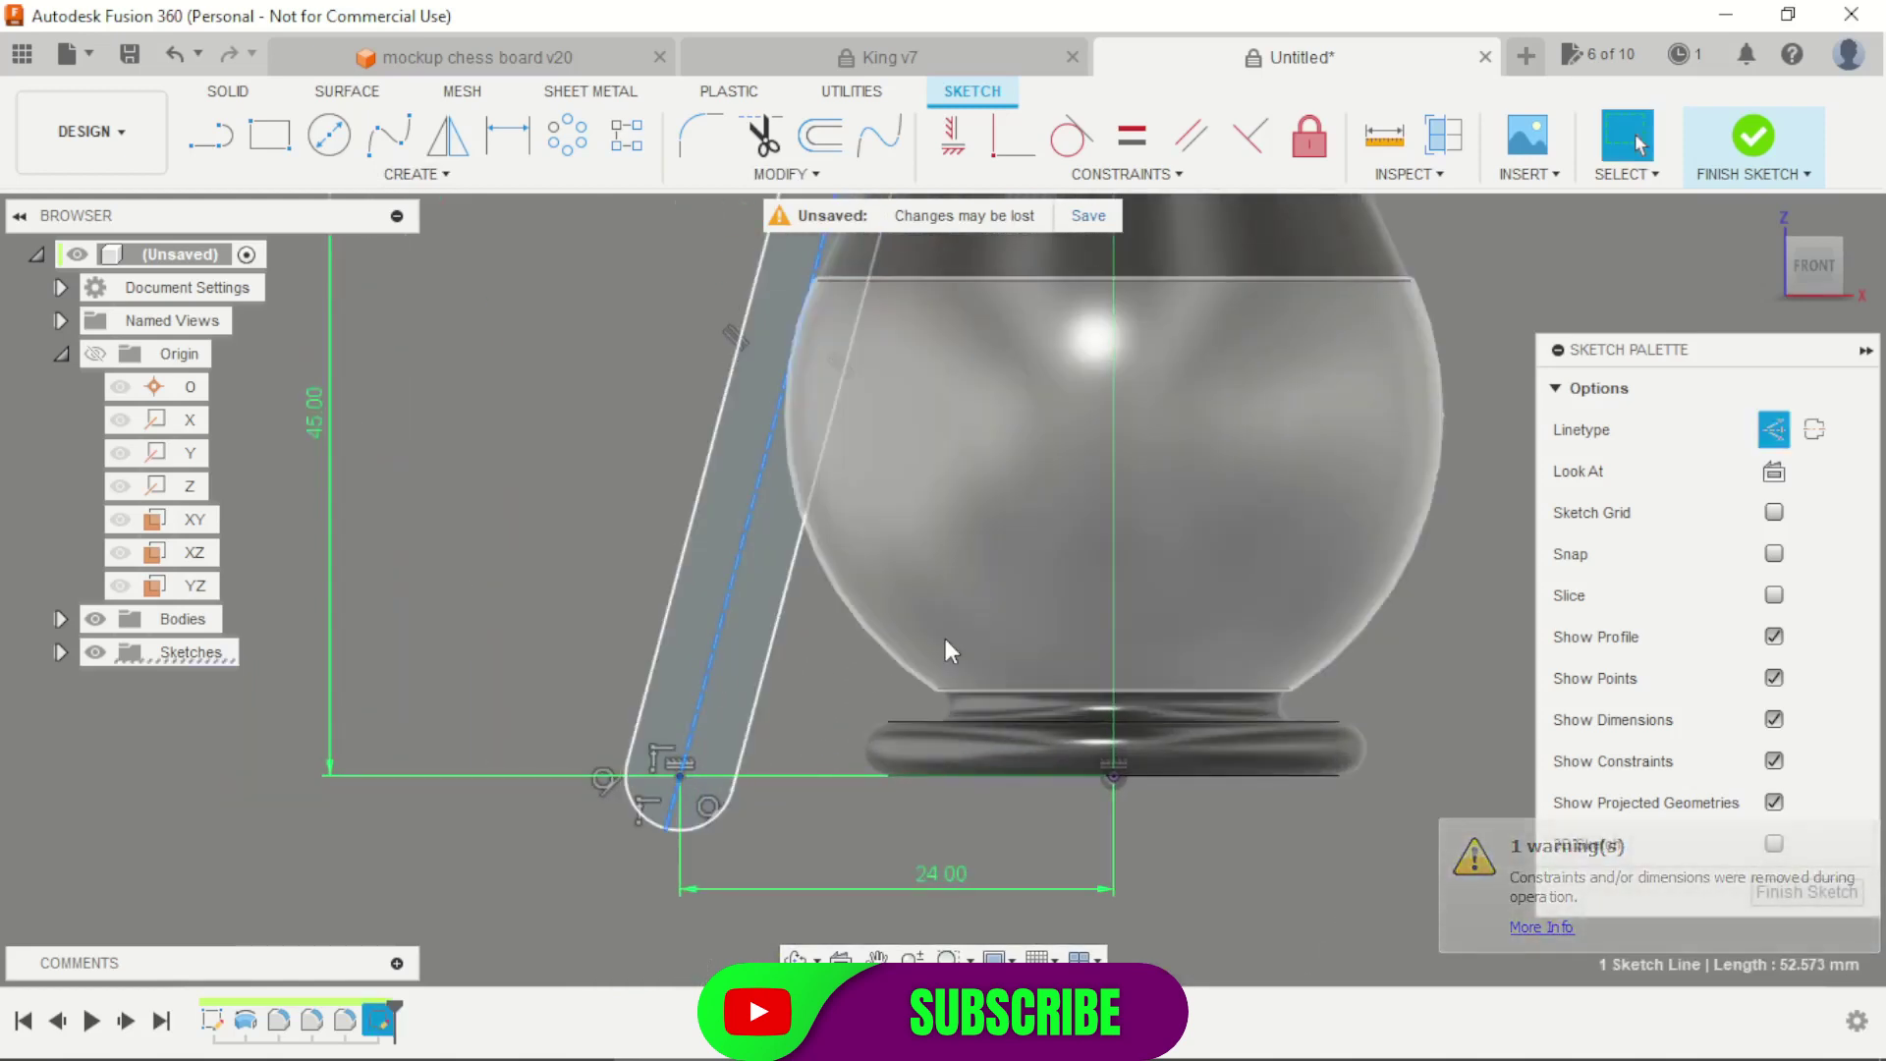
{"action": "left_click", "coordinate": [1774, 429]}
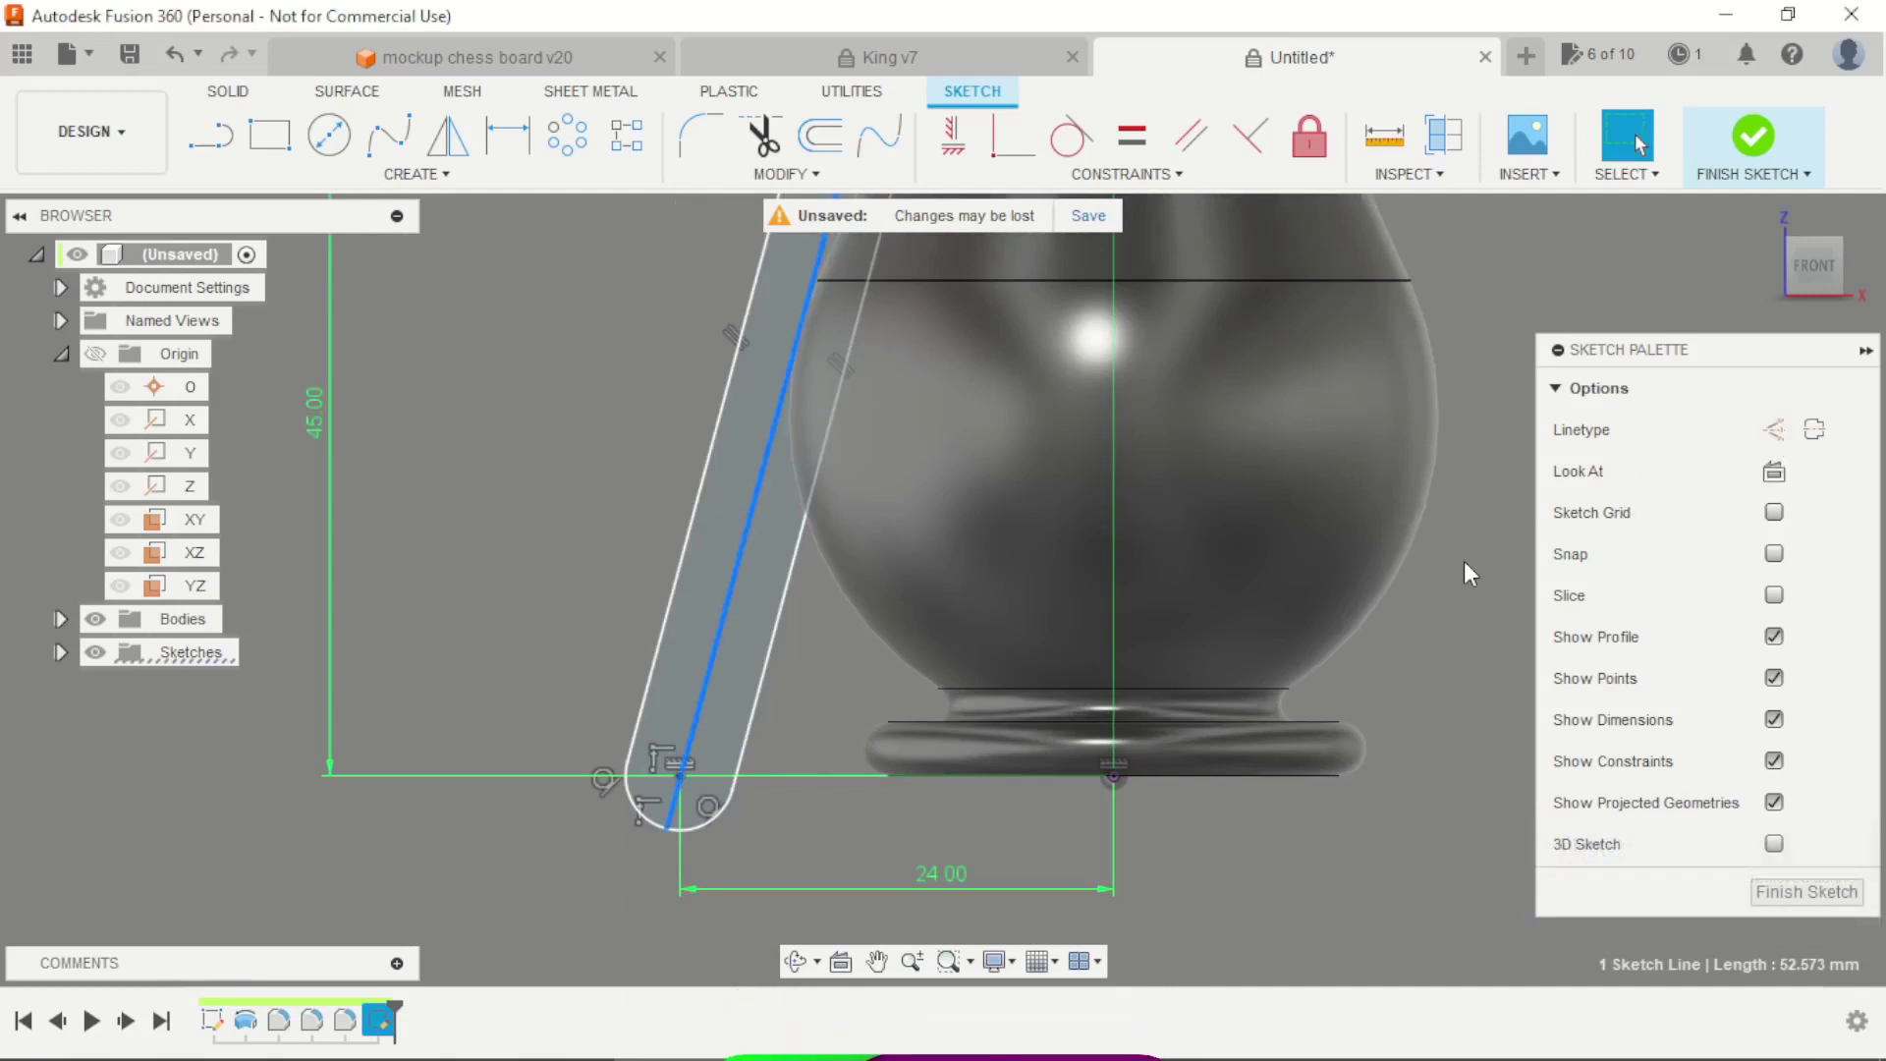
{"action": "left_click", "coordinate": [1754, 137]}
{"action": "scroll", "coordinate": [737, 749], "scroll_direction": "down", "scroll_amount": 3}
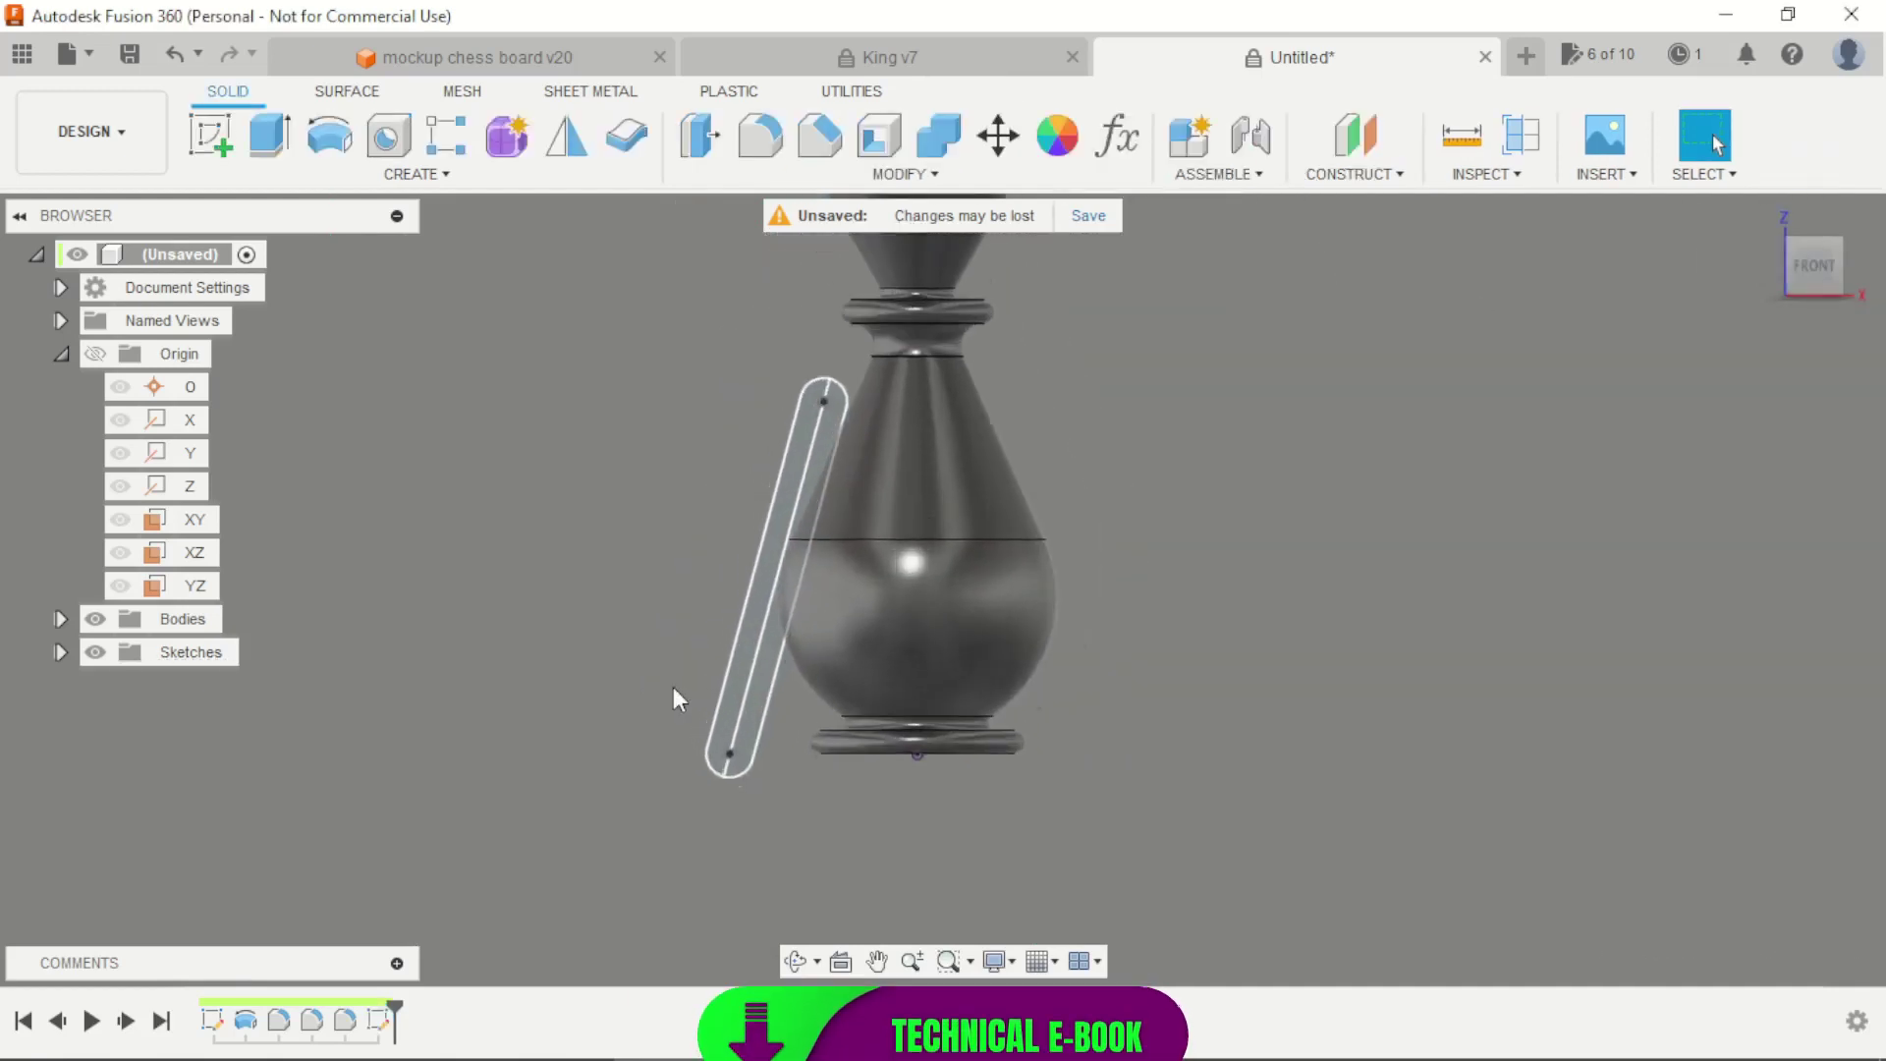
{"action": "scroll", "coordinate": [678, 700], "scroll_direction": "up", "scroll_amount": 2}
Revolve the slot profile fully around its centre line as a cut into the King body
{"action": "left_click", "coordinate": [329, 135]}
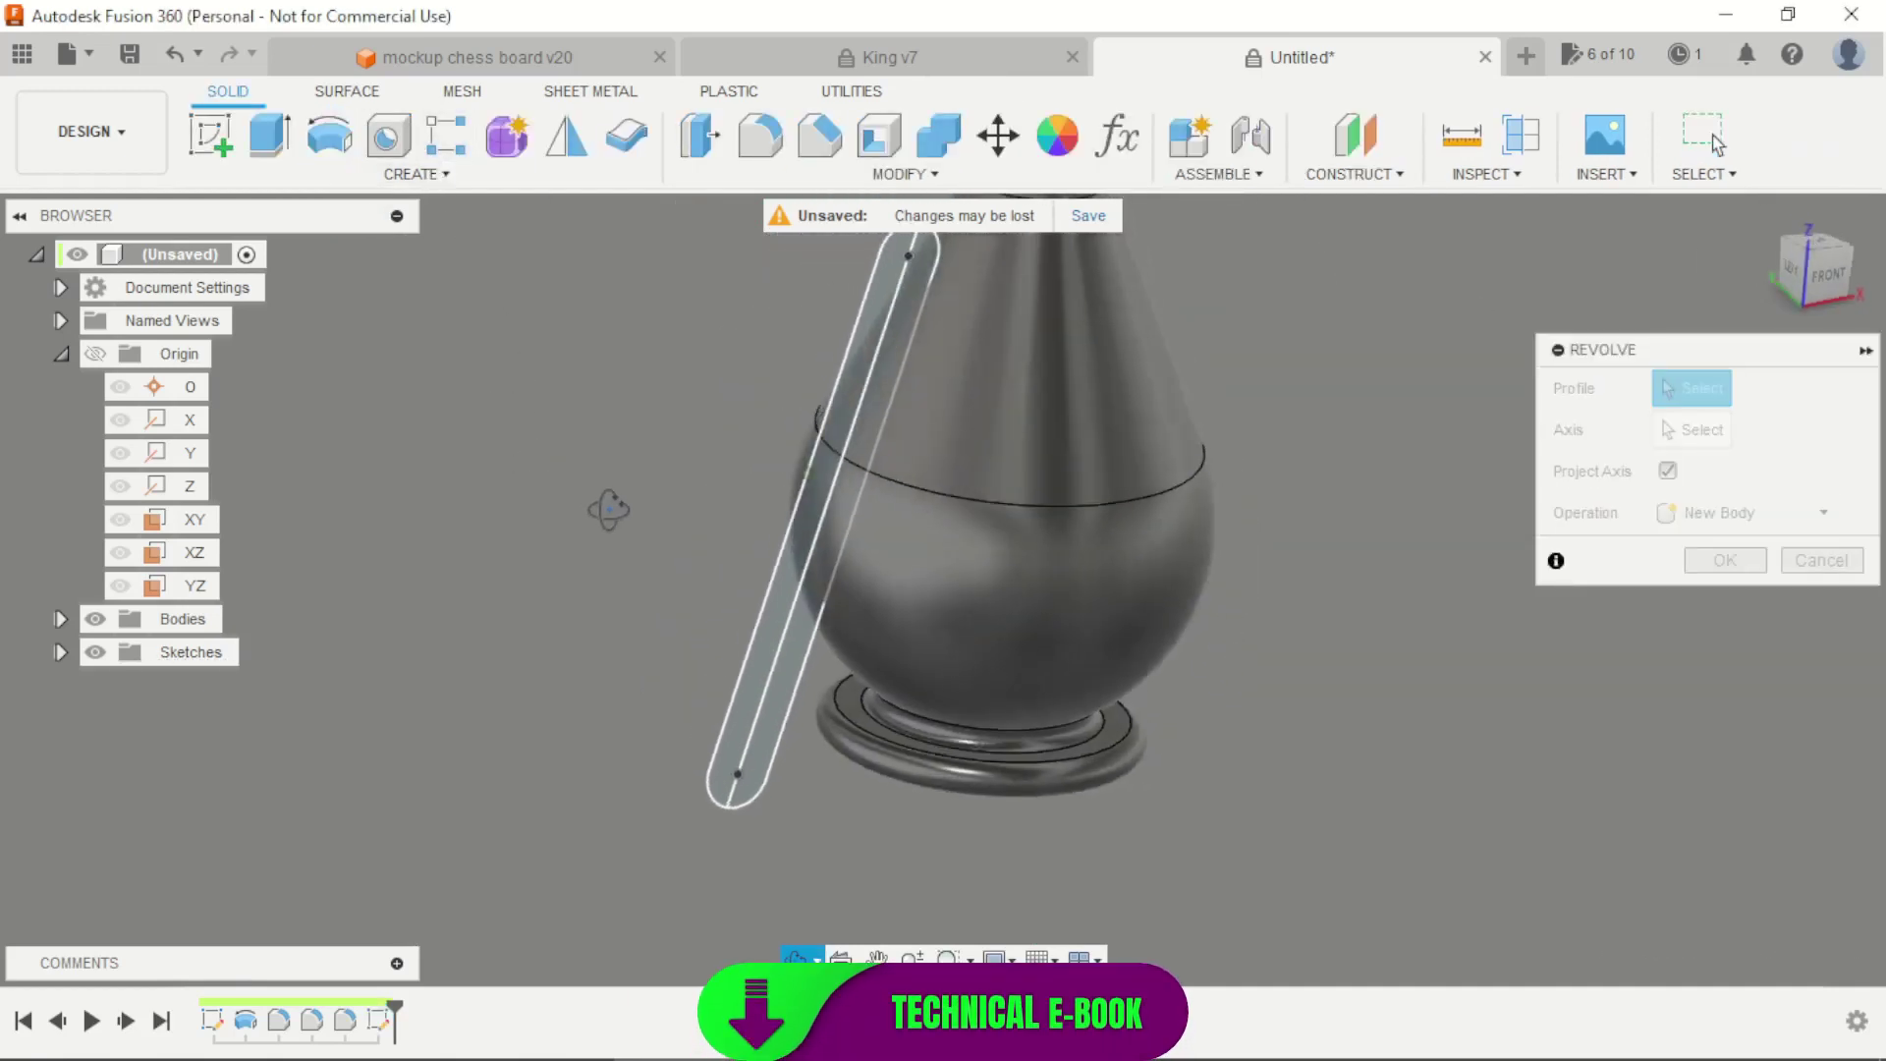
{"action": "scroll", "coordinate": [710, 702], "scroll_direction": "up", "scroll_amount": 3}
{"action": "left_click", "coordinate": [793, 663]}
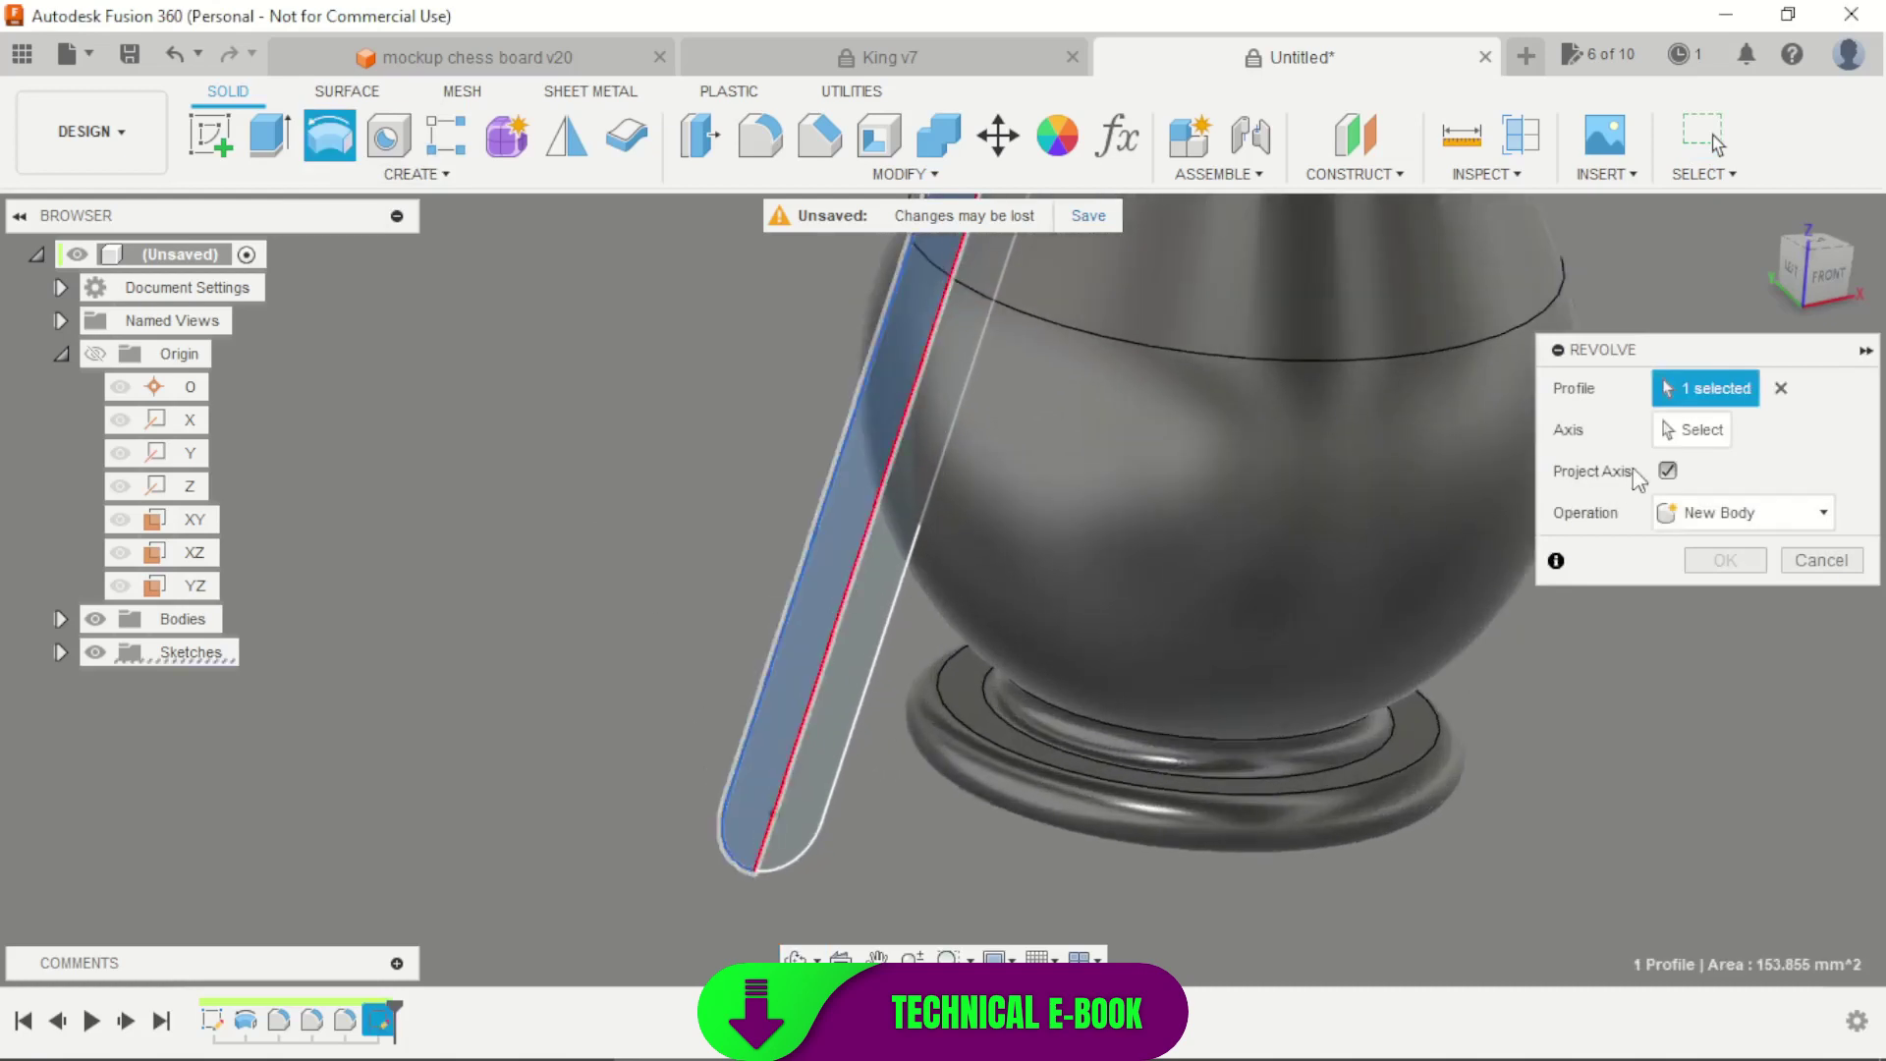
{"action": "left_click", "coordinate": [1692, 429]}
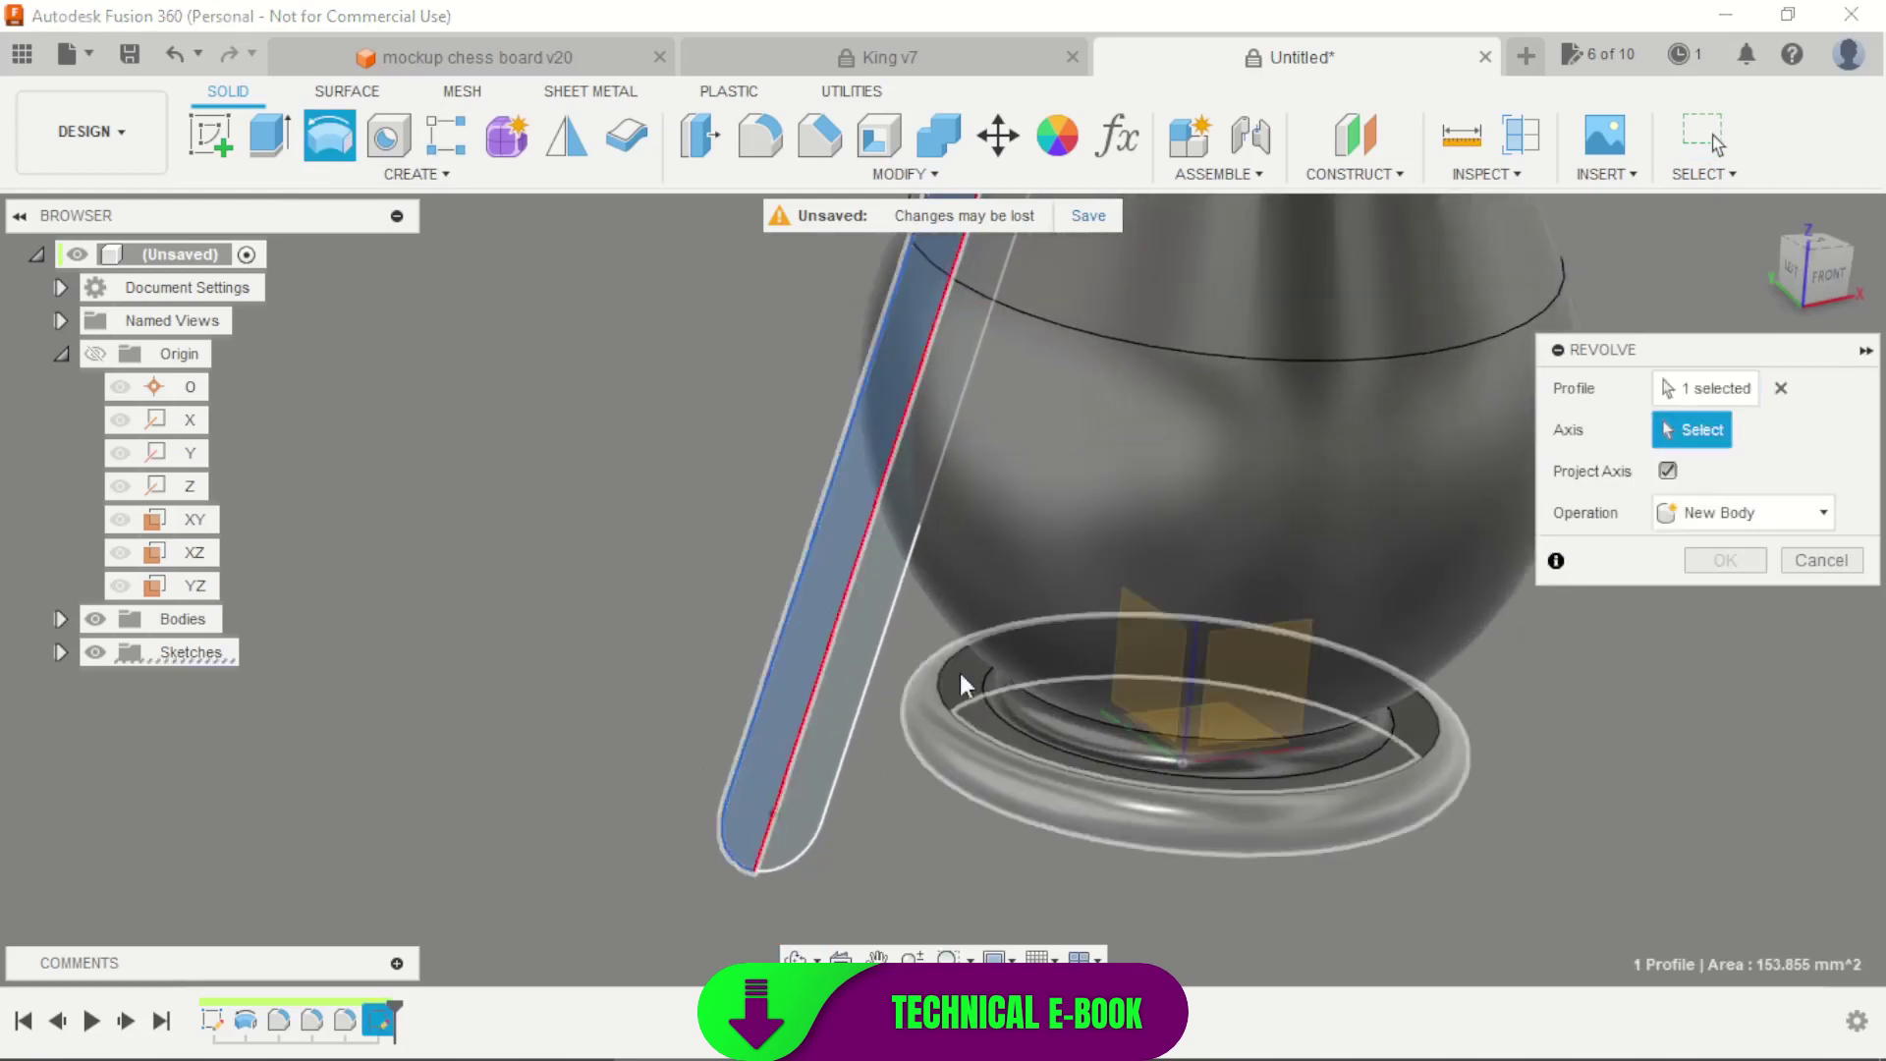
{"action": "left_click", "coordinate": [827, 658]}
{"action": "scroll", "coordinate": [827, 699], "scroll_direction": "down", "scroll_amount": 3}
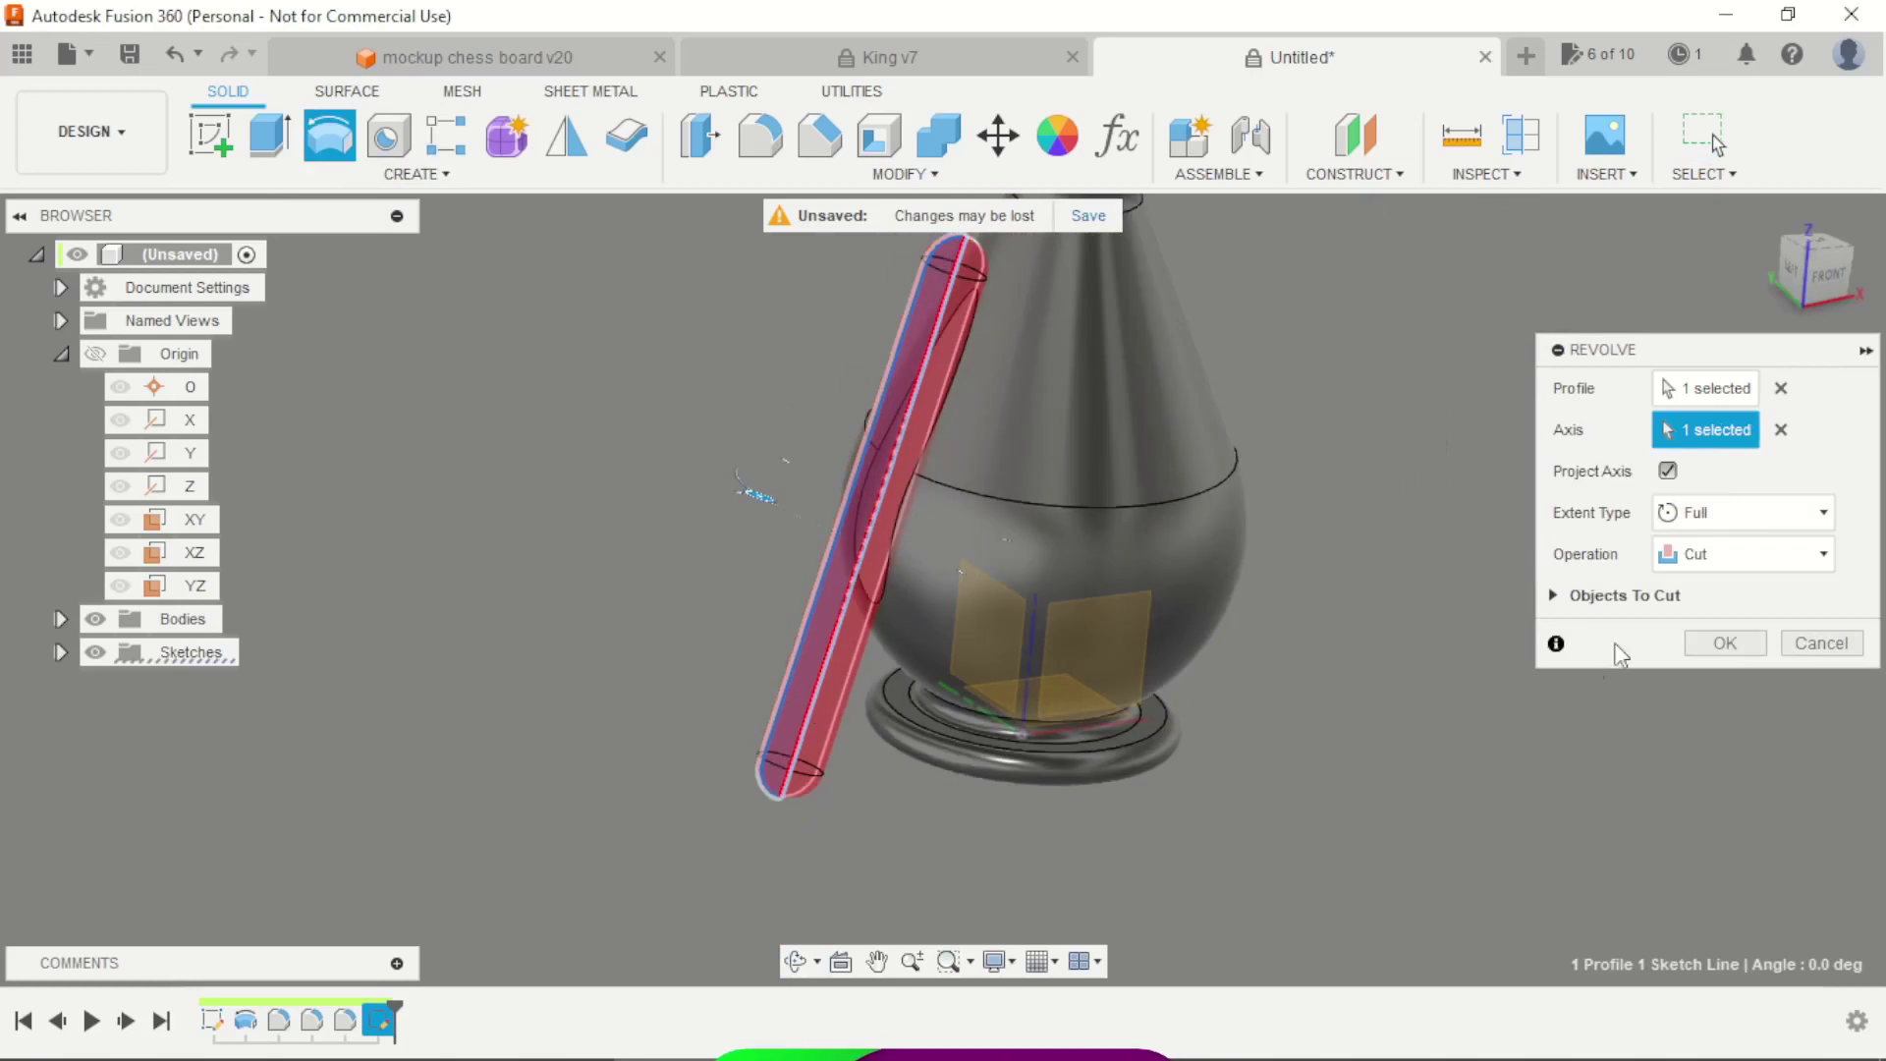
{"action": "left_click", "coordinate": [1726, 643]}
{"action": "middle_click_drag", "start_coordinate": [1218, 711], "coordinate": [1351, 699], "text": "shift"}
Circular-pattern the slanted slot cut around the Z axis into 7 instances
{"action": "left_click", "coordinate": [448, 143]}
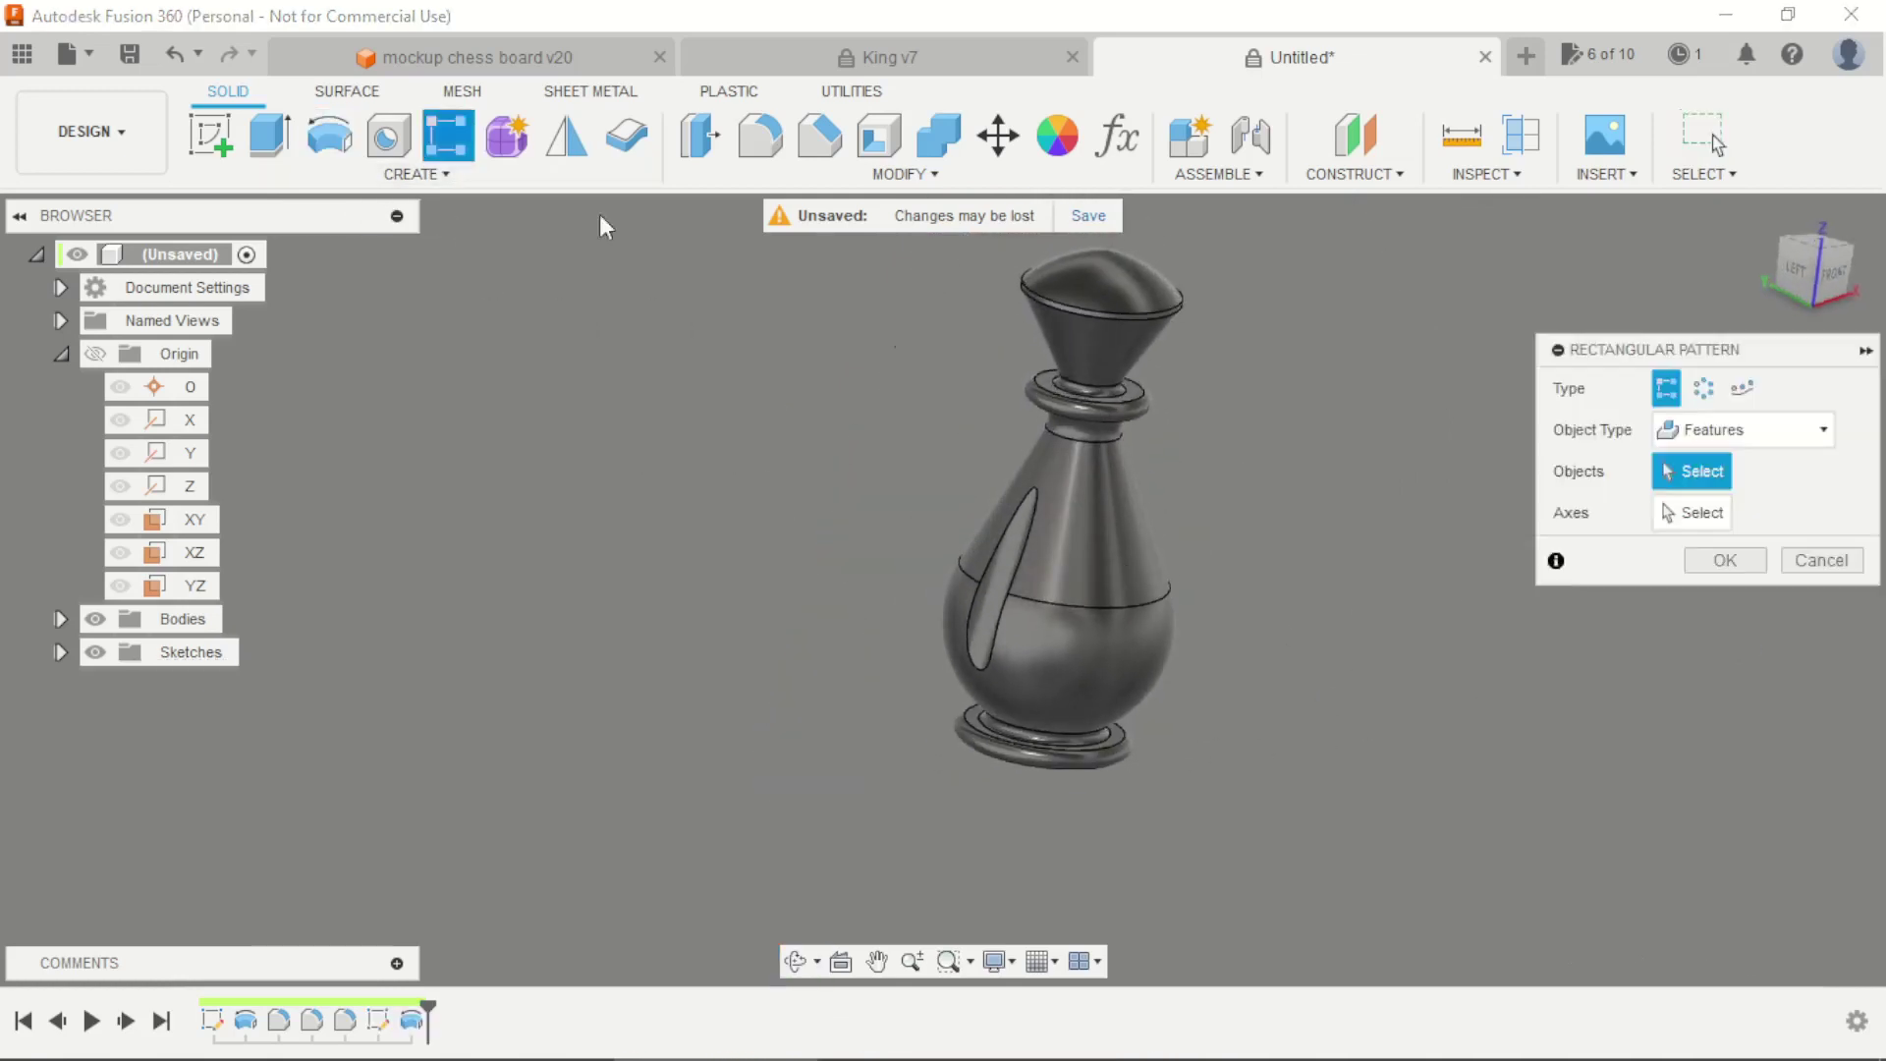
{"action": "left_click", "coordinate": [1704, 388]}
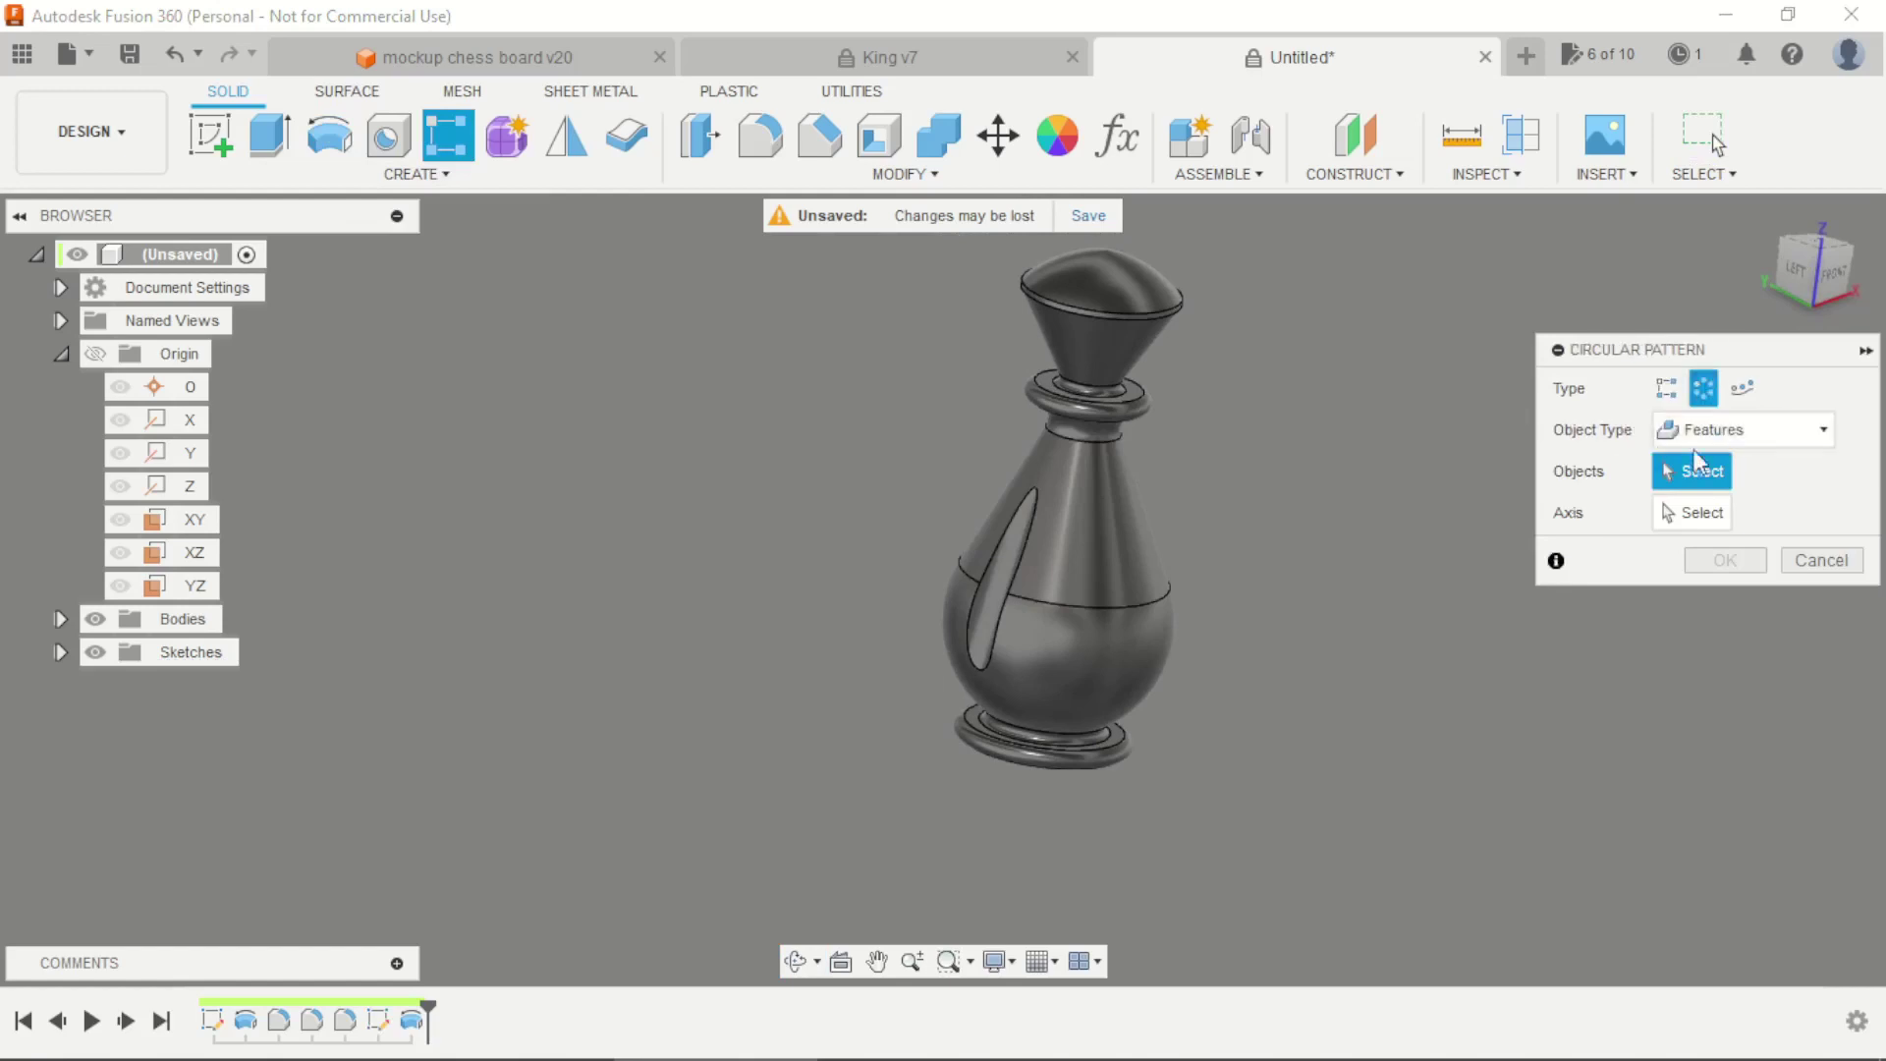
{"action": "scroll", "coordinate": [1012, 619], "scroll_direction": "up", "scroll_amount": 3}
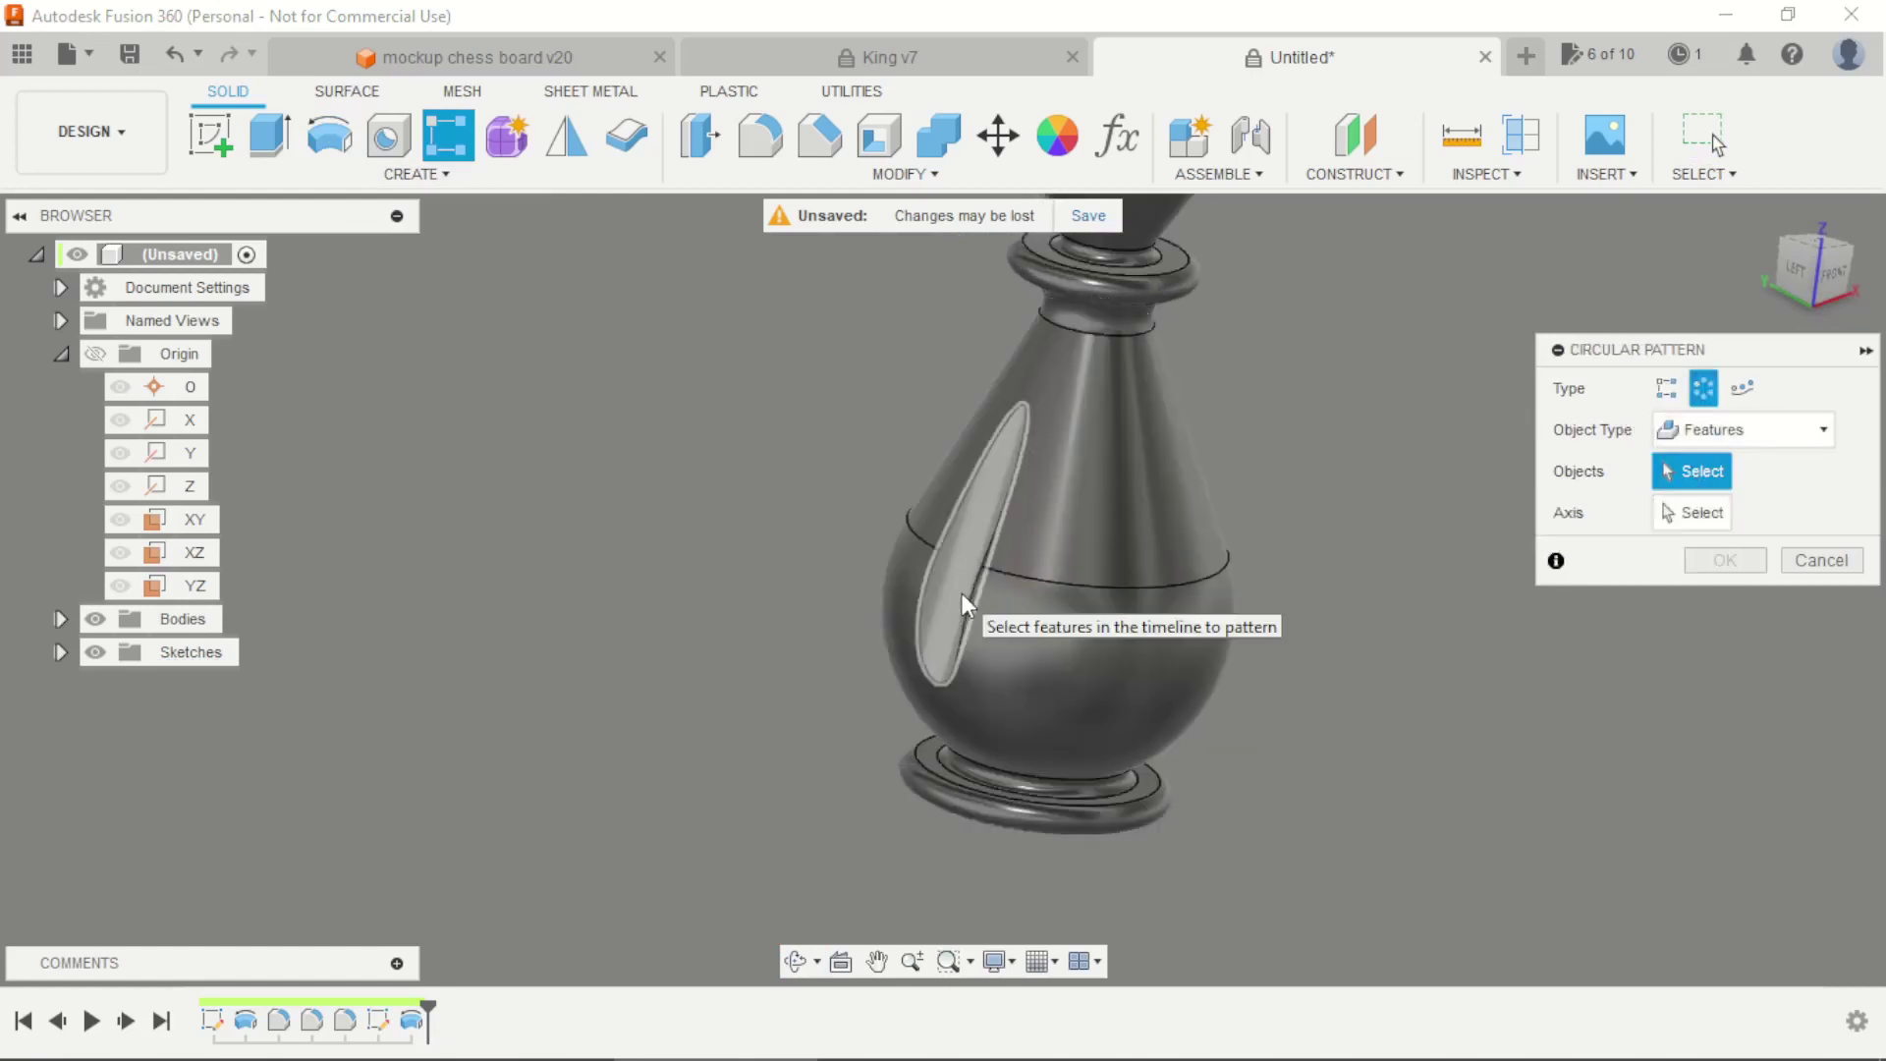
{"action": "left_click", "coordinate": [962, 594]}
{"action": "left_click", "coordinate": [1684, 521]}
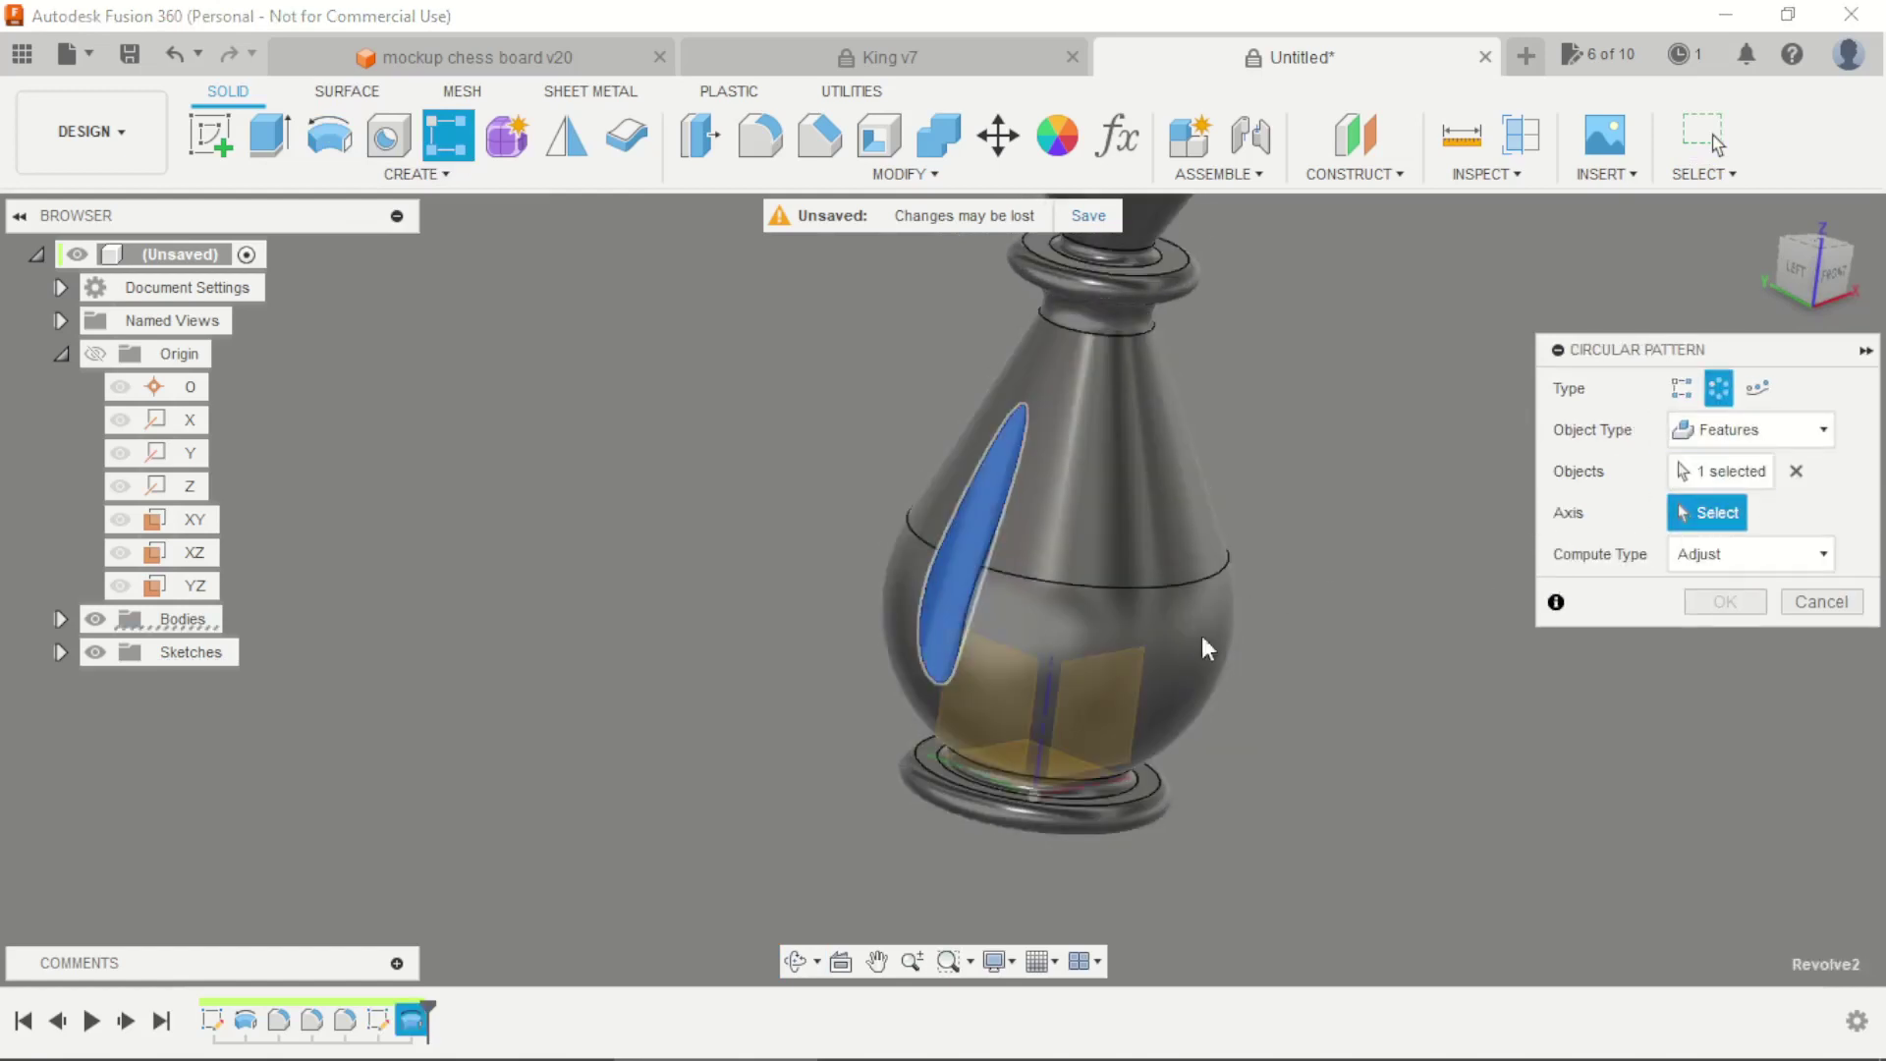
{"action": "left_click", "coordinate": [1044, 720]}
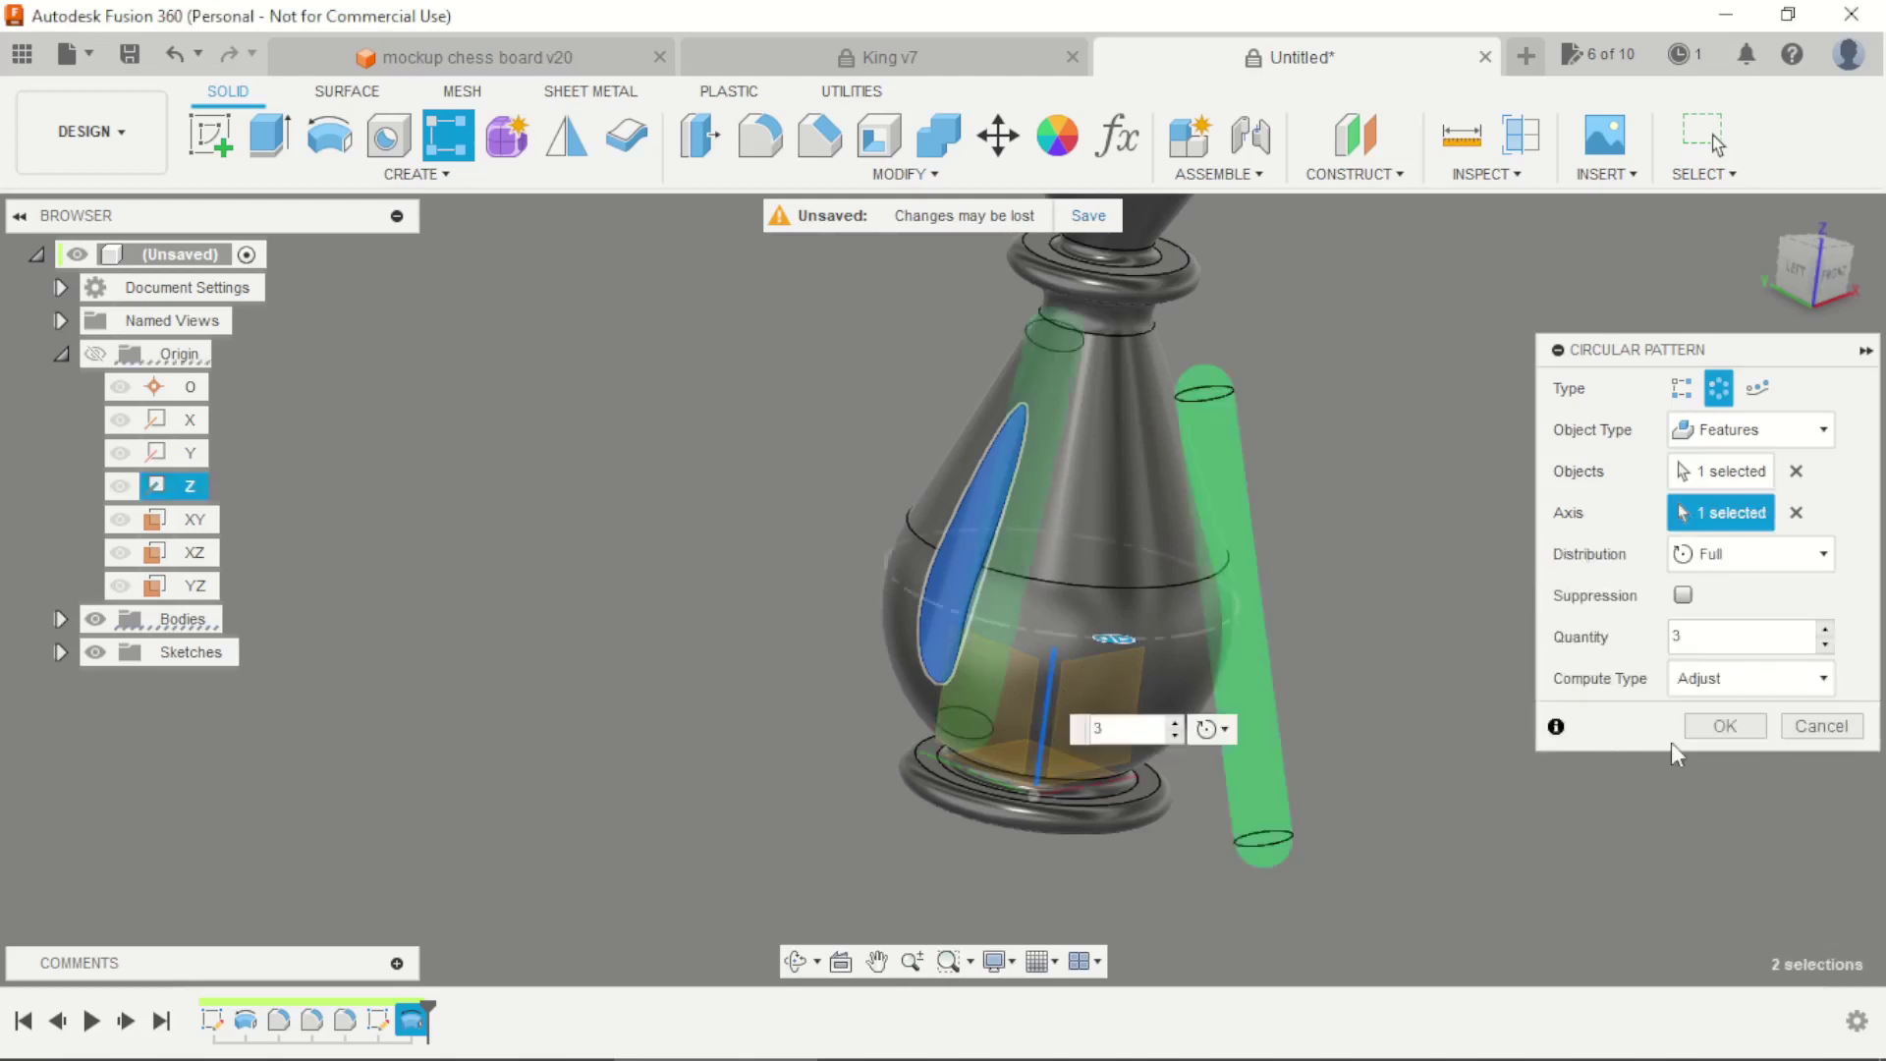
{"action": "left_click", "coordinate": [1732, 645]}
{"action": "type", "text": "6"}
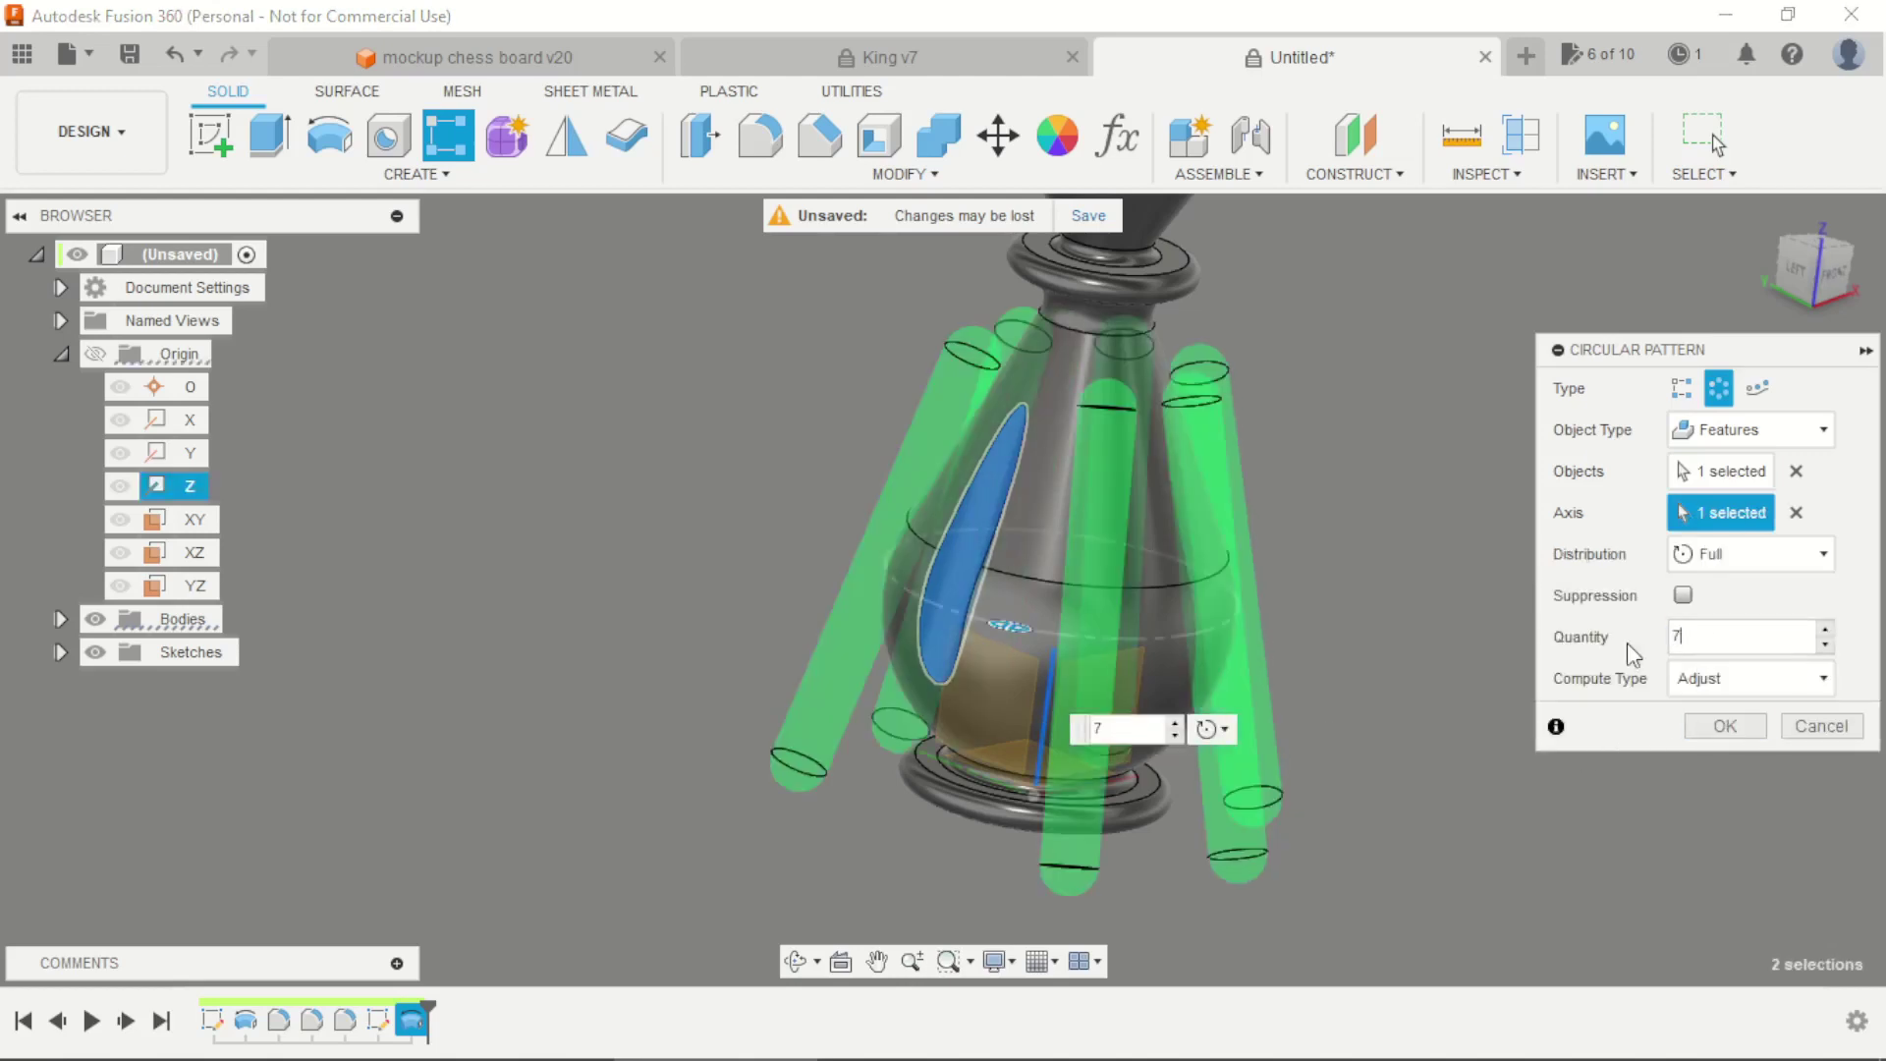
{"action": "key", "text": "Return"}
{"action": "middle_click_drag", "start_coordinate": [1491, 665], "coordinate": [793, 564], "text": "shift"}
Start a new sketch on the XZ origin plane, zoom onto the head, then switch to the PDF
{"action": "scroll", "coordinate": [794, 568], "scroll_direction": "up", "scroll_amount": 3}
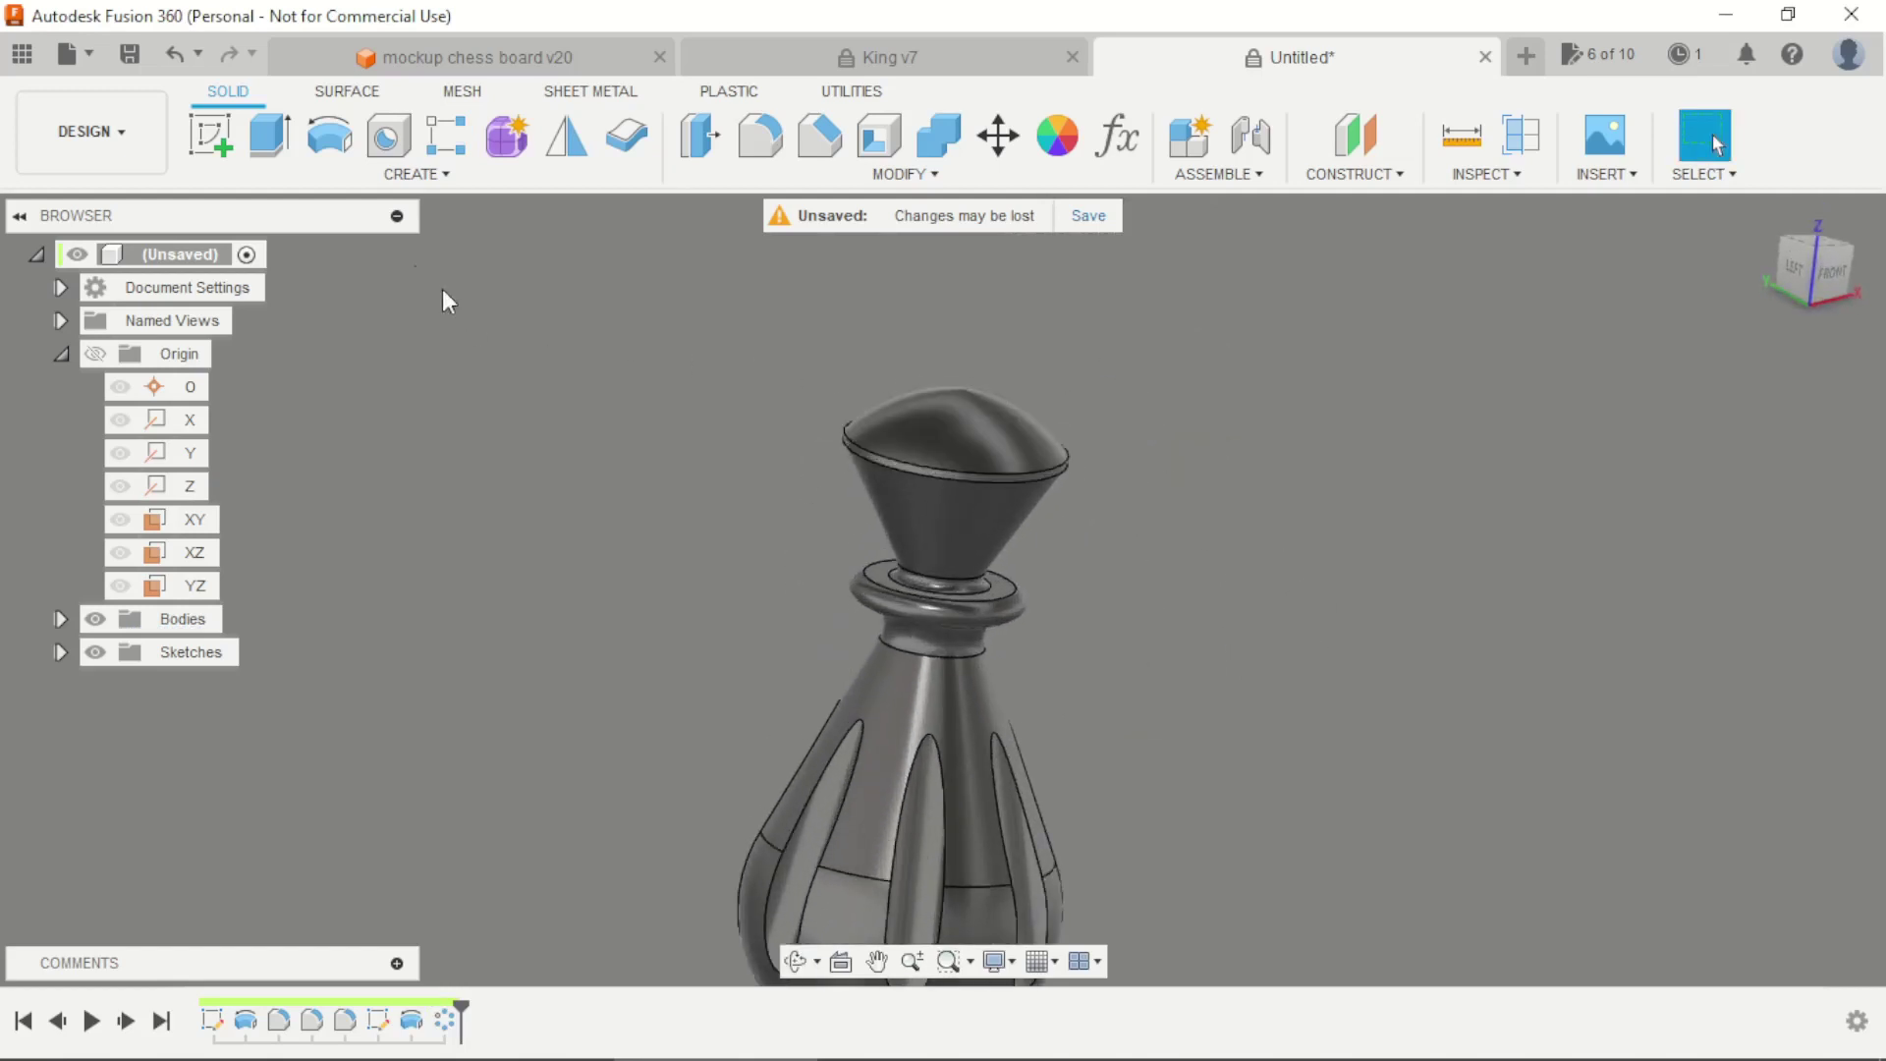
{"action": "scroll", "coordinate": [1171, 423], "scroll_direction": "down", "scroll_amount": 5}
{"action": "middle_click_drag", "start_coordinate": [1170, 423], "coordinate": [1212, 585], "text": "shift"}
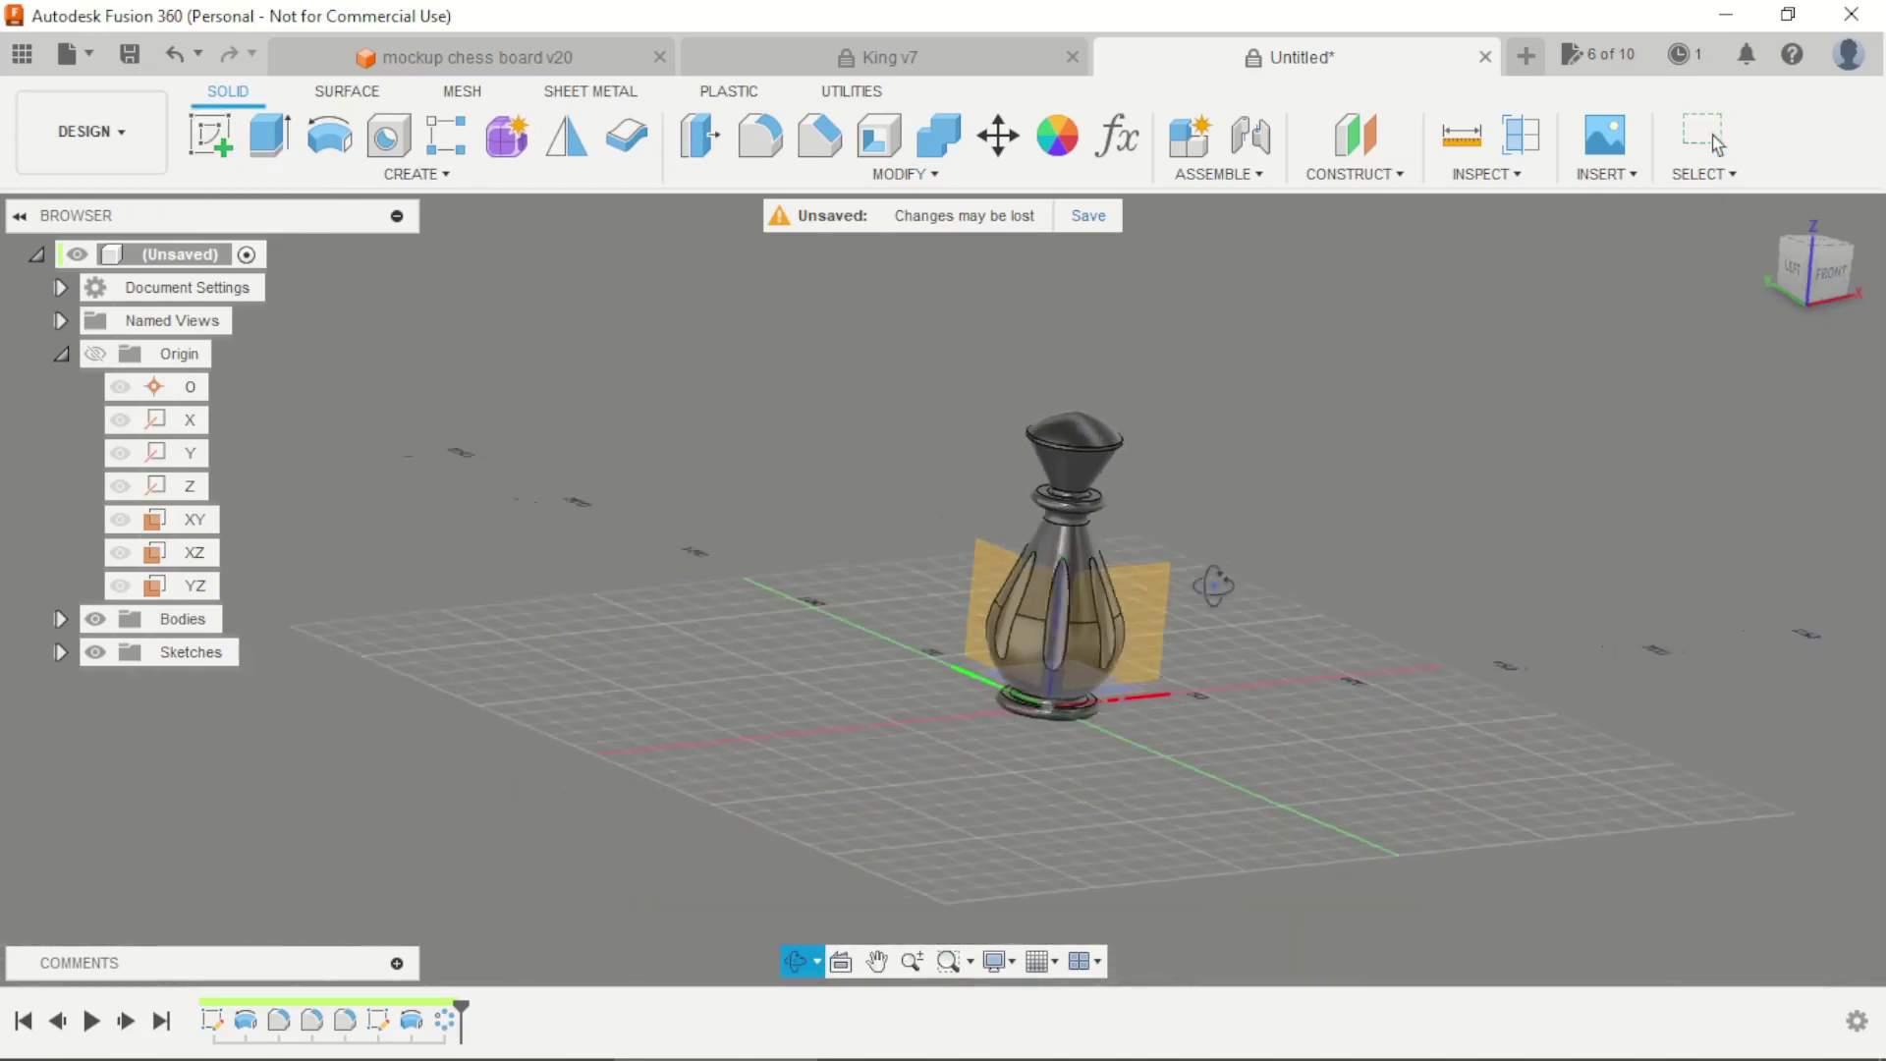
{"action": "left_click", "coordinate": [1181, 591]}
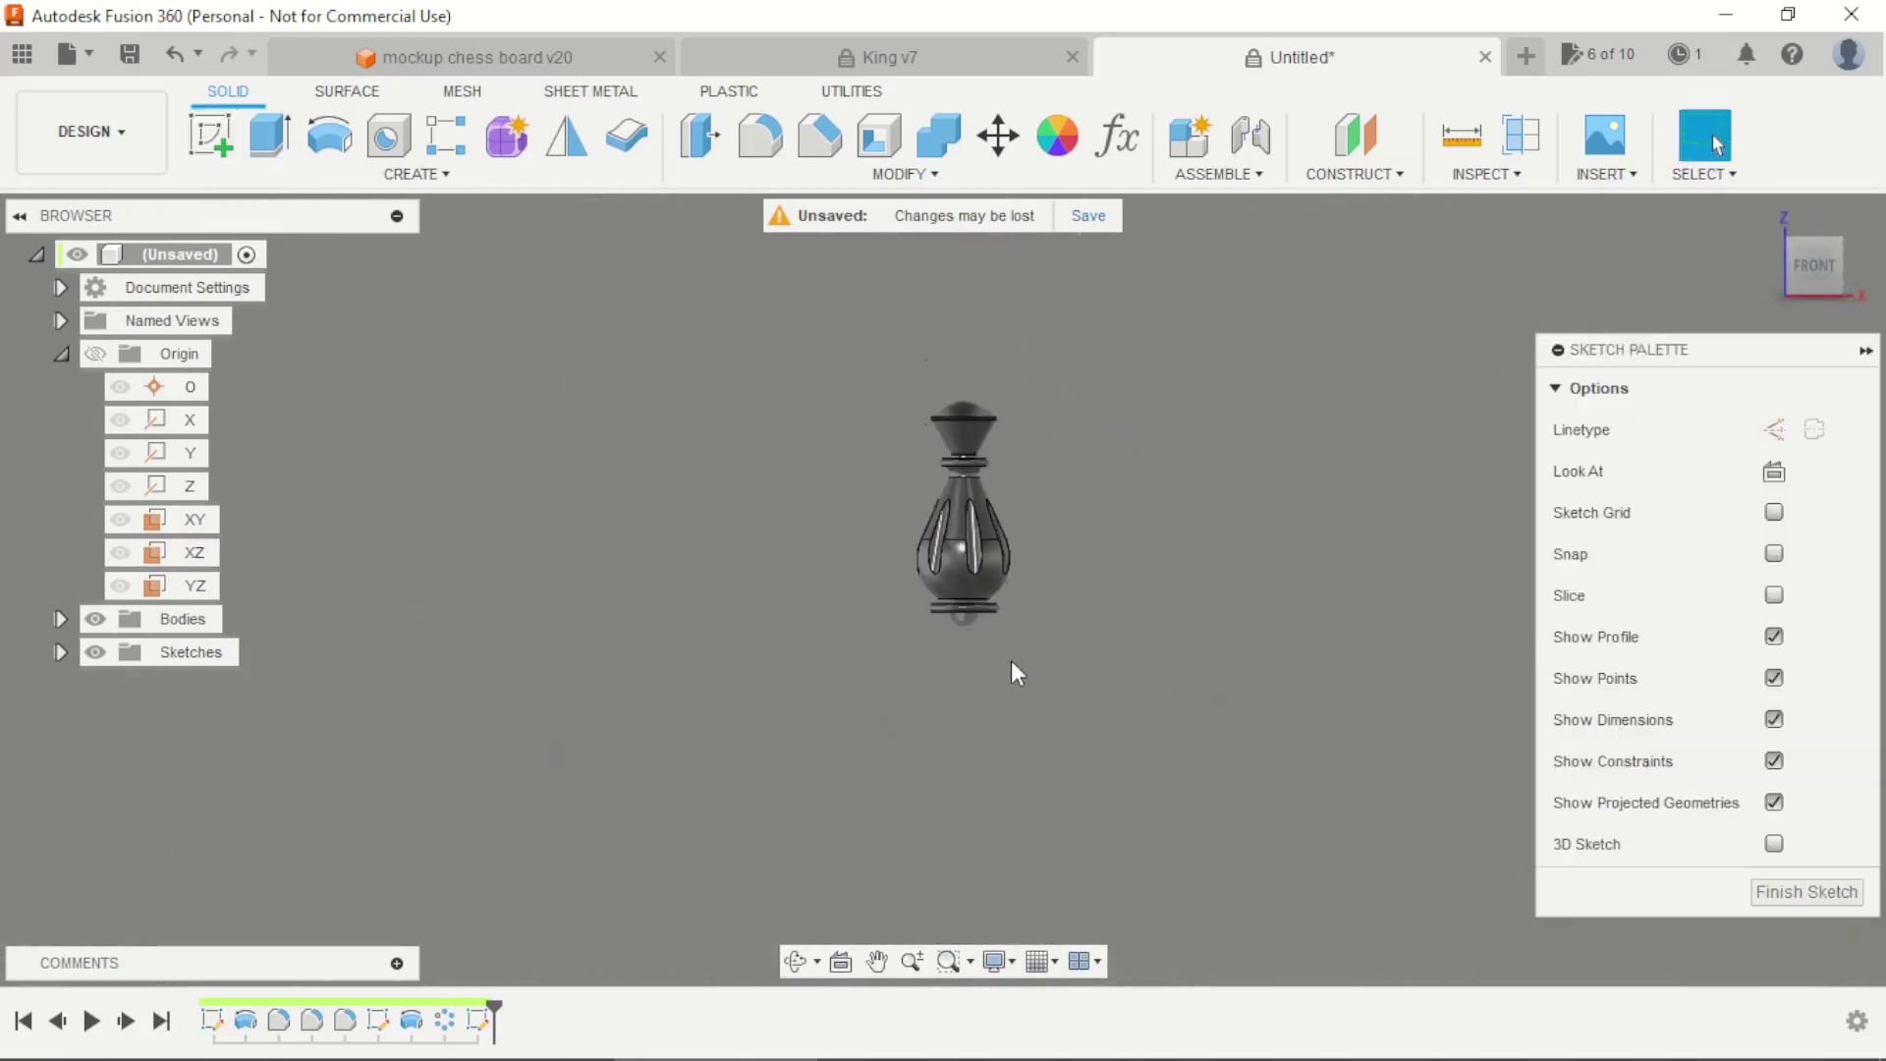
{"action": "scroll", "coordinate": [971, 419], "scroll_direction": "up", "scroll_amount": 10}
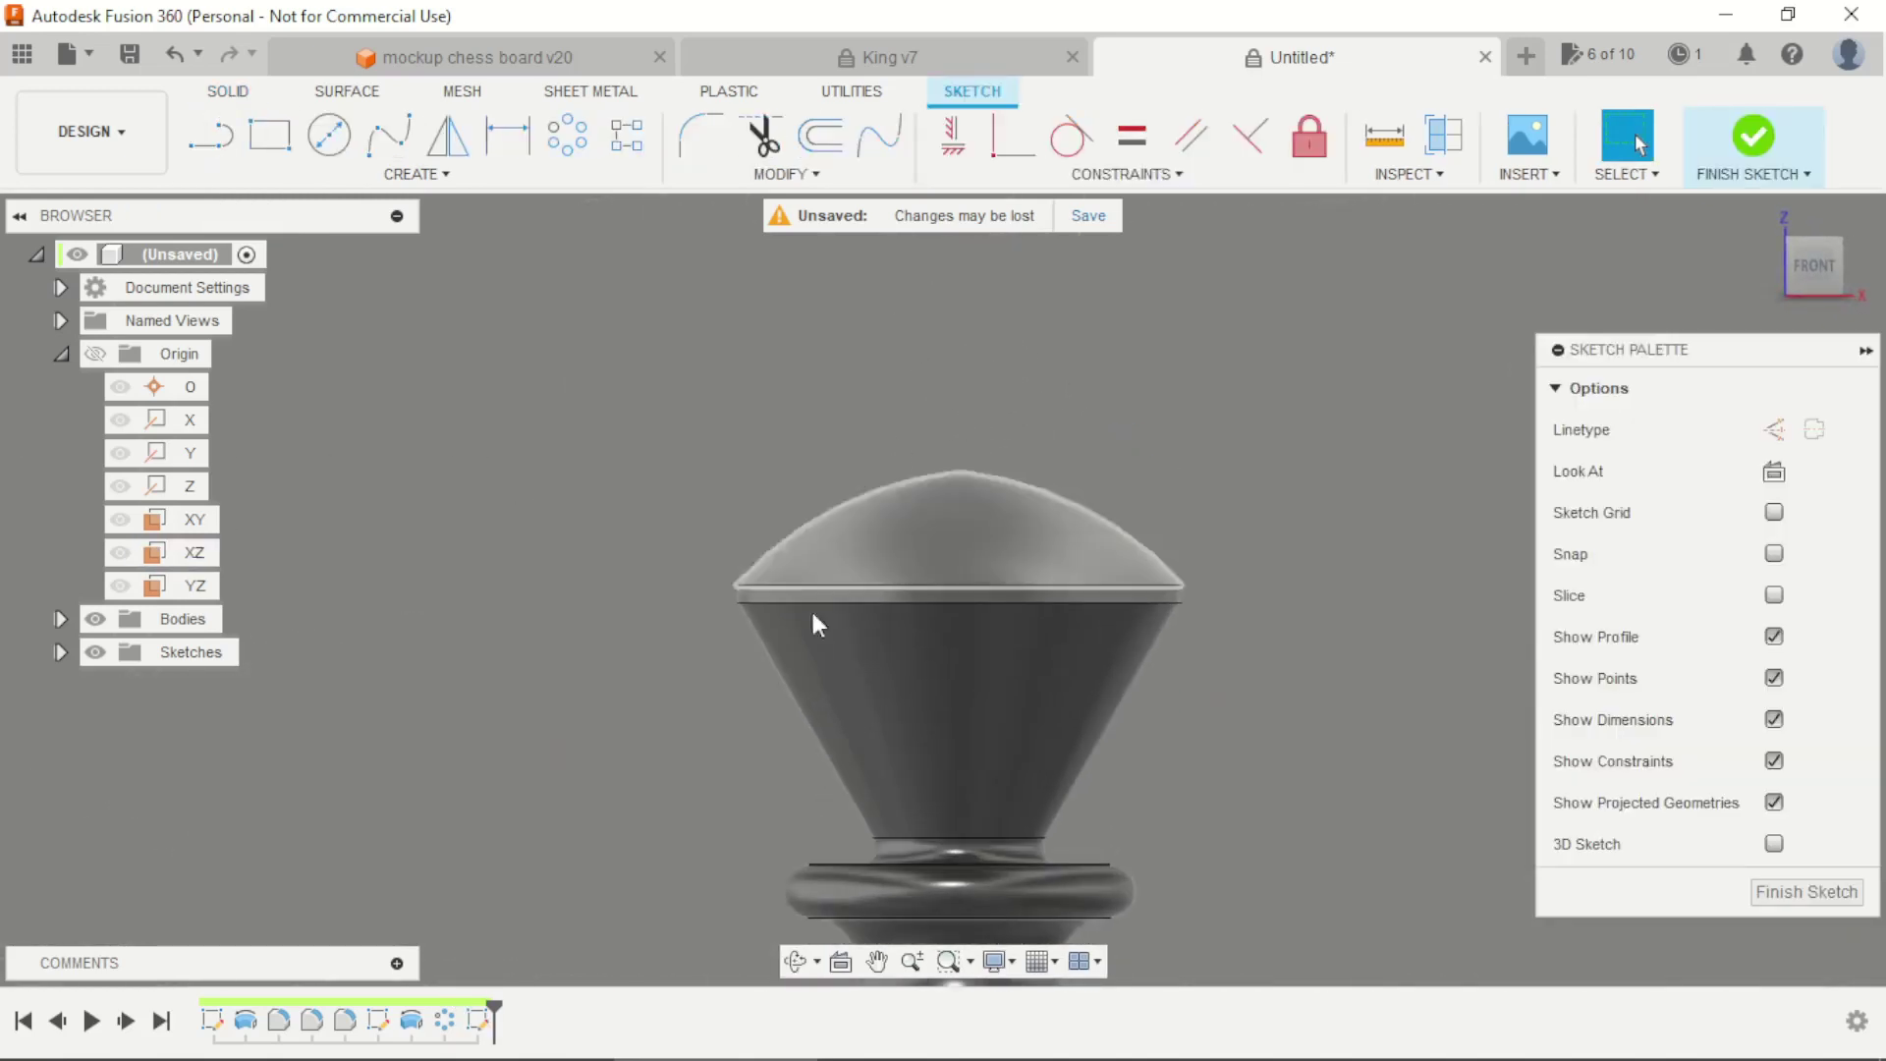
{"action": "key", "text": "alt+Tab"}
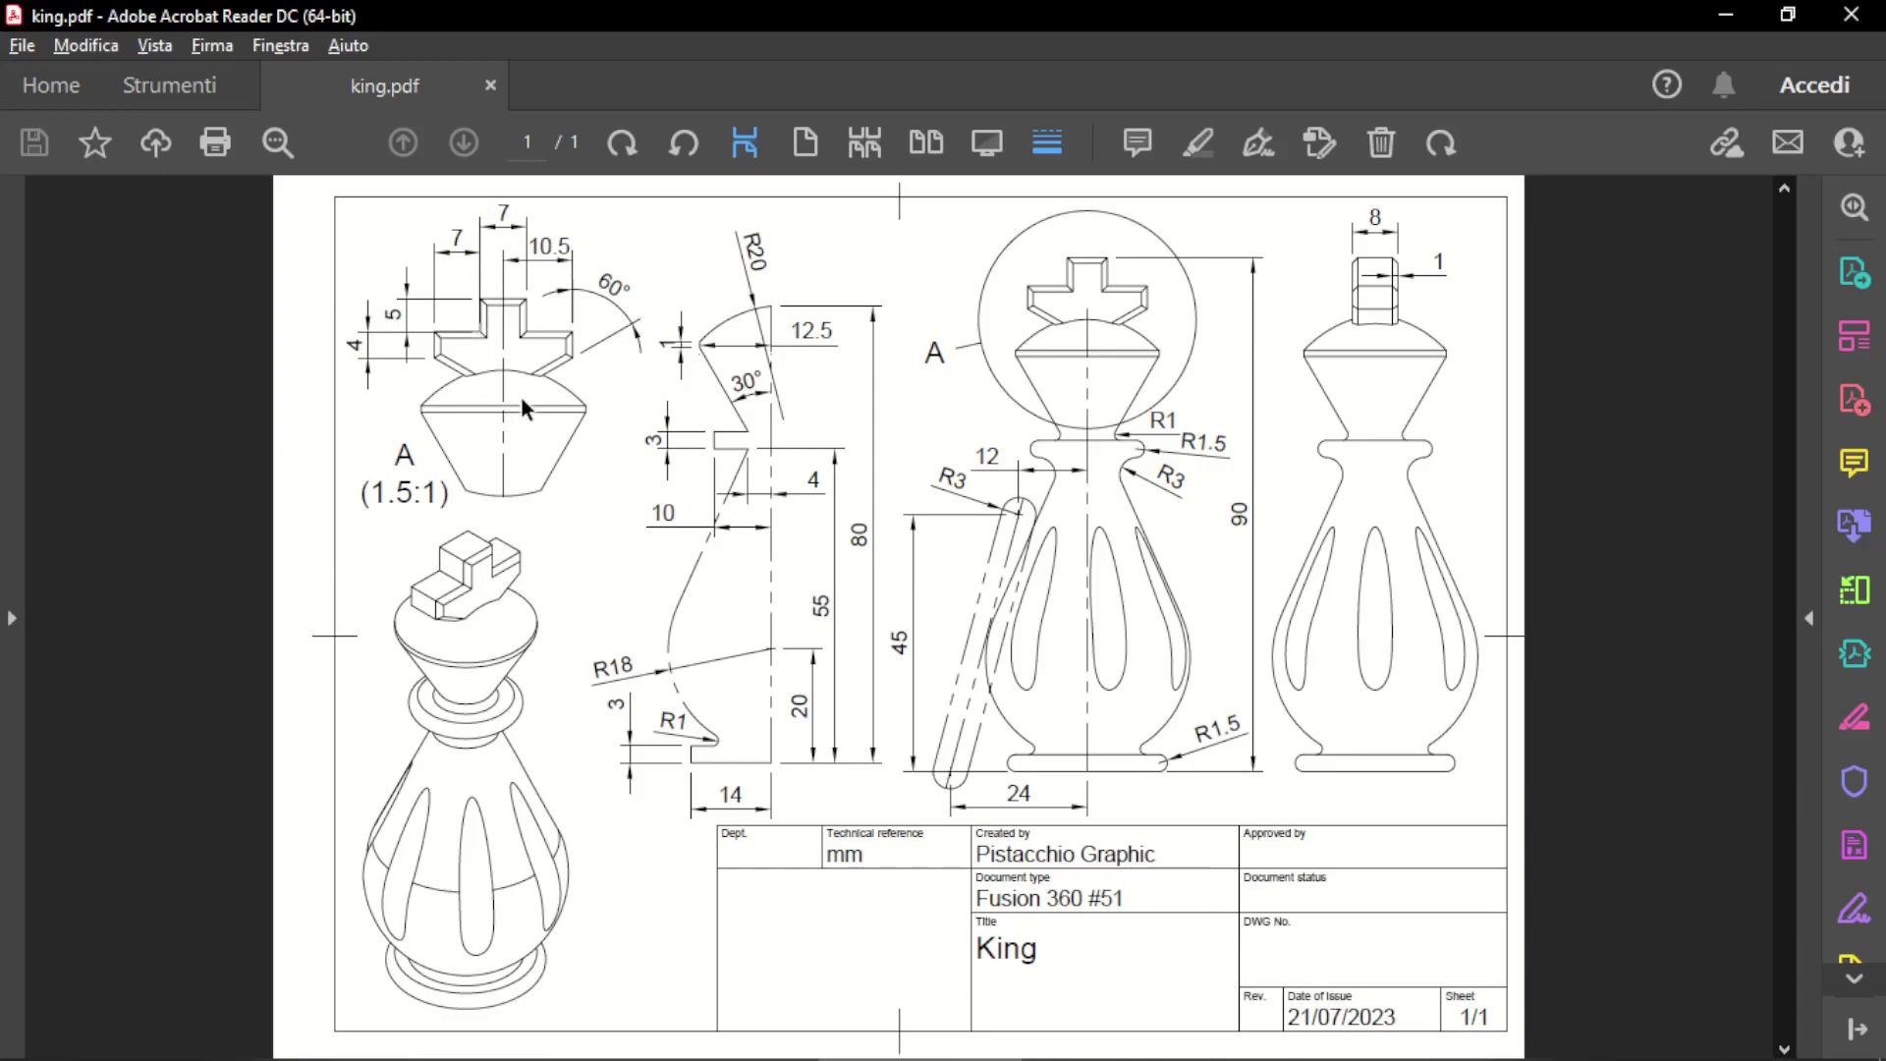
Go back from the king drawing to the Fusion 360 sketch
{"action": "key", "text": "alt+Tab"}
{"action": "scroll", "coordinate": [852, 440], "scroll_direction": "up", "scroll_amount": 3}
Draw the closed stepped cross outline above the king's head with straight lines
{"action": "left_click", "coordinate": [212, 139]}
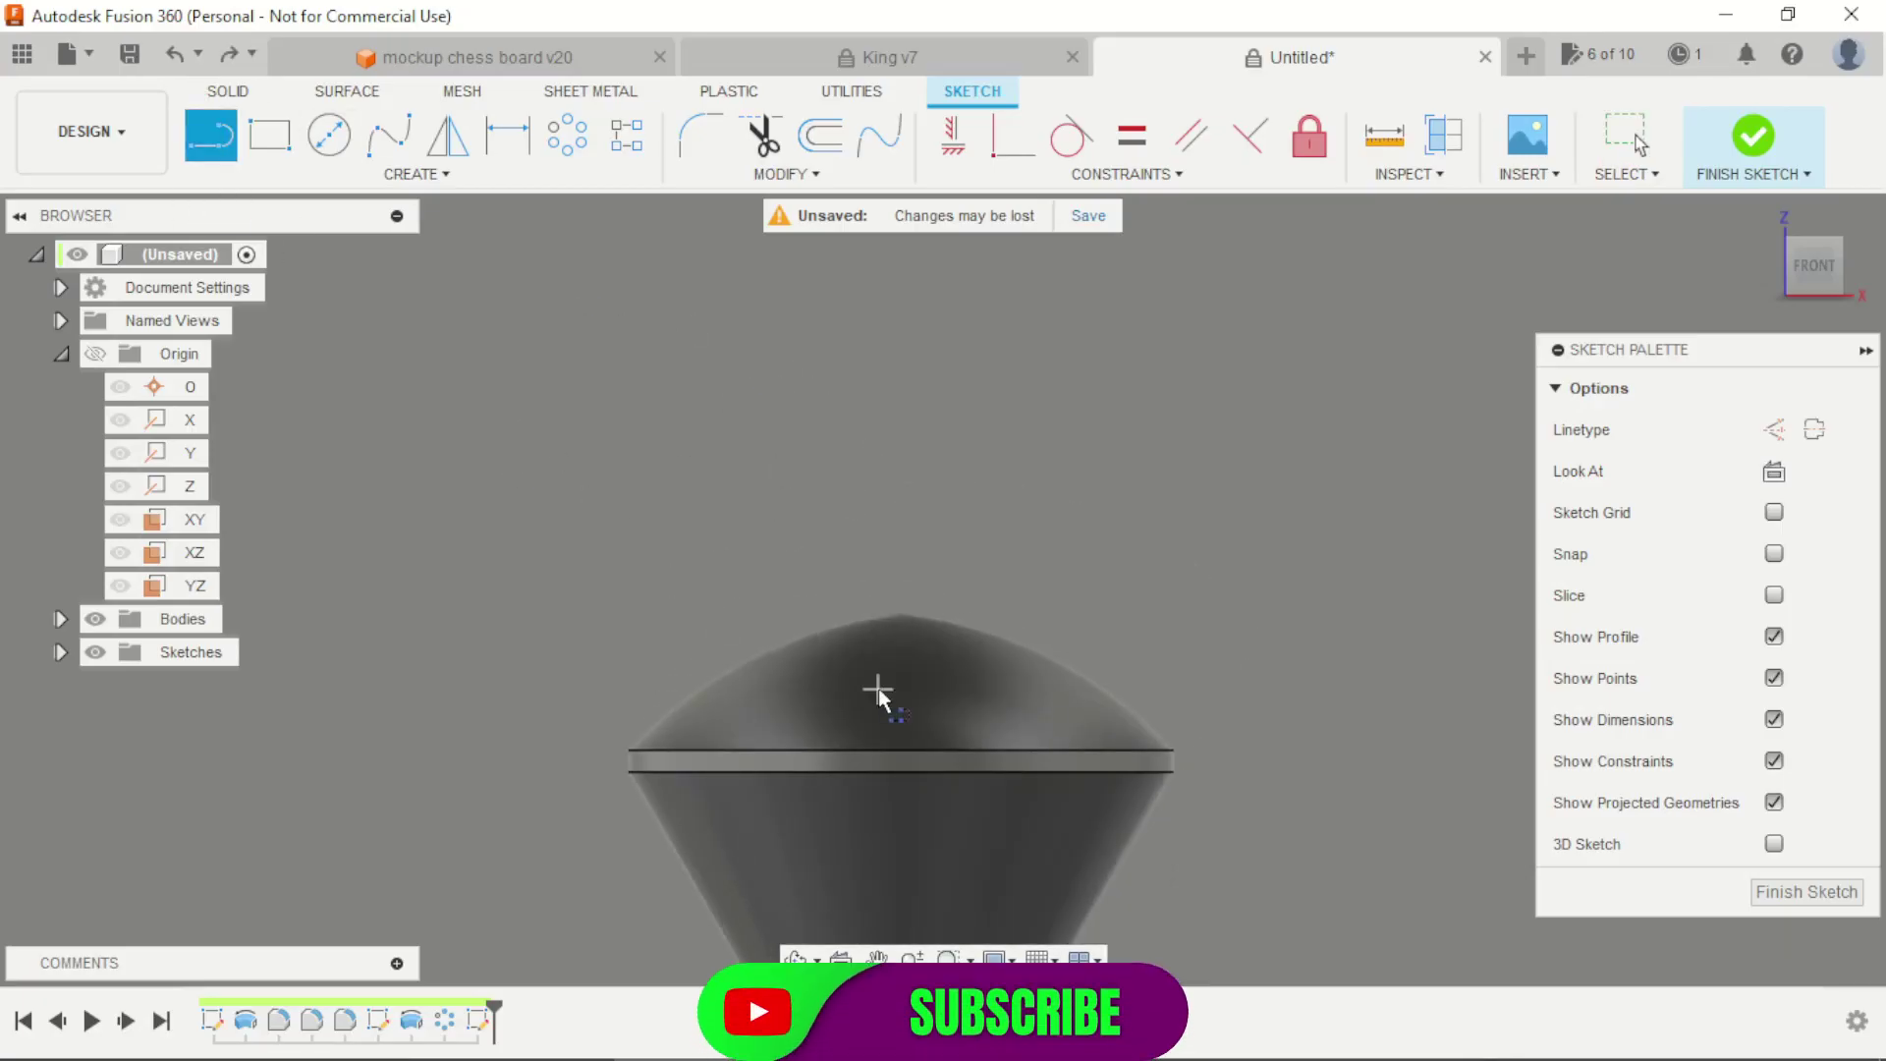
{"action": "left_click", "coordinate": [809, 691]}
{"action": "left_click", "coordinate": [1035, 692]}
{"action": "left_click", "coordinate": [1280, 503]}
{"action": "left_click", "coordinate": [1287, 322]}
{"action": "scroll", "coordinate": [1236, 521], "scroll_direction": "down", "scroll_amount": 3}
{"action": "scroll", "coordinate": [1195, 407], "scroll_direction": "up", "scroll_amount": 3}
{"action": "left_click", "coordinate": [1118, 438]}
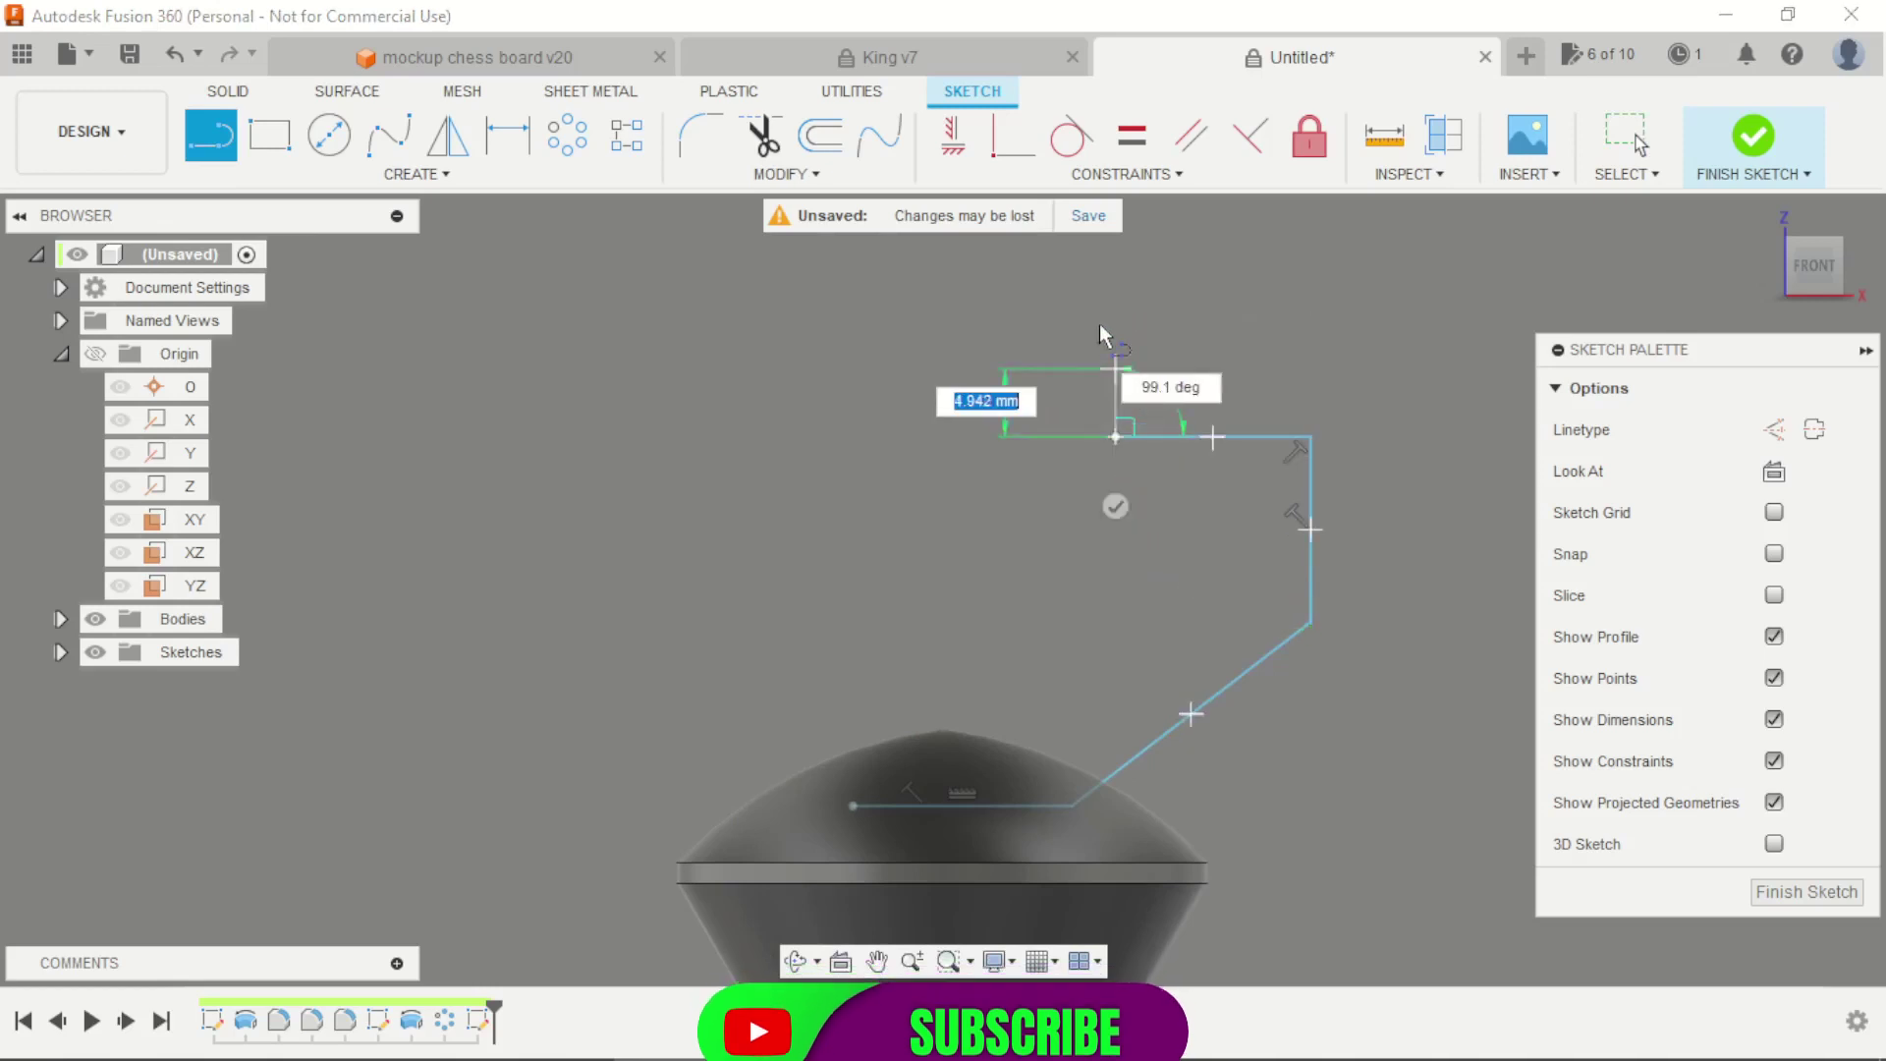
{"action": "left_click", "coordinate": [1116, 291]}
{"action": "left_click", "coordinate": [767, 291]}
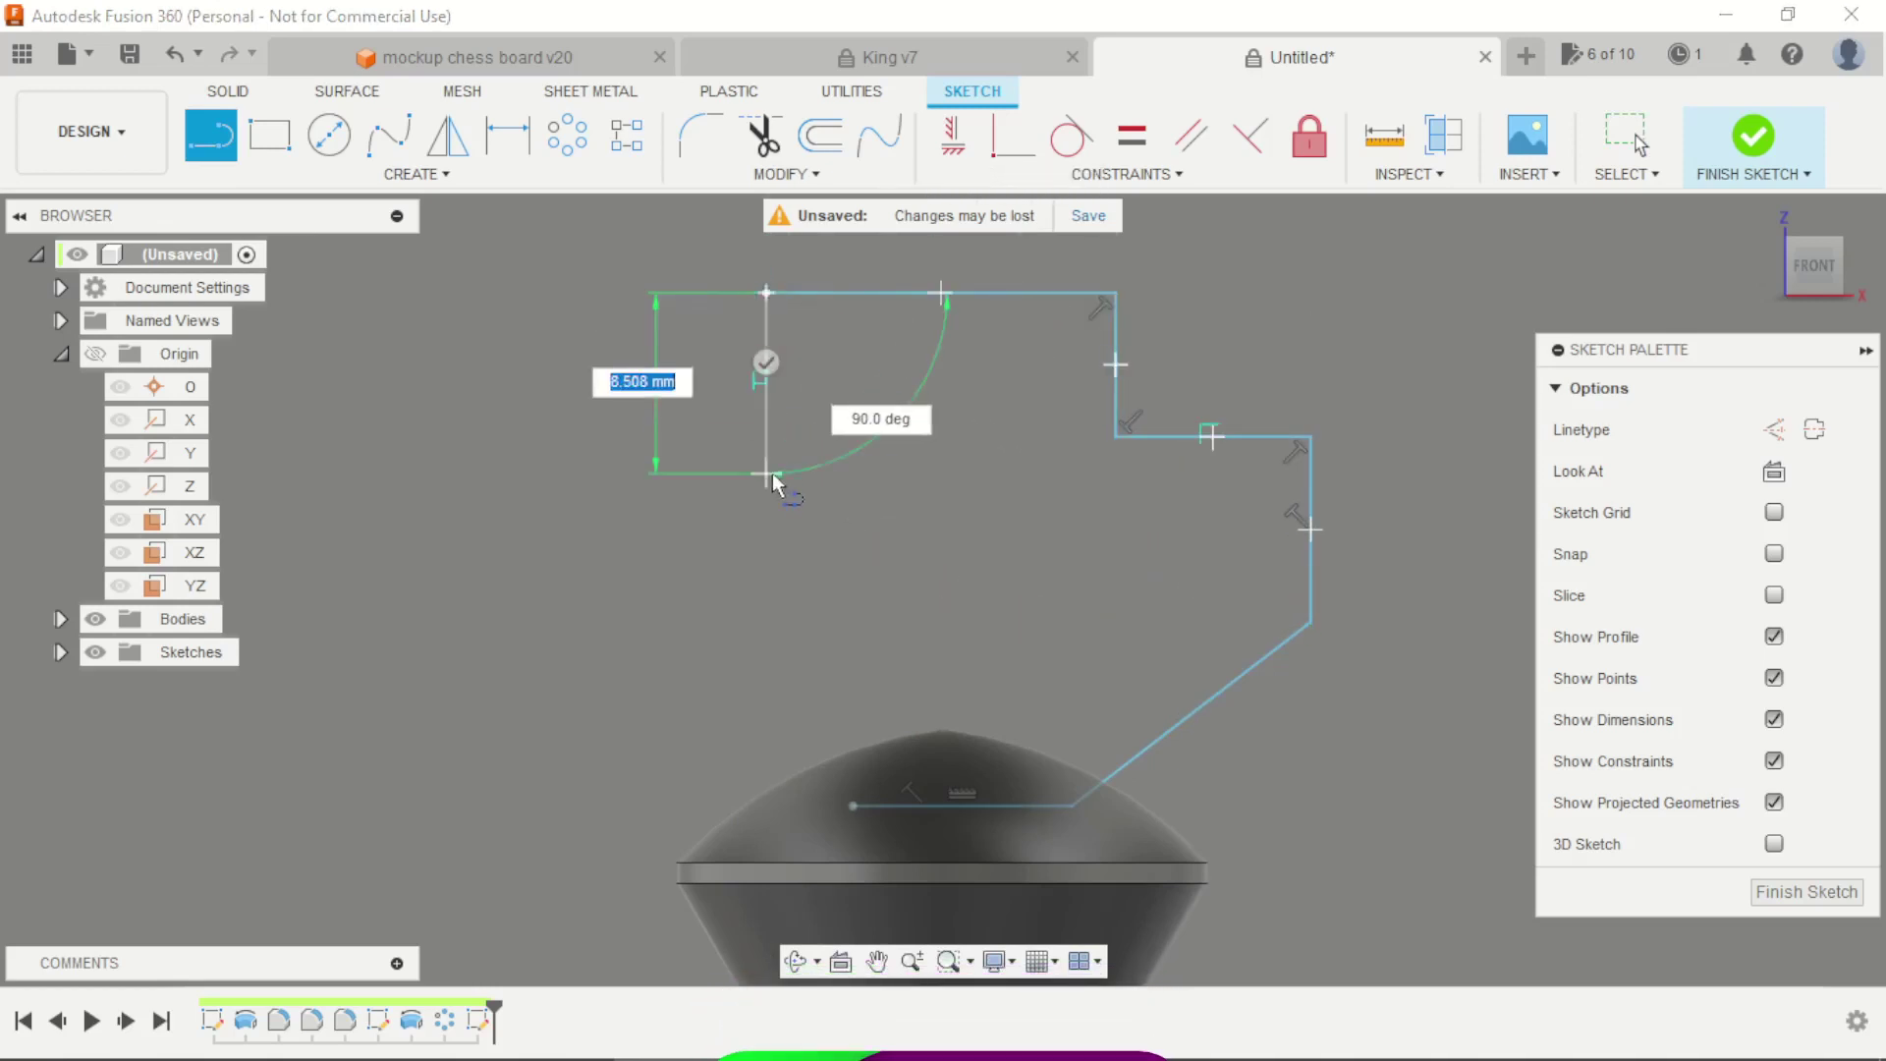
{"action": "left_click", "coordinate": [766, 503]}
{"action": "left_click", "coordinate": [597, 503]}
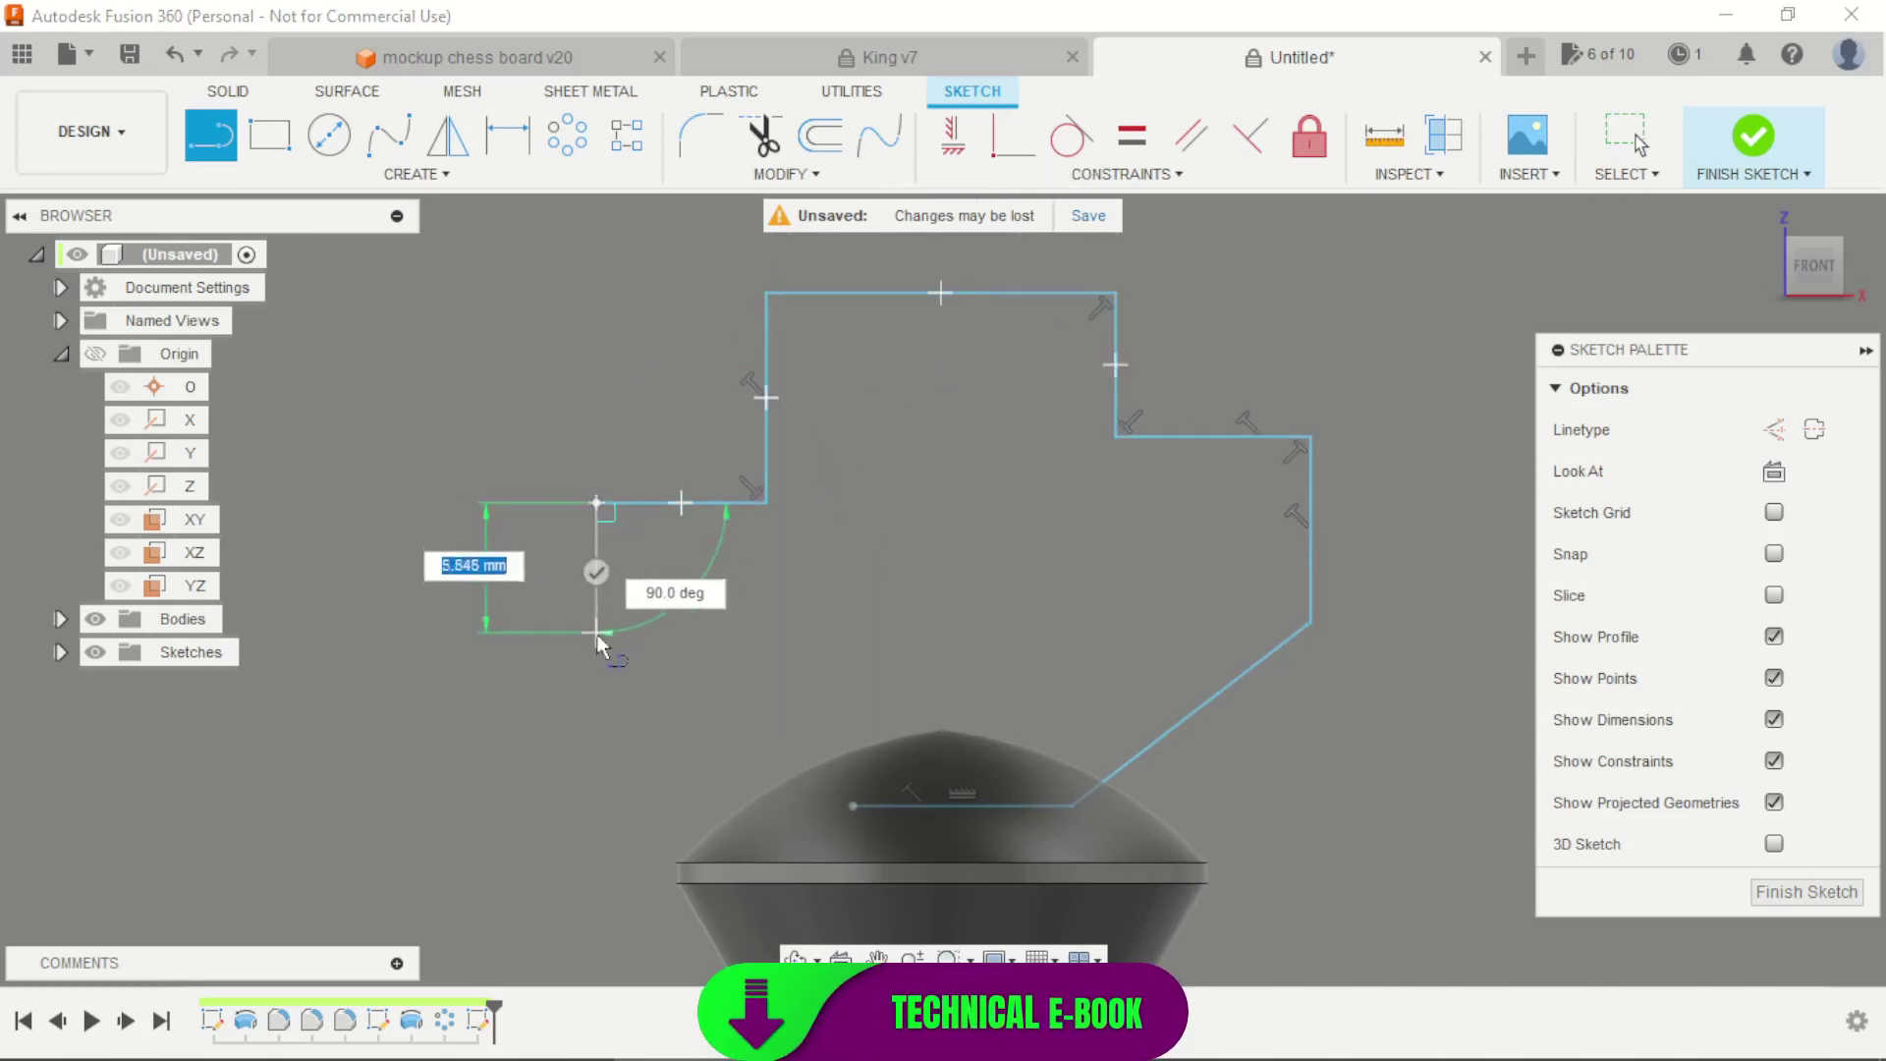
{"action": "left_click", "coordinate": [596, 666]}
{"action": "left_click", "coordinate": [851, 816]}
{"action": "key", "text": "Escape"}
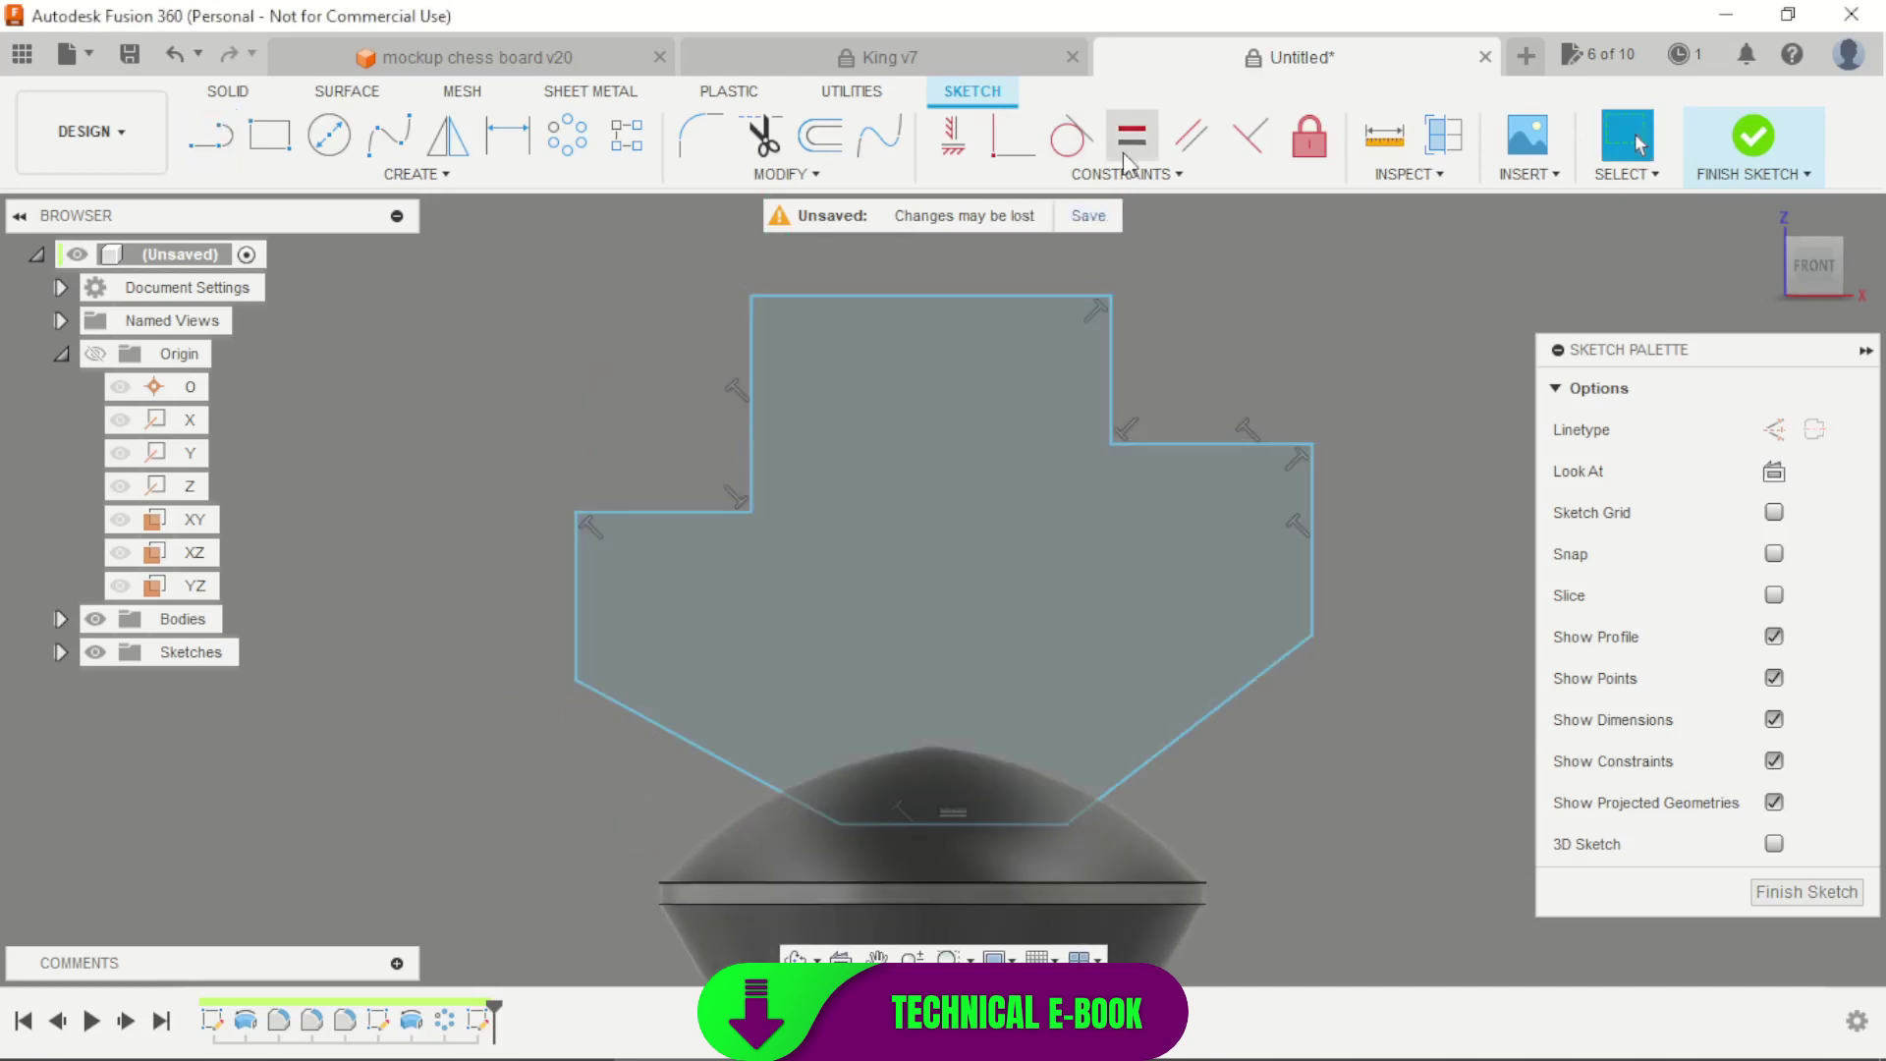
Constrain the left and right shoulder edges to be collinear
{"action": "left_click", "coordinate": [1125, 172]}
{"action": "left_click", "coordinate": [1018, 453]}
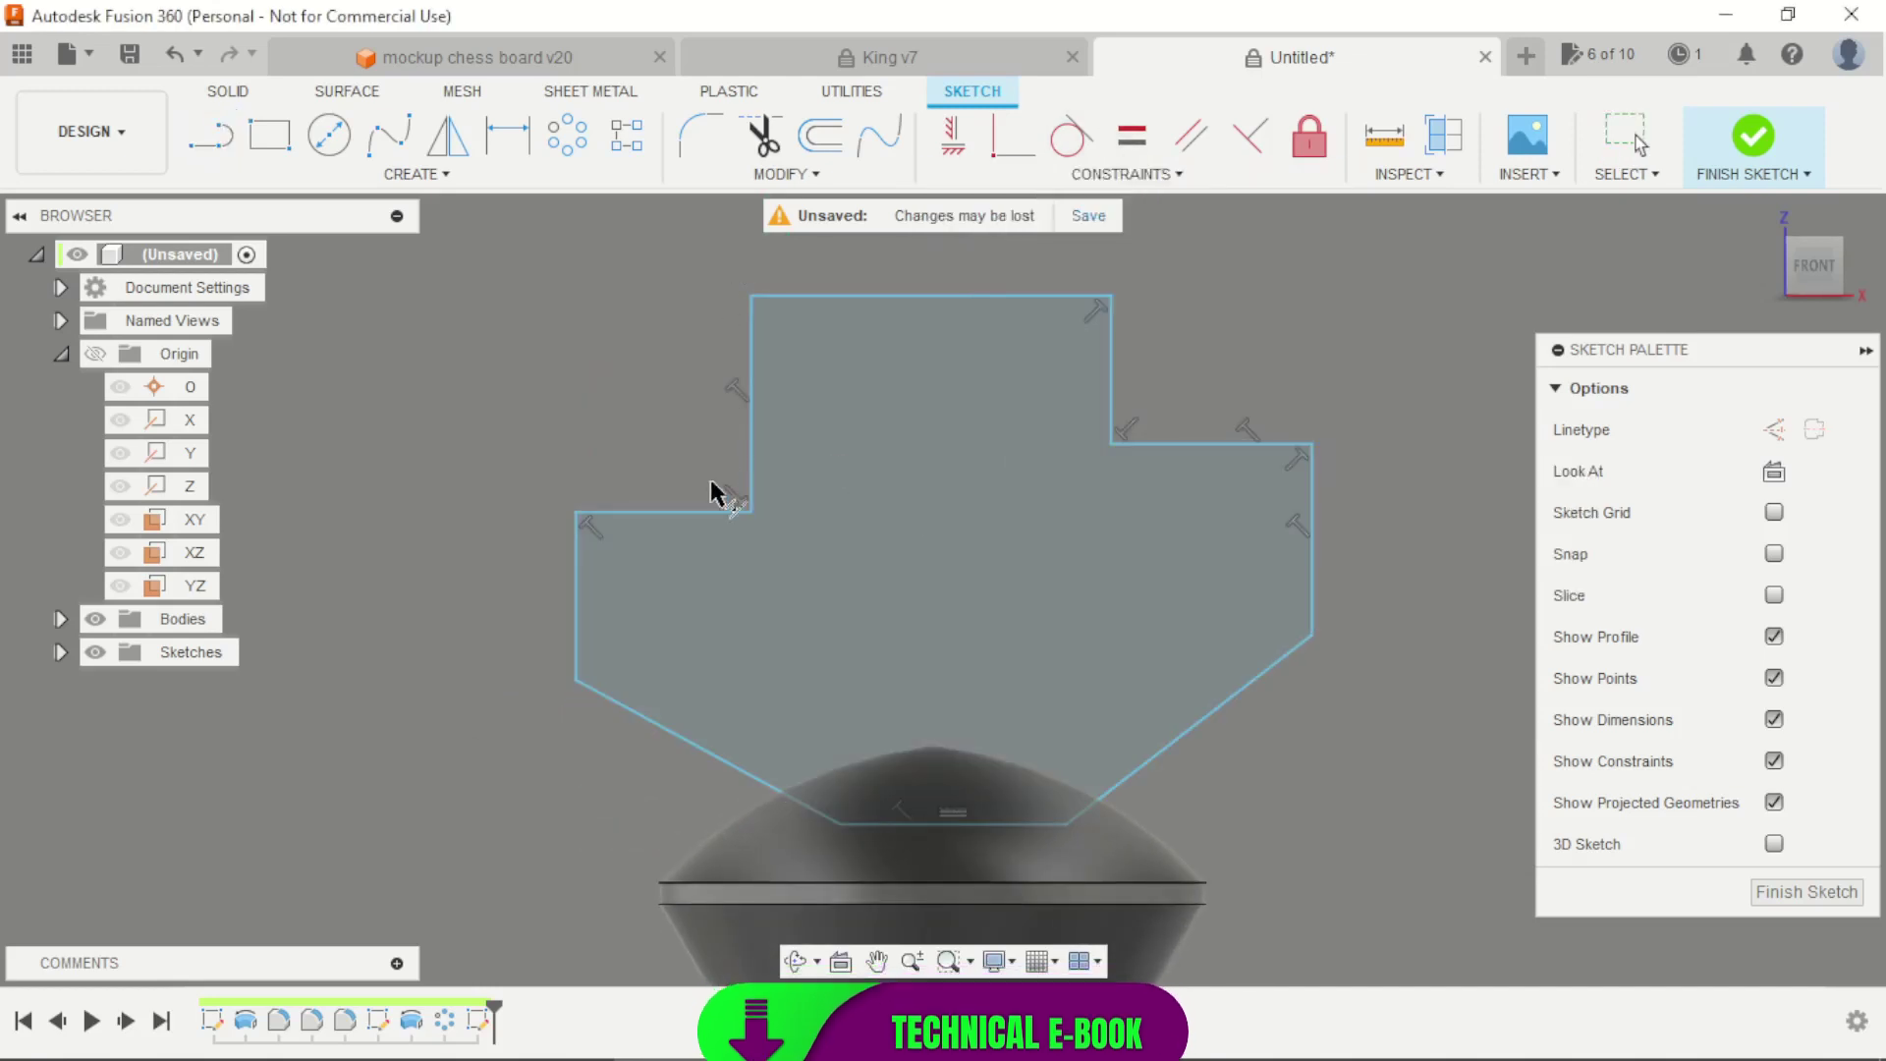
{"action": "left_click", "coordinate": [674, 513]}
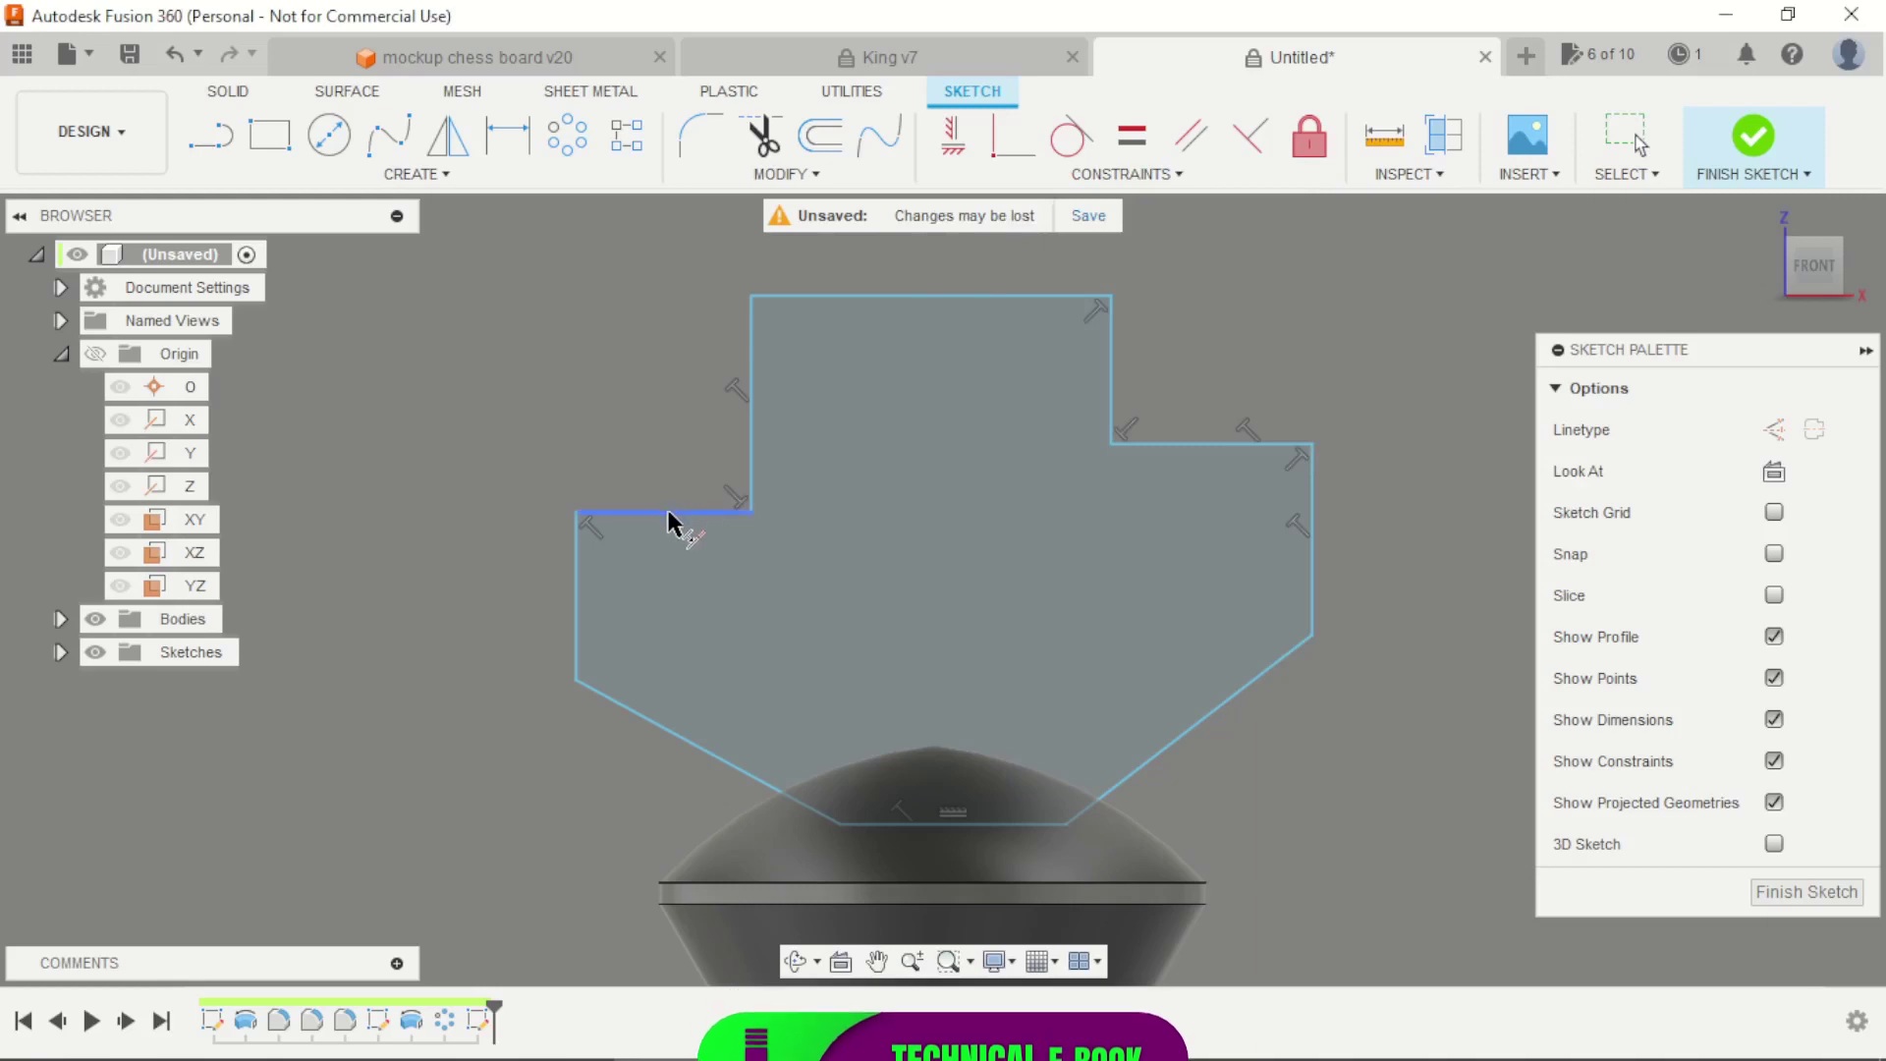
{"action": "left_click", "coordinate": [1214, 447]}
{"action": "key", "text": "Escape"}
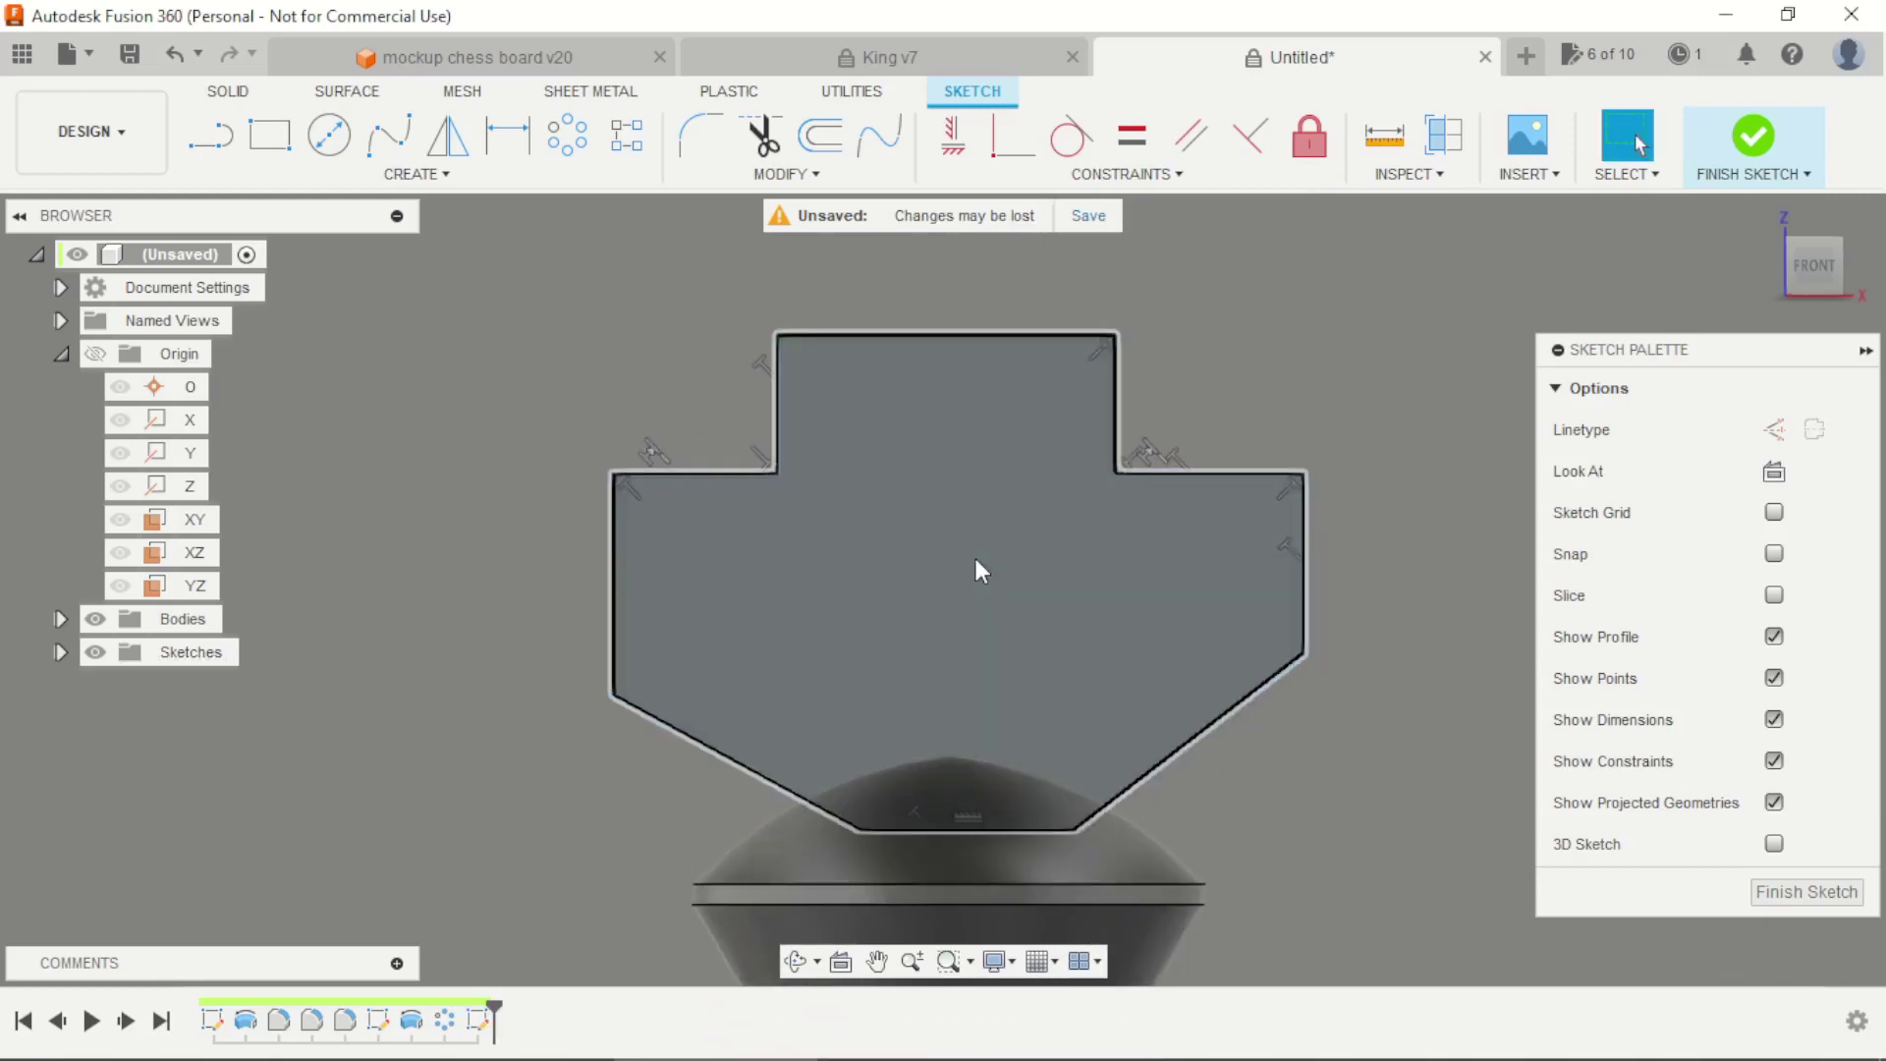
{"action": "scroll", "coordinate": [949, 509], "scroll_direction": "down", "scroll_amount": 3}
{"action": "scroll", "coordinate": [941, 312], "scroll_direction": "down", "scroll_amount": 2}
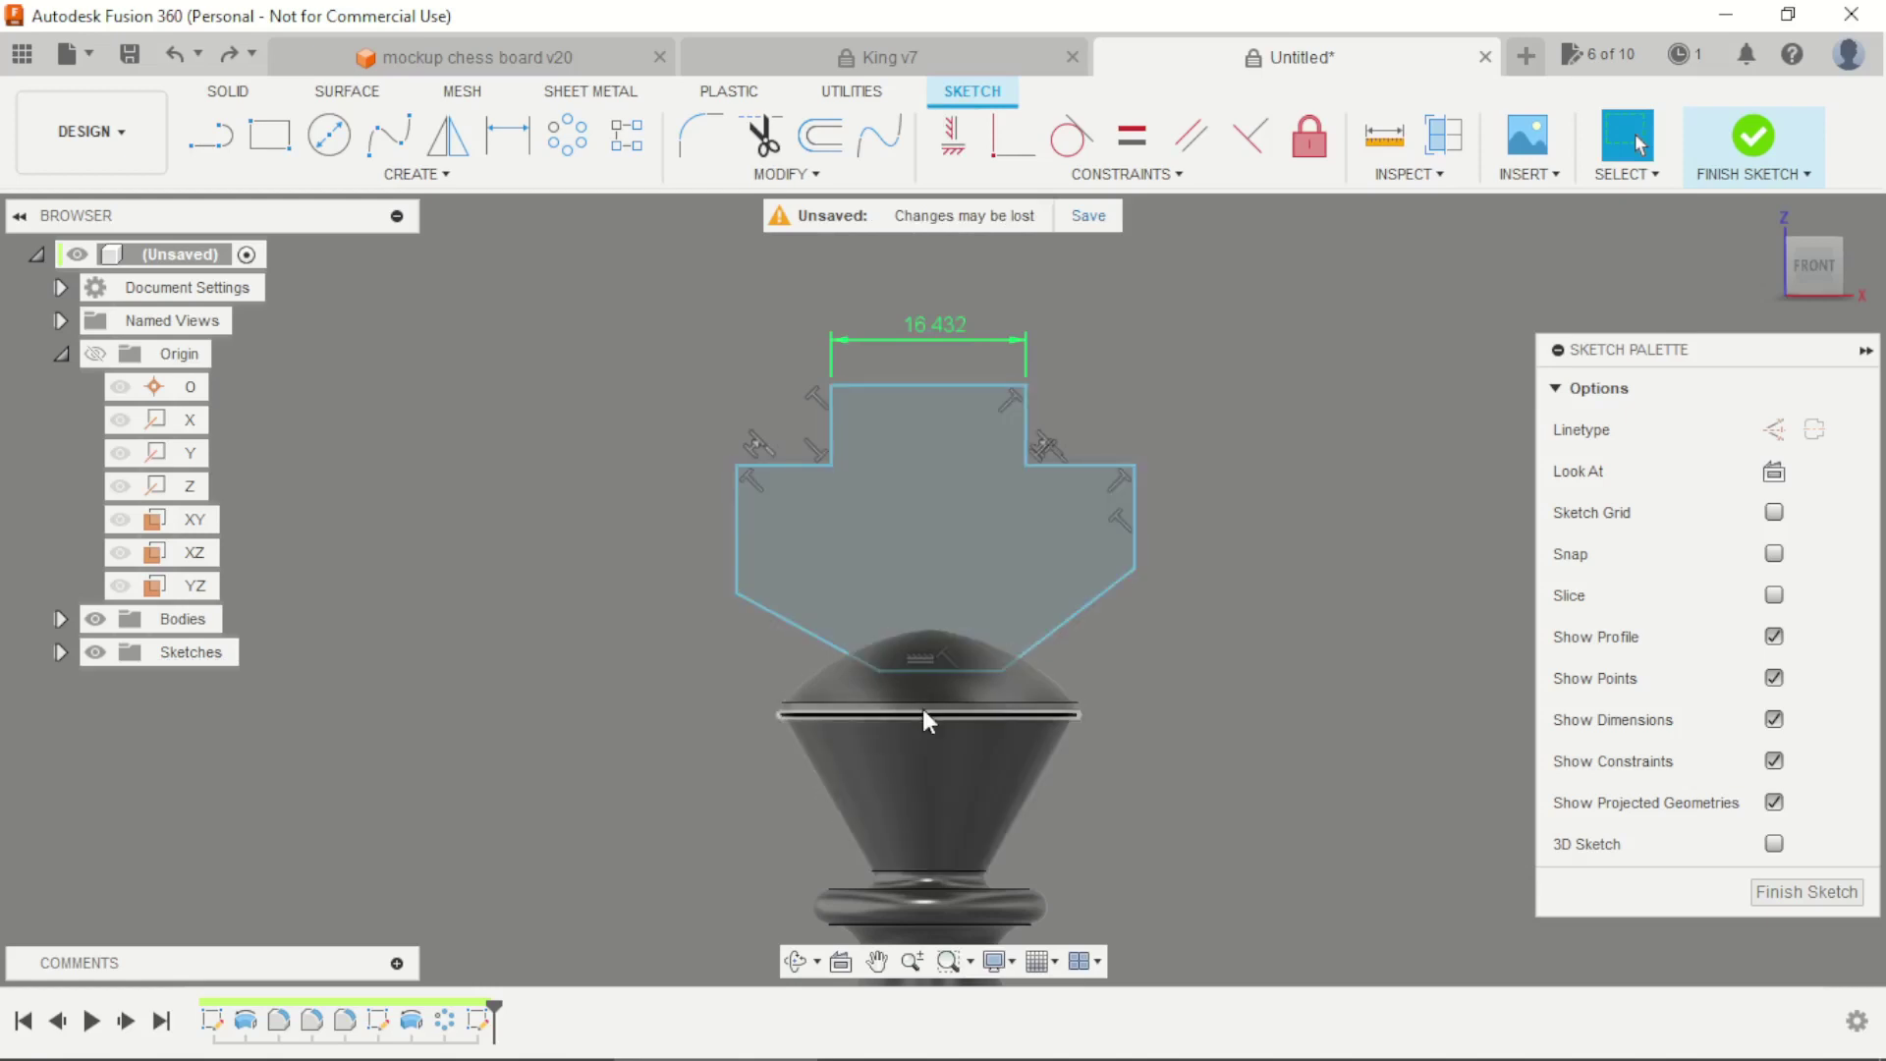
Vertically align the top edge's midpoint with the origin, then check the king drawing
{"action": "left_click", "coordinate": [951, 139]}
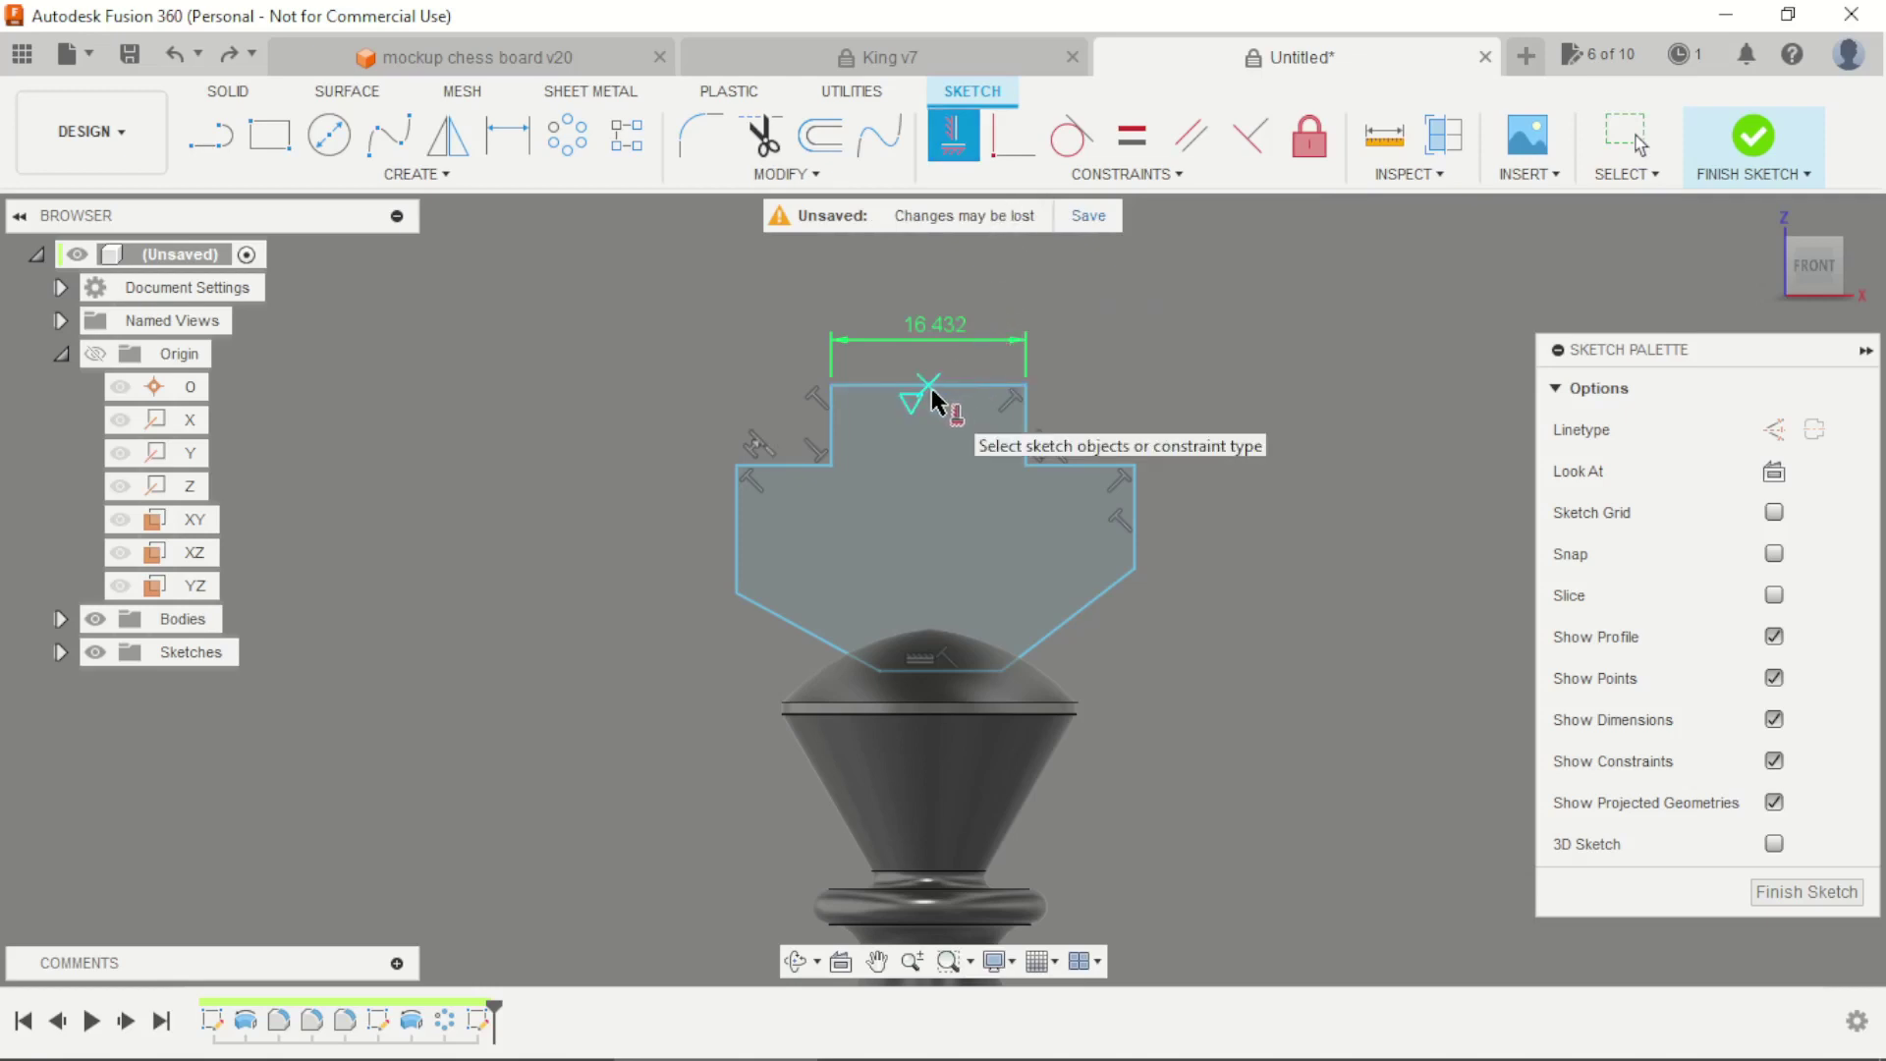
{"action": "scroll", "coordinate": [933, 398], "scroll_direction": "down", "scroll_amount": 5}
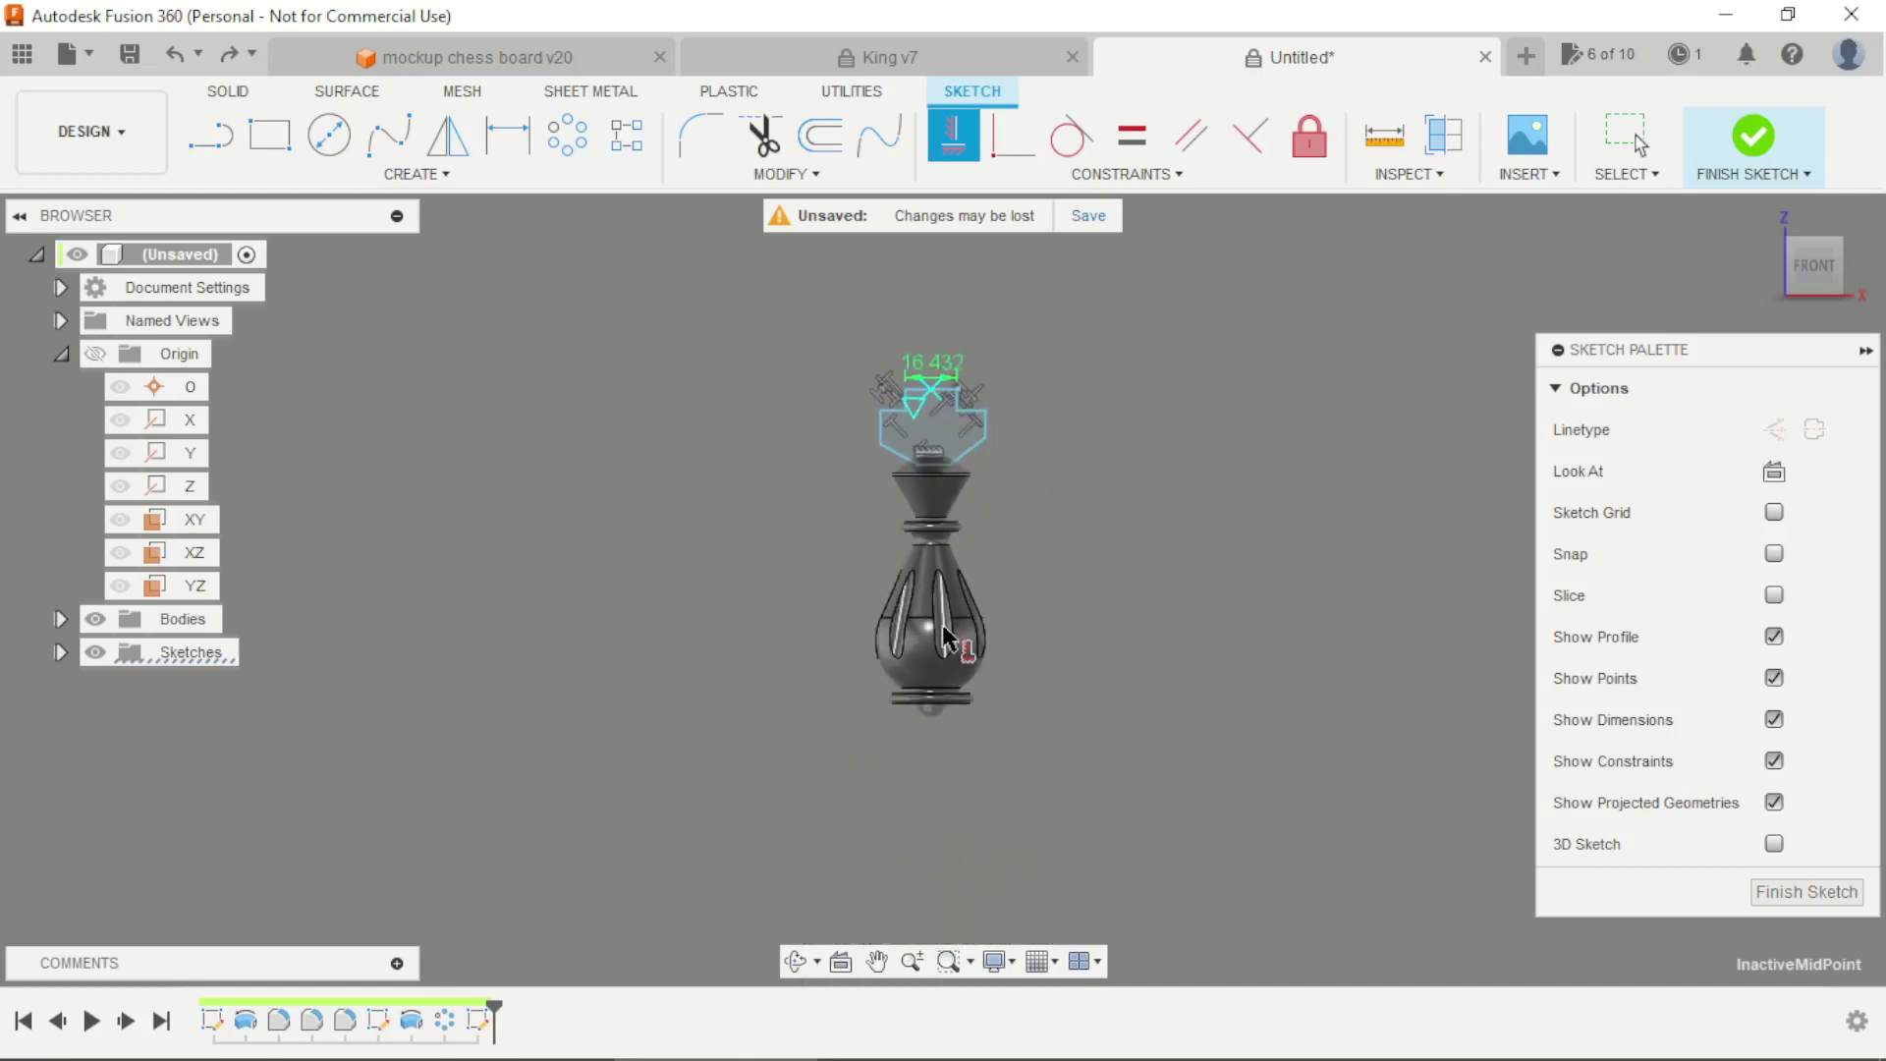
{"action": "scroll", "coordinate": [932, 727], "scroll_direction": "up", "scroll_amount": 1}
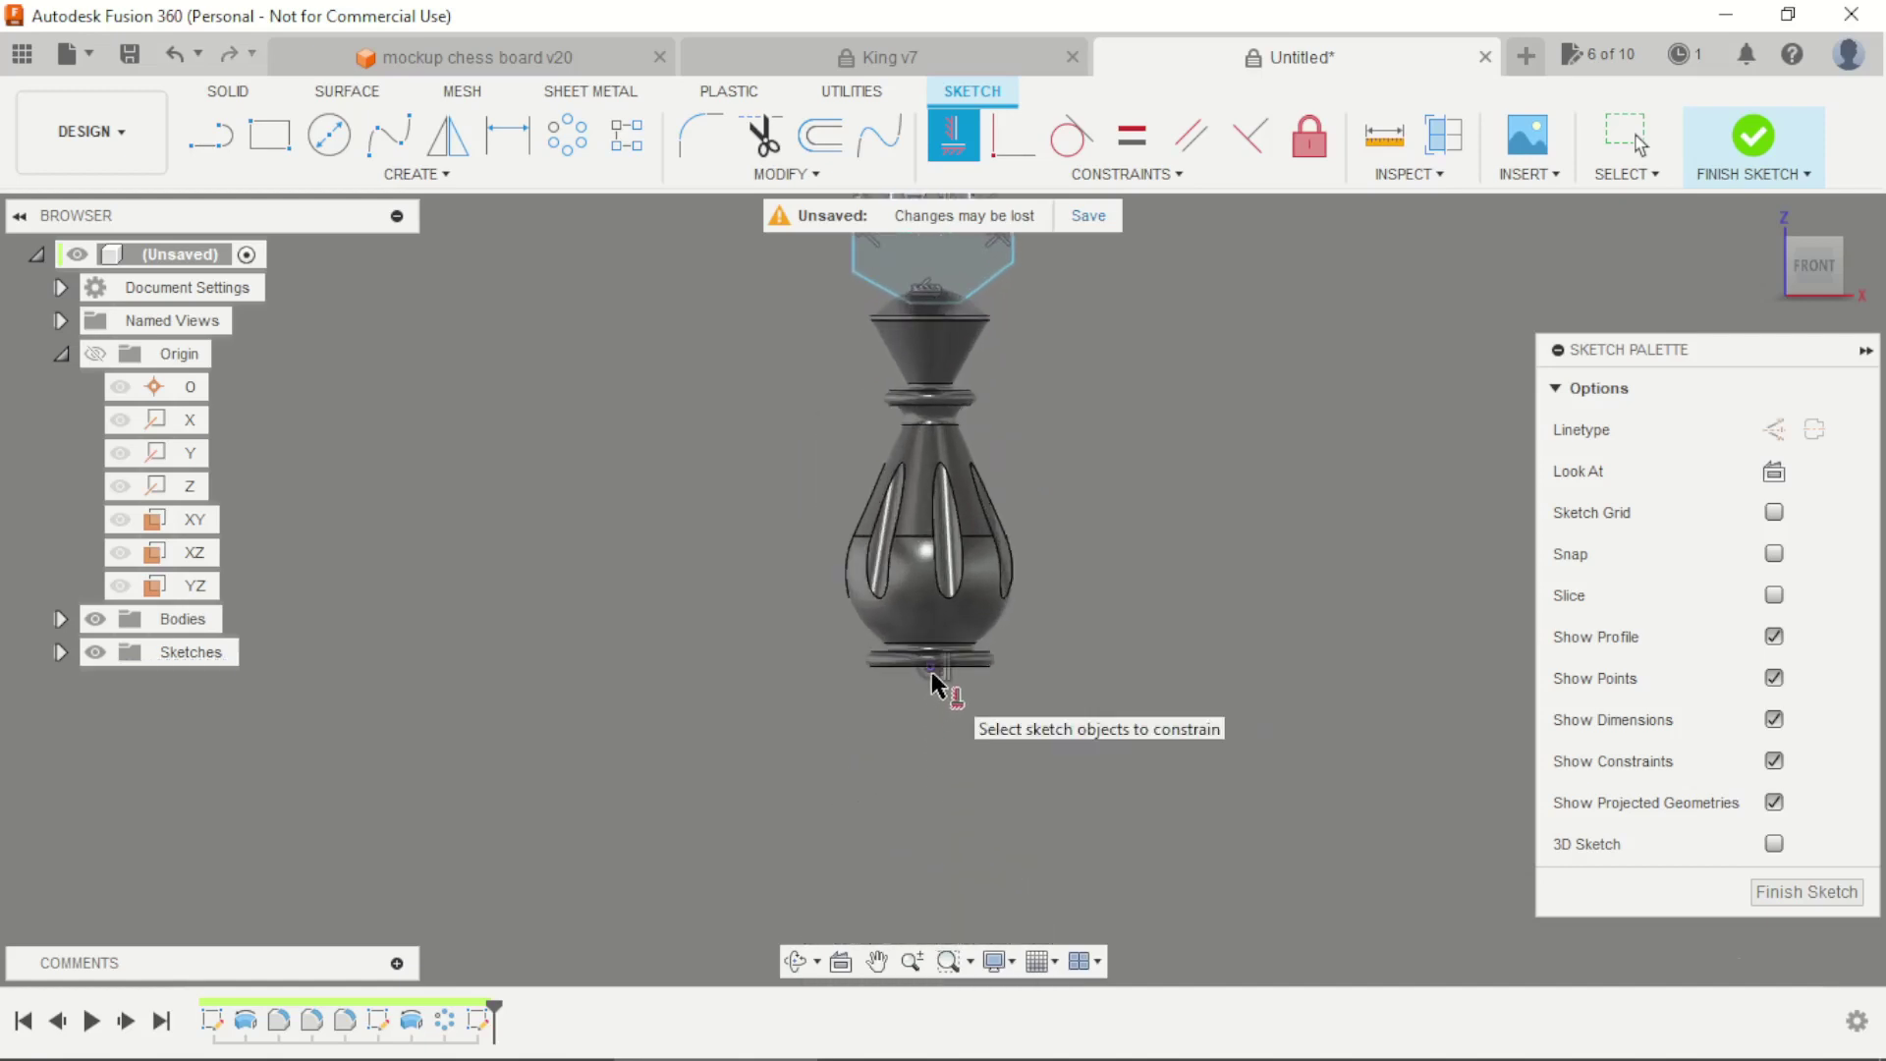
{"action": "scroll", "coordinate": [931, 670], "scroll_direction": "down", "scroll_amount": 3}
{"action": "scroll", "coordinate": [939, 372], "scroll_direction": "up", "scroll_amount": 4}
{"action": "scroll", "coordinate": [943, 393], "scroll_direction": "up", "scroll_amount": 5}
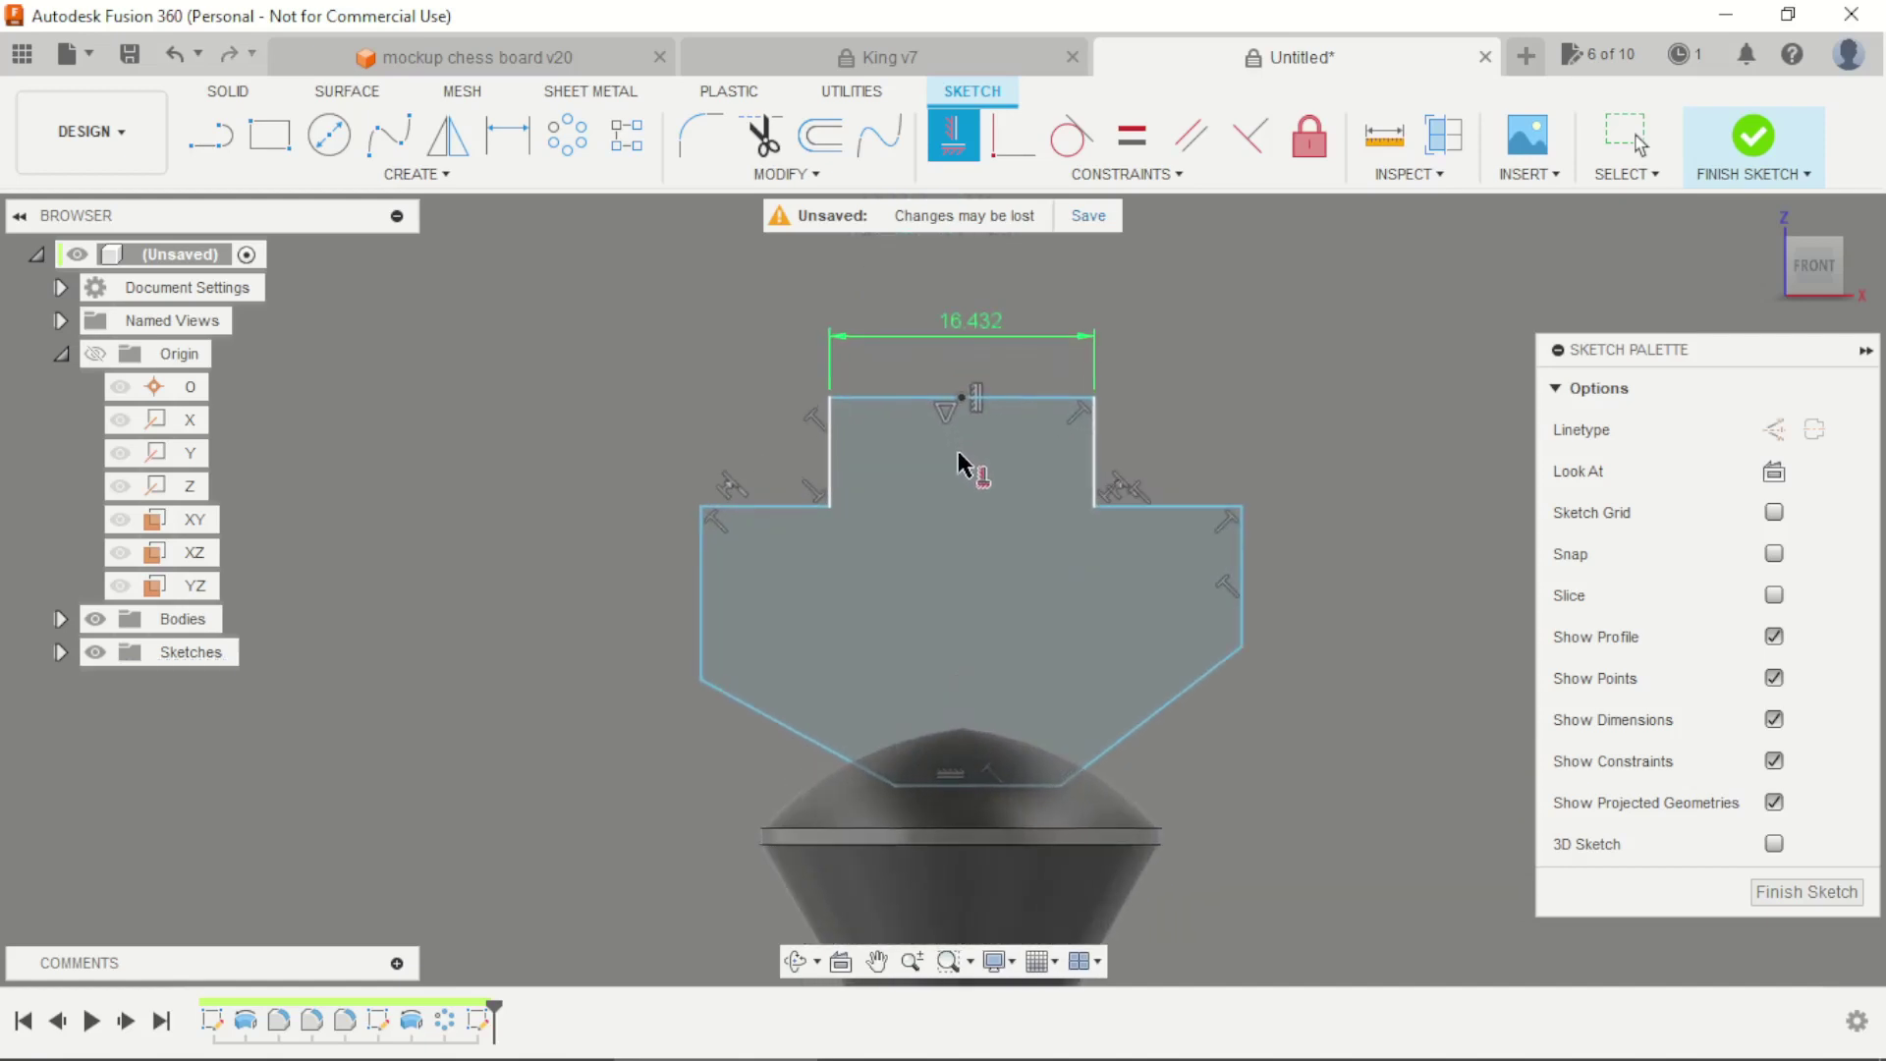
{"action": "key", "text": "Escape"}
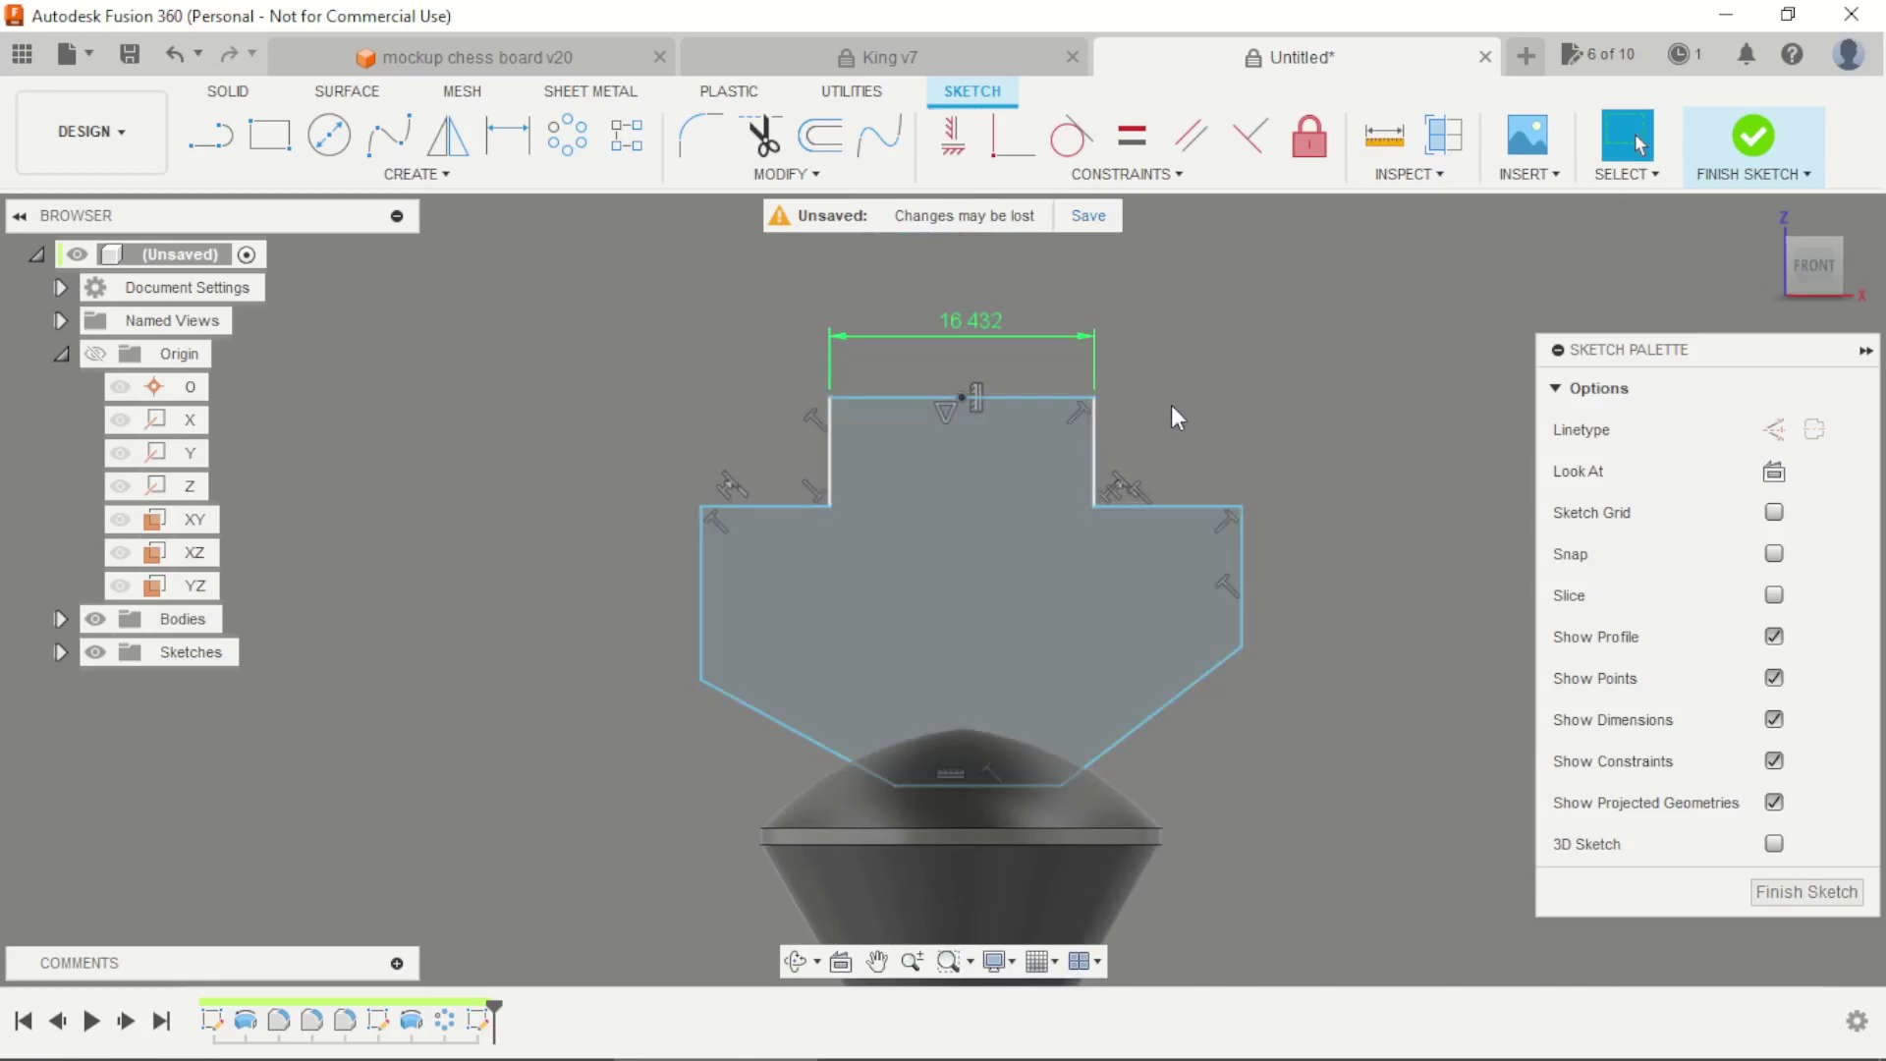
{"action": "key", "text": "alt+Tab"}
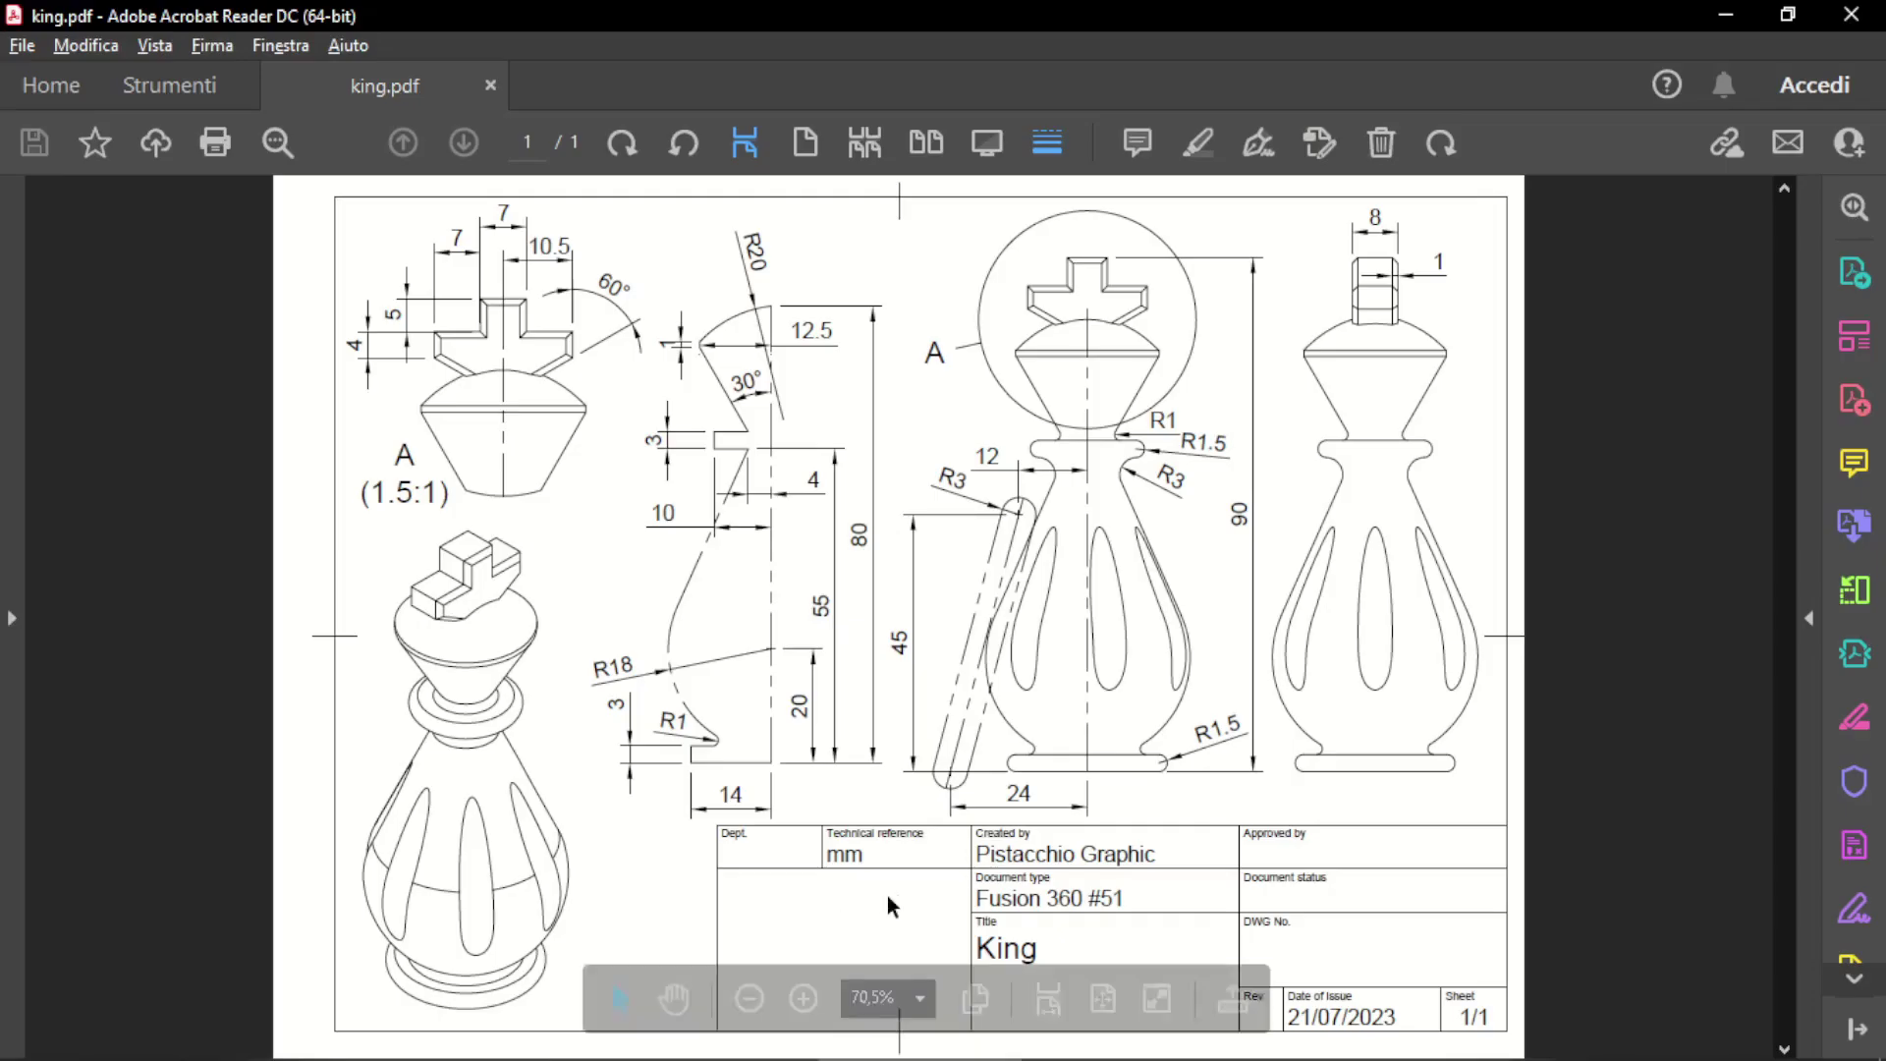
{"action": "key", "text": "alt+Tab"}
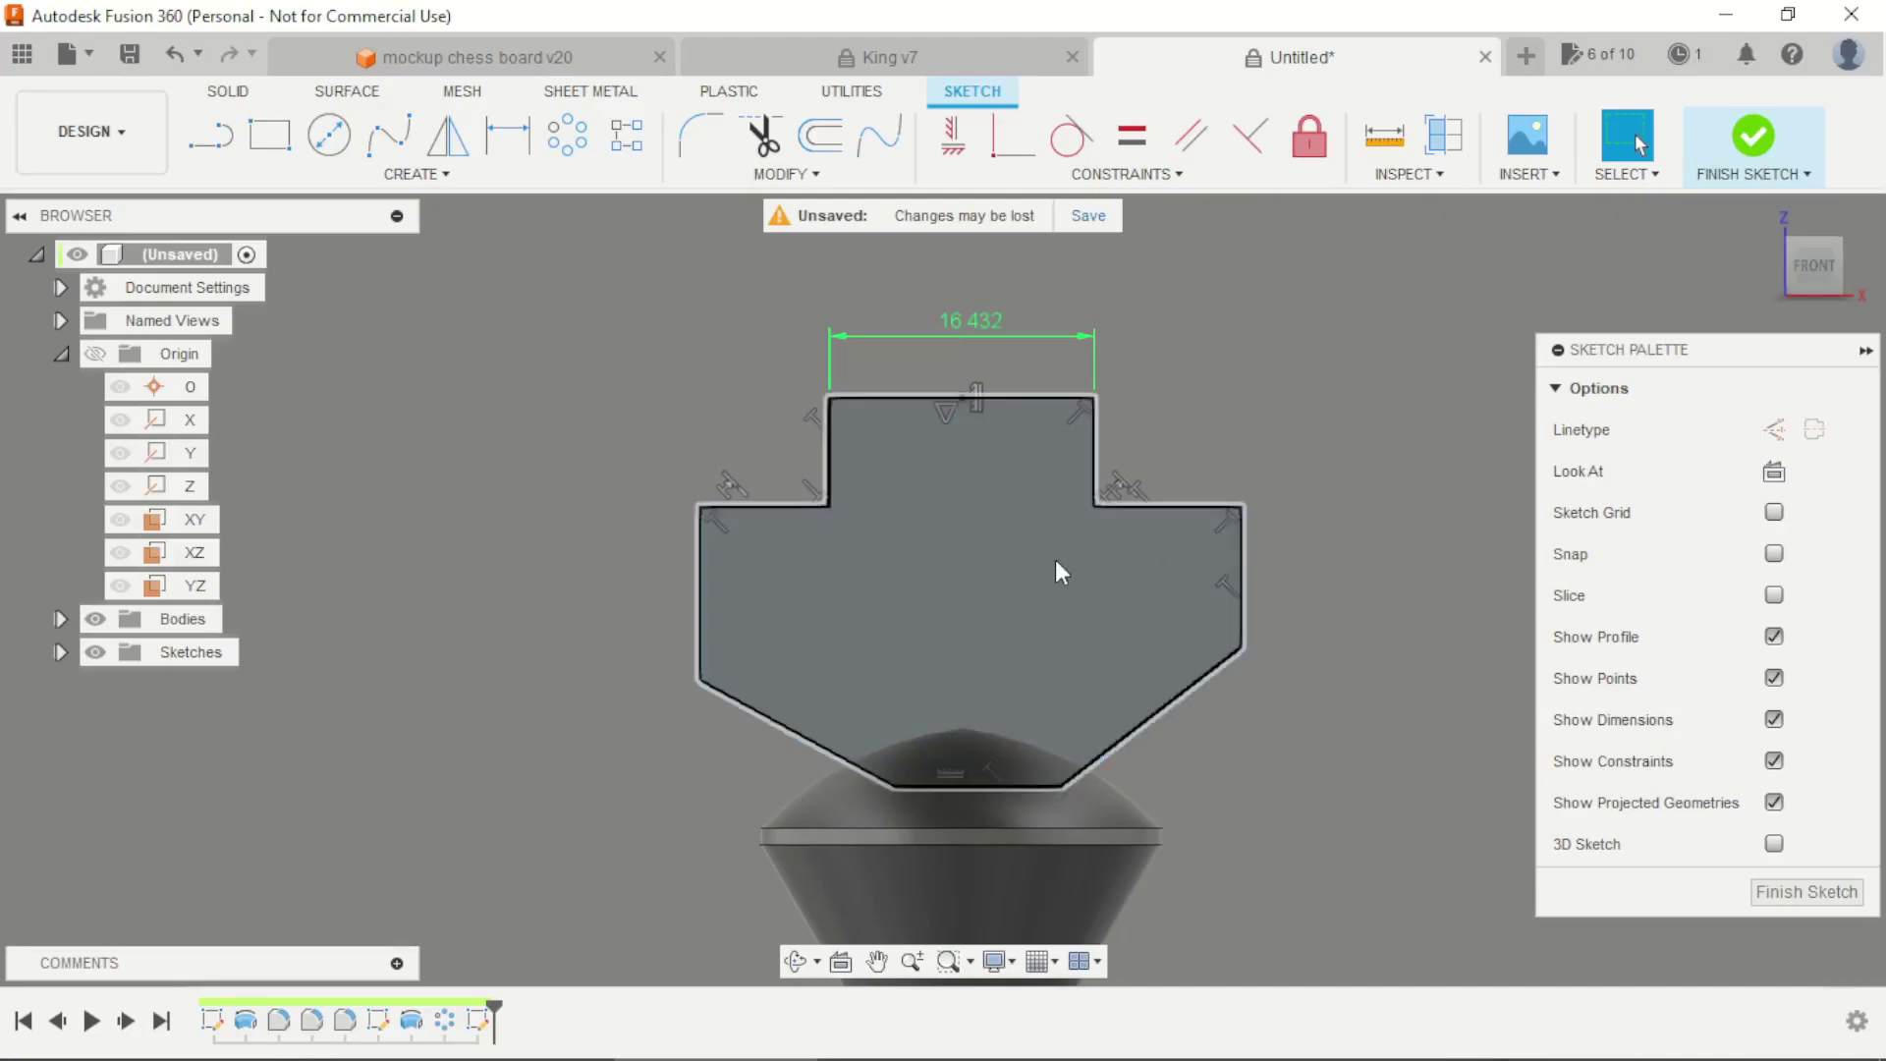
Dimension the cross's overall height to 90 mm and set the top stem width to 7
{"action": "left_click", "coordinate": [1006, 397]}
{"action": "scroll", "coordinate": [986, 454], "scroll_direction": "down", "scroll_amount": 6}
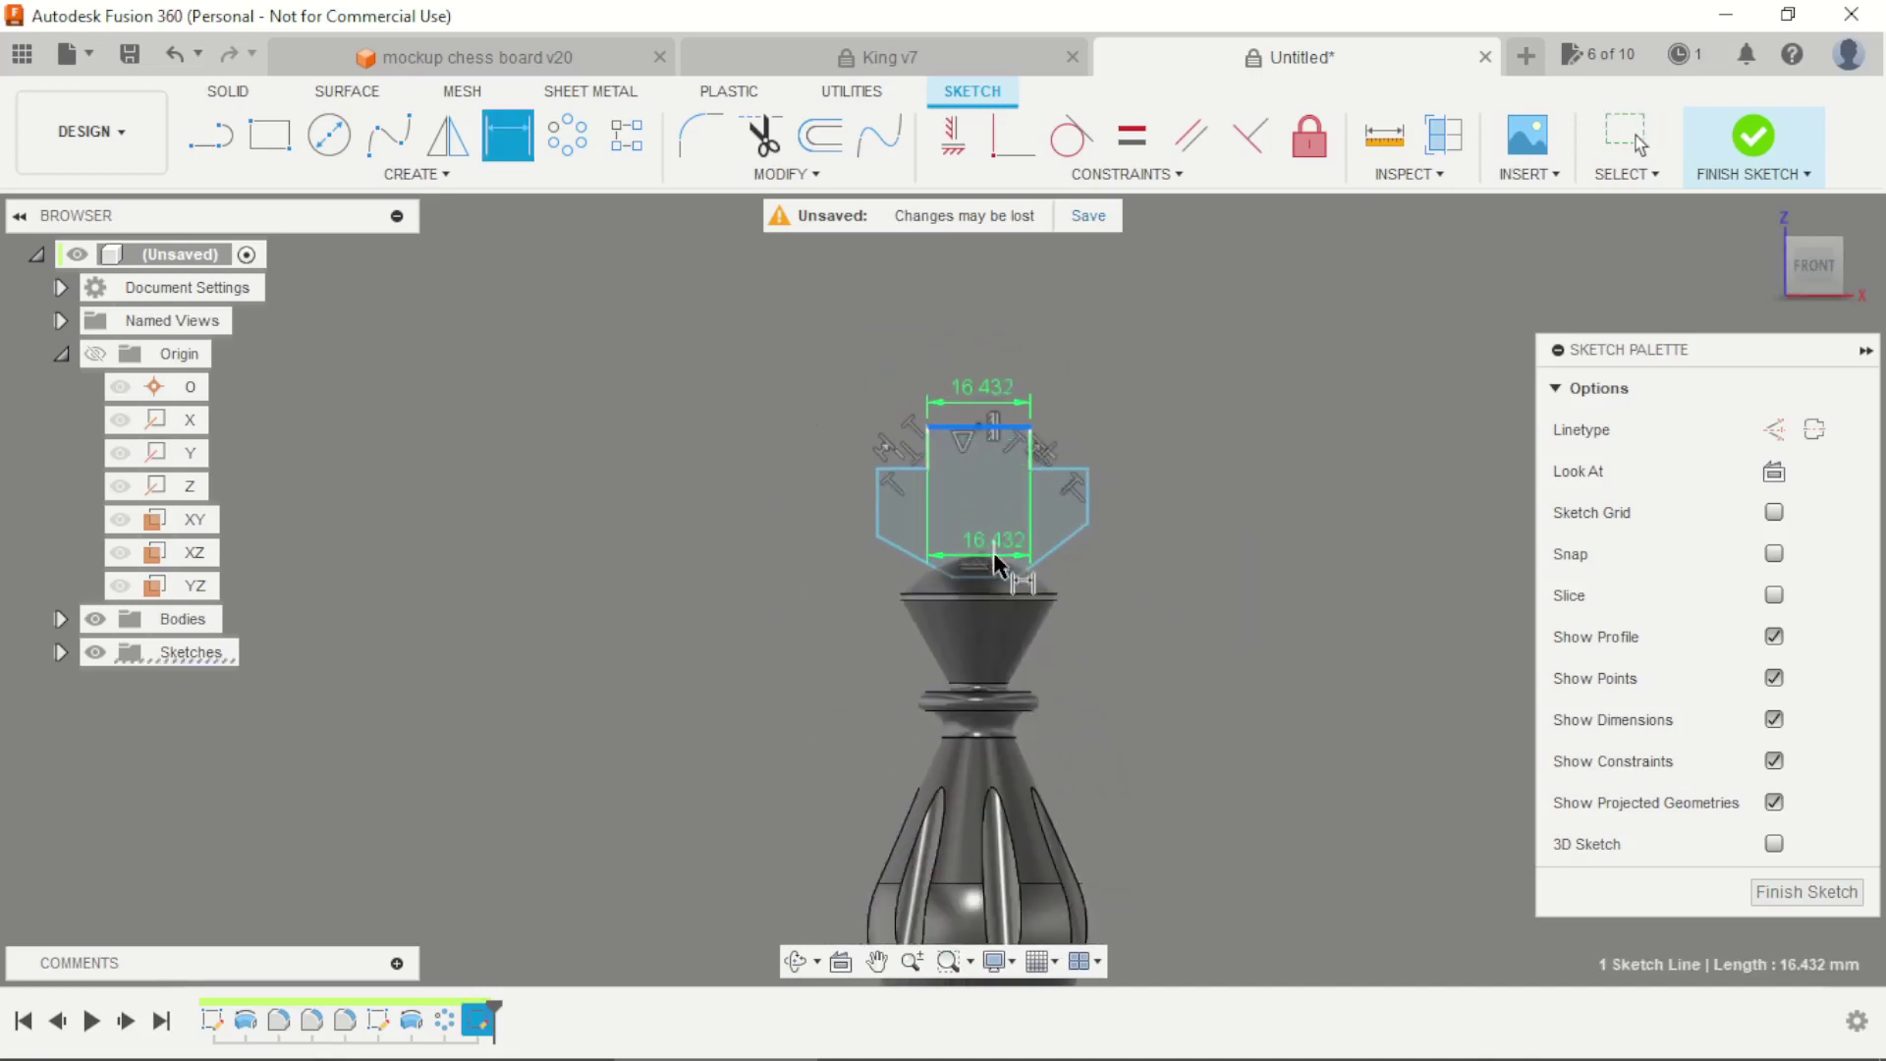
{"action": "scroll", "coordinate": [993, 864], "scroll_direction": "up", "scroll_amount": 3}
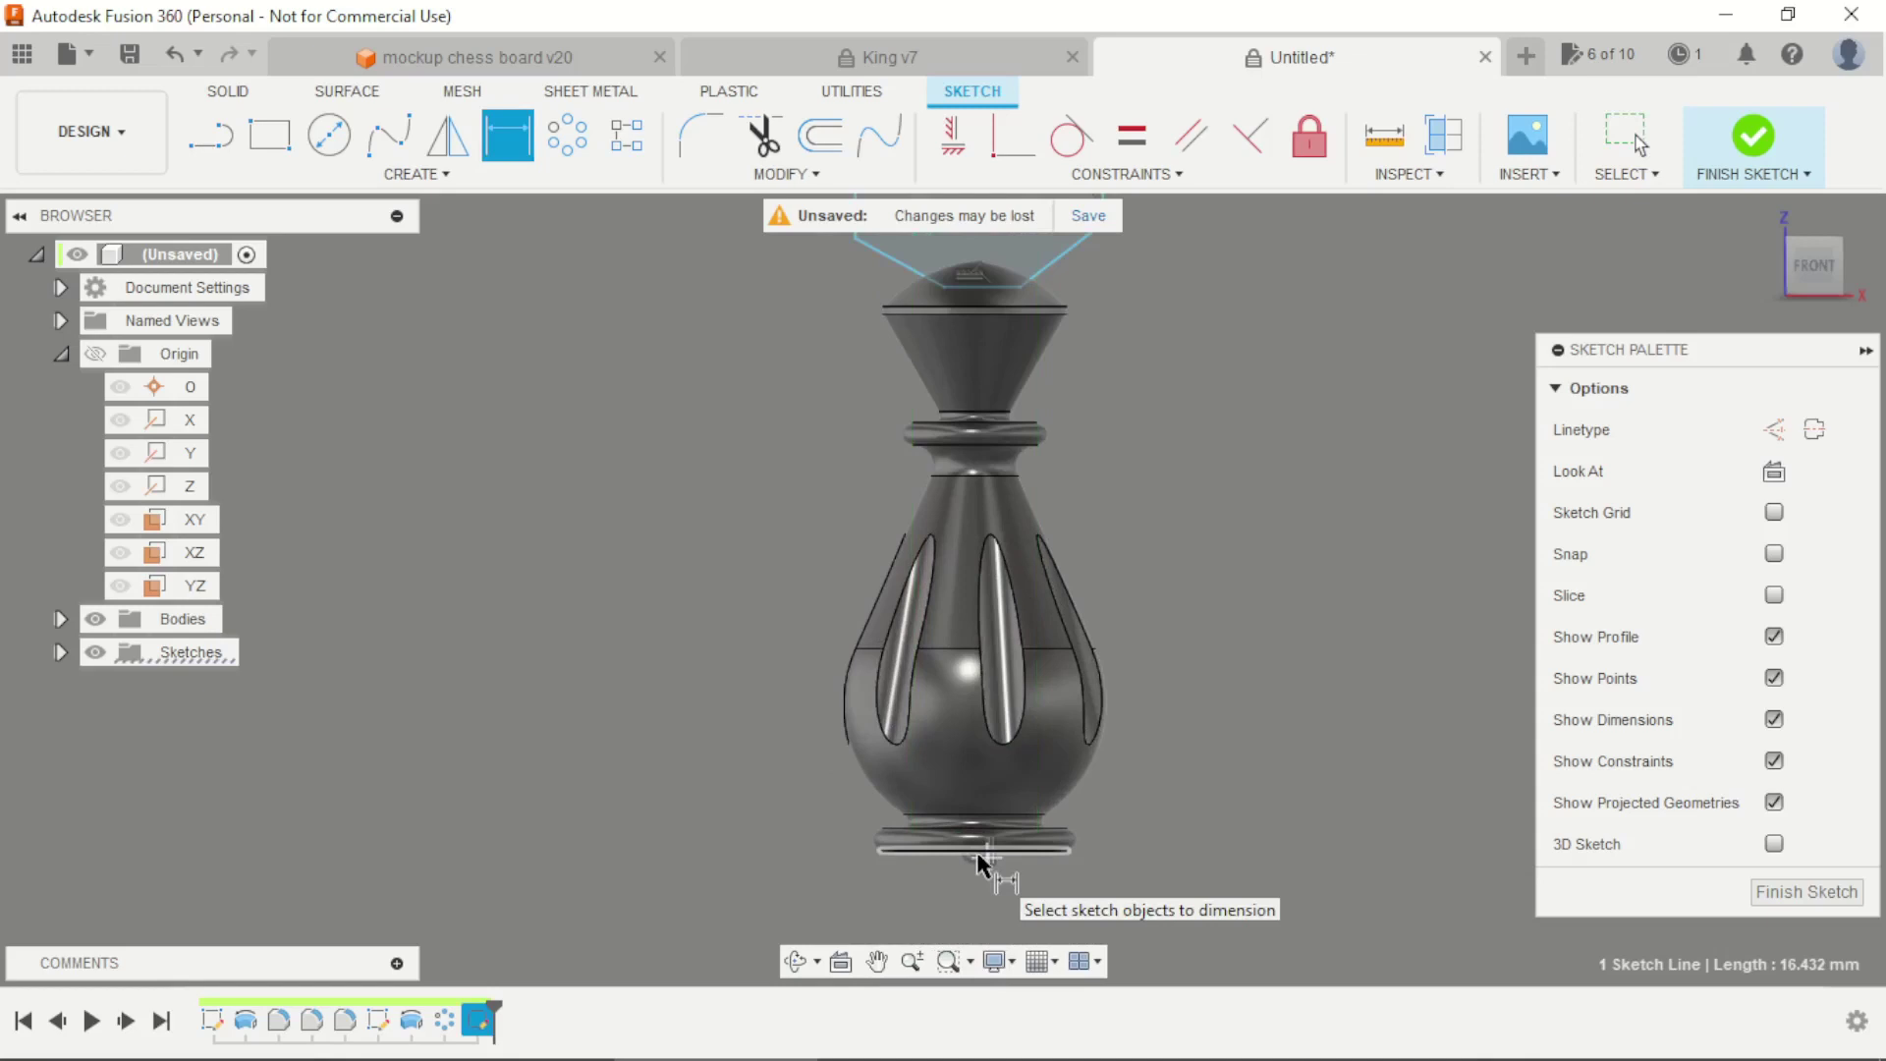
{"action": "left_click", "coordinate": [976, 851]}
{"action": "scroll", "coordinate": [976, 852], "scroll_direction": "down", "scroll_amount": 3}
{"action": "left_click", "coordinate": [1178, 665]}
{"action": "type", "text": "90"}
{"action": "key", "text": "Return"}
{"action": "scroll", "coordinate": [977, 401], "scroll_direction": "up", "scroll_amount": 5}
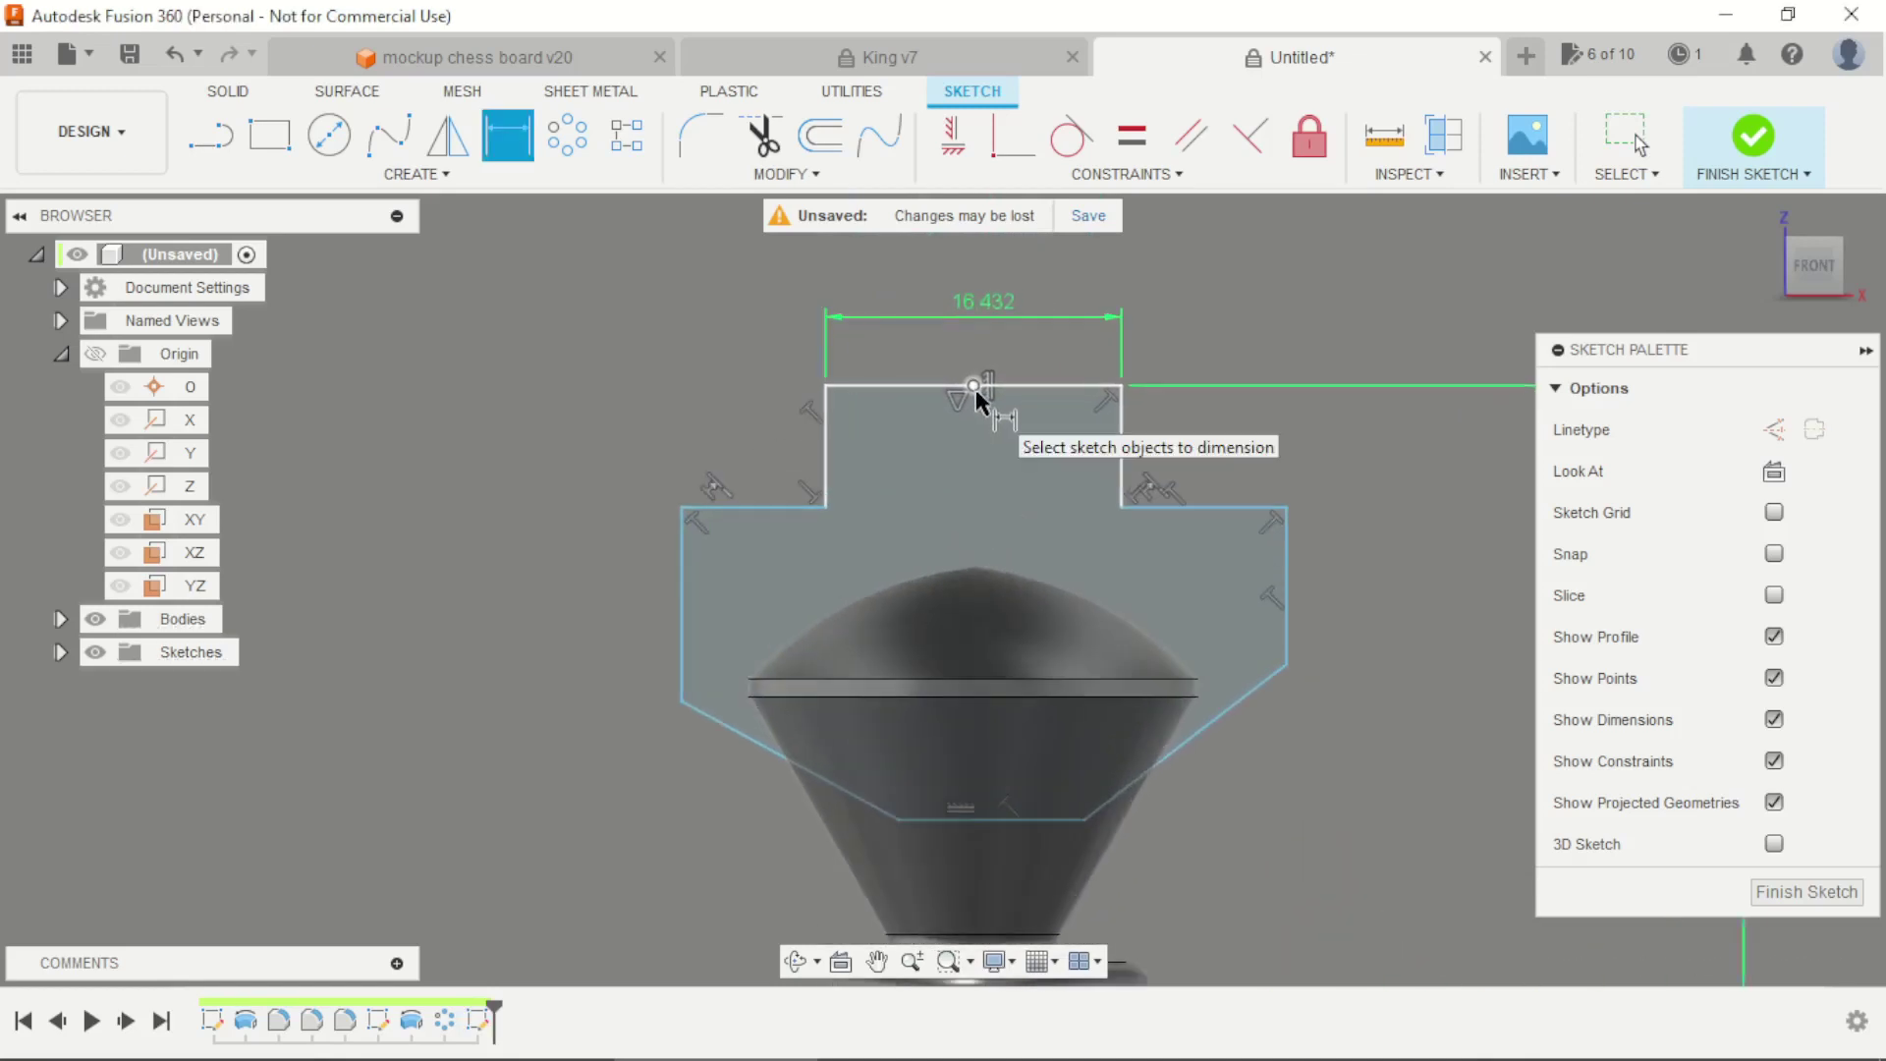
{"action": "key", "text": "Escape"}
{"action": "double_click", "coordinate": [986, 307]}
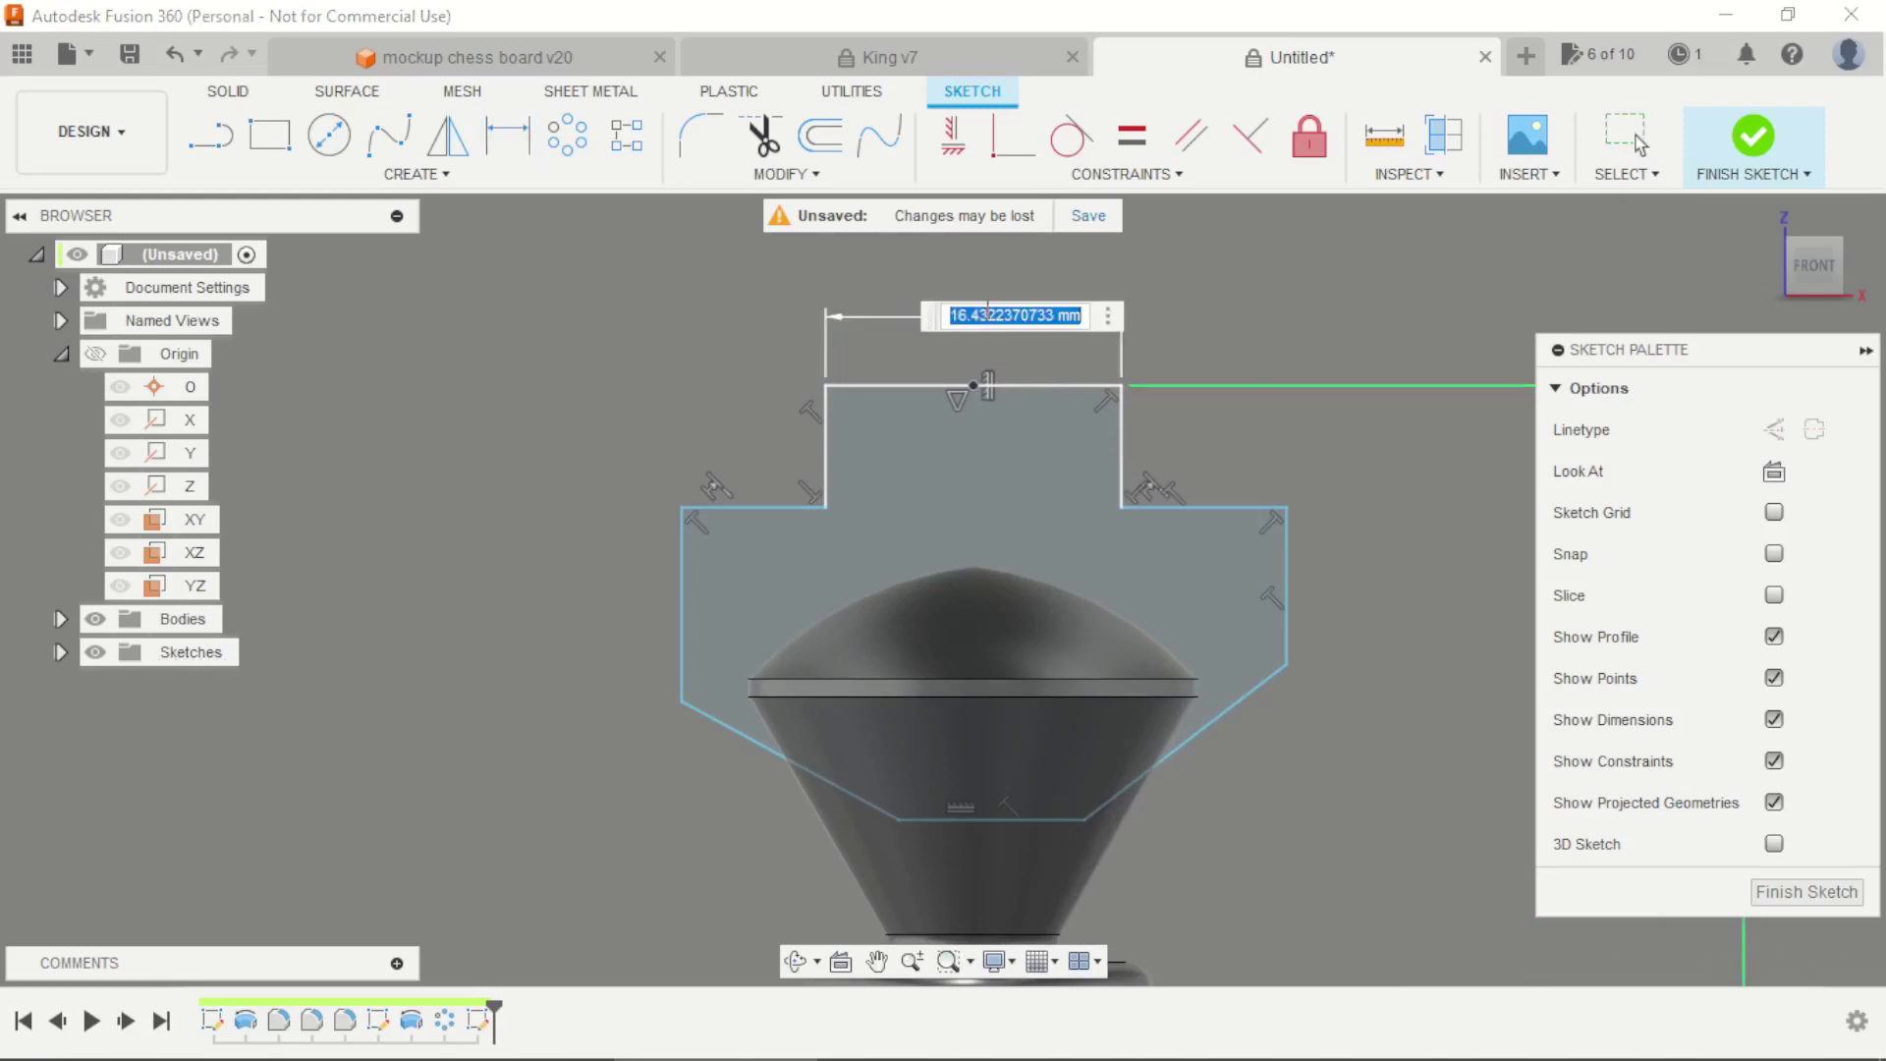
{"action": "type", "text": "7.8"}
{"action": "key", "text": "Return"}
{"action": "scroll", "coordinate": [869, 410], "scroll_direction": "up", "scroll_amount": 1}
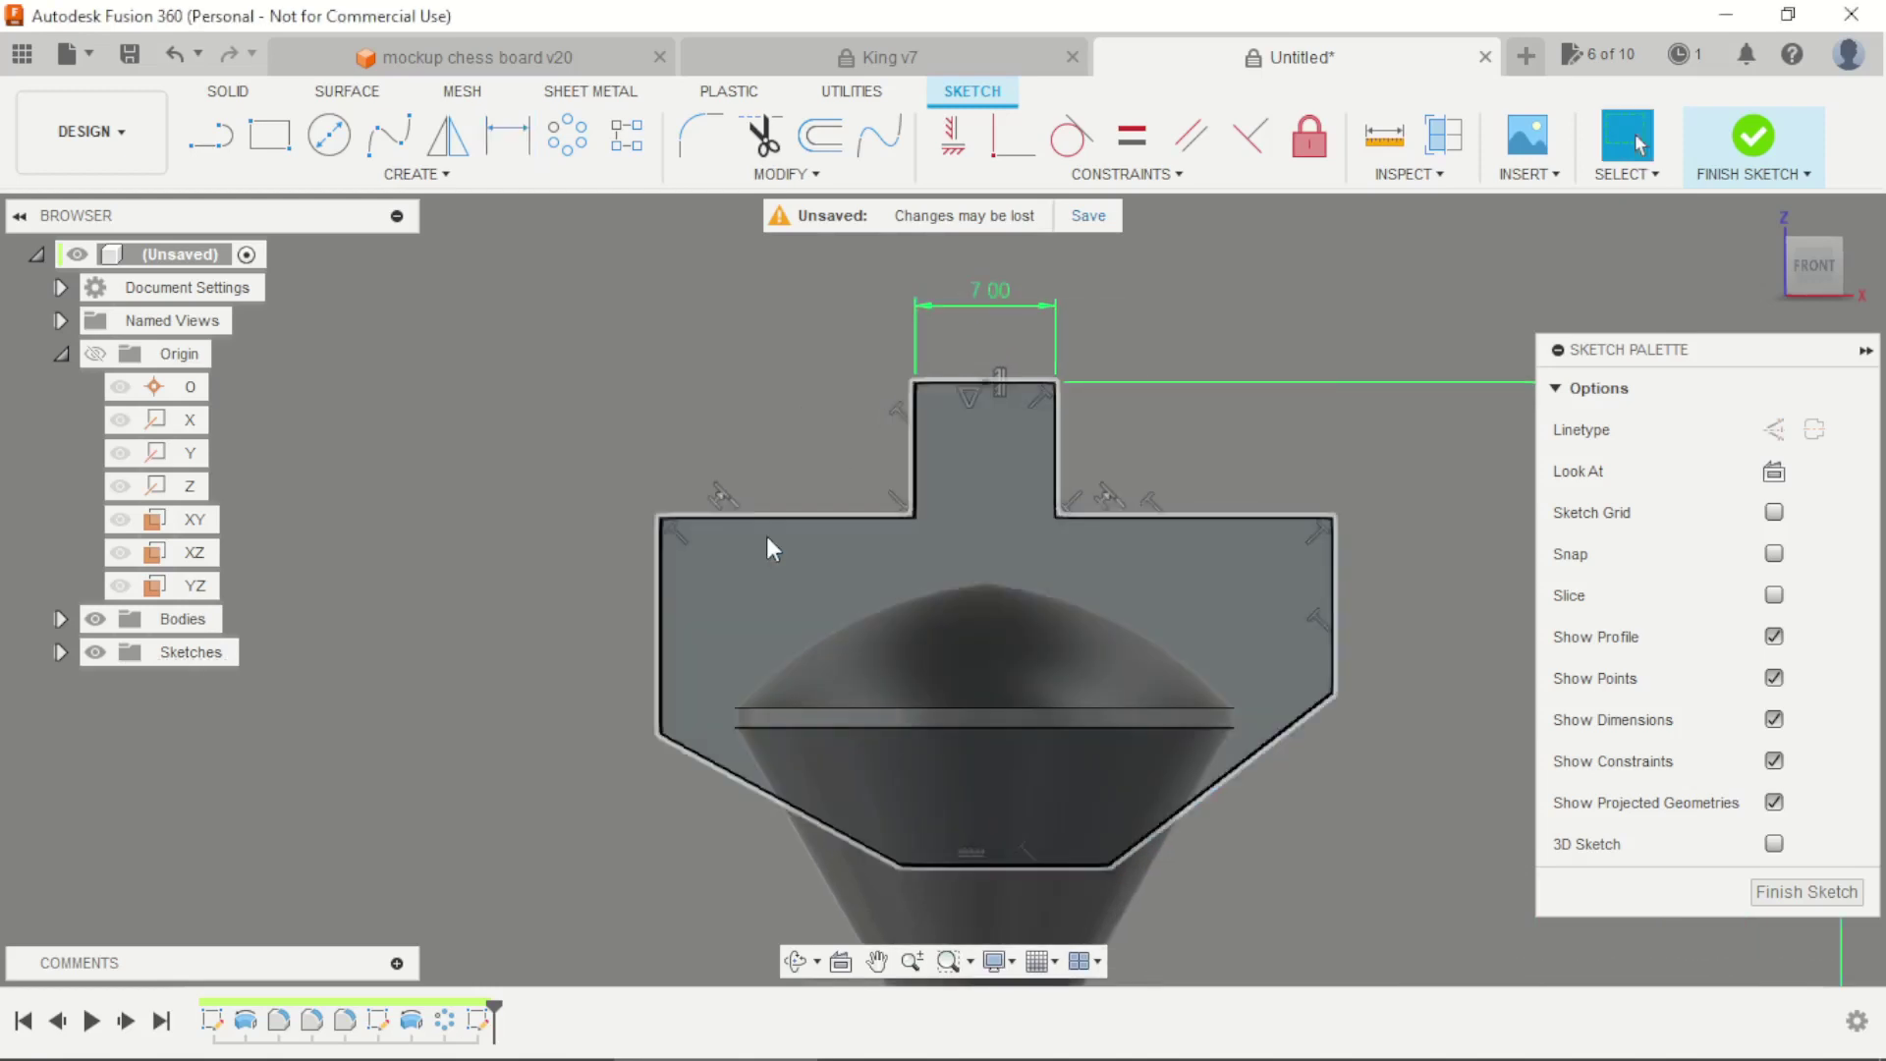
Dimension both arm end heights to 4 mm
{"action": "key", "text": "d"}
{"action": "left_click", "coordinate": [650, 598]}
{"action": "left_click", "coordinate": [568, 611]}
{"action": "type", "text": "4"}
{"action": "key", "text": "Return"}
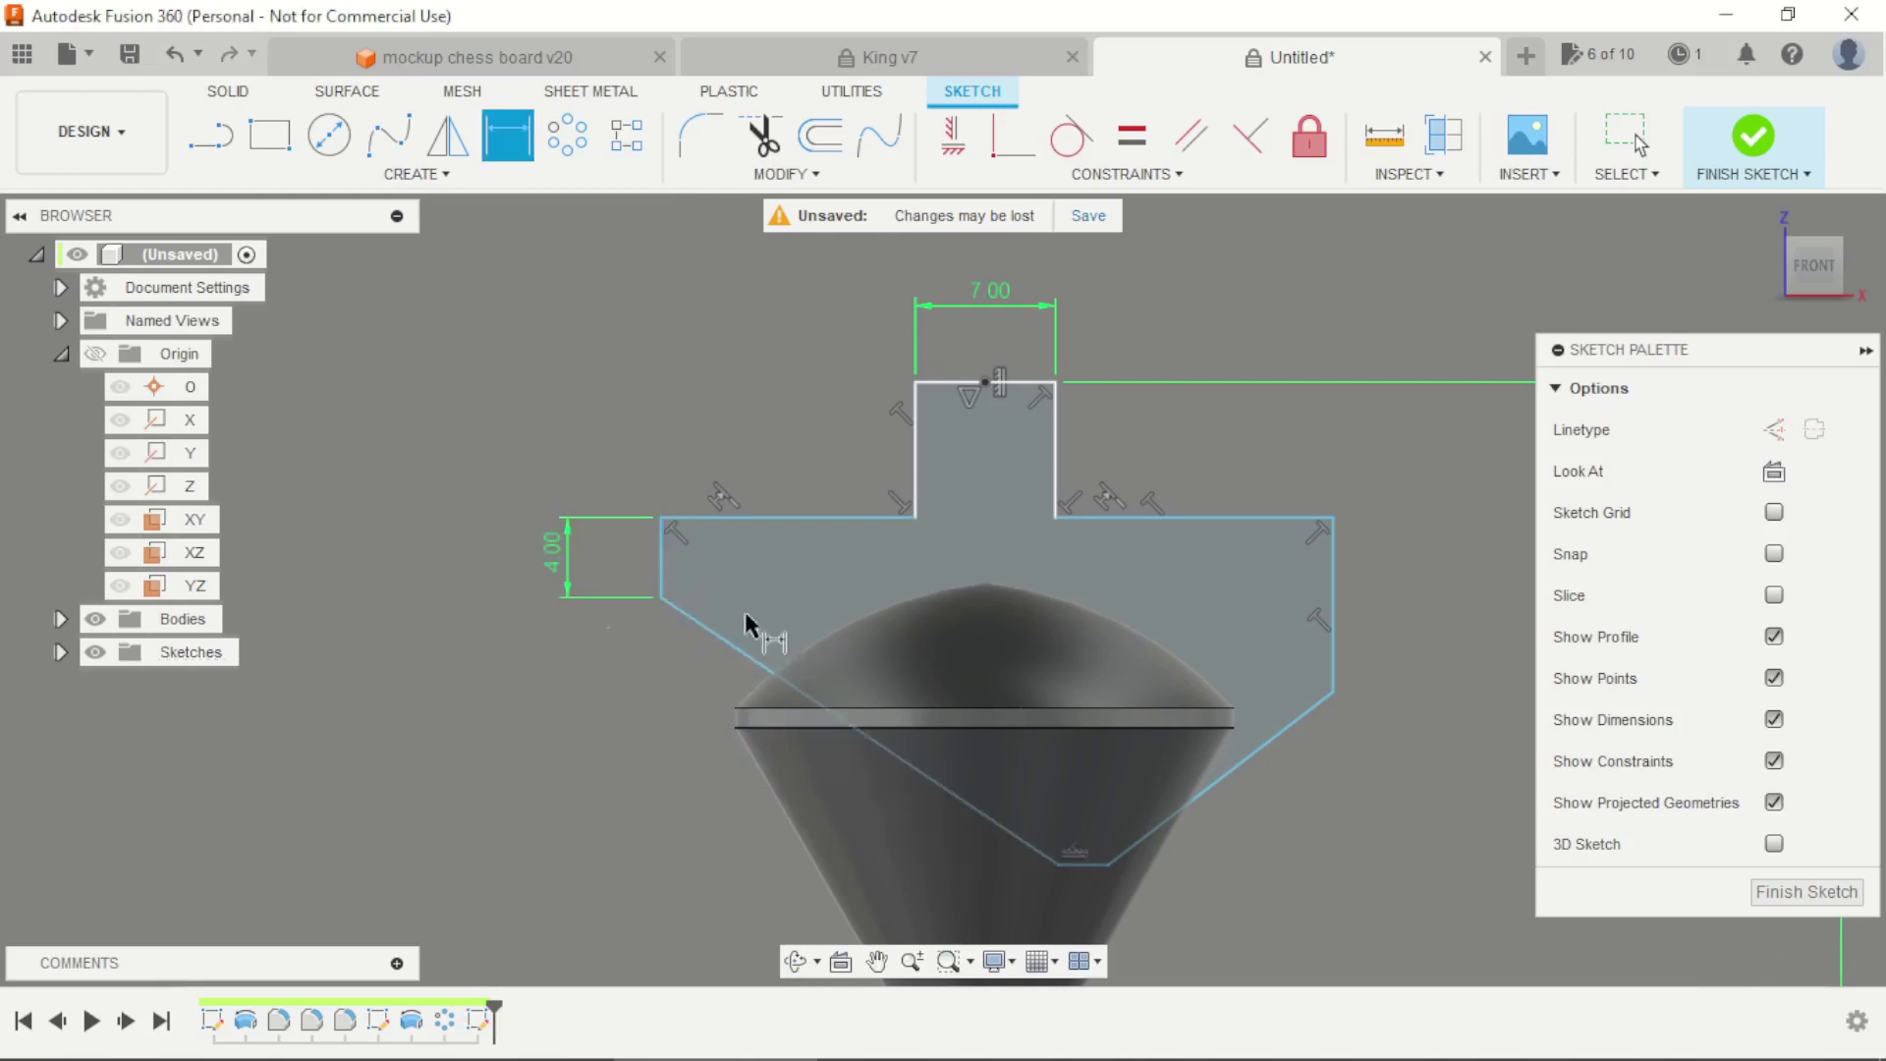
{"action": "left_click", "coordinate": [1331, 580]}
{"action": "left_click", "coordinate": [1415, 583]}
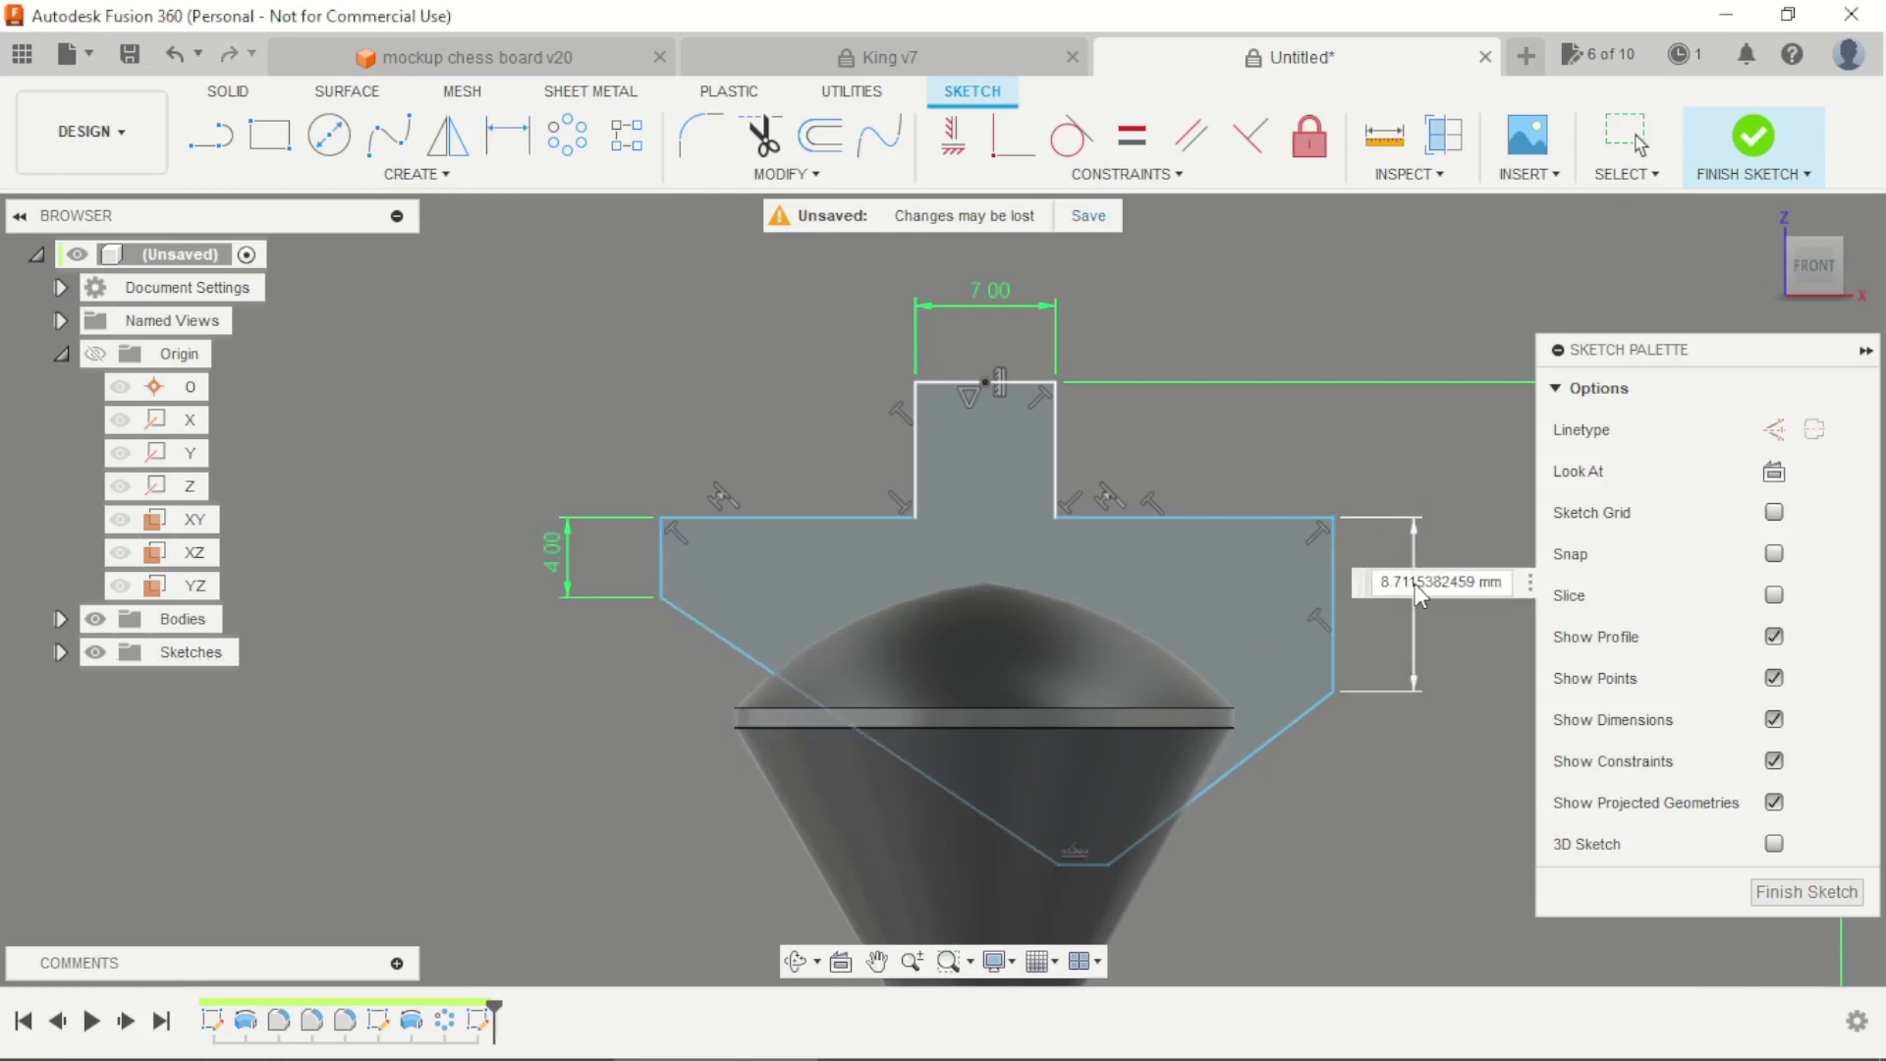
{"action": "type", "text": "4"}
{"action": "key", "text": "Return"}
{"action": "scroll", "coordinate": [1042, 892], "scroll_direction": "up", "scroll_amount": 3}
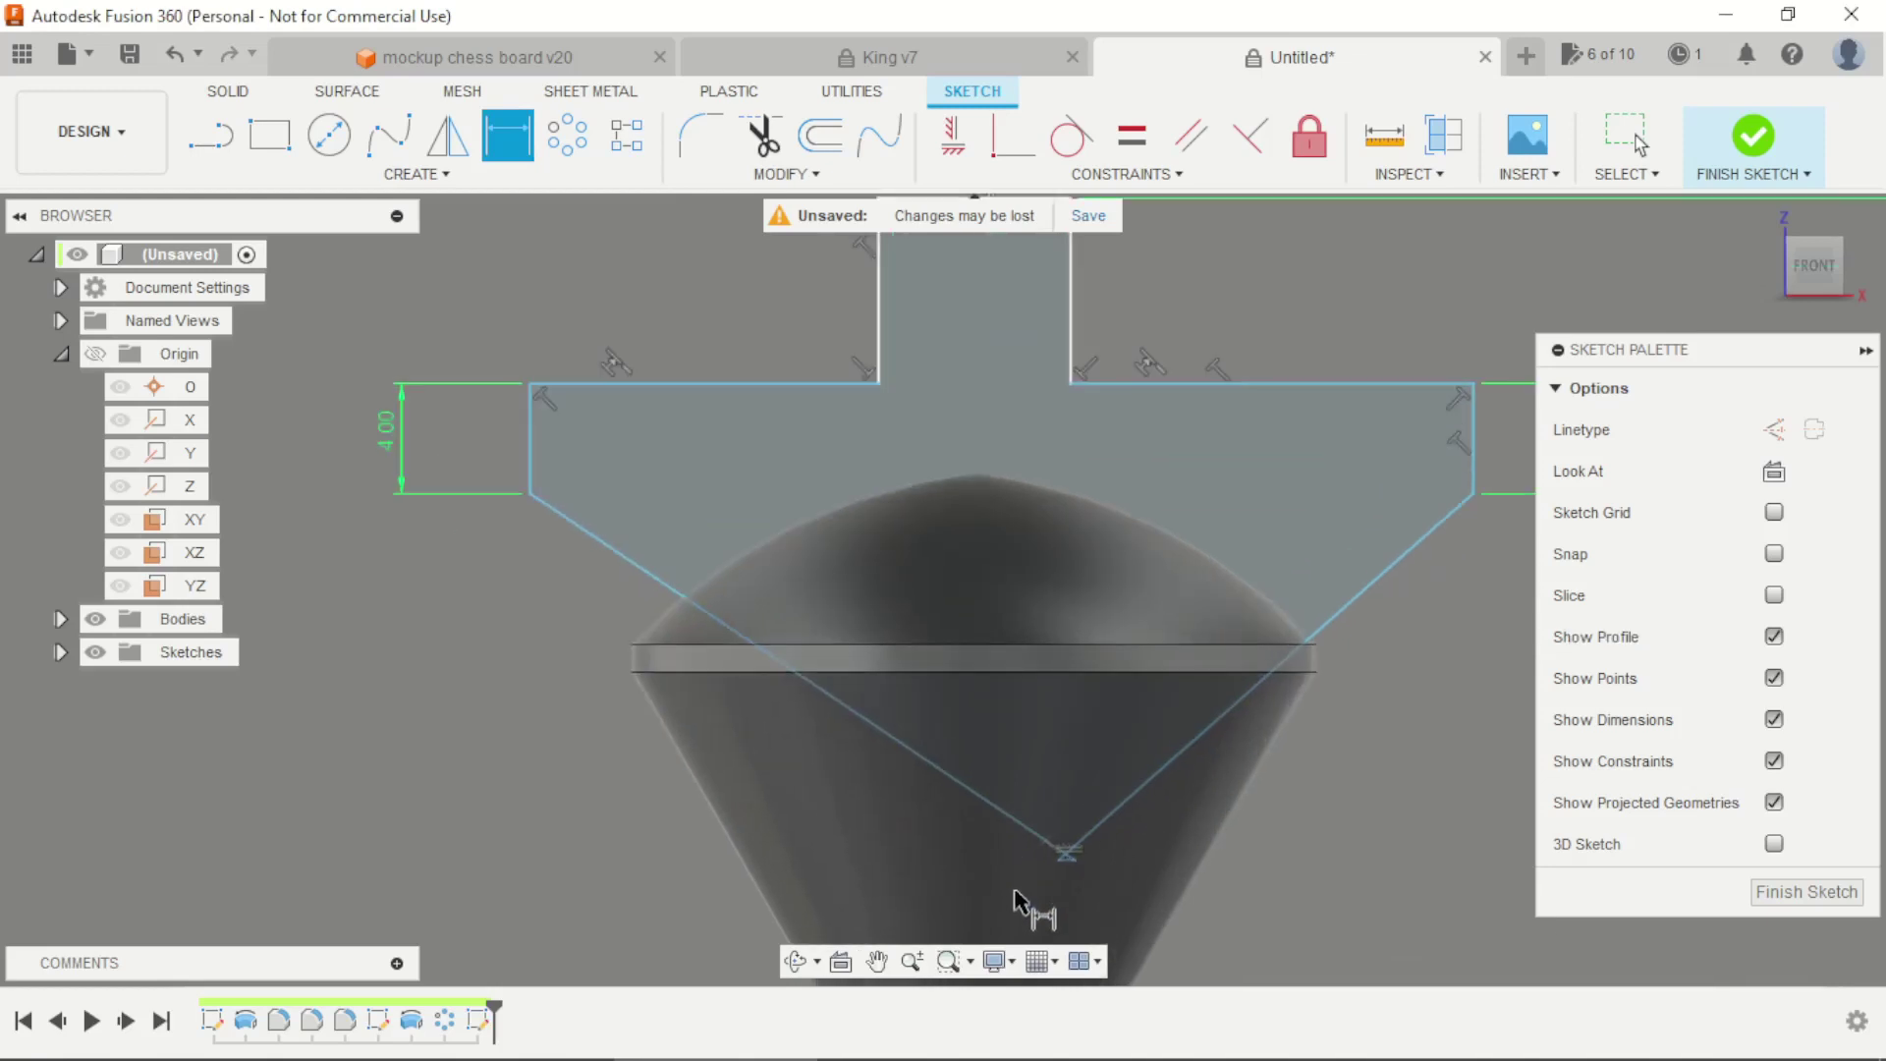
{"action": "key", "text": "Escape"}
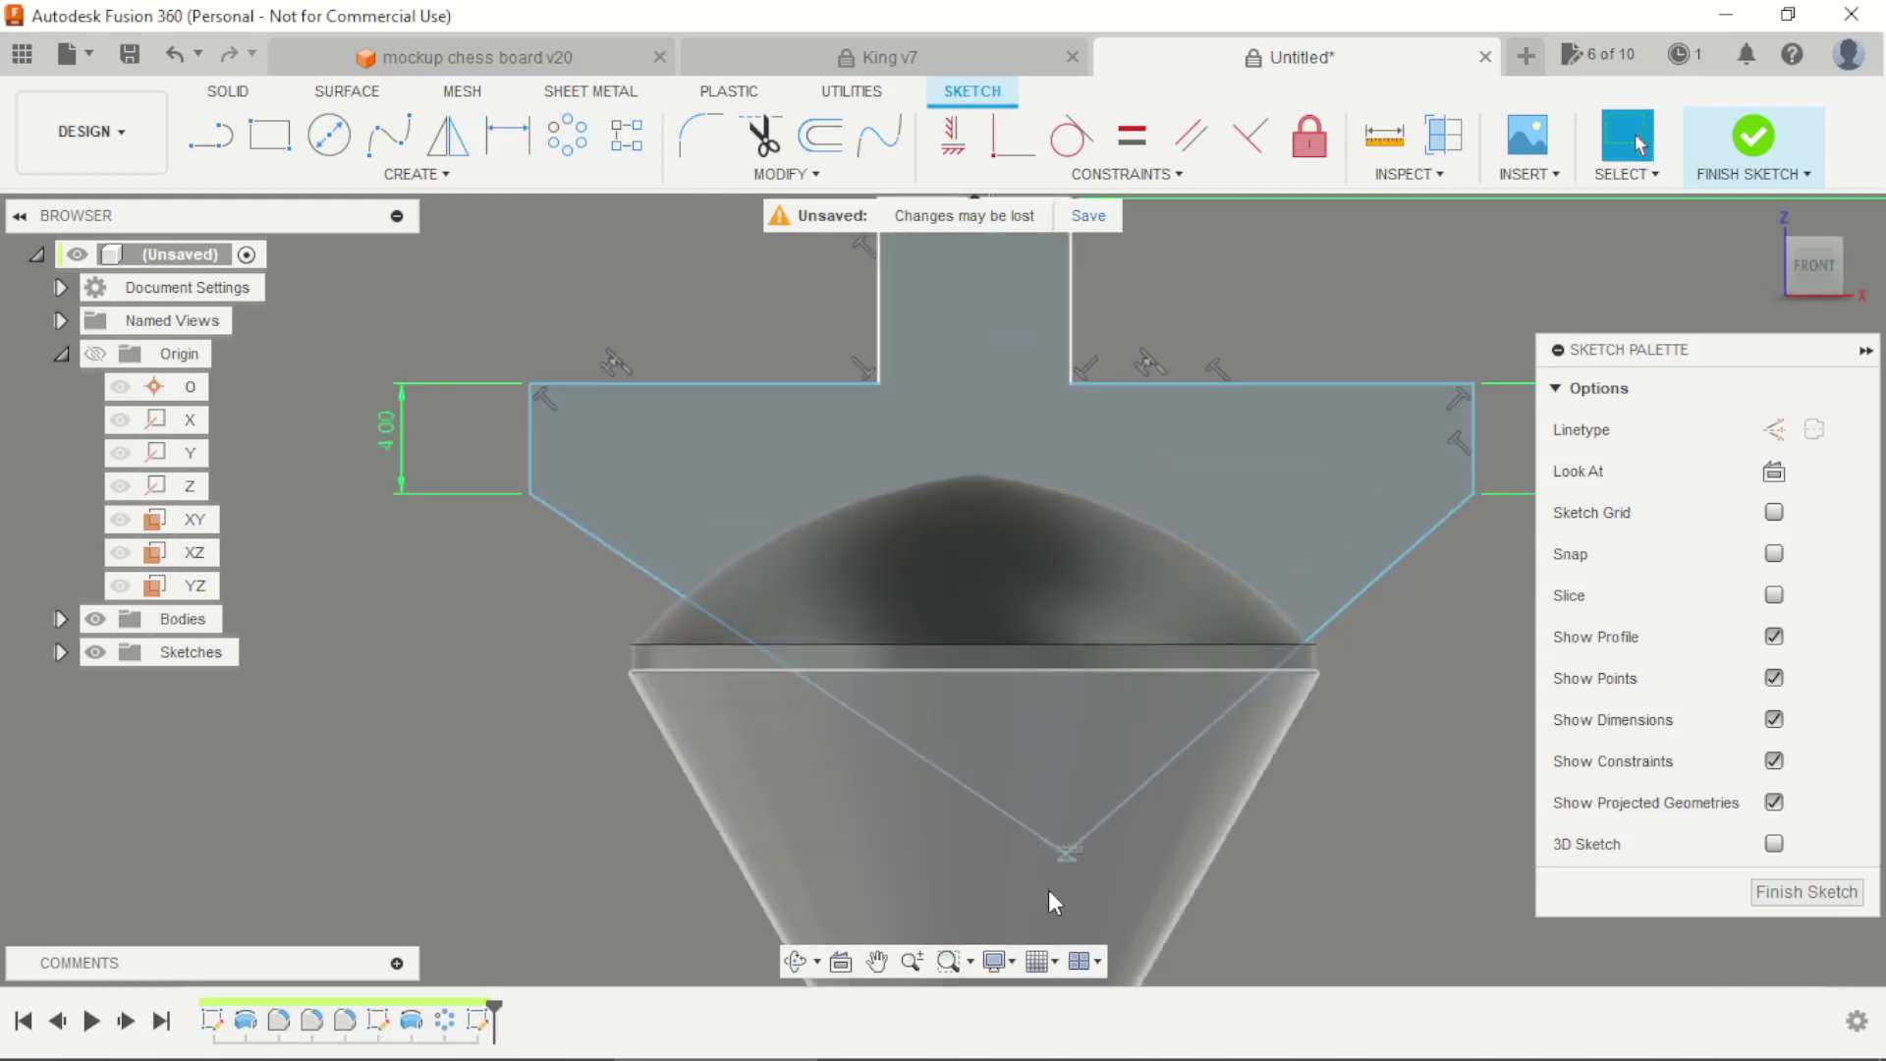
Slice the head to inspect the sketch and move the profile's bottom point down
{"action": "left_click", "coordinate": [1773, 595]}
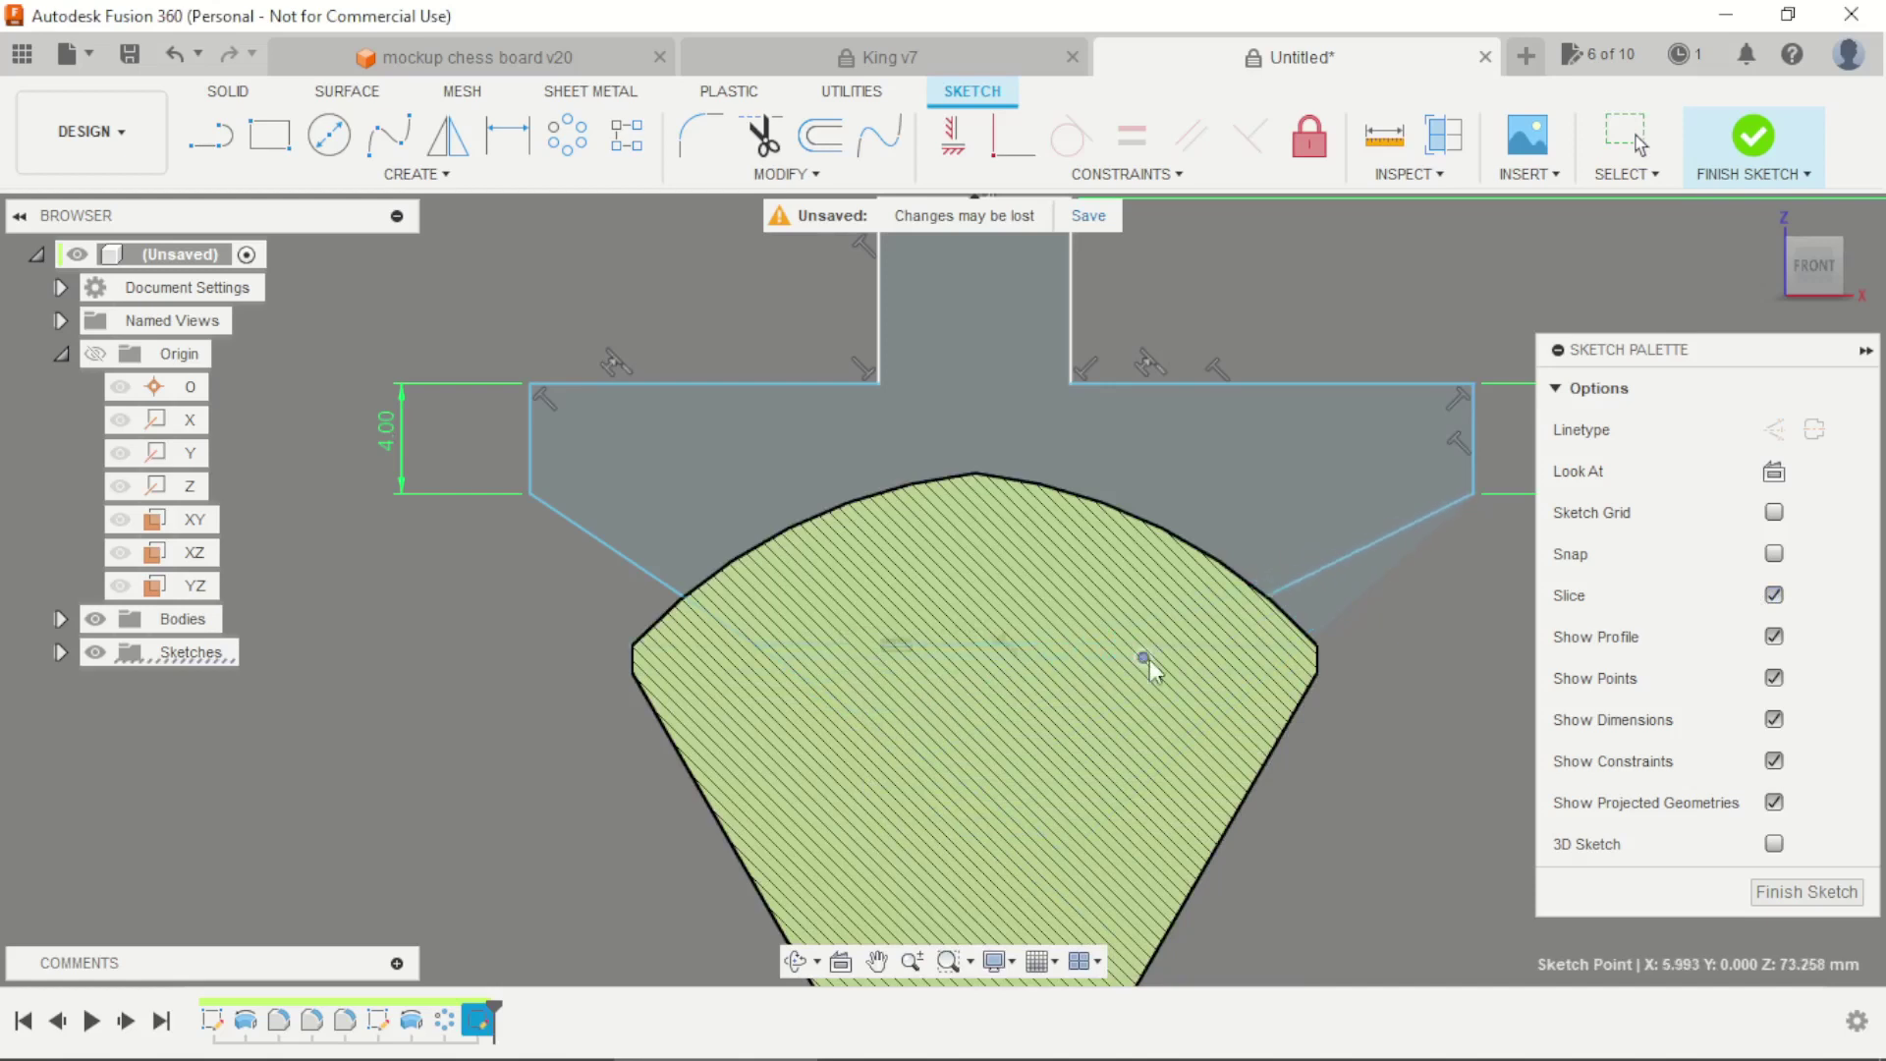
{"action": "left_click_drag", "start_coordinate": [1156, 662], "coordinate": [1154, 701]}
{"action": "left_click", "coordinate": [1774, 595]}
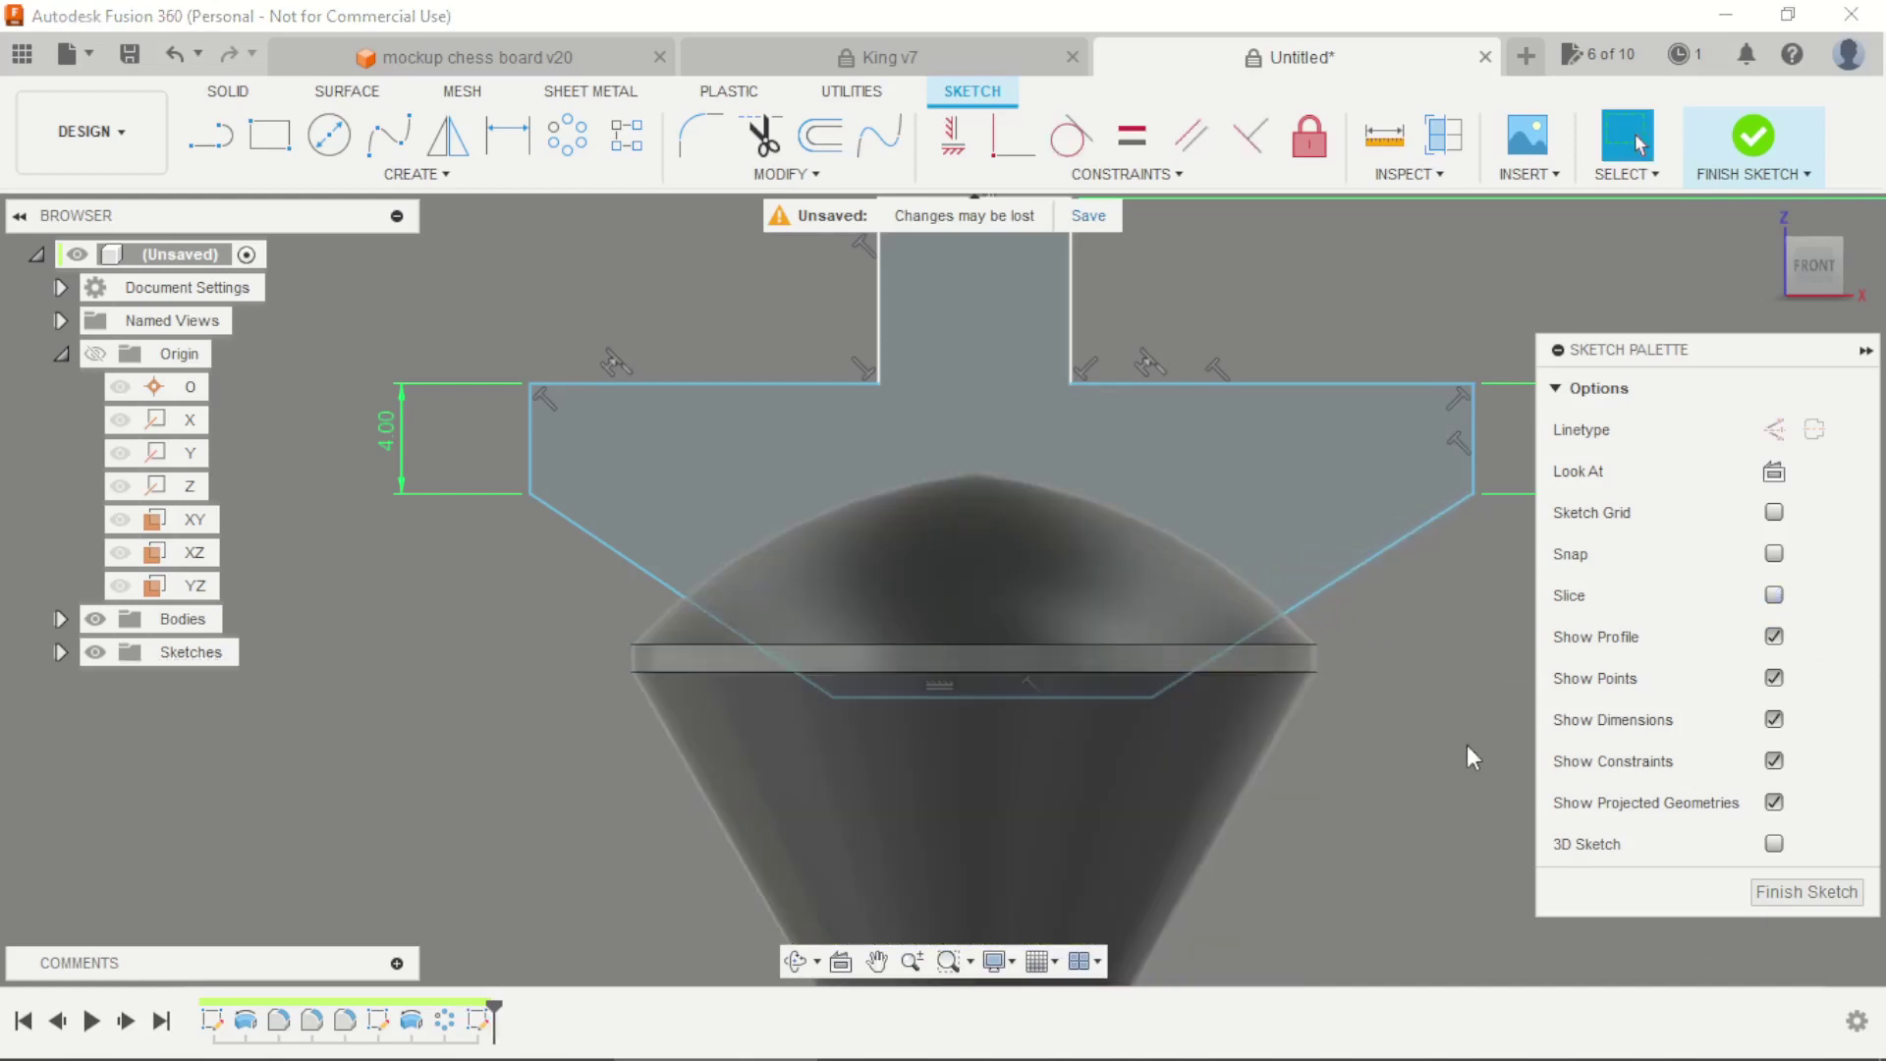
{"action": "scroll", "coordinate": [1254, 547], "scroll_direction": "down", "scroll_amount": 2}
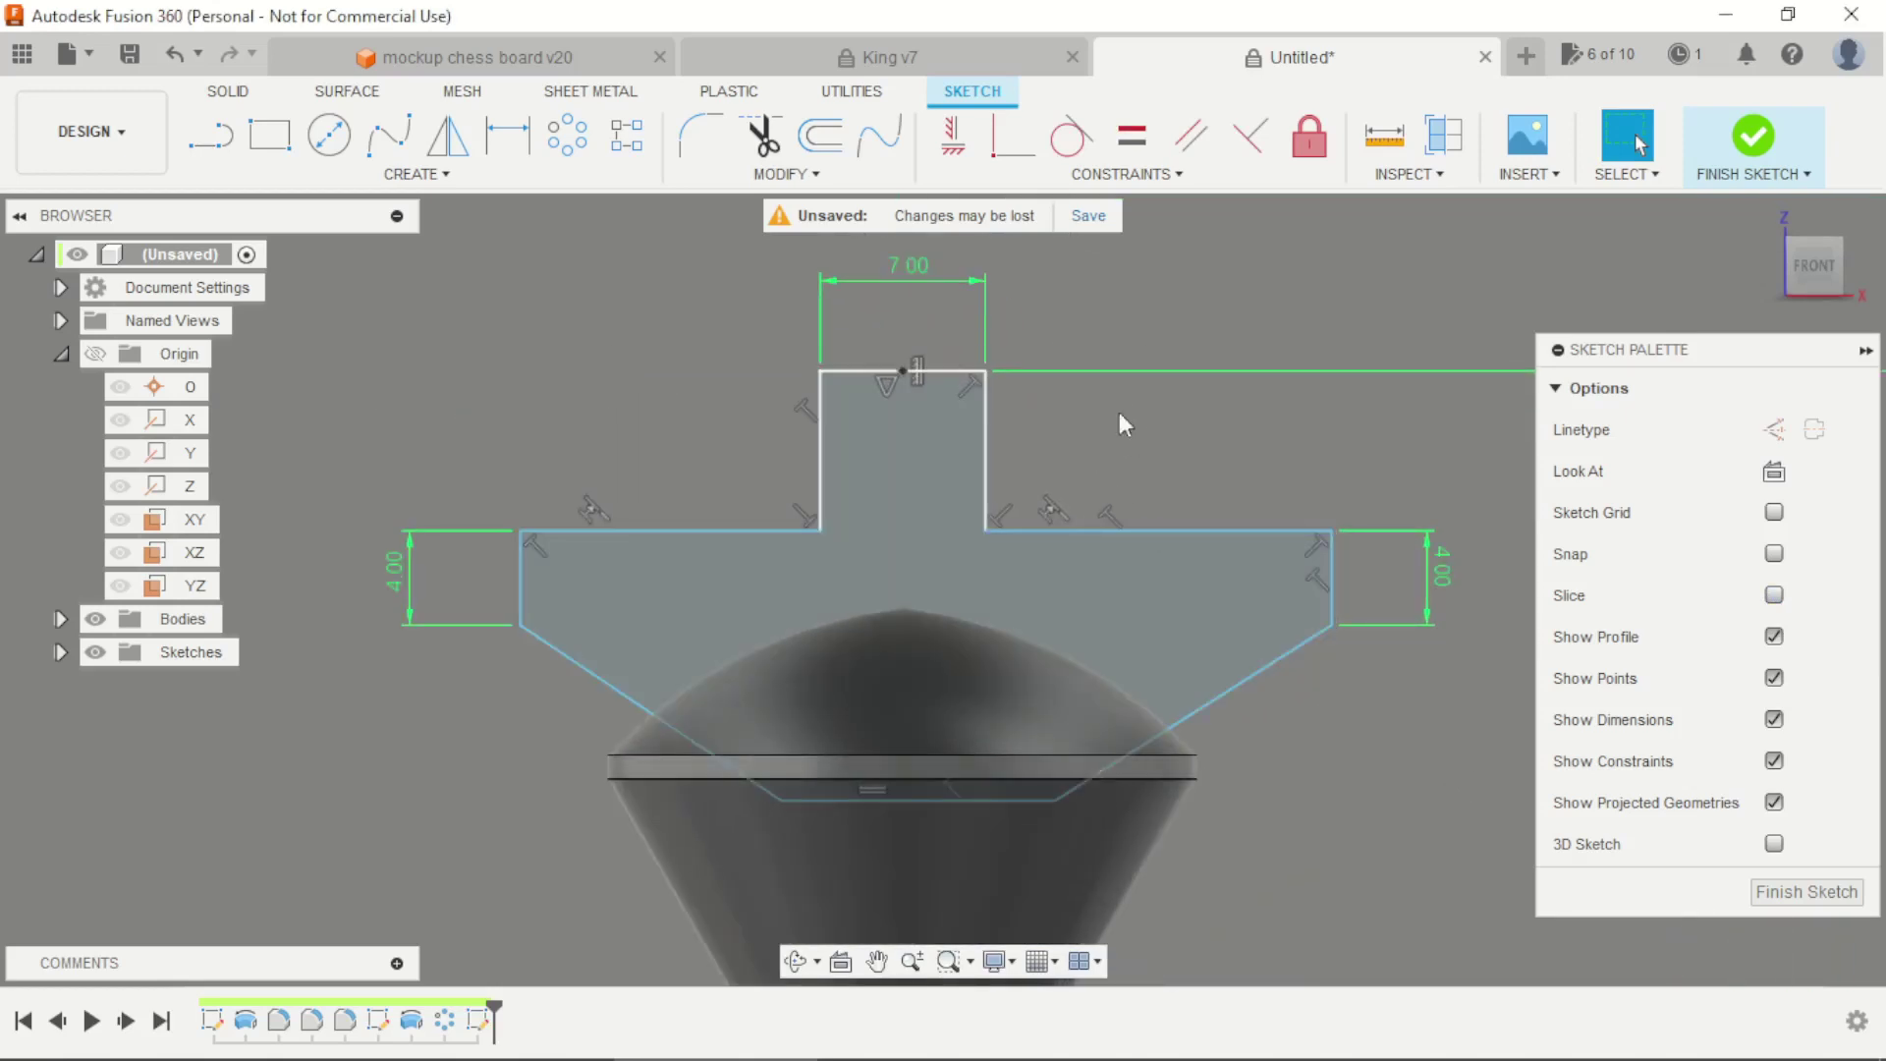
Dimension both arm widths to 7 mm
{"action": "key", "text": "d"}
{"action": "left_click", "coordinate": [749, 529]}
{"action": "left_click", "coordinate": [728, 440]}
{"action": "type", "text": "7"}
{"action": "key", "text": "Return"}
{"action": "left_click", "coordinate": [1182, 531]}
{"action": "left_click", "coordinate": [1180, 432]}
{"action": "type", "text": "7"}
{"action": "key", "text": "Return"}
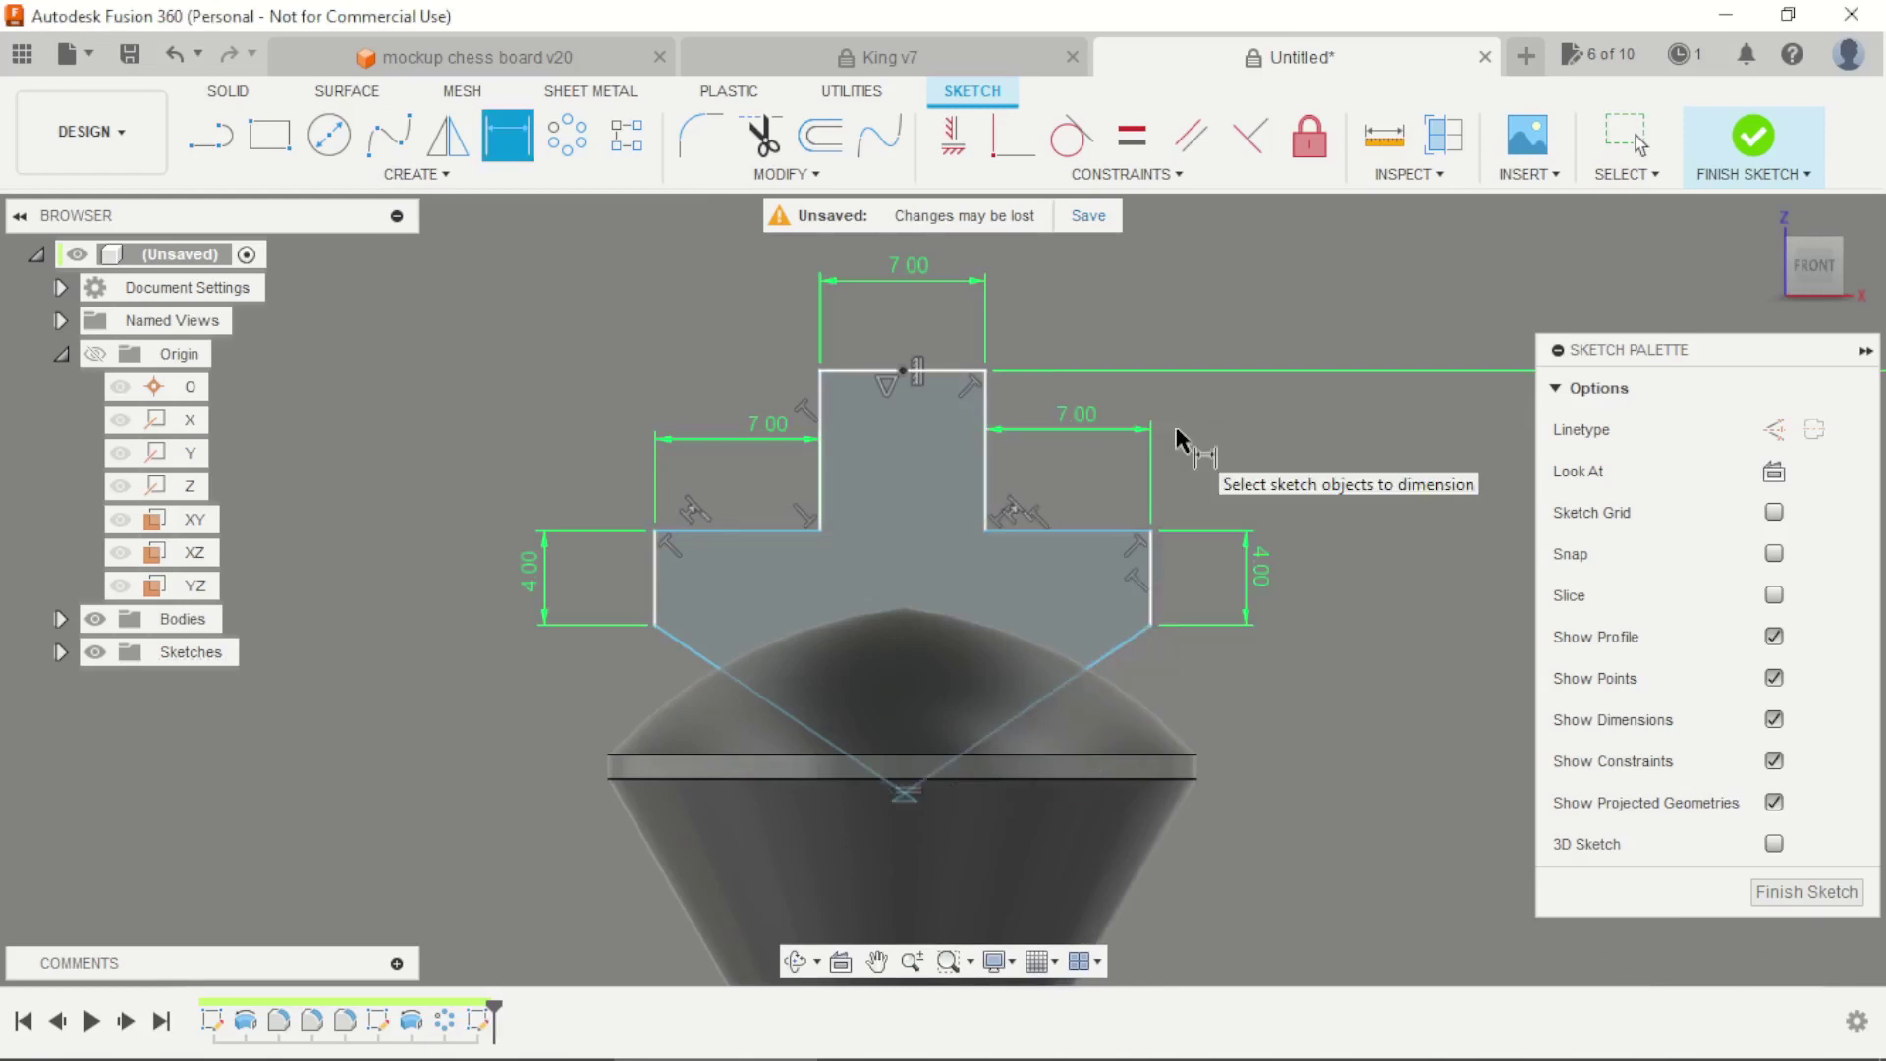
{"action": "key", "text": "Escape"}
After checking the king drawing, dimension the stem step height to 5 mm
{"action": "key", "text": "alt+Tab"}
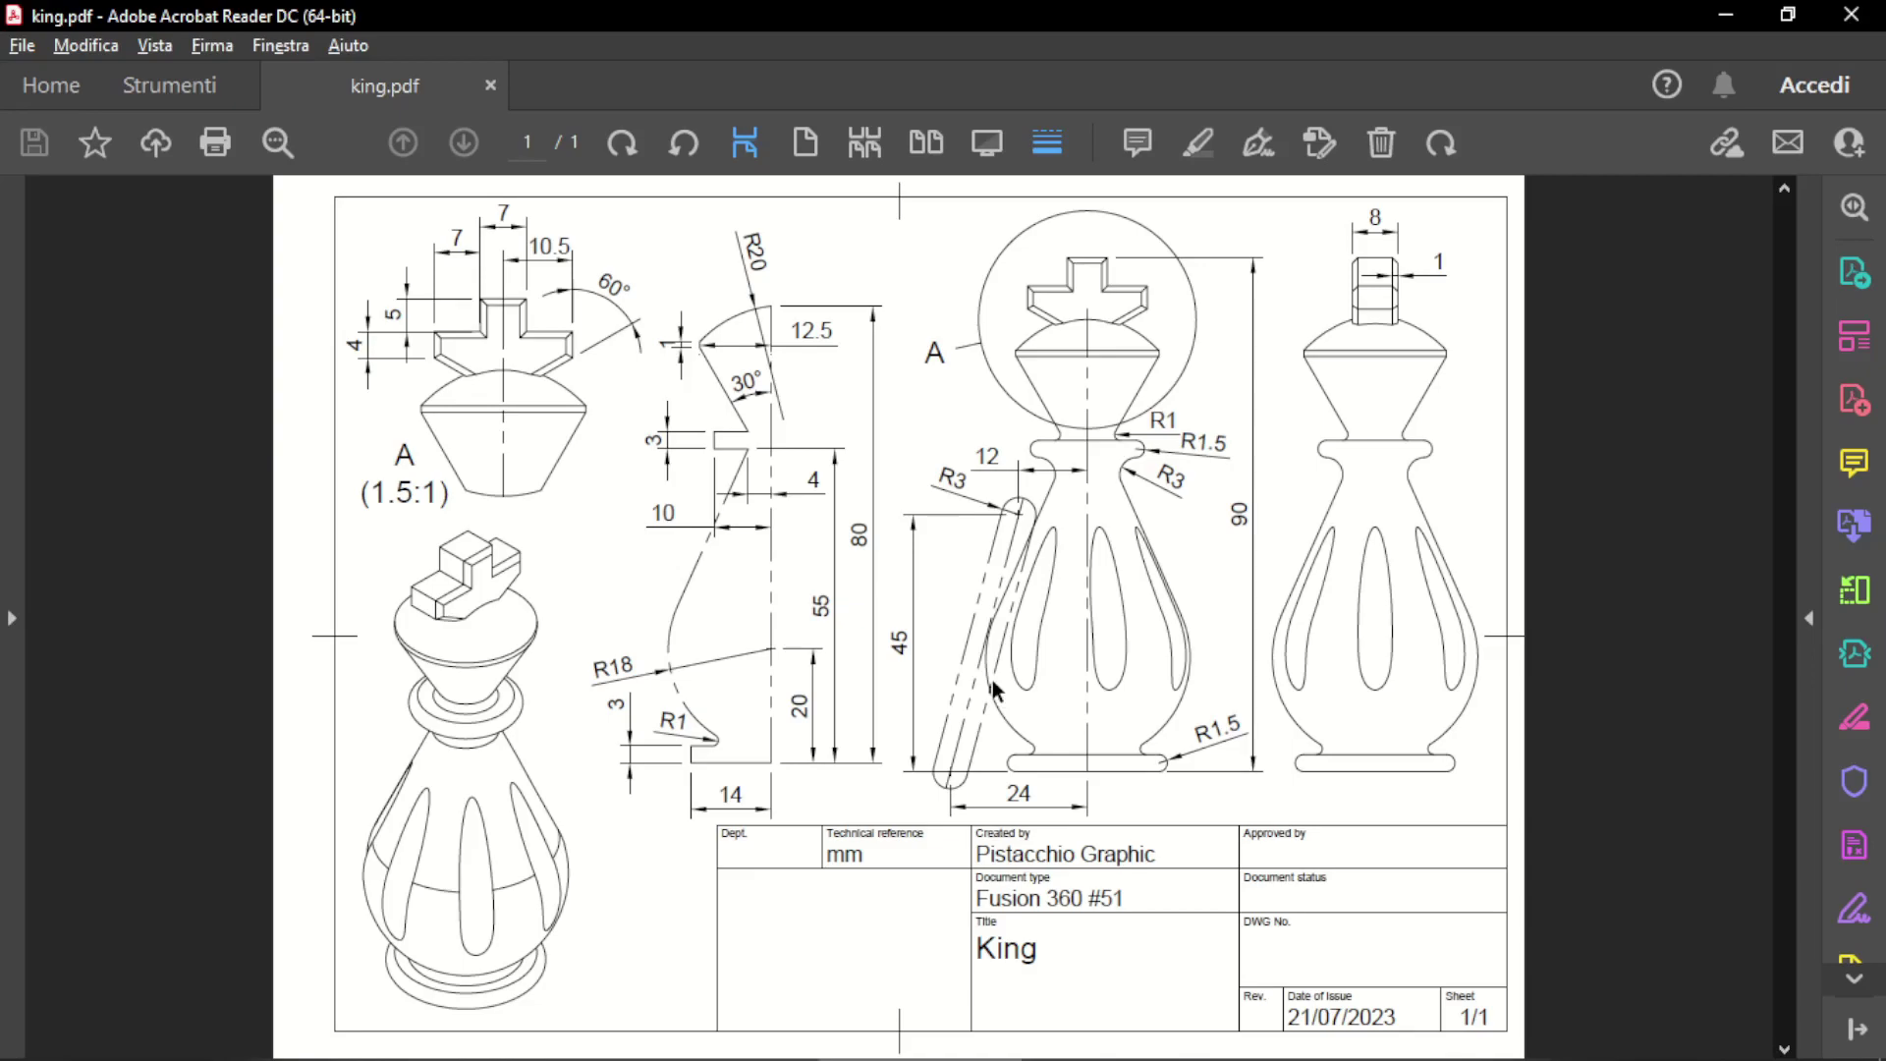
{"action": "key", "text": "alt+Tab"}
{"action": "scroll", "coordinate": [830, 513], "scroll_direction": "up", "scroll_amount": 2}
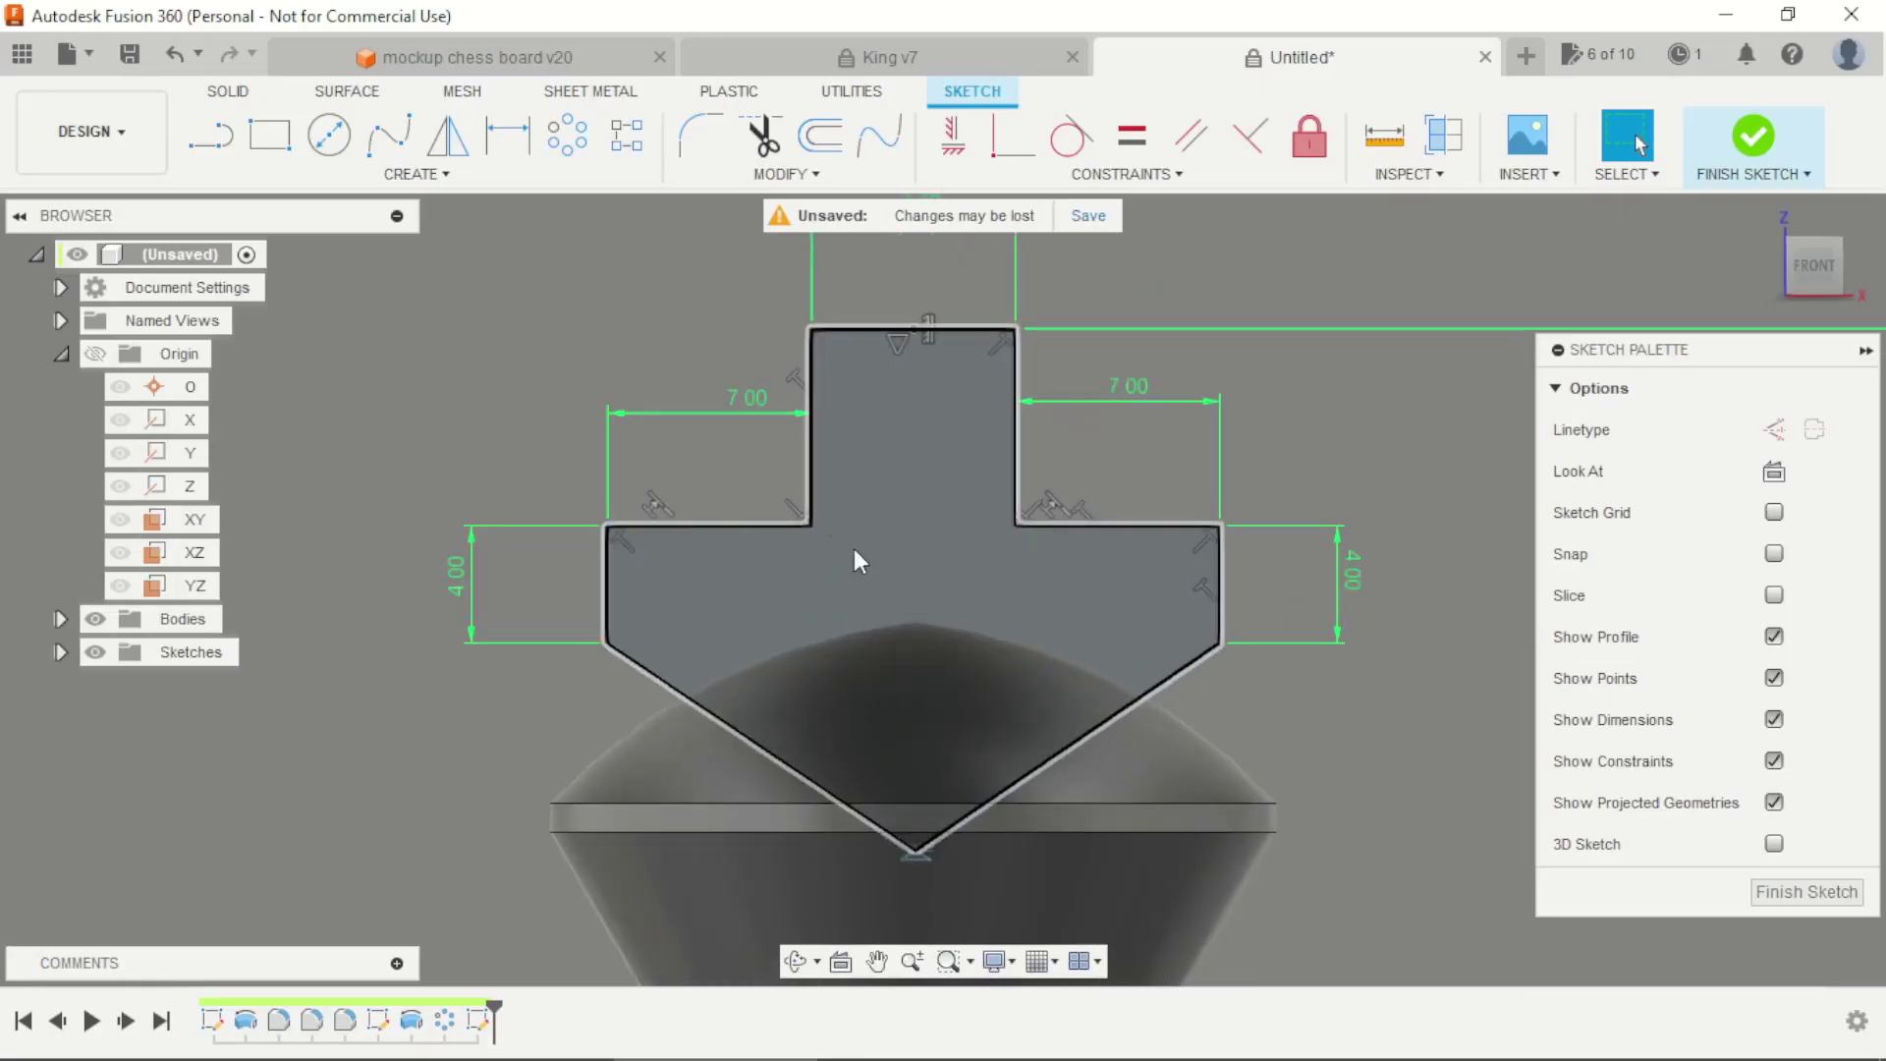
{"action": "left_click", "coordinate": [814, 477]}
{"action": "left_click", "coordinate": [722, 450]}
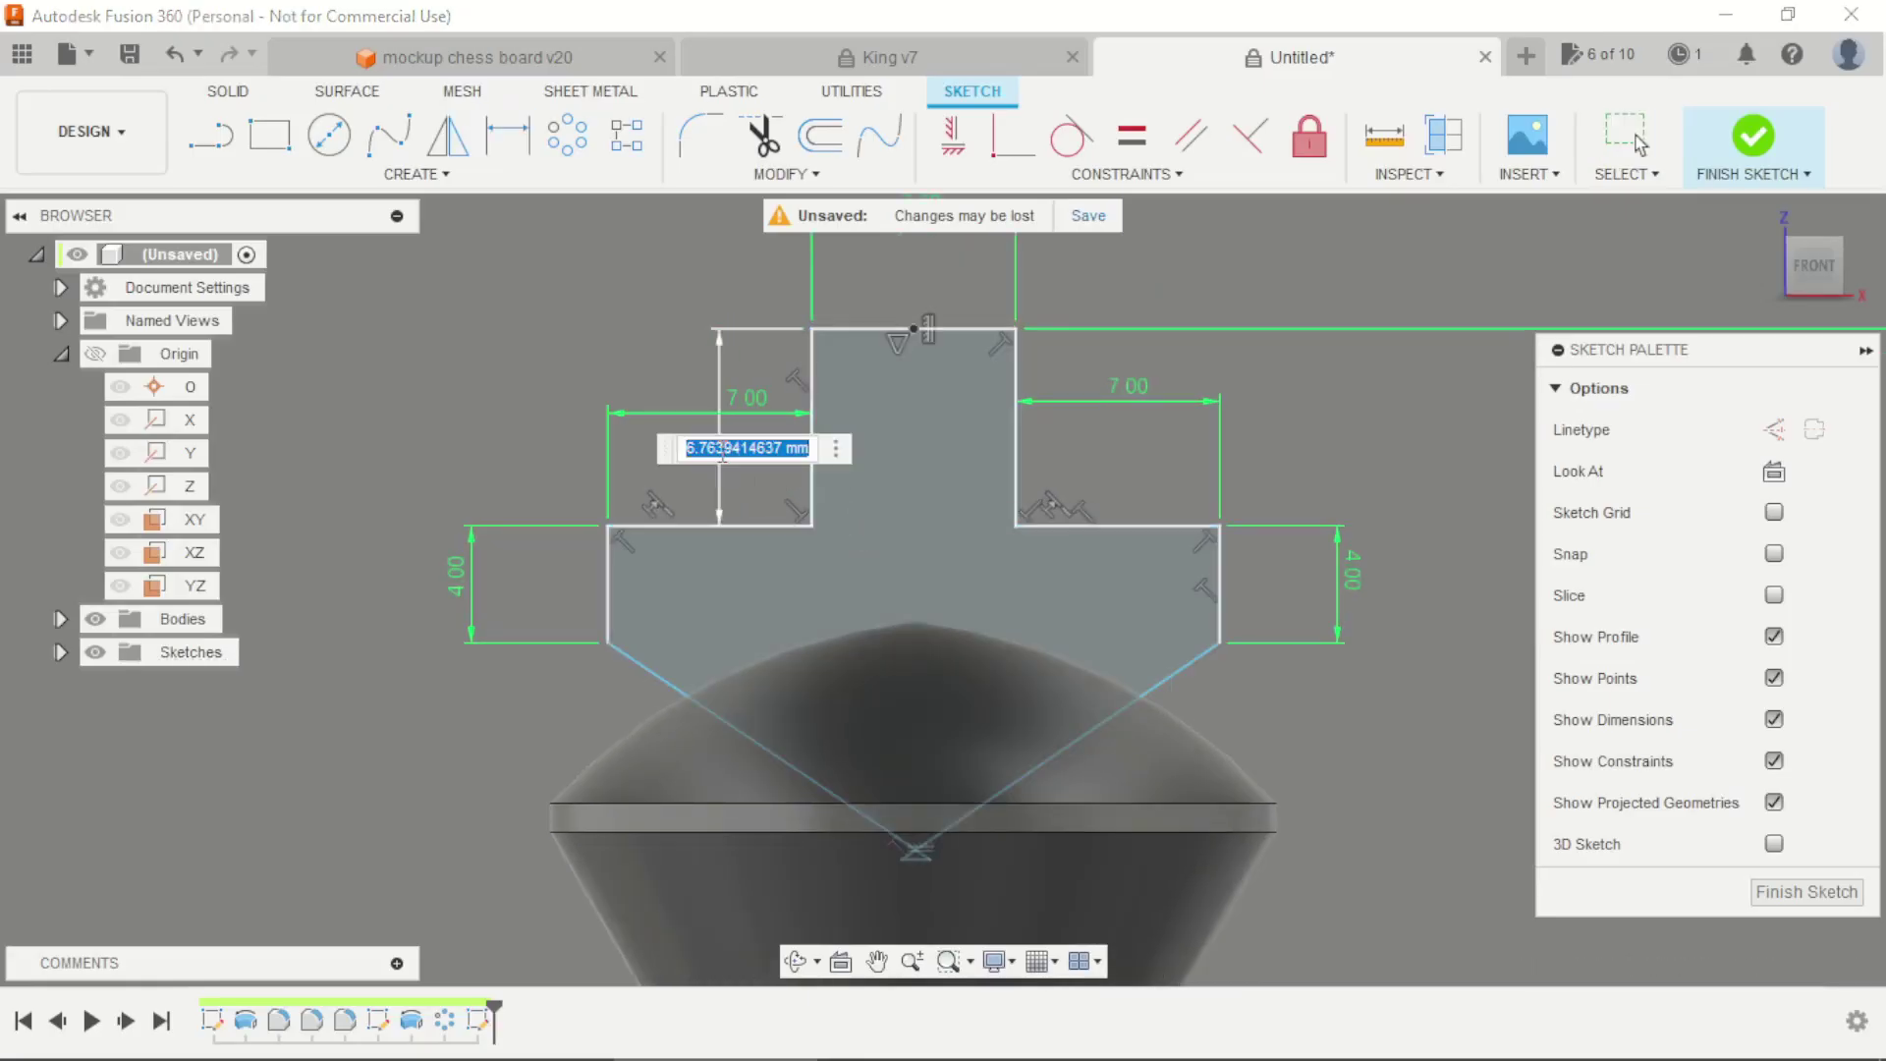
{"action": "type", "text": "5"}
{"action": "key", "text": "Return"}
{"action": "scroll", "coordinate": [770, 565], "scroll_direction": "down", "scroll_amount": 1}
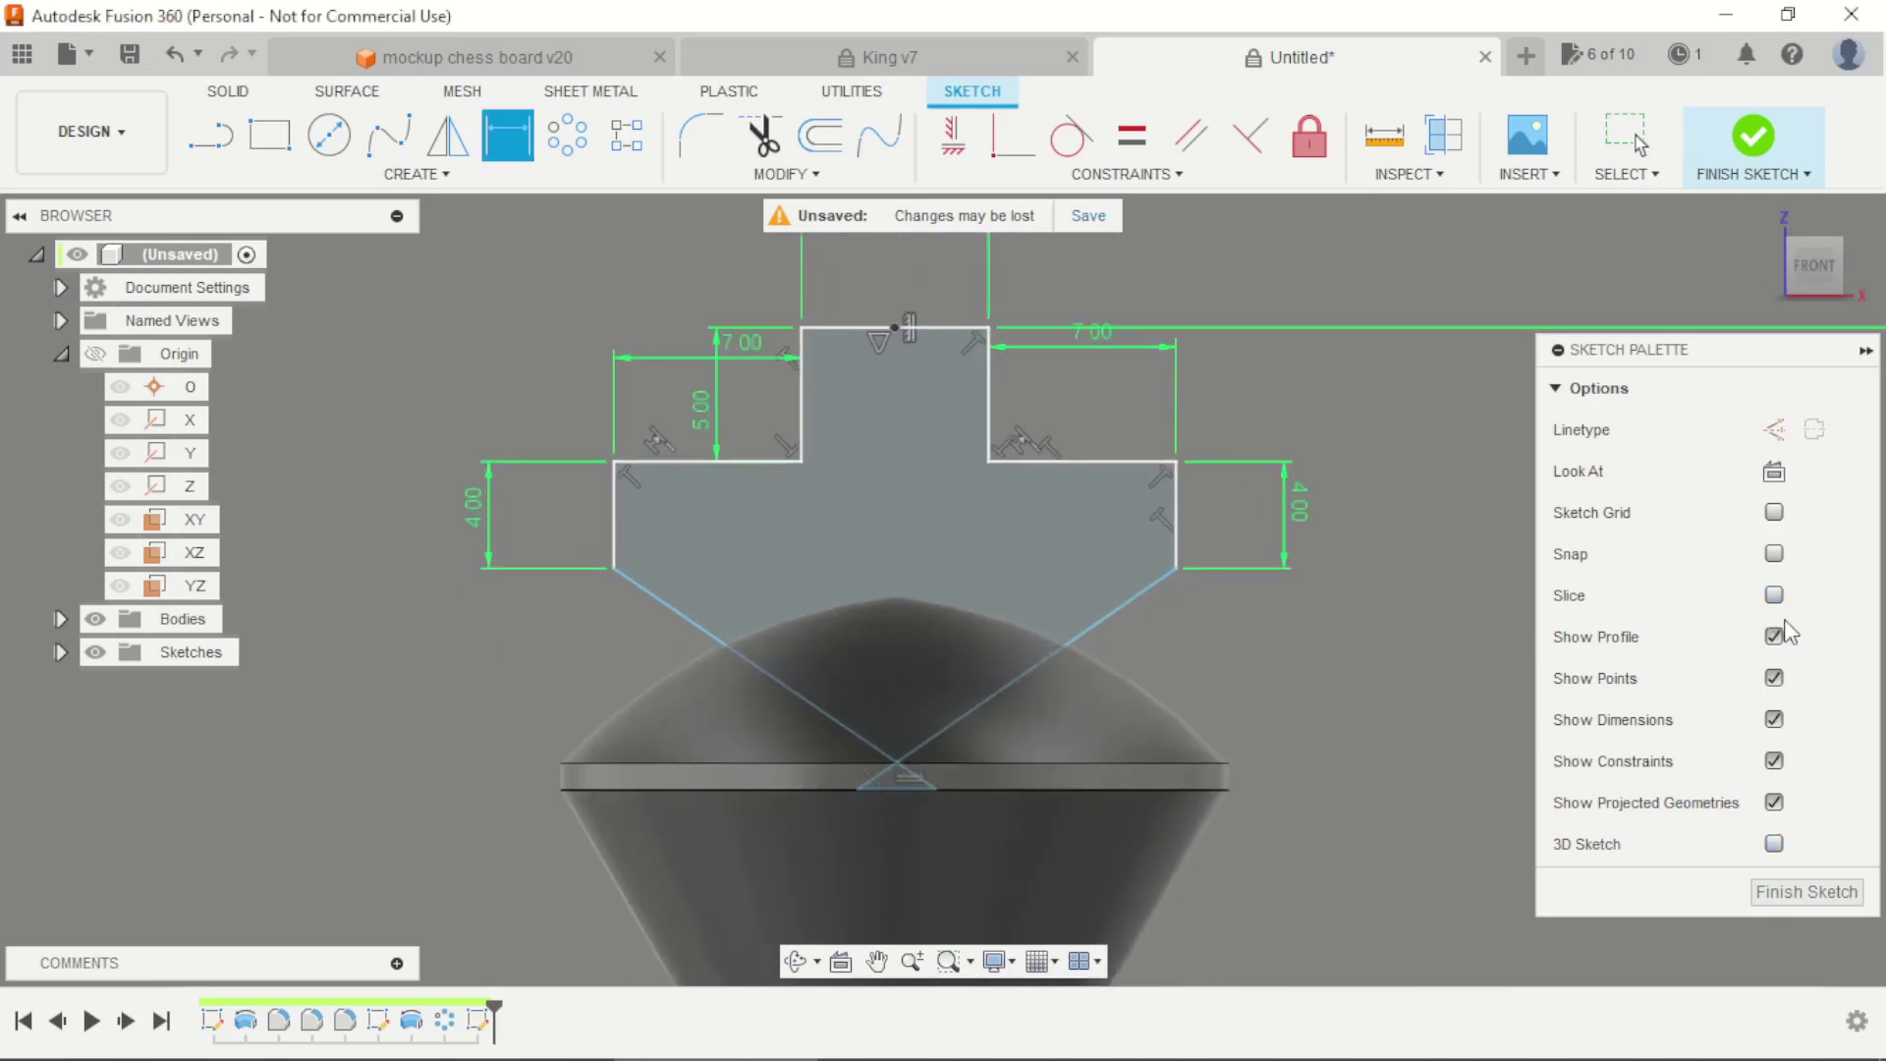
{"action": "key", "text": "alt+Tab"}
{"action": "key", "text": "alt+Tab"}
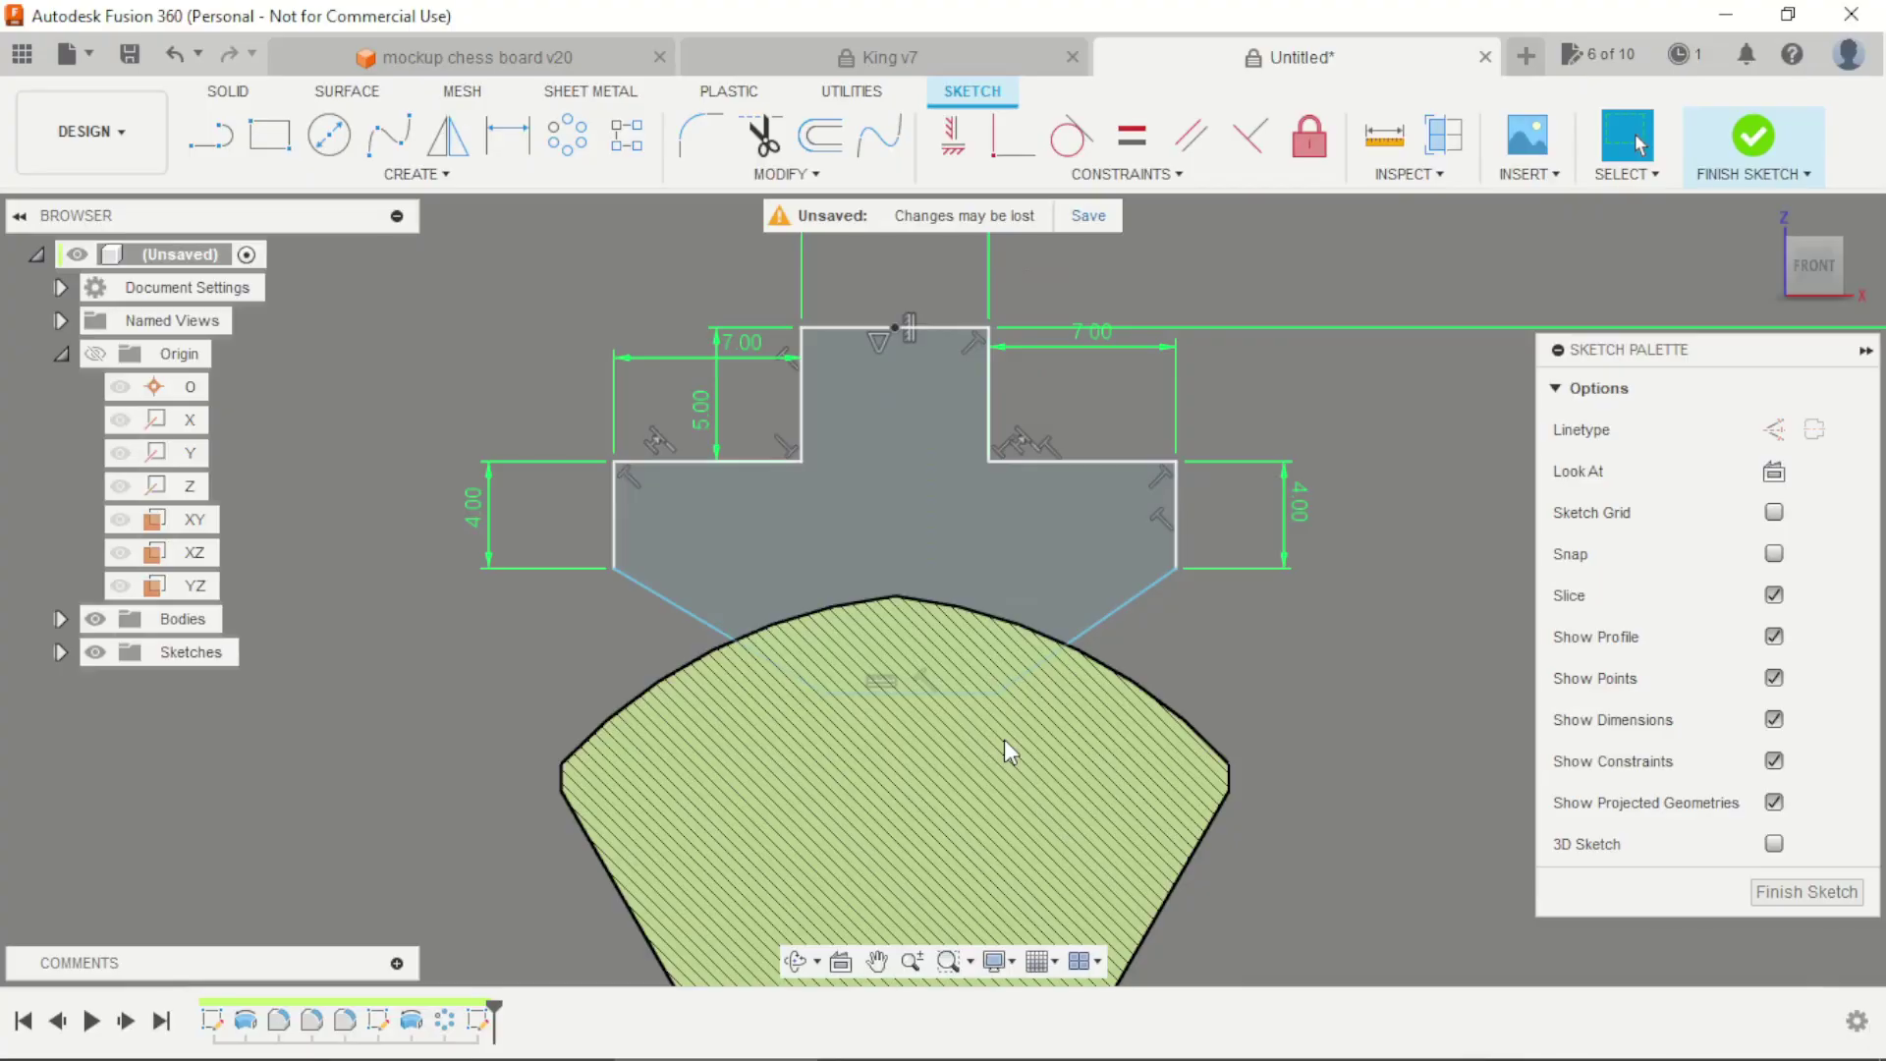
Dimension the right and left slanted sides at 60° to their vertical edges
{"action": "left_click", "coordinate": [1144, 601]}
{"action": "left_click", "coordinate": [1178, 527]}
{"action": "scroll", "coordinate": [1239, 484], "scroll_direction": "up", "scroll_amount": 2}
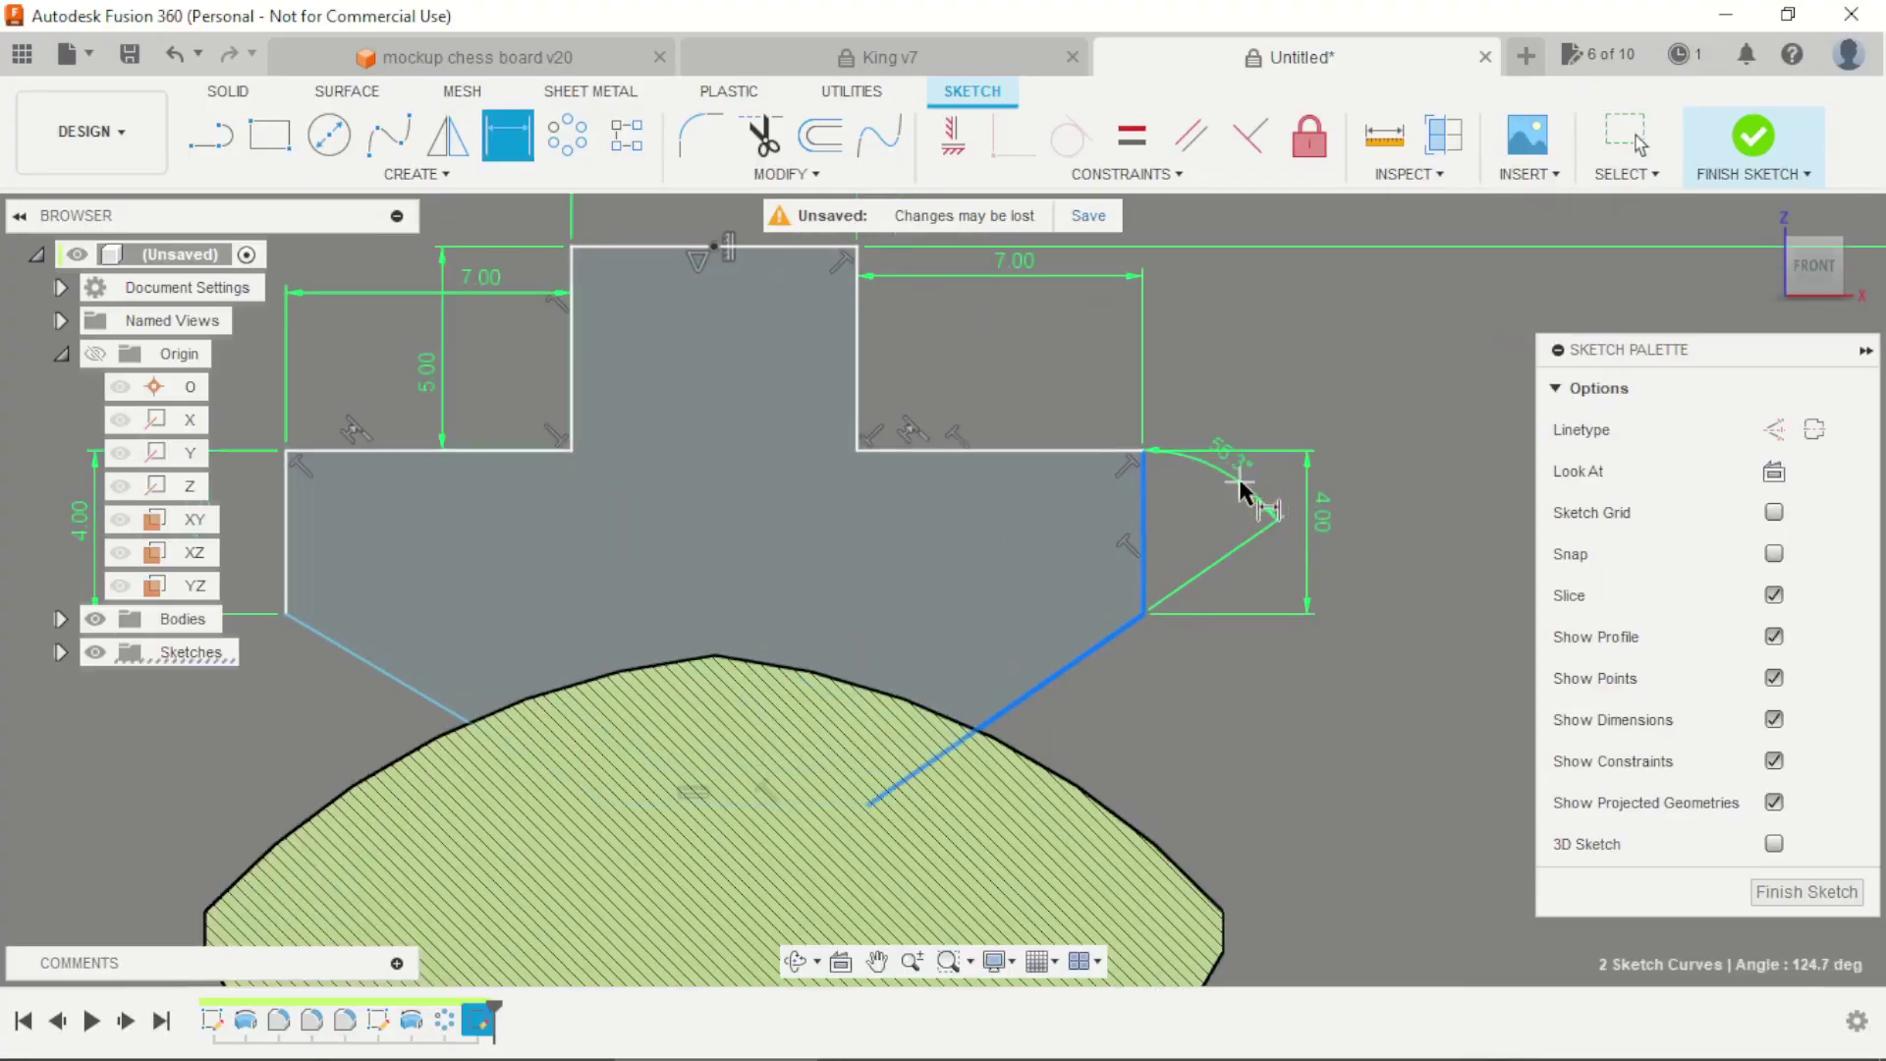
{"action": "left_click", "coordinate": [1201, 494]}
{"action": "type", "text": "60"}
{"action": "key", "text": "Return"}
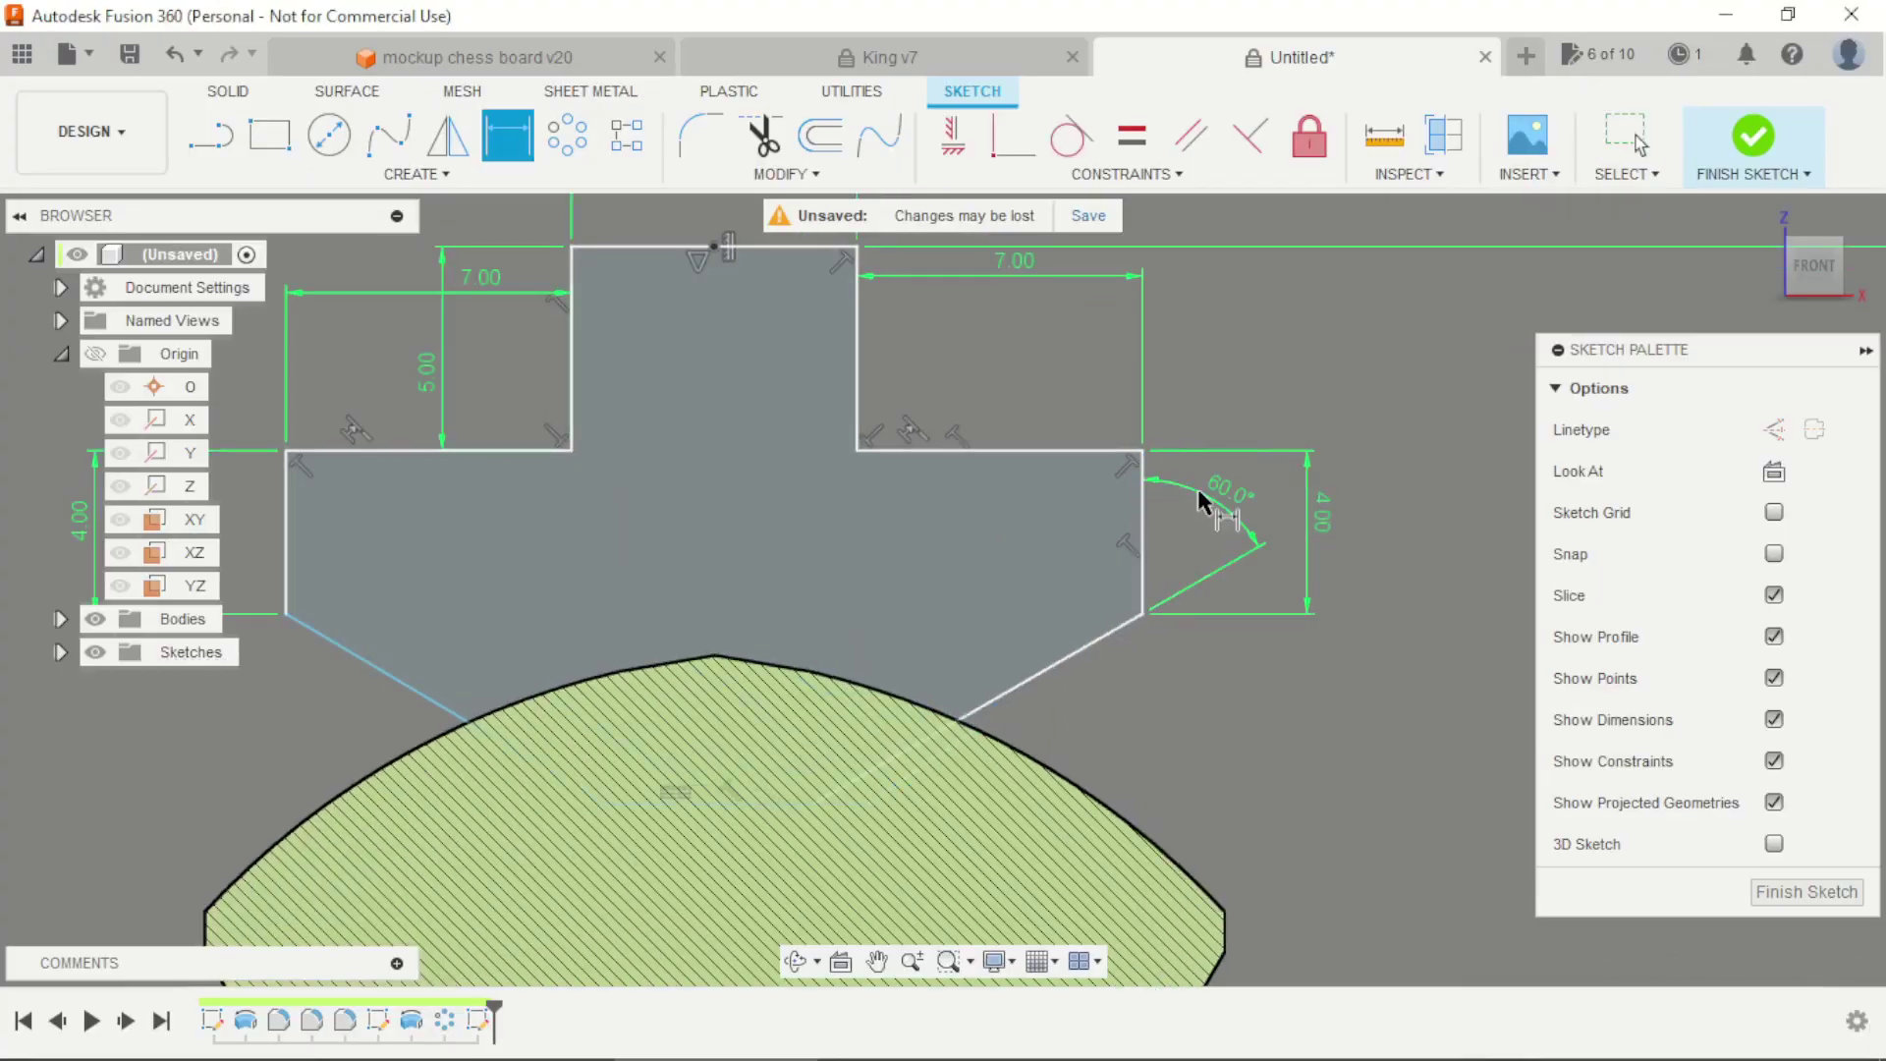
{"action": "scroll", "coordinate": [1199, 487], "scroll_direction": "down", "scroll_amount": 1}
{"action": "scroll", "coordinate": [524, 518], "scroll_direction": "up", "scroll_amount": 1}
{"action": "left_click", "coordinate": [615, 613]}
{"action": "left_click", "coordinate": [580, 527]}
{"action": "left_click", "coordinate": [533, 508]}
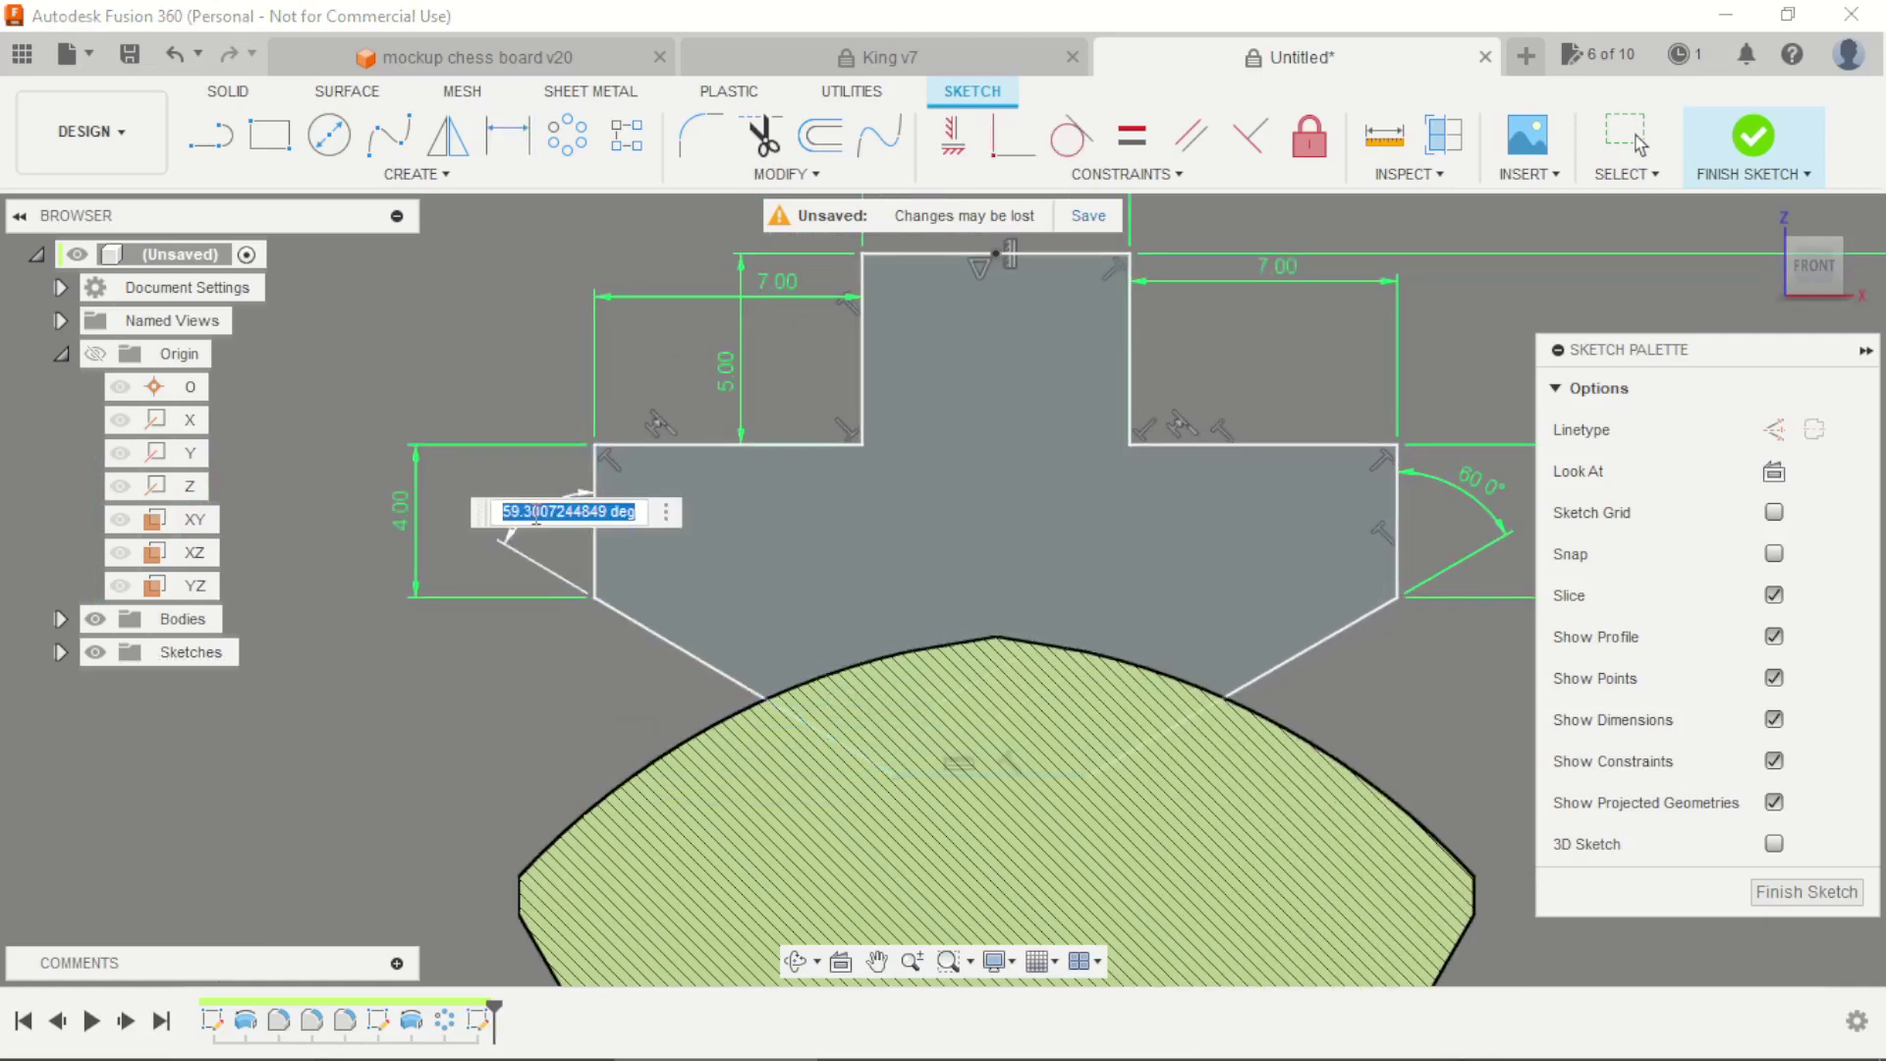
{"action": "type", "text": "60"}
{"action": "key", "text": "Return"}
{"action": "scroll", "coordinate": [535, 513], "scroll_direction": "down", "scroll_amount": 1}
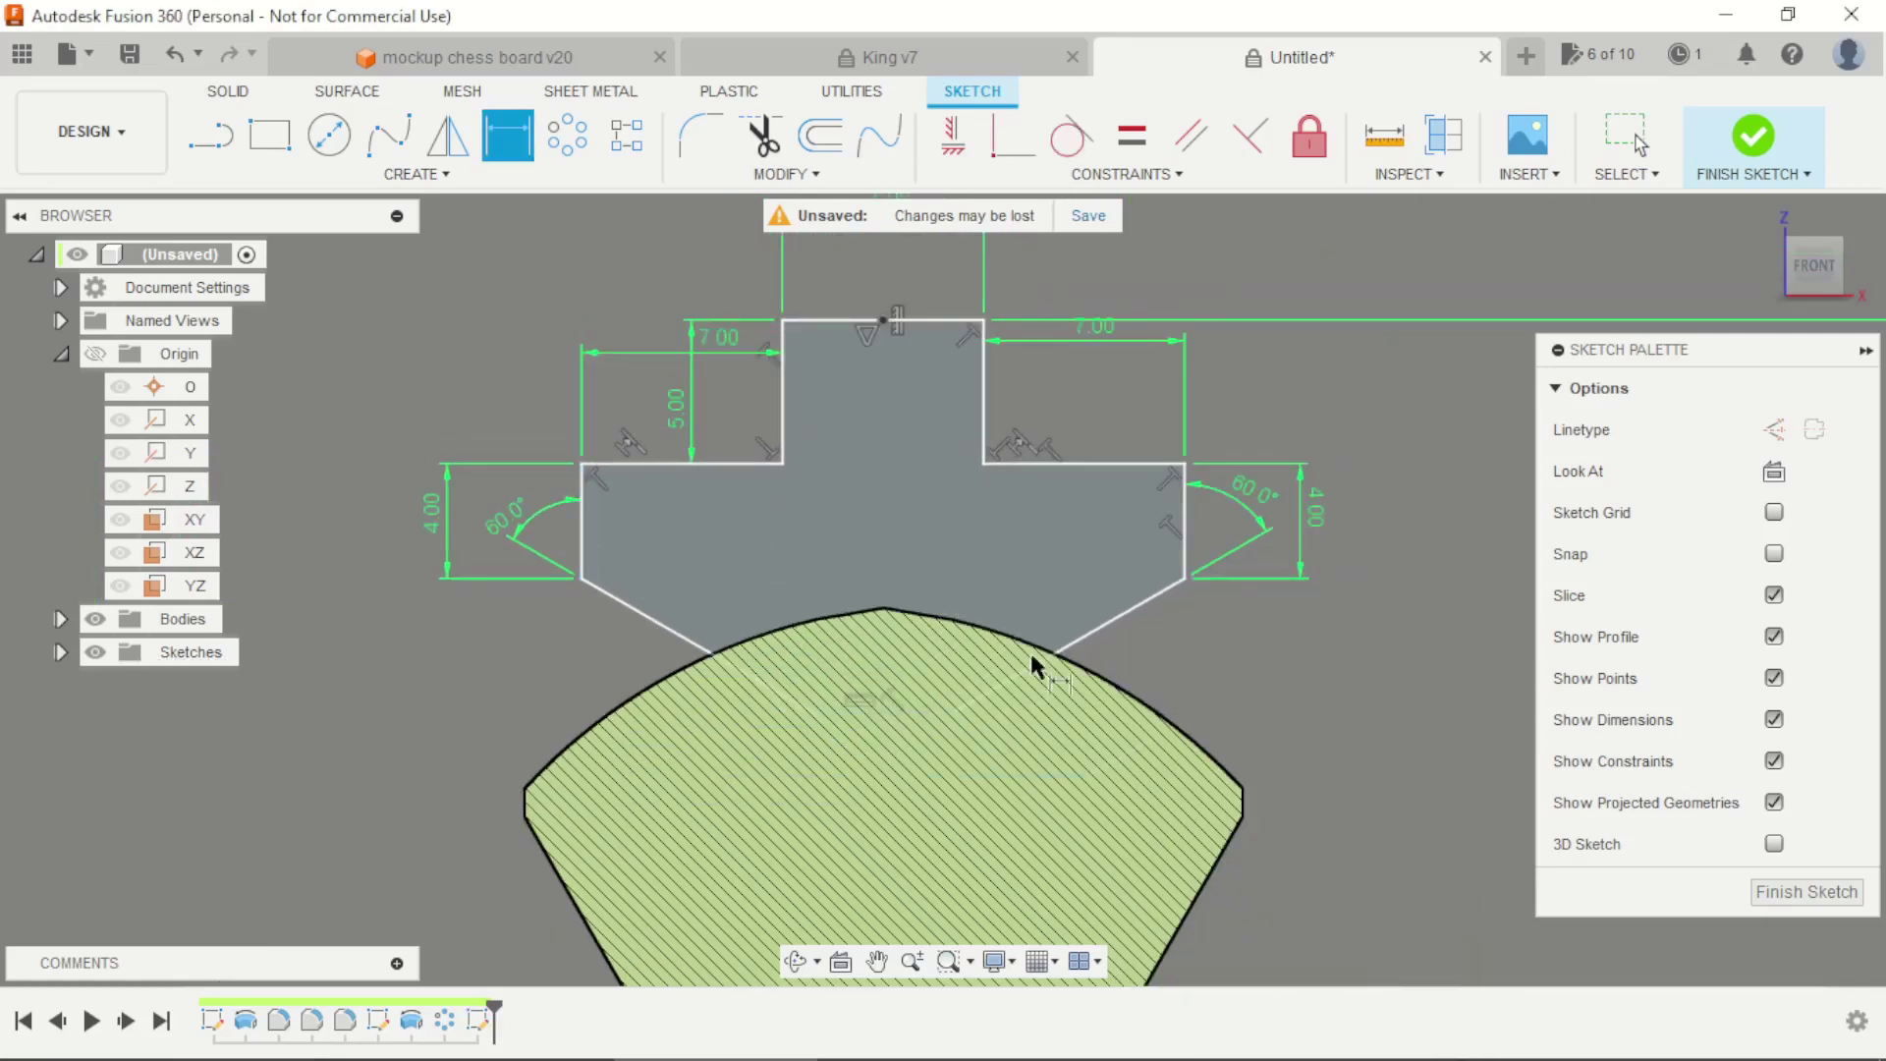
{"action": "key", "text": "Escape"}
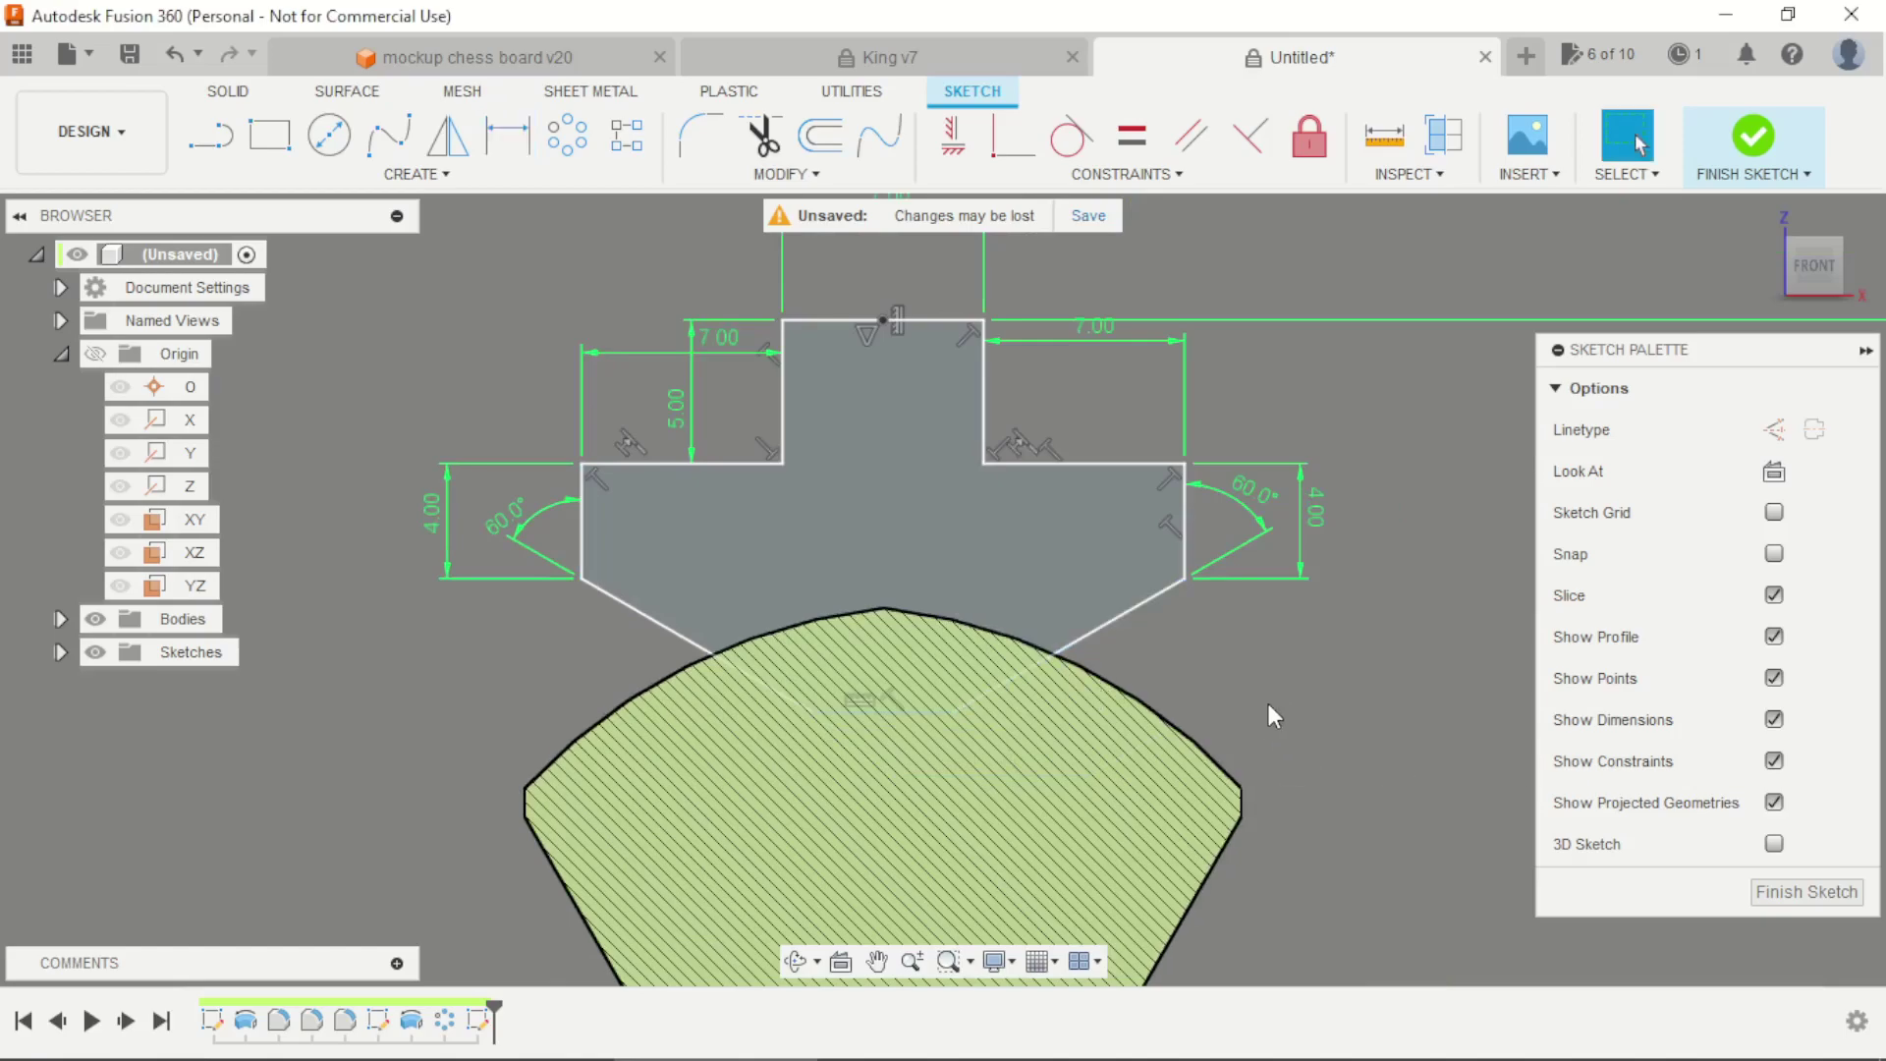
Check the king drawing, tilt the view, and turn off the section slice
{"action": "key", "text": "alt+Tab"}
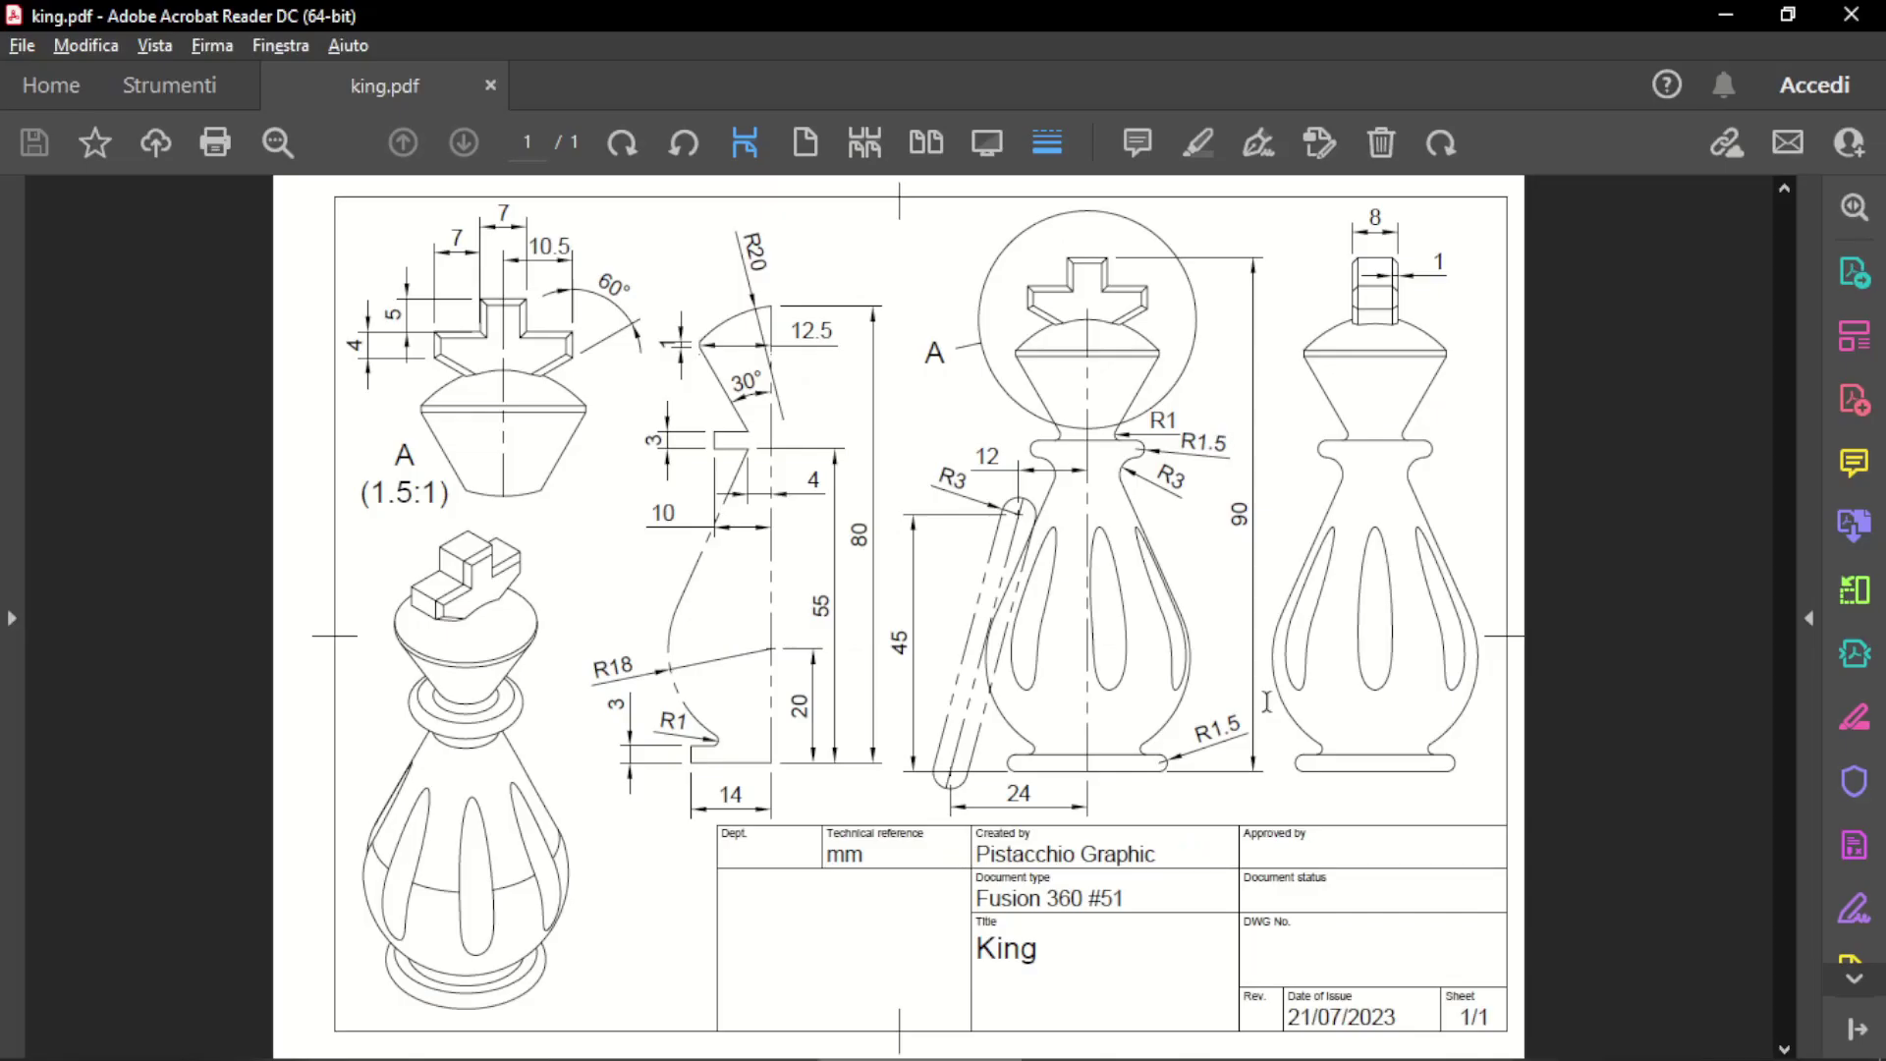
{"action": "key", "text": "alt+Tab"}
{"action": "scroll", "coordinate": [1065, 666], "scroll_direction": "down", "scroll_amount": 3}
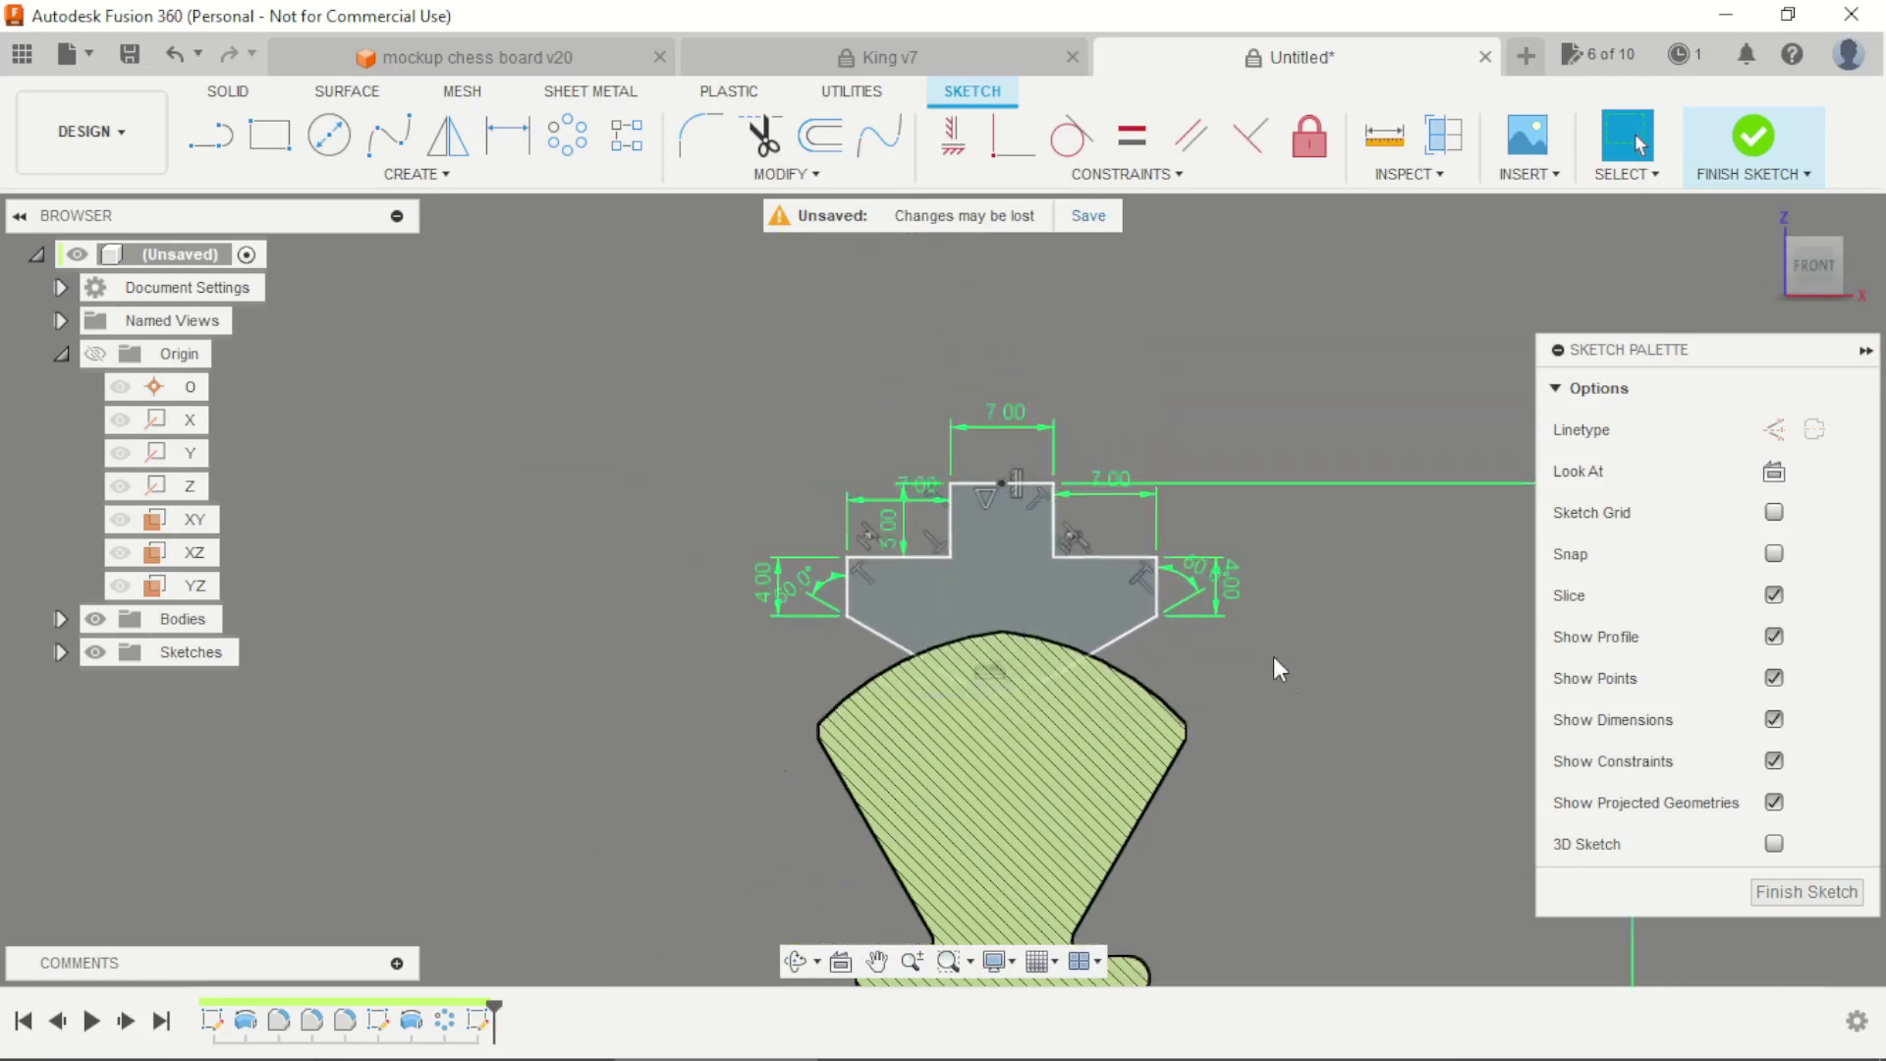
{"action": "mouse_move", "coordinate": [1287, 668]}
{"action": "middle_mouse_down", "text": "shift"}
{"action": "mouse_move", "coordinate": [1222, 672]}
{"action": "mouse_move", "coordinate": [1181, 712]}
{"action": "middle_mouse_up", "text": "shift"}
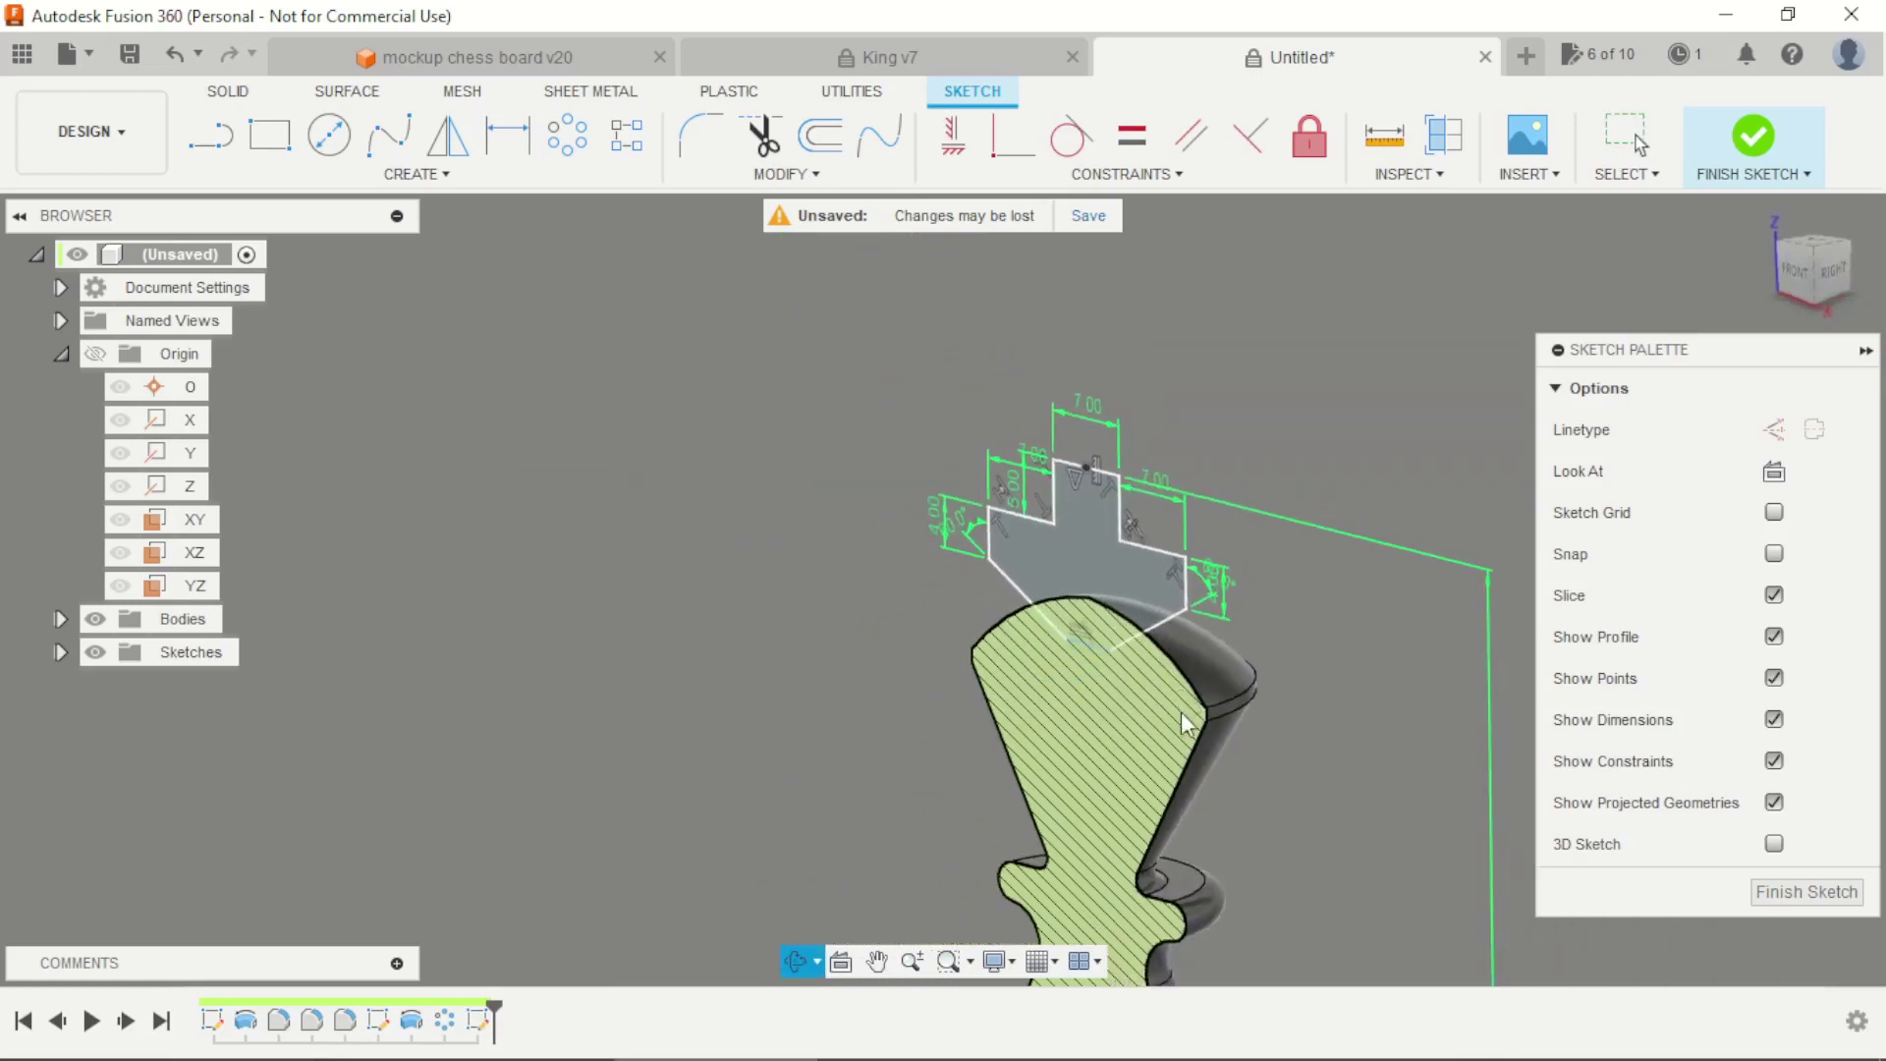
{"action": "left_click", "coordinate": [1774, 596]}
{"action": "scroll", "coordinate": [1314, 522], "scroll_direction": "down", "scroll_amount": 3}
{"action": "scroll", "coordinate": [1315, 523], "scroll_direction": "up", "scroll_amount": 3}
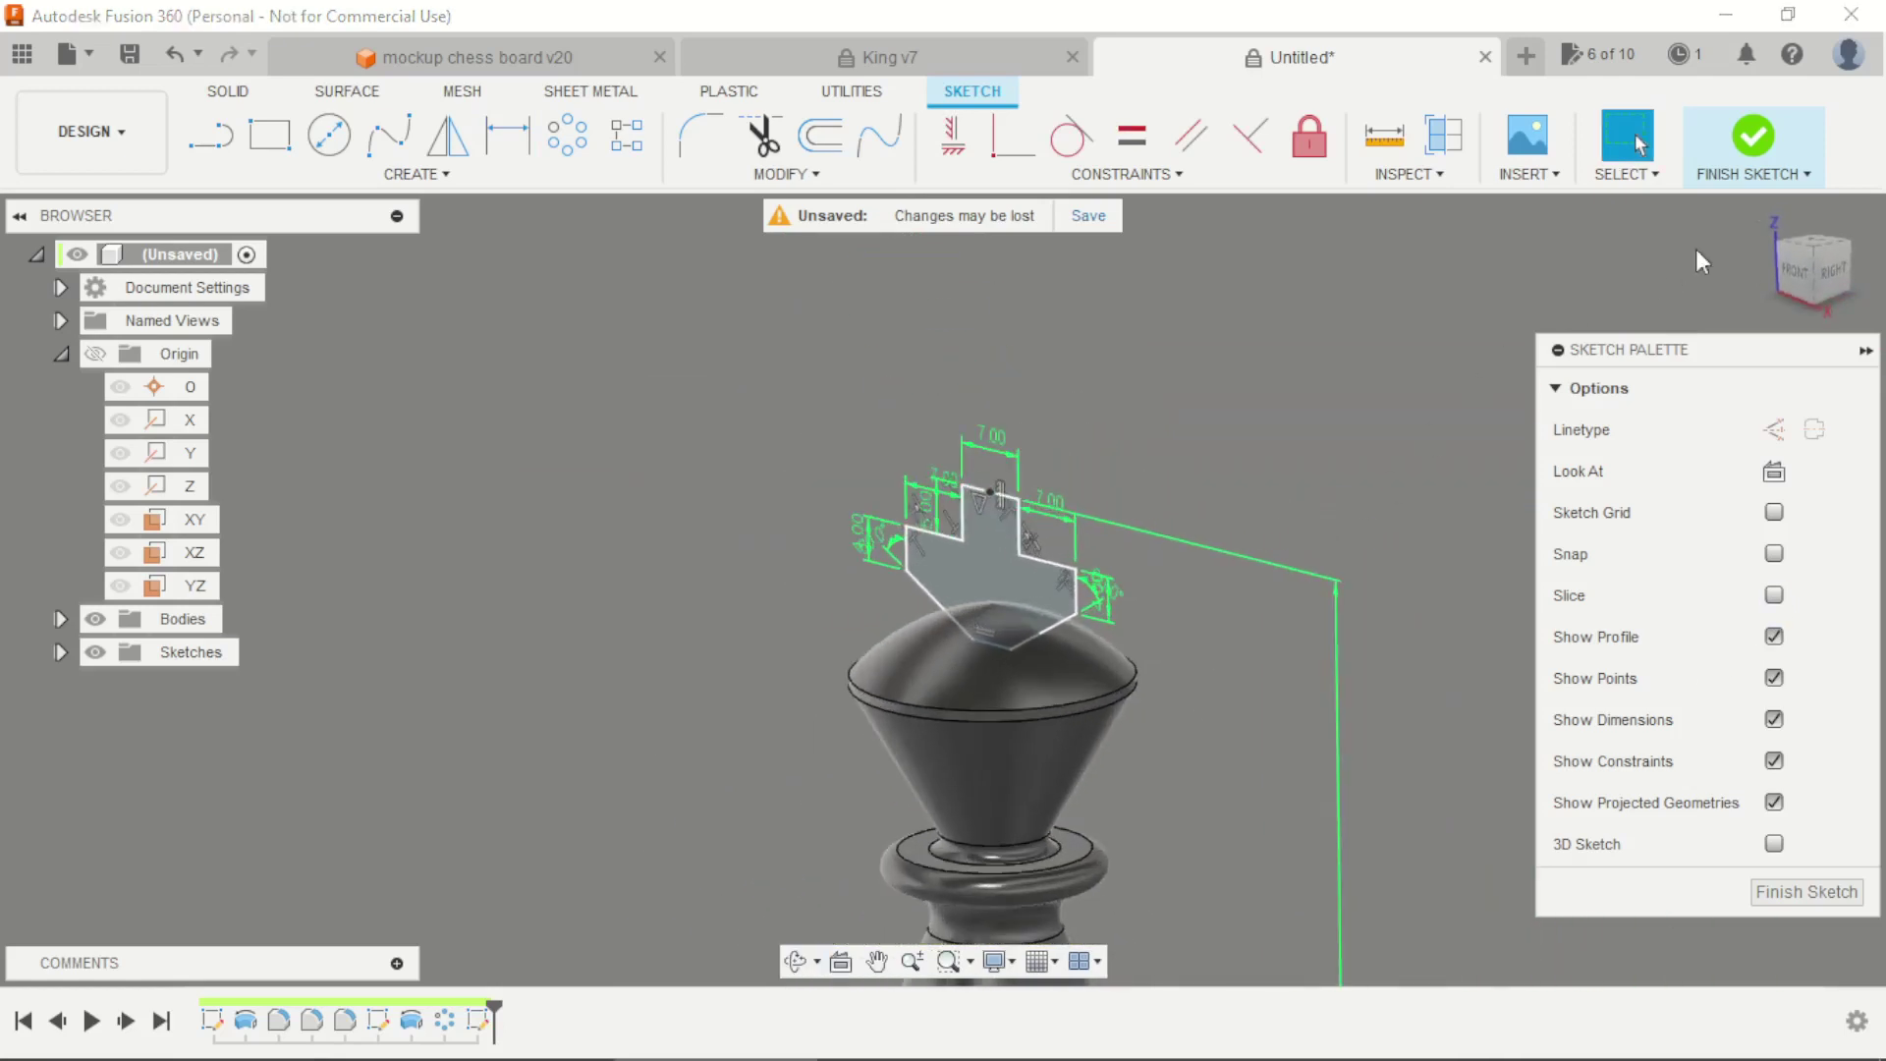
Finish the cross sketch and check the cross thickness in the drawing
{"action": "left_click", "coordinate": [1755, 137]}
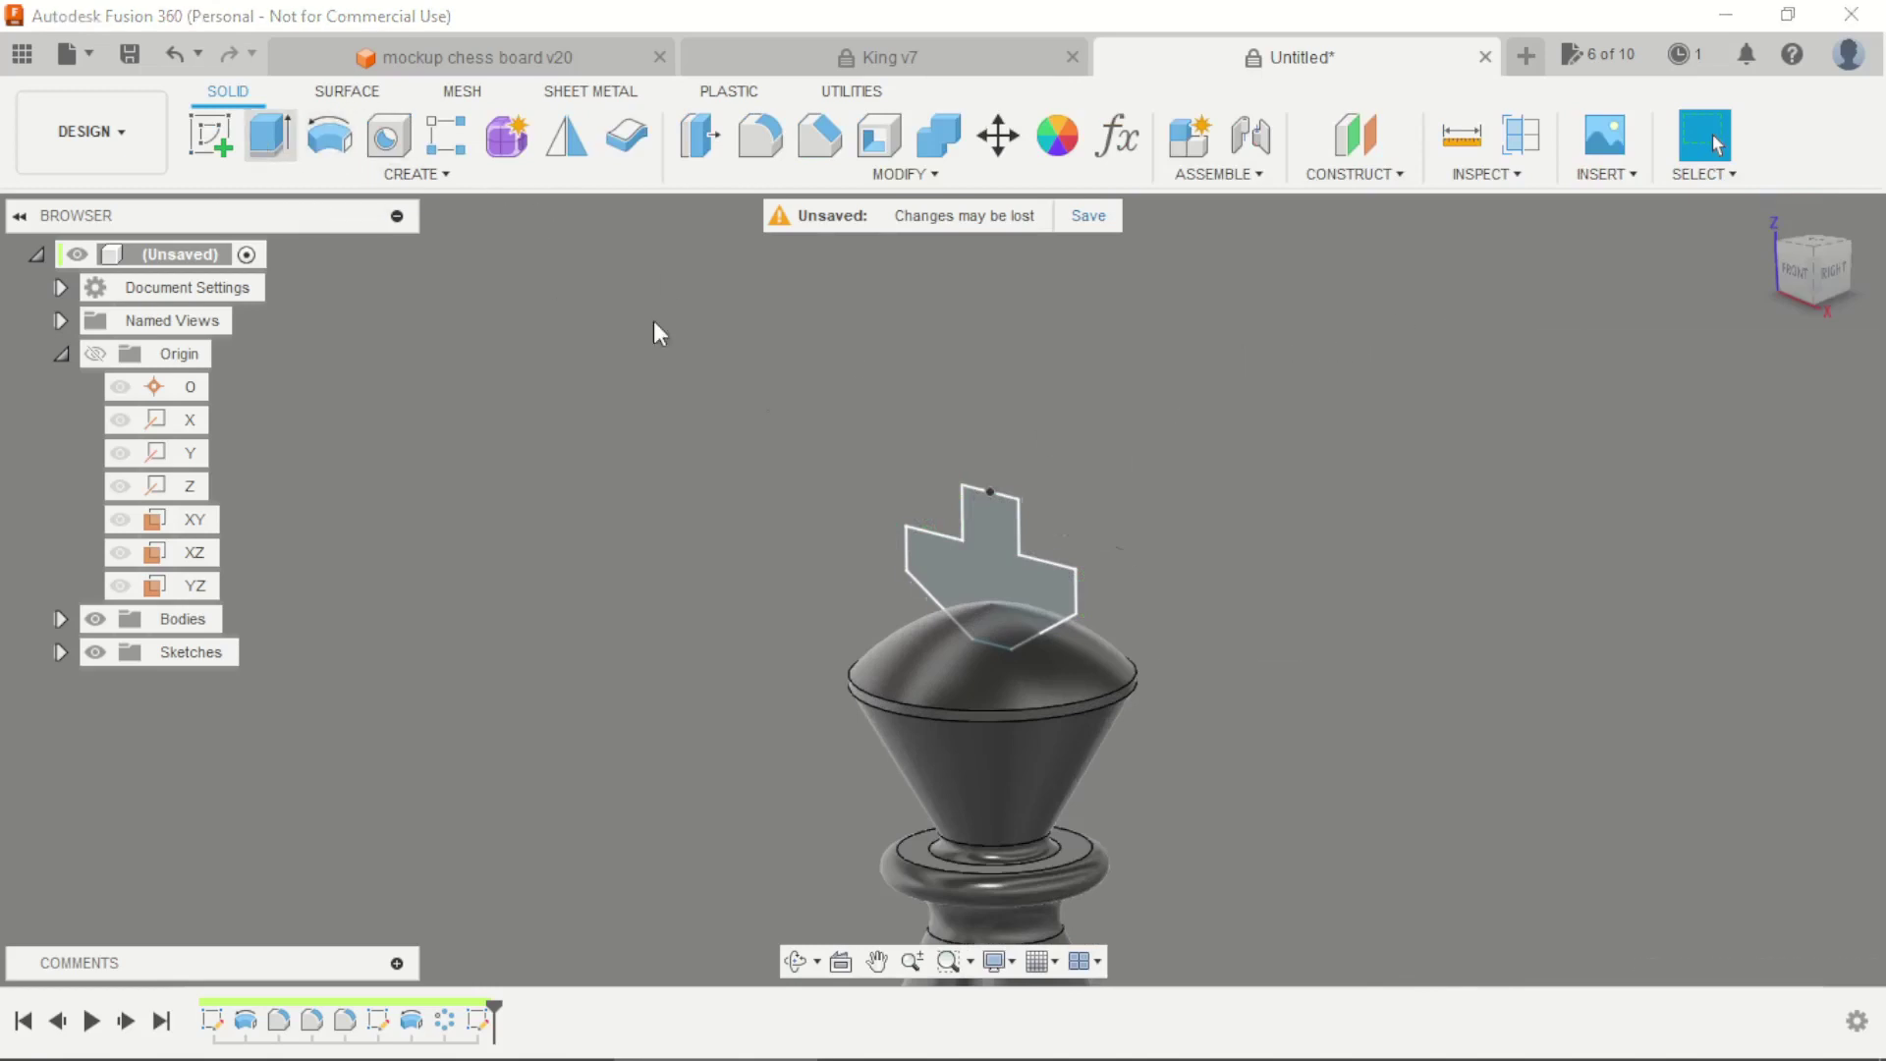
{"action": "left_click", "coordinate": [265, 135]}
{"action": "key", "text": "alt+Tab"}
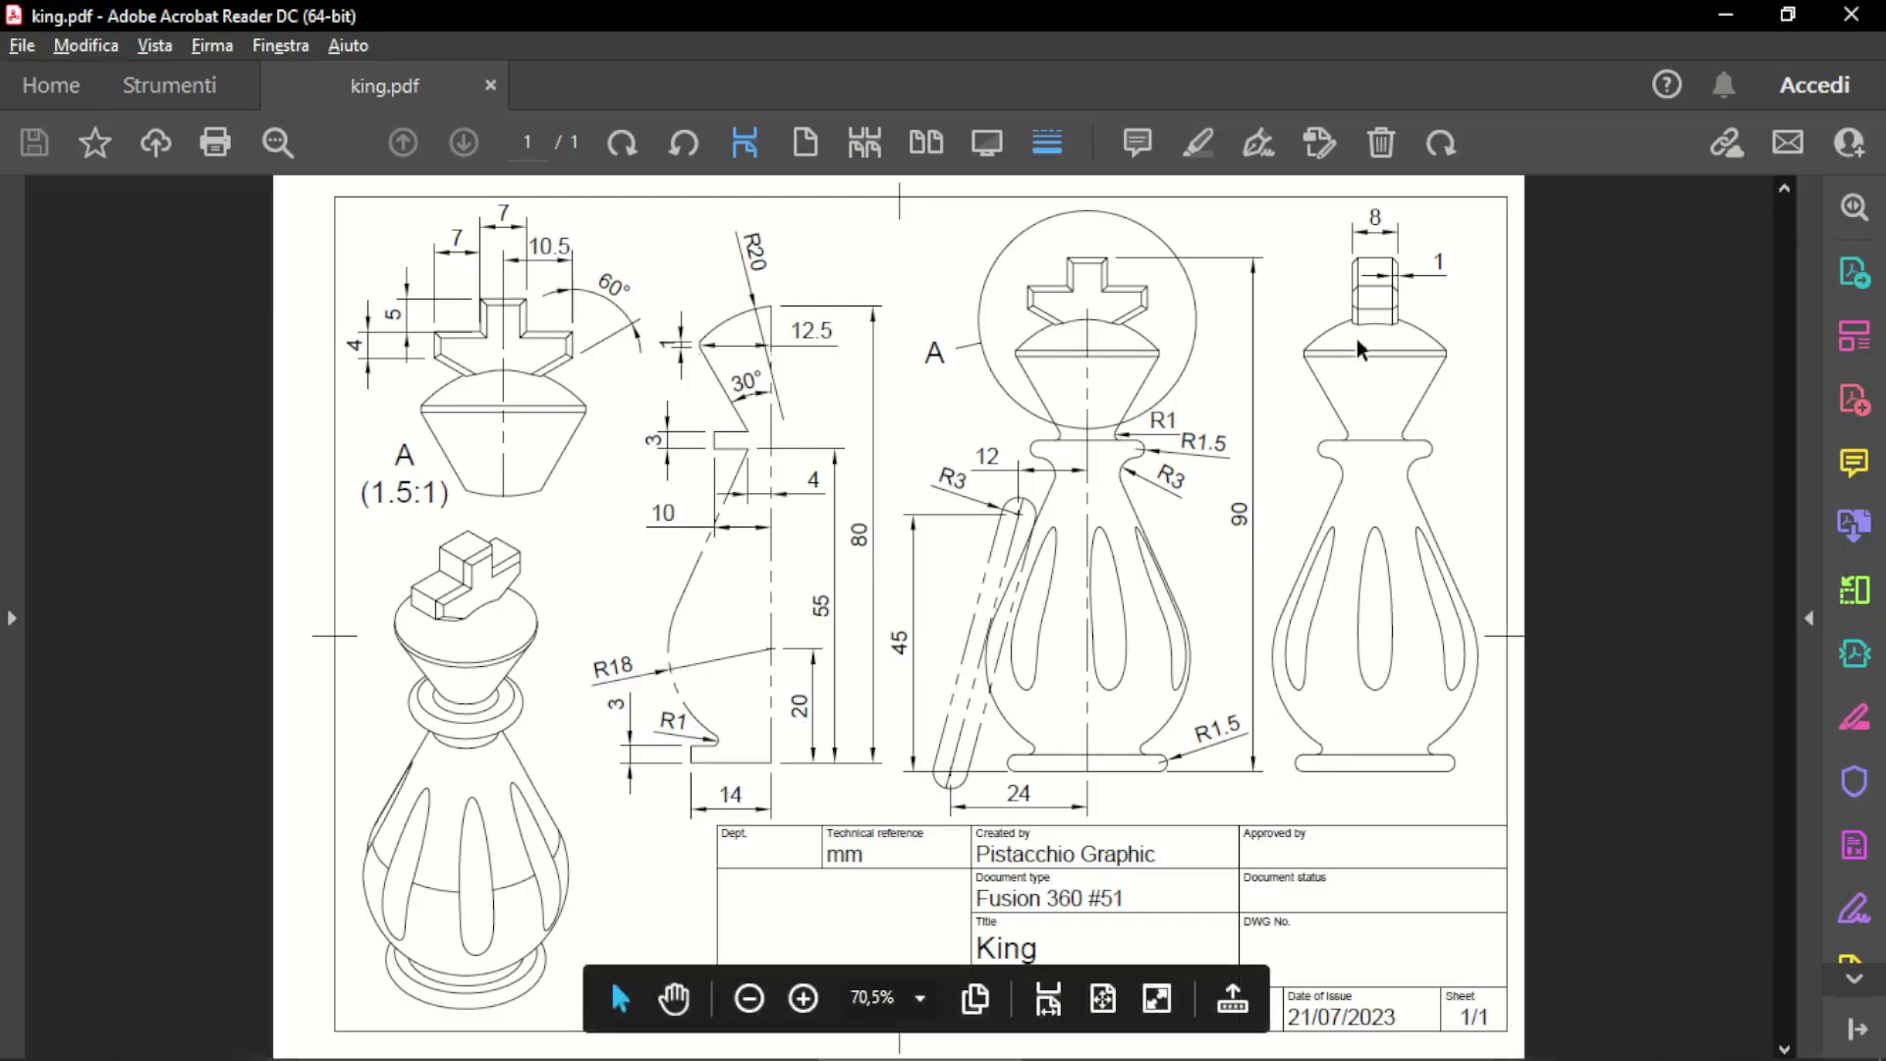
{"action": "key", "text": "alt+Tab"}
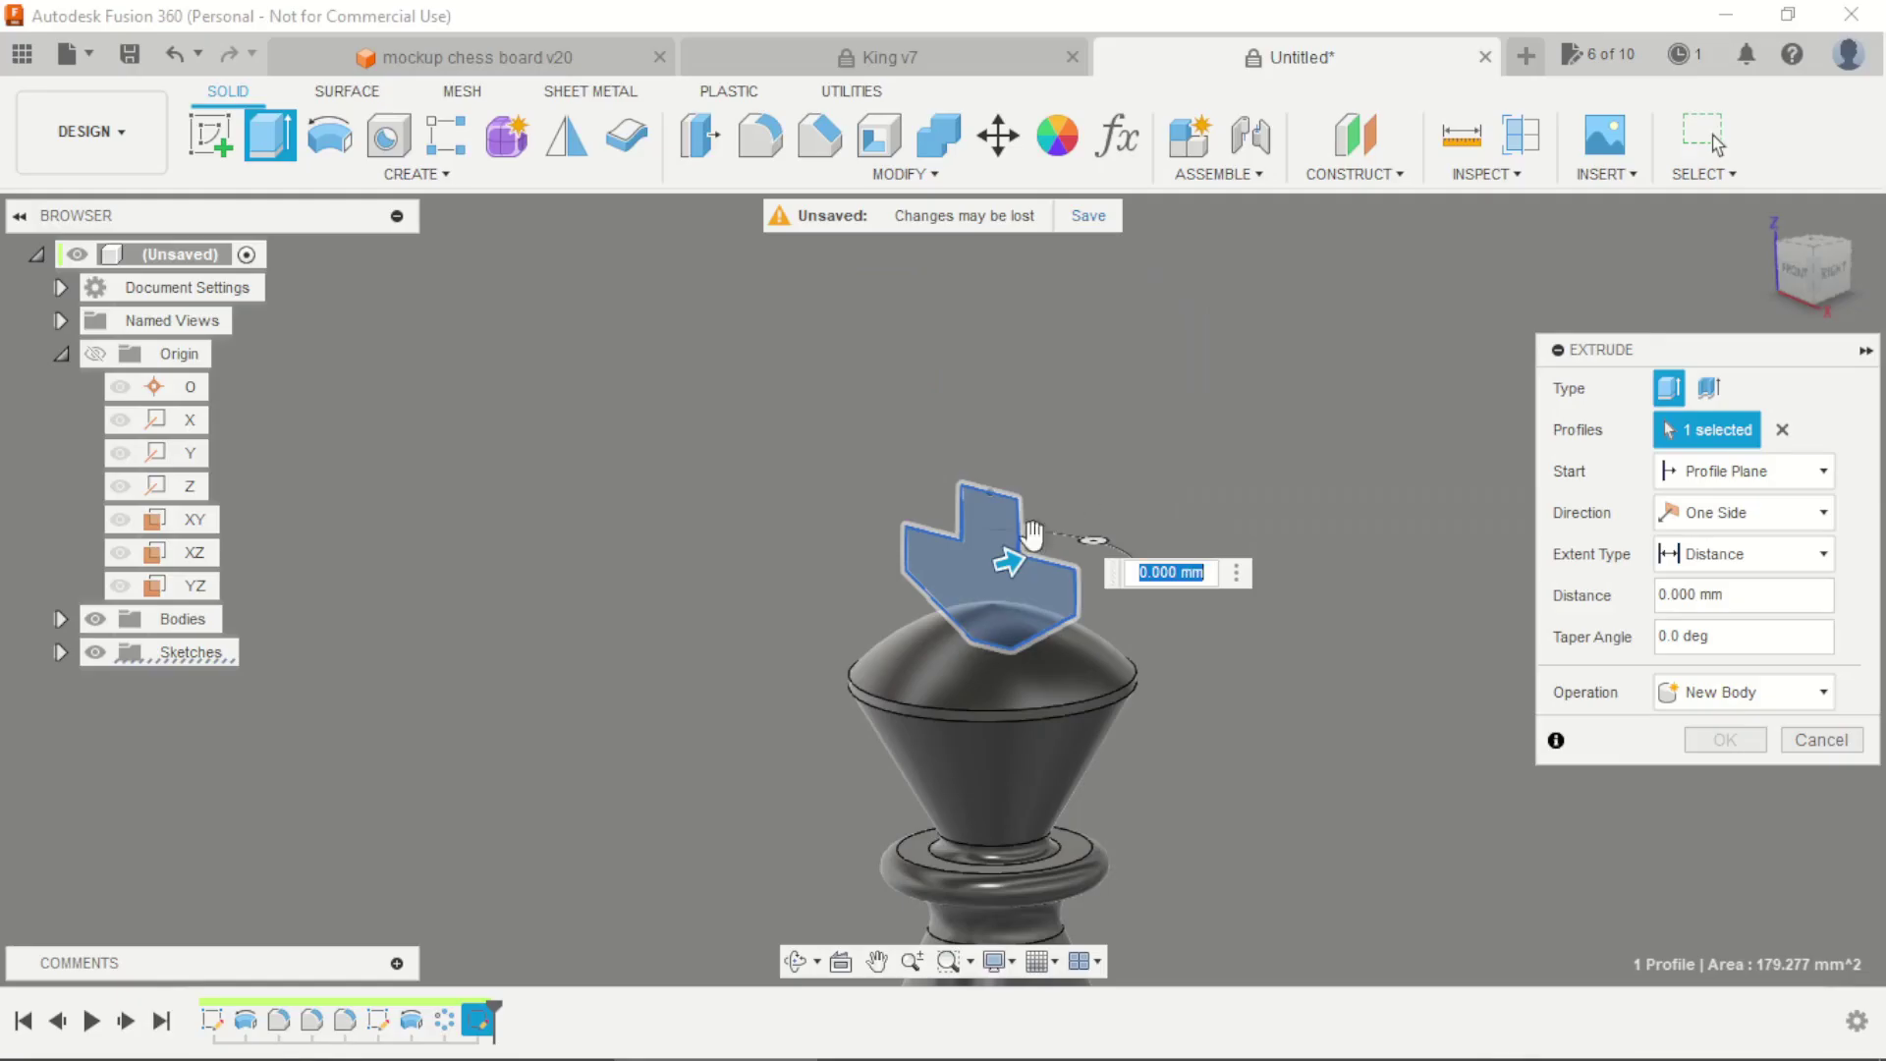
Extrude the cross 8 mm symmetrically as whole length, joined to the king body
{"action": "left_click", "coordinate": [1715, 595]}
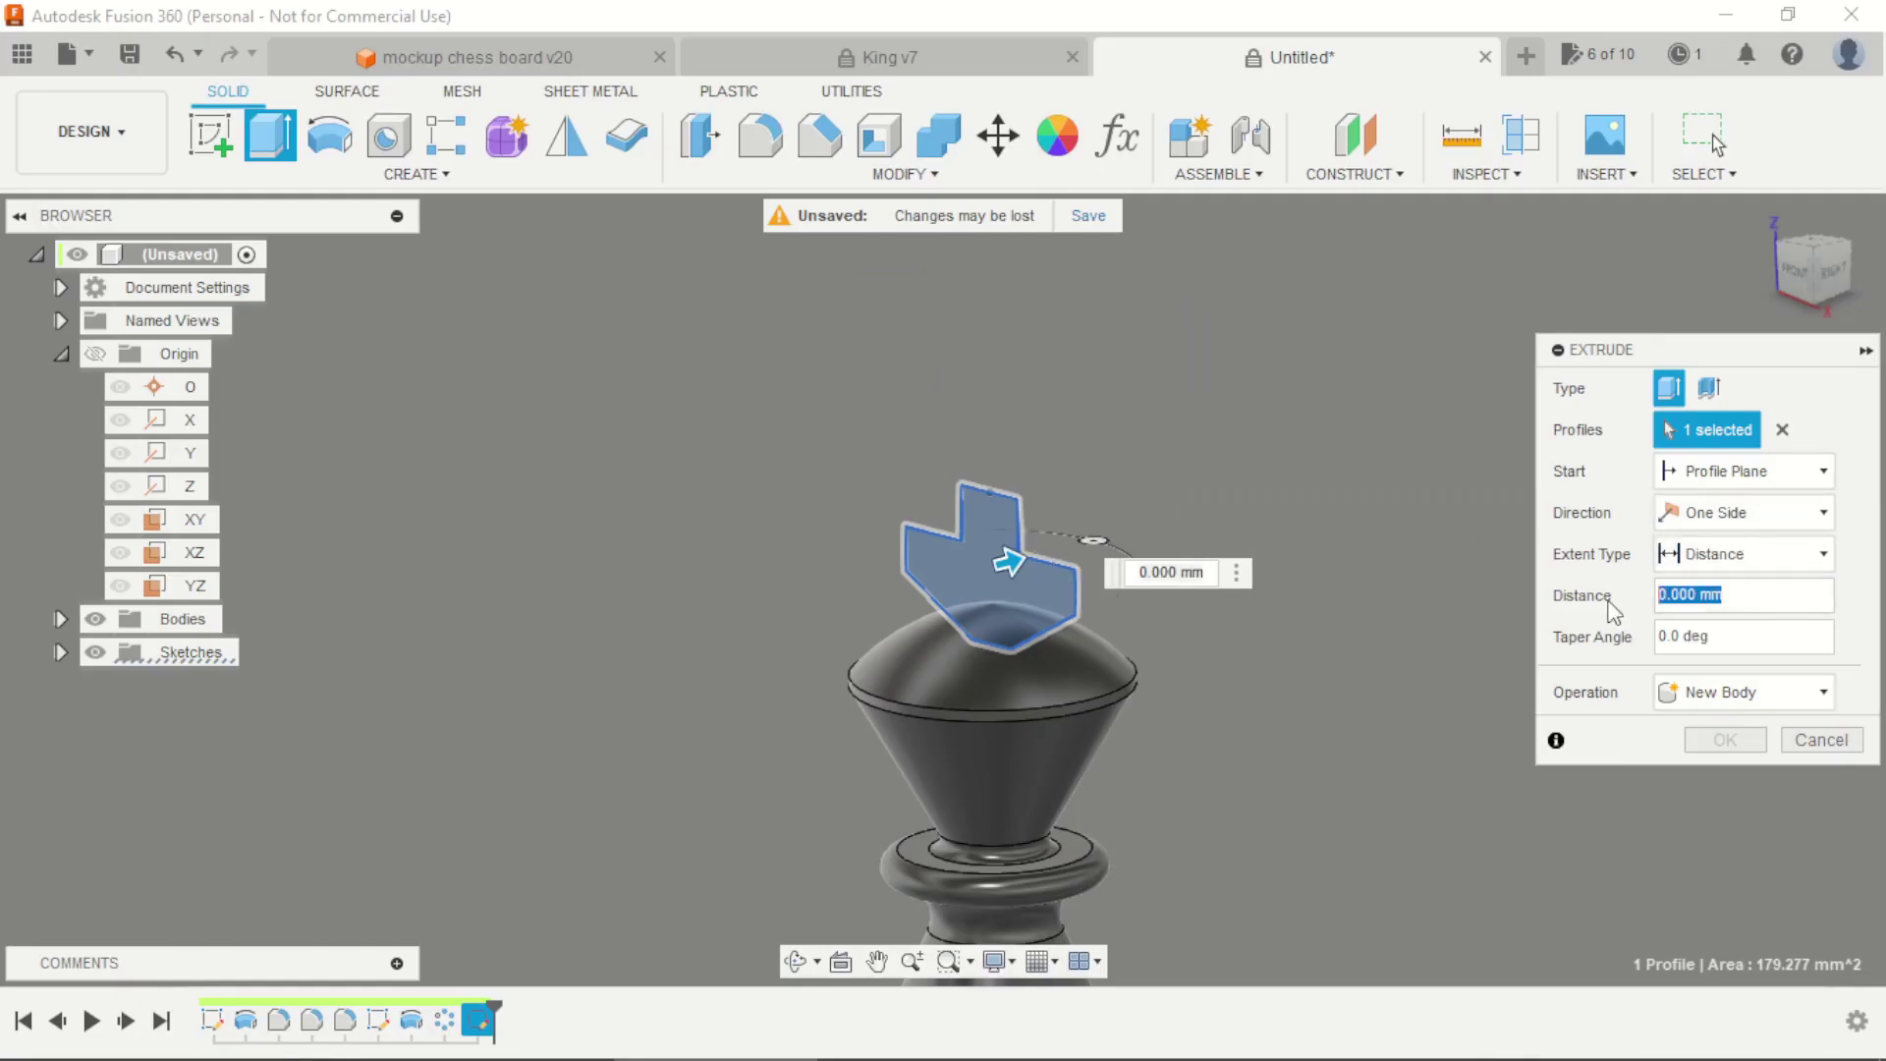
{"action": "type", "text": "8"}
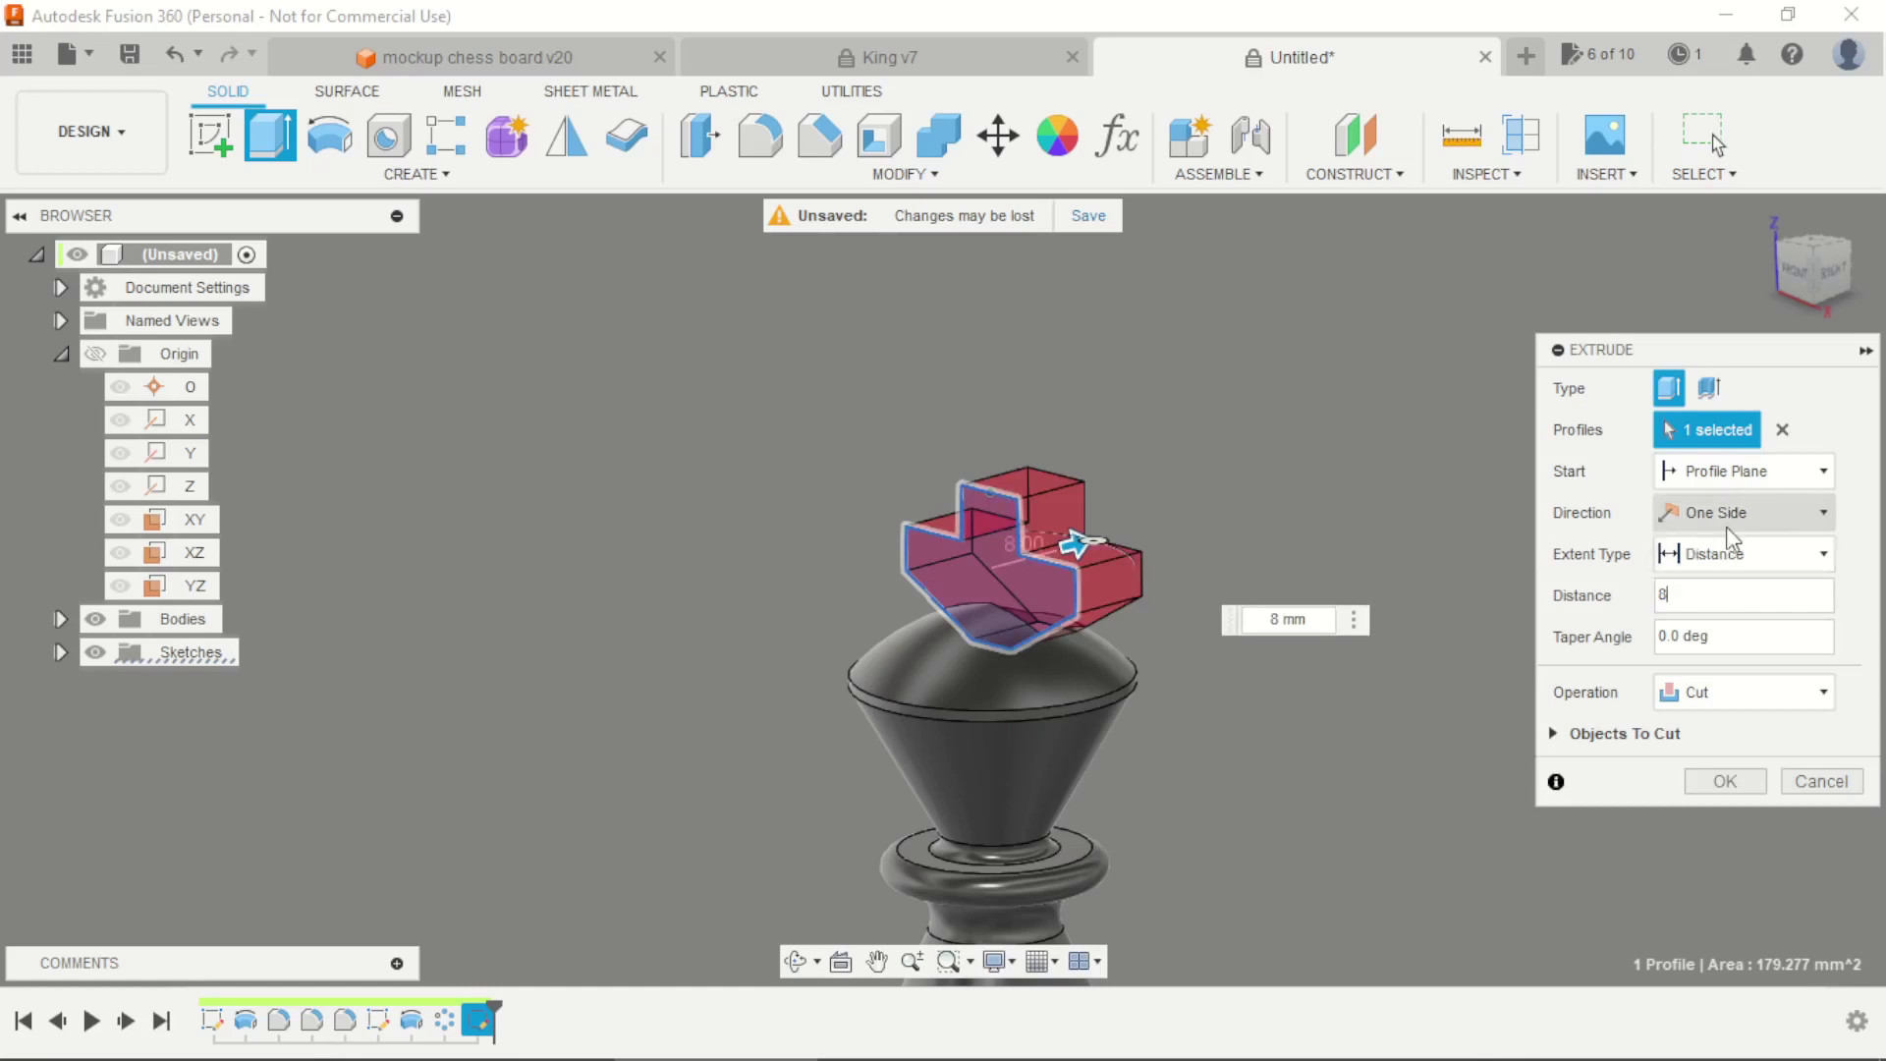
{"action": "left_click", "coordinate": [1719, 692]}
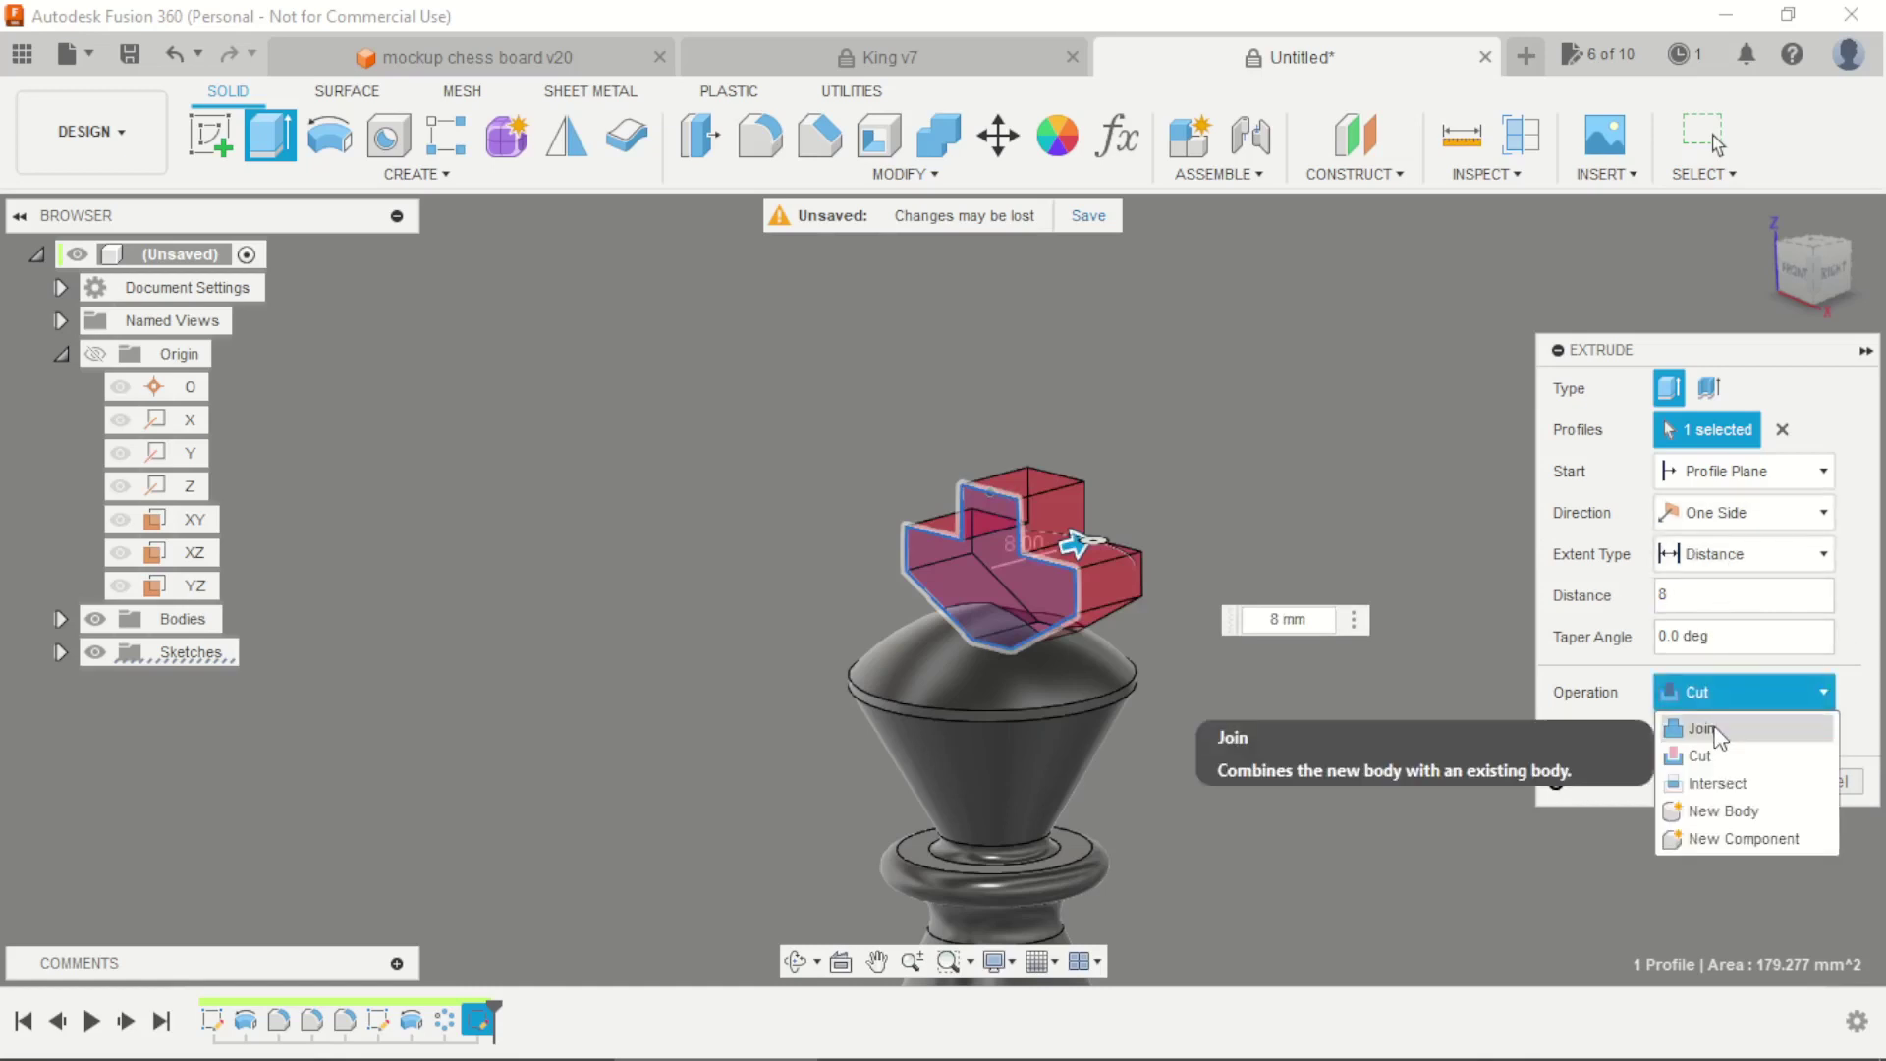
{"action": "left_click", "coordinate": [1715, 725]}
{"action": "left_click", "coordinate": [1759, 512]}
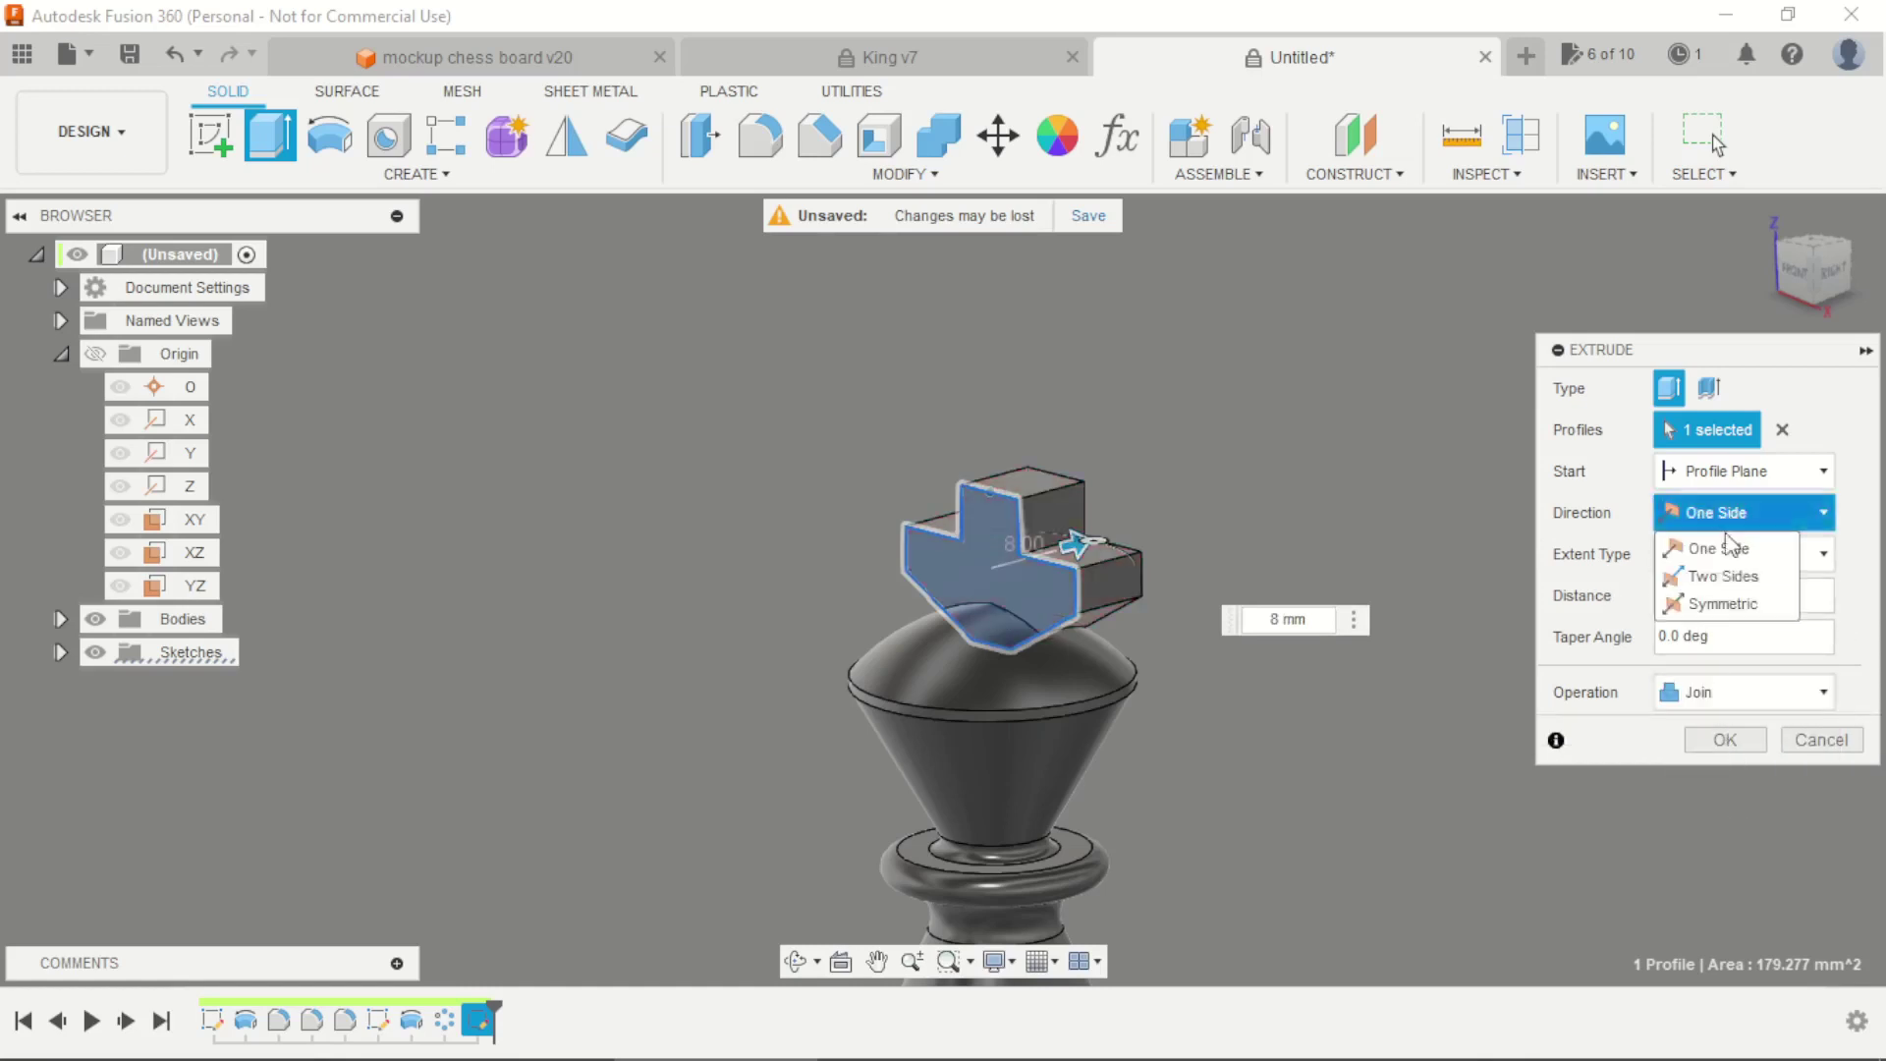
{"action": "left_click", "coordinate": [1729, 603]}
{"action": "scroll", "coordinate": [1151, 592], "scroll_direction": "up", "scroll_amount": 2}
{"action": "left_click", "coordinate": [1717, 595]}
{"action": "left_click", "coordinate": [1725, 782]}
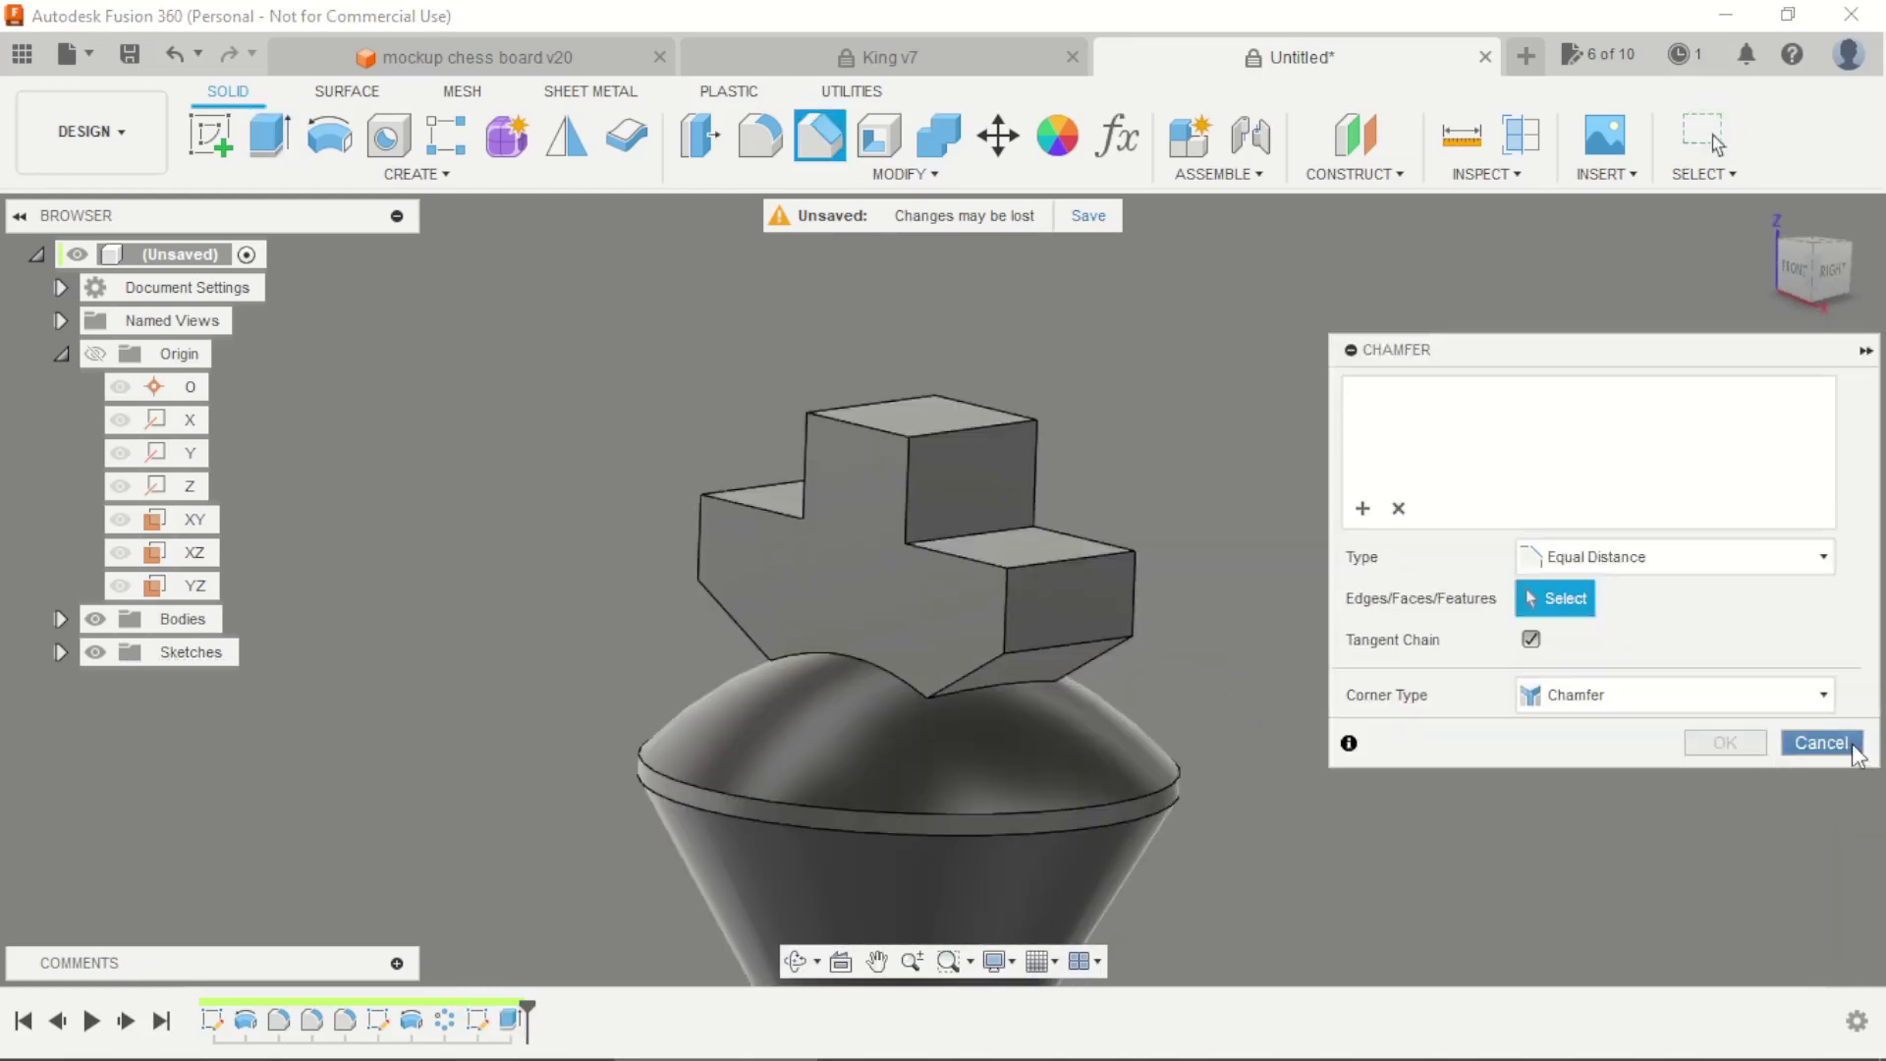
Restart the chamfer and select the front vertical, diagonal and top edges of the cross
{"action": "left_click", "coordinate": [1820, 744]}
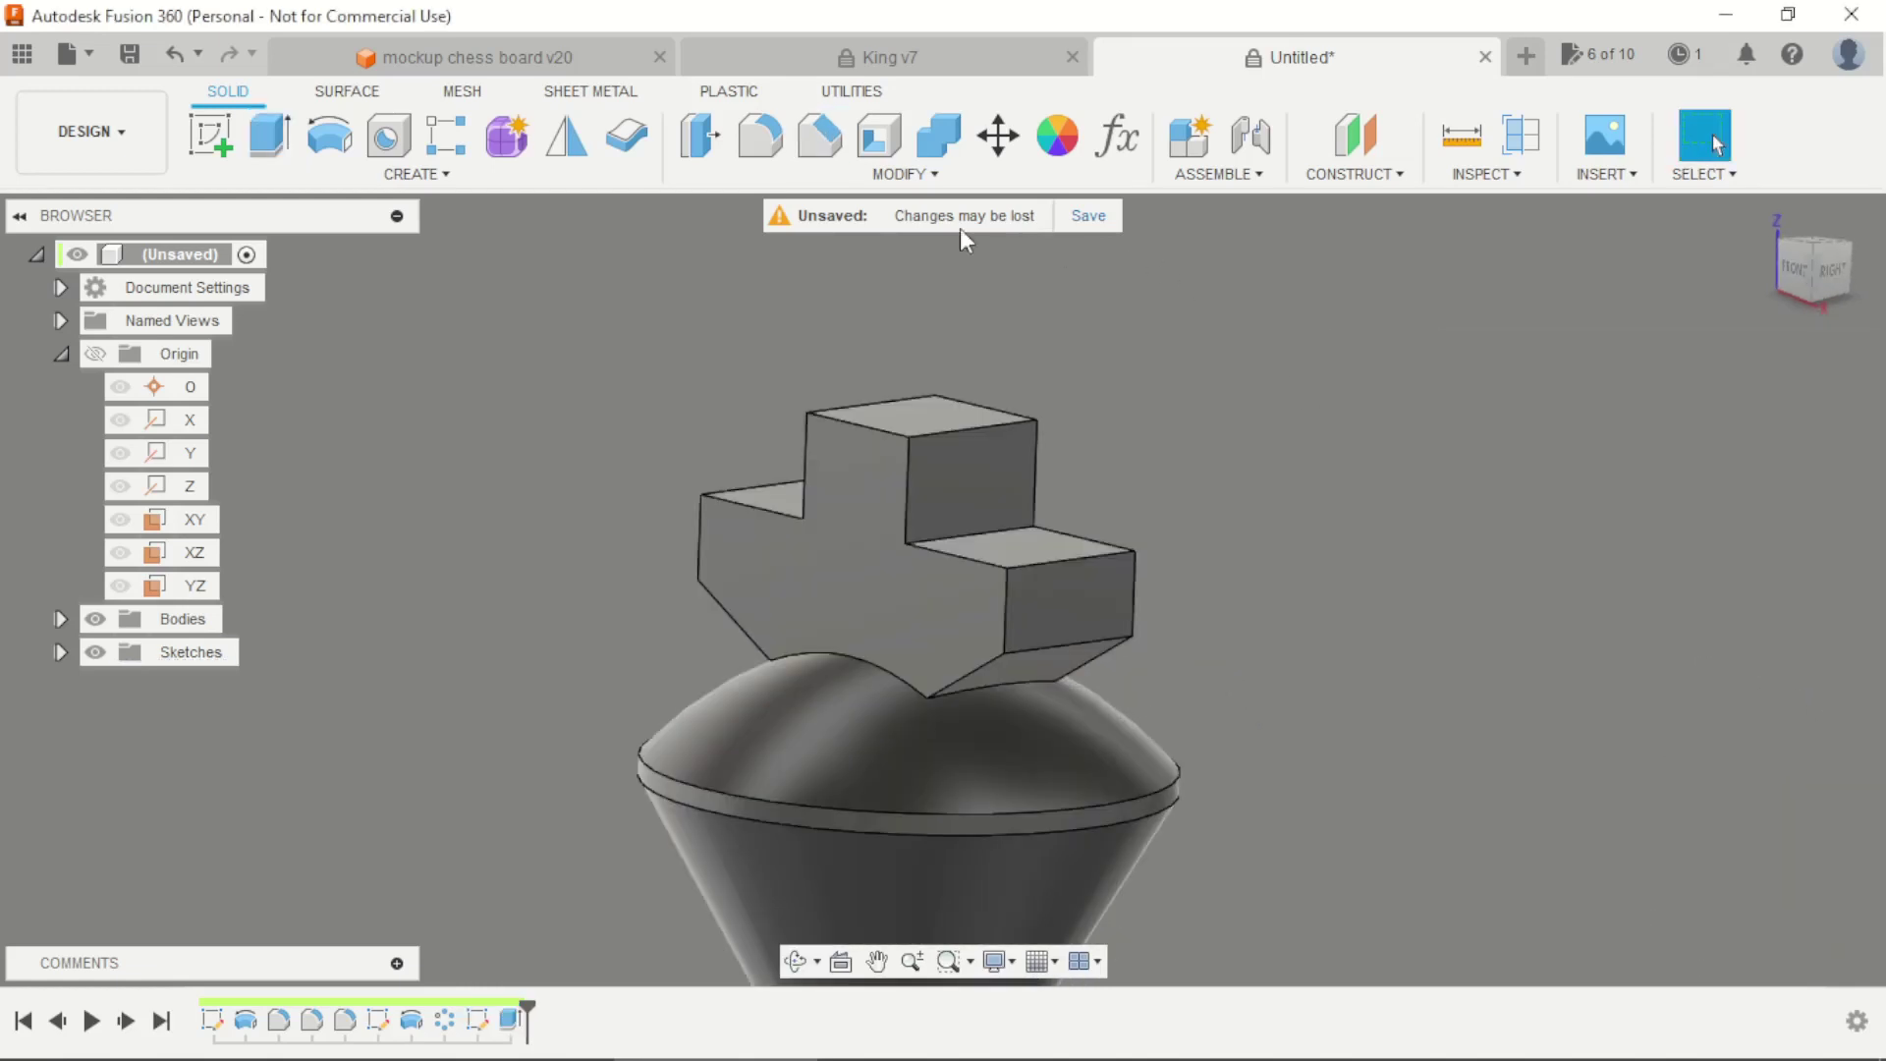
{"action": "left_click", "coordinate": [819, 136]}
{"action": "left_click", "coordinate": [697, 557]}
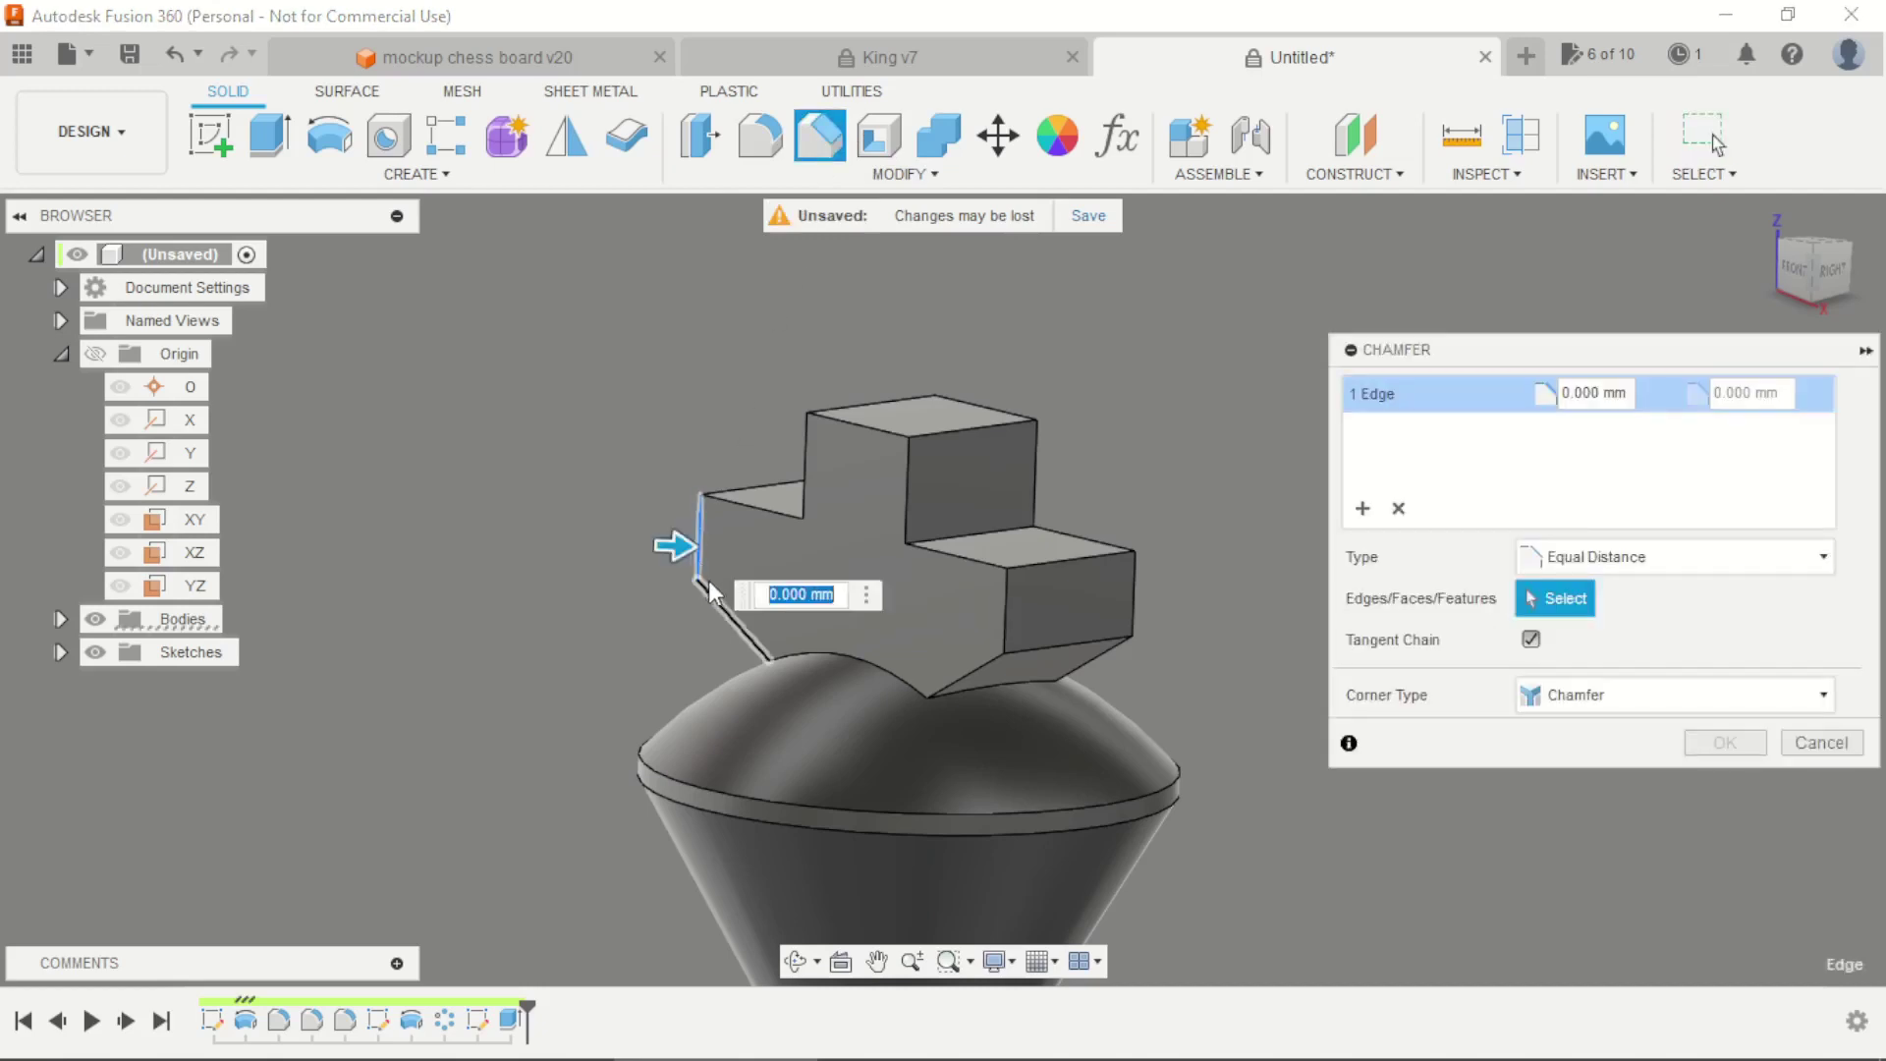
{"action": "left_click", "coordinate": [774, 645]}
{"action": "left_click", "coordinate": [952, 673]}
{"action": "left_click", "coordinate": [997, 594]}
{"action": "left_click", "coordinate": [959, 558]}
{"action": "left_click", "coordinate": [904, 508]}
{"action": "left_click", "coordinate": [865, 432]}
{"action": "left_click", "coordinate": [805, 445]}
{"action": "left_click", "coordinate": [754, 508]}
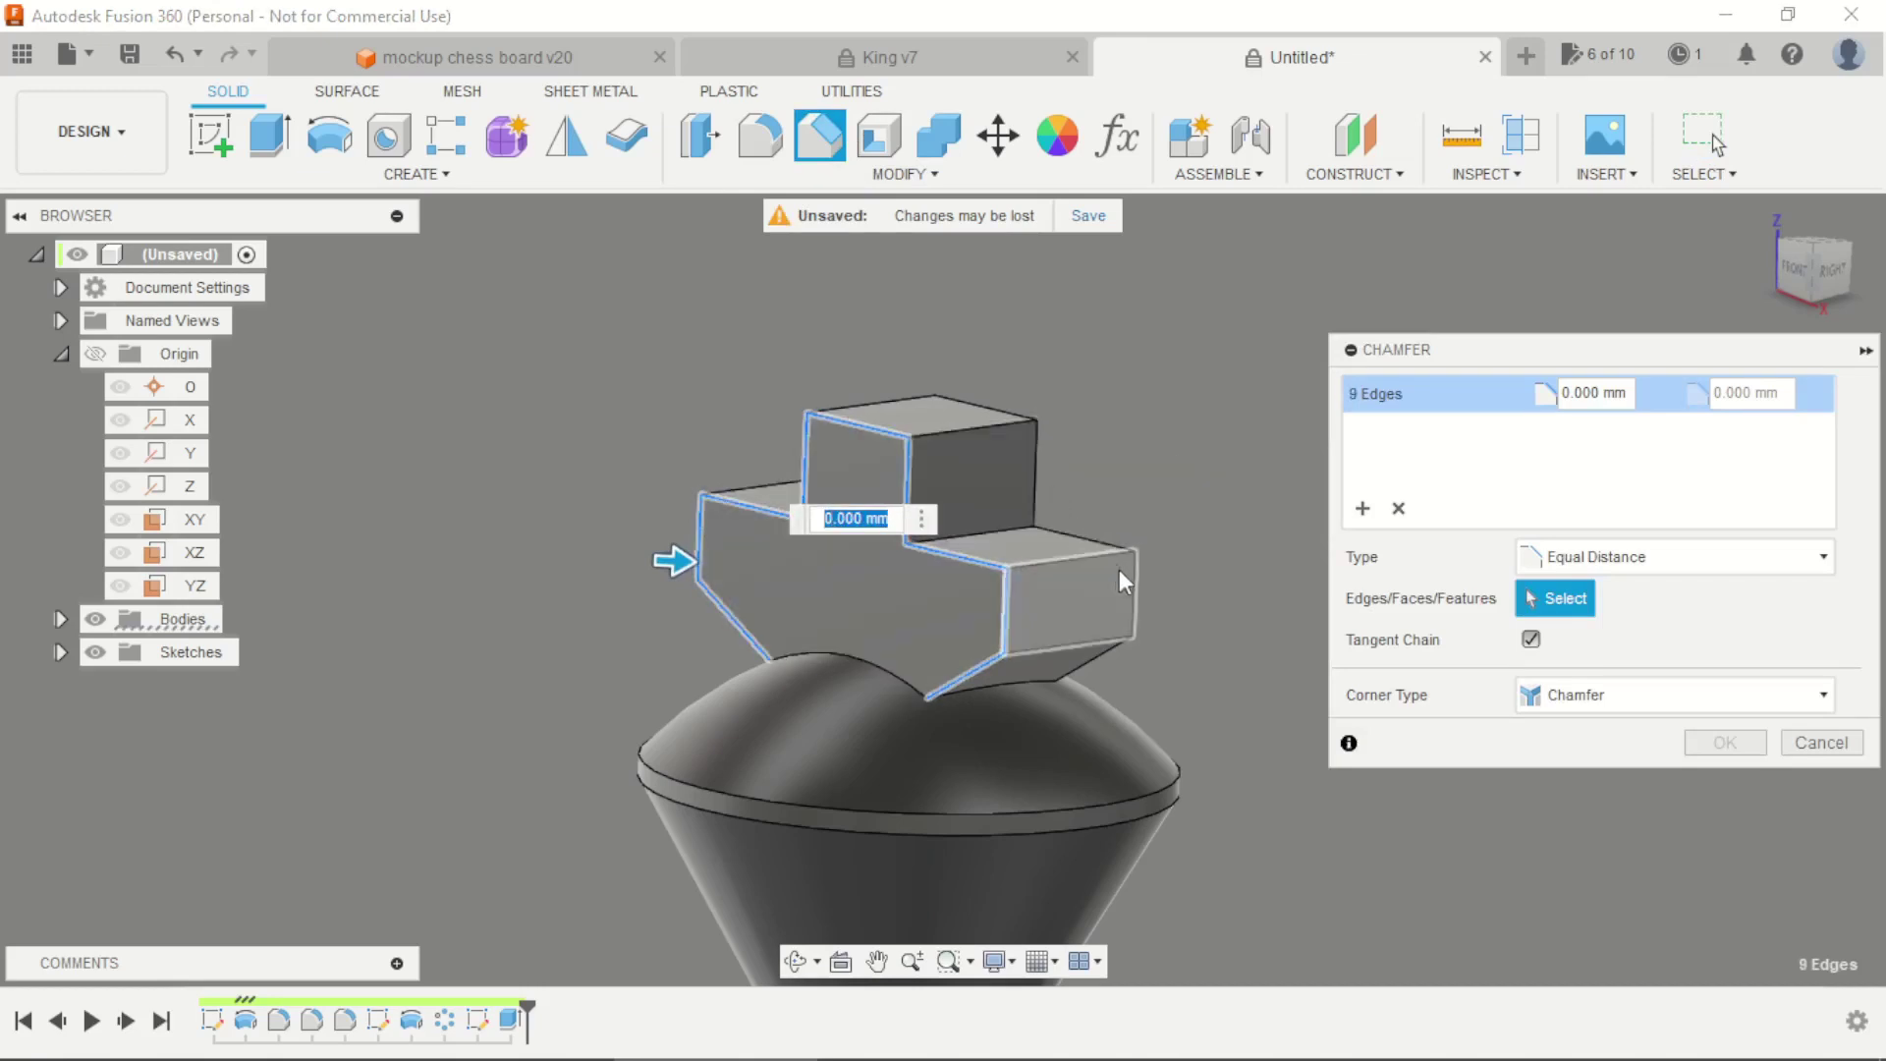
Add the right-side and back edges of the cross, bringing the selection to 18 edges
{"action": "left_click", "coordinate": [1089, 668]}
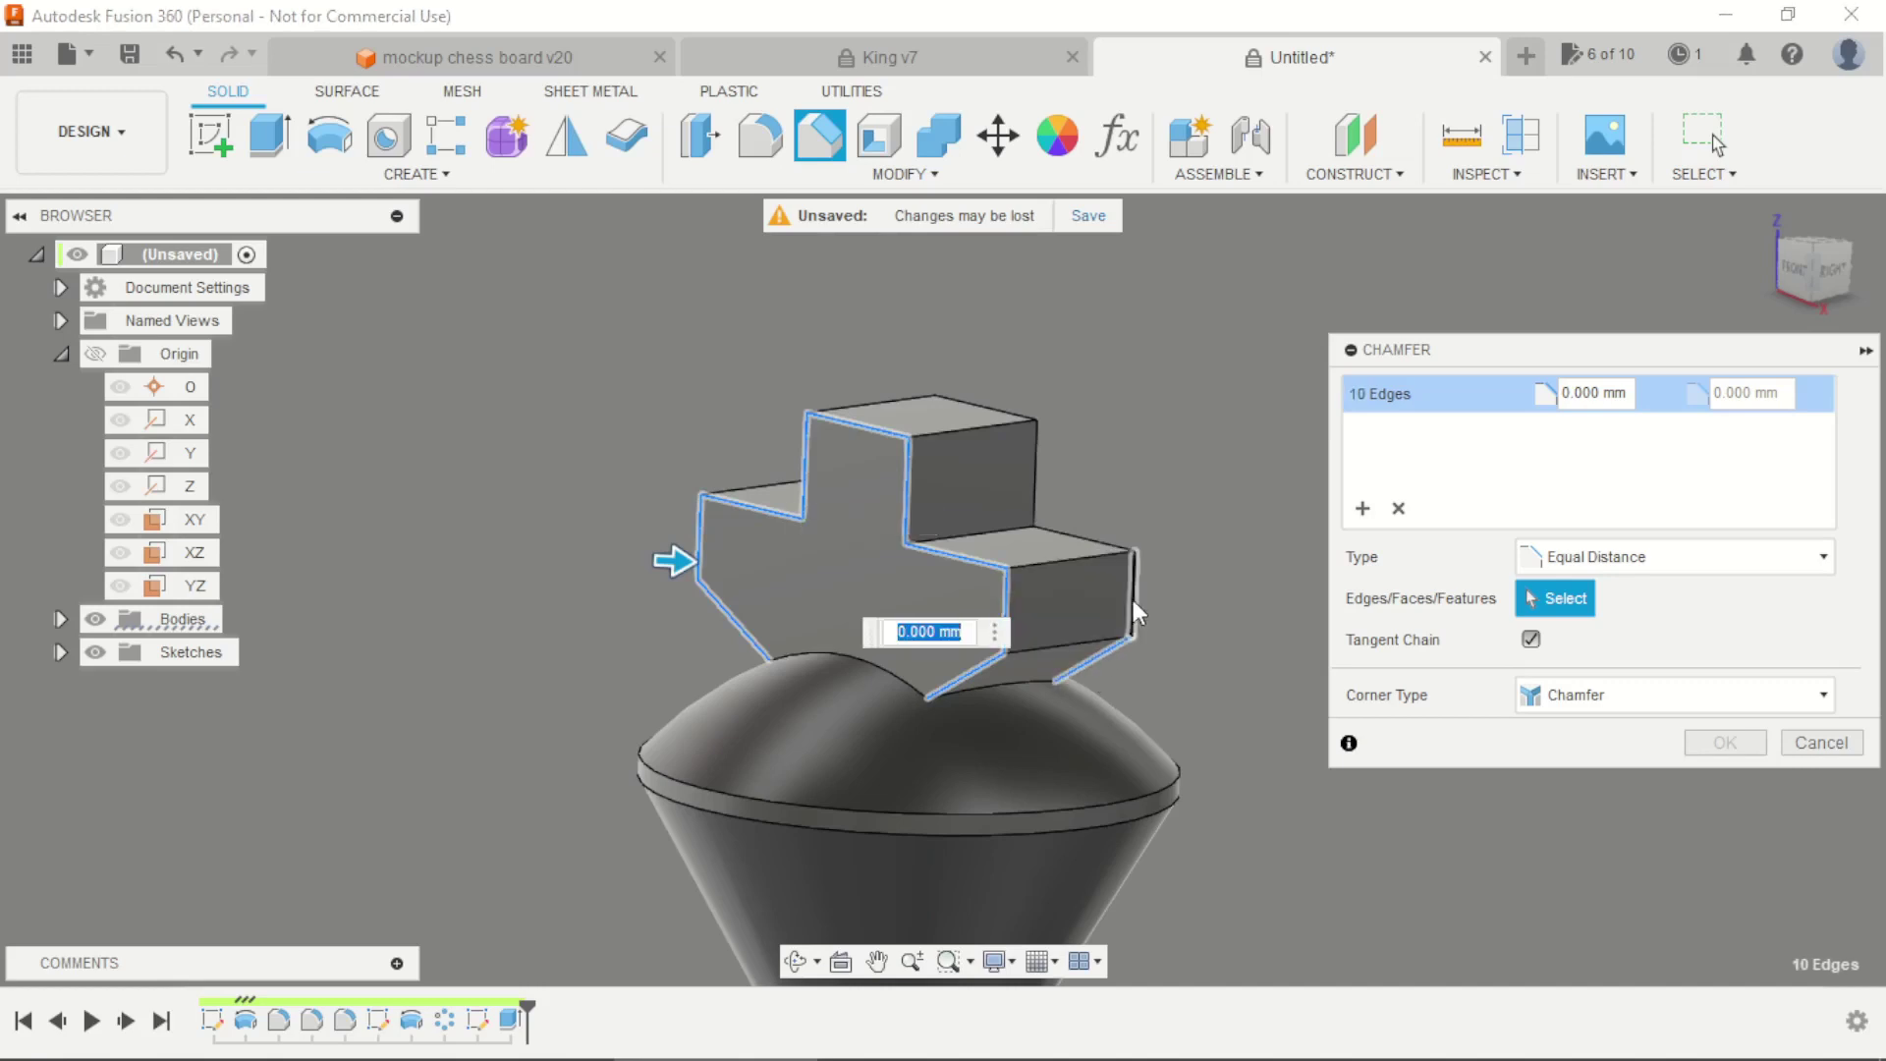
{"action": "left_click", "coordinate": [1133, 598]}
{"action": "left_click", "coordinate": [1078, 533]}
{"action": "left_click", "coordinate": [1036, 471]}
{"action": "left_click", "coordinate": [993, 410]}
{"action": "middle_click_drag", "start_coordinate": [1094, 354], "coordinate": [746, 354], "text": "shift"}
{"action": "left_click", "coordinate": [1160, 521]}
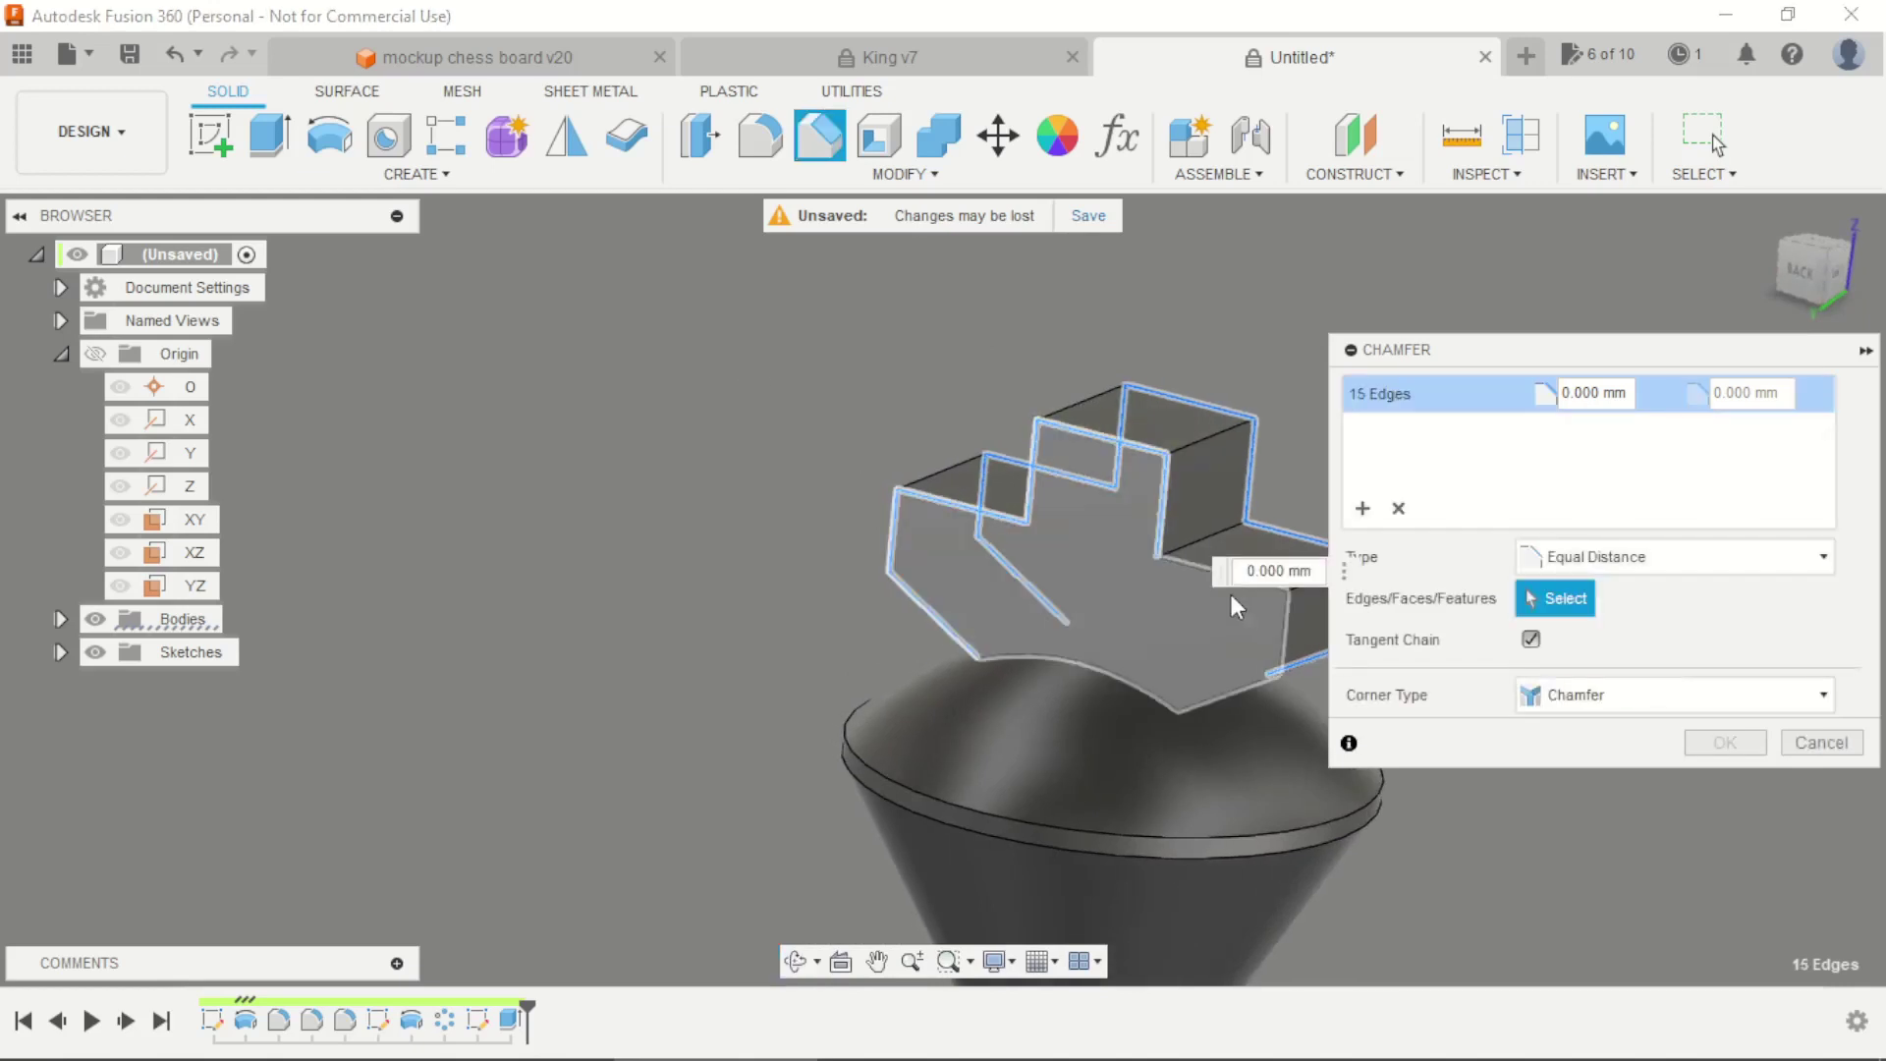
{"action": "left_click", "coordinate": [1185, 574]}
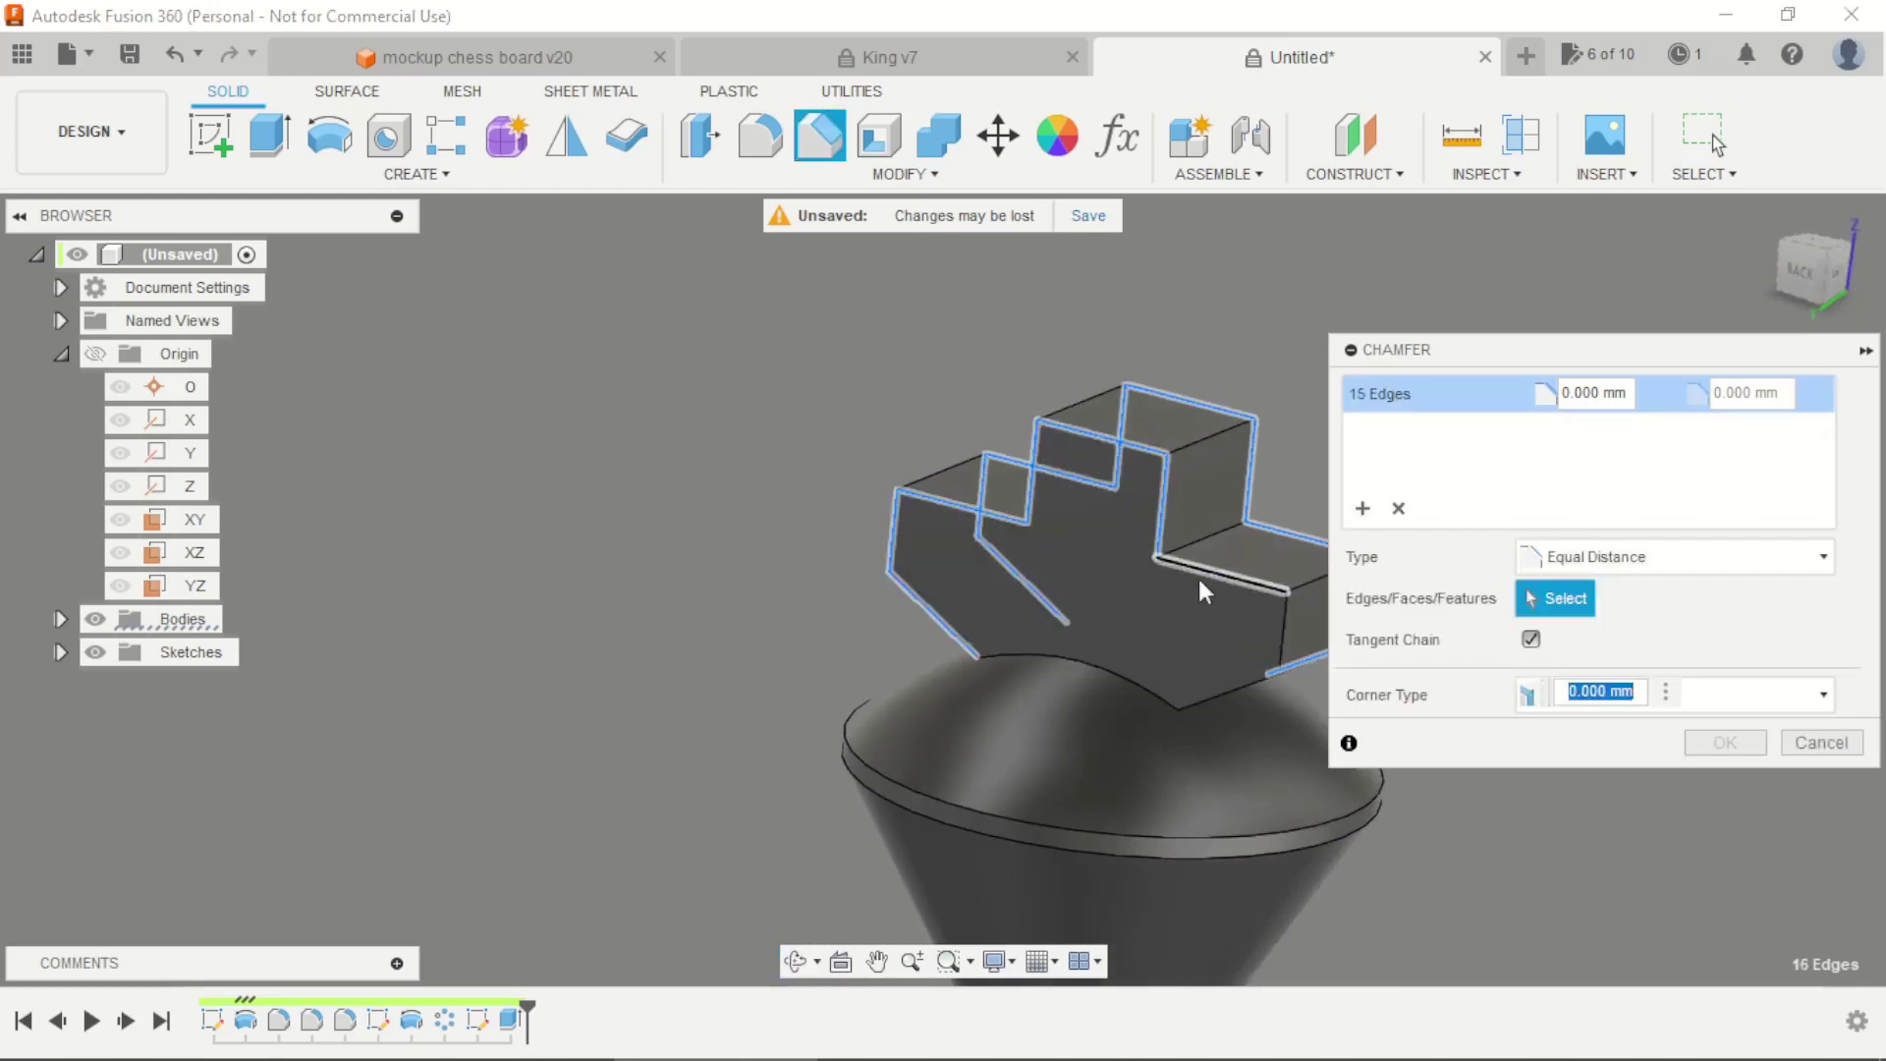
{"action": "left_click", "coordinate": [1277, 634]}
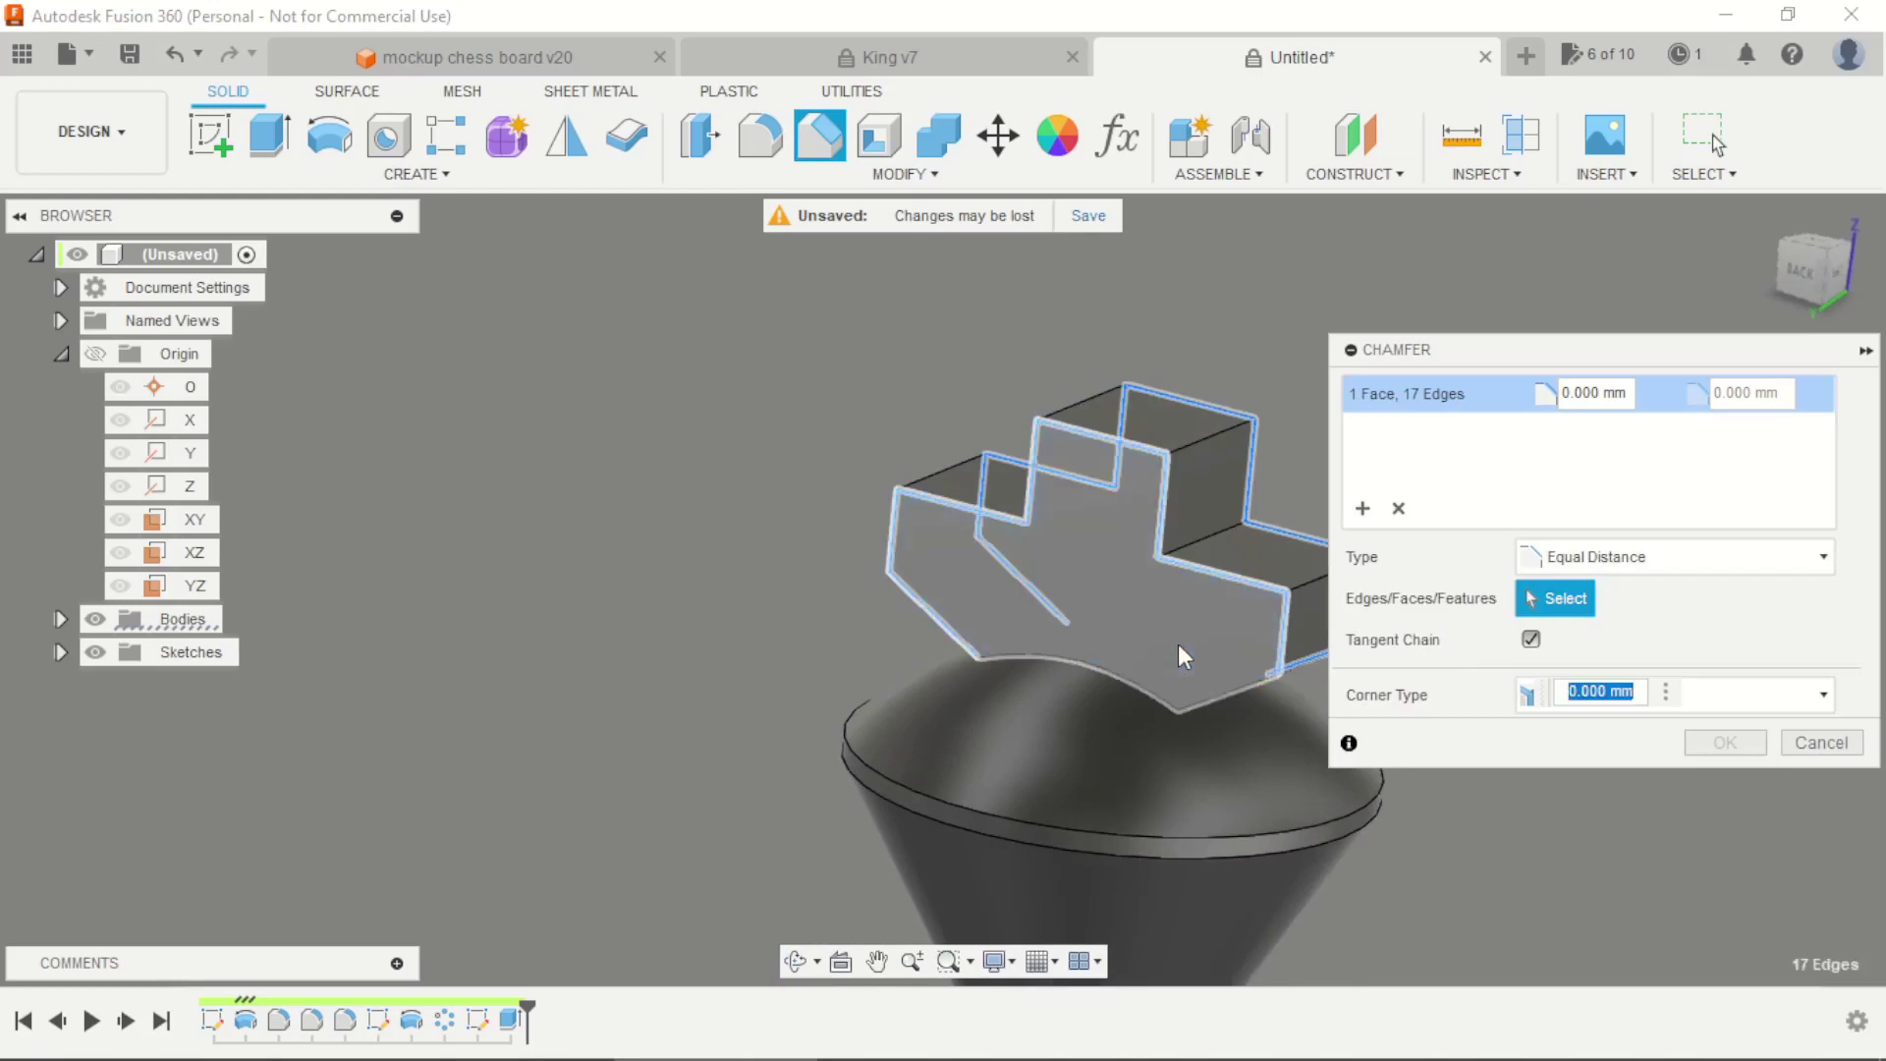
{"action": "left_click", "coordinate": [1218, 692]}
Set the chamfer distance to 1 mm and apply it to the cross
{"action": "scroll", "coordinate": [745, 507], "scroll_direction": "down", "scroll_amount": 3}
{"action": "middle_click_drag", "start_coordinate": [747, 509], "coordinate": [1175, 393], "text": "shift"}
{"action": "type", "text": "1"}
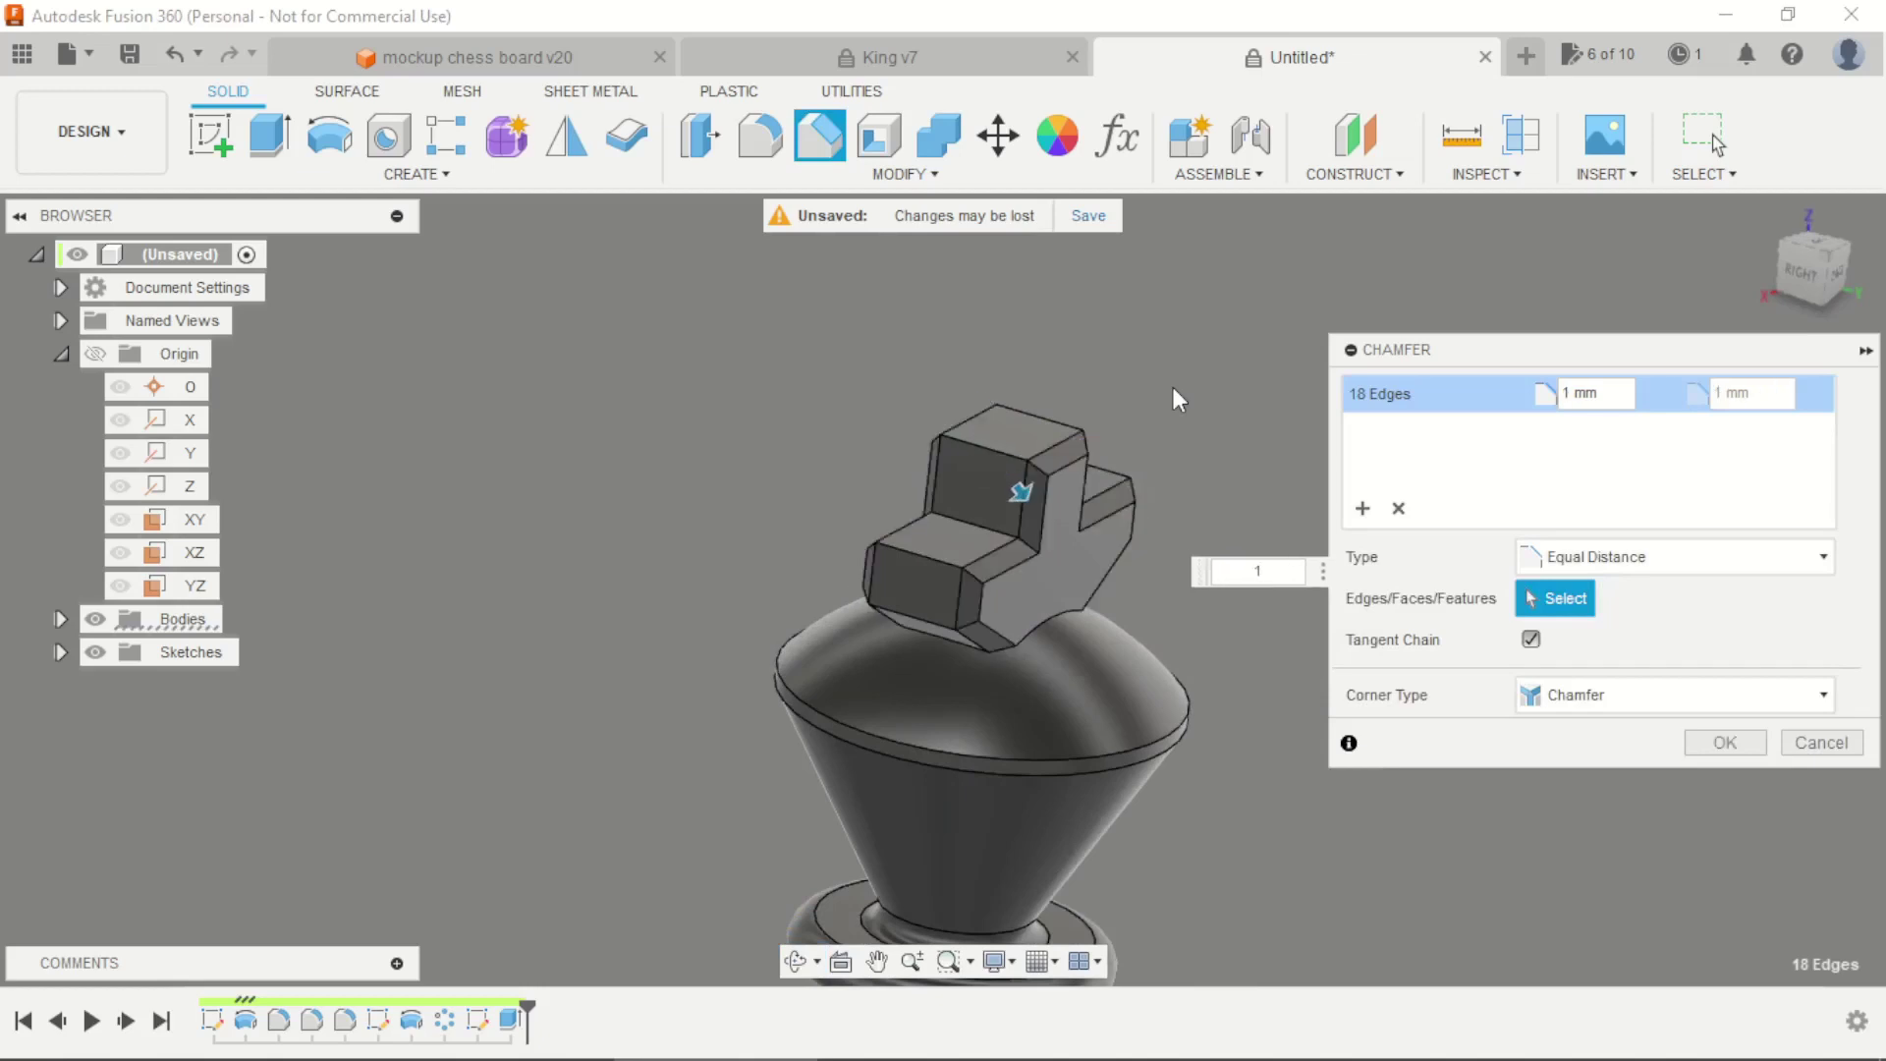
{"action": "key", "text": "Return"}
{"action": "middle_click_drag", "start_coordinate": [1173, 389], "coordinate": [961, 560], "text": "shift"}
Switch to the mockup chess board v20 assembly showing King v7:1 and clear the selection
{"action": "scroll", "coordinate": [973, 484], "scroll_direction": "down", "scroll_amount": 5}
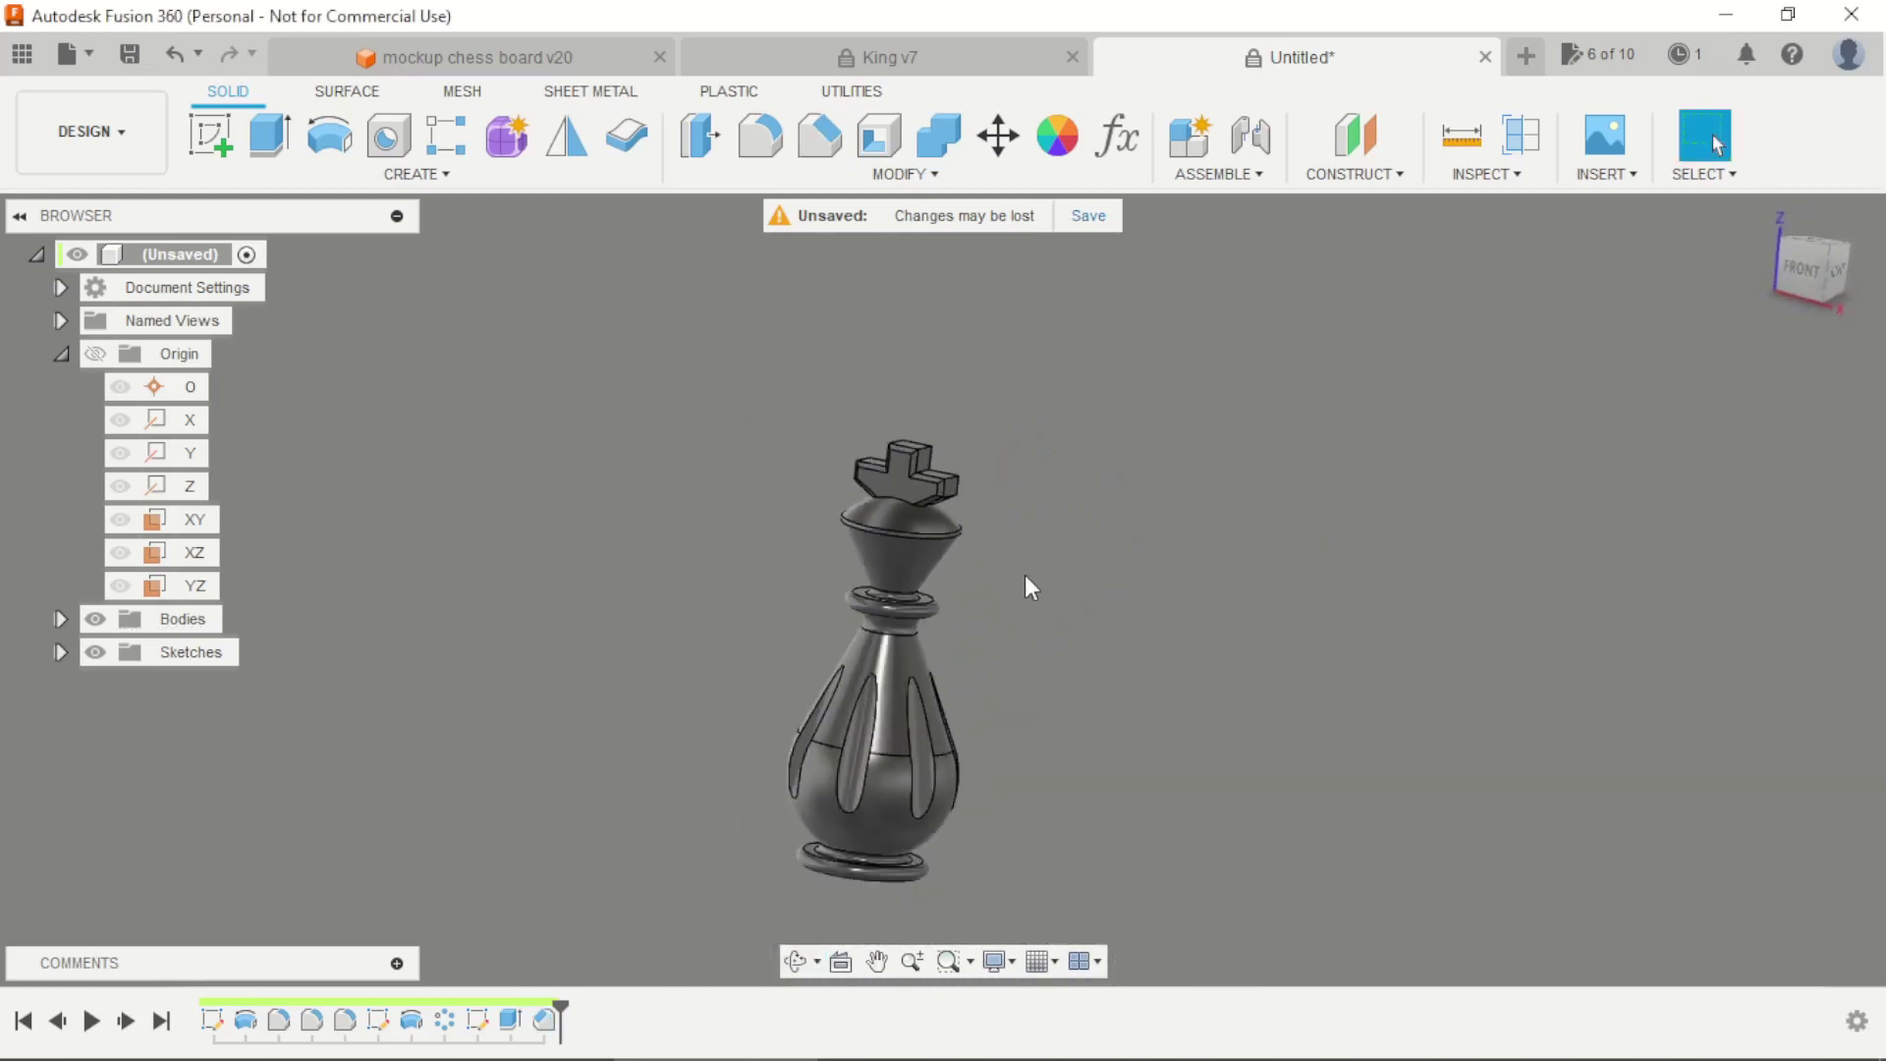
{"action": "scroll", "coordinate": [1129, 589], "scroll_direction": "up", "scroll_amount": 3}
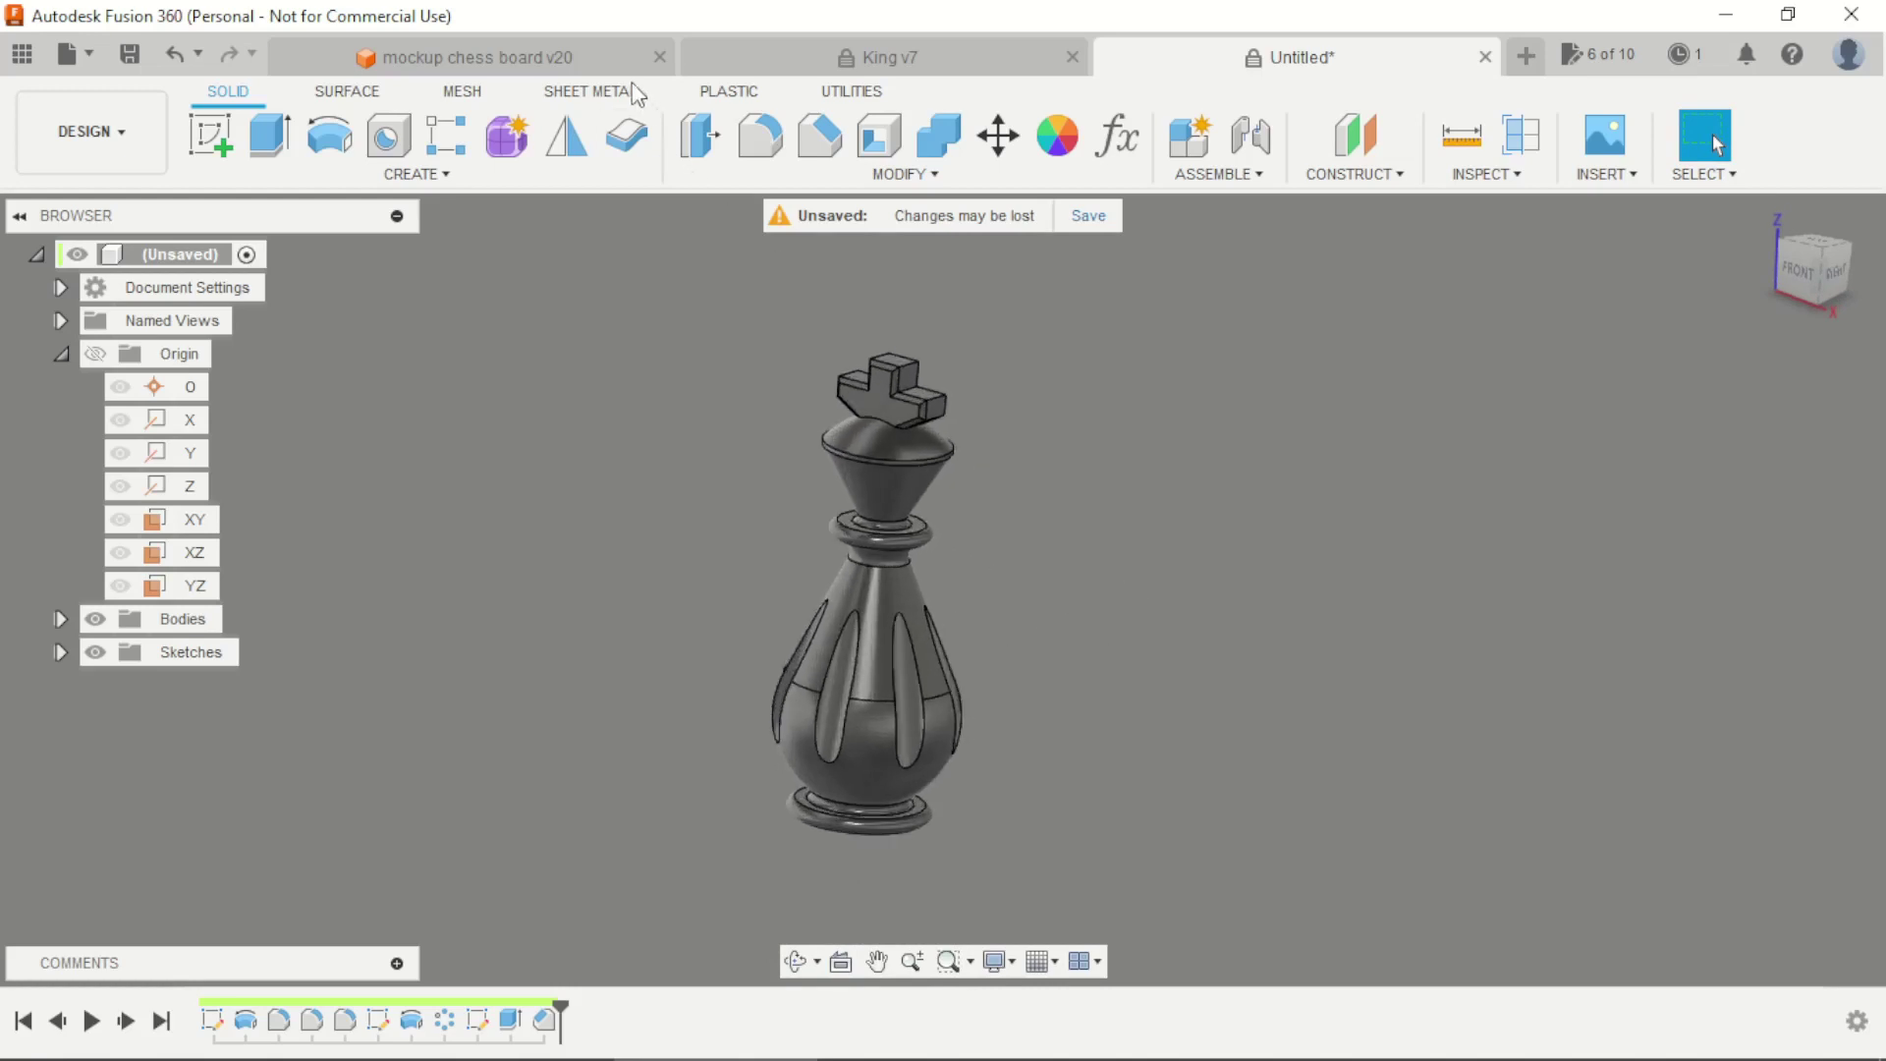
{"action": "left_click", "coordinate": [575, 57]}
{"action": "left_click", "coordinate": [1539, 499]}
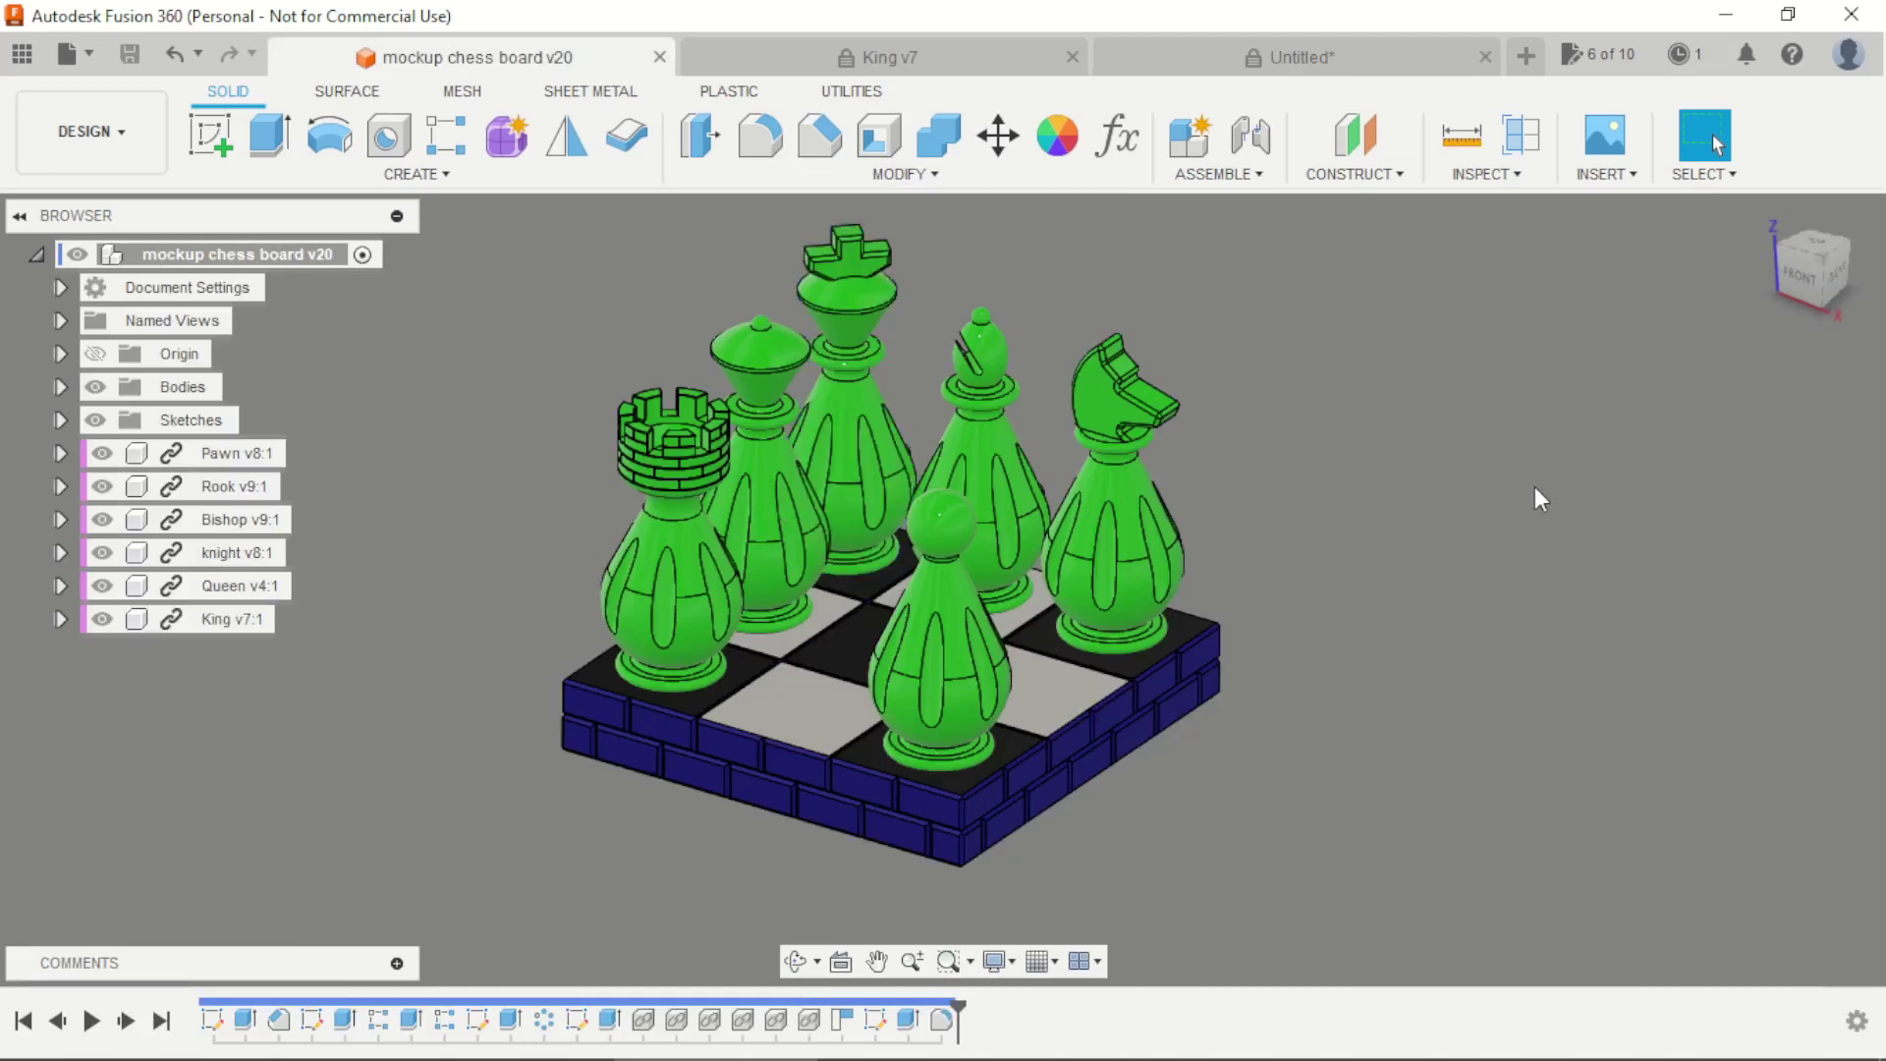